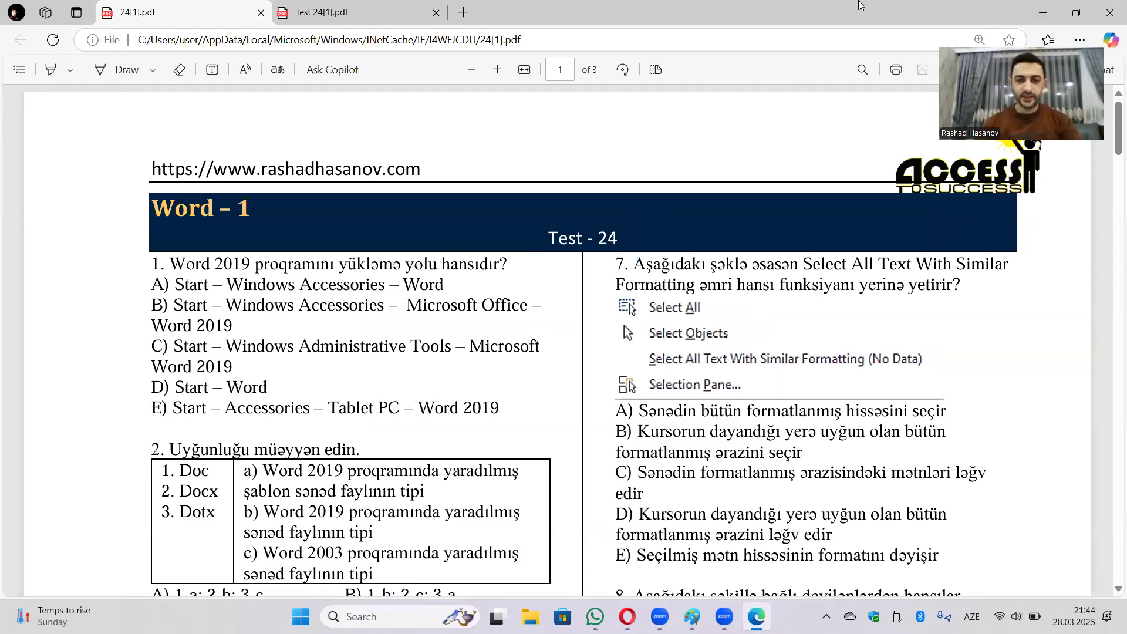
# Browse the quiz questions on page 1 of the test, then launch Word from the app list.
pyautogui.scroll(-1, 678, 464)
pyautogui.scroll(-3, 679, 464)
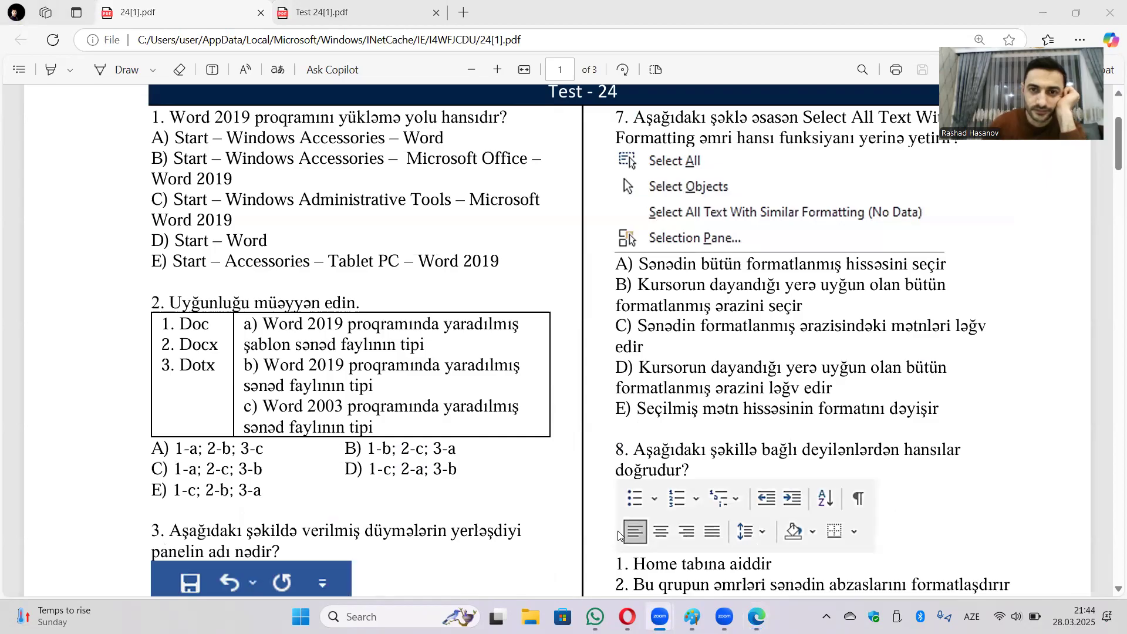
pyautogui.scroll(2, 696, 273)
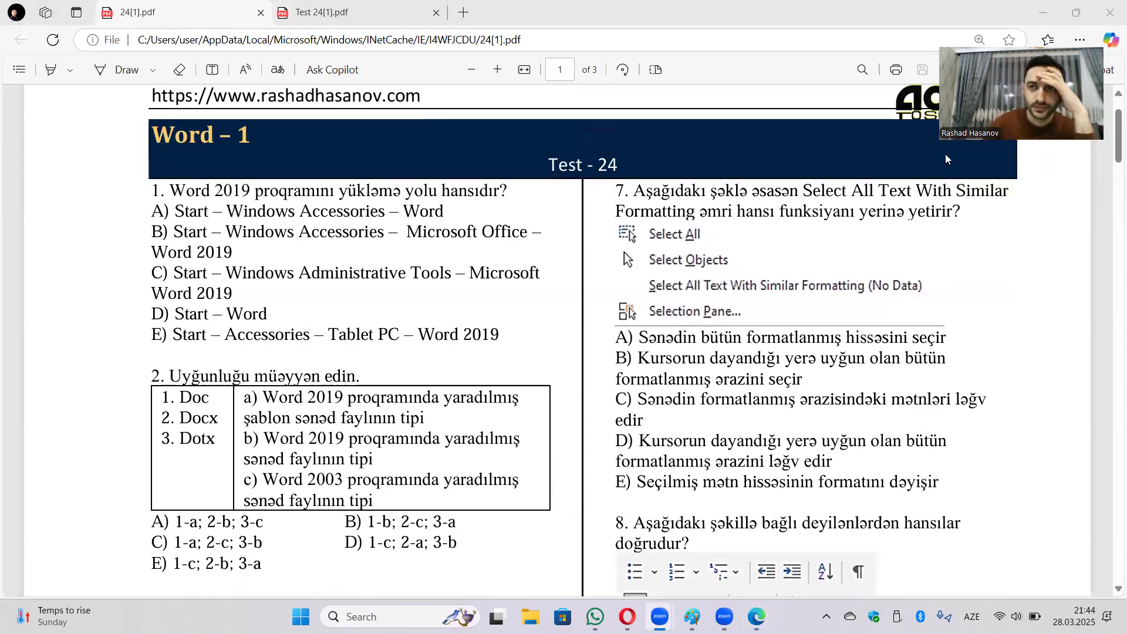
pyautogui.scroll(-3, 599, 326)
pyautogui.scroll(-18, 599, 326)
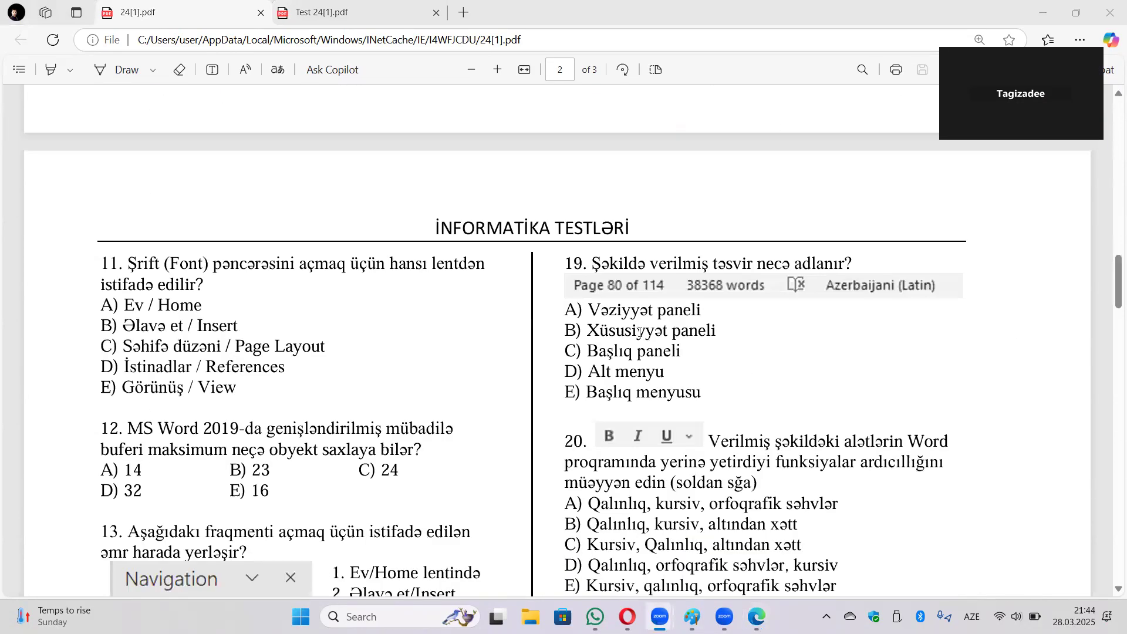
pyautogui.scroll(-3, 256, 364)
pyautogui.scroll(-5, 176, 339)
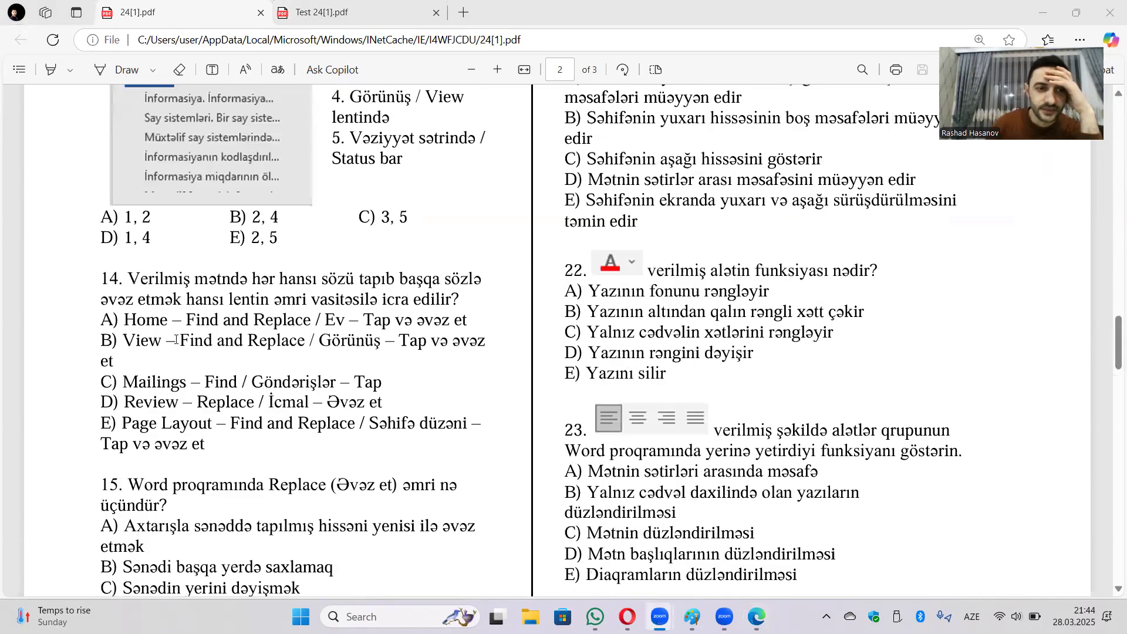
pyautogui.scroll(-1, 118, 329)
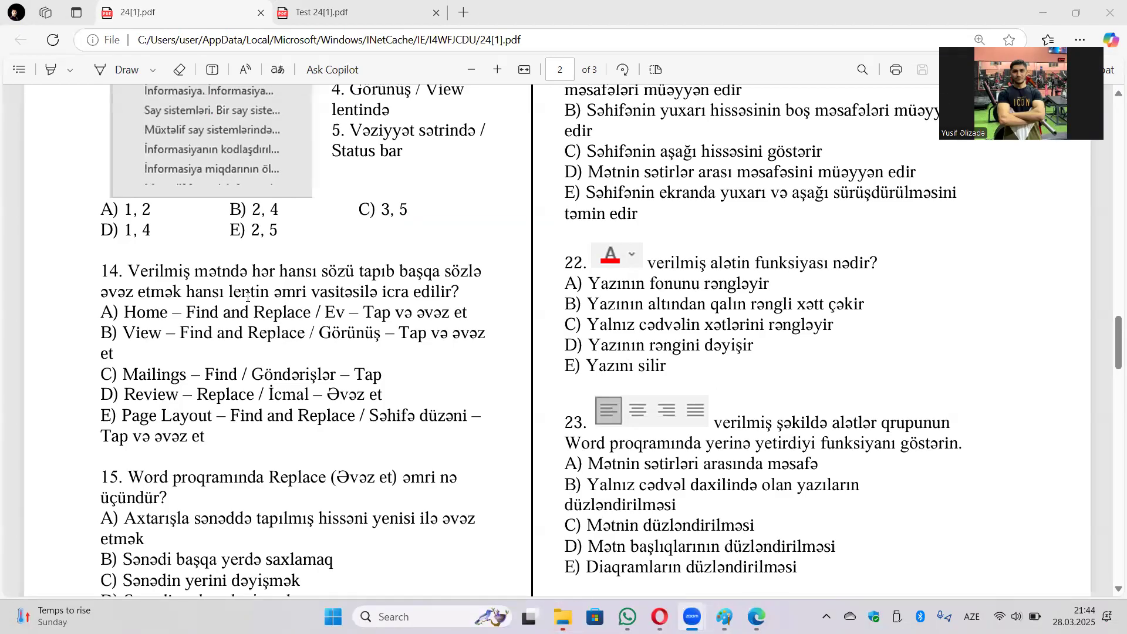
pyautogui.scroll(3, 248, 296)
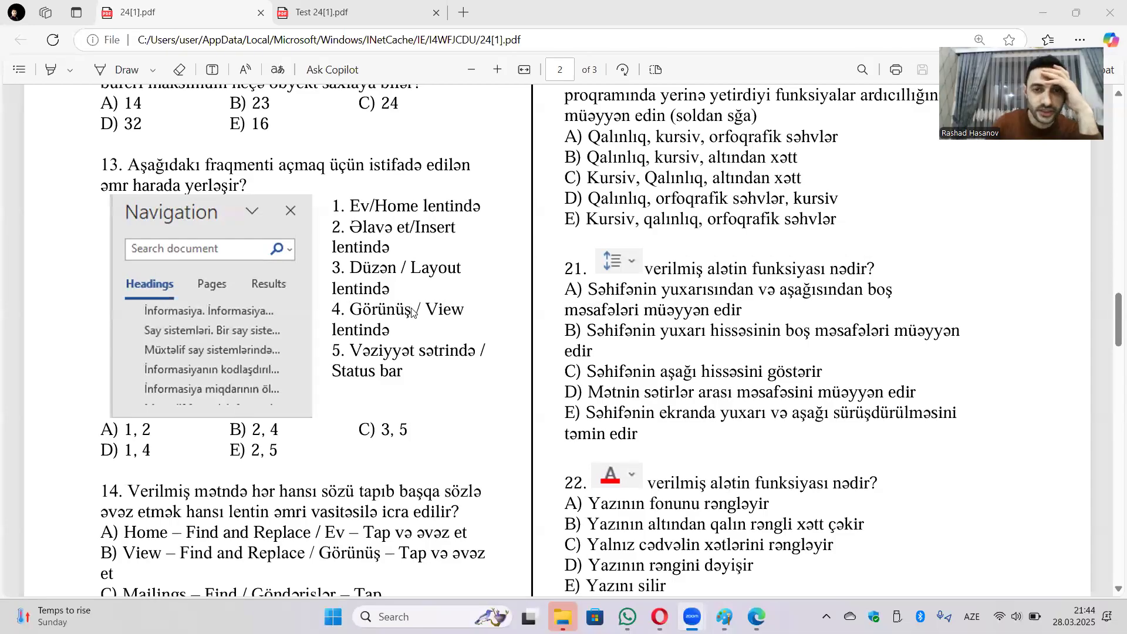
pyautogui.scroll(10, 413, 312)
pyautogui.scroll(5, 392, 283)
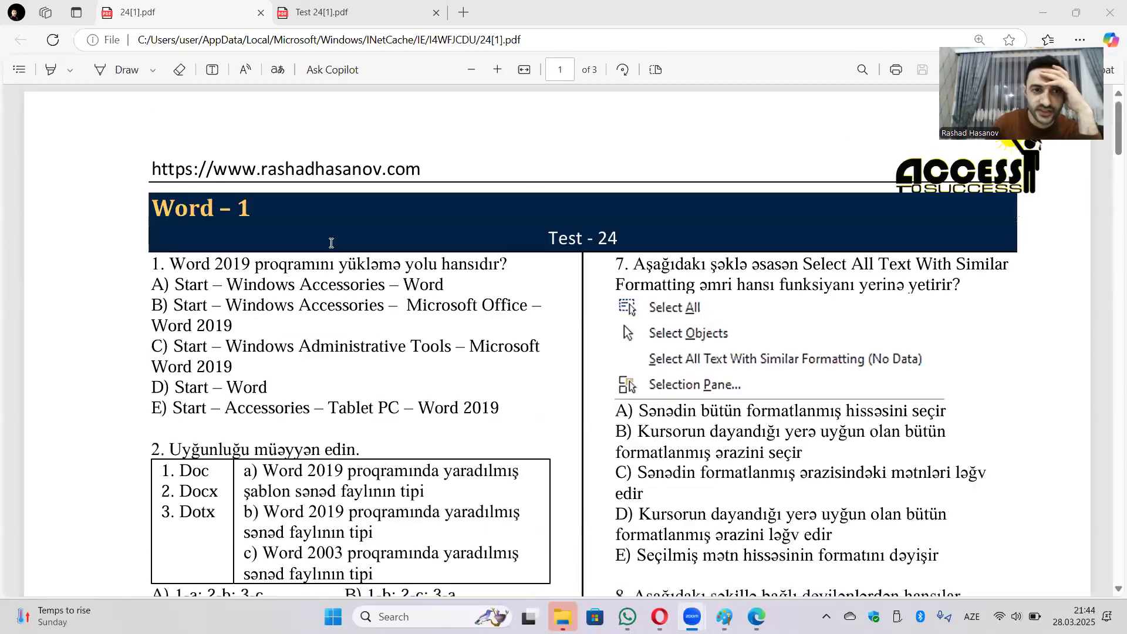
pyautogui.scroll(-15, 508, 297)
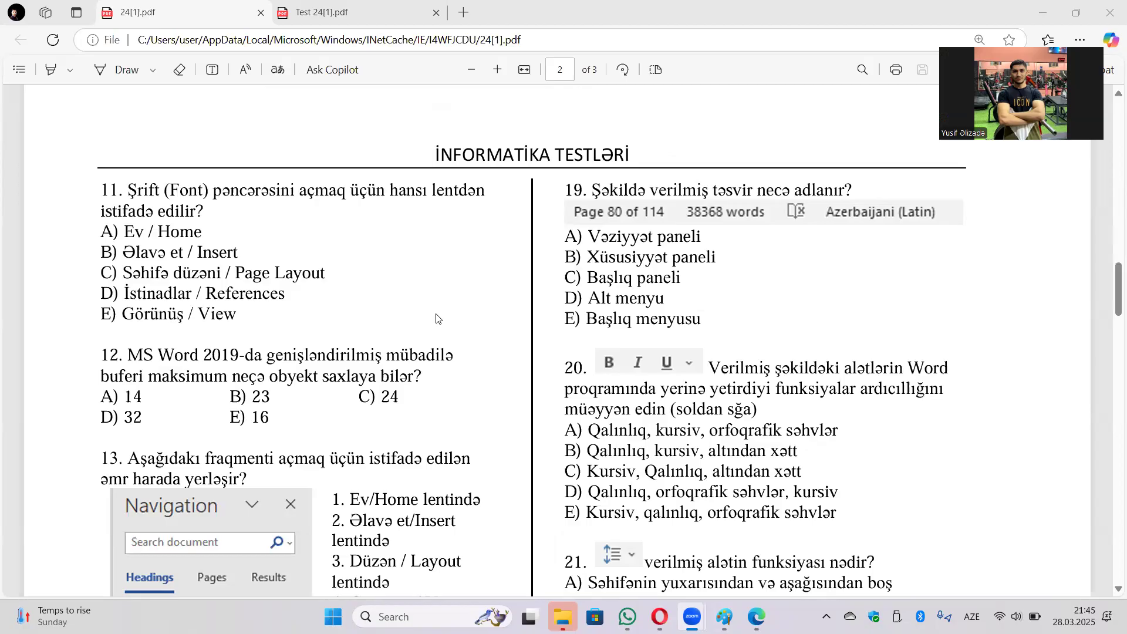
pyautogui.scroll(2, 458, 341)
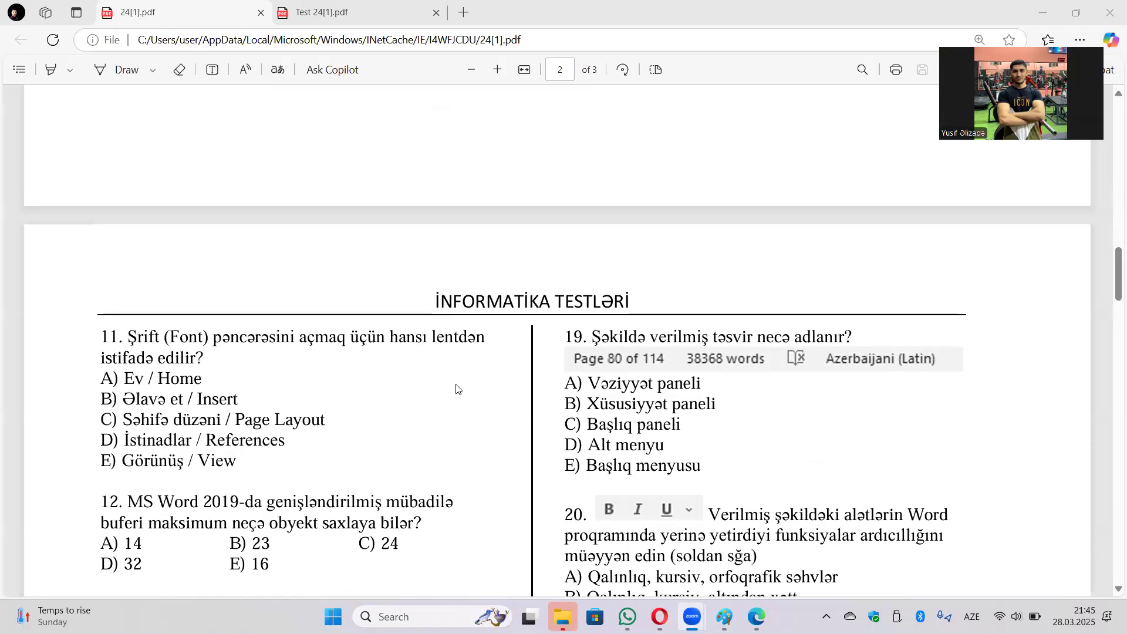
pyautogui.scroll(15, 444, 381)
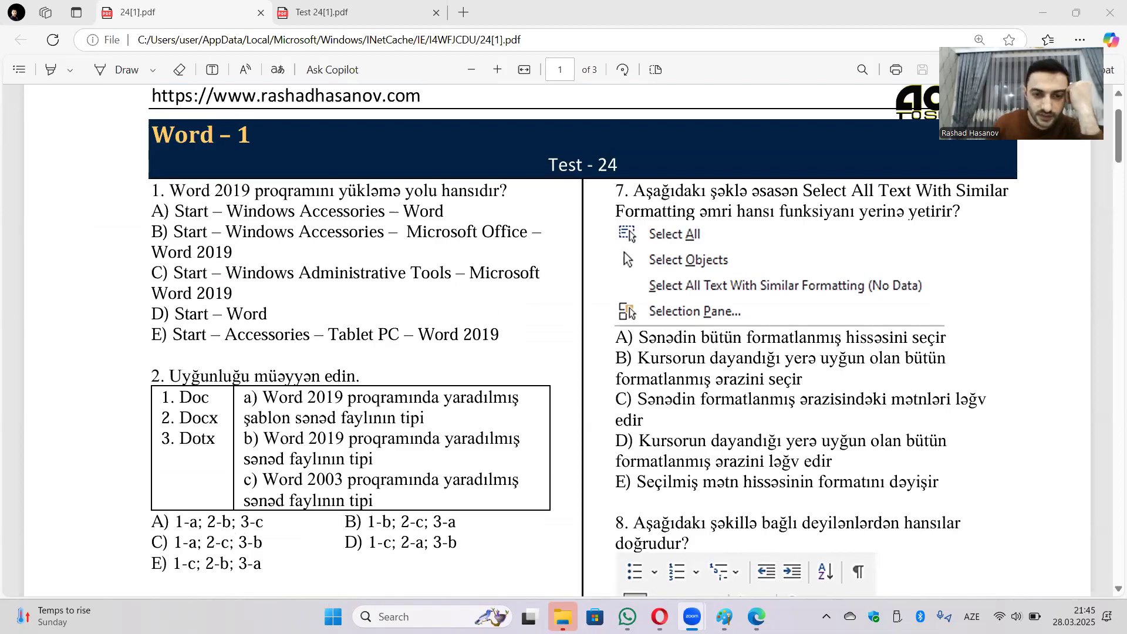
pyautogui.click(333, 616)
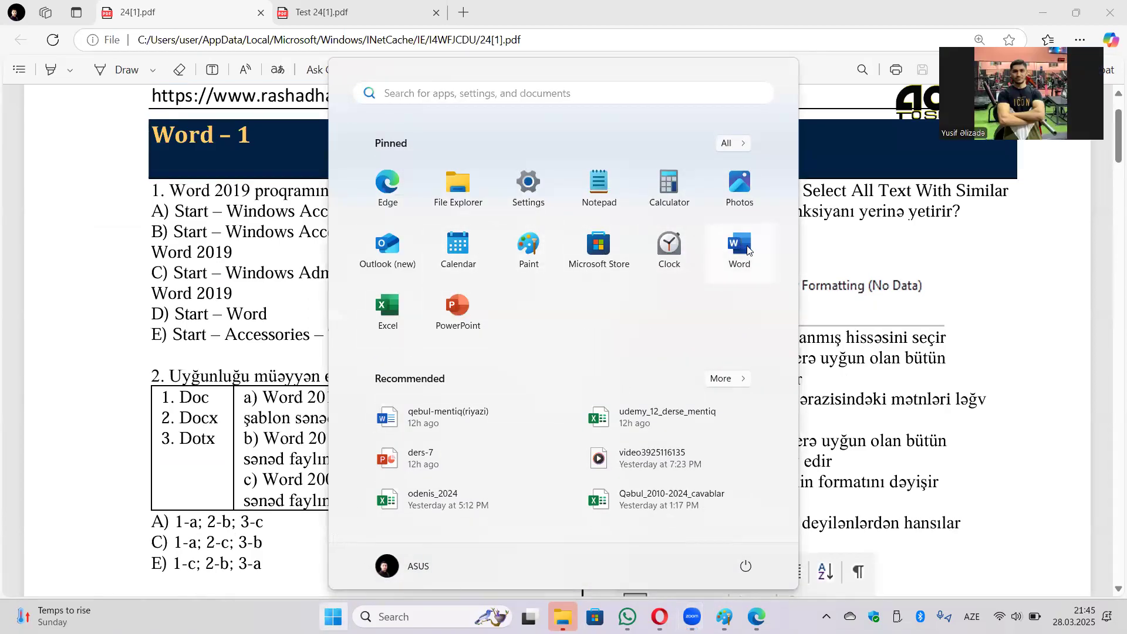
pyautogui.click(839, 267)
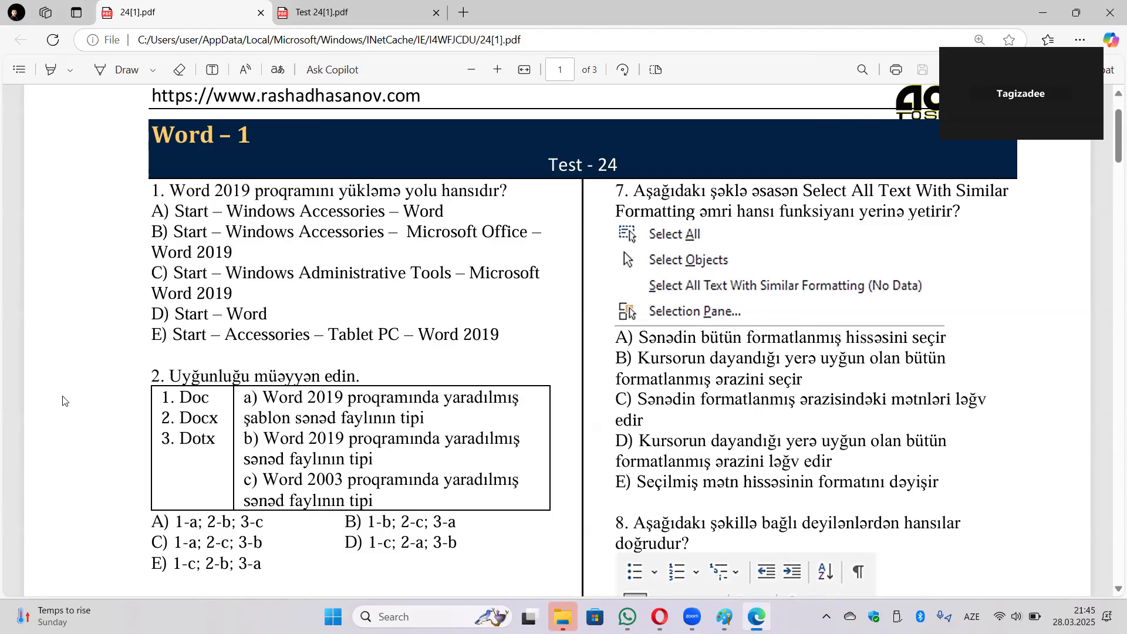
# Highlight 'Page Layout', then '3. Format' among the tabs listed in question 4.
pyautogui.scroll(-5, 315, 404)
pyautogui.scroll(-4, 311, 402)
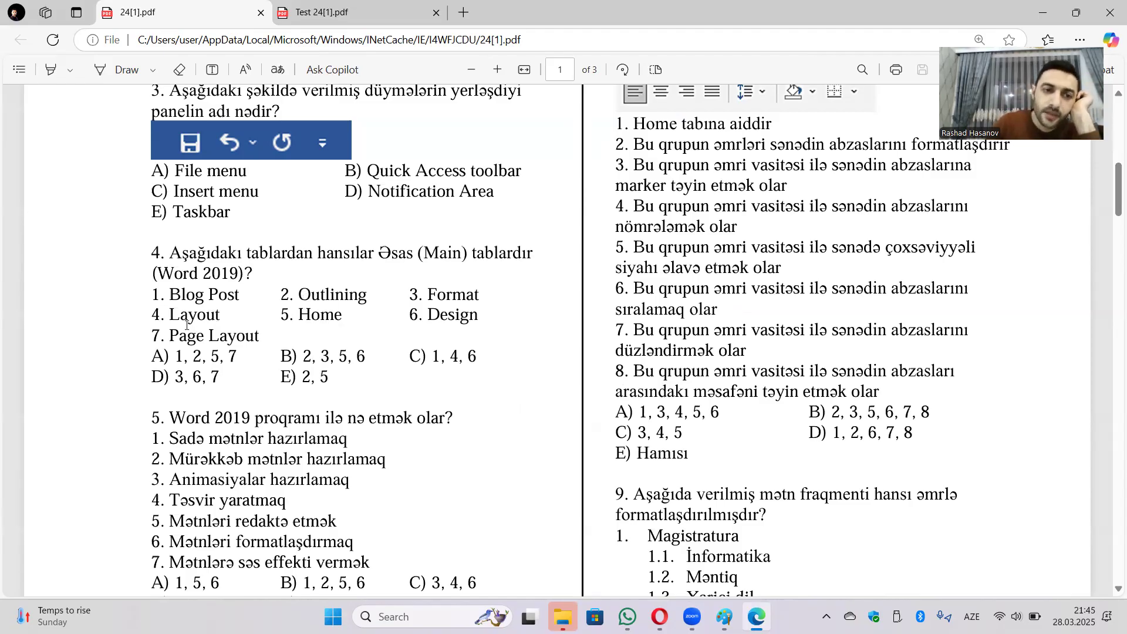
pyautogui.moveTo(166, 336); pyautogui.dragTo(262, 335)
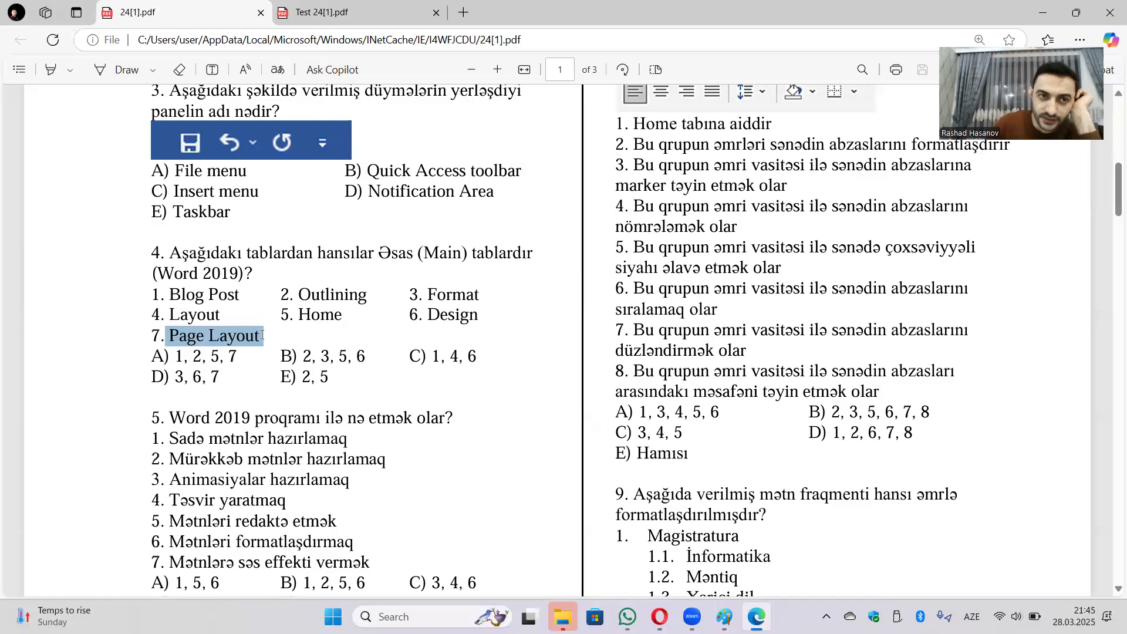
pyautogui.click(236, 335)
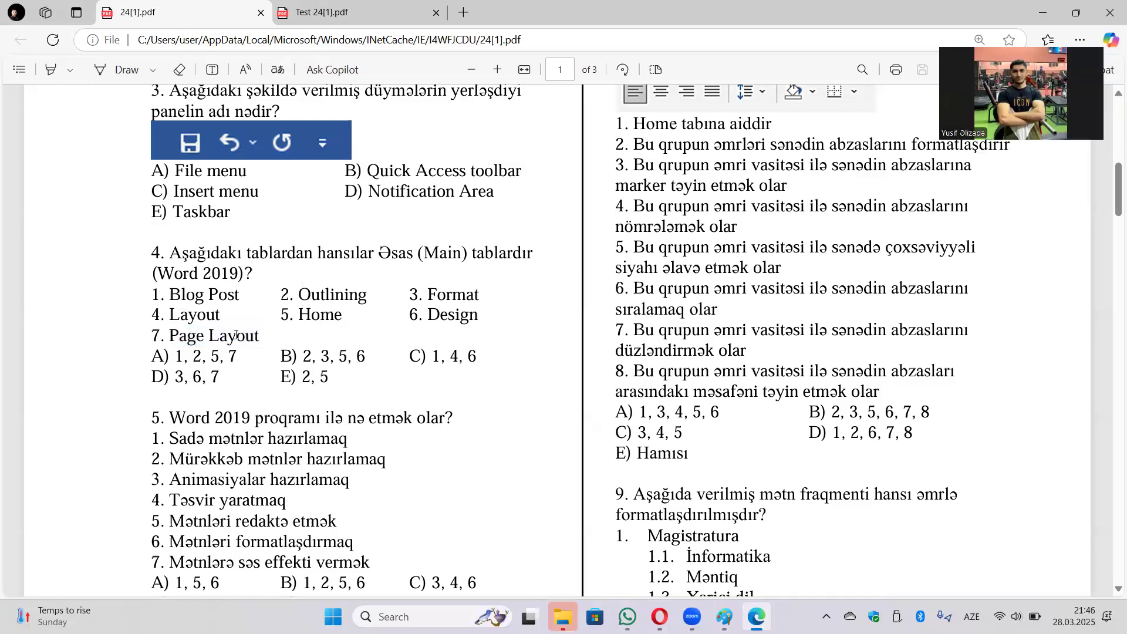
pyautogui.moveTo(264, 336); pyautogui.dragTo(168, 336)
pyautogui.click(432, 322)
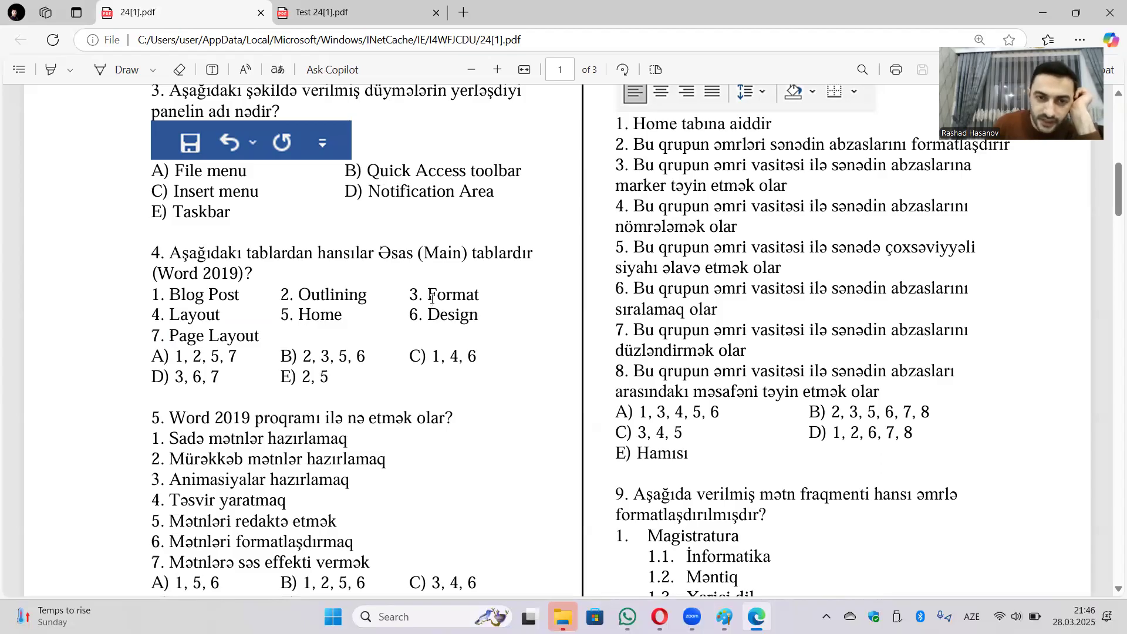
pyautogui.moveTo(409, 294); pyautogui.dragTo(489, 293)
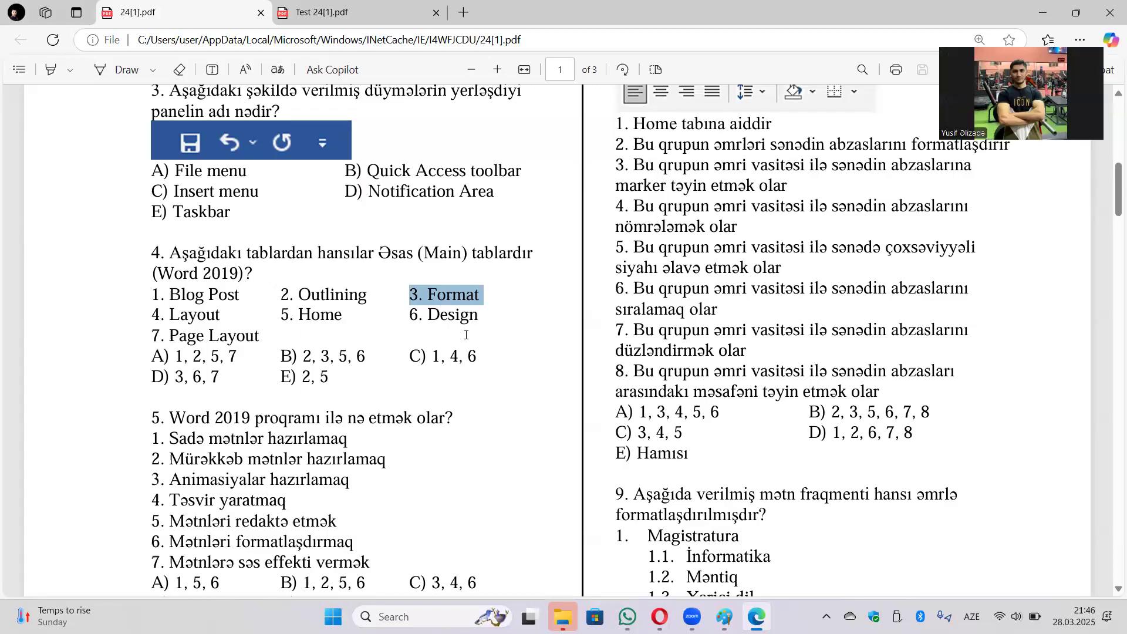
pyautogui.scroll(-3, 466, 352)
pyautogui.scroll(-5, 466, 353)
pyautogui.scroll(10, 587, 351)
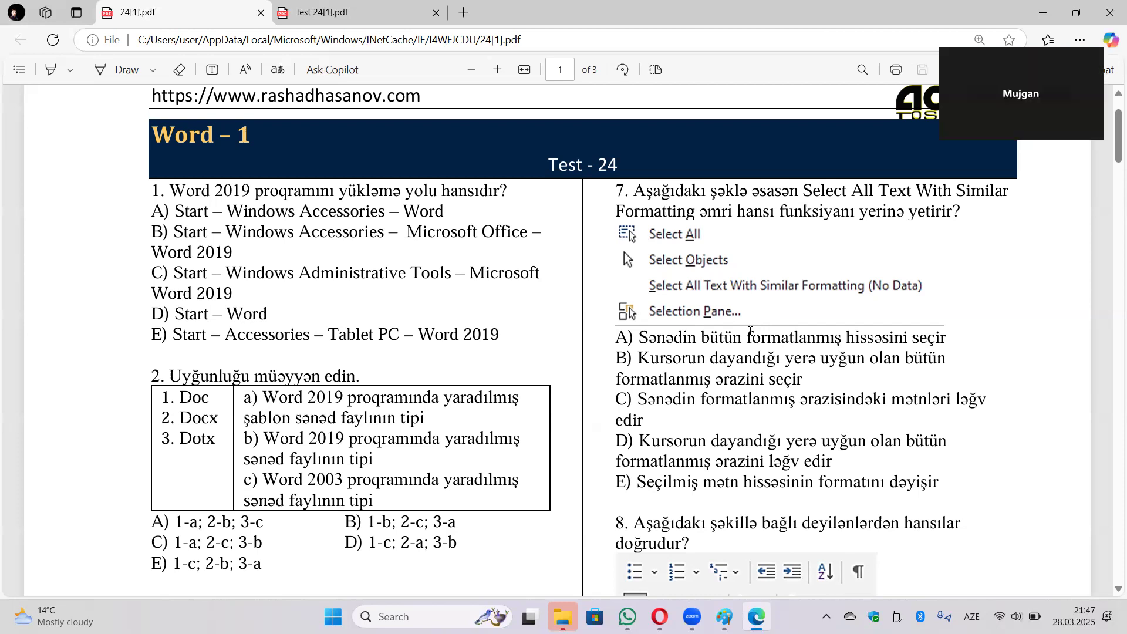
pyautogui.scroll(-6, 750, 332)
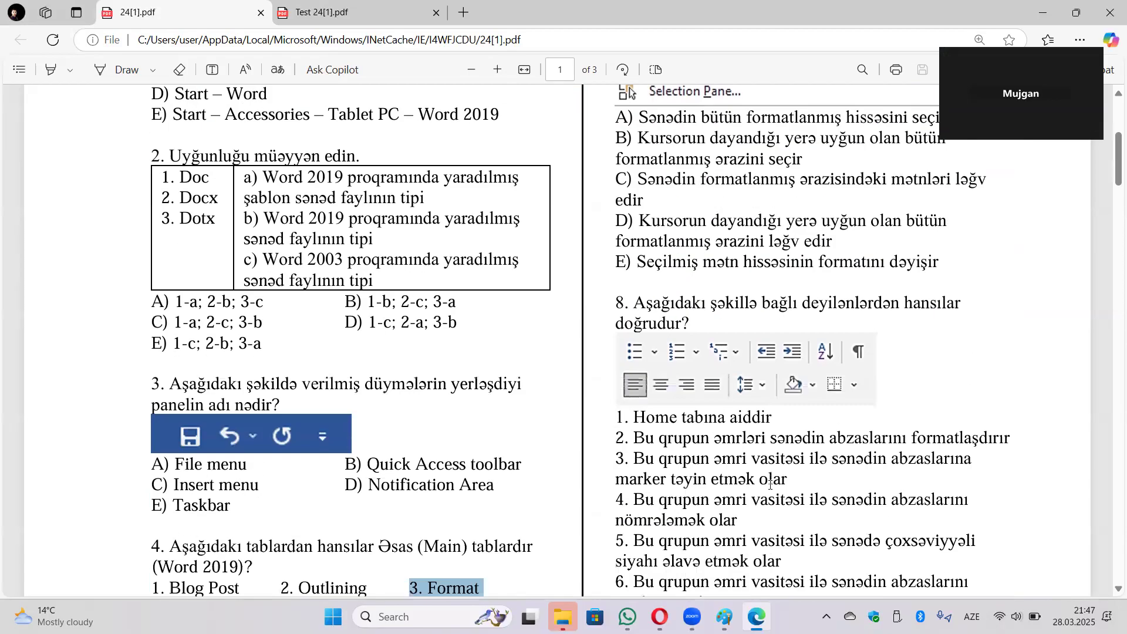
pyautogui.scroll(-20, 762, 483)
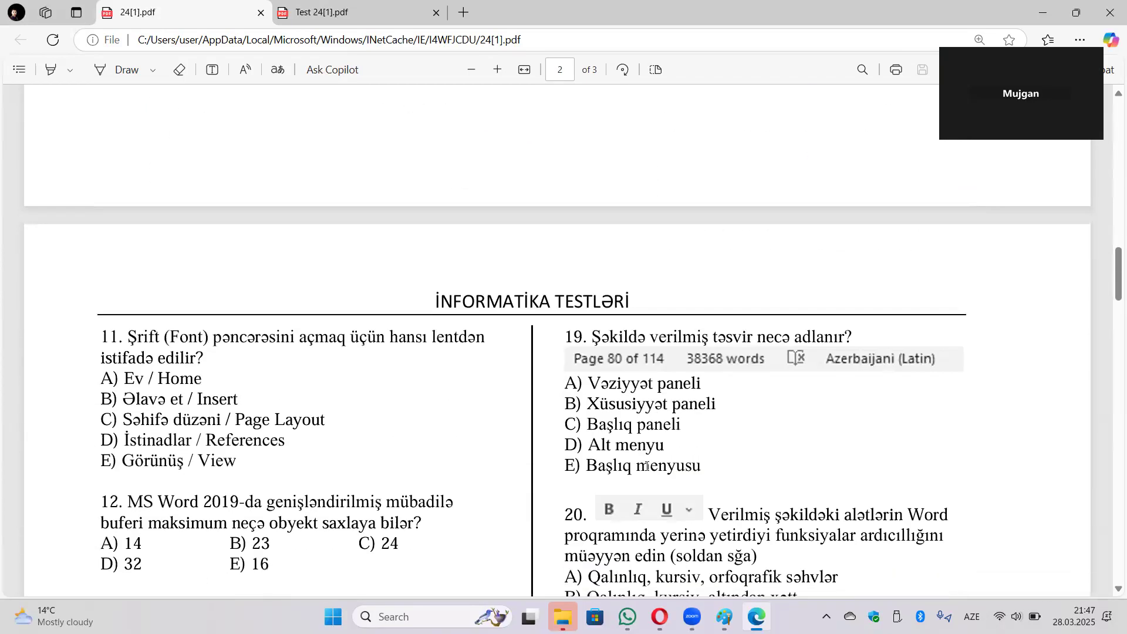
pyautogui.scroll(-6, 544, 466)
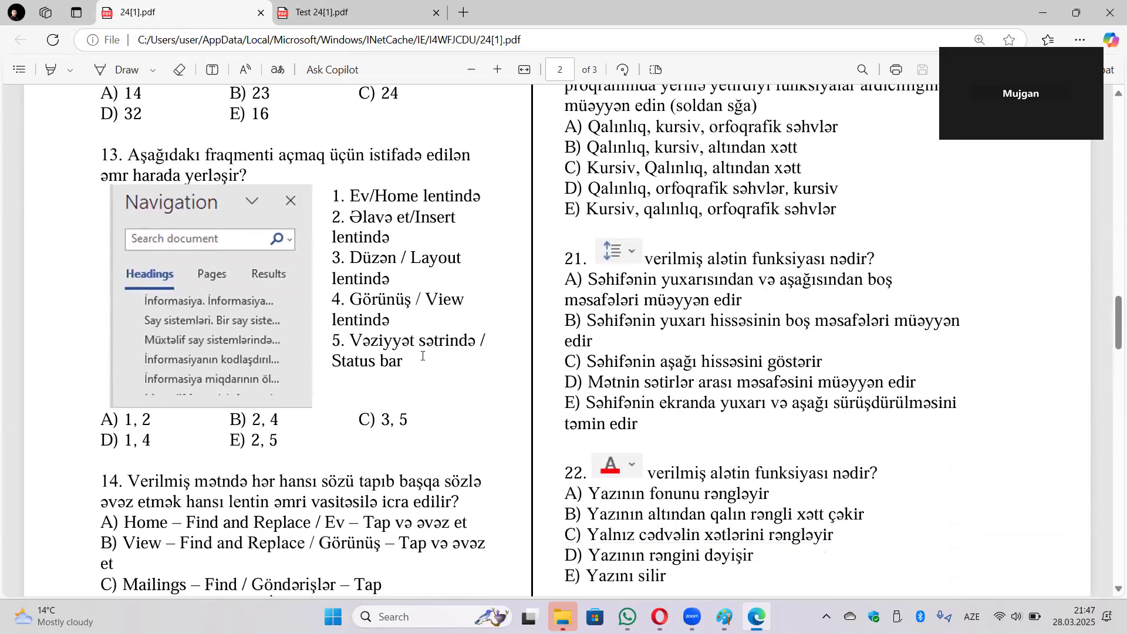
pyautogui.scroll(1, 421, 348)
pyautogui.scroll(-1, 419, 352)
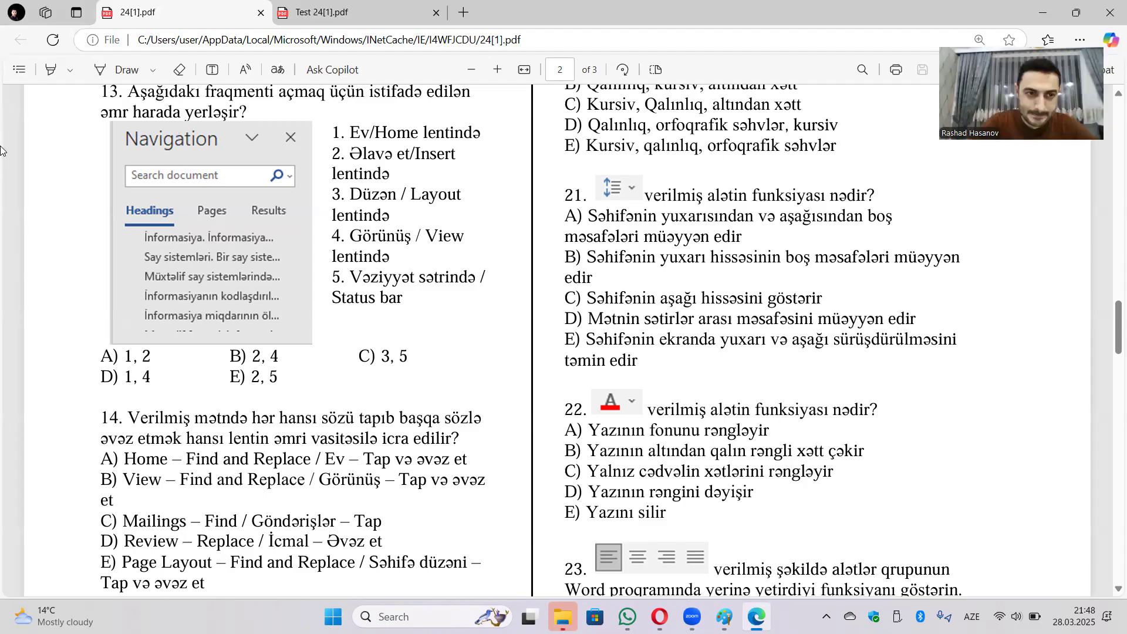
pyautogui.scroll(-10, 585, 214)
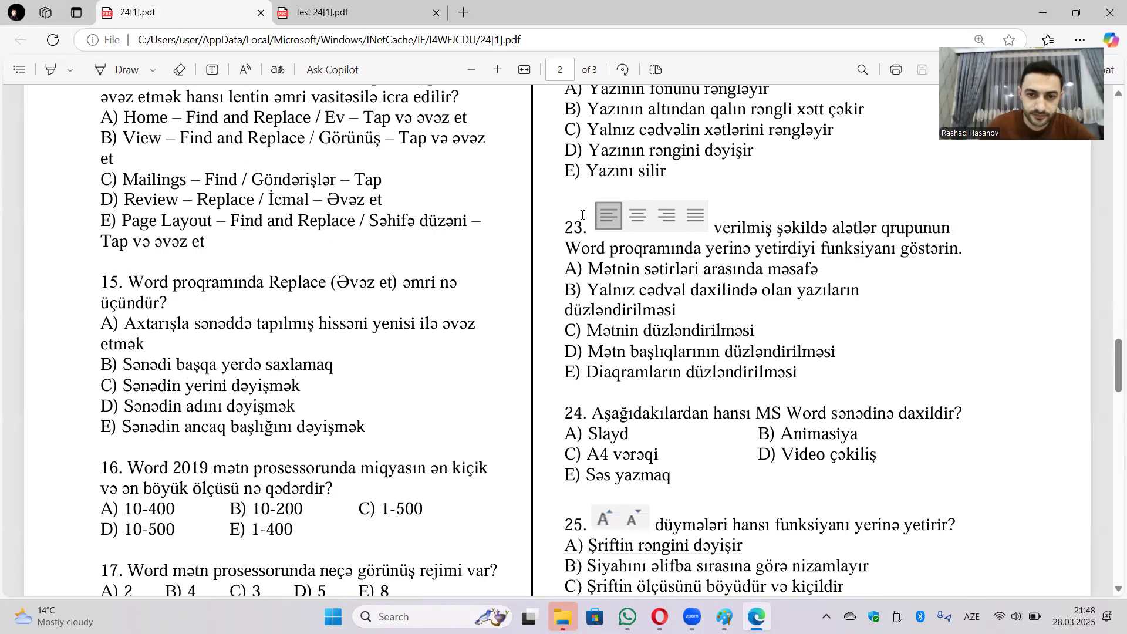
pyautogui.scroll(3, 585, 214)
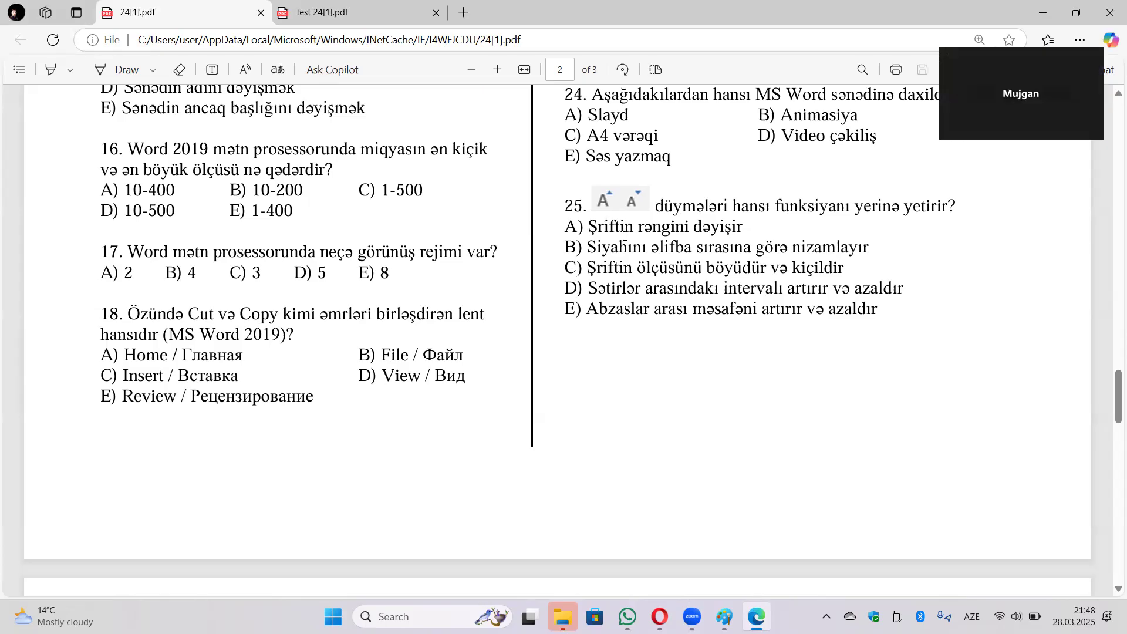
pyautogui.scroll(-10, 528, 288)
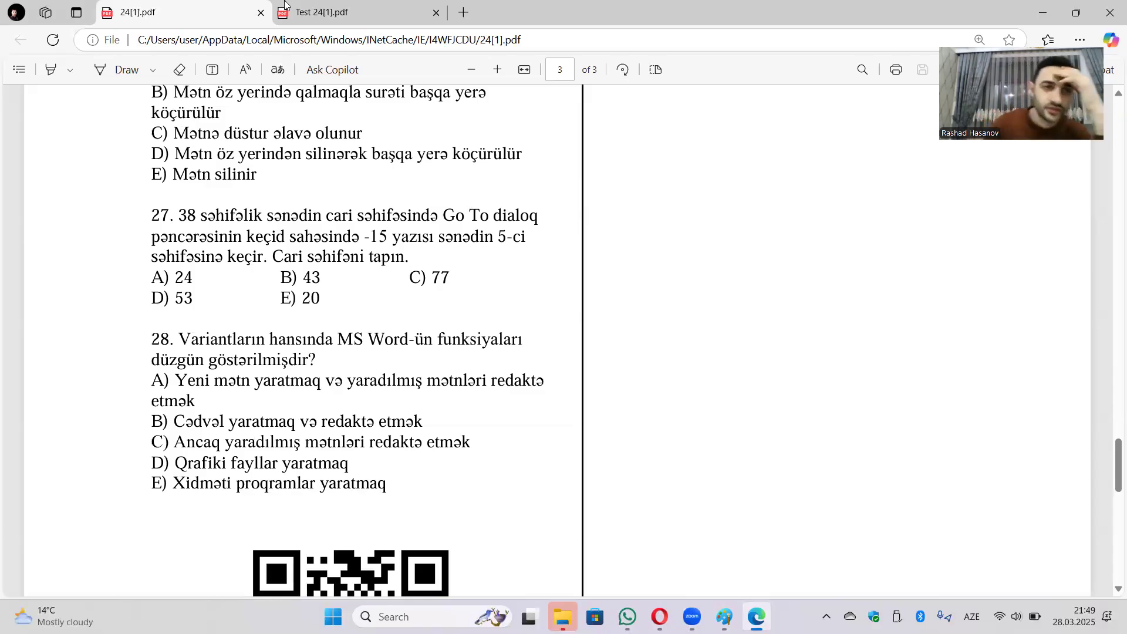
# Switch to the Test 24 PDF and highlight 'Page Layout' and '2019' in question 2.
pyautogui.click(330, 13)
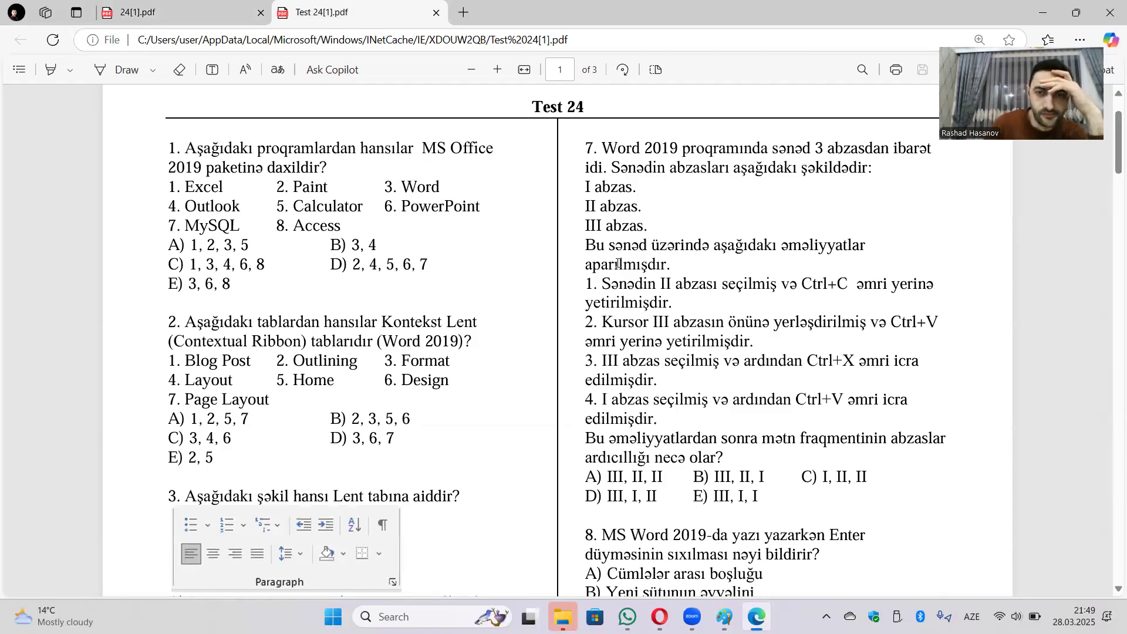
pyautogui.scroll(-3, 390, 336)
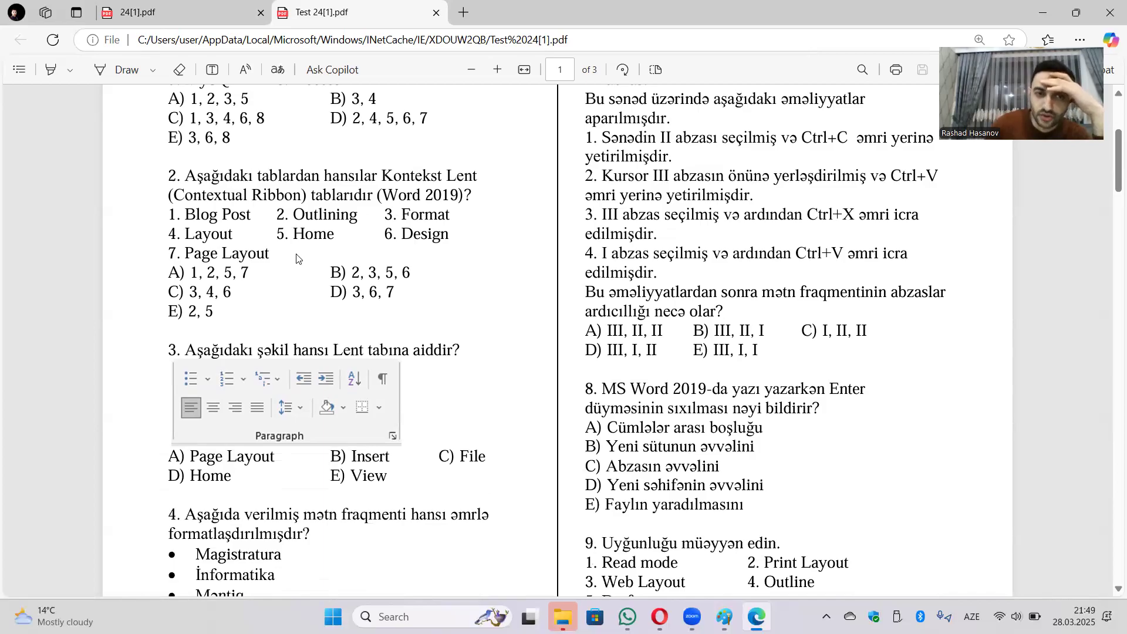
pyautogui.moveTo(182, 254); pyautogui.dragTo(269, 253)
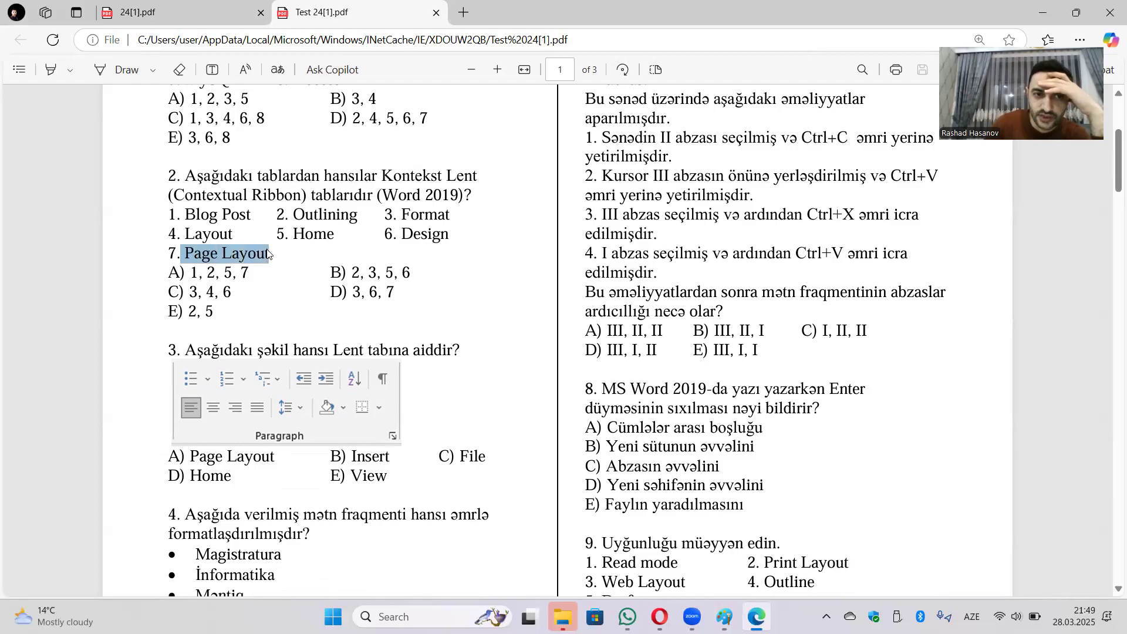
pyautogui.moveTo(426, 196); pyautogui.dragTo(457, 197)
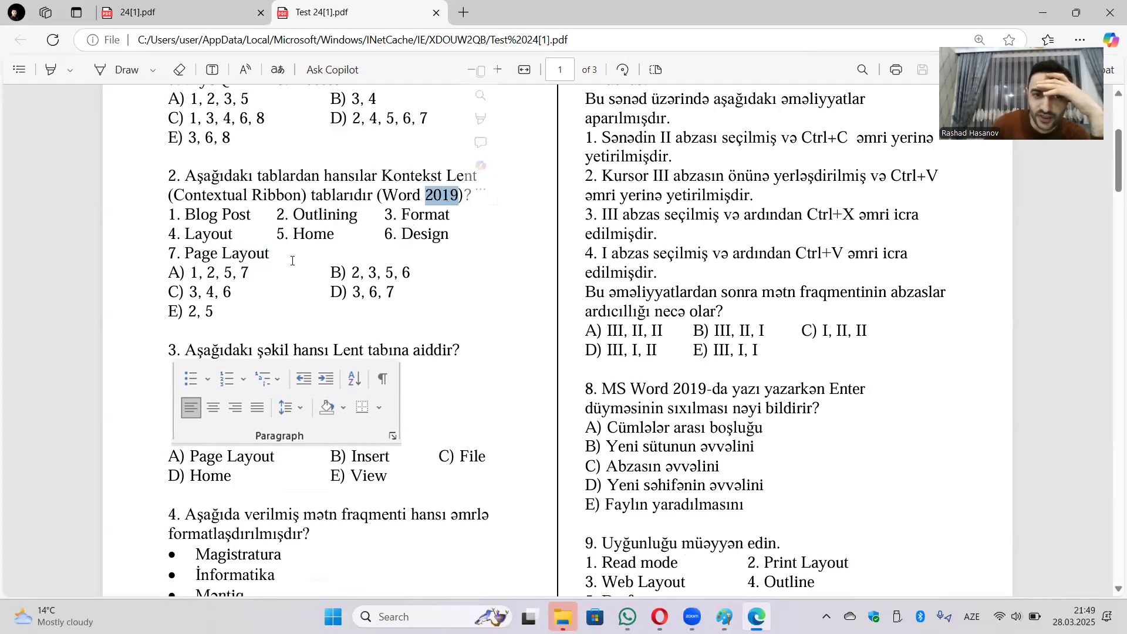
pyautogui.moveTo(271, 255); pyautogui.dragTo(183, 253)
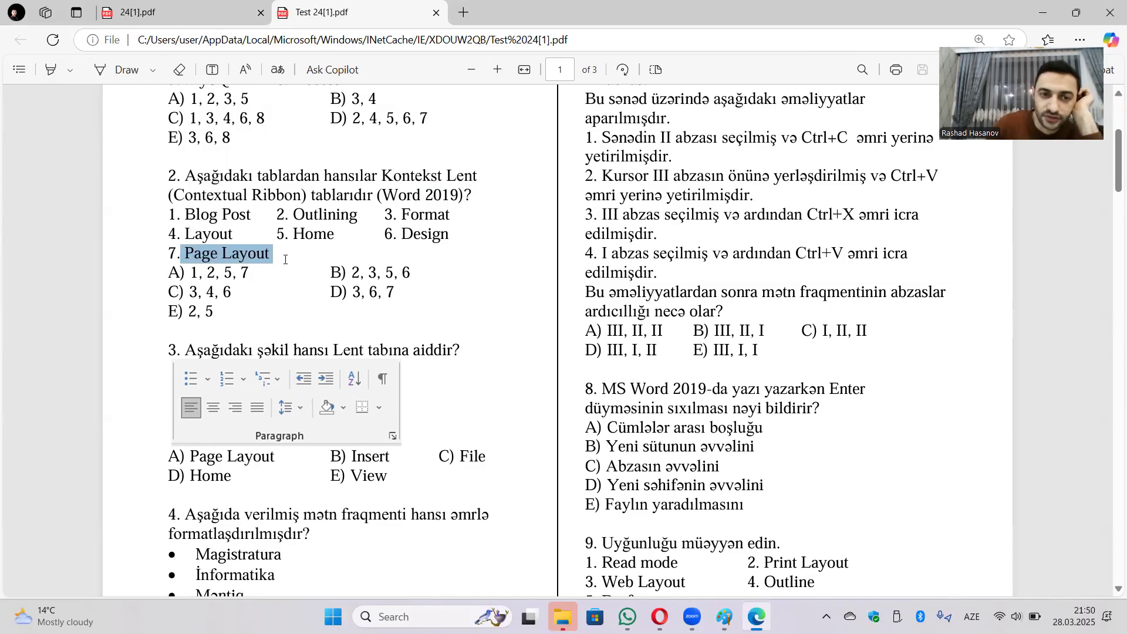
pyautogui.click(333, 251)
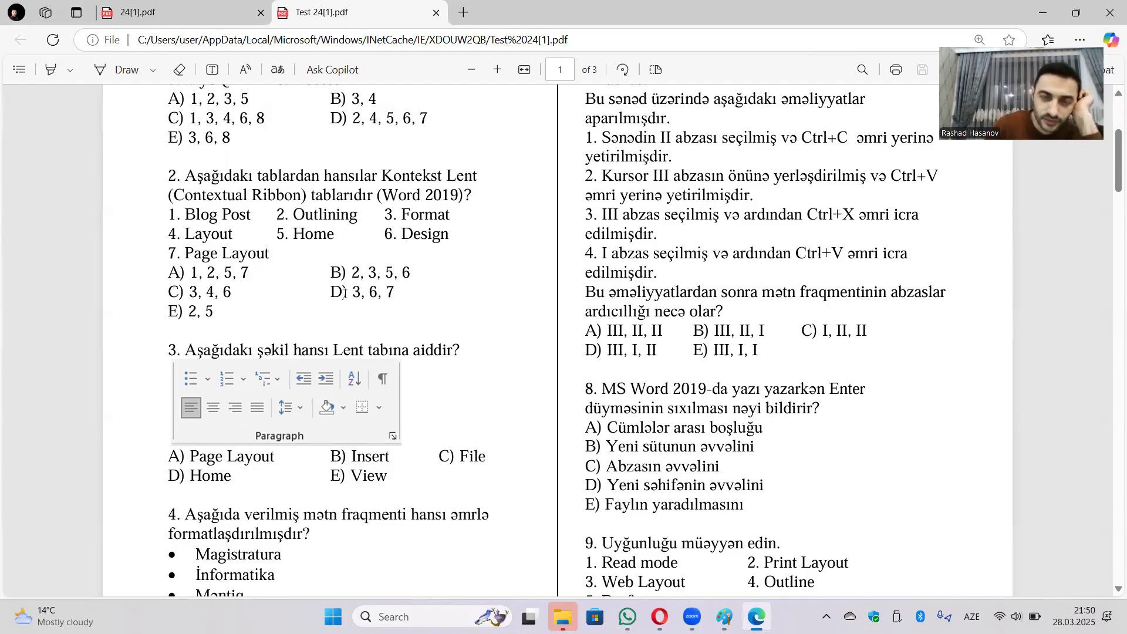
# Scroll down onto page 2 of Test 24[1].pdf to show questions 11–17.
pyautogui.scroll(-2, 345, 292)
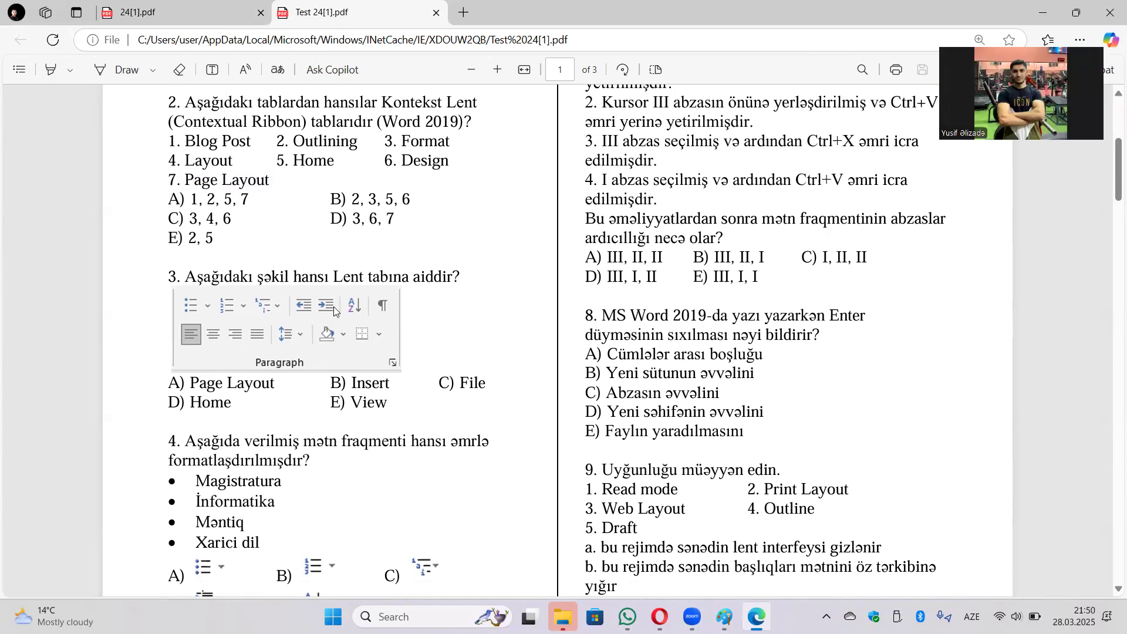
pyautogui.scroll(-8, 337, 303)
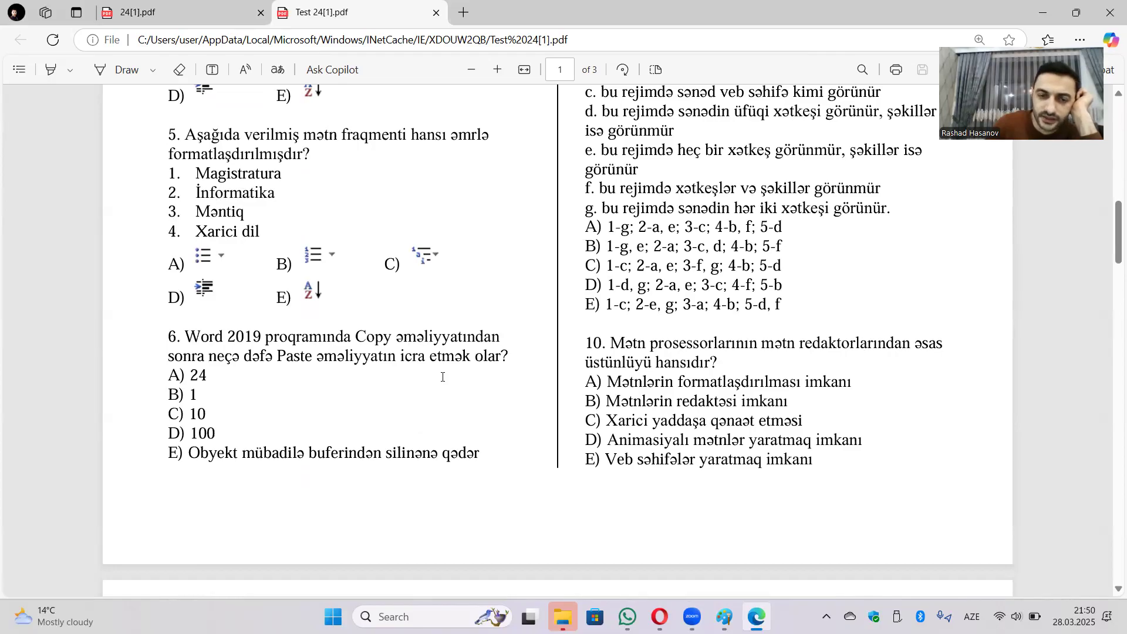
pyautogui.scroll(-7, 443, 377)
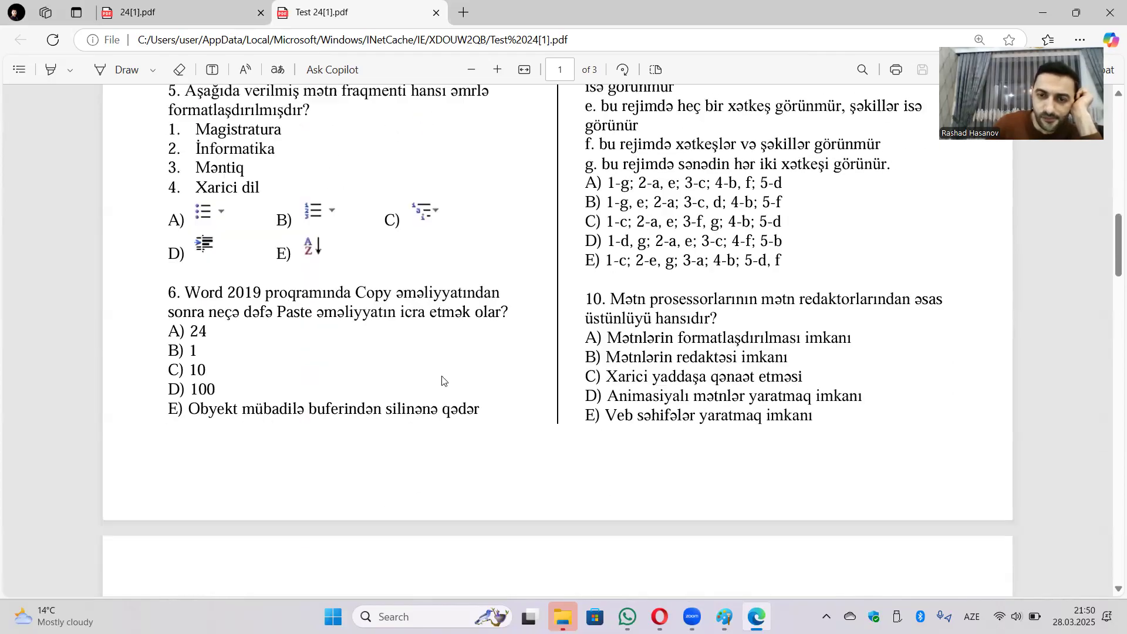
pyautogui.scroll(-1, 446, 382)
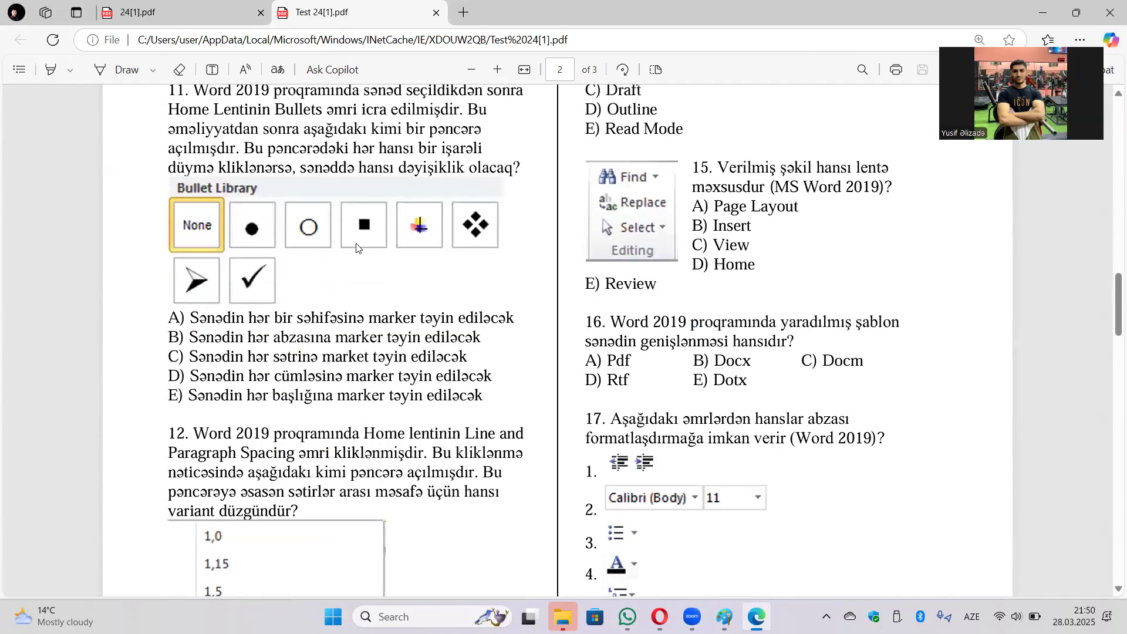
# Scroll from page 2 back up to questions 4, 5, 8 and 9 on page 1.
pyautogui.scroll(-1, 370, 183)
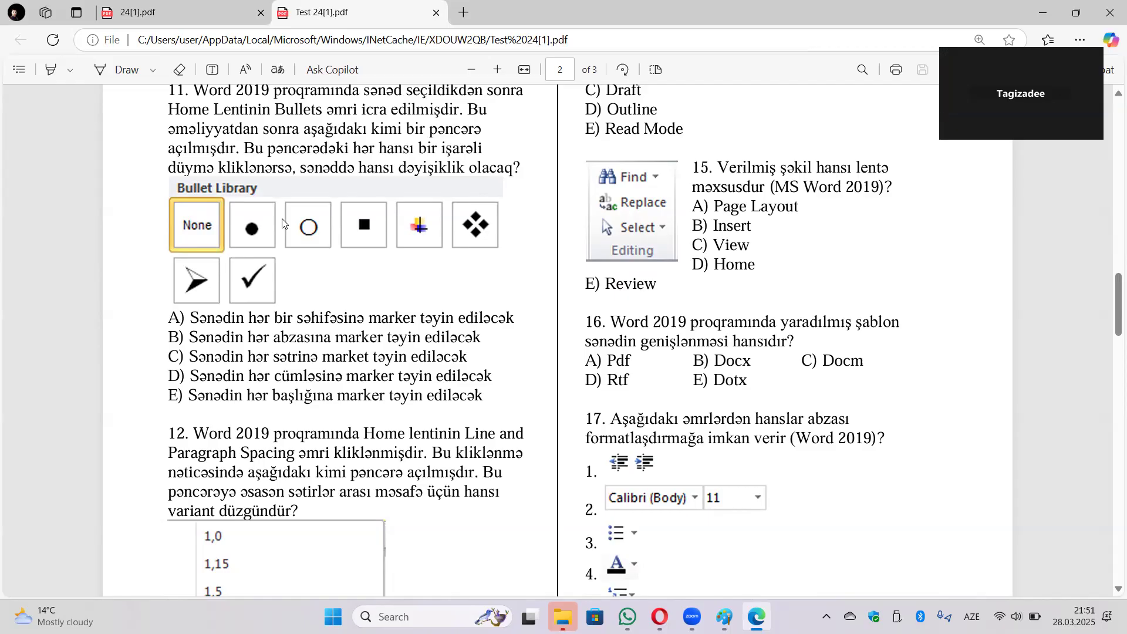
pyautogui.scroll(15, 713, 287)
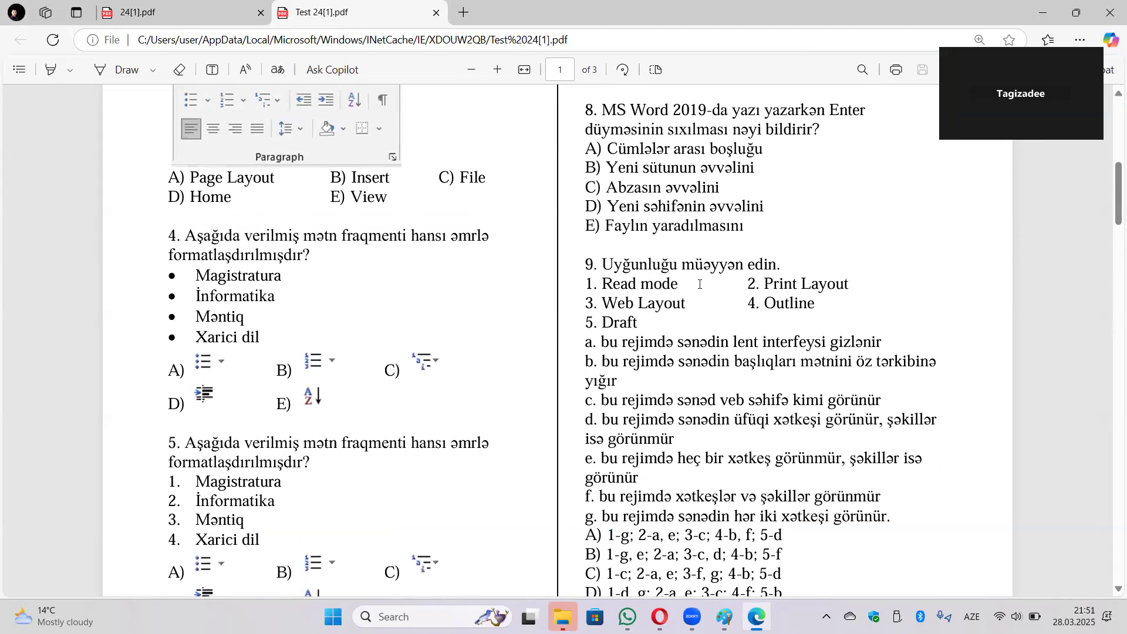
# Scroll to the top of page 1 and highlight paragraph lines II and III in question 7.
pyautogui.scroll(-3, 712, 287)
pyautogui.scroll(1, 712, 281)
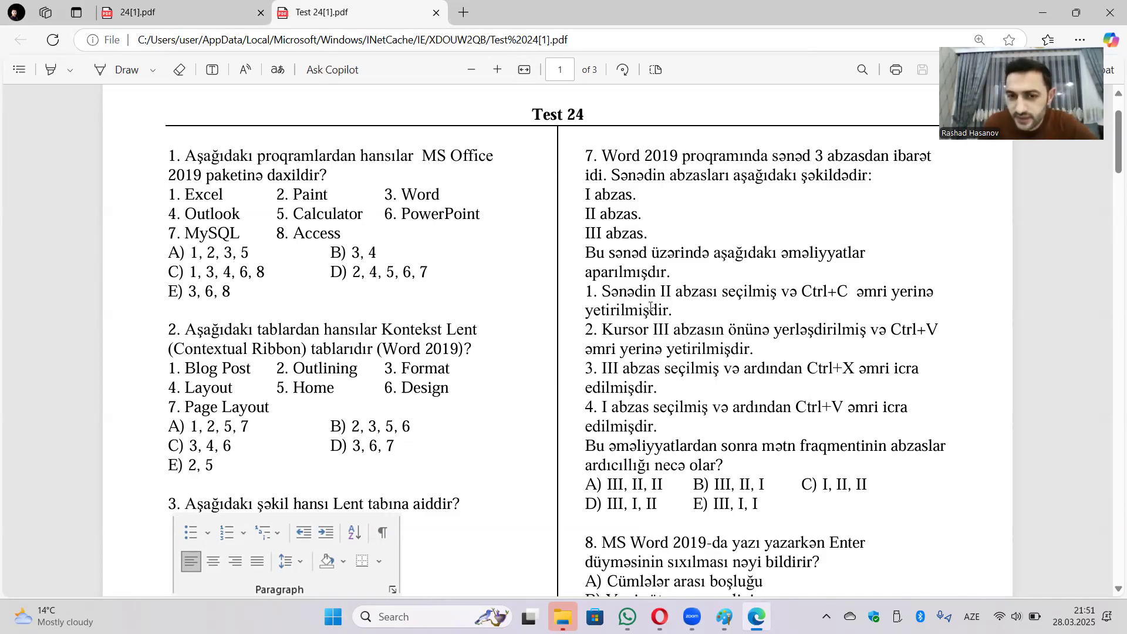
pyautogui.moveTo(589, 231); pyautogui.dragTo(639, 213)
pyautogui.click(593, 212)
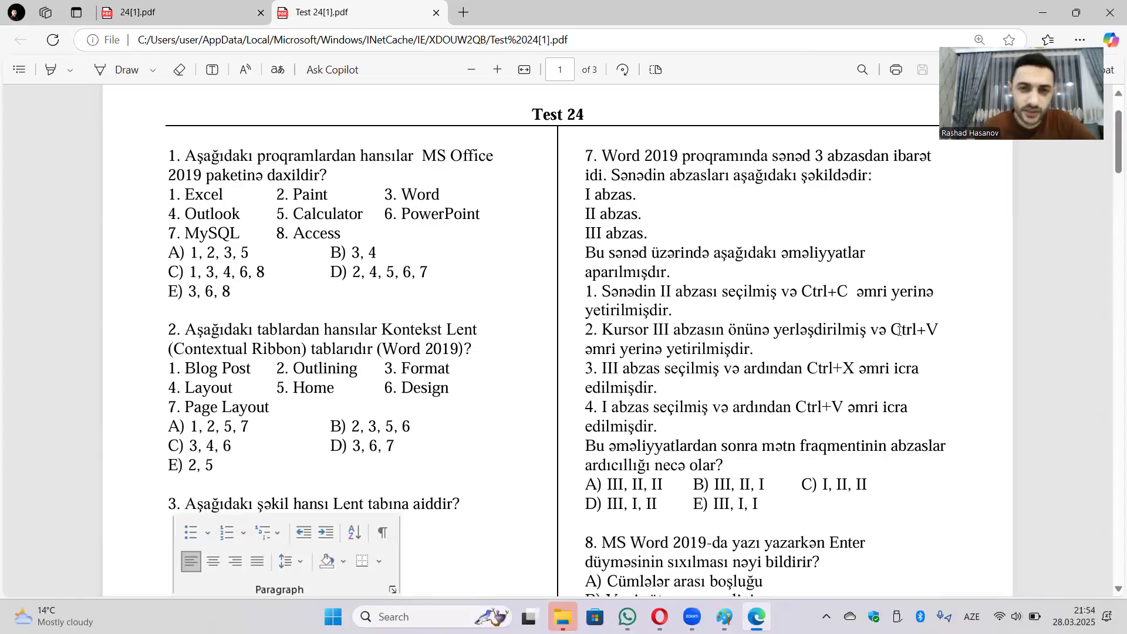
pyautogui.scroll(-6, 810, 413)
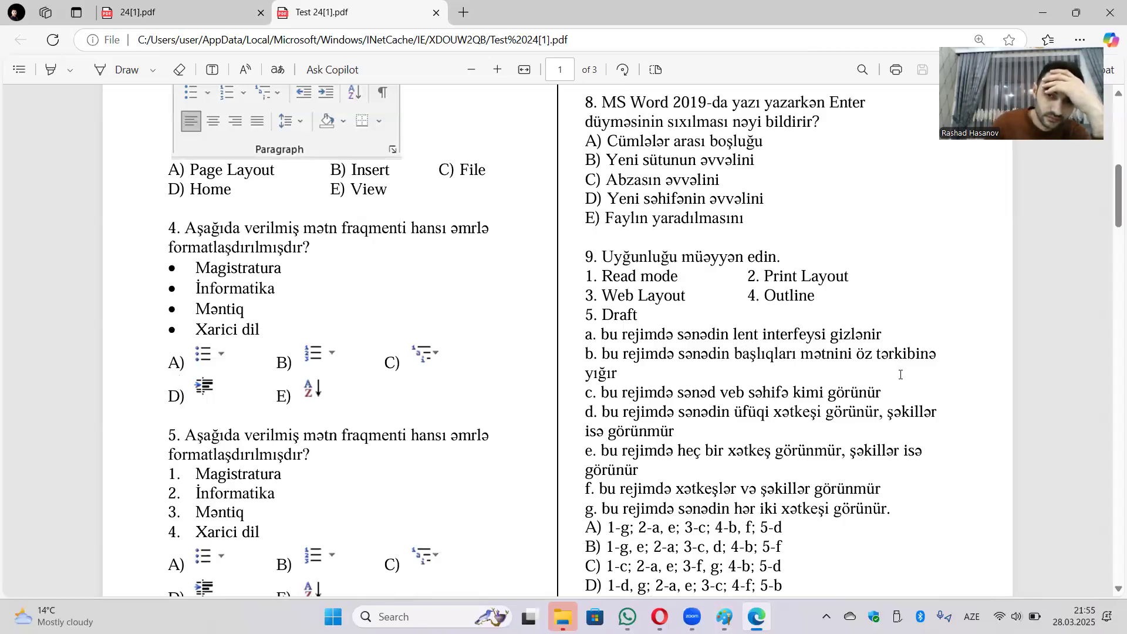
pyautogui.scroll(-2, 901, 374)
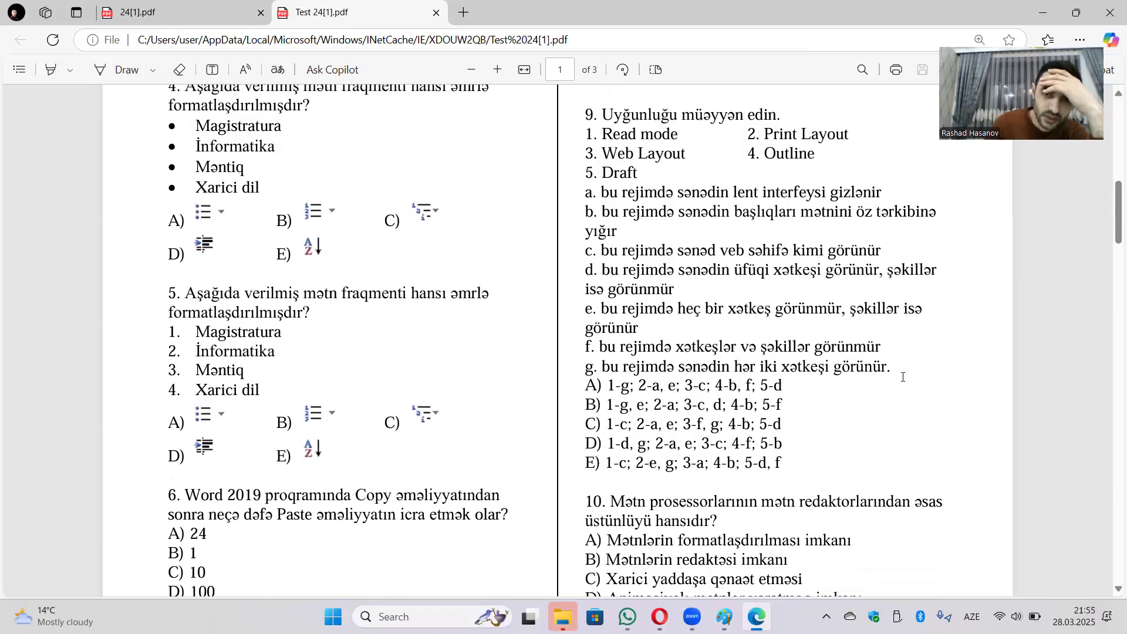
pyautogui.scroll(1, 903, 377)
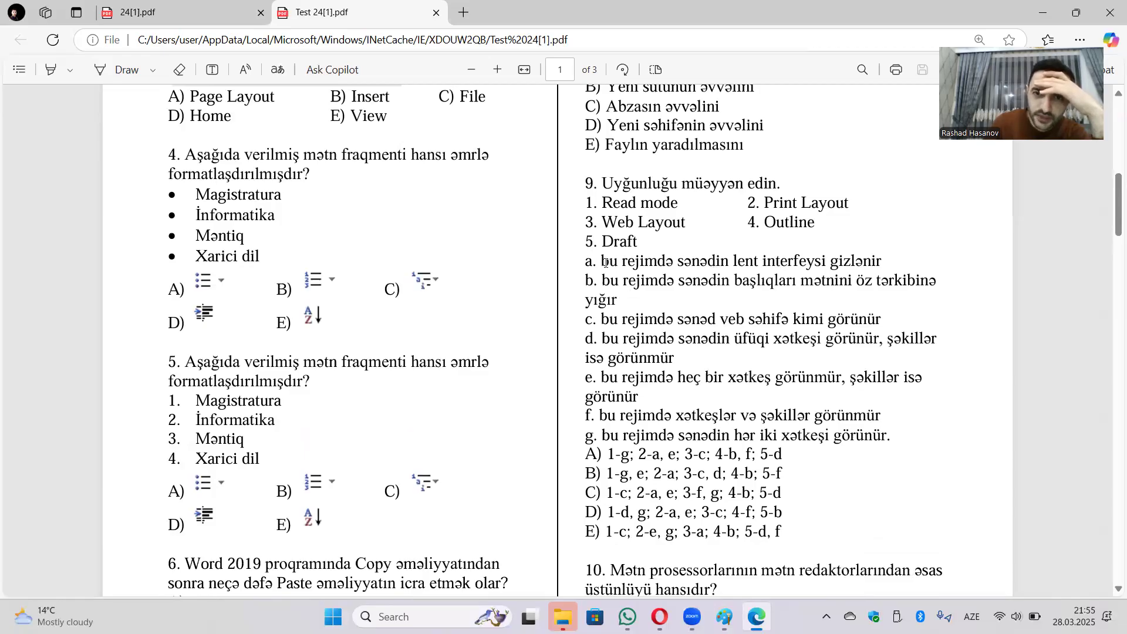
pyautogui.moveTo(603, 261); pyautogui.dragTo(887, 263)
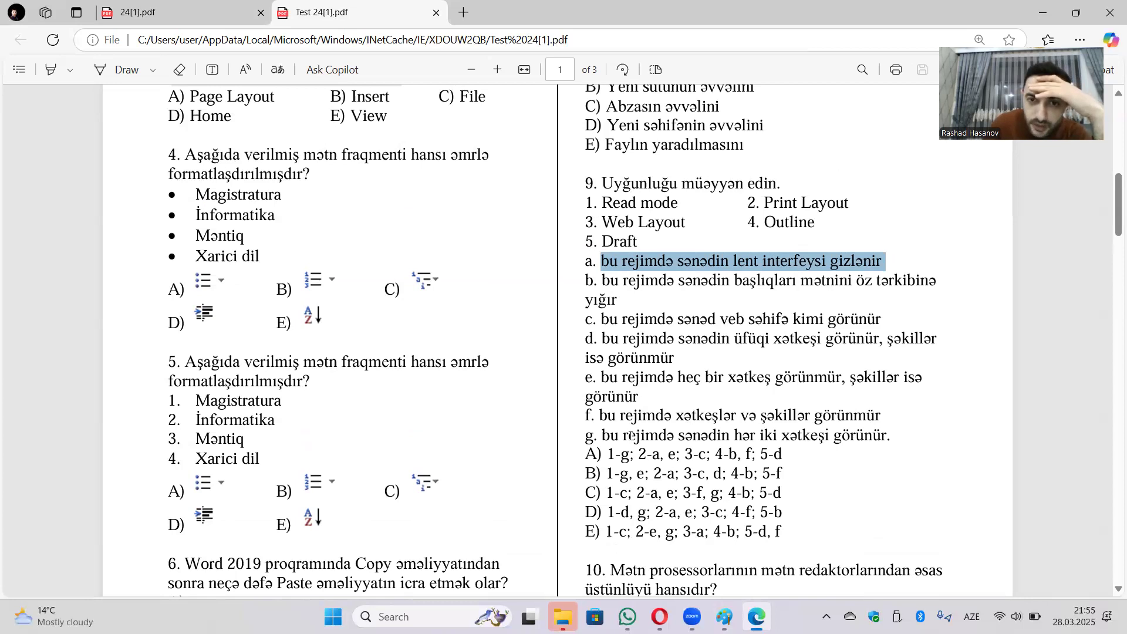
pyautogui.scroll(-1, 623, 408)
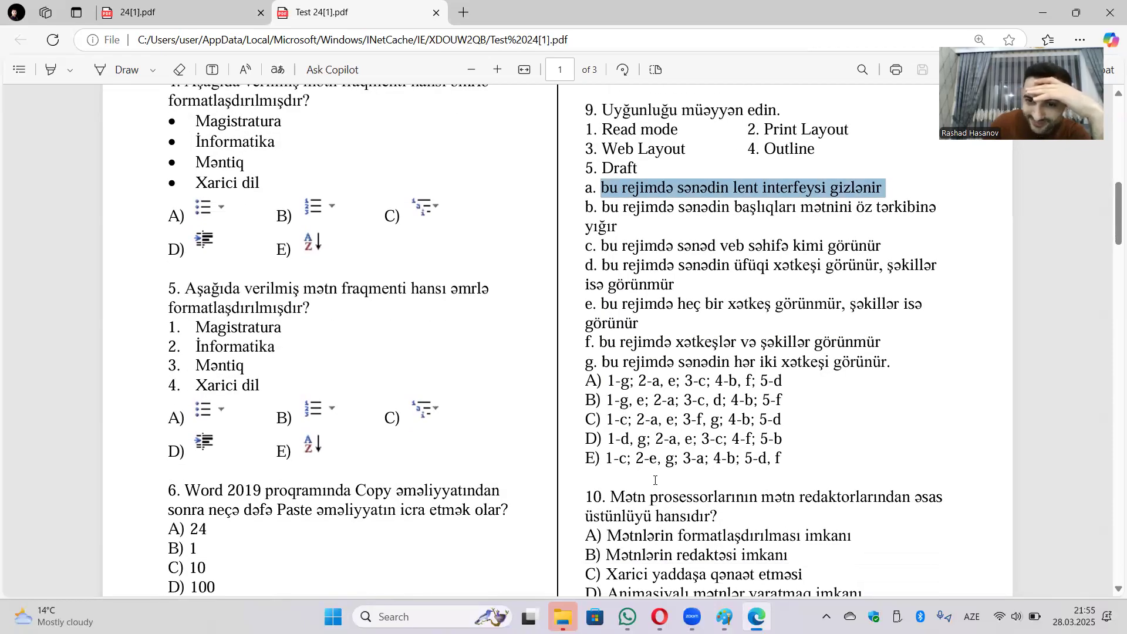
pyautogui.moveTo(602, 209); pyautogui.dragTo(626, 233)
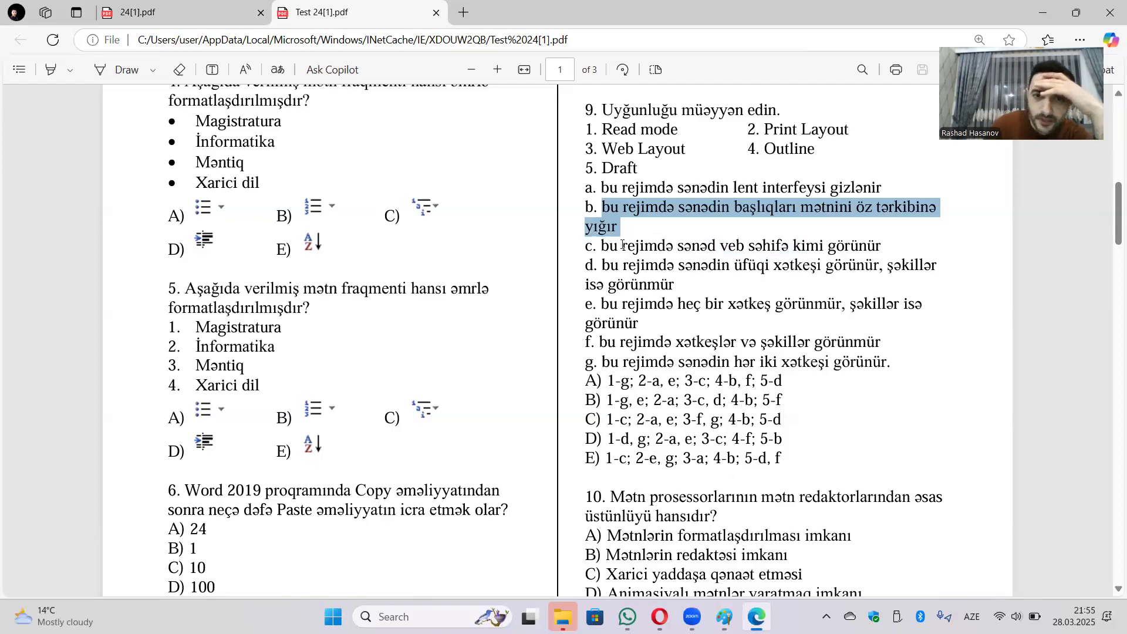
pyautogui.moveTo(603, 245); pyautogui.dragTo(868, 245)
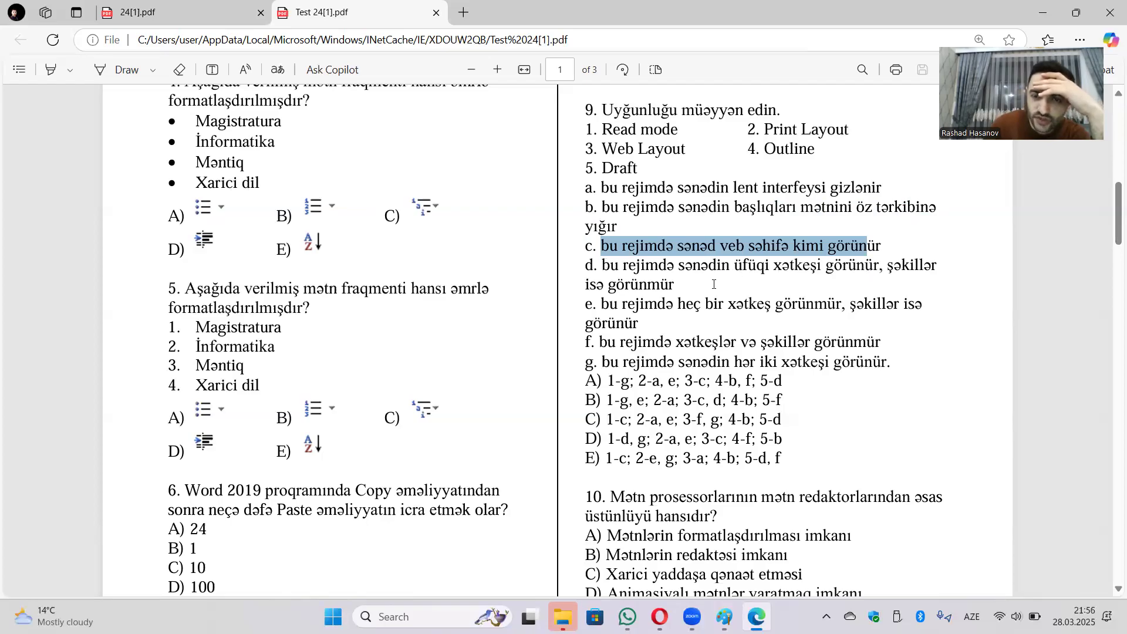
pyautogui.moveTo(671, 286); pyautogui.dragTo(583, 268)
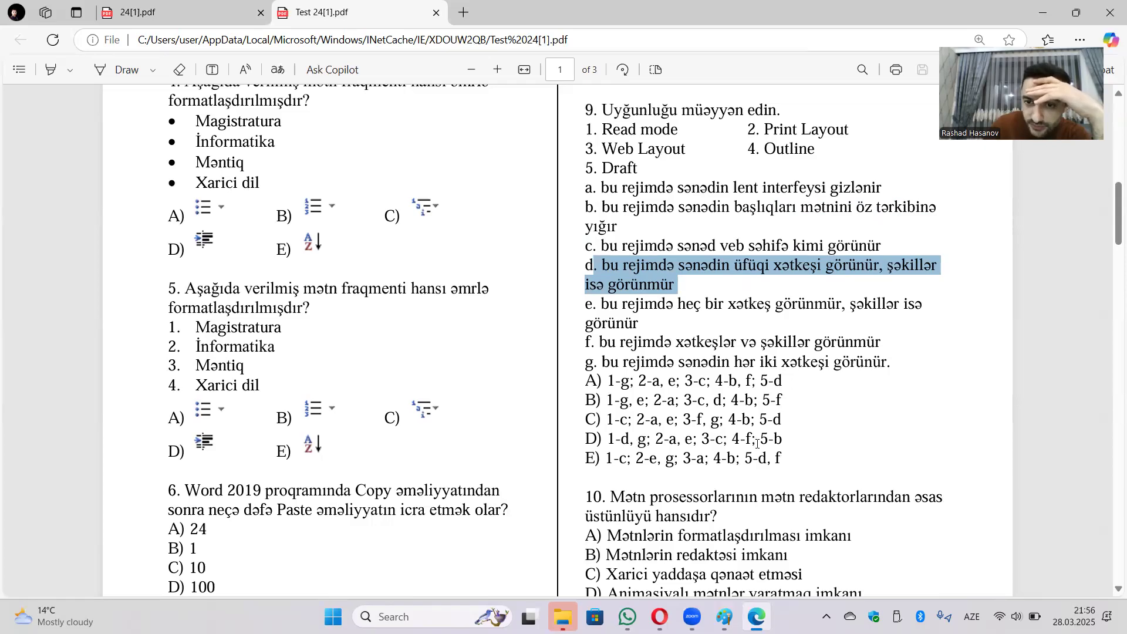
pyautogui.click(599, 305)
pyautogui.moveTo(598, 306); pyautogui.dragTo(647, 319)
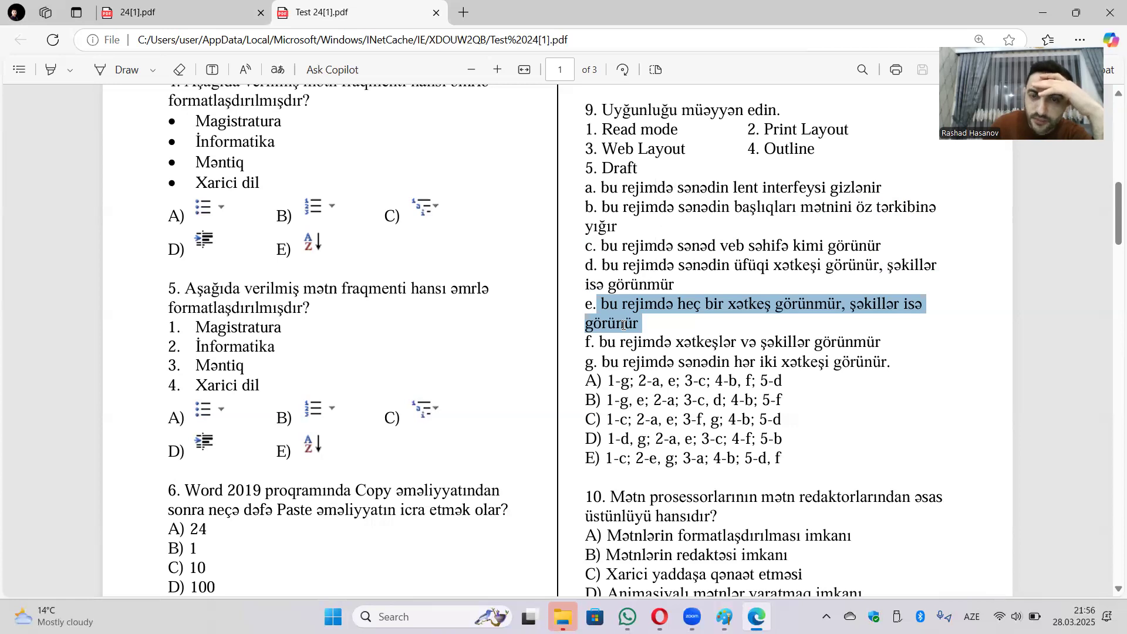
pyautogui.click(628, 327)
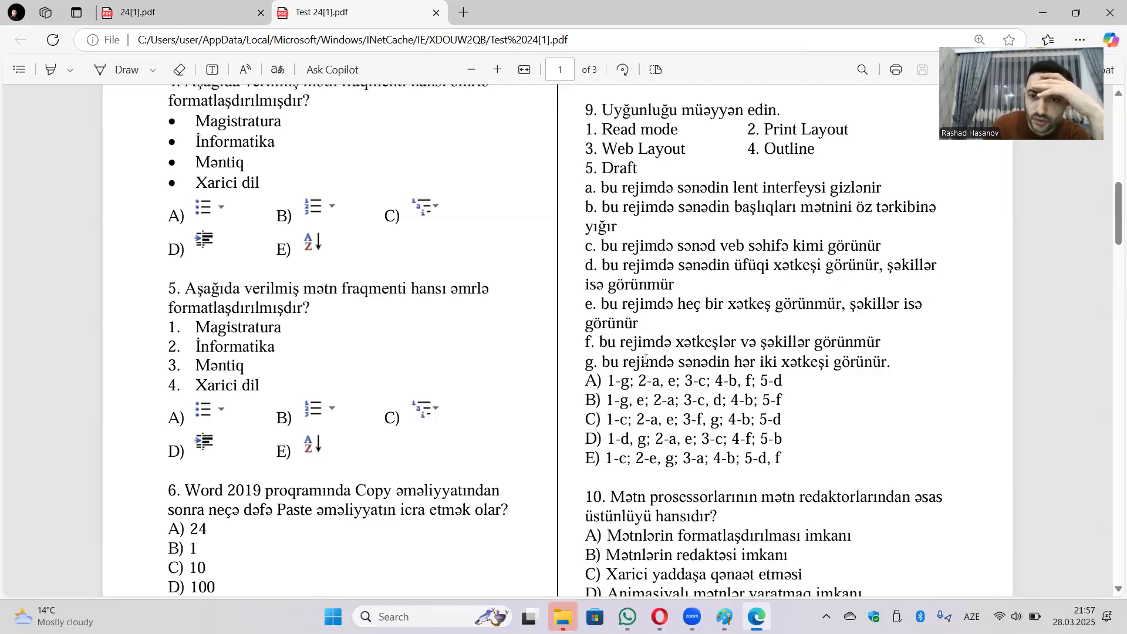
pyautogui.moveTo(784, 380); pyautogui.dragTo(608, 376)
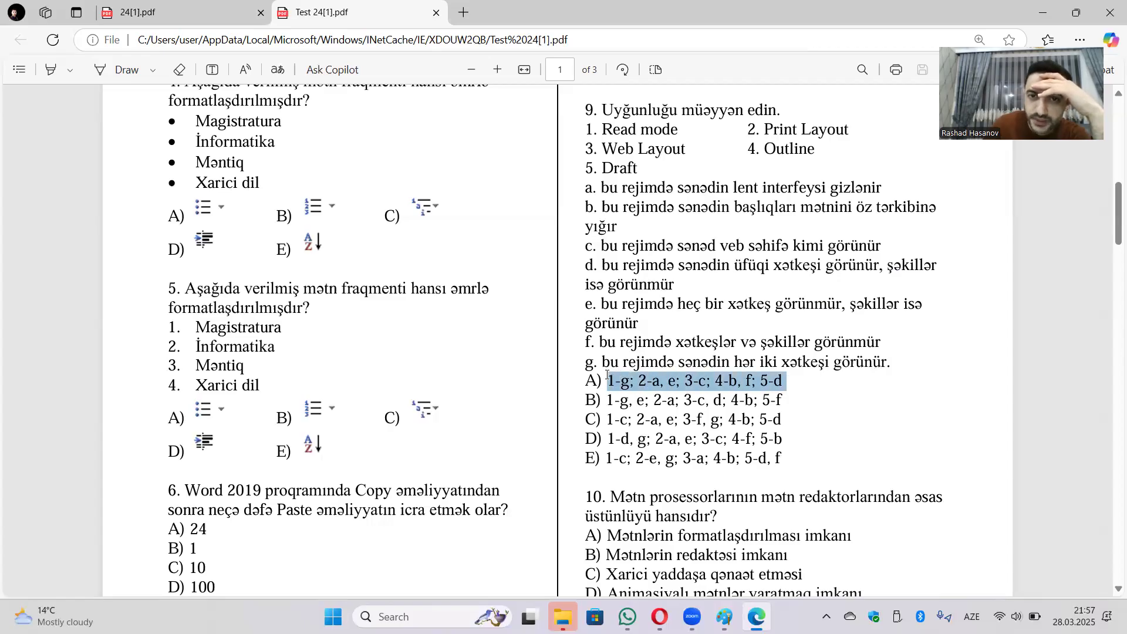
pyautogui.rightClick(614, 381)
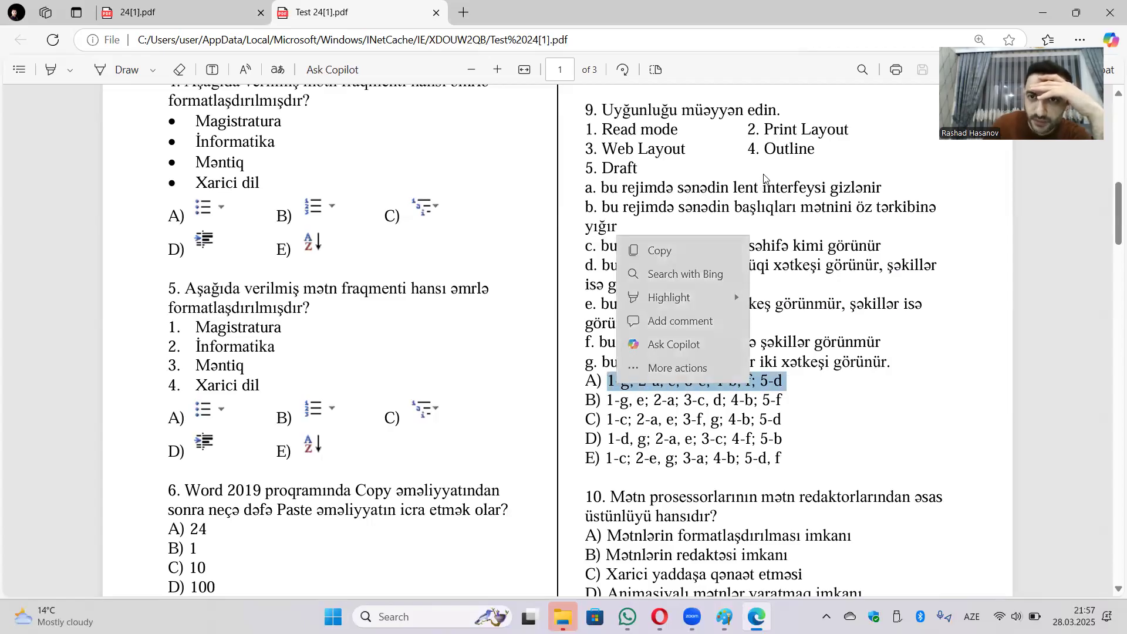
pyautogui.click(793, 164)
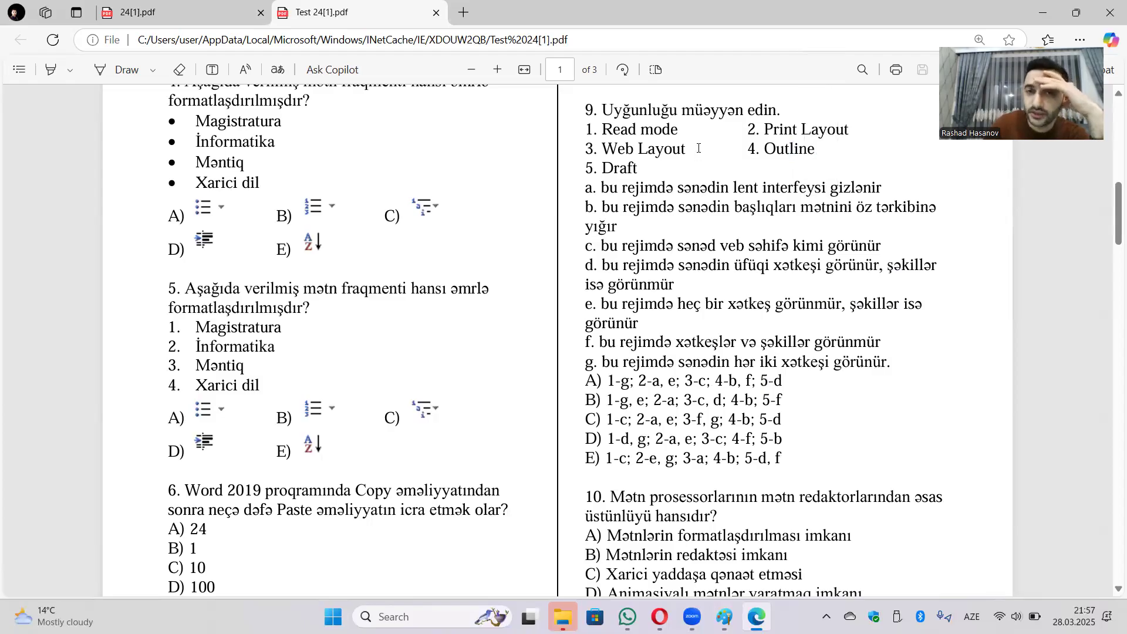
pyautogui.moveTo(603, 130); pyautogui.dragTo(655, 130)
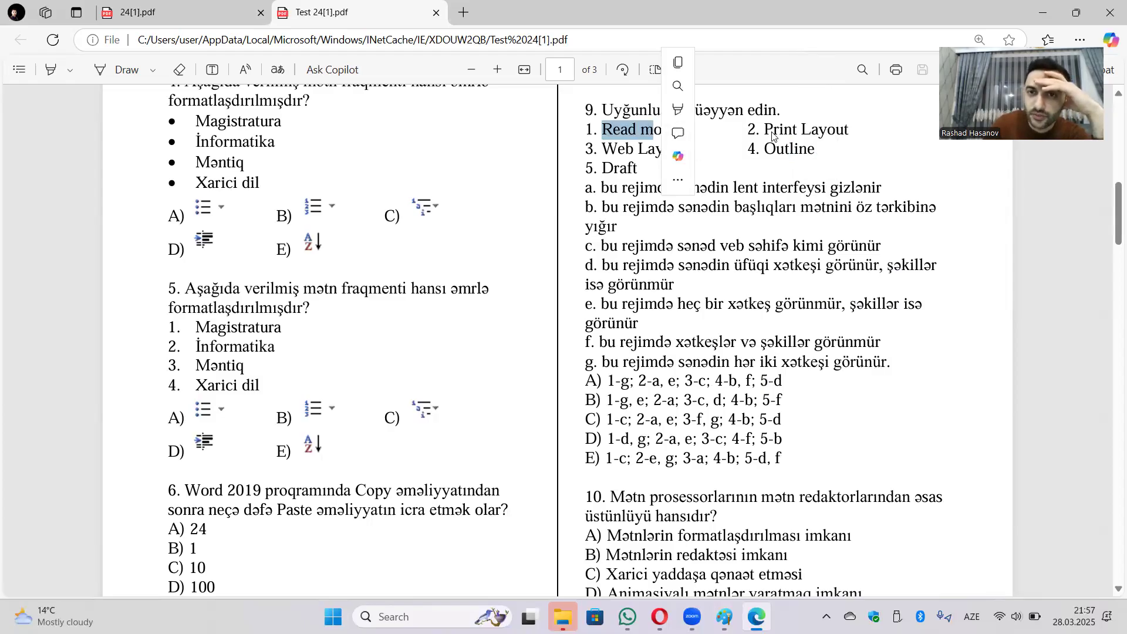
pyautogui.click(848, 136)
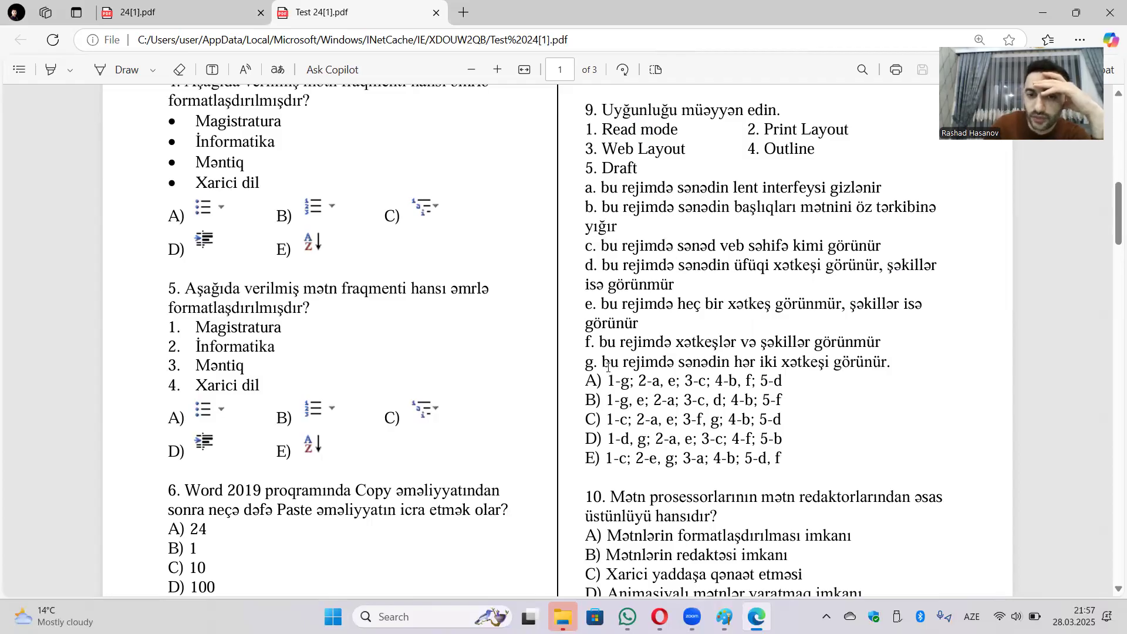
pyautogui.moveTo(603, 362); pyautogui.dragTo(893, 346)
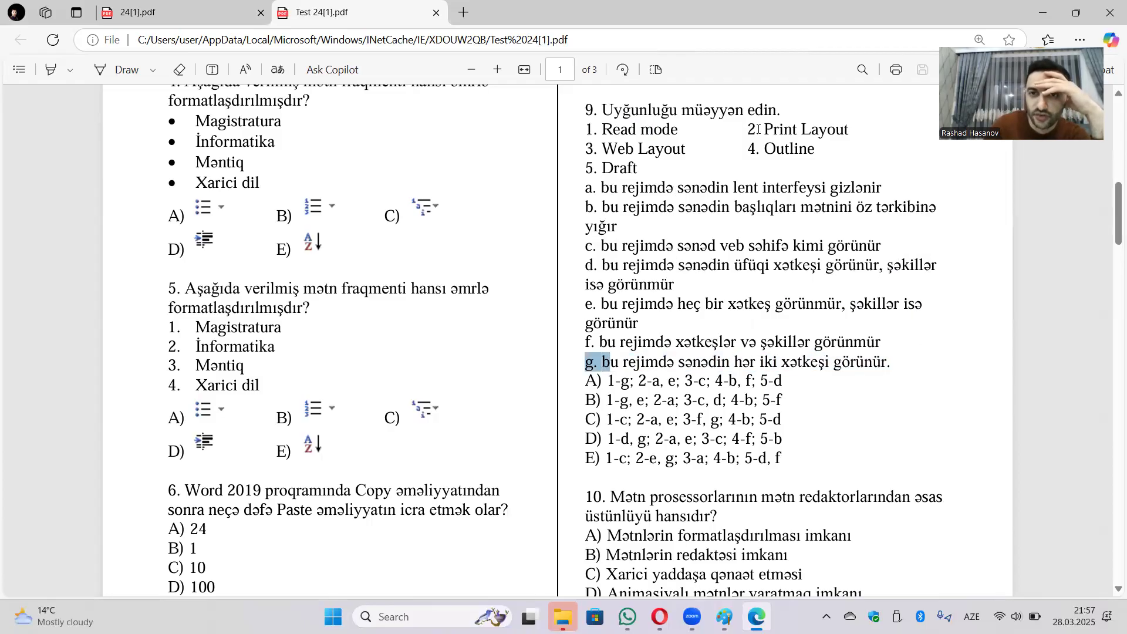
pyautogui.click(788, 139)
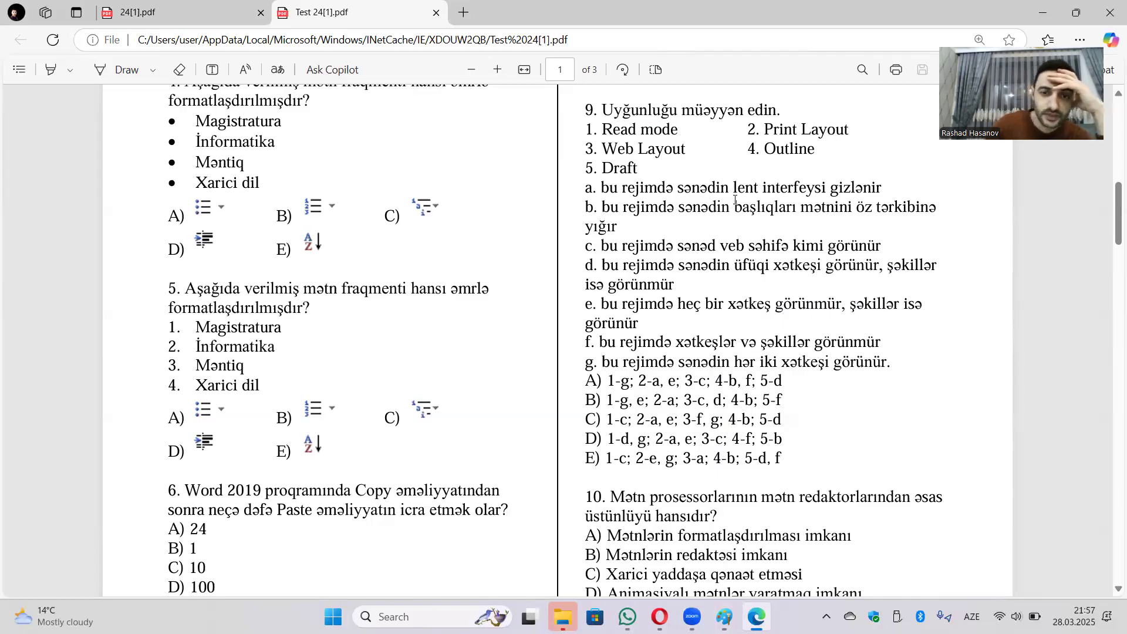
# Scroll down to page 2 until question 12 and its line-spacing menu image are visible.
pyautogui.scroll(-3, 733, 206)
pyautogui.scroll(-1, 737, 238)
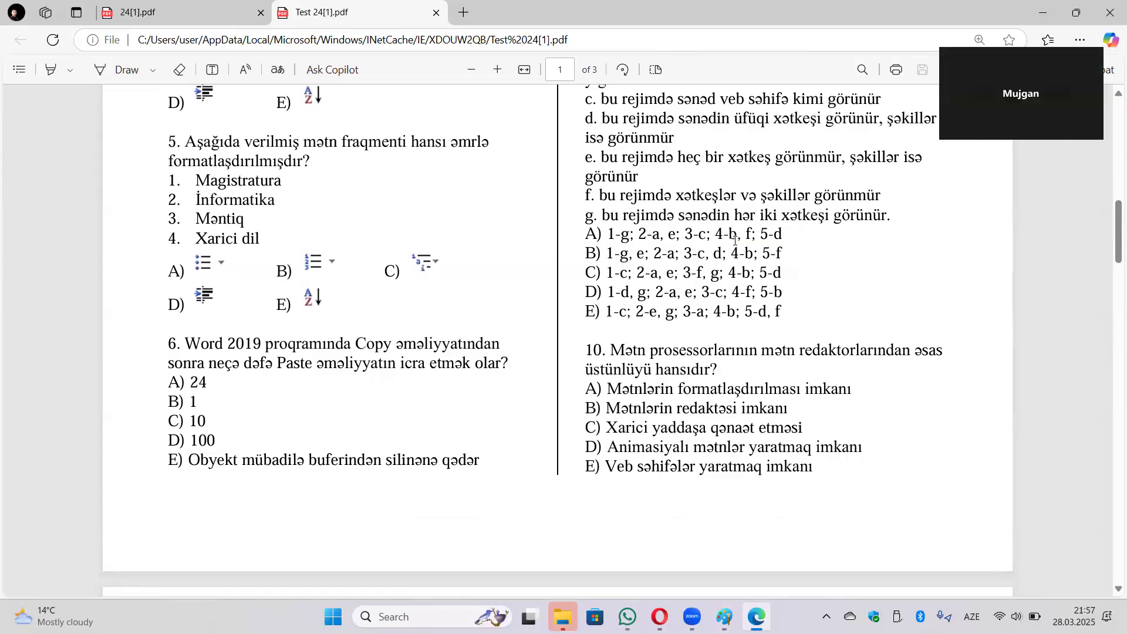
pyautogui.scroll(-12, 734, 244)
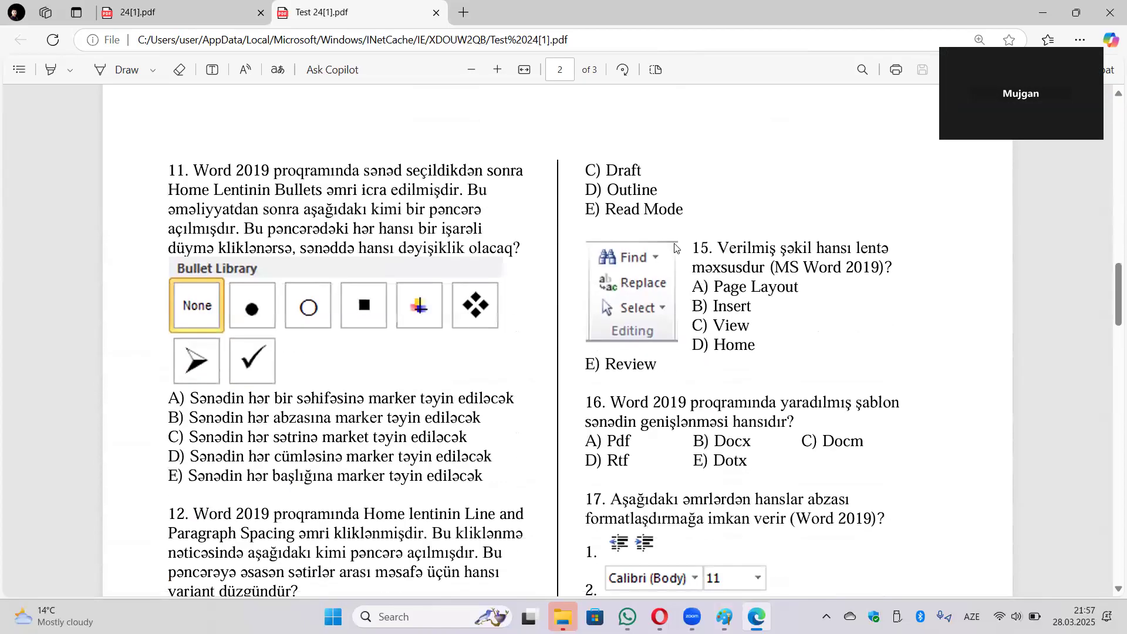
pyautogui.scroll(-8, 543, 262)
pyautogui.scroll(-3, 269, 200)
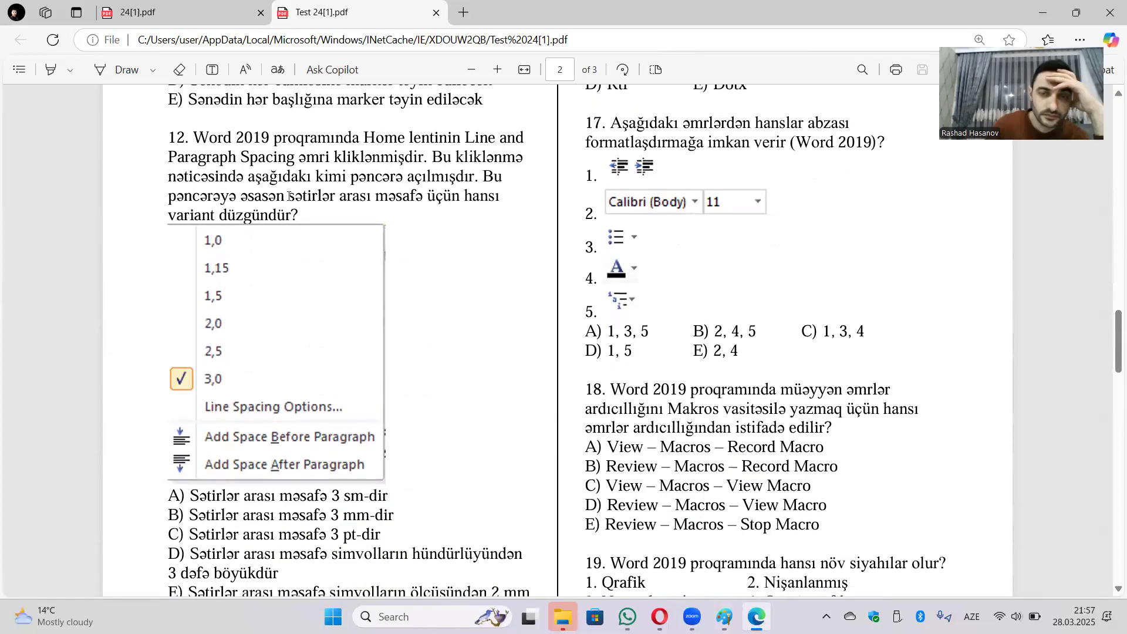
pyautogui.scroll(3, 282, 200)
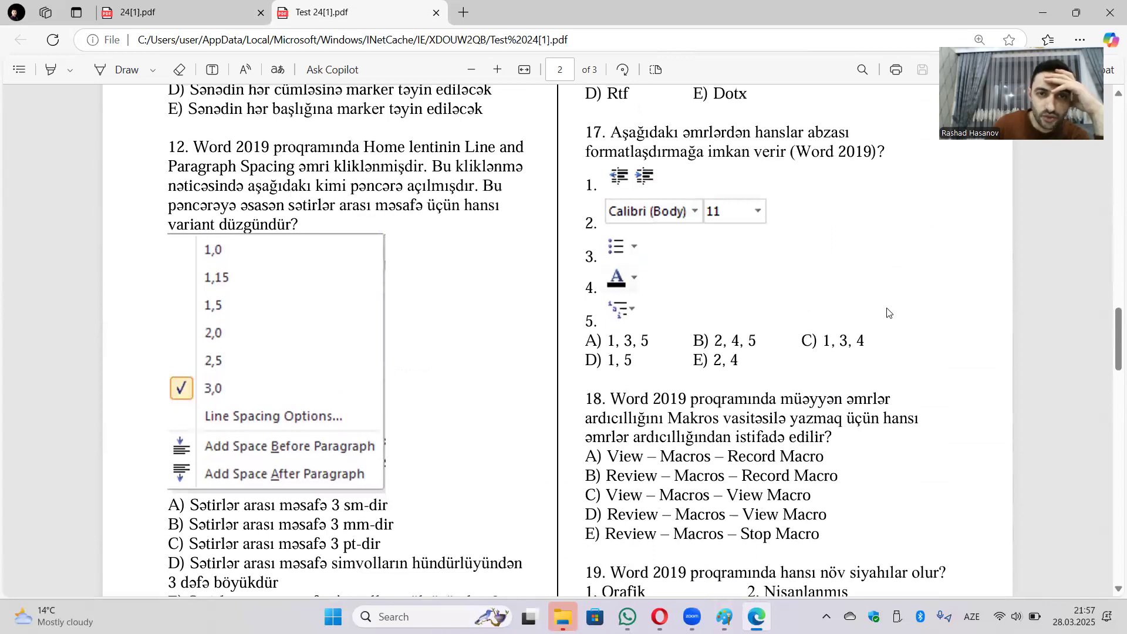
pyautogui.click(1111, 588)
# Scroll through questions 12–20 on page 2 and down to questions 22–25 on page 3.
pyautogui.click(1111, 587)
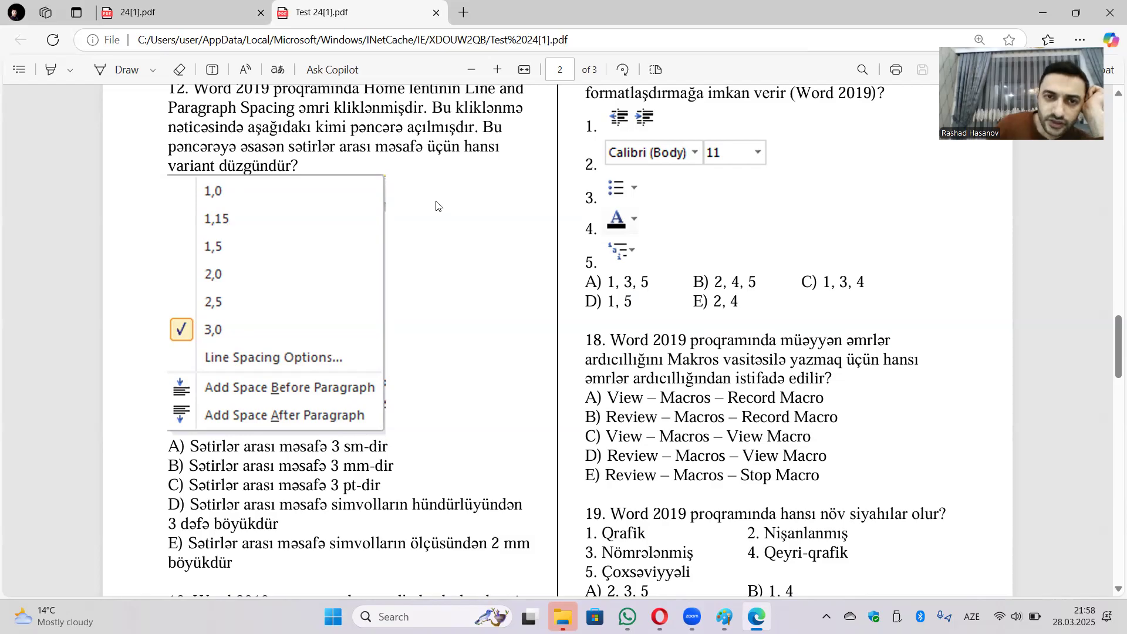
pyautogui.scroll(1, 436, 209)
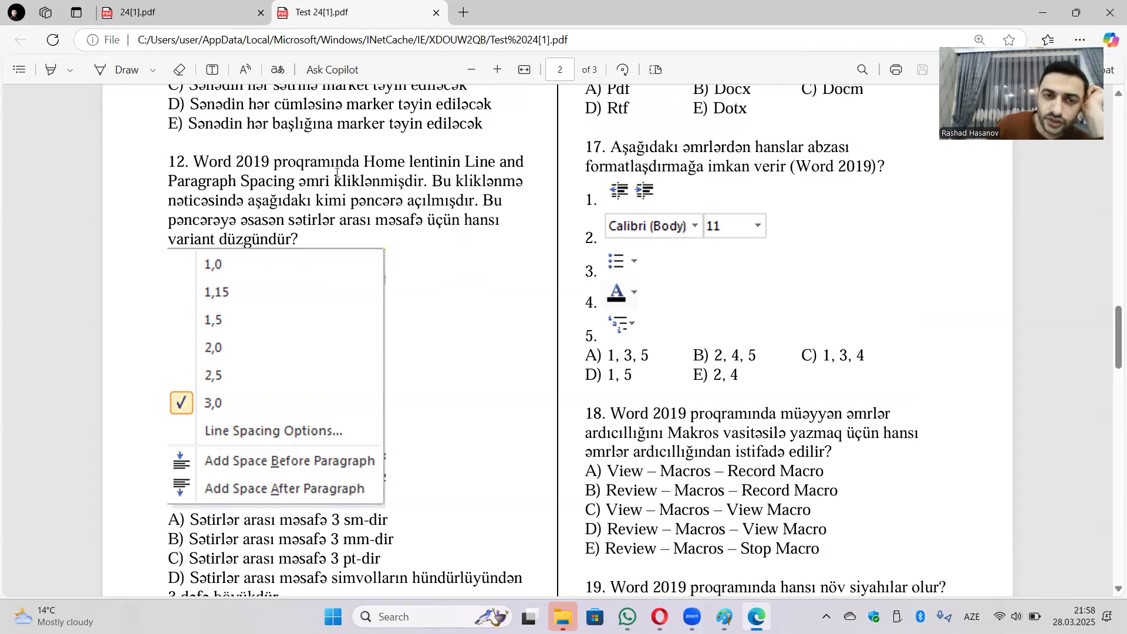
pyautogui.scroll(-1, 281, 400)
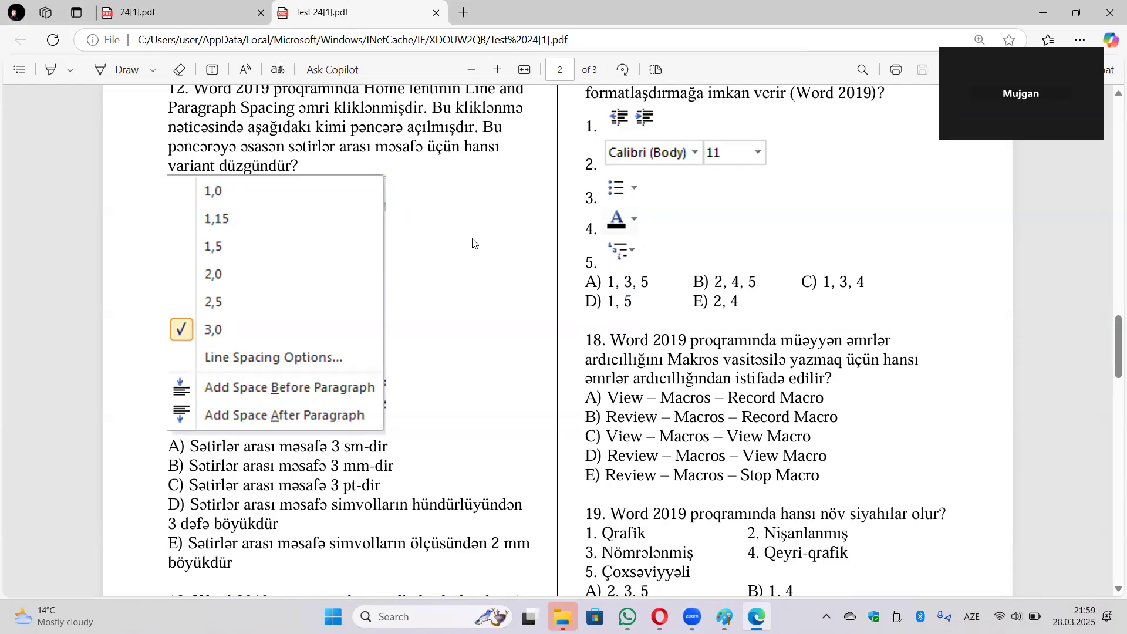
pyautogui.scroll(-4, 756, 224)
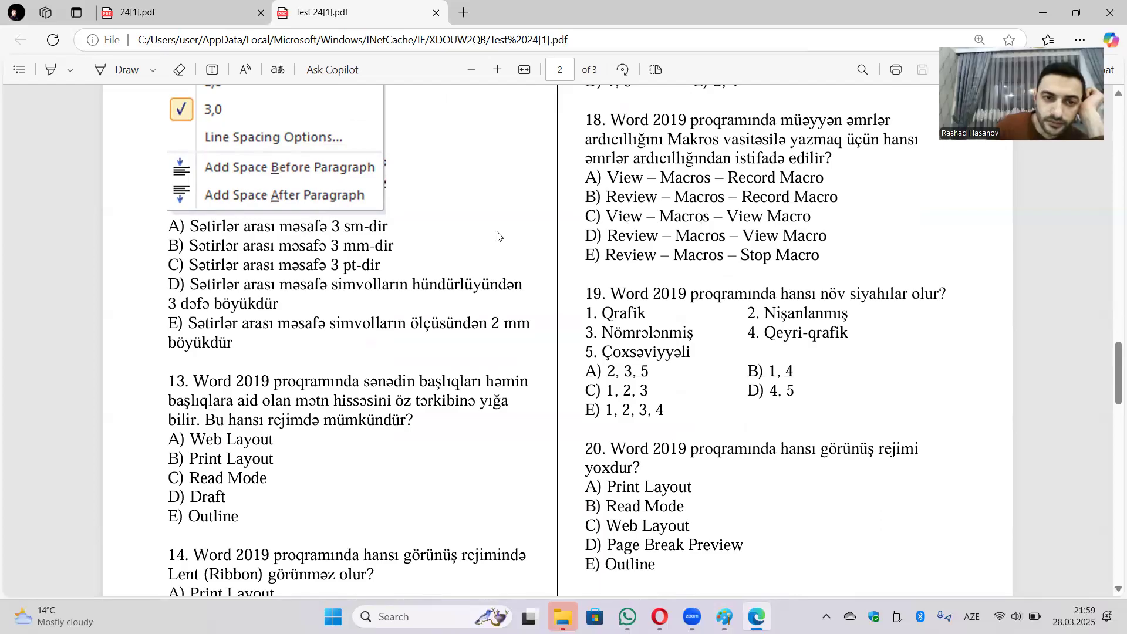
pyautogui.scroll(-4, 500, 239)
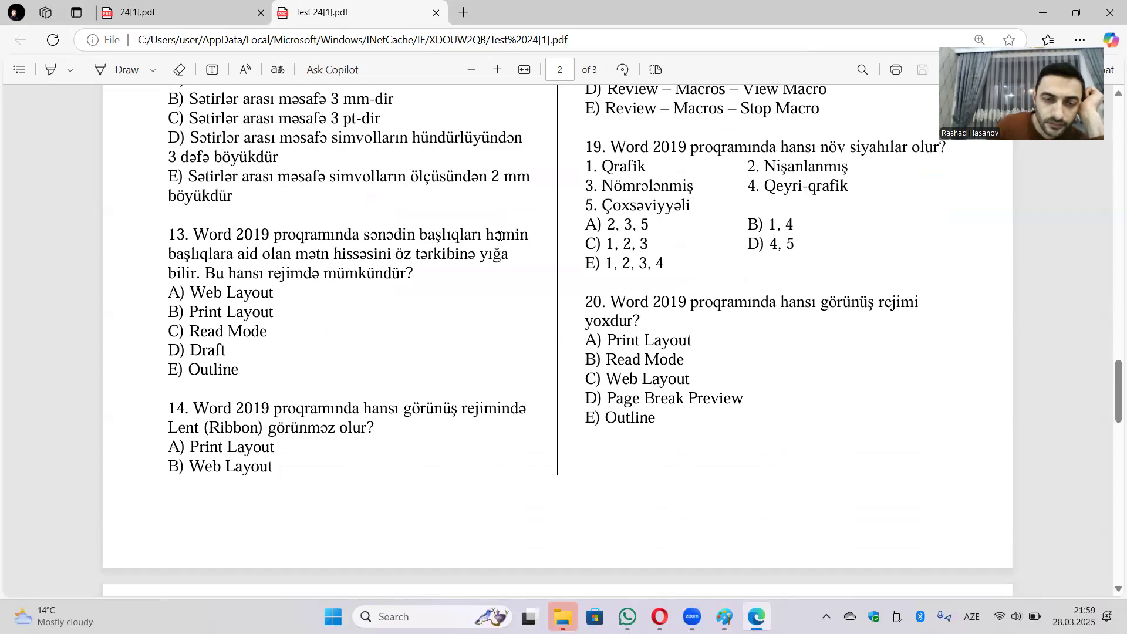
pyautogui.scroll(7, 504, 239)
pyautogui.scroll(3, 683, 257)
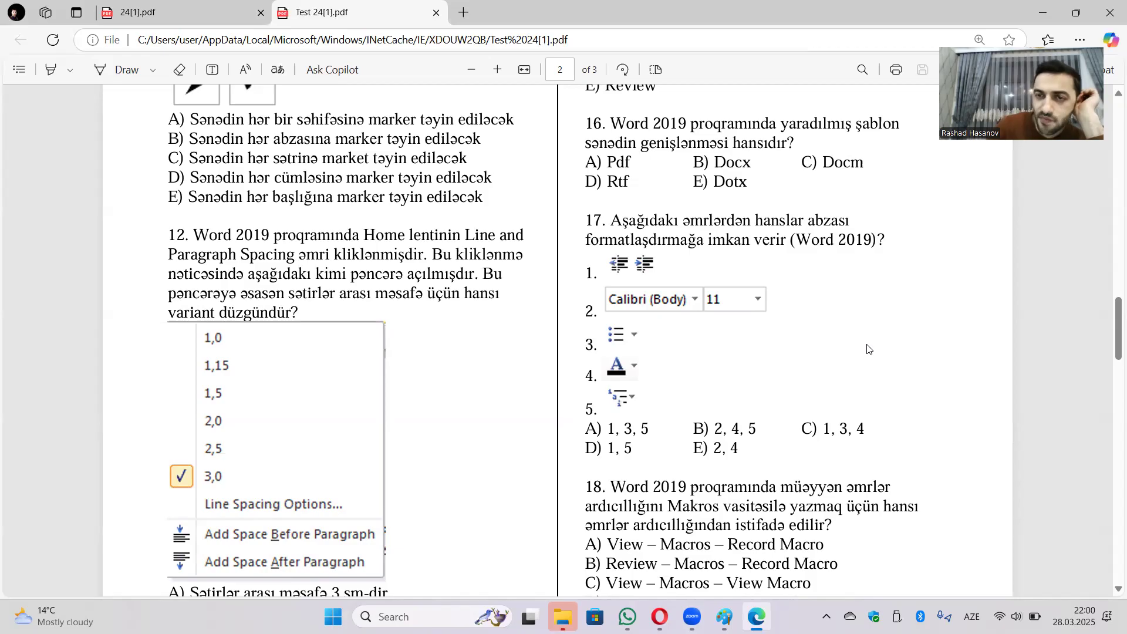
pyautogui.scroll(-4, 778, 344)
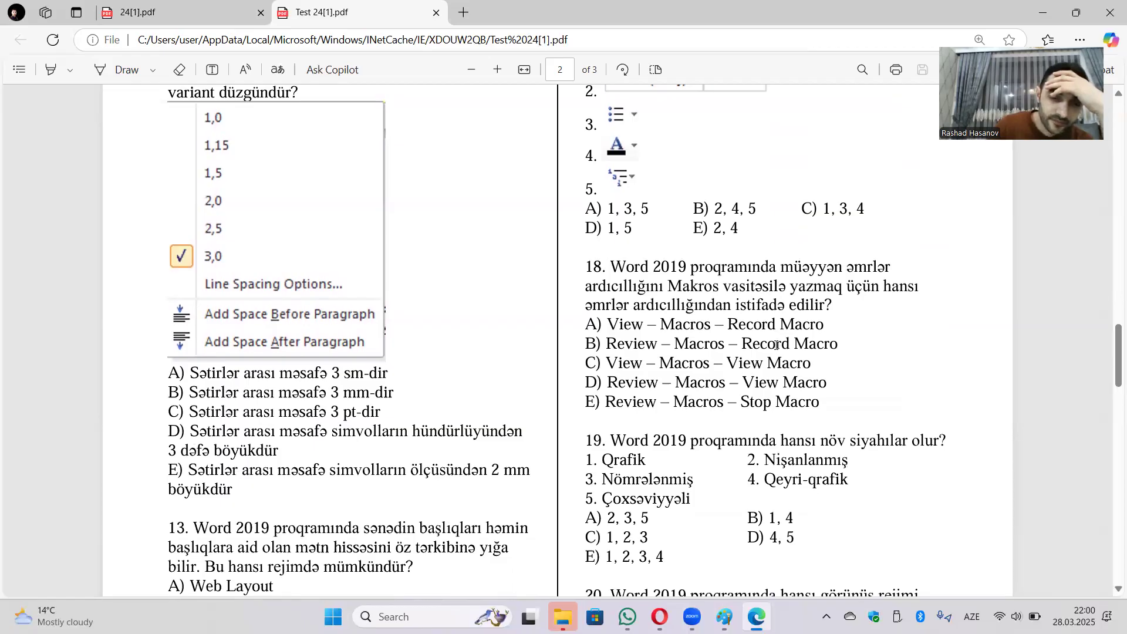
pyautogui.scroll(1, 776, 345)
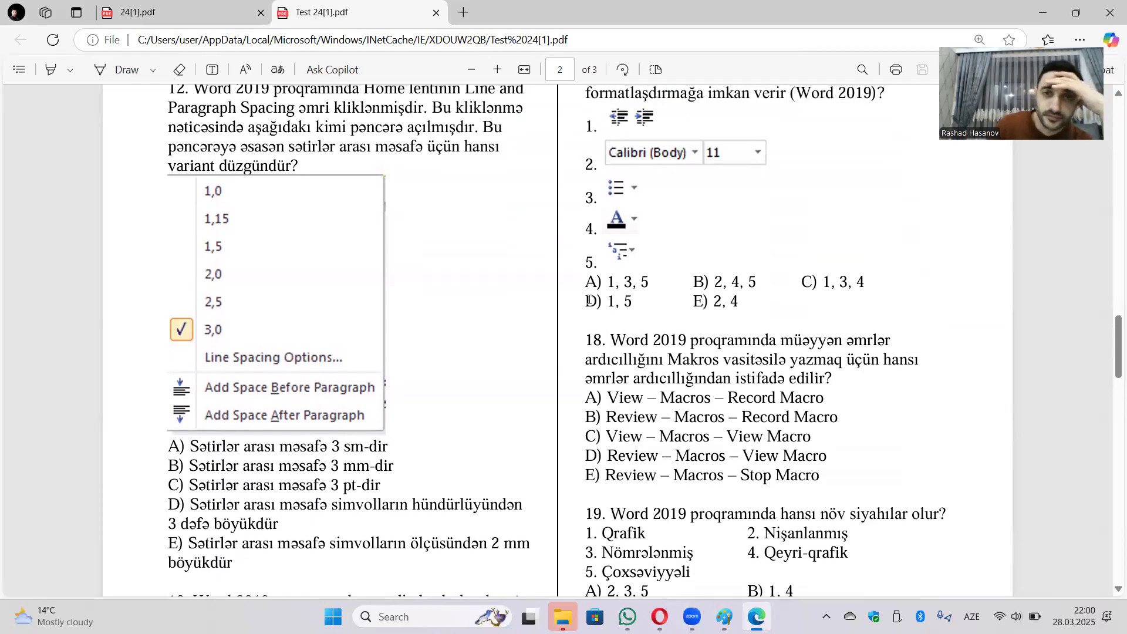
pyautogui.scroll(-4, 728, 359)
pyautogui.scroll(-14, 728, 358)
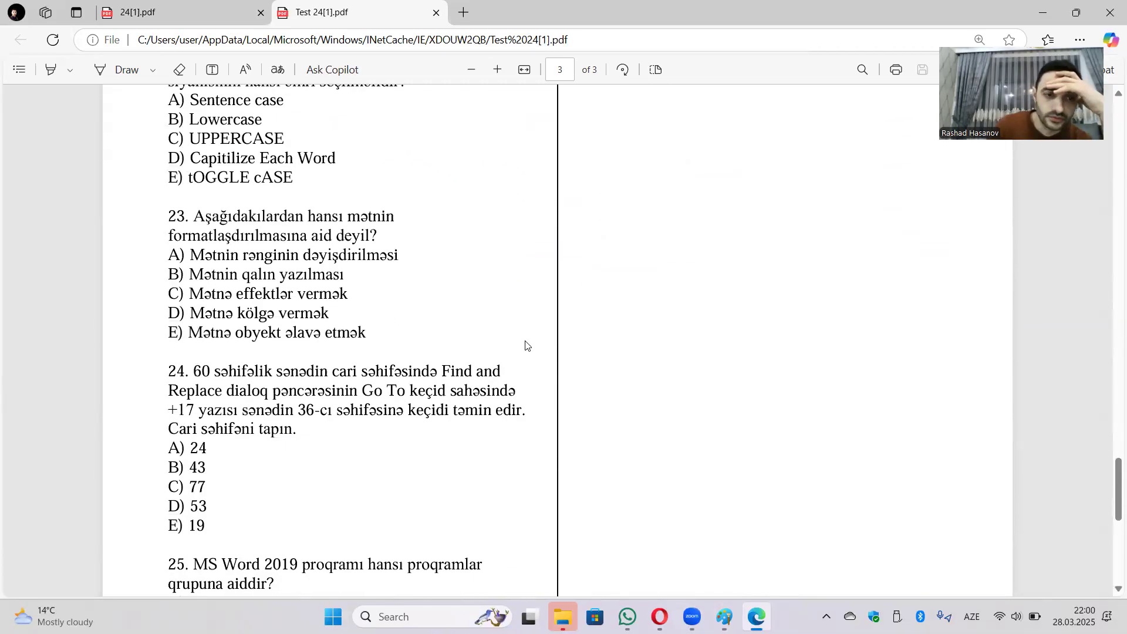
# Highlight the values 36 and +17 and the prompt's end in question 24.
pyautogui.scroll(-1, 526, 345)
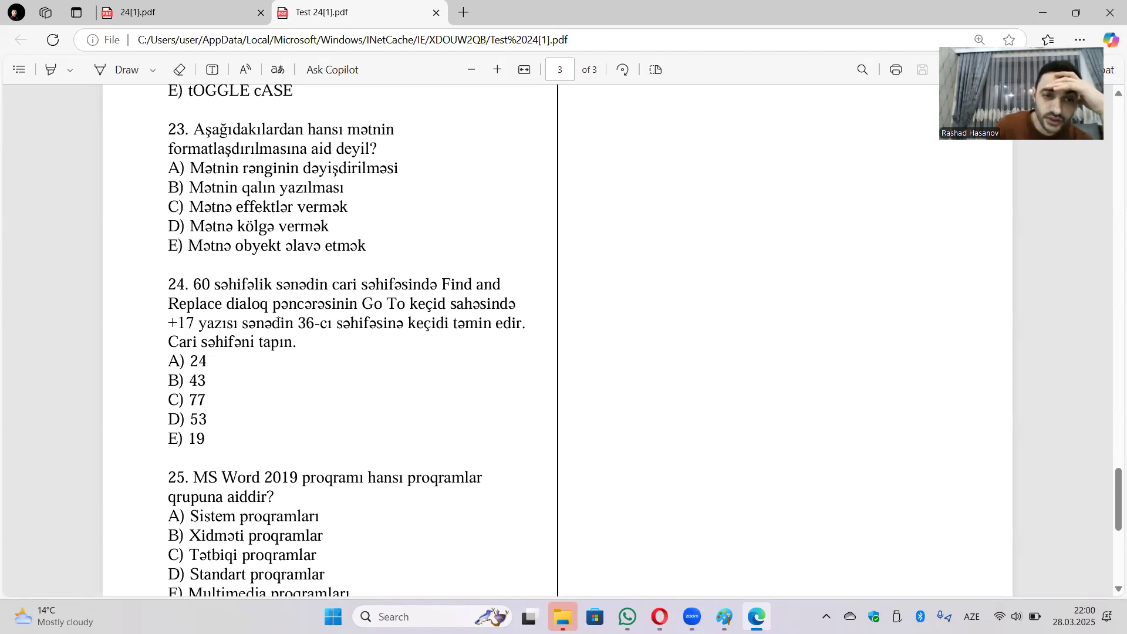
pyautogui.moveTo(297, 325); pyautogui.dragTo(315, 326)
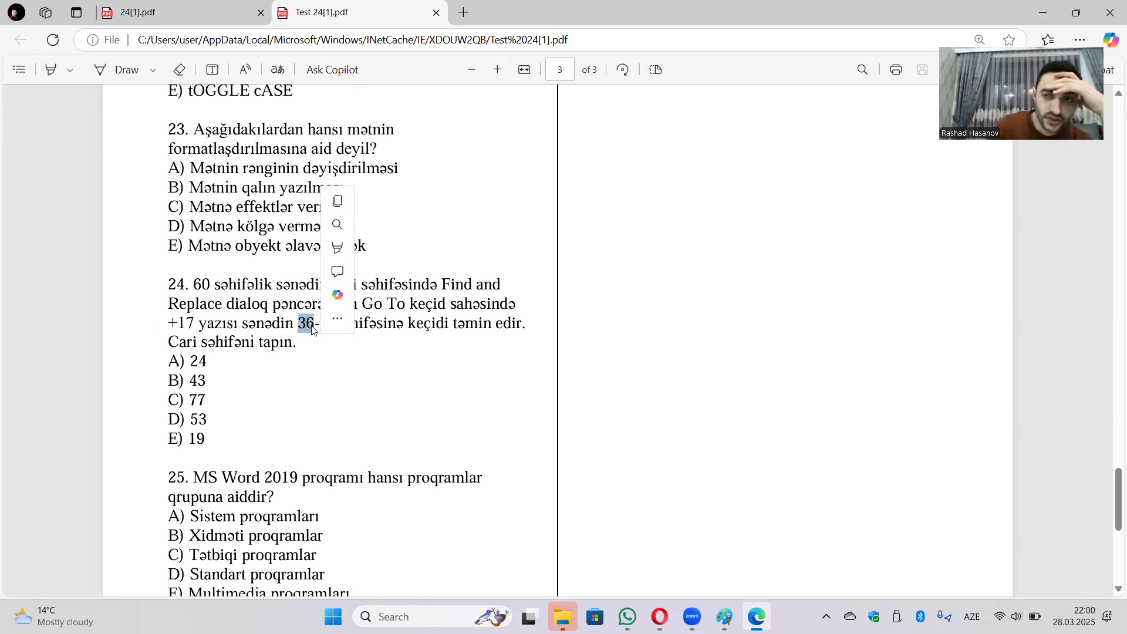
pyautogui.moveTo(344, 334)
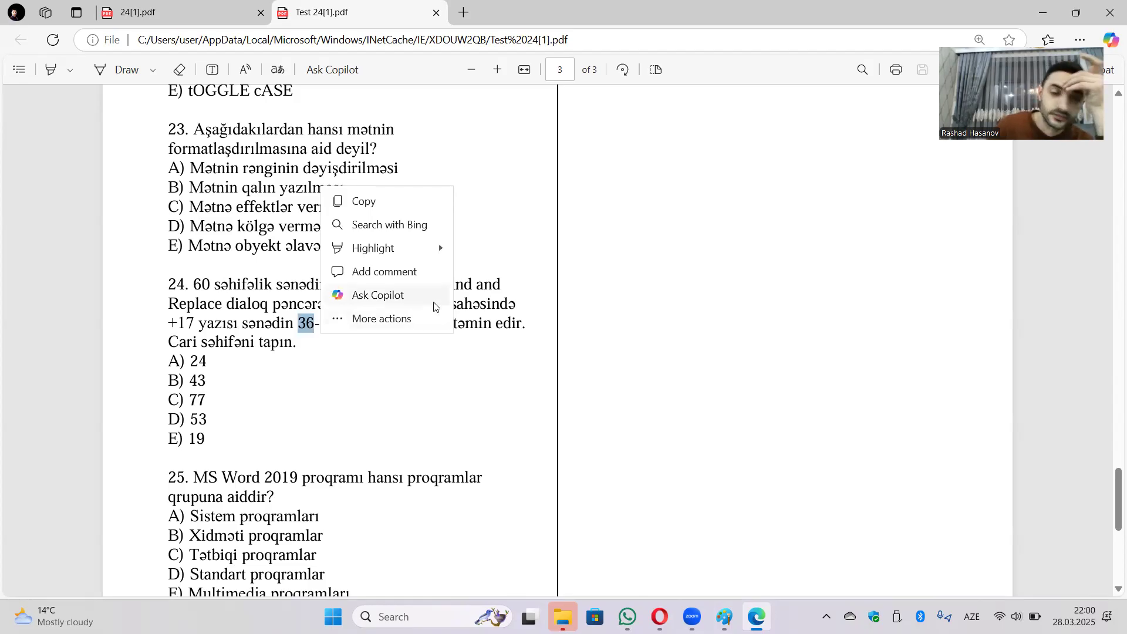
pyautogui.moveTo(522, 306); pyautogui.dragTo(533, 307)
pyautogui.click(479, 315)
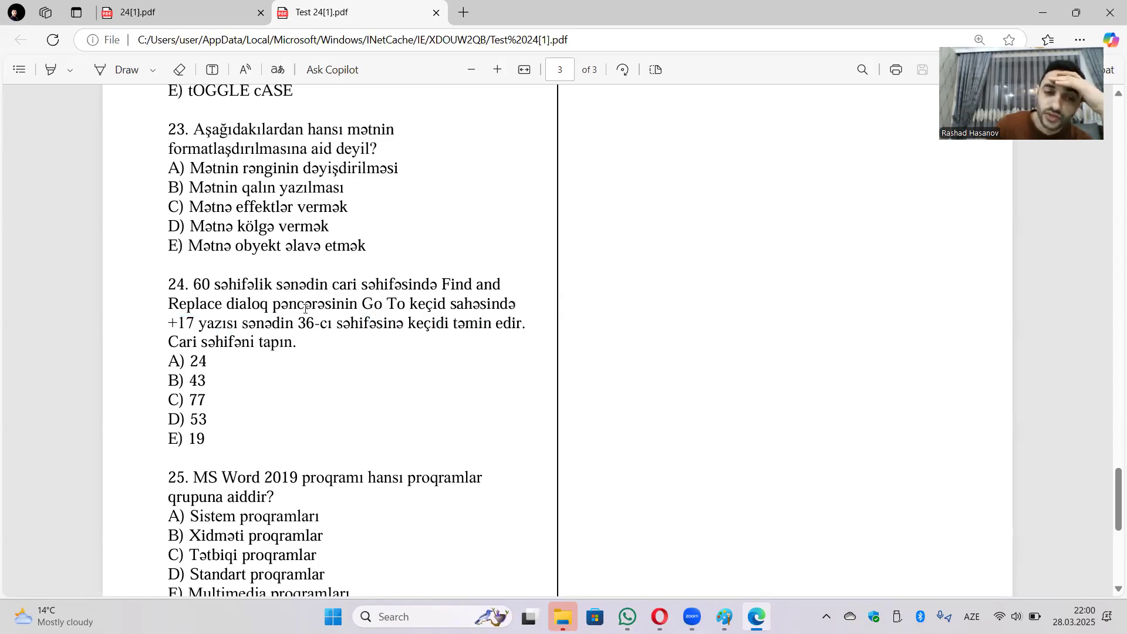
pyautogui.moveTo(285, 342); pyautogui.dragTo(299, 342)
pyautogui.click(292, 346)
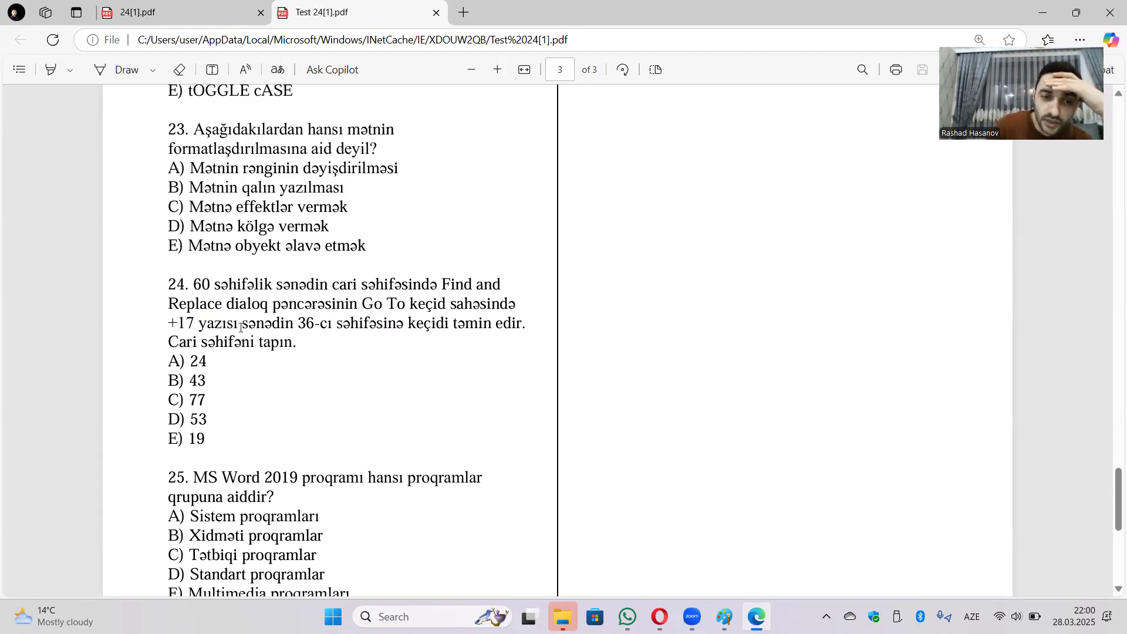
pyautogui.moveTo(195, 322); pyautogui.dragTo(165, 322)
pyautogui.click(262, 347)
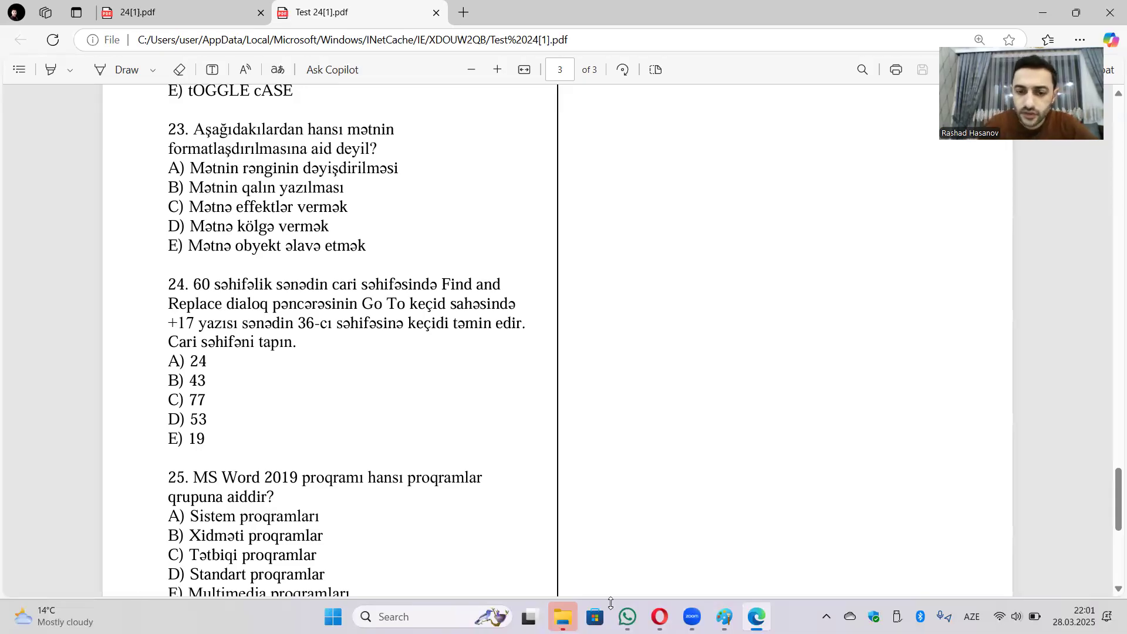
# Open the shared 6_hisse.pdf file from the WhatsApp group chat.
pyautogui.click(627, 616)
pyautogui.scroll(6, 925, 334)
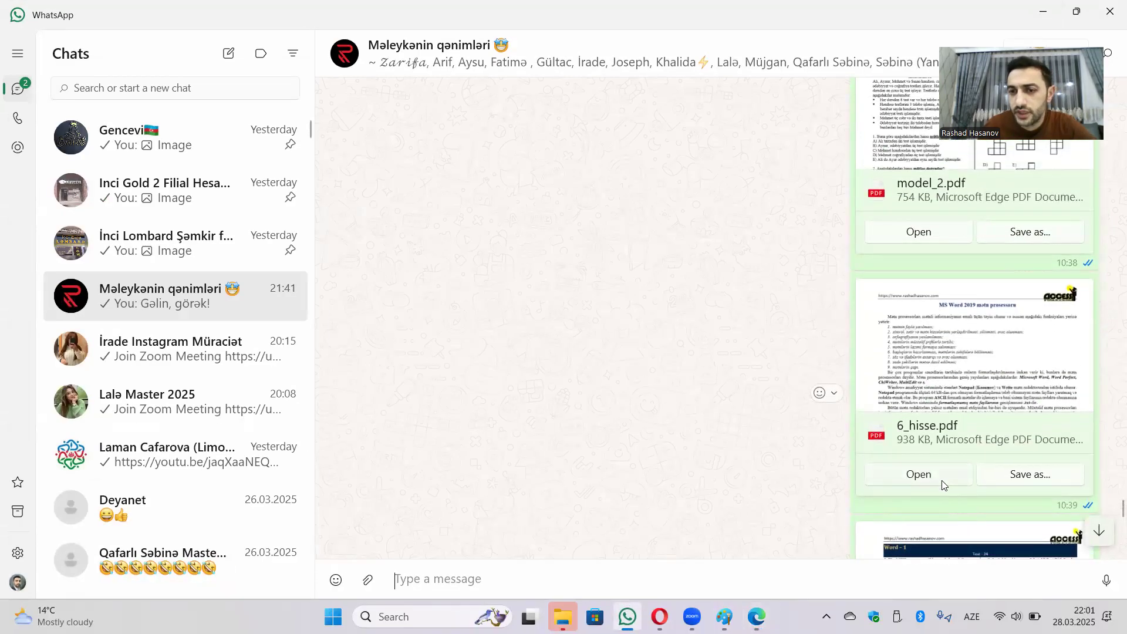
pyautogui.click(942, 483)
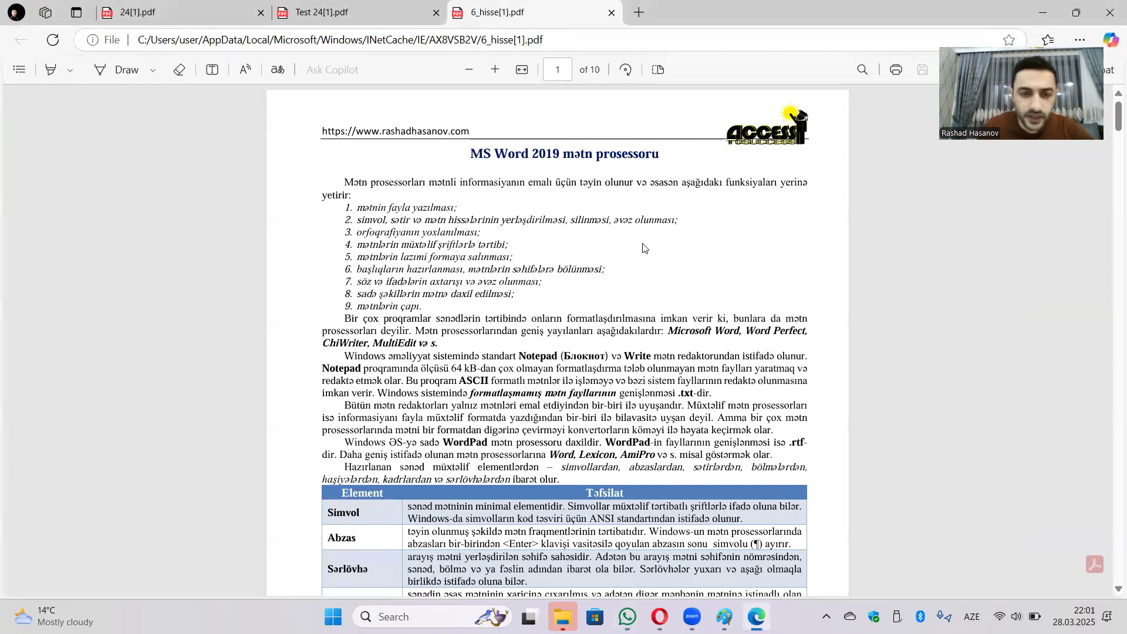
# Scroll through 6_hisse[1].pdf to the Find and Replace Go To figure on page 10.
pyautogui.scroll(-20, 633, 267)
pyautogui.scroll(-20, 622, 299)
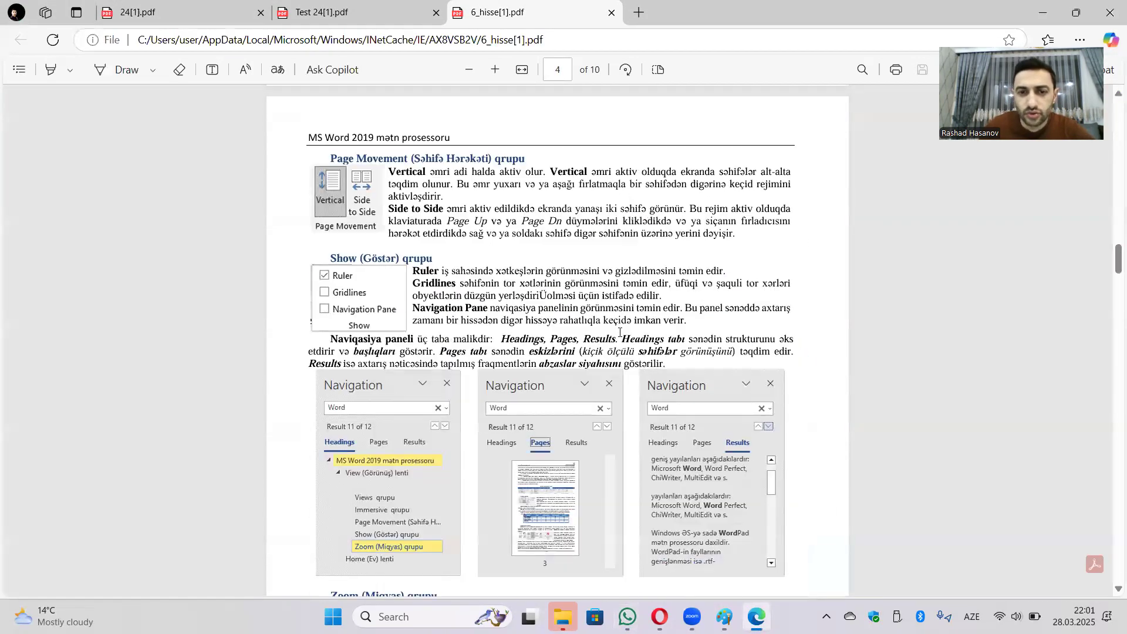
pyautogui.scroll(-15, 617, 321)
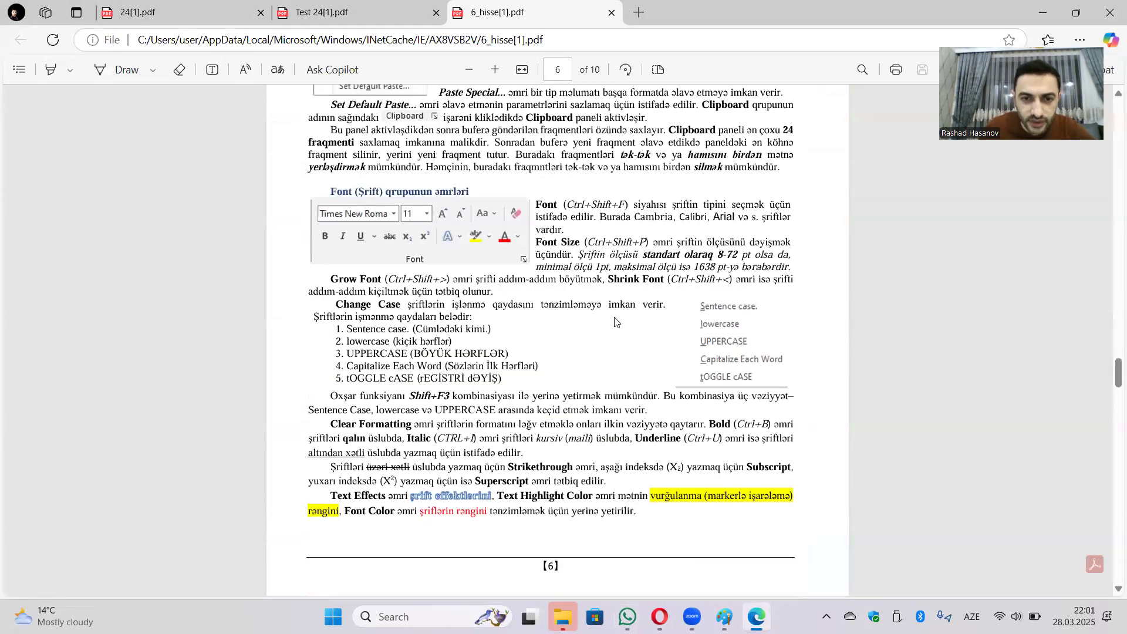
pyautogui.scroll(-20, 625, 320)
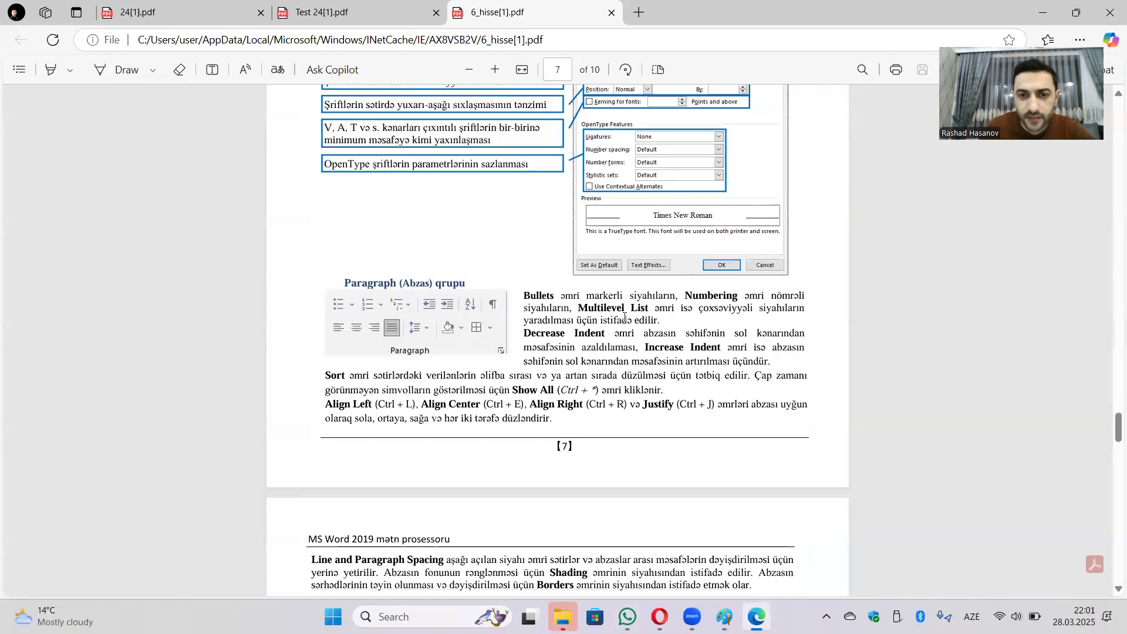
pyautogui.scroll(-20, 633, 322)
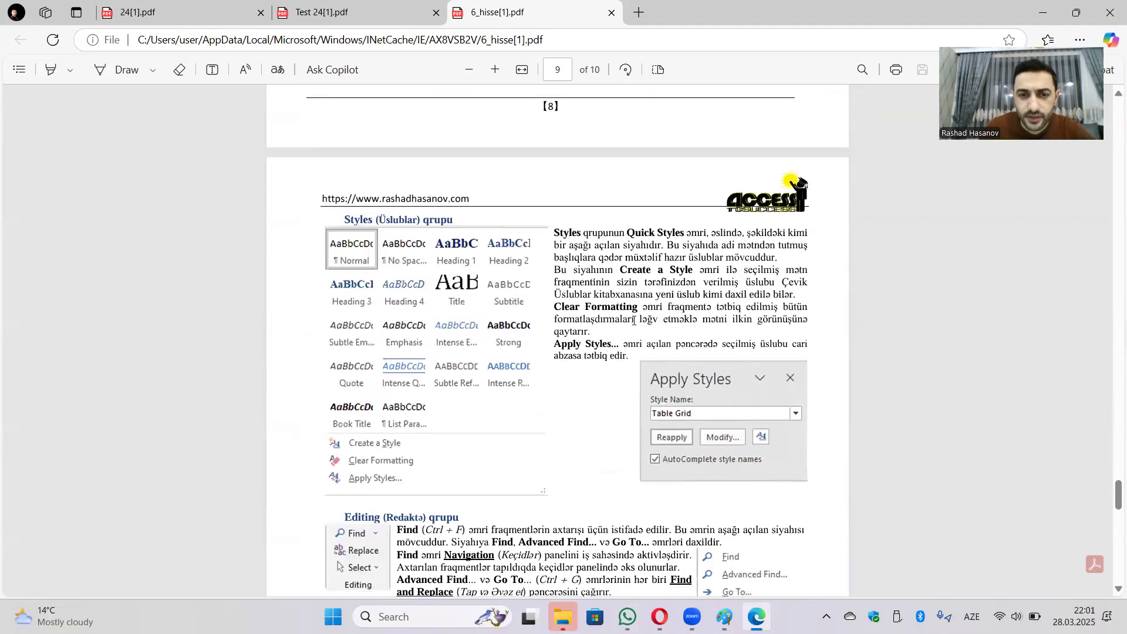
pyautogui.scroll(-10, 637, 322)
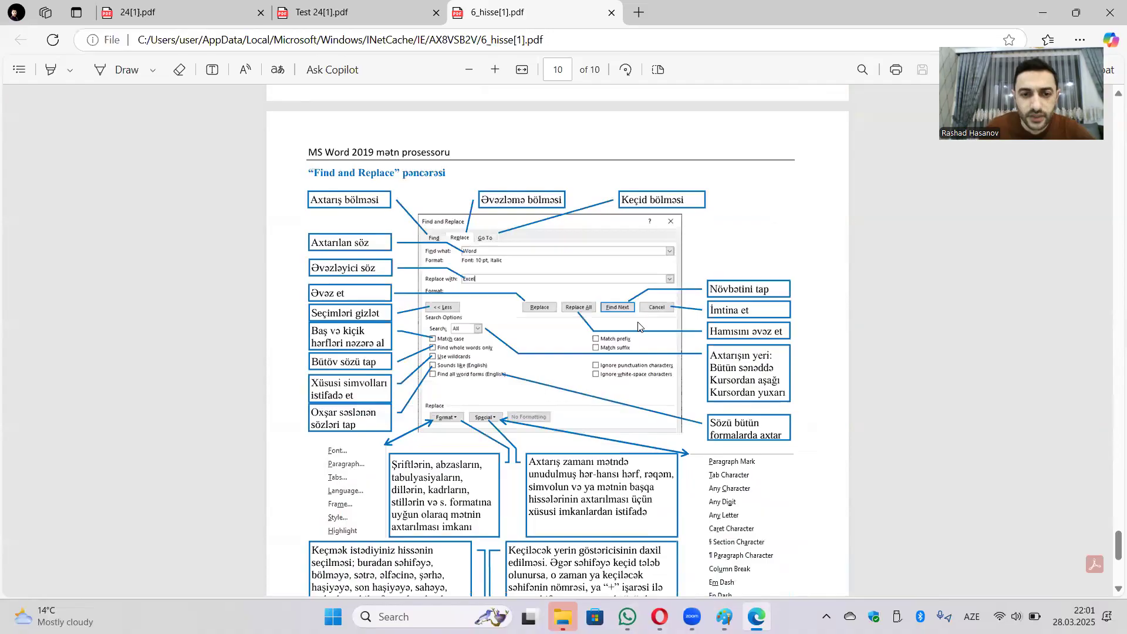
pyautogui.scroll(3, 605, 343)
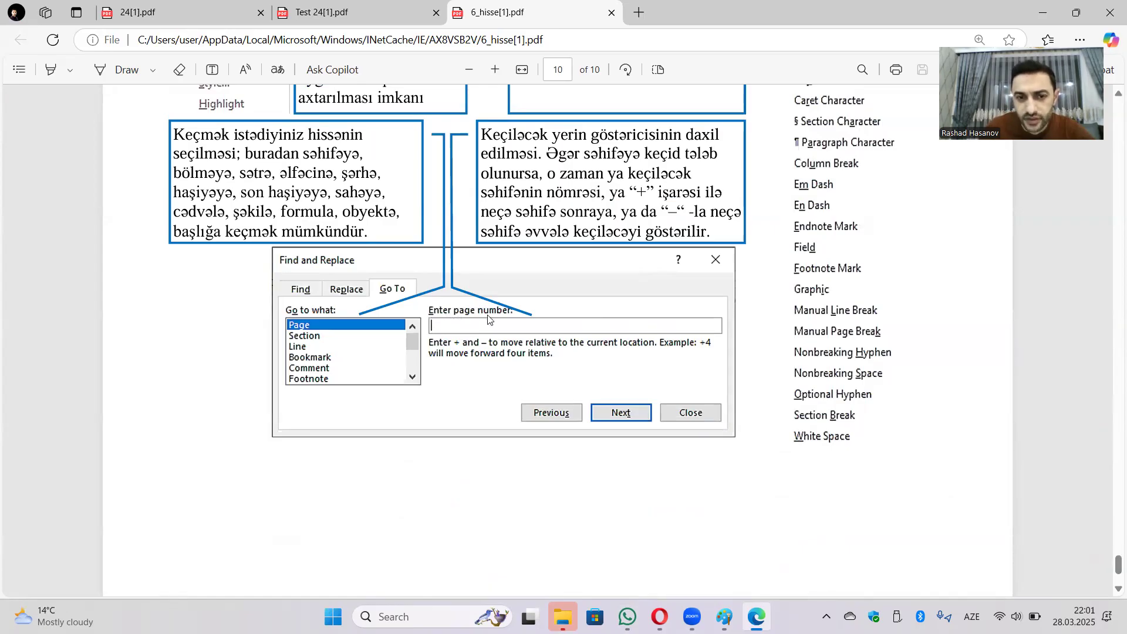
# Scroll around the Go To tab figure on page 10, then close the 6_hisse[1].pdf tab.
pyautogui.scroll(3, 491, 320)
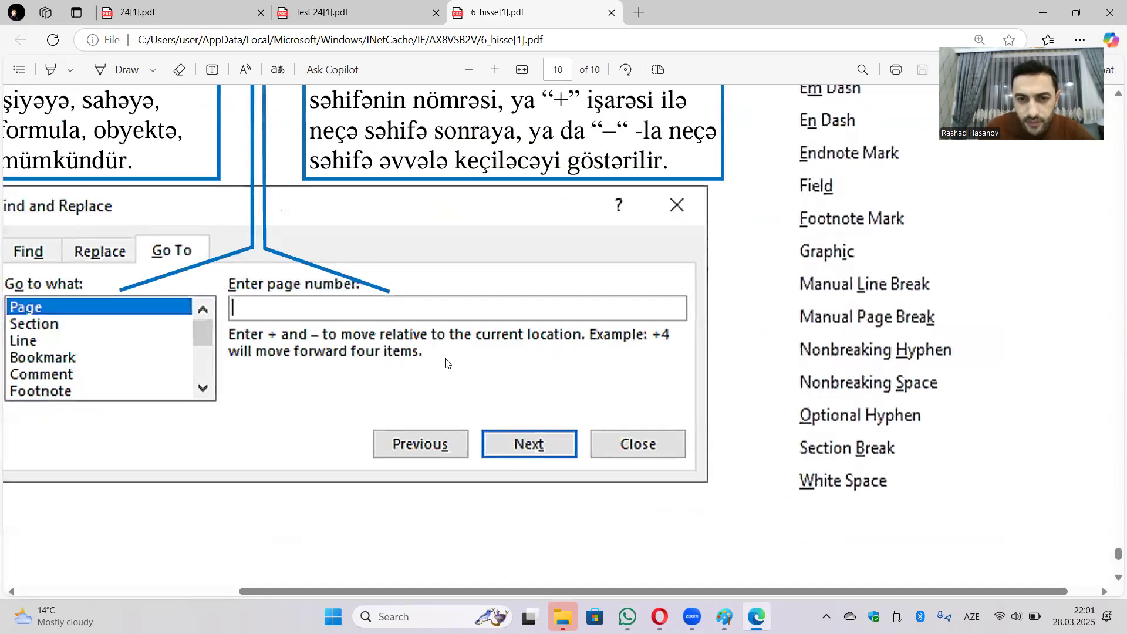
pyautogui.scroll(-1, 377, 344)
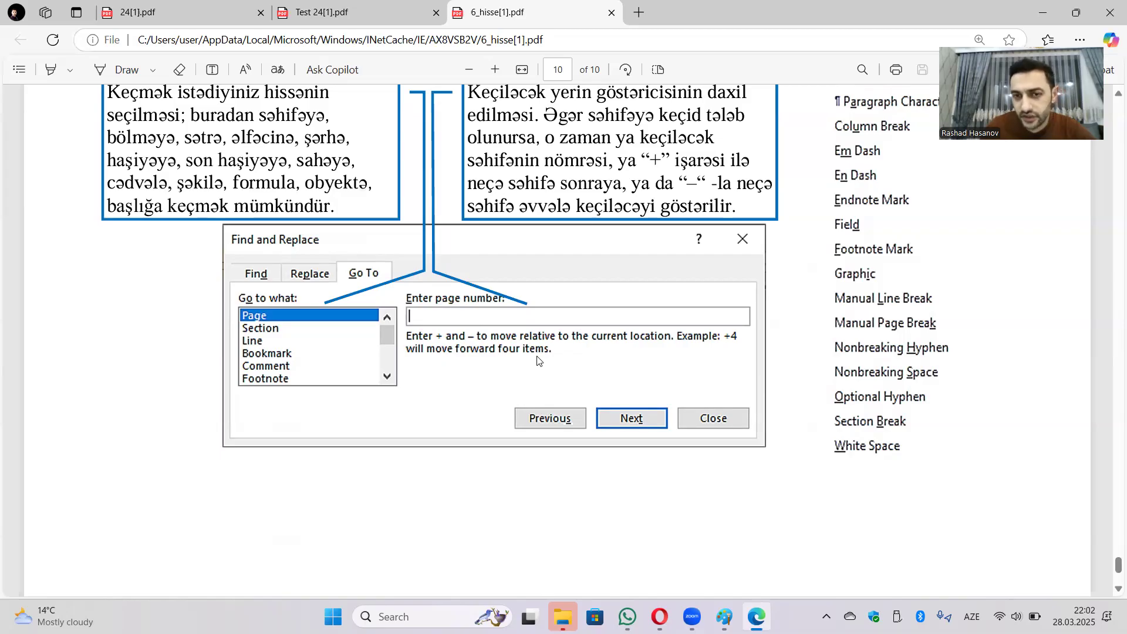
pyautogui.scroll(3, 545, 337)
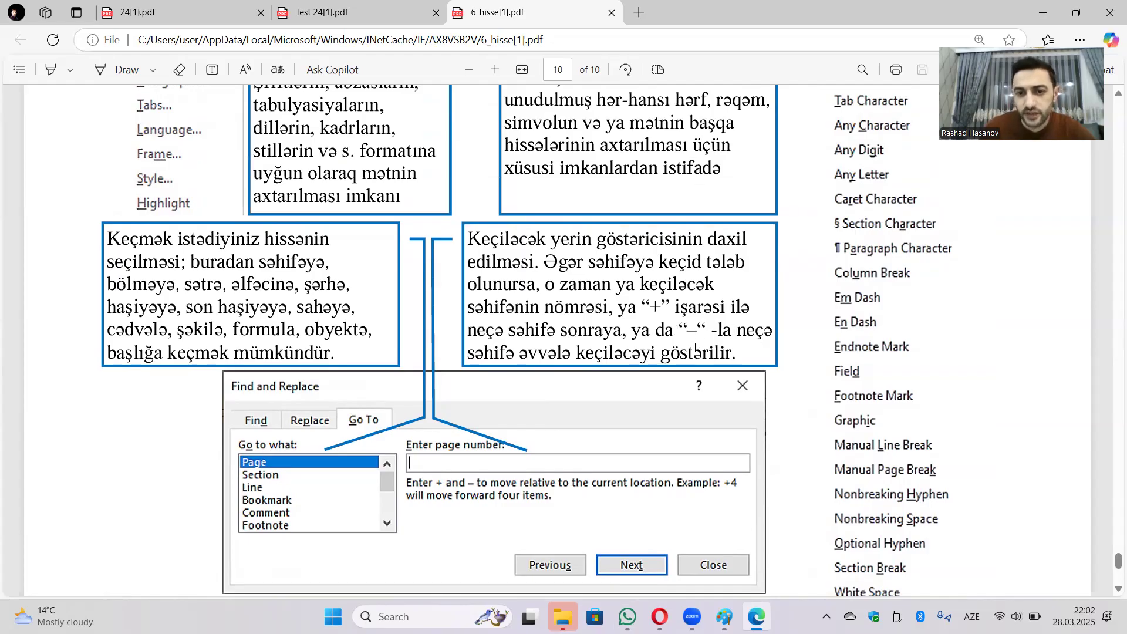
pyautogui.scroll(-1, 715, 322)
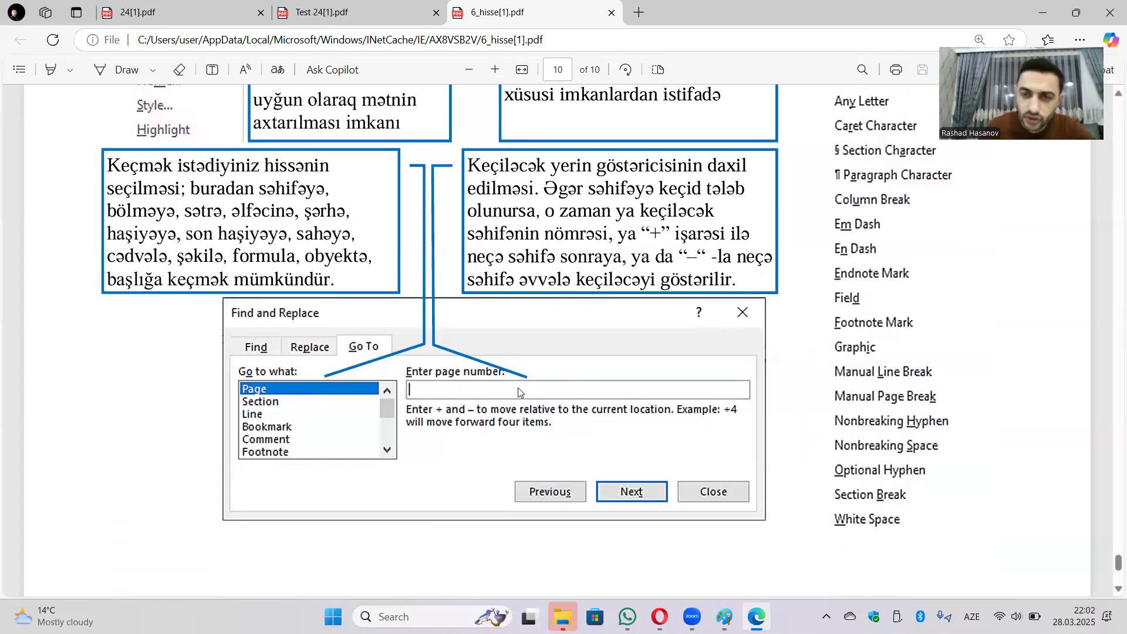
pyautogui.scroll(4, 630, 283)
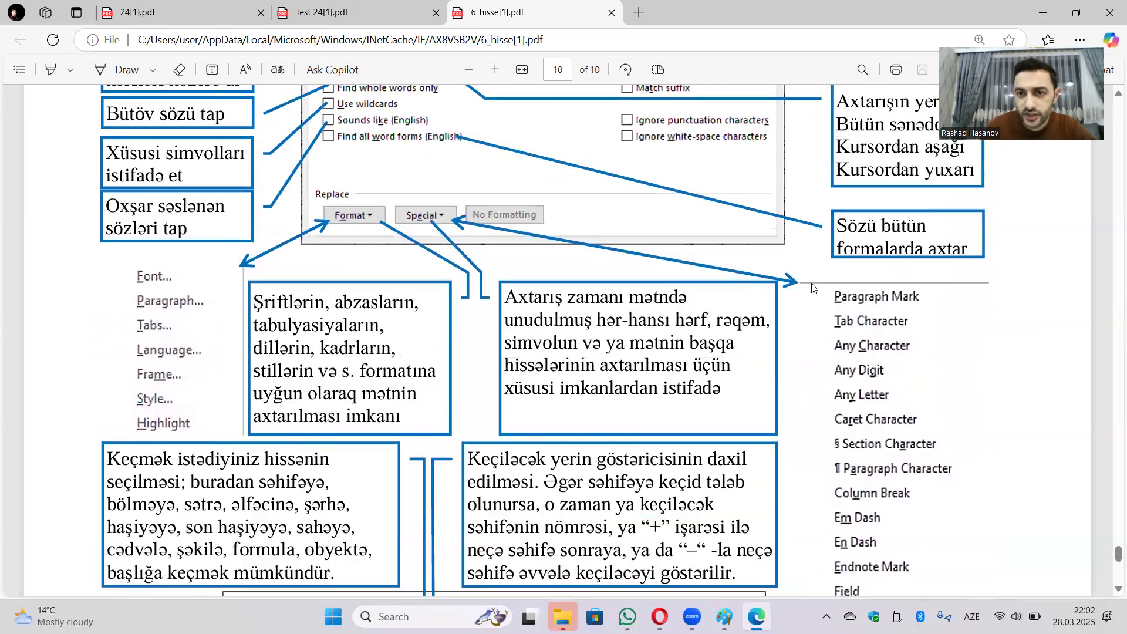
pyautogui.scroll(3, 836, 286)
pyautogui.scroll(-4, 805, 306)
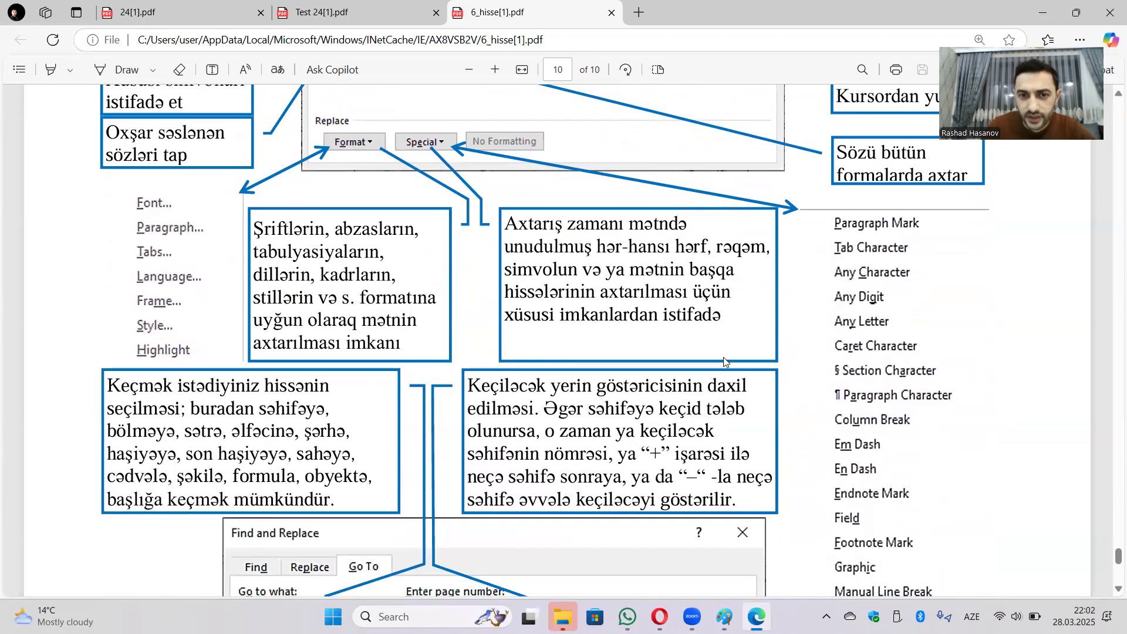
pyautogui.scroll(-2, 611, 371)
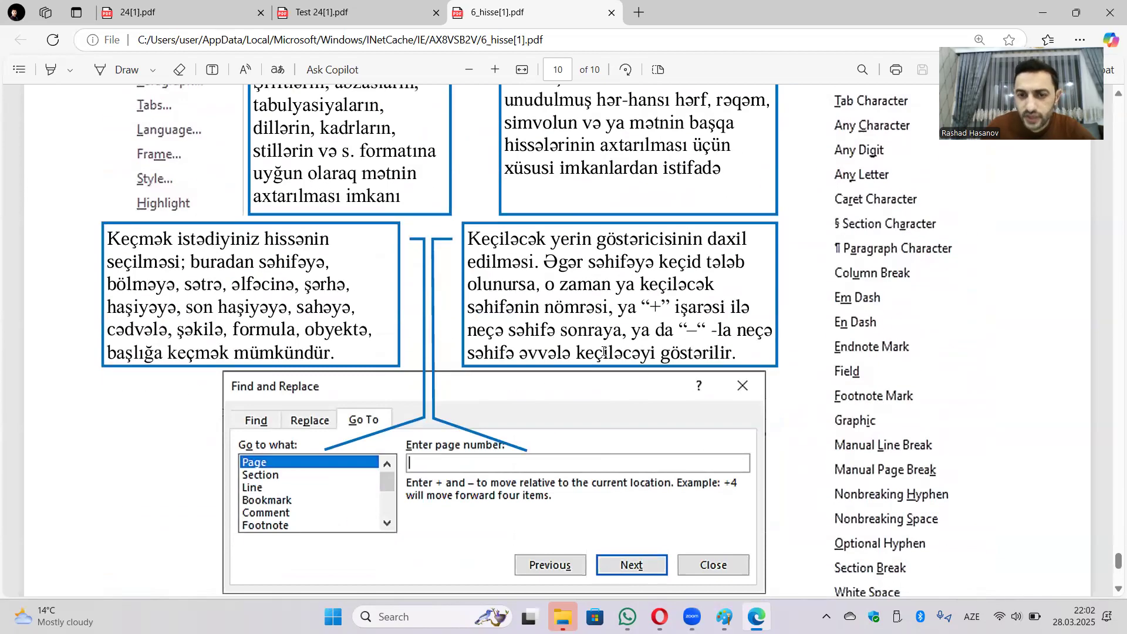
pyautogui.scroll(-2, 557, 398)
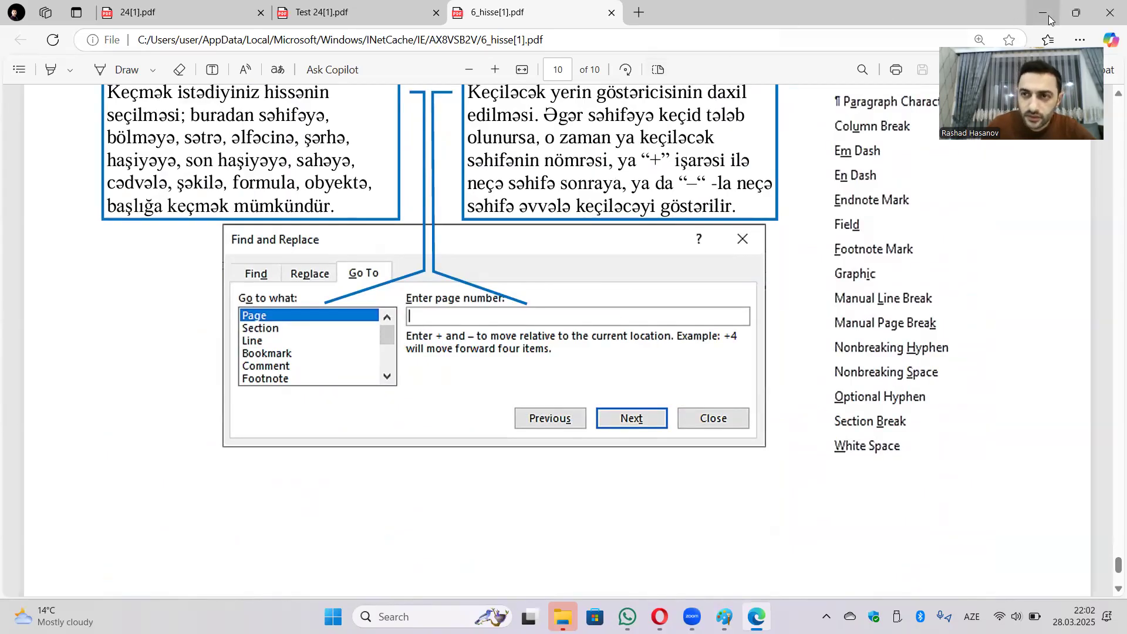
pyautogui.click(612, 12)
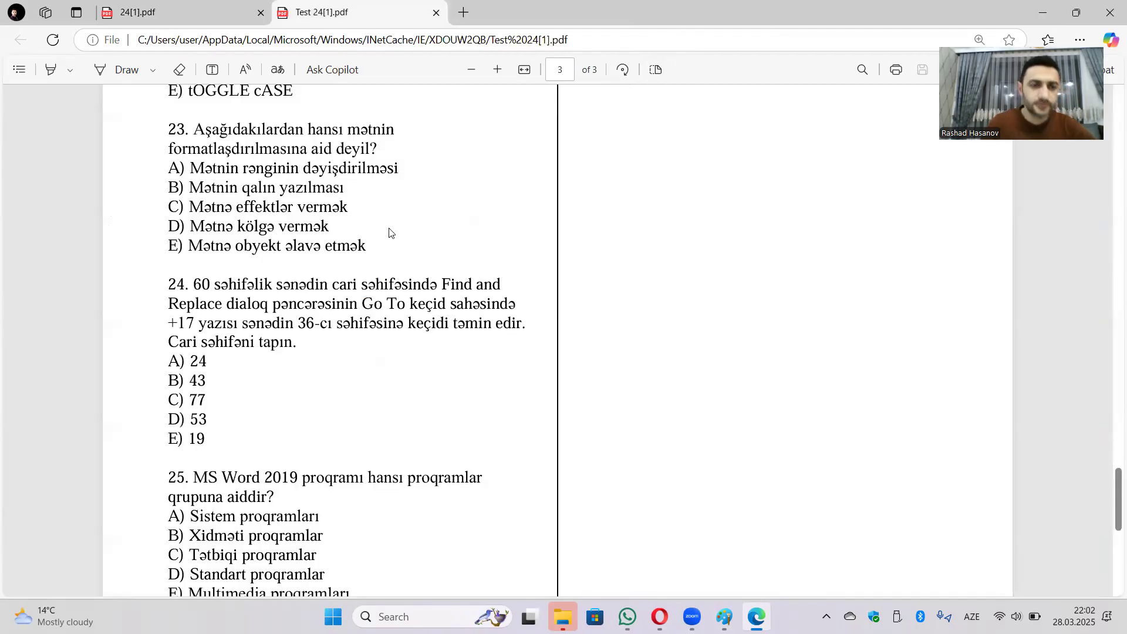
# Scroll the quiz to question 24, then launch Word from Windows Search and create a blank document.
pyautogui.scroll(1, 563, 292)
pyautogui.scroll(1, 563, 292)
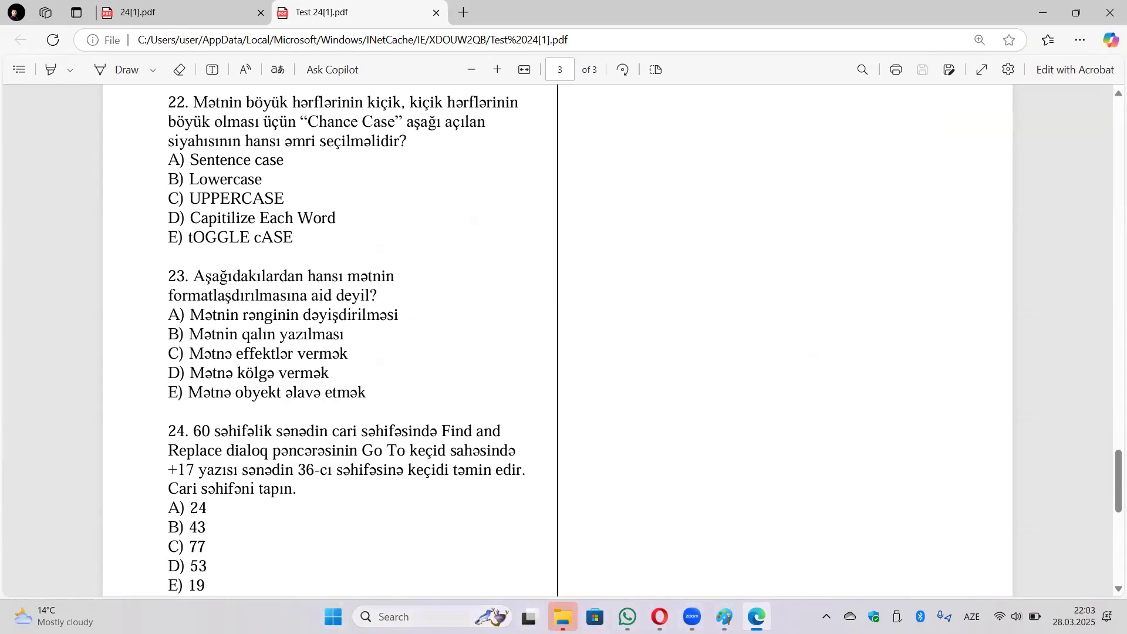
pyautogui.click(411, 616)
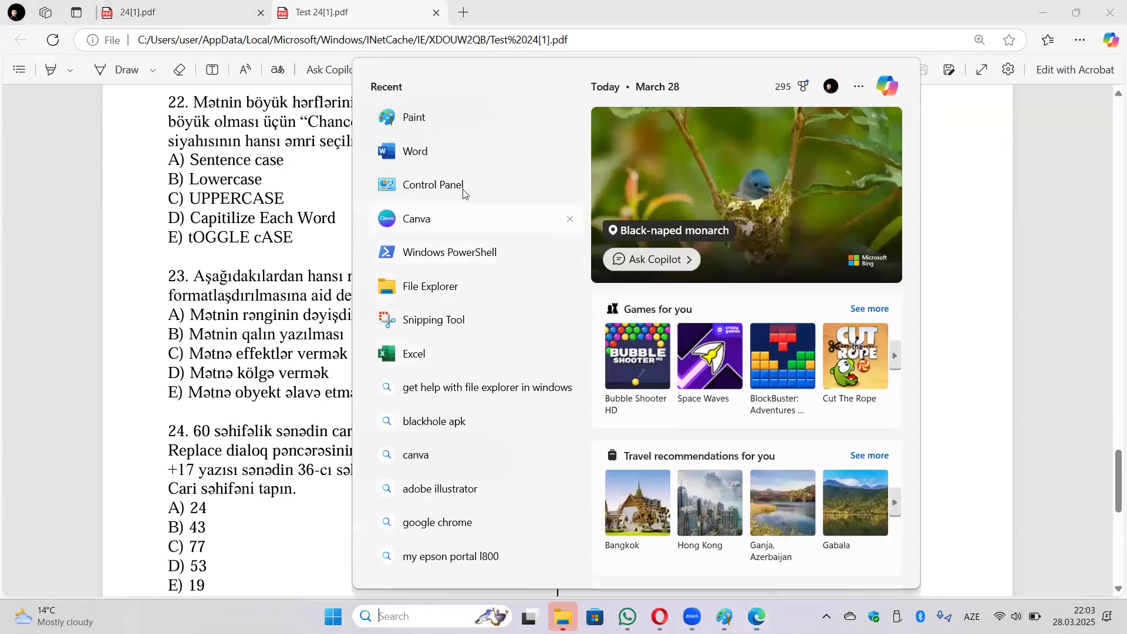
pyautogui.click(447, 163)
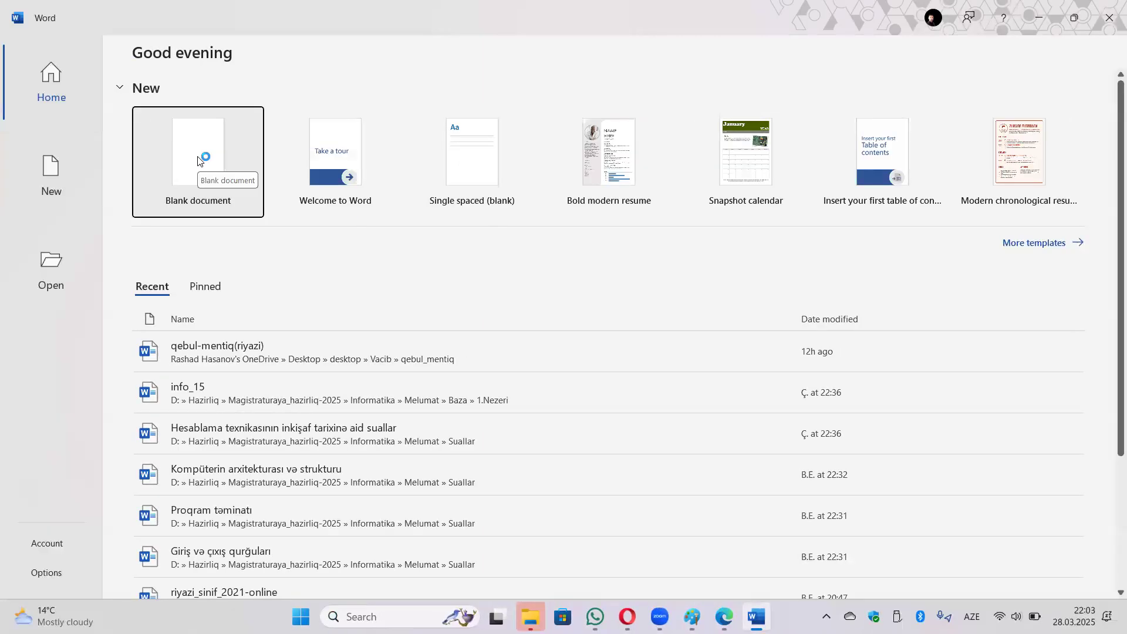
pyautogui.click(200, 160)
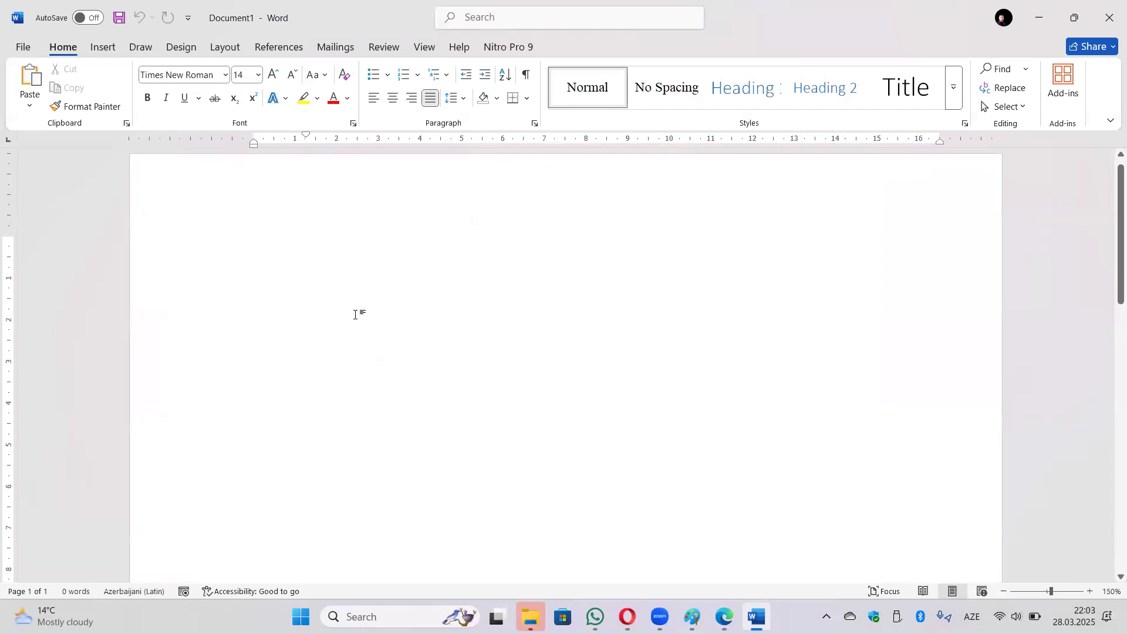
# Zoom in, remove the first-line indent from the empty paragraph, and show the Insert features.
pyautogui.scroll(1, 355, 314)
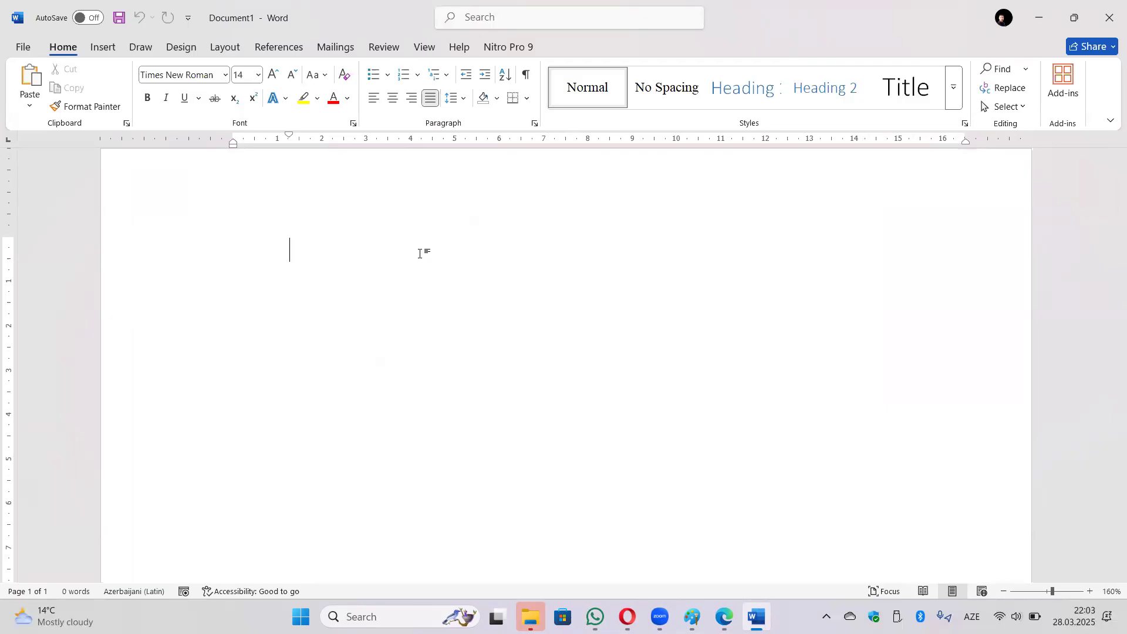
pyautogui.press('BackSpace')
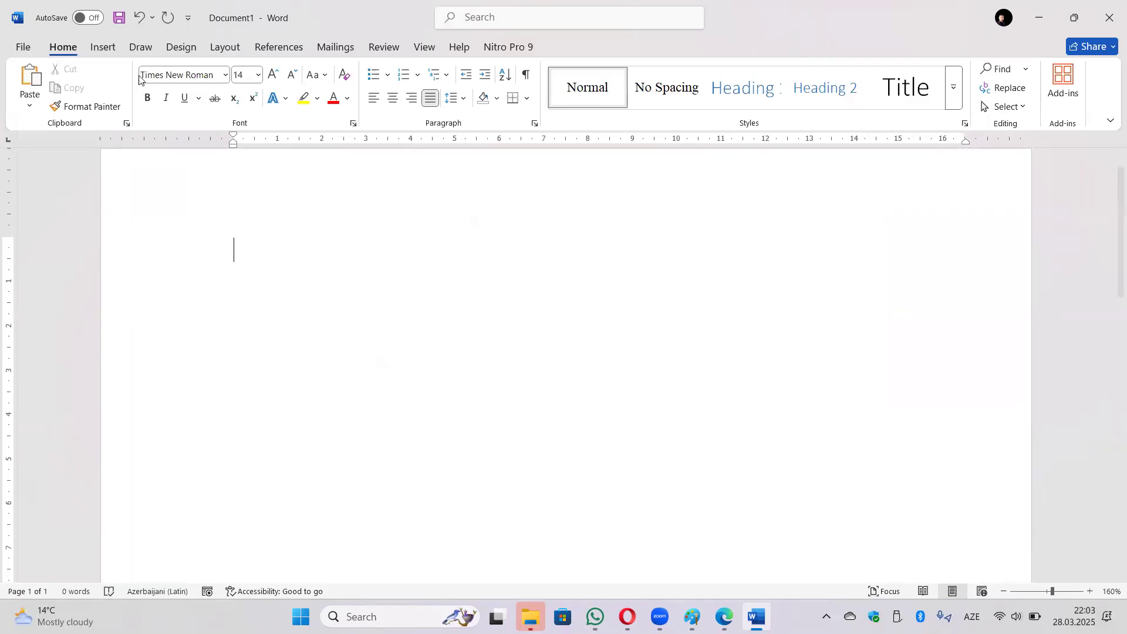
pyautogui.click(105, 48)
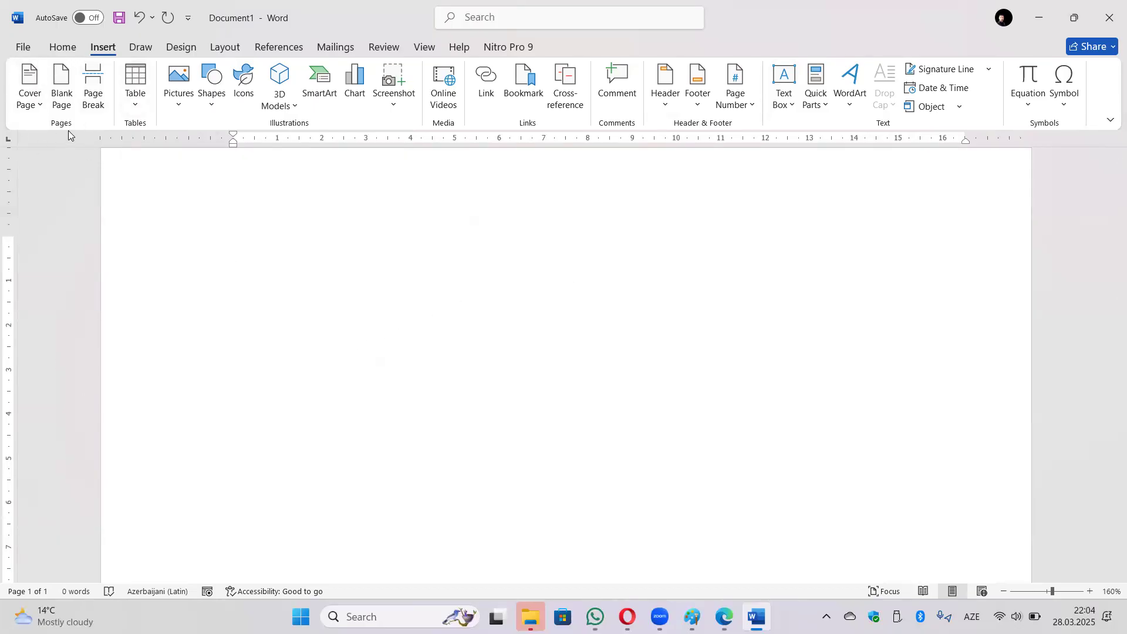
# Try inserting the Integral cover page, look it over, then undo it.
pyautogui.click(39, 103)
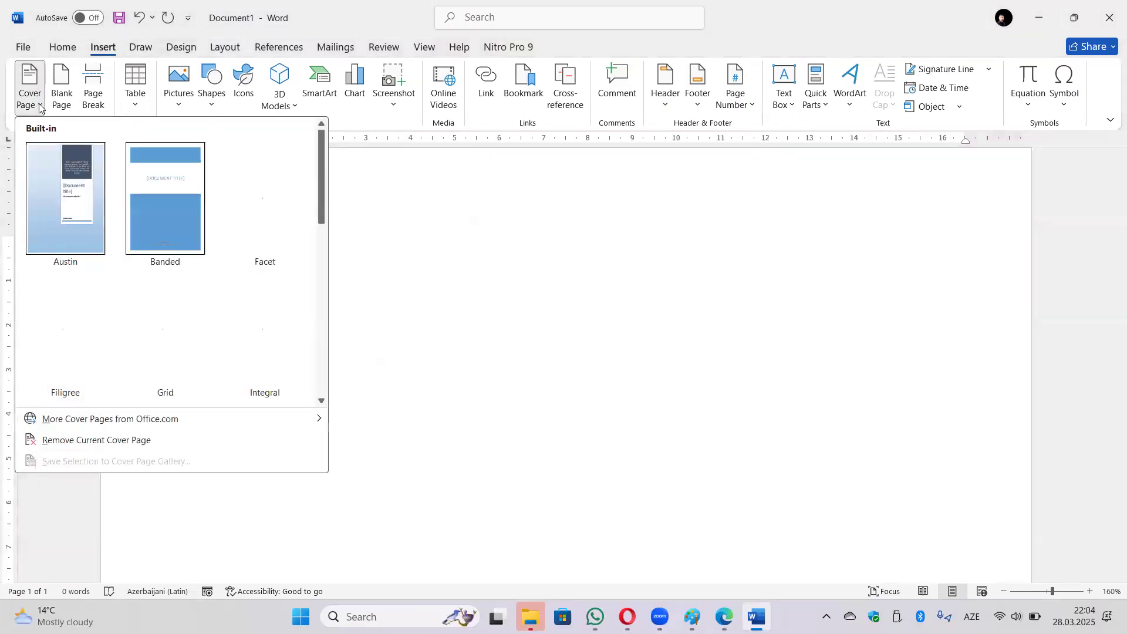
pyautogui.scroll(-5, 299, 234)
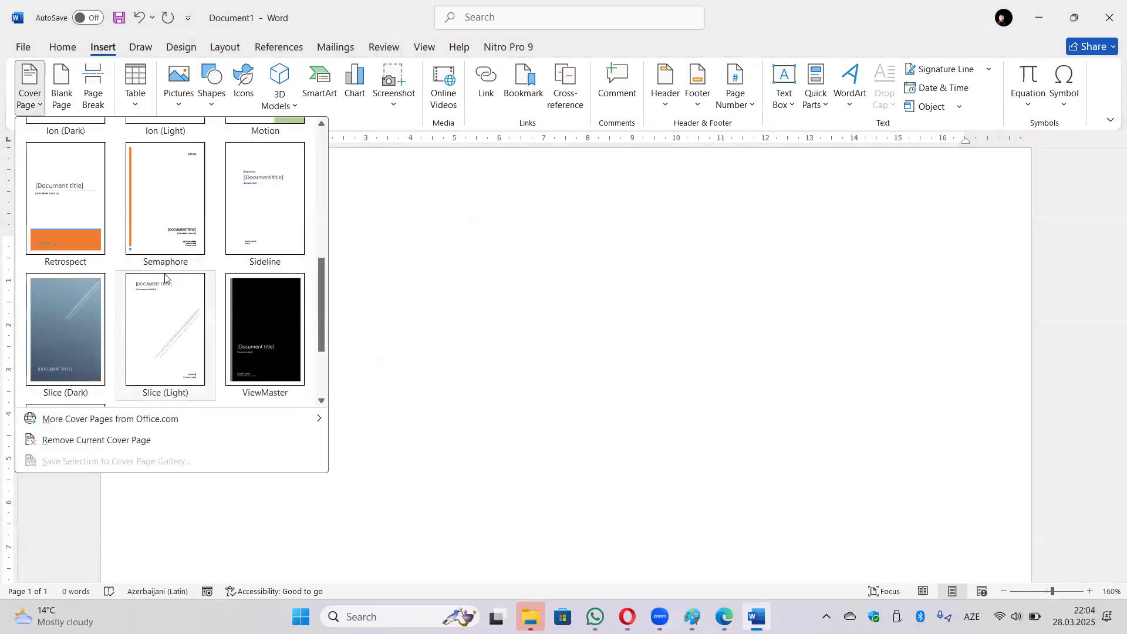
pyautogui.scroll(-2, 169, 282)
pyautogui.scroll(5, 199, 339)
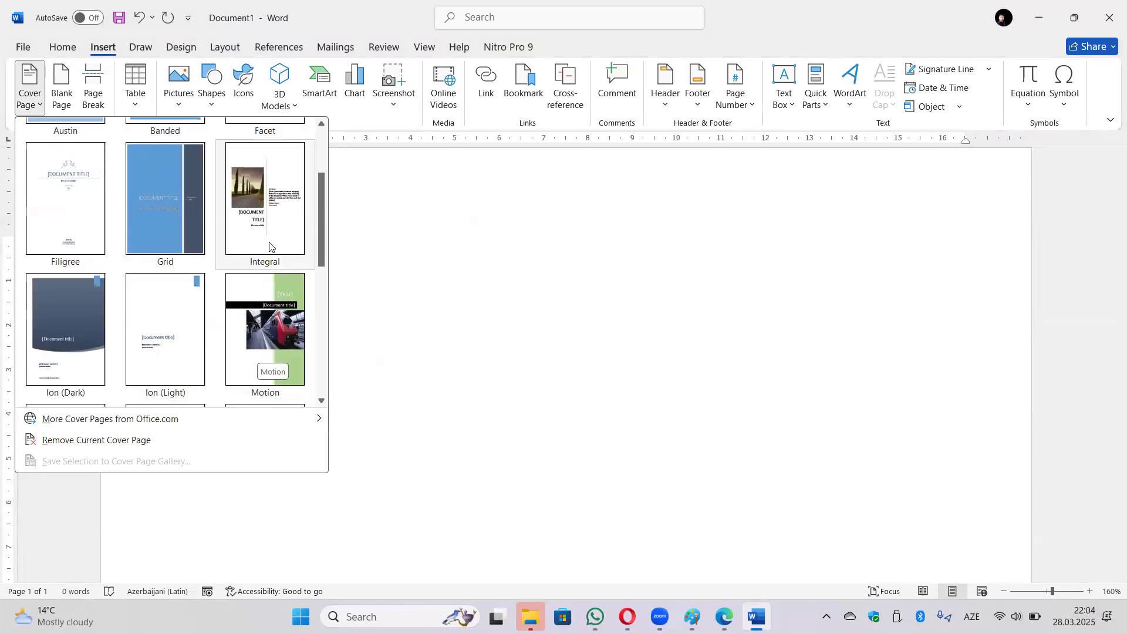
pyautogui.click(264, 200)
pyautogui.scroll(-10, 426, 358)
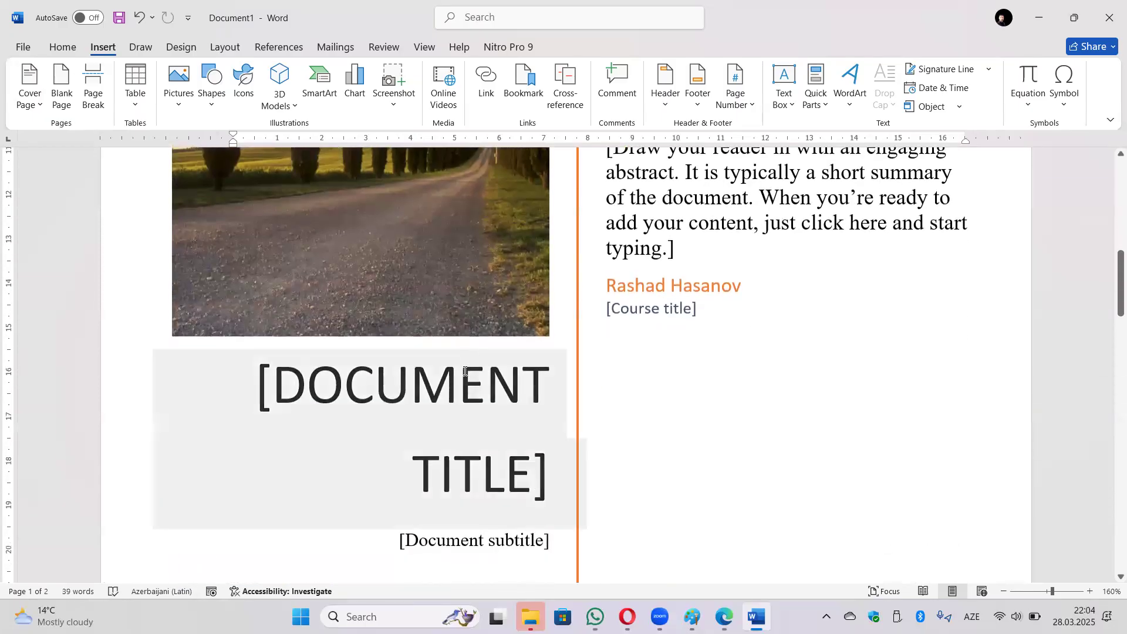
pyautogui.scroll(-2, 463, 356)
pyautogui.scroll(-3, 724, 362)
pyautogui.scroll(7, 722, 376)
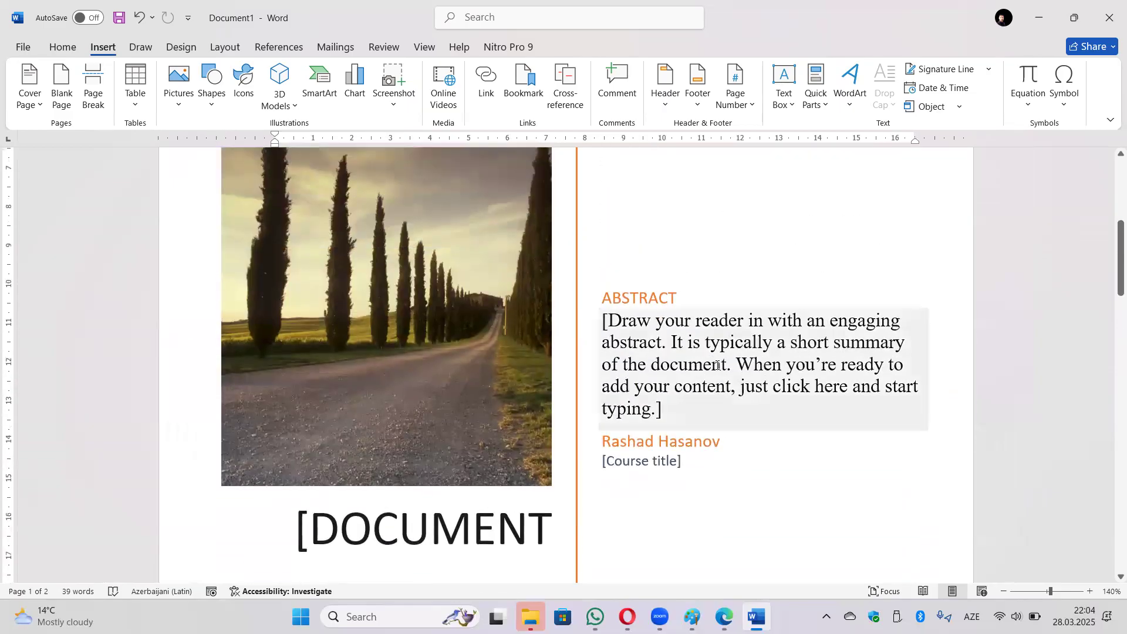
pyautogui.hotkey('ctrl', 'z')
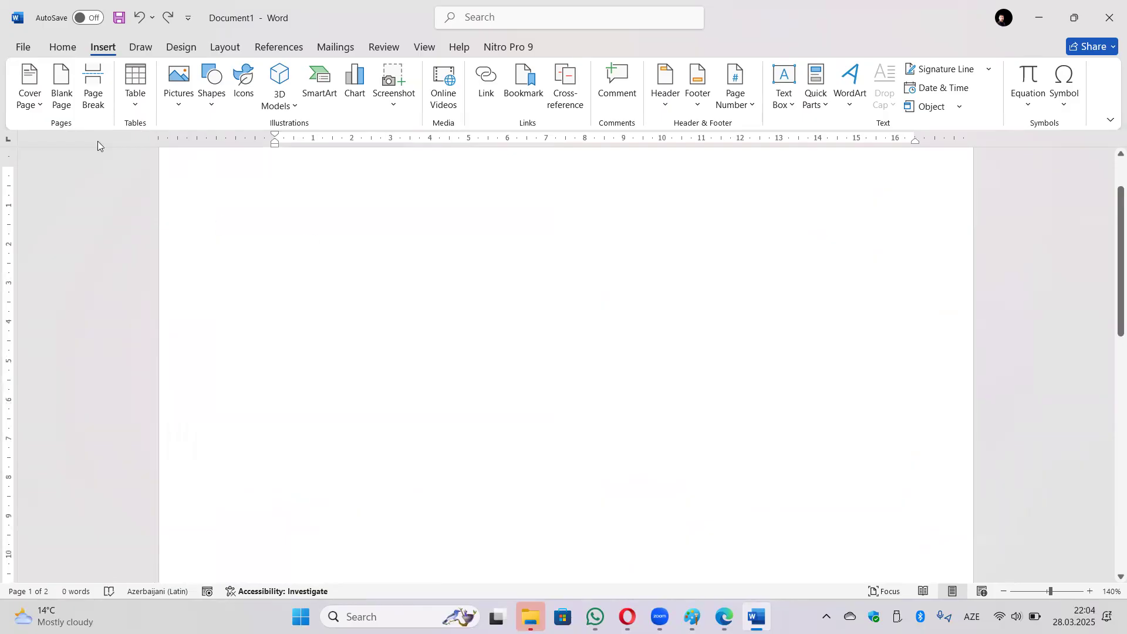
# Try the blue Austin cover page instead, then remove it as well.
pyautogui.click(28, 109)
pyautogui.click(143, 227)
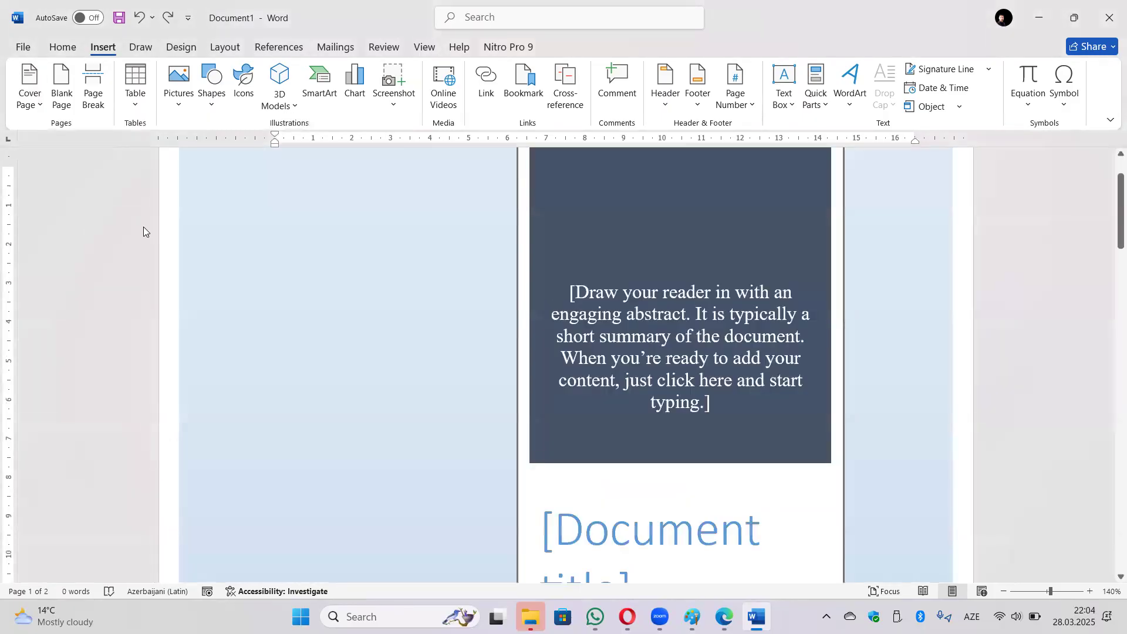
pyautogui.keyDown('ctrl'); pyautogui.scroll(-5, 741, 312); pyautogui.keyUp('ctrl')
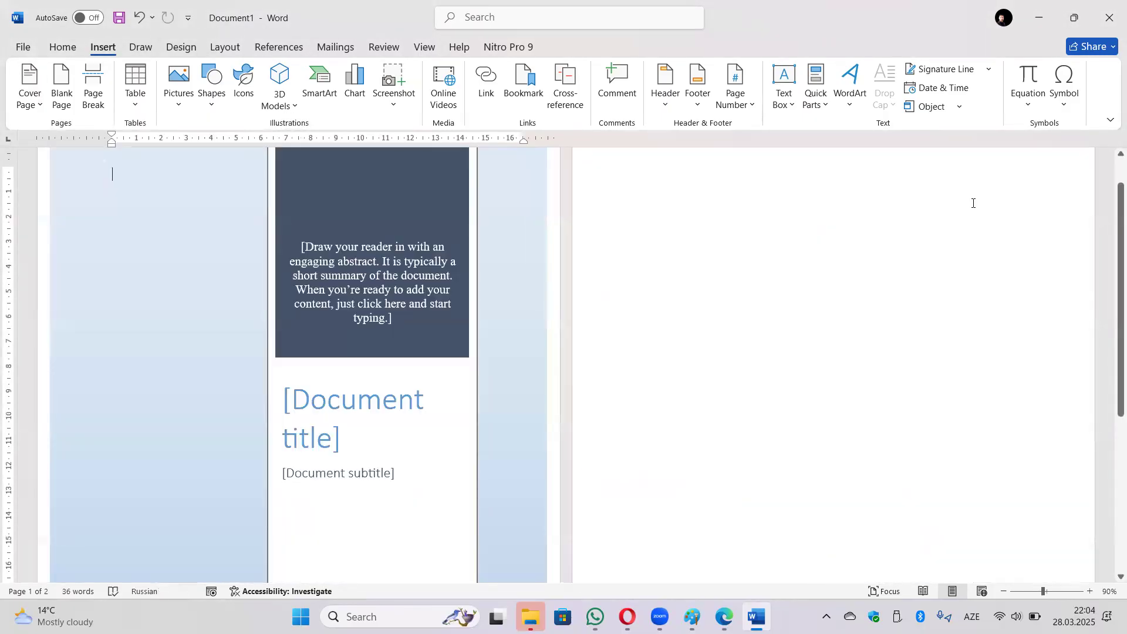
pyautogui.scroll(-5, 820, 388)
pyautogui.scroll(3, 676, 432)
pyautogui.scroll(4, 670, 423)
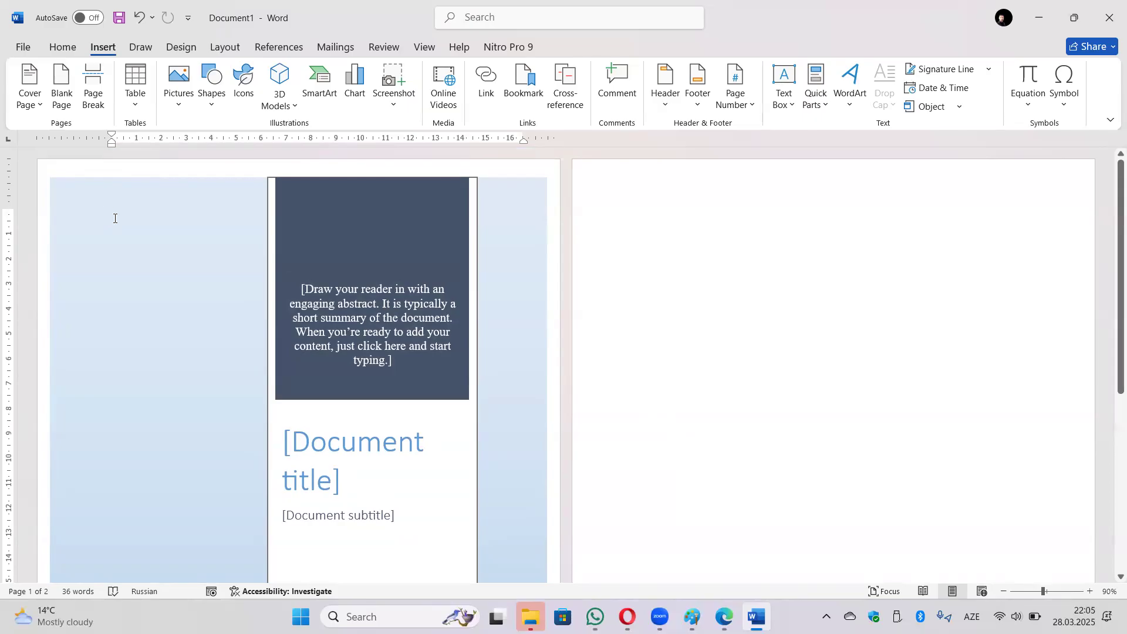
pyautogui.hotkey('ctrl', 'z')
pyautogui.keyDown('ctrl'); pyautogui.scroll(6, 305, 297); pyautogui.keyUp('ctrl')
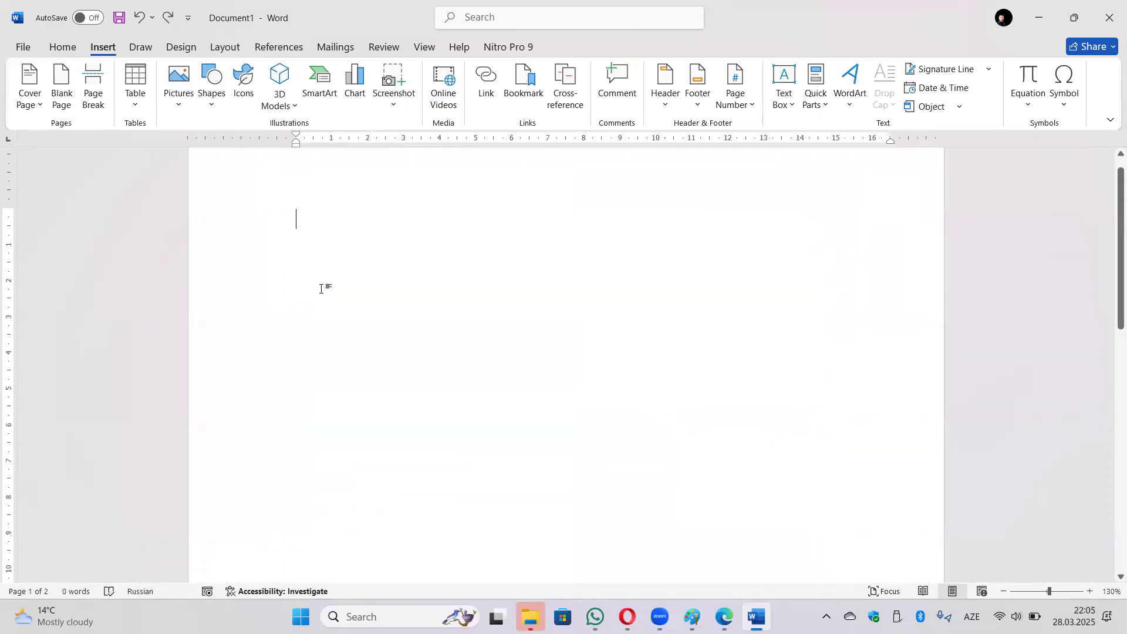
# Remove the extra empty page, then insert a blank page after the first.
pyautogui.hotkey('ctrl', 'z')
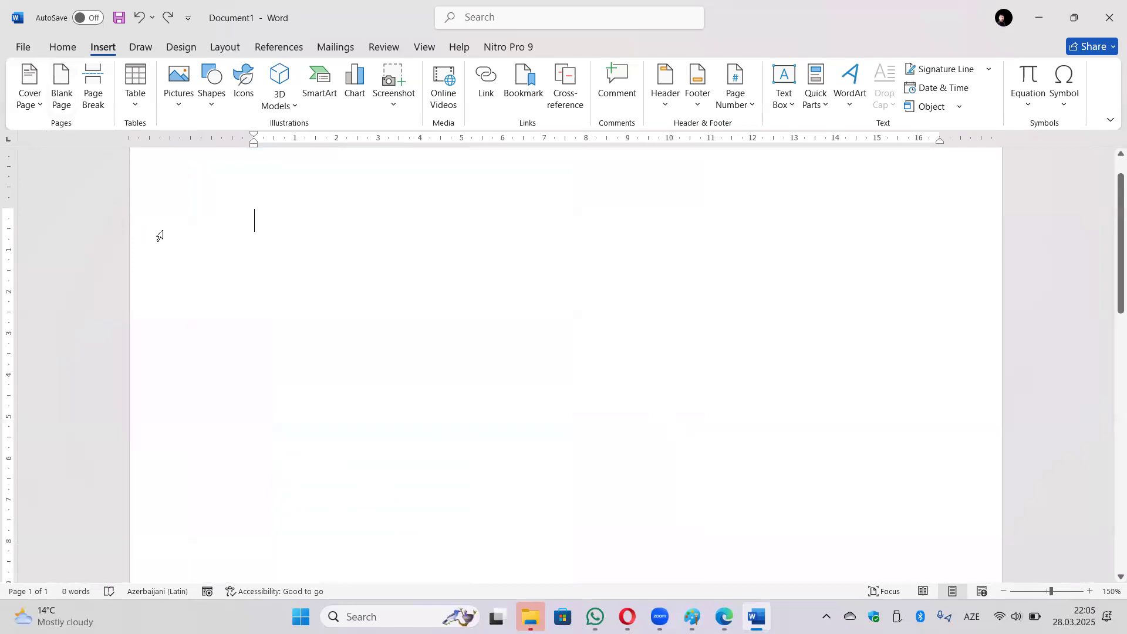
pyautogui.scroll(-8, 281, 445)
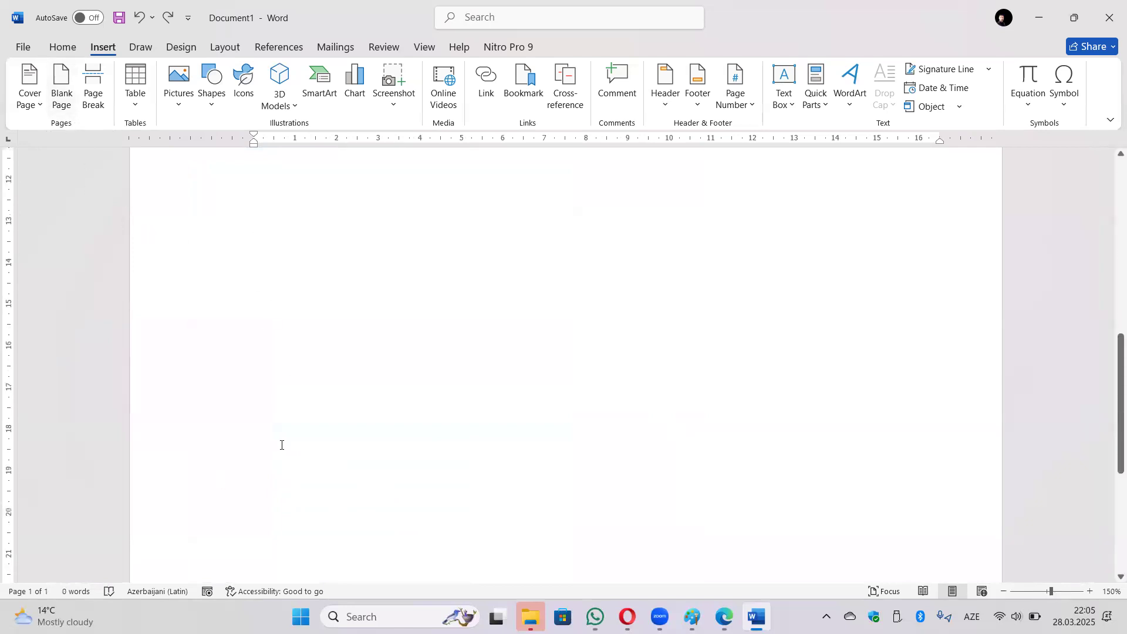
pyautogui.scroll(-4, 281, 445)
pyautogui.keyDown('ctrl'); pyautogui.scroll(-12, 473, 398); pyautogui.keyUp('ctrl')
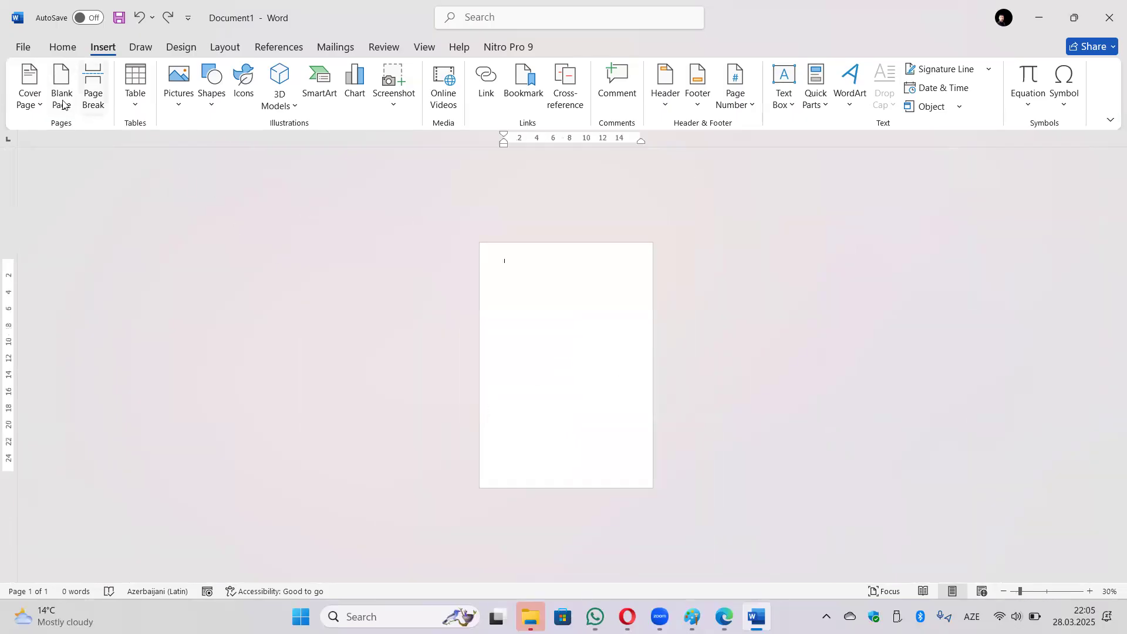
pyautogui.click(93, 88)
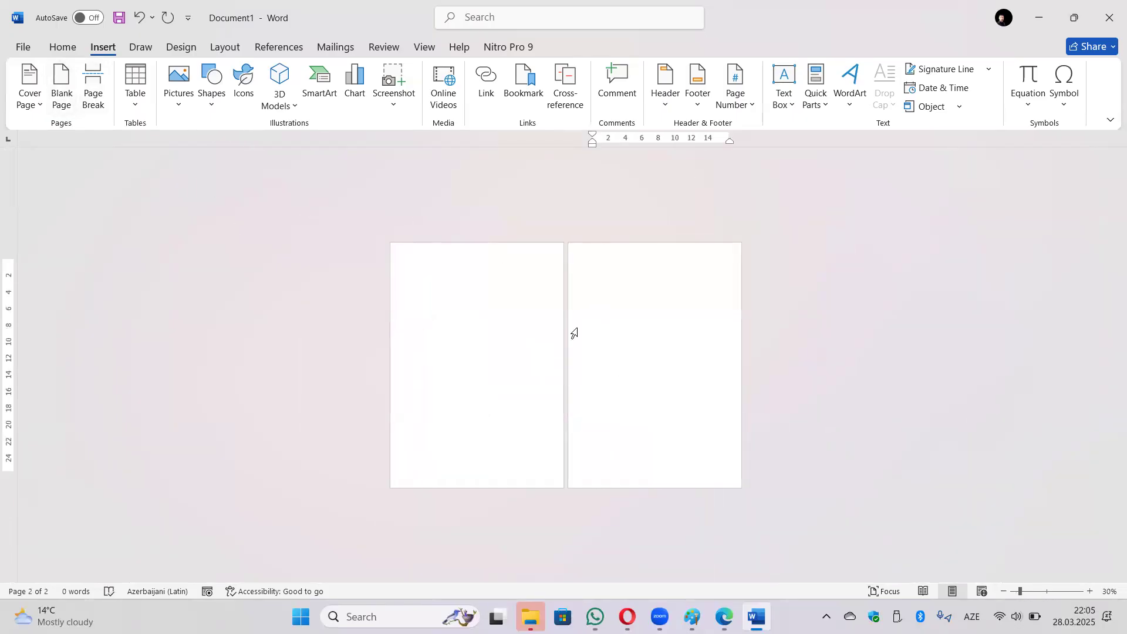
pyautogui.keyDown('ctrl'); pyautogui.scroll(6, 570, 322); pyautogui.keyUp('ctrl')
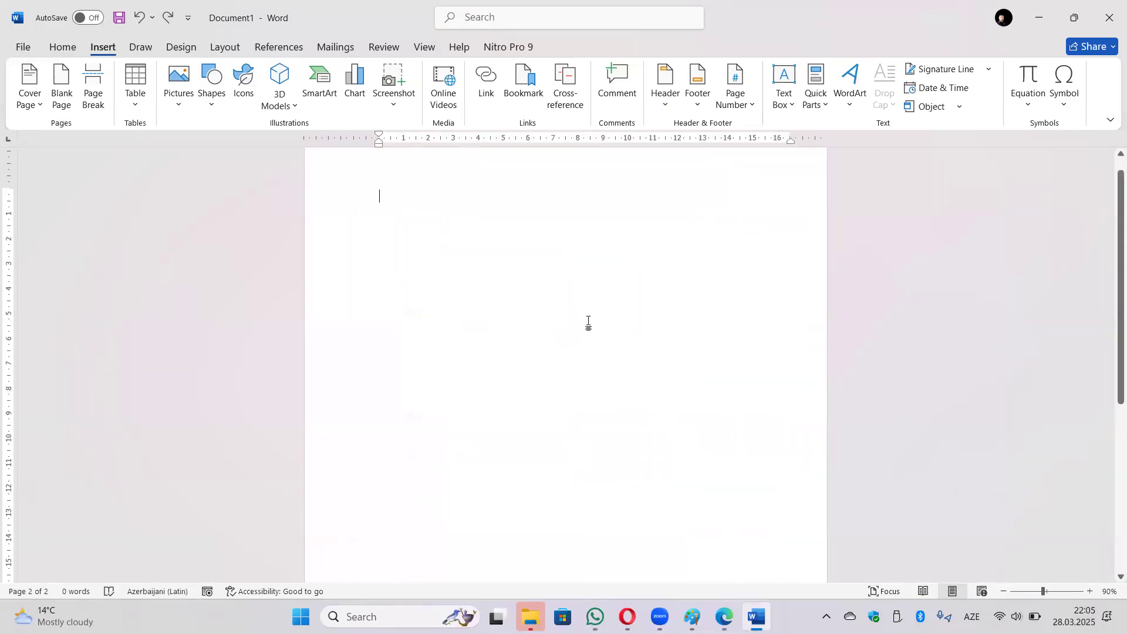
pyautogui.keyDown('ctrl'); pyautogui.scroll(4, 589, 323); pyautogui.keyUp('ctrl')
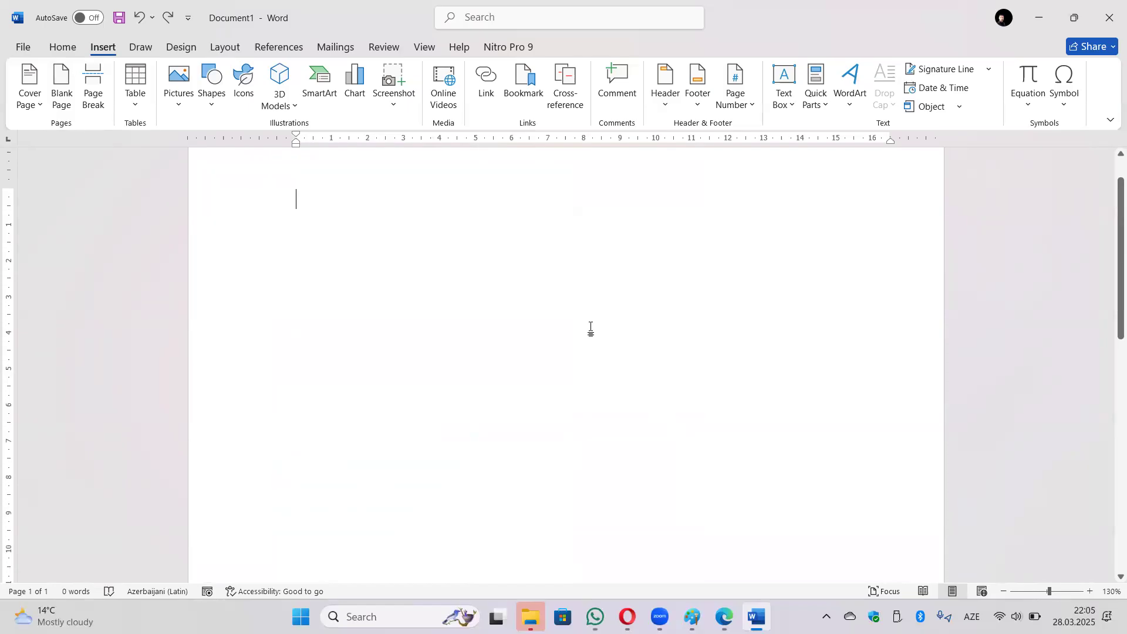
# Type 45, split it with a page break between 4 and 5, then rejoin and delete it.
pyautogui.write('45')
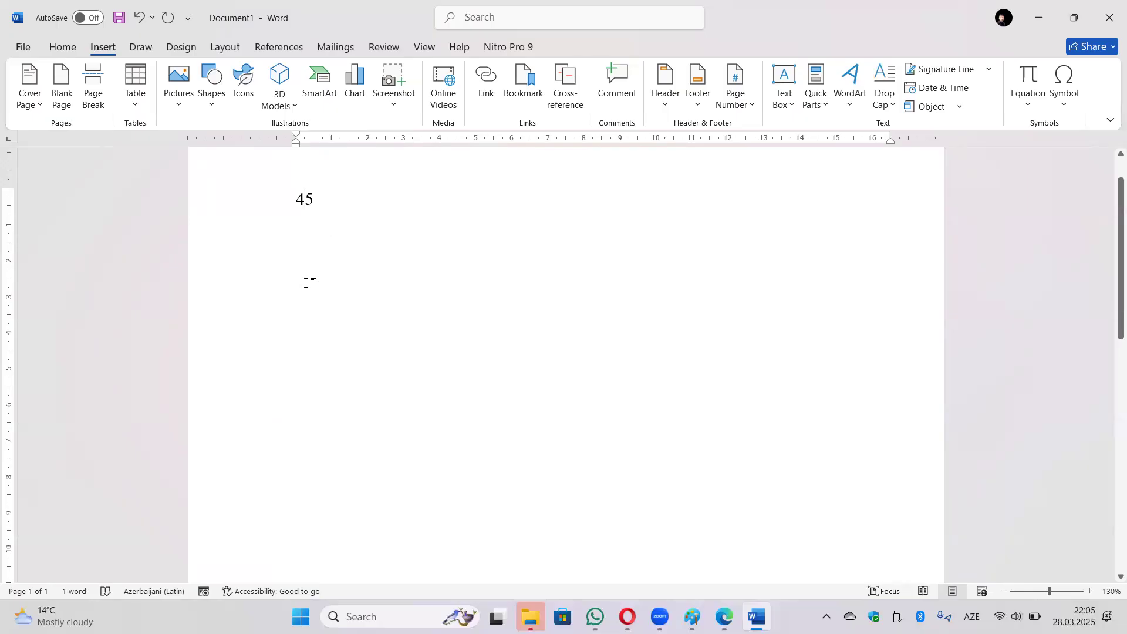
pyautogui.click(99, 94)
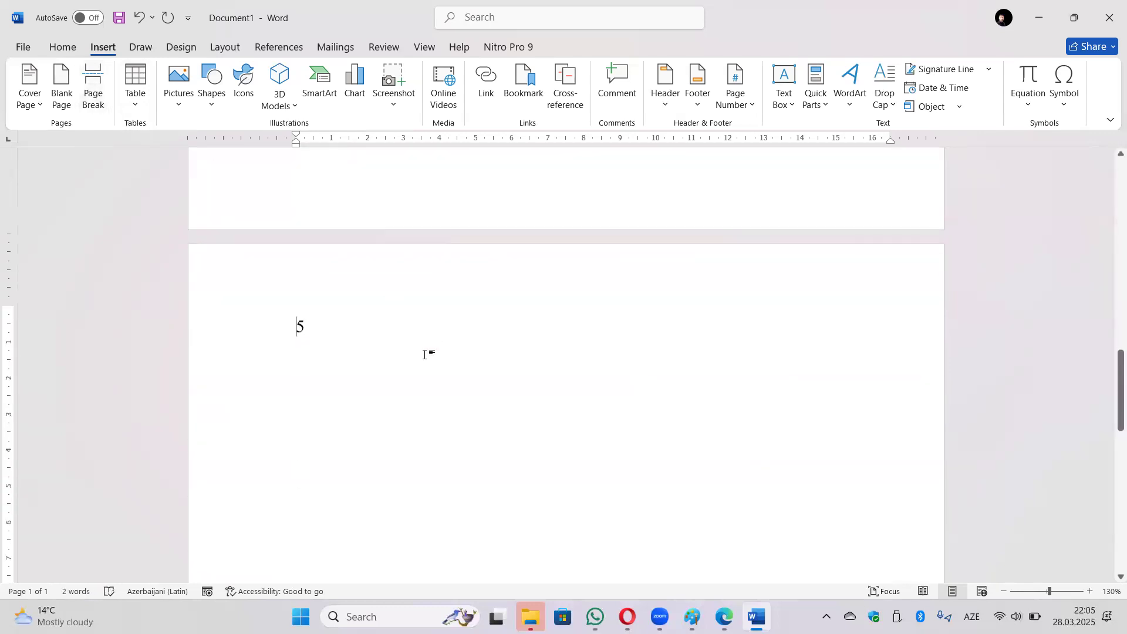
pyautogui.scroll(-4, 282, 377)
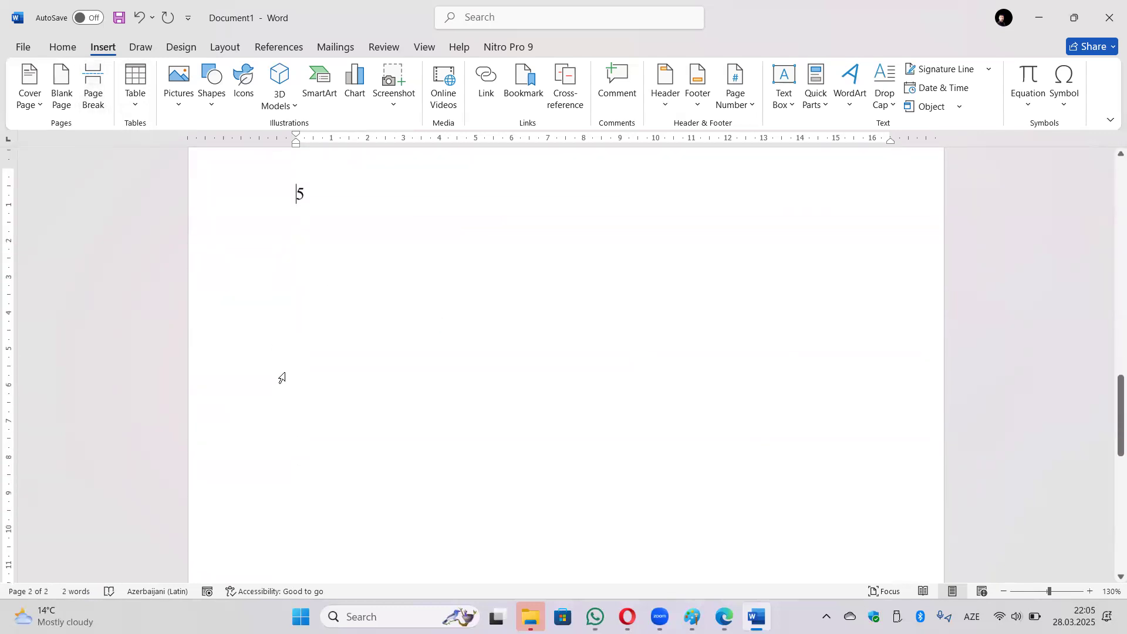
pyautogui.scroll(8, 350, 369)
pyautogui.scroll(10, 360, 312)
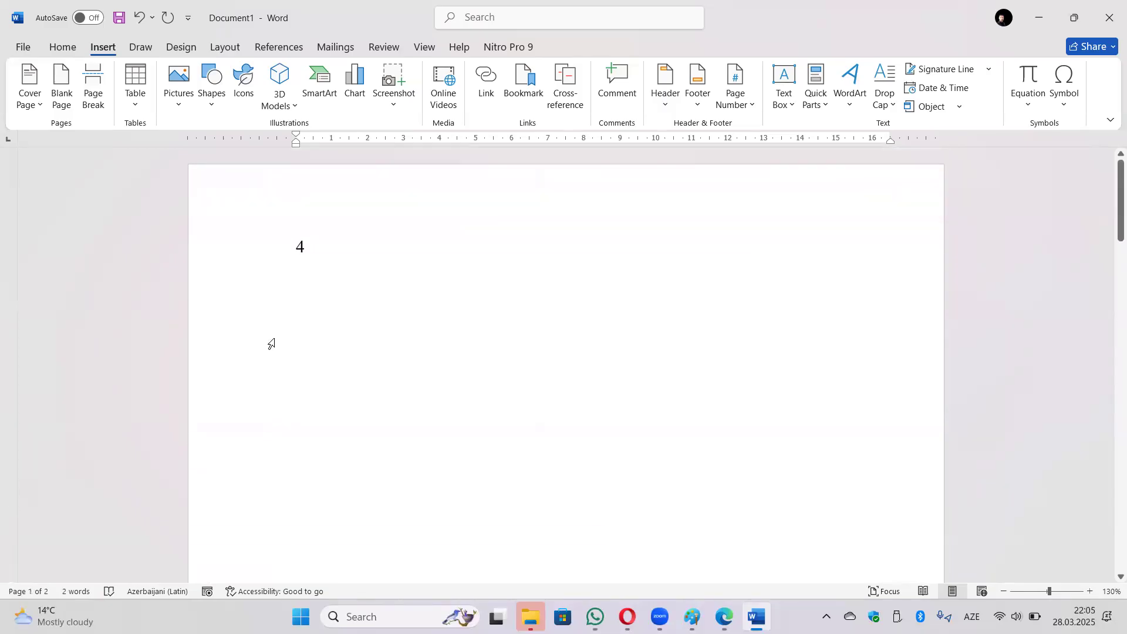
pyautogui.press('BackSpace')
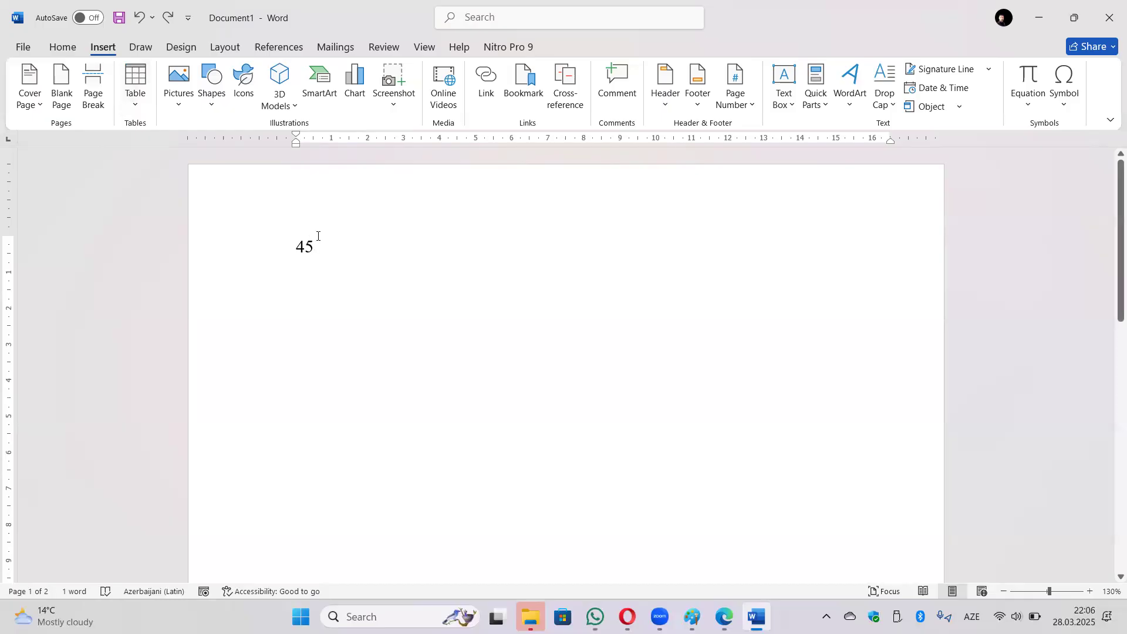
pyautogui.press('BackSpace')
pyautogui.press('BackSpace')
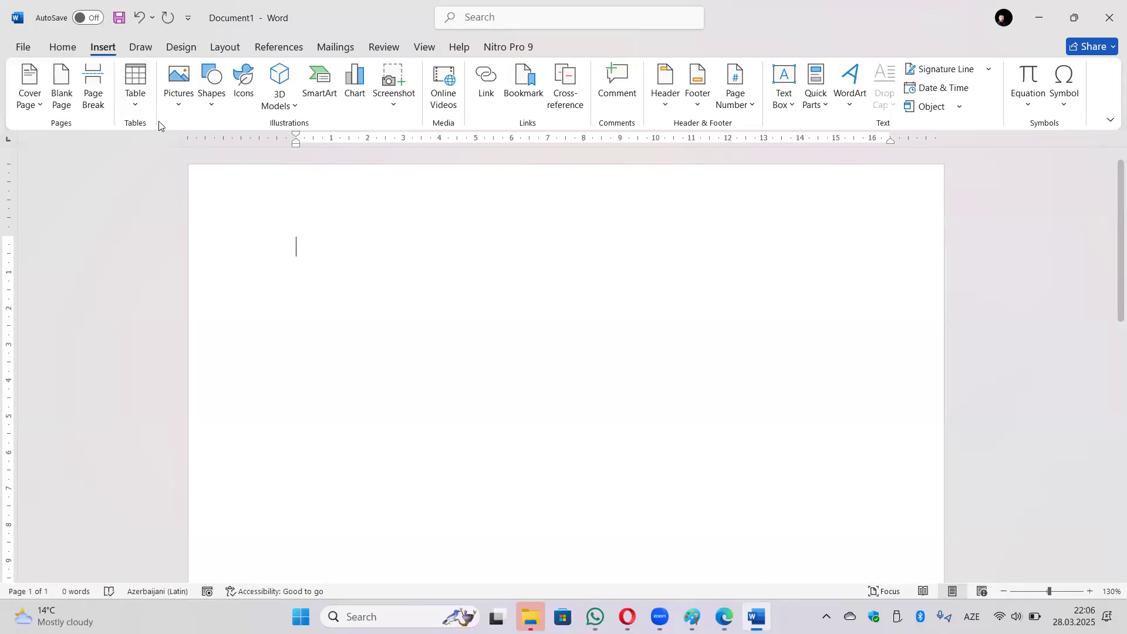
# Bring up the Insert Table dialog from the Table menu, showing 5 columns and 2 rows.
pyautogui.click(136, 97)
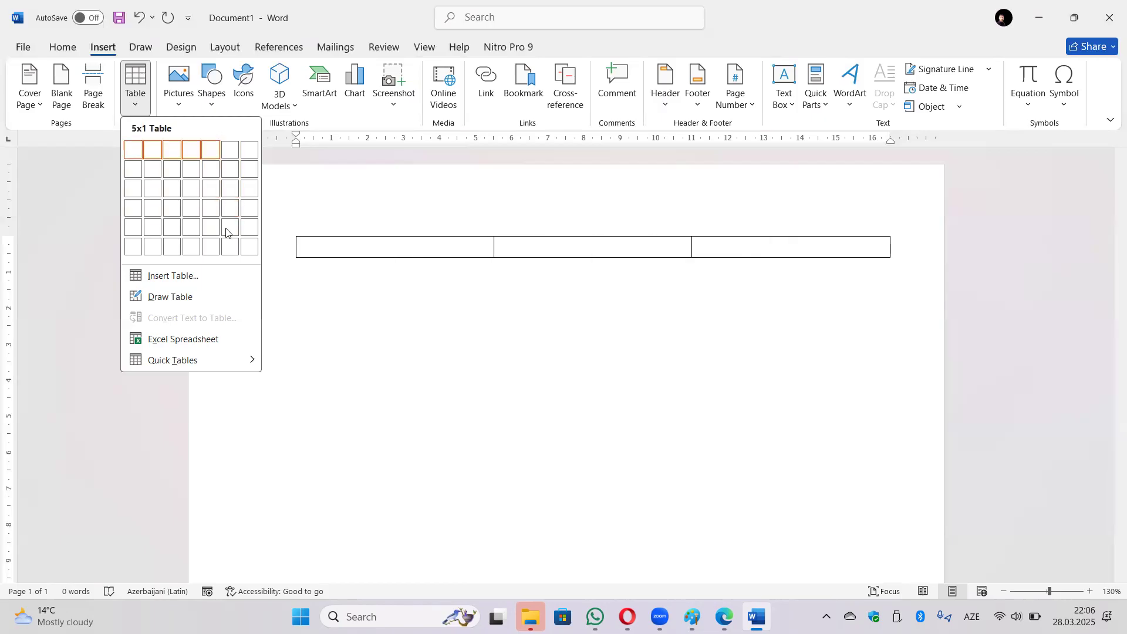
pyautogui.click(211, 276)
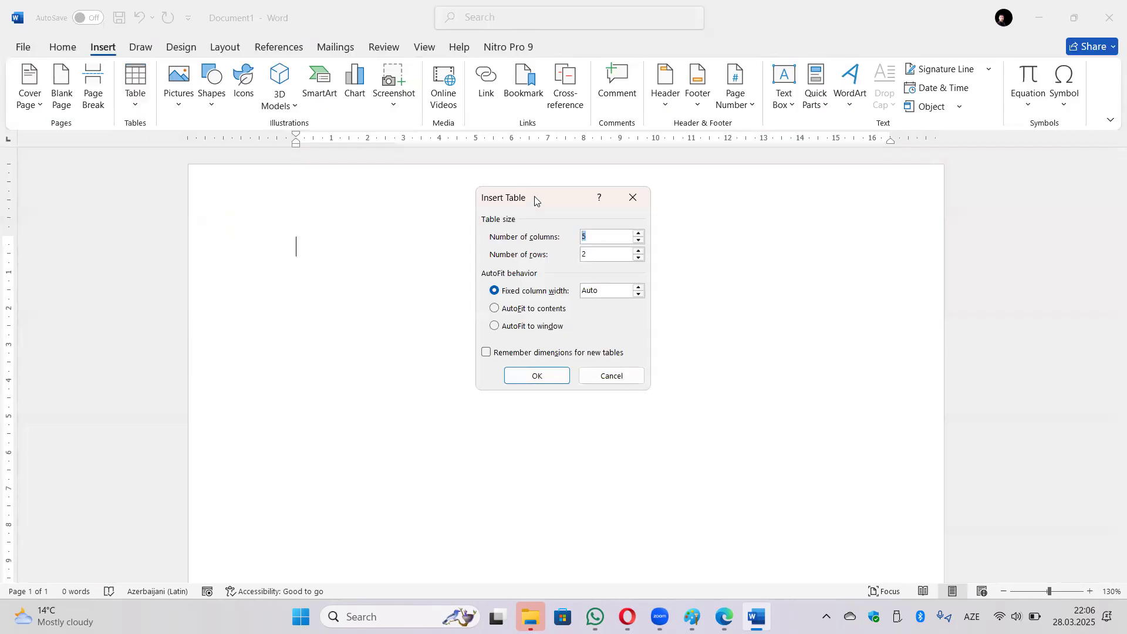
# Create the 5-column, 2-row table with a fixed 1 cm column width after trying the AutoFit options.
pyautogui.moveTo(535, 196); pyautogui.dragTo(523, 199)
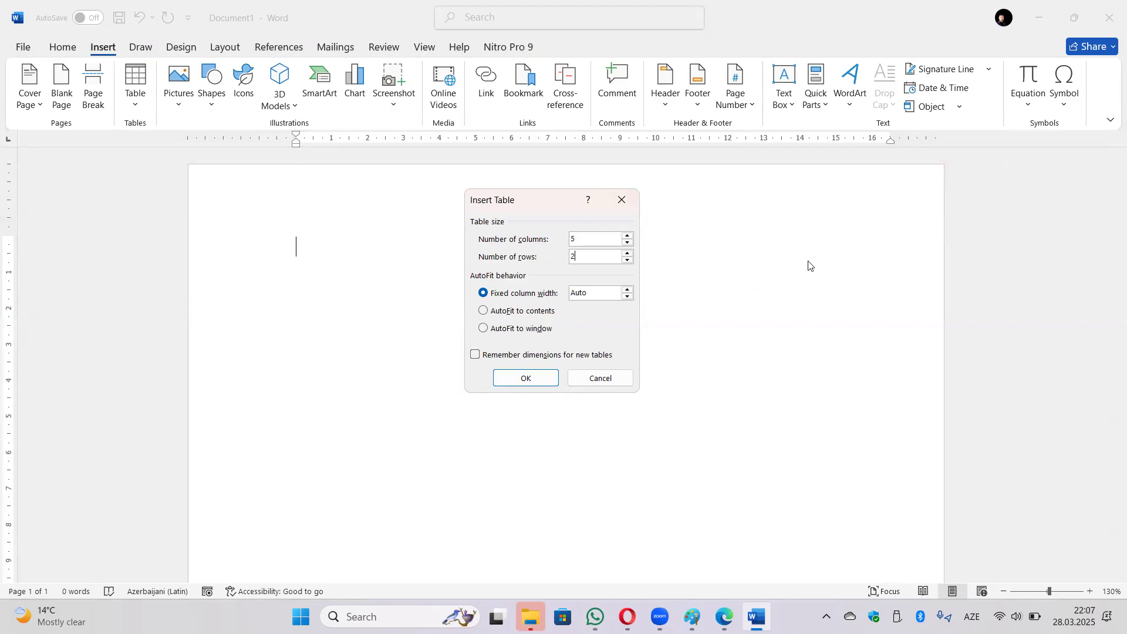
pyautogui.click(506, 314)
pyautogui.click(502, 330)
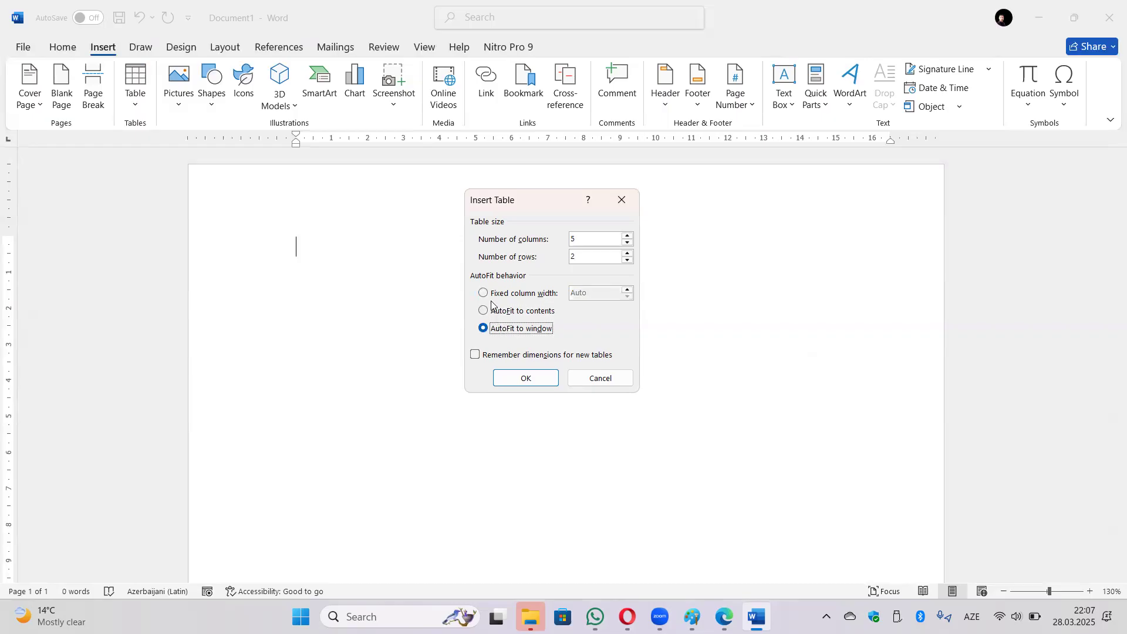
pyautogui.click(499, 294)
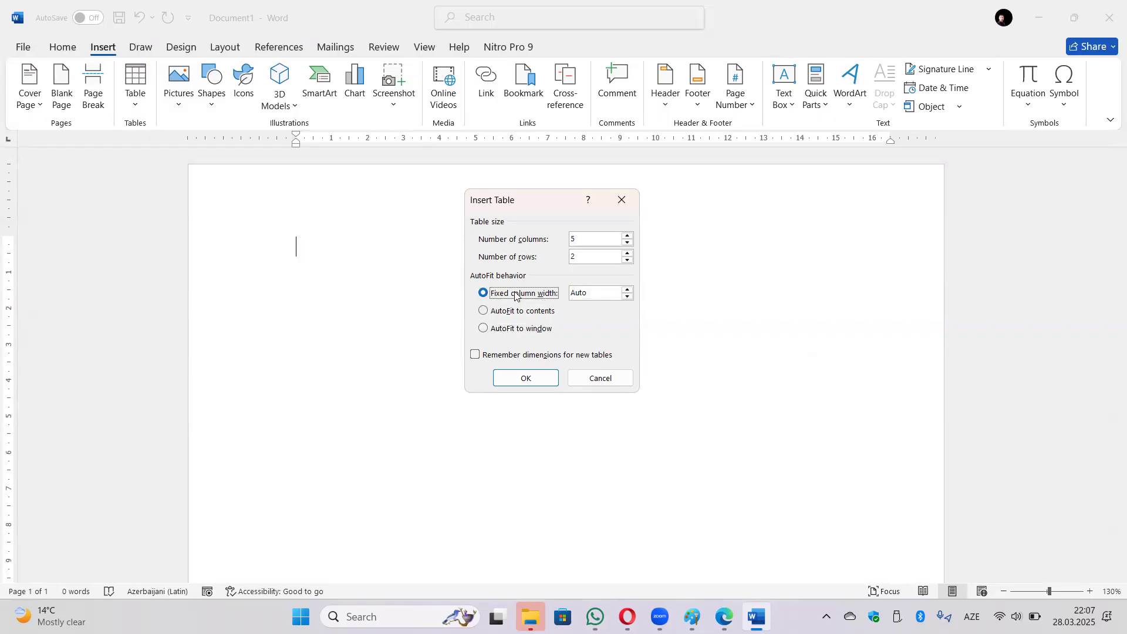
pyautogui.click(627, 290)
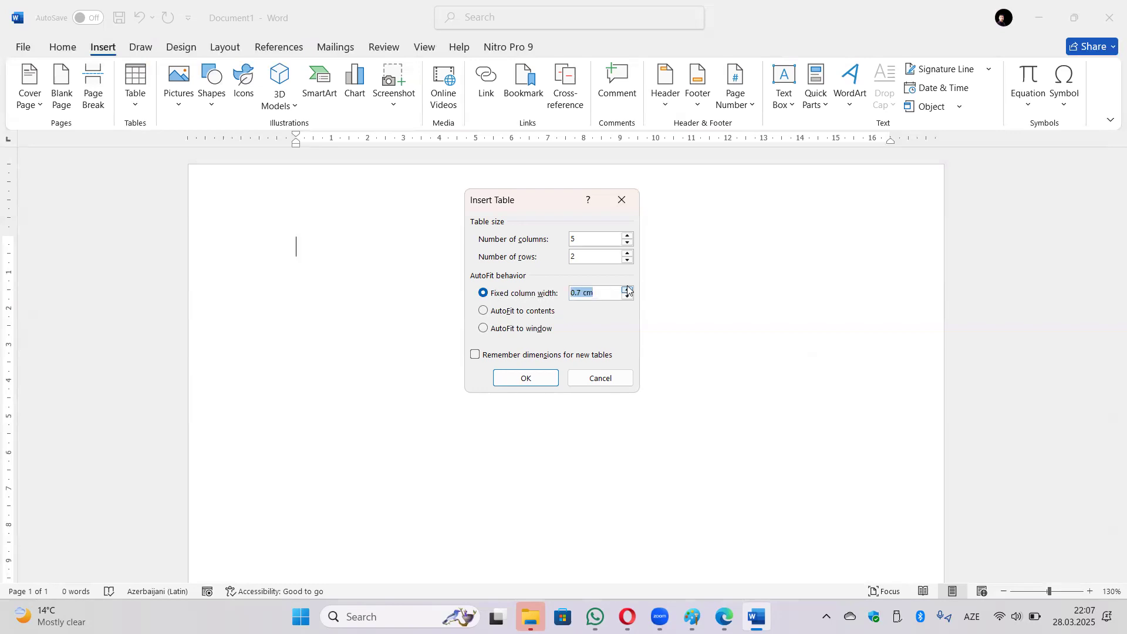
pyautogui.click(628, 290)
pyautogui.click(530, 380)
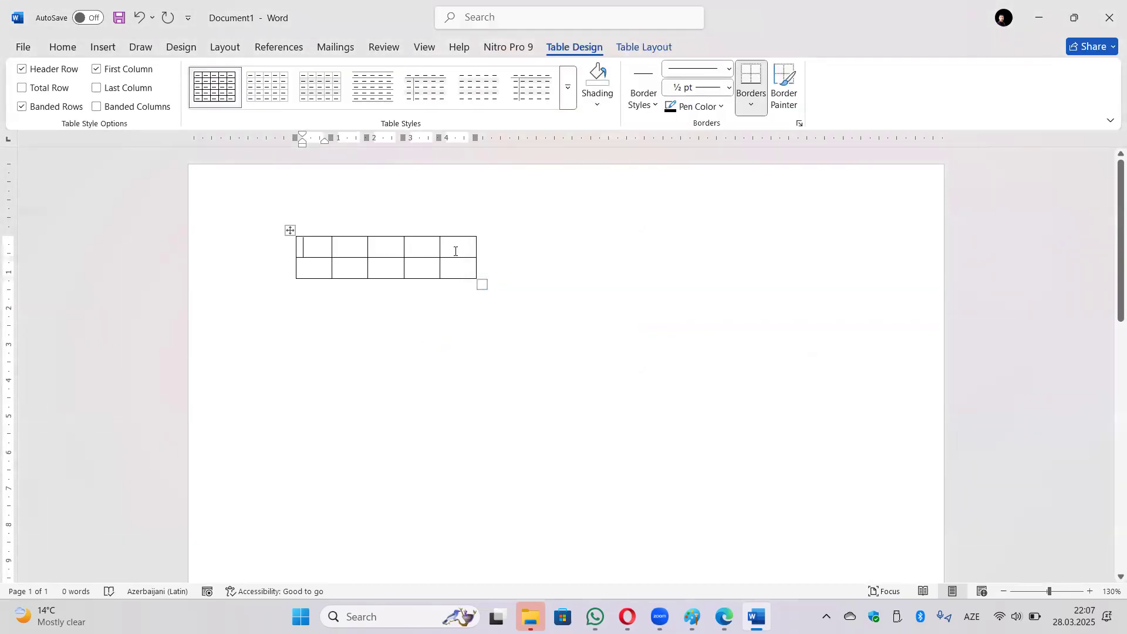
pyautogui.write('Vbbjgyhghhhh')
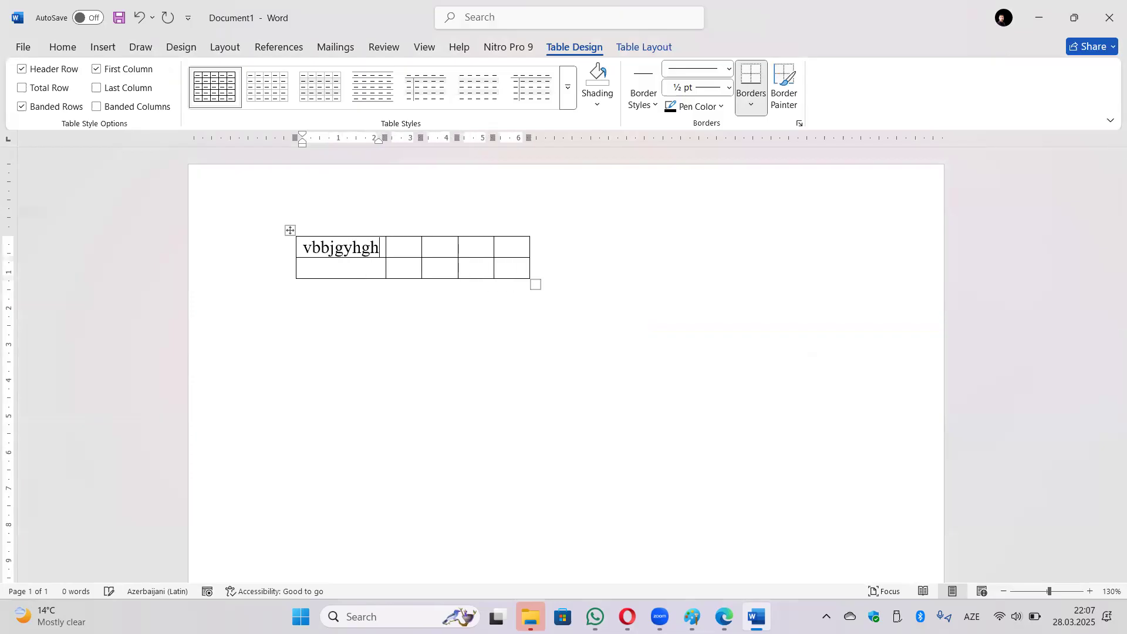
pyautogui.write(' jgbuhujhjkhjkh')
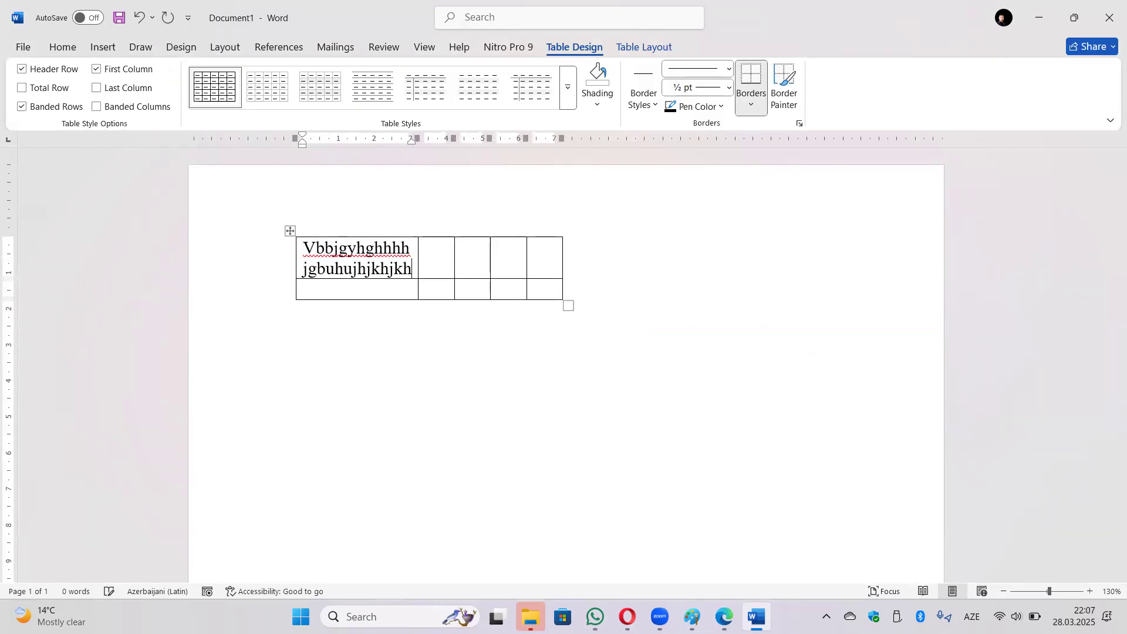
pyautogui.write(' huhu')
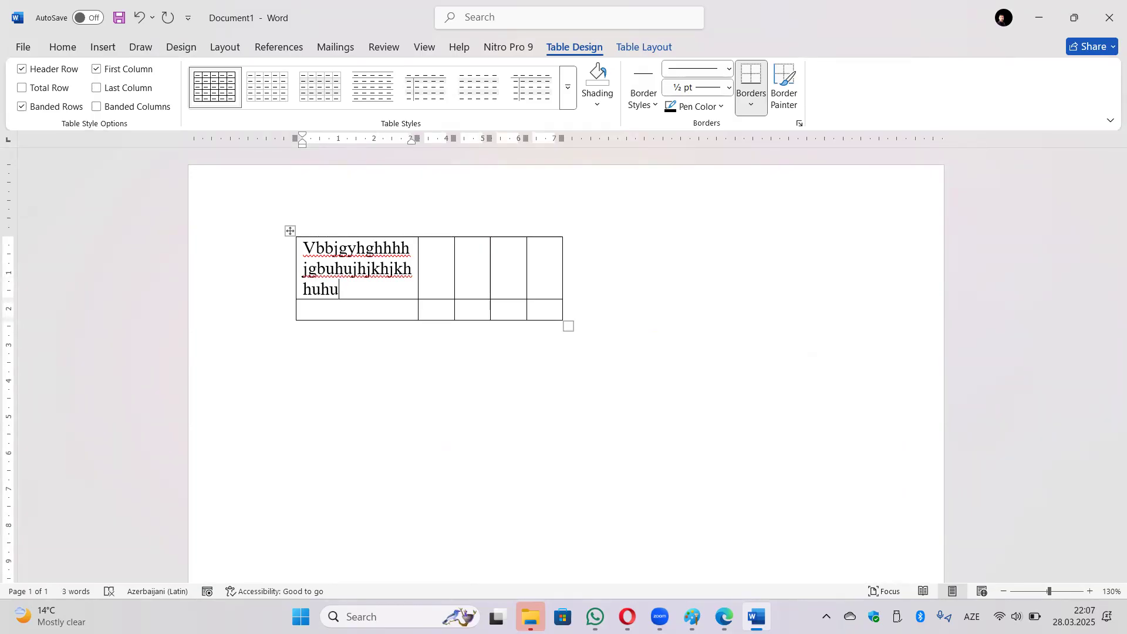
pyautogui.write('hmukhhmk')
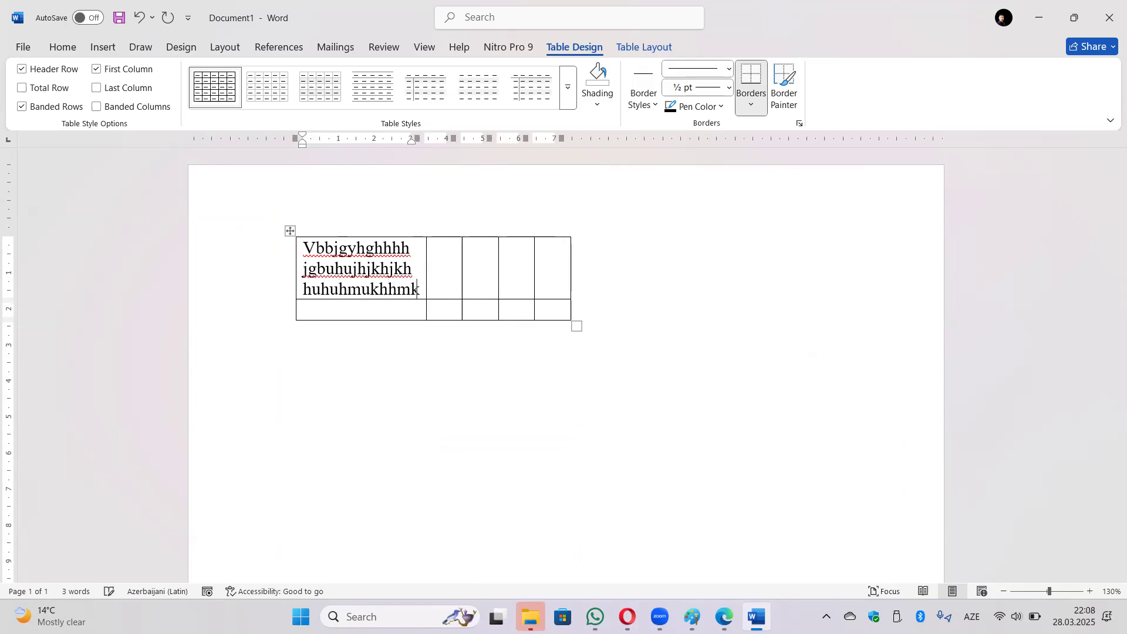
pyautogui.write('hjhjhhkjhkj')
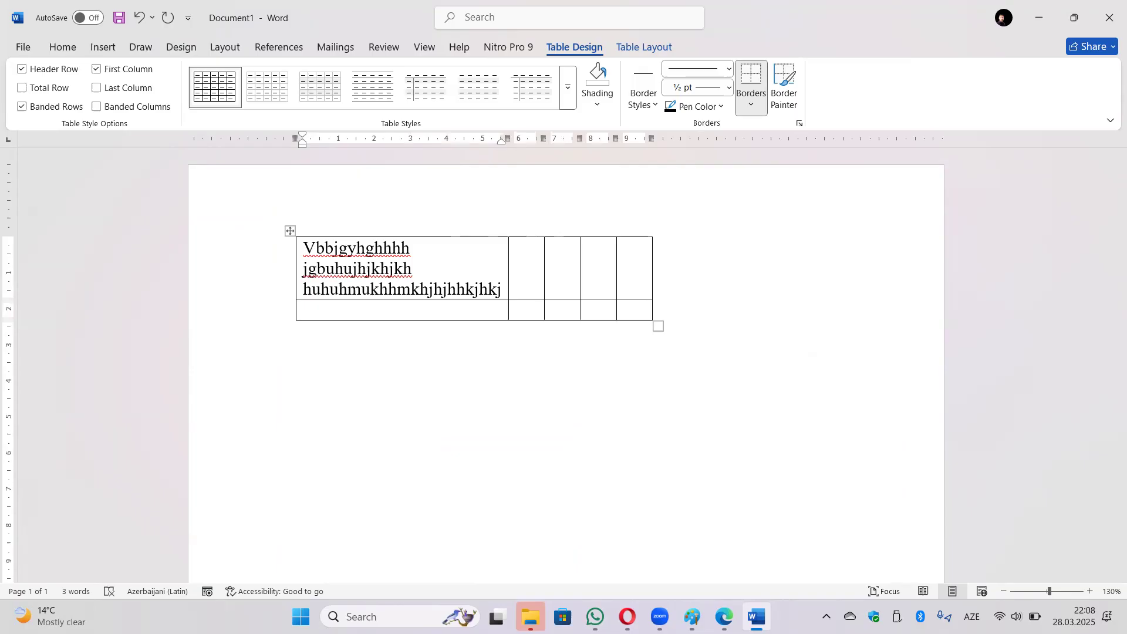
pyautogui.hotkey('ctrl', 'z')
pyautogui.hotkey('ctrl', 'z')
pyautogui.hotkey('ctrl', 'z')
pyautogui.hotkey('ctrl', 'z')
pyautogui.hotkey('ctrl', 'z')
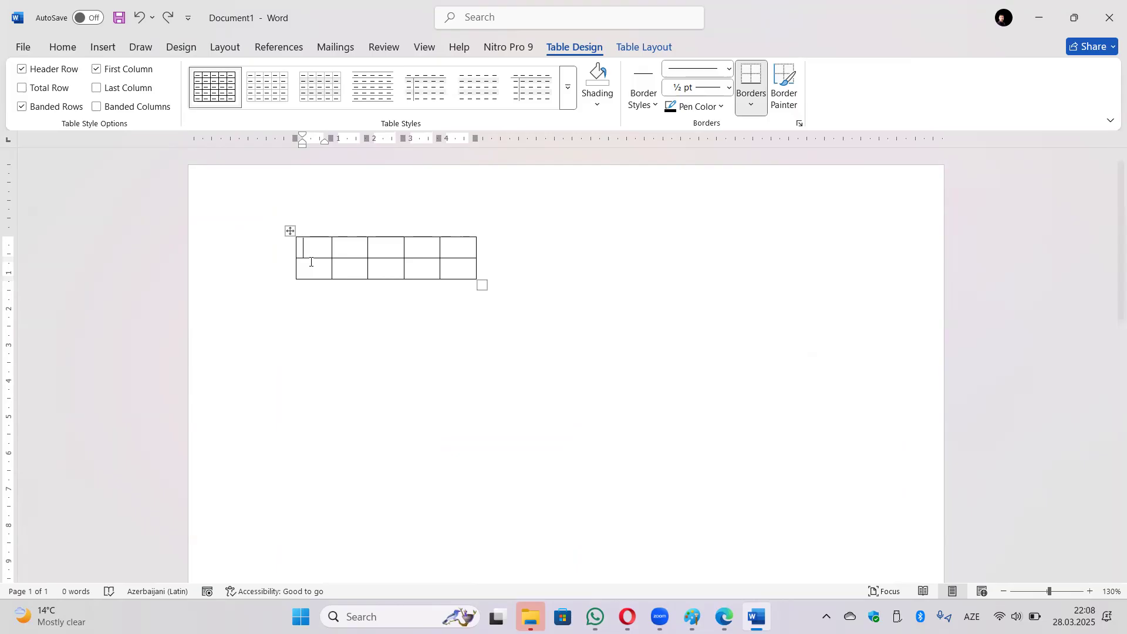
# Type long test text into the first cell to watch the column widen, then undo it.
pyautogui.write('bygygjgjhgjhgnjyg')
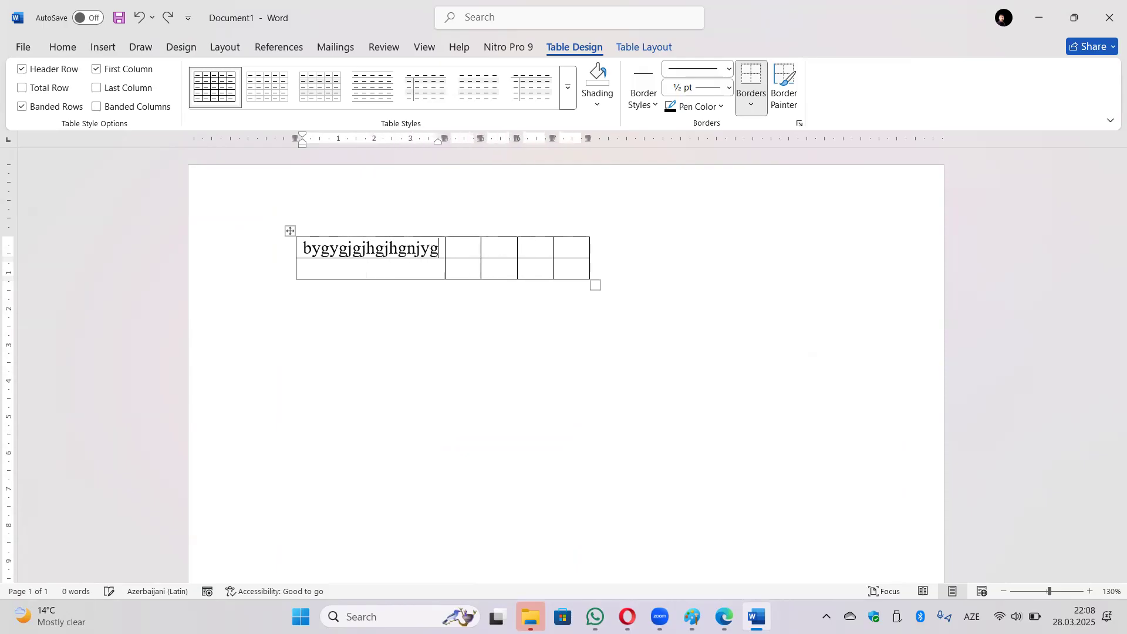
pyautogui.write('jgjjhhjhhjhumynhhjg')
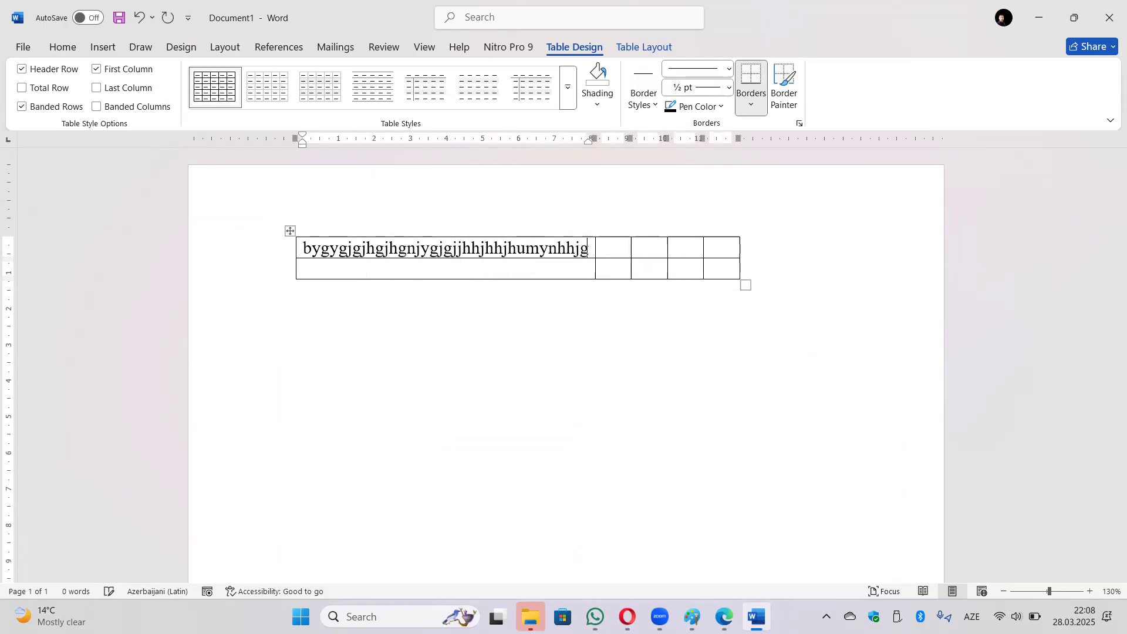
pyautogui.write('jhghjghjgnjhnghjghjgnhjgnhjgnhjghj')
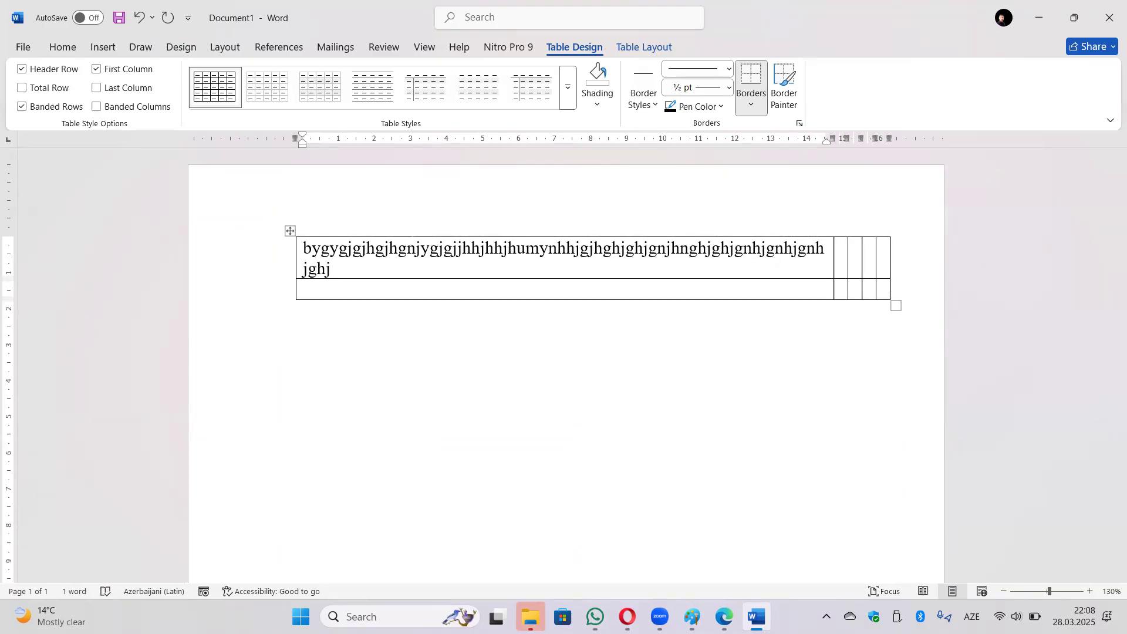
pyautogui.write('ngnynjngy')
pyautogui.hotkey('ctrl', 'z')
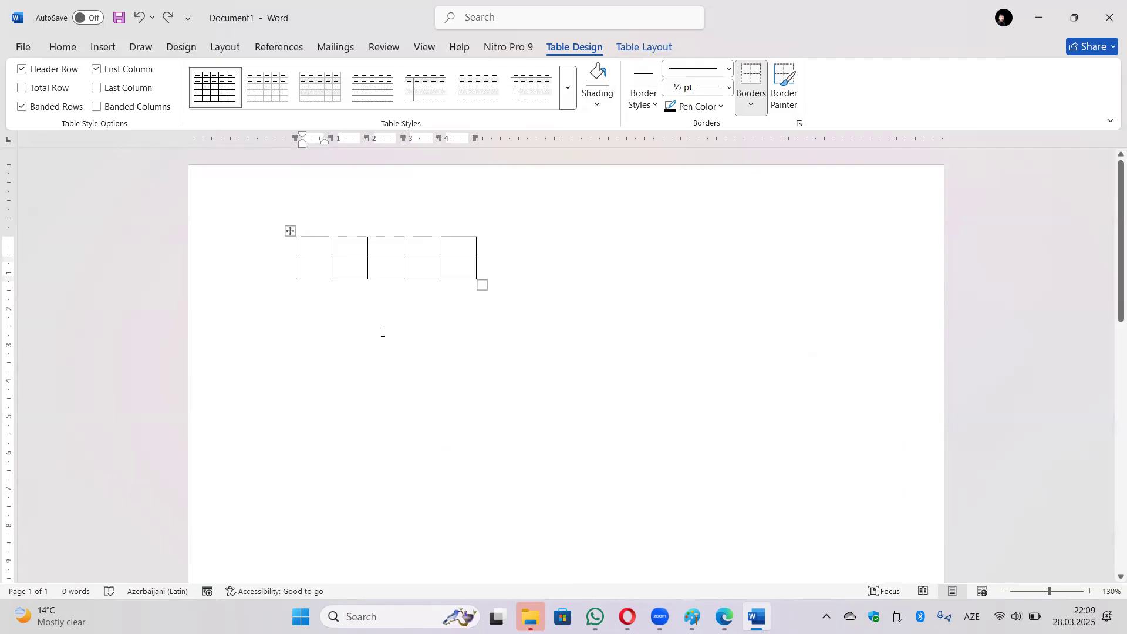
pyautogui.click(649, 47)
pyautogui.click(577, 48)
pyautogui.click(662, 44)
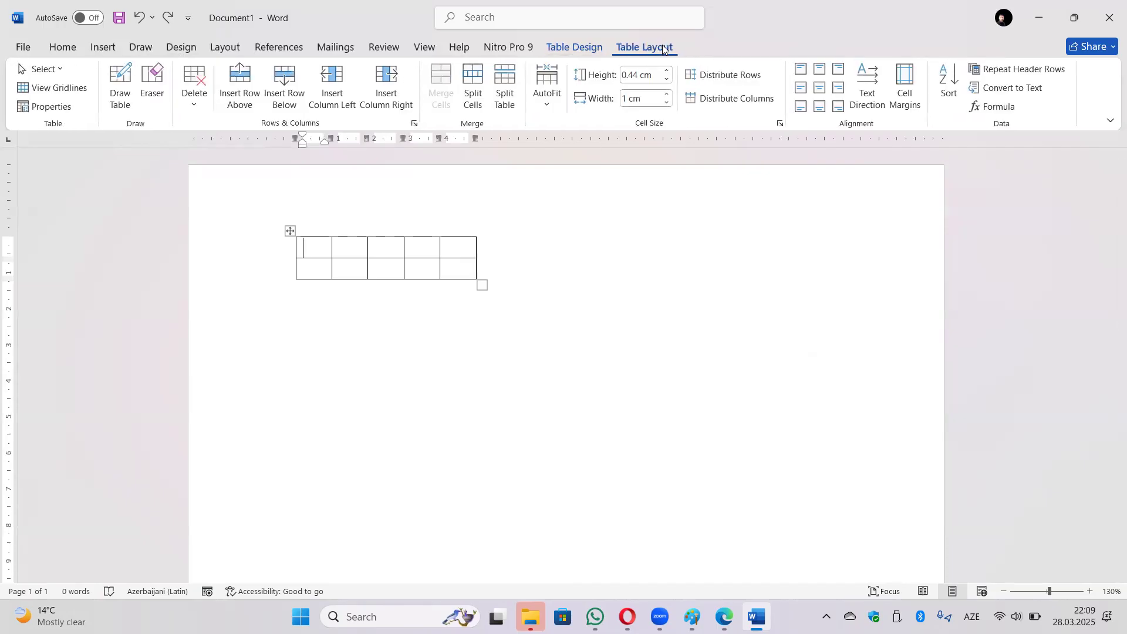
pyautogui.click(568, 48)
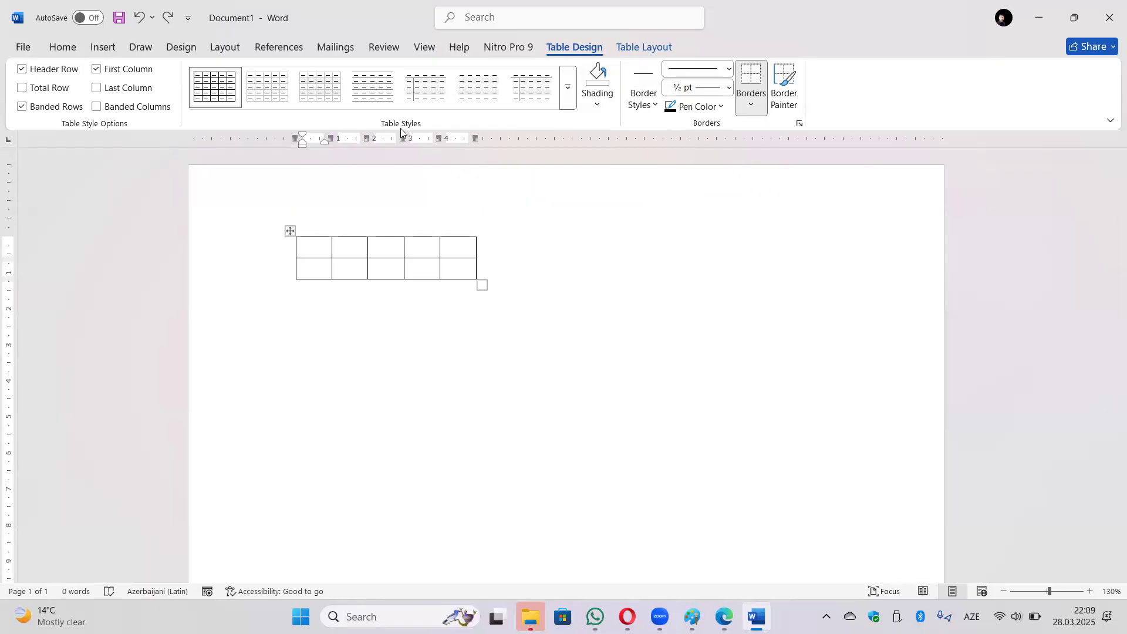
# Apply the blue Grid Table 5 Dark style and type the first header, No.
pyautogui.click(568, 88)
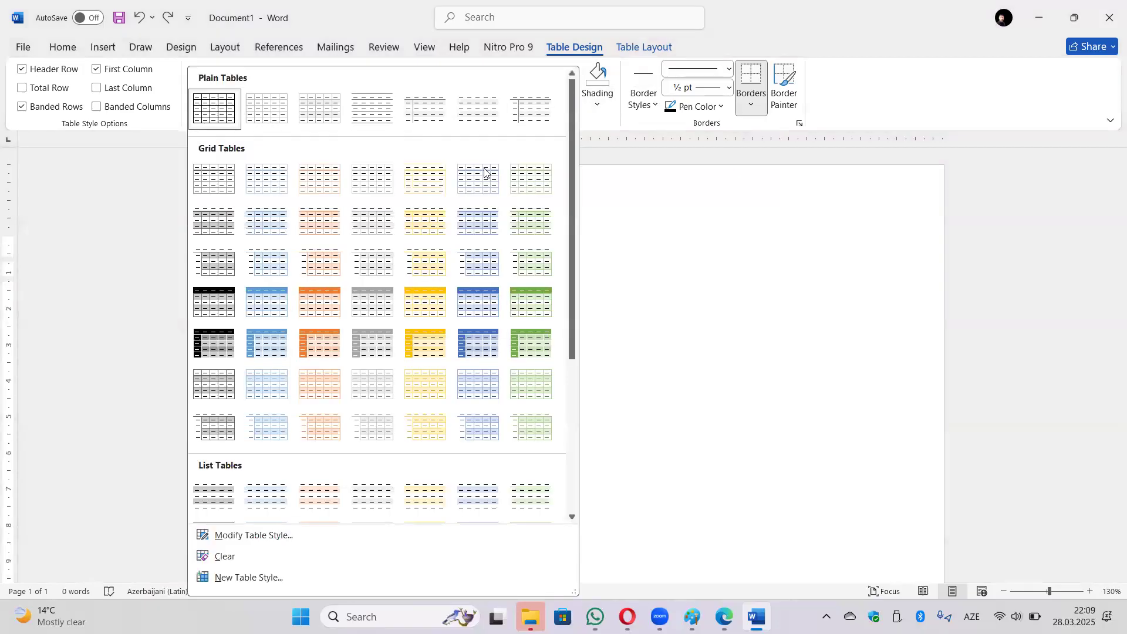
pyautogui.click(486, 331)
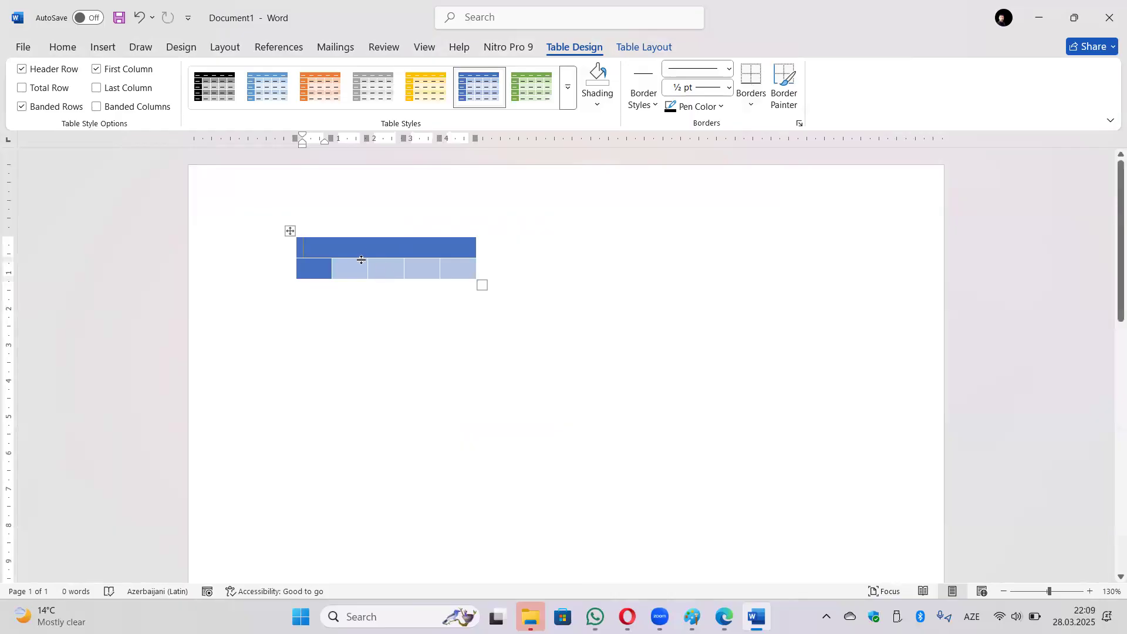
pyautogui.write('No')
pyautogui.press('Tab')
# Enter headers Ad, Soyad, Şəhər and Təvəllüd, then tab past the end to add rows.
pyautogui.write('Ad')
pyautogui.press('Tab')
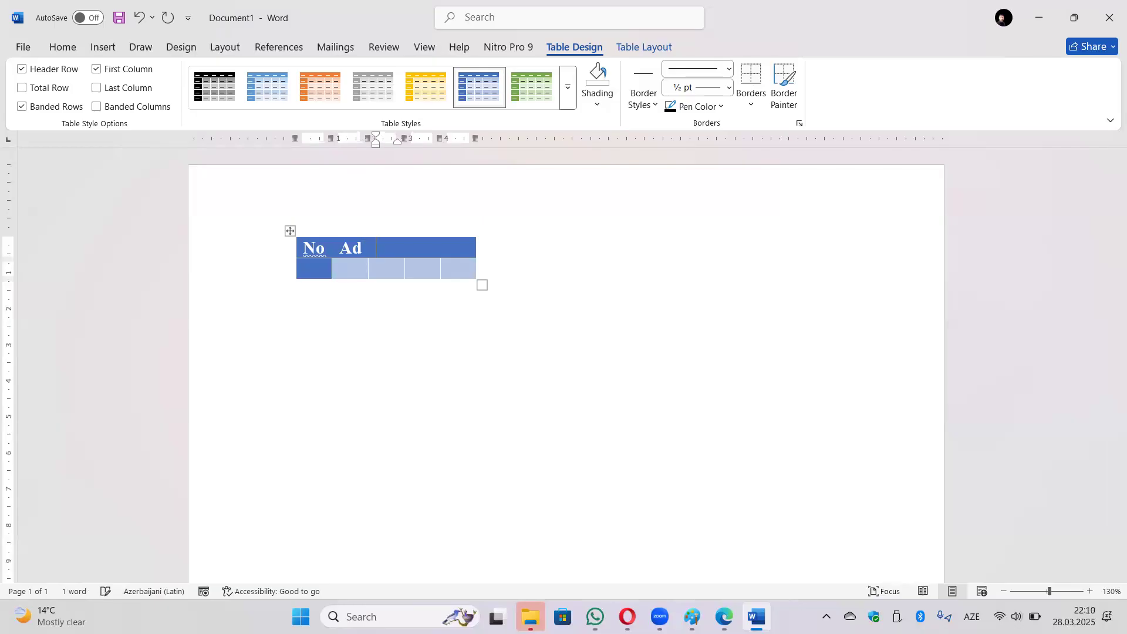
pyautogui.write('Soyad')
pyautogui.press('Tab')
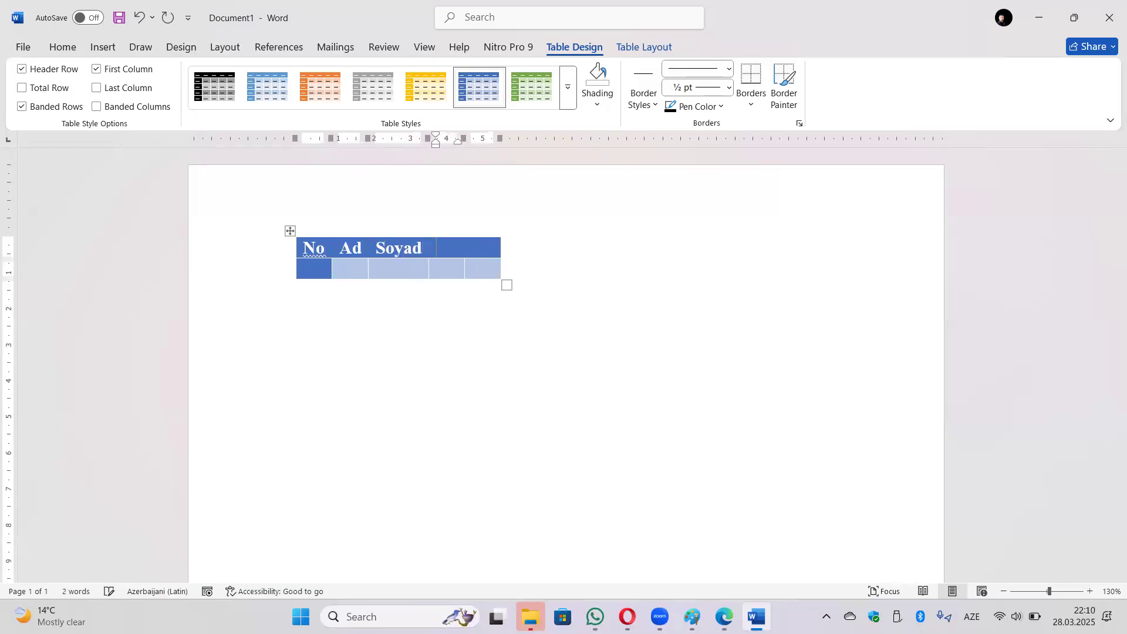
pyautogui.write('Şə')
pyautogui.write('hər ')
pyautogui.write('Təvəl')
pyautogui.write('lüd')
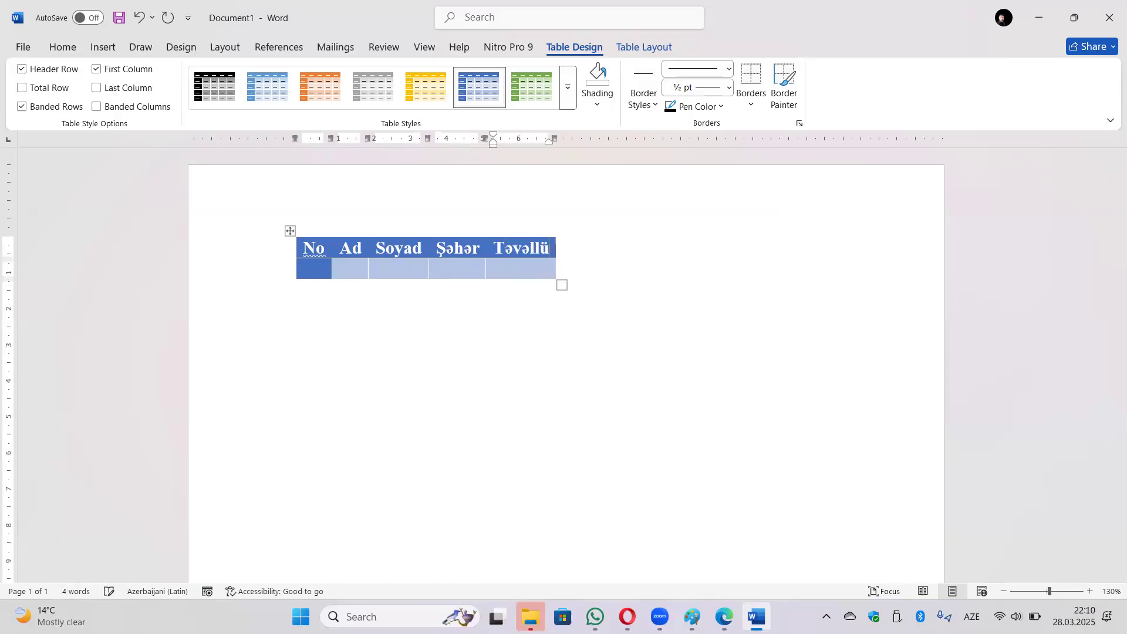
pyautogui.press('Tab')
pyautogui.press('Tab')
pyautogui.press('Tab')
pyautogui.press('Tab')
pyautogui.press('Tab')
pyautogui.press('Tab')
pyautogui.press('Tab')
pyautogui.press('Tab')
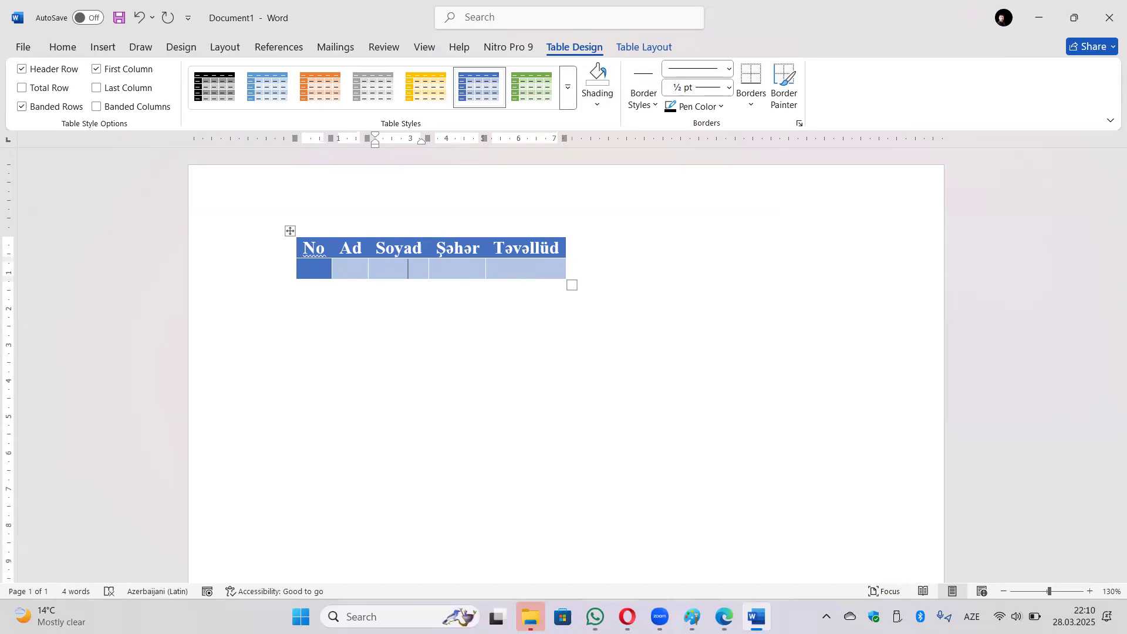
pyautogui.press('Tab')
pyautogui.press('Tab')
pyautogui.press('Tab')
pyautogui.press('Tab')
pyautogui.press('Tab')
pyautogui.press('Tab')
pyautogui.press('Tab')
pyautogui.press('Tab')
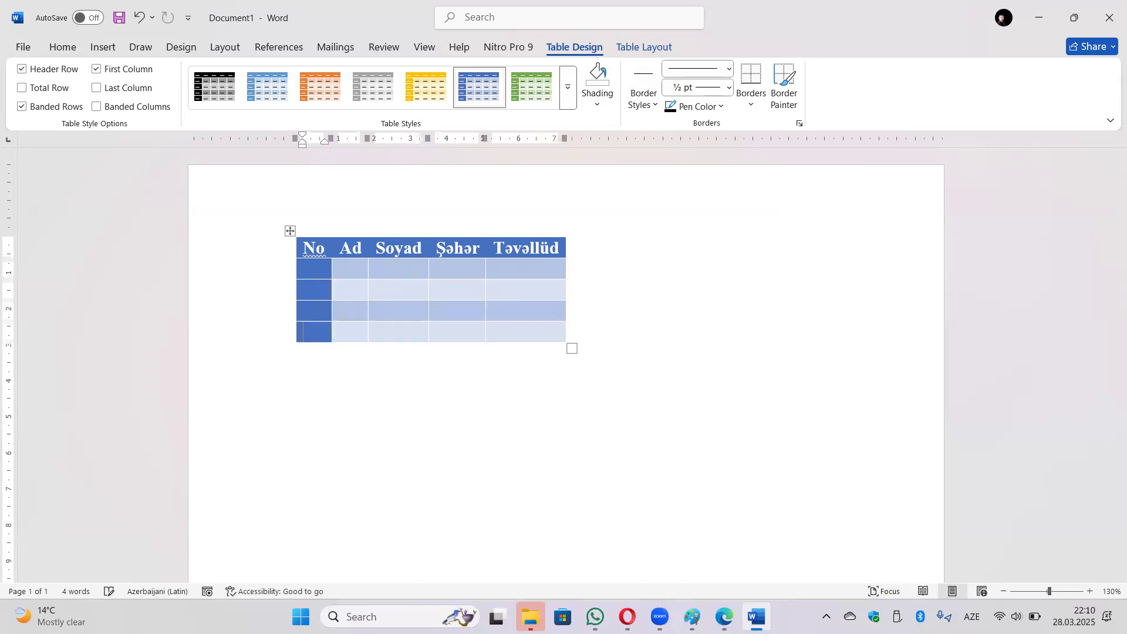
# Number the No column cells 1 to 4 and return to row 1's Ad cell.
pyautogui.click(304, 264)
pyautogui.write('1')
pyautogui.press('Down')
pyautogui.write('2')
pyautogui.press('Down')
pyautogui.write('3')
pyautogui.write('4')
pyautogui.press('Tab')
pyautogui.press('Up')
pyautogui.press('Up')
pyautogui.press('Up')
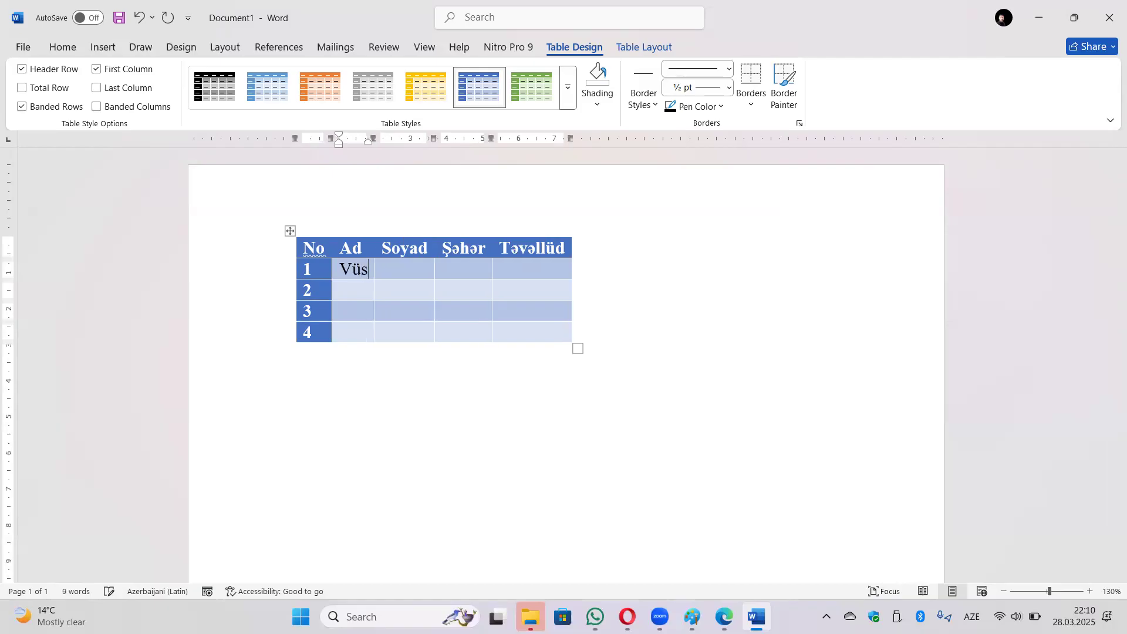
# Enter the first person's first name and surname in row 1, correcting typos along the way.
pyautogui.press('Tab')
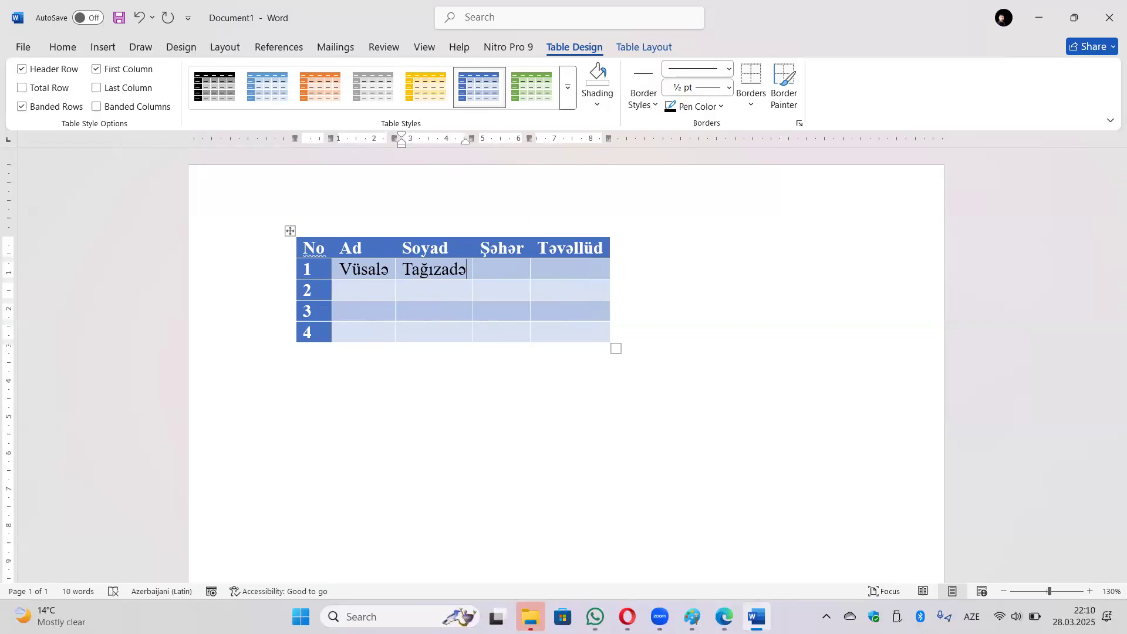
pyautogui.press('Tab')
pyautogui.write('G')
pyautogui.press('BackSpace')
# Complete row 1 with city Kəlbəcər and birth year 2003.
pyautogui.write('Kəlbəcər')
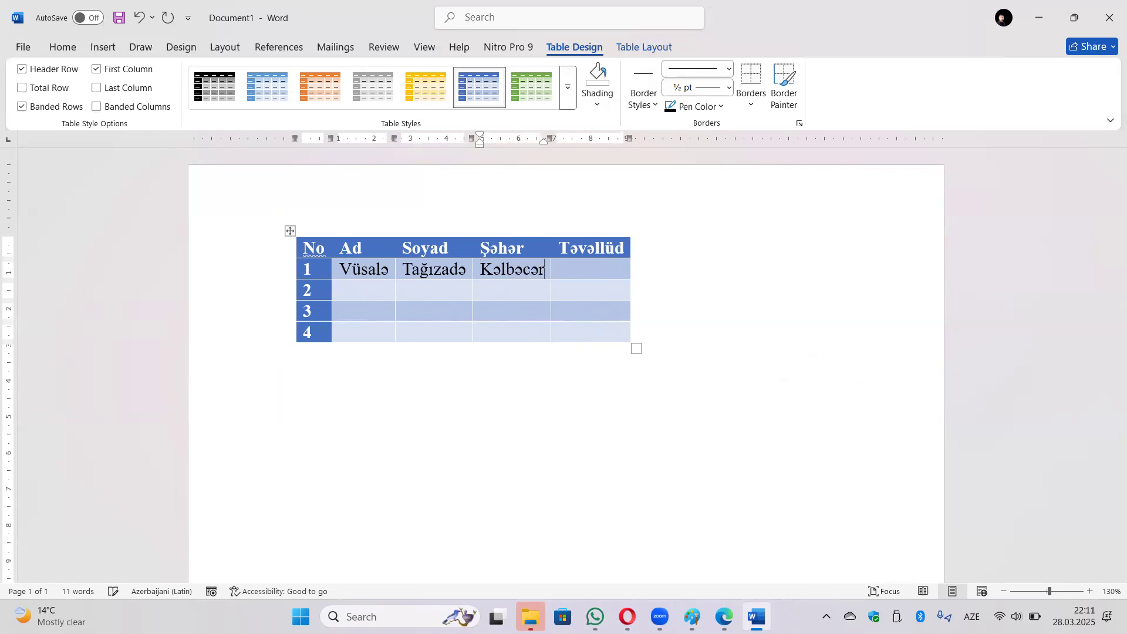
pyautogui.press('Tab')
pyautogui.write('2003')
pyautogui.press('Tab')
# Fill row 2 with a first name, surname, Goranboy and 2002, then row 3's first name.
pyautogui.press('Tab')
pyautogui.press('Tab')
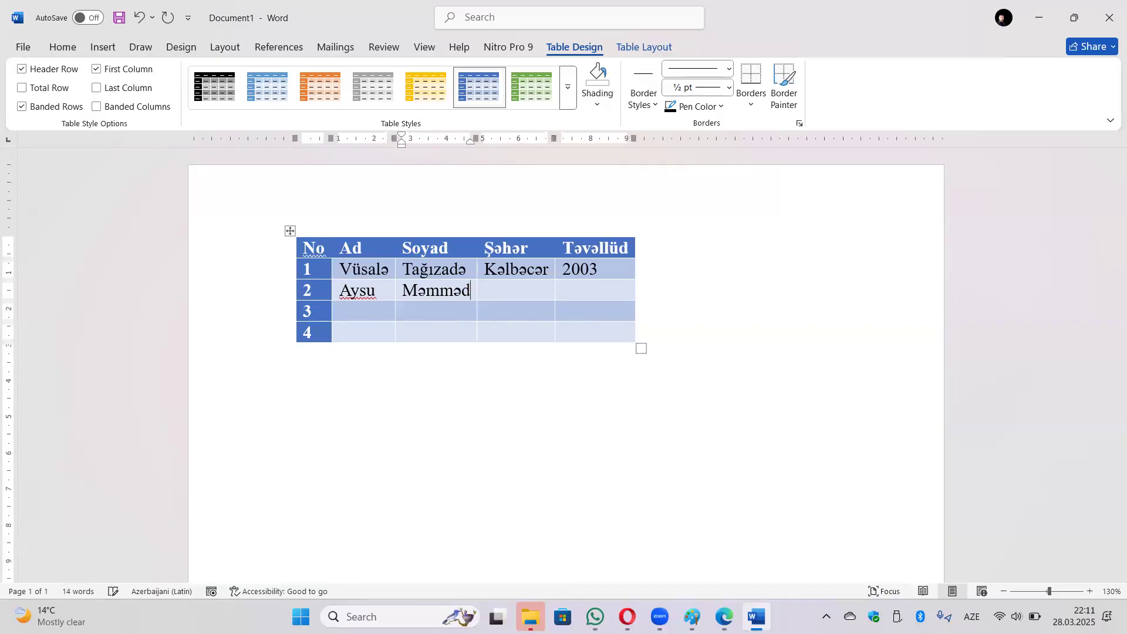
pyautogui.press('Tab')
pyautogui.write('G')
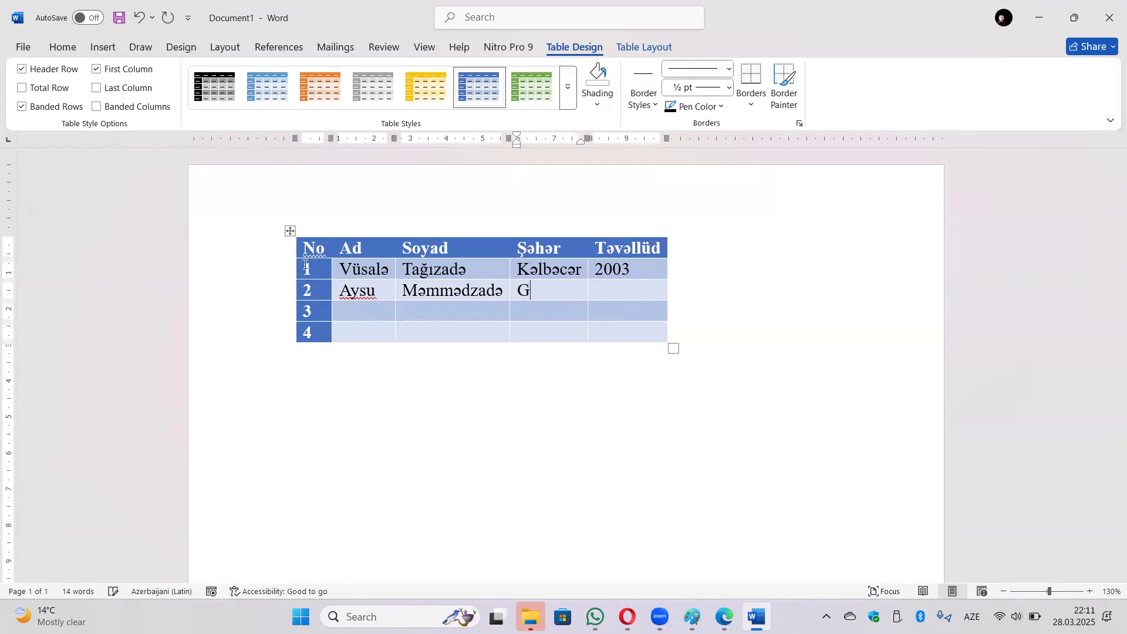
pyautogui.write('oranboy')
pyautogui.press('Tab')
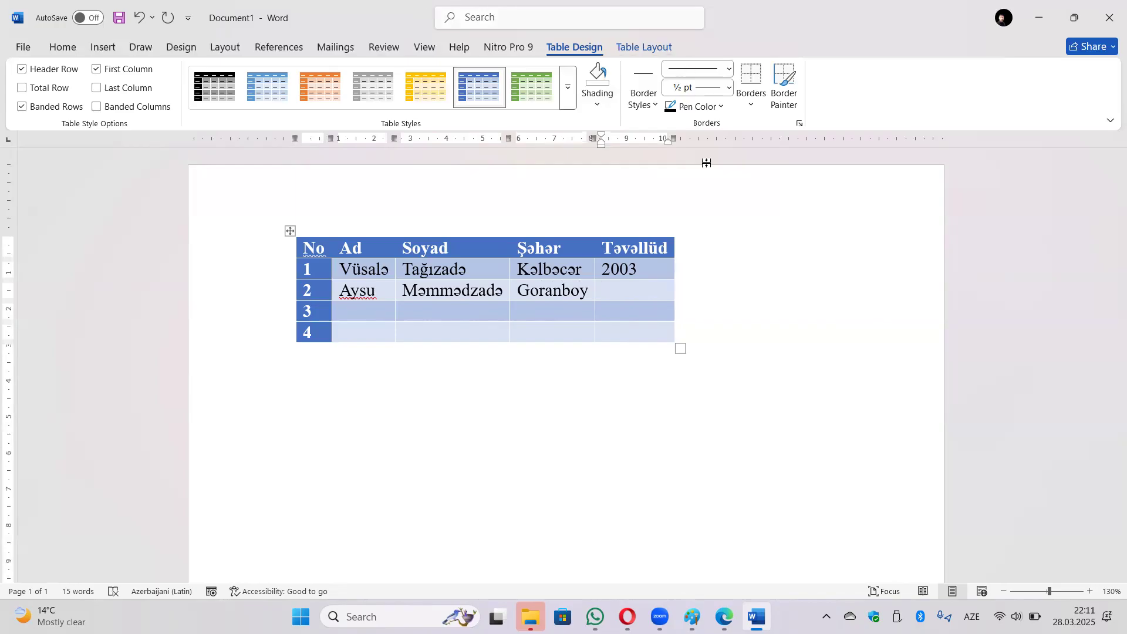
pyautogui.write('2002')
pyautogui.press('Tab')
pyautogui.press('Tab')
pyautogui.press('Tab')
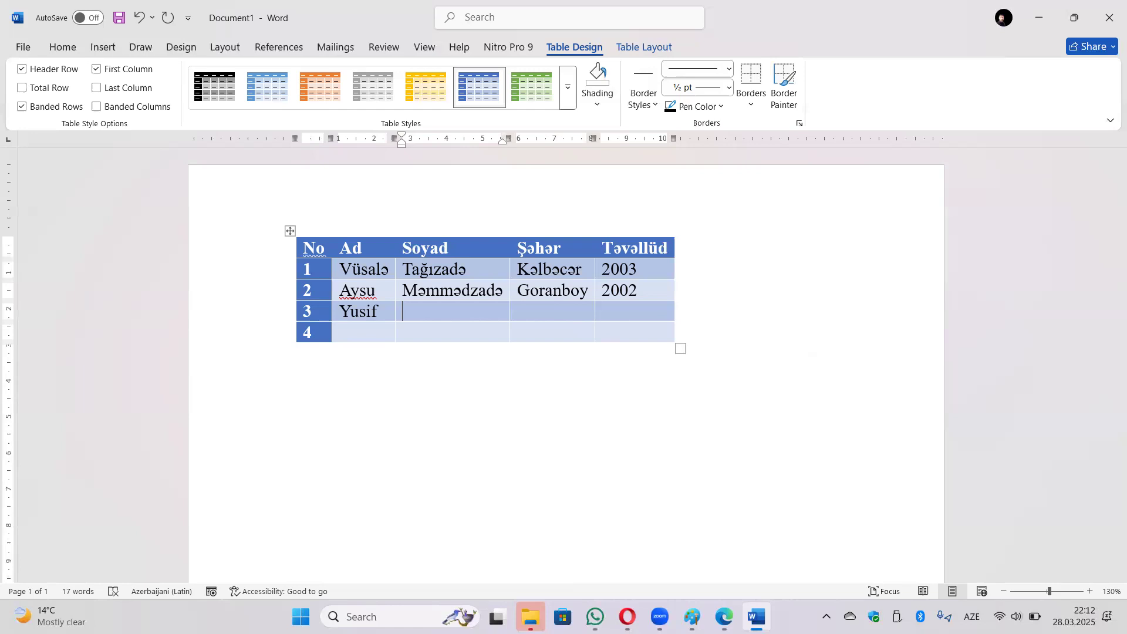
# Fill row 3 with the person's surname, city Şəmkir and birth year 2004.
pyautogui.press('Tab')
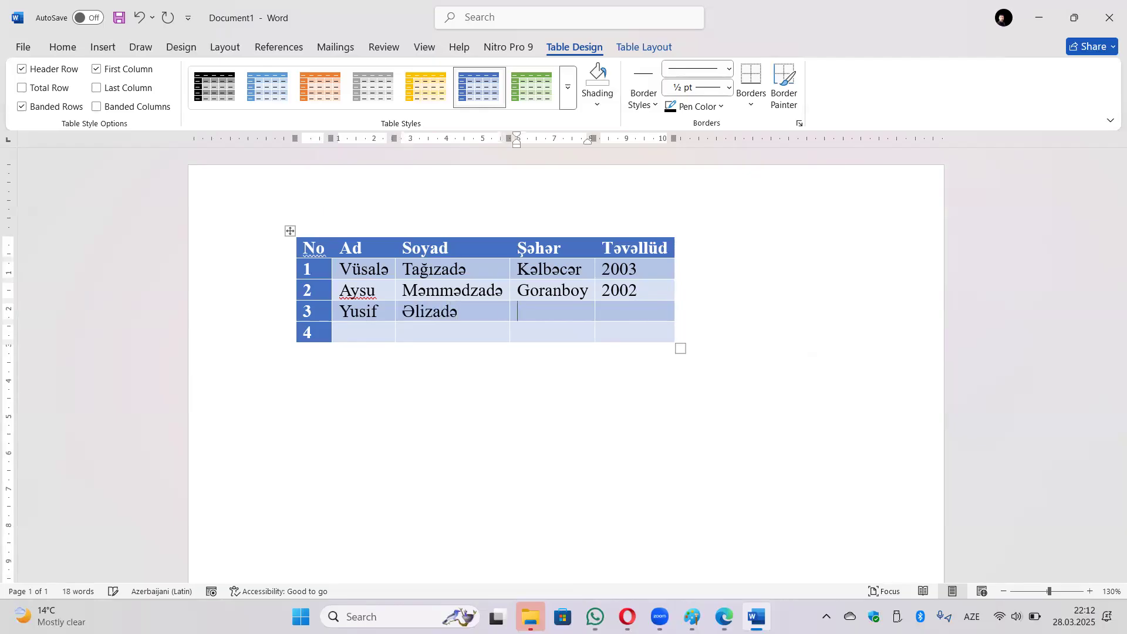
pyautogui.write('Şəmkir')
pyautogui.press('Tab')
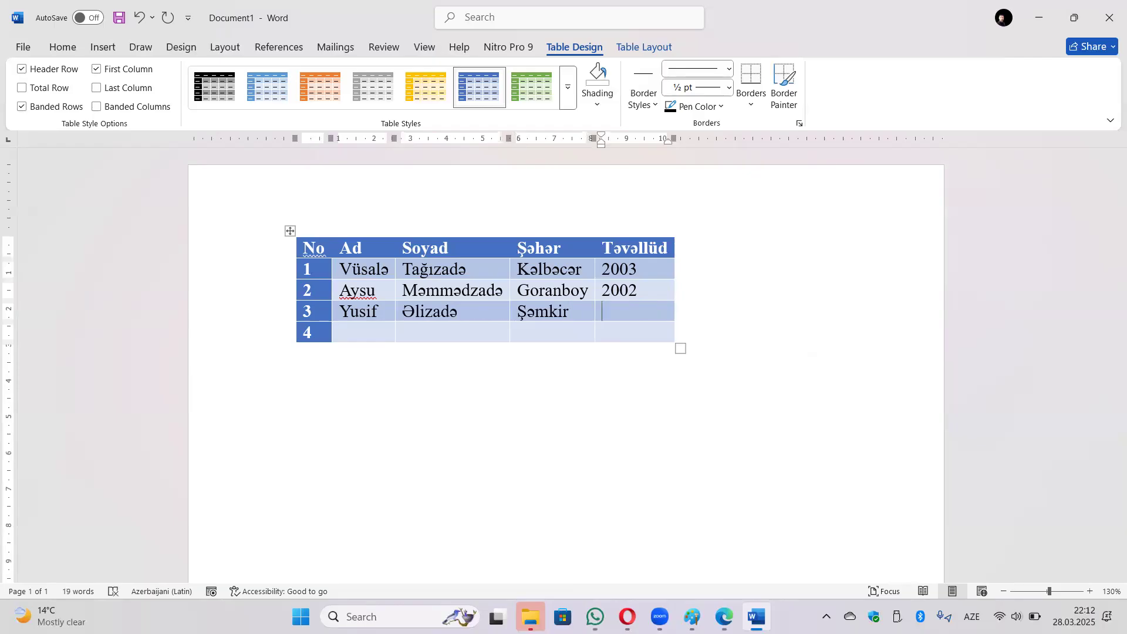
pyautogui.write('2004')
# Delete the 4 from the last row and enter '3 nəfər' in its Ad cell.
pyautogui.press('Tab')
pyautogui.press('Tab')
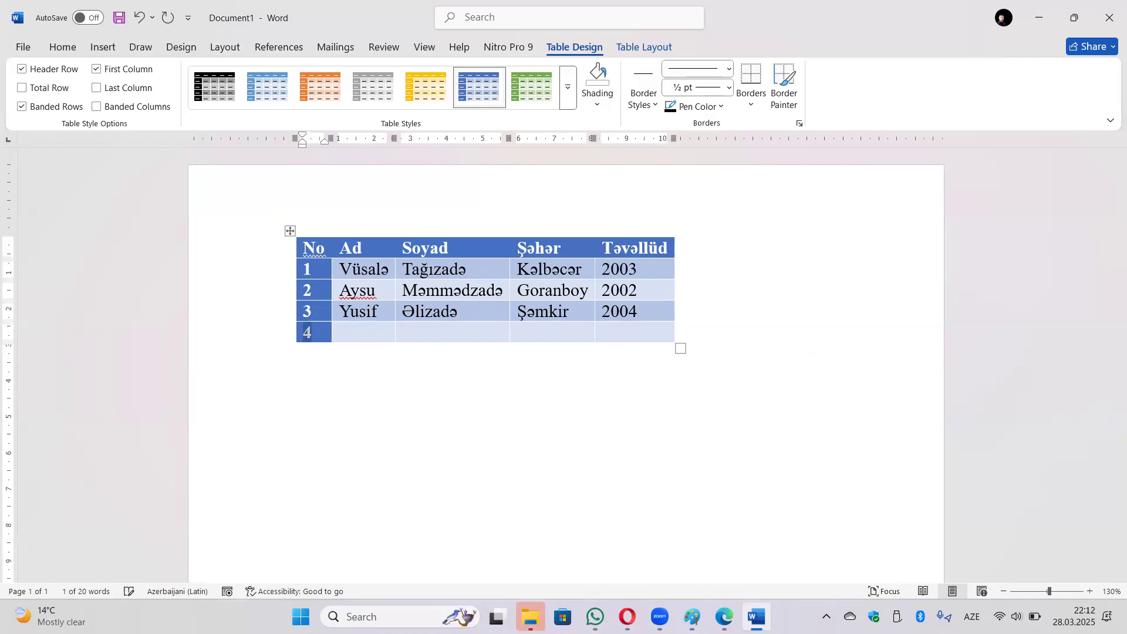
pyautogui.press('Left')
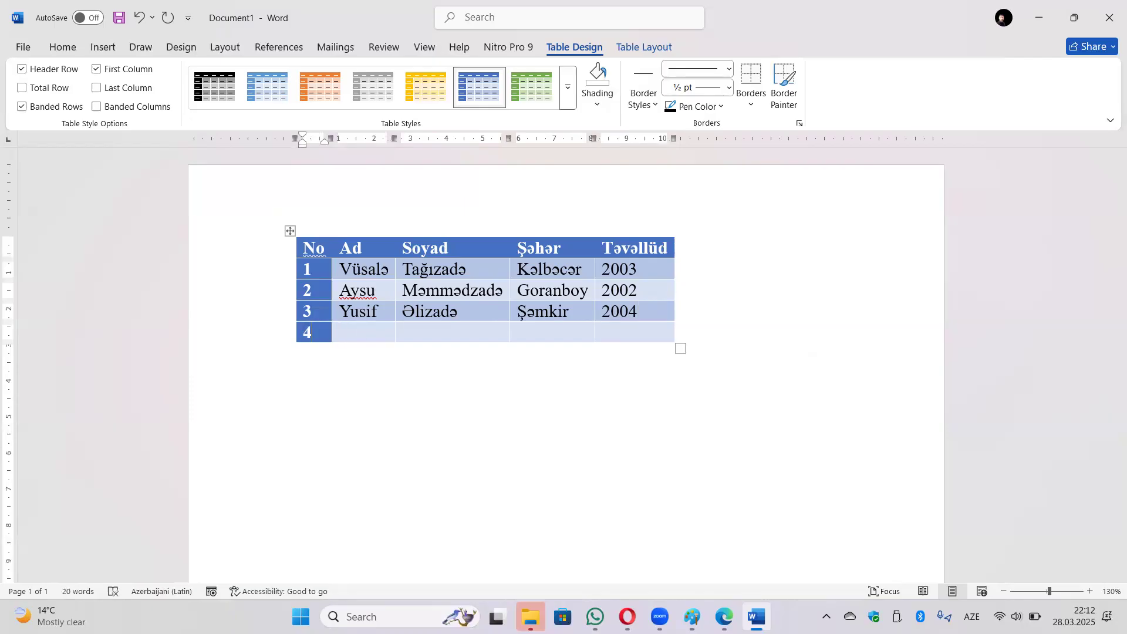
pyautogui.press('BackSpace')
pyautogui.press('Tab')
pyautogui.scroll(-5, 634, 292)
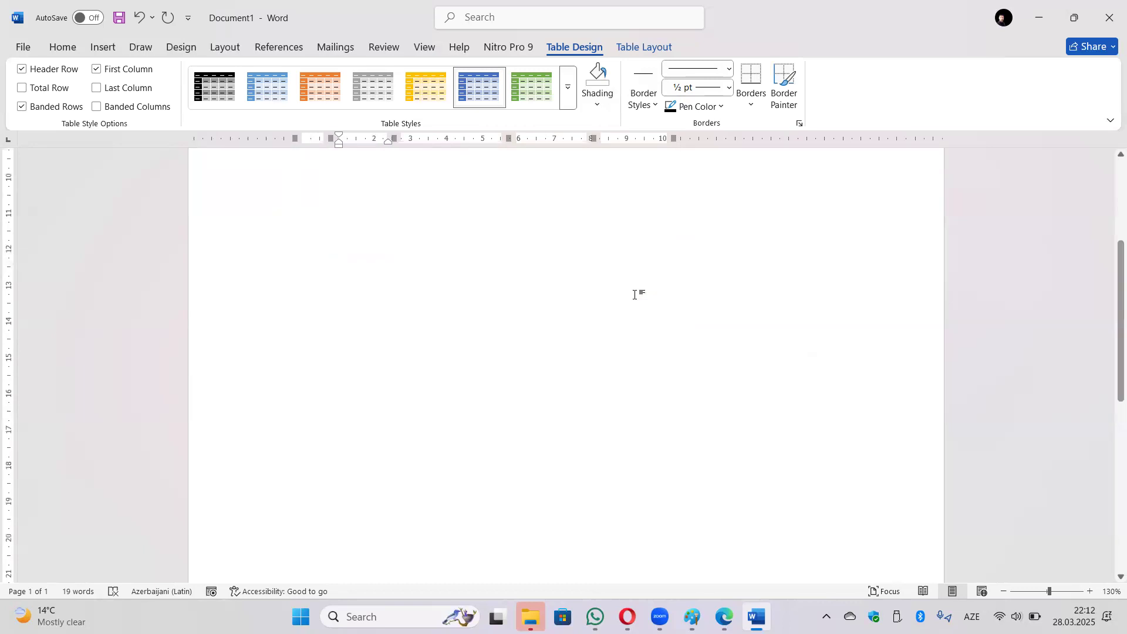
pyautogui.click(635, 291)
pyautogui.scroll(5, 614, 368)
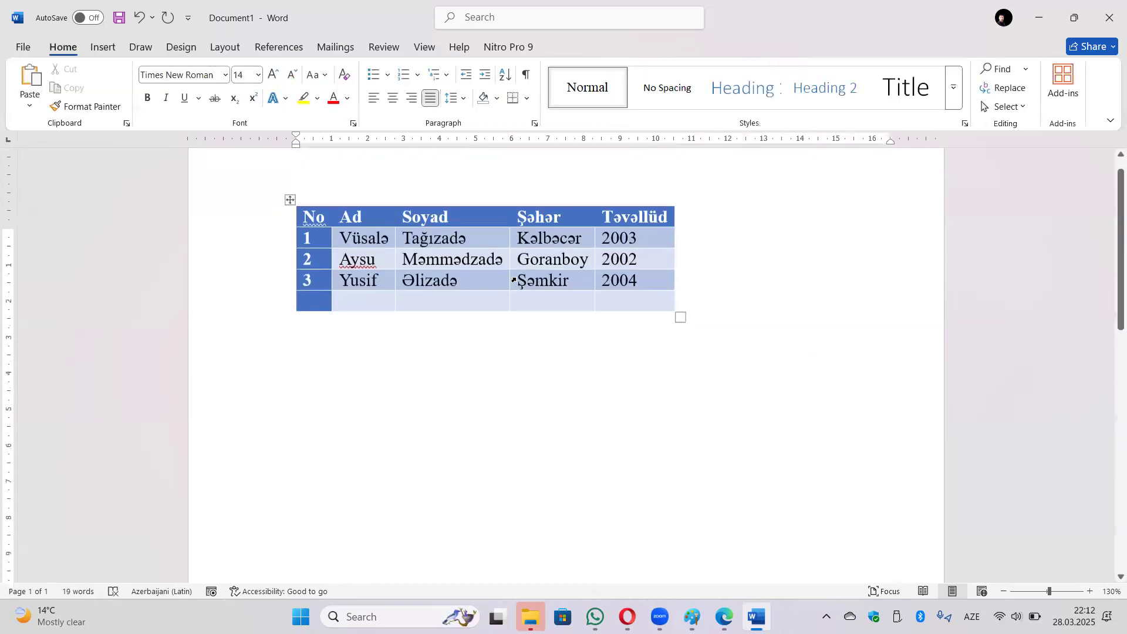
pyautogui.click(378, 321)
pyautogui.write('3nəfər')
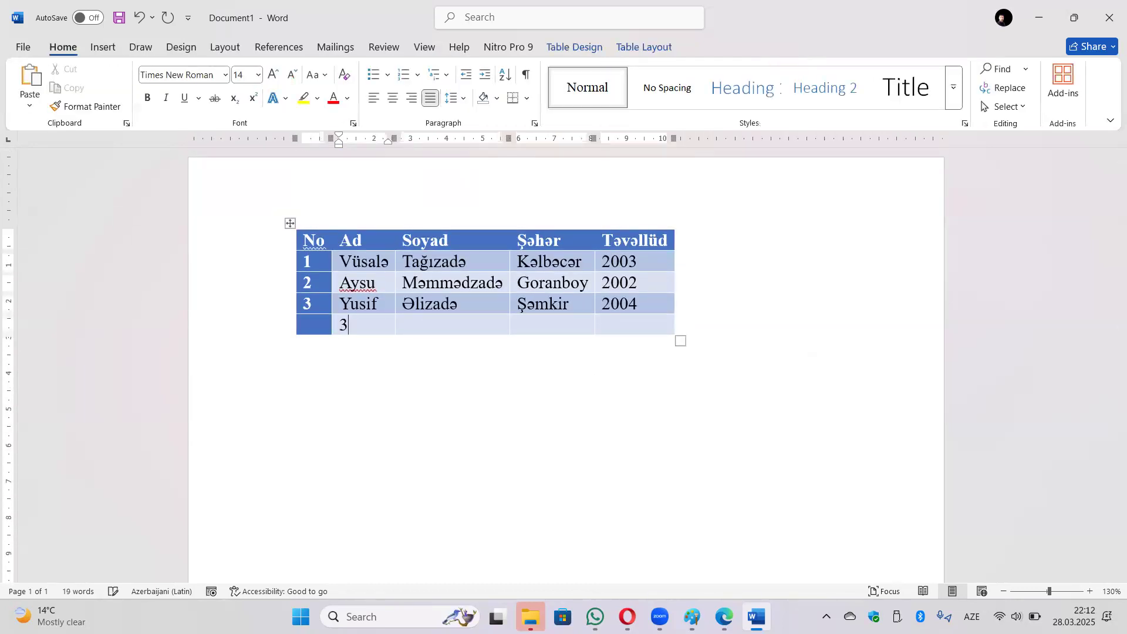
pyautogui.press('Left')
pyautogui.press('Left')
pyautogui.press('Left')
pyautogui.press('Left')
pyautogui.press('Left')
pyautogui.press('Right')
pyautogui.press('Right')
pyautogui.press('Right')
pyautogui.press('Right')
pyautogui.press('Right')
pyautogui.press('Right')
pyautogui.press('Right')
pyautogui.press('Right')
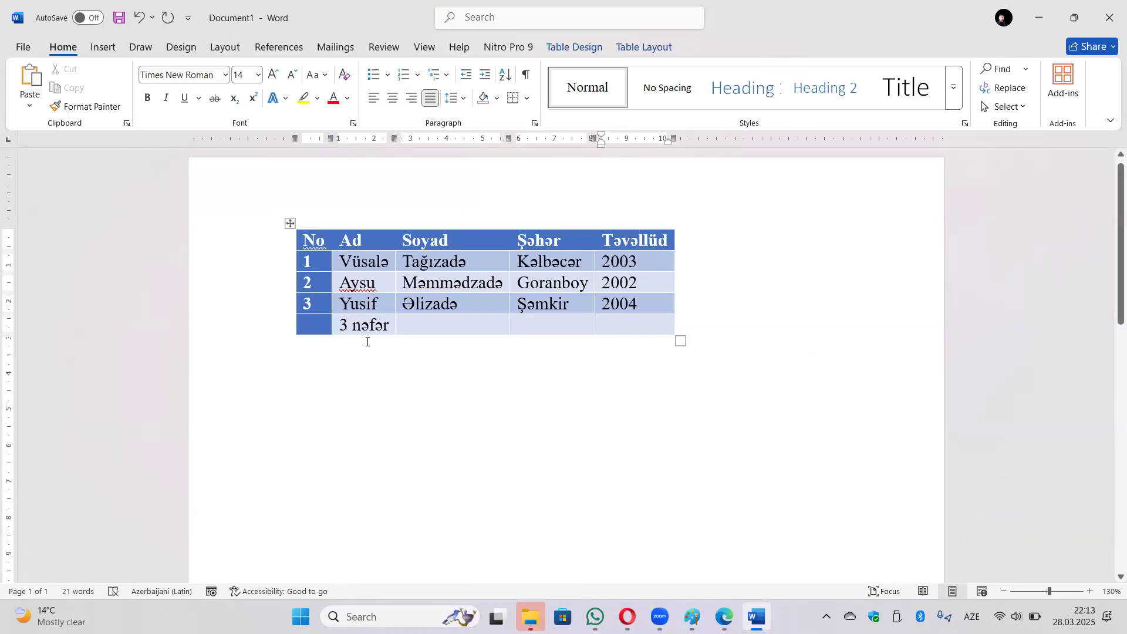
# Uncheck Header Row, First Column and Banded Rows in the table's style options.
pyautogui.click(539, 261)
pyautogui.click(564, 46)
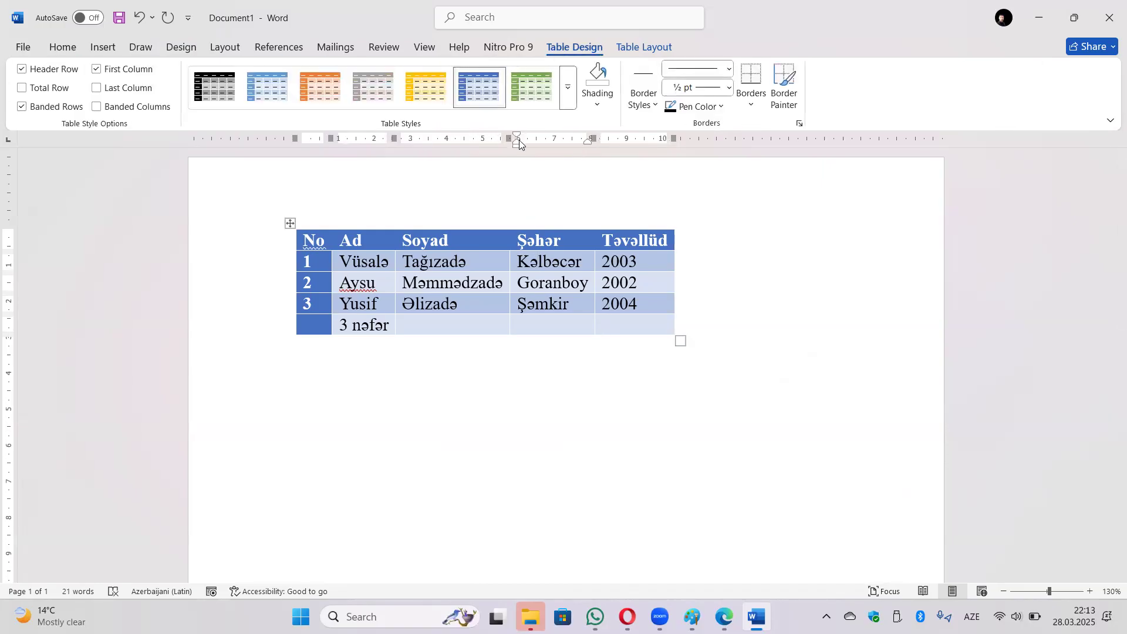
pyautogui.click(41, 71)
pyautogui.click(97, 70)
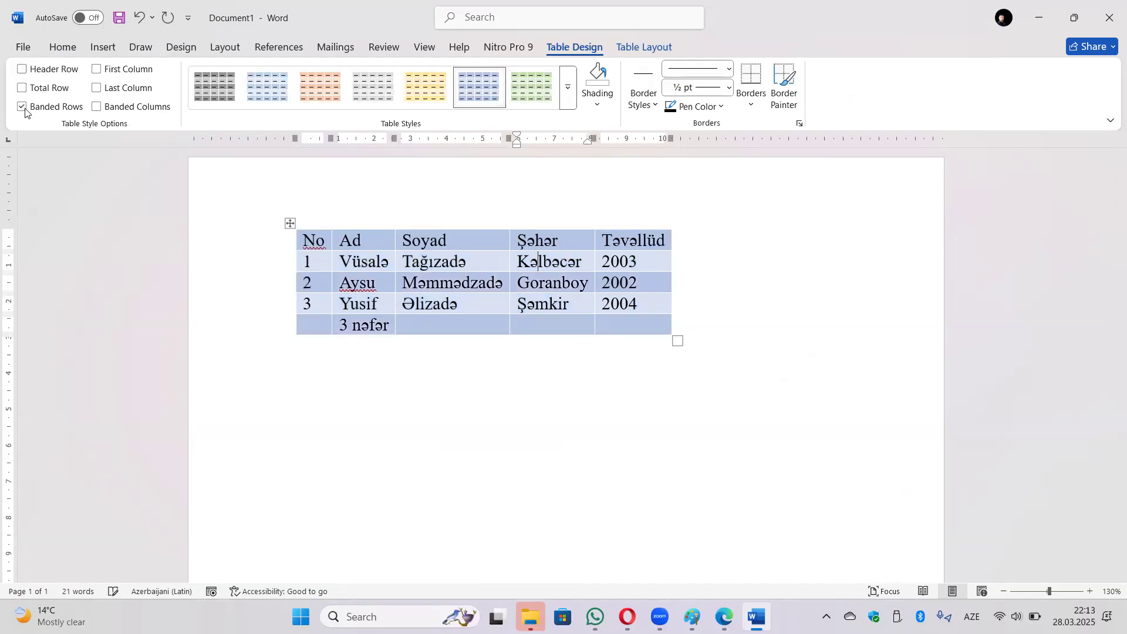
pyautogui.click(23, 107)
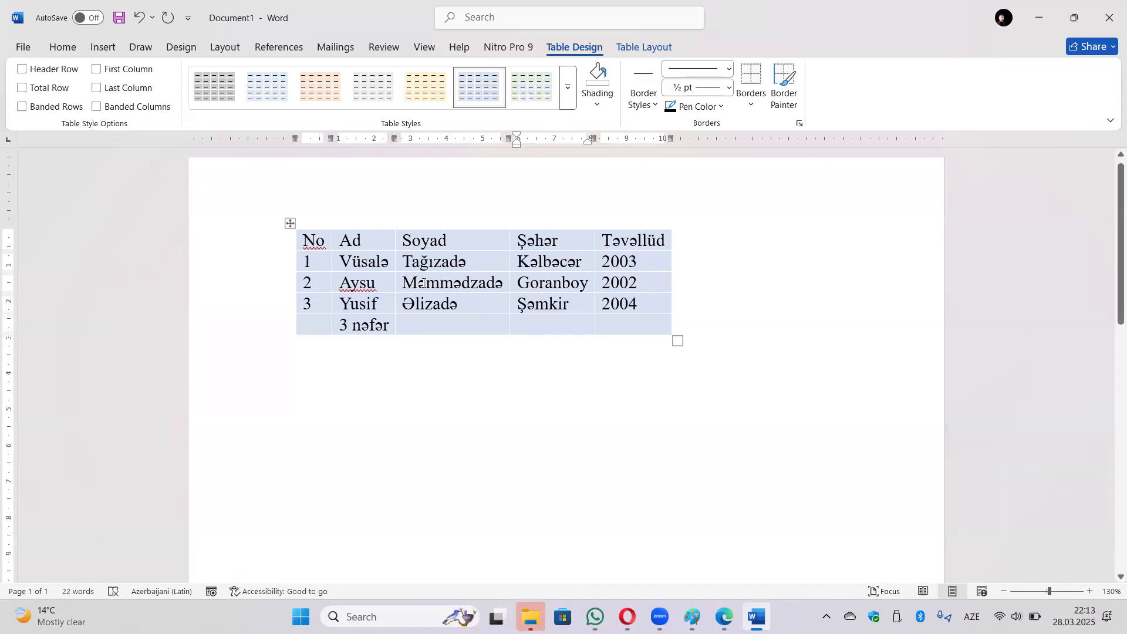
# Re-enable Header Row and First Column, then try and remove Total Row and Last Column.
pyautogui.click(22, 70)
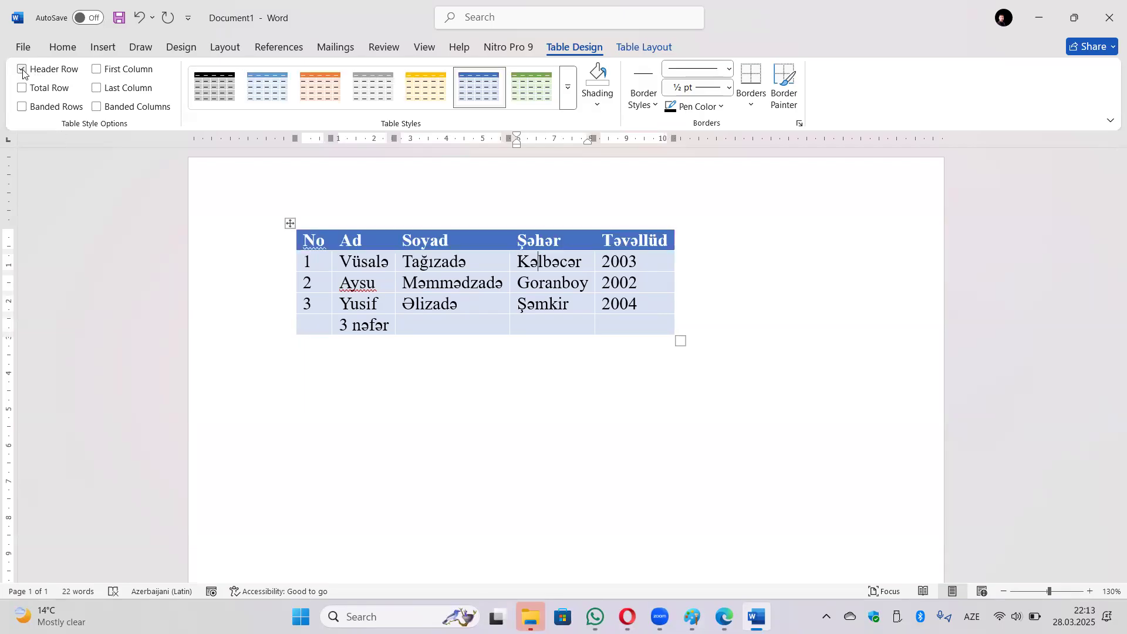
pyautogui.click(97, 69)
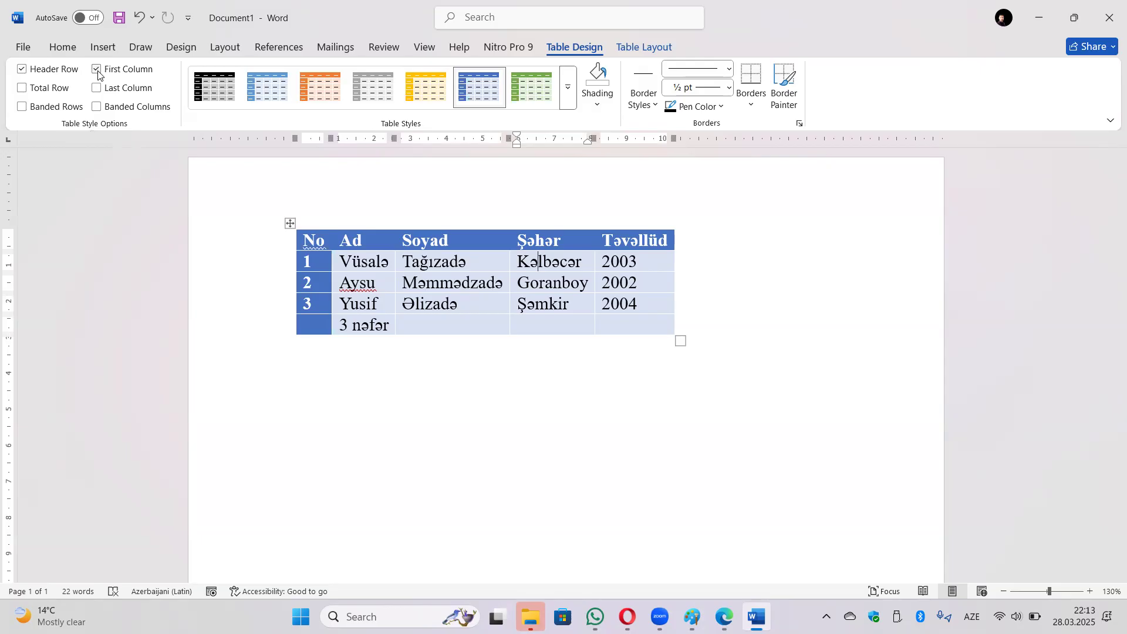
pyautogui.click(49, 89)
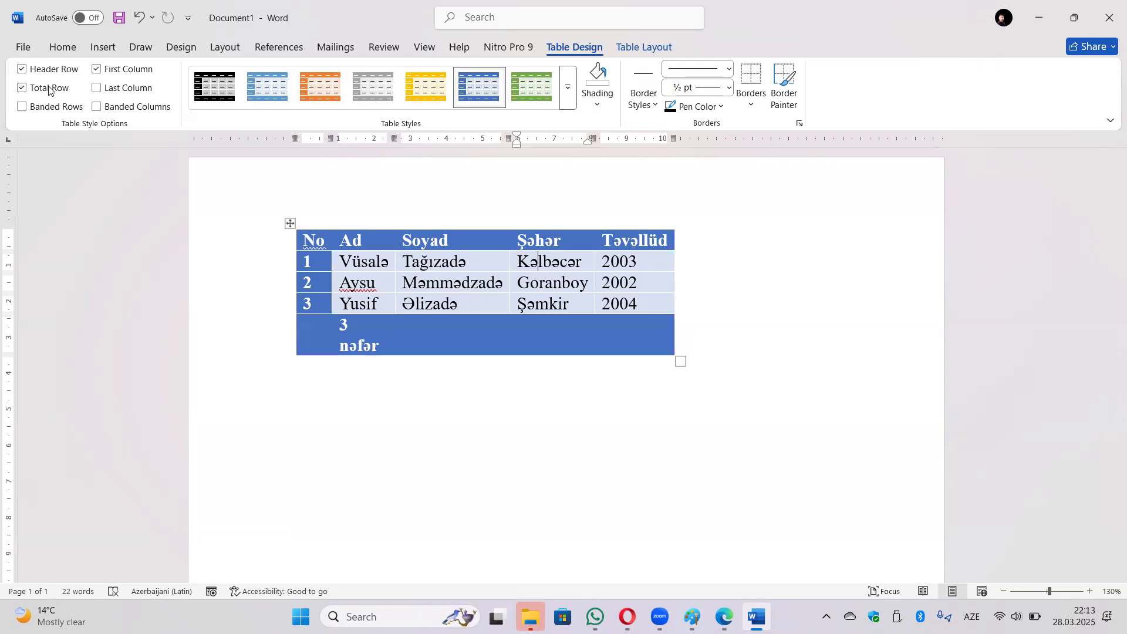
pyautogui.click(97, 89)
pyautogui.click(98, 88)
pyautogui.click(38, 88)
# Turn Header Row and First Column off again, trying and removing banded rows and columns.
pyautogui.click(78, 70)
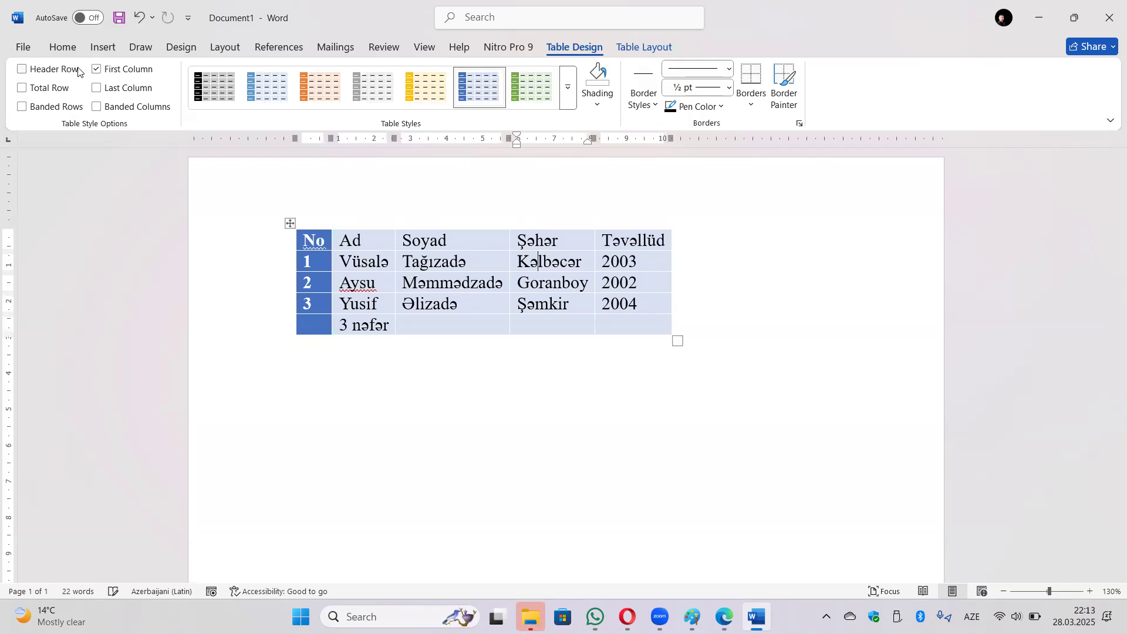
pyautogui.click(101, 70)
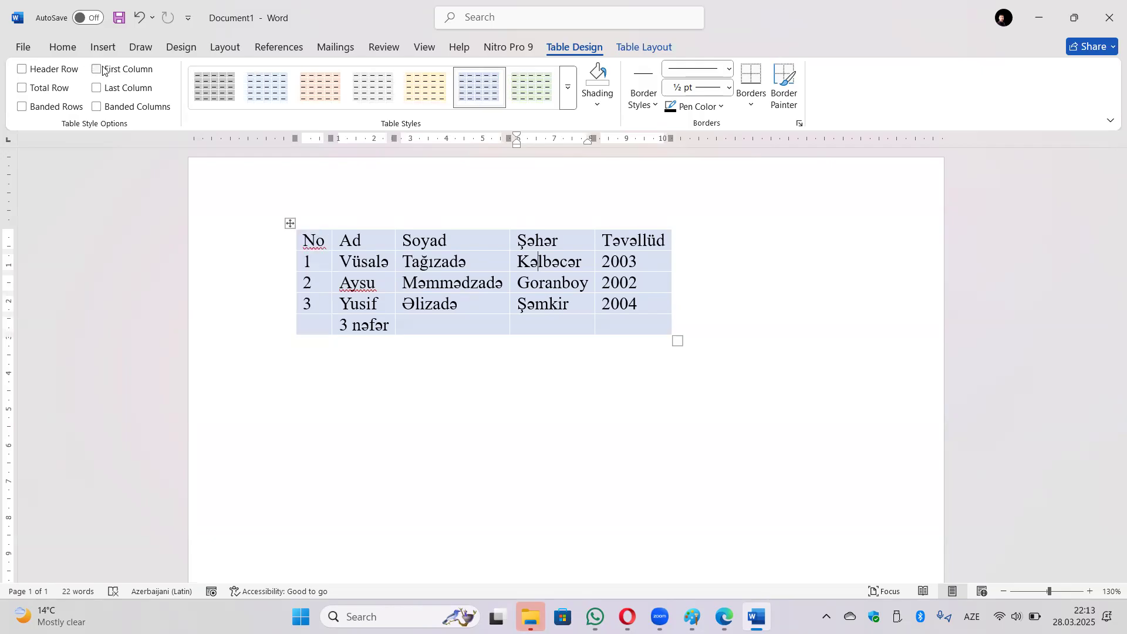
pyautogui.click(31, 113)
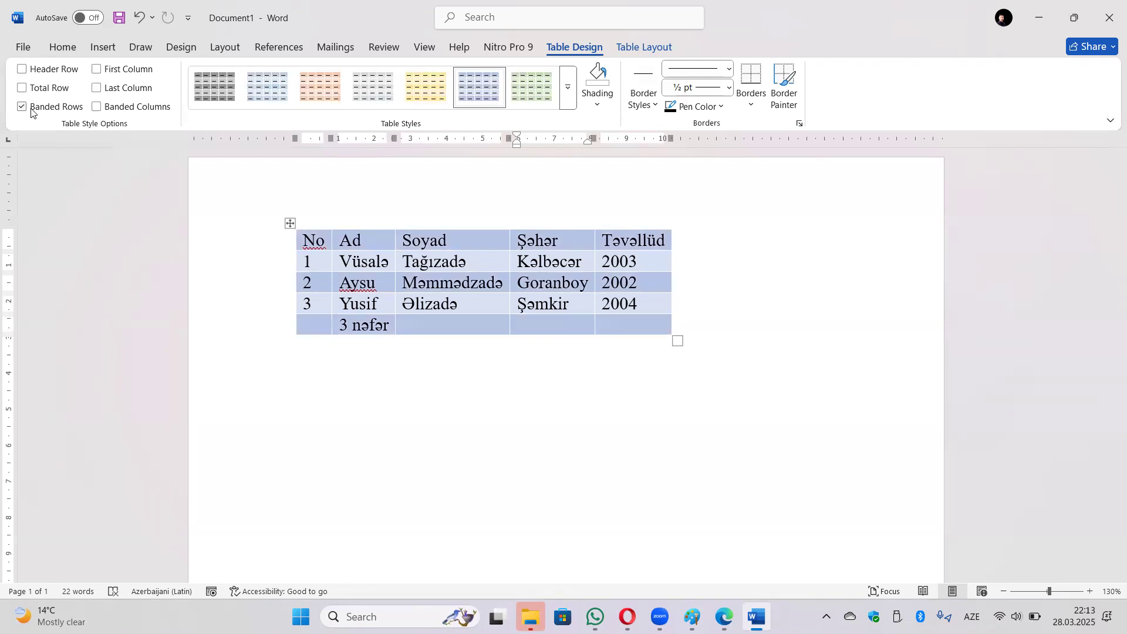
pyautogui.click(31, 110)
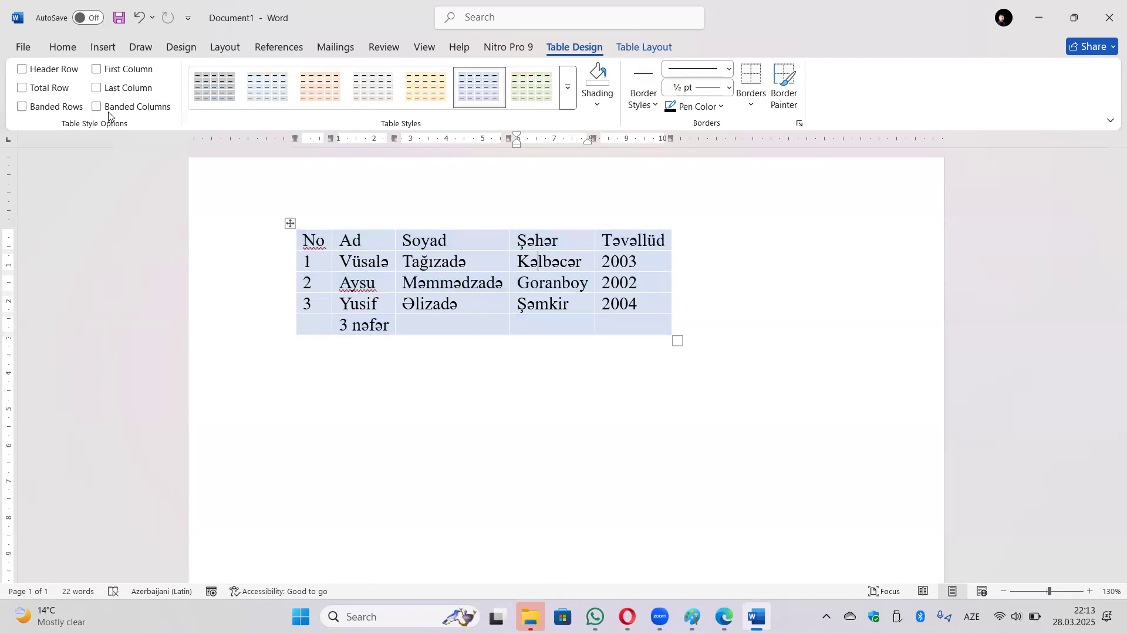
pyautogui.click(109, 111)
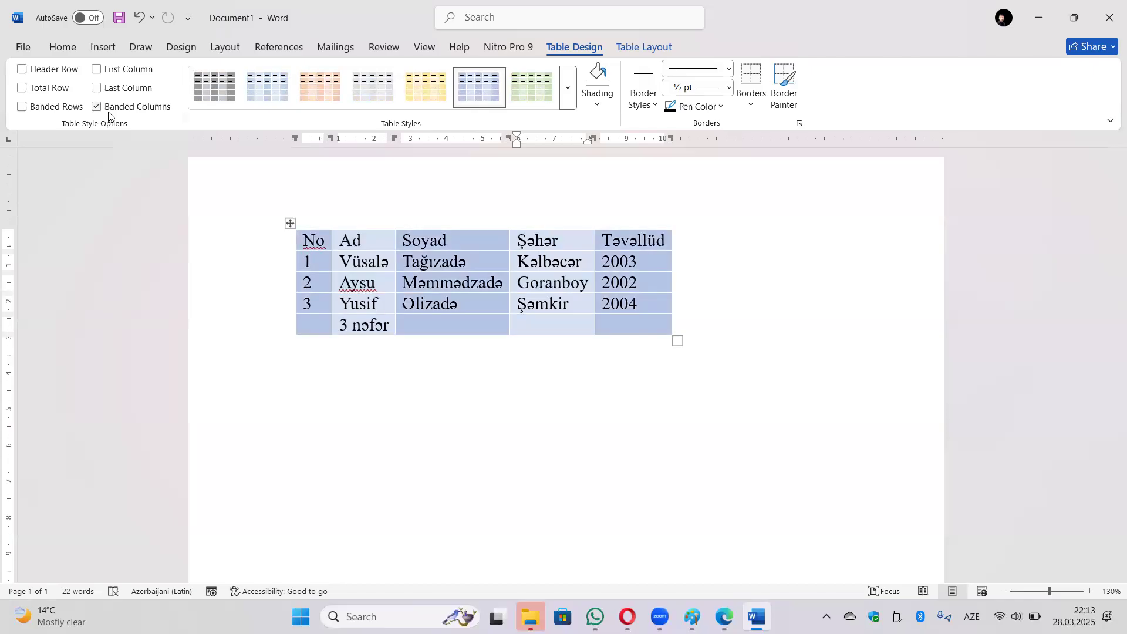
pyautogui.click(108, 112)
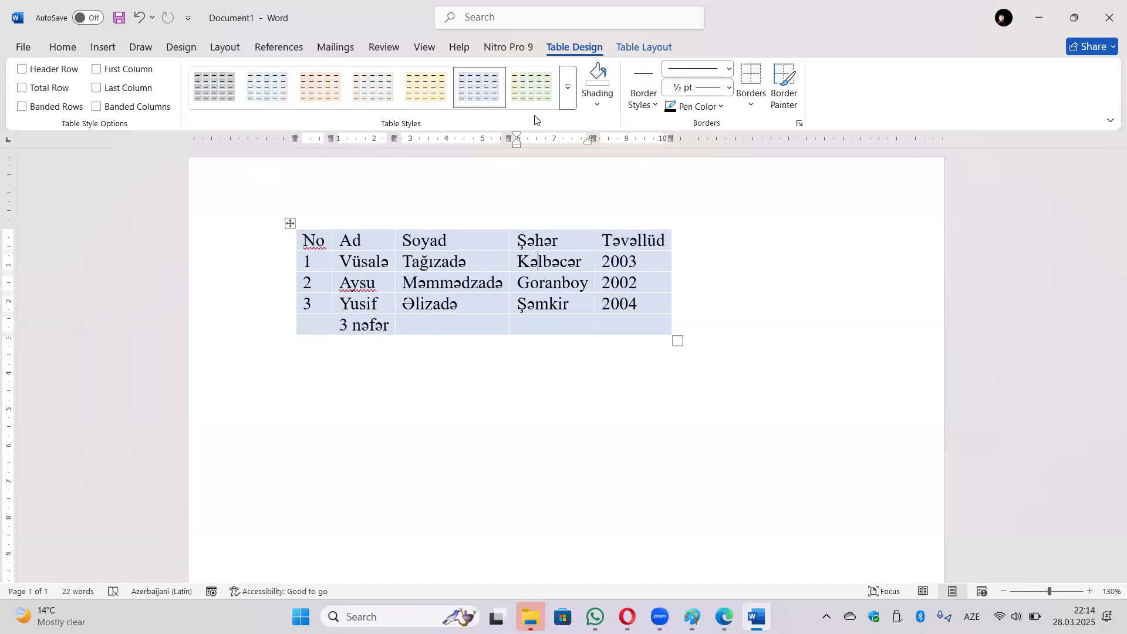
# Apply the yellow grid table style with every Table Style Option switched on.
pyautogui.click(568, 87)
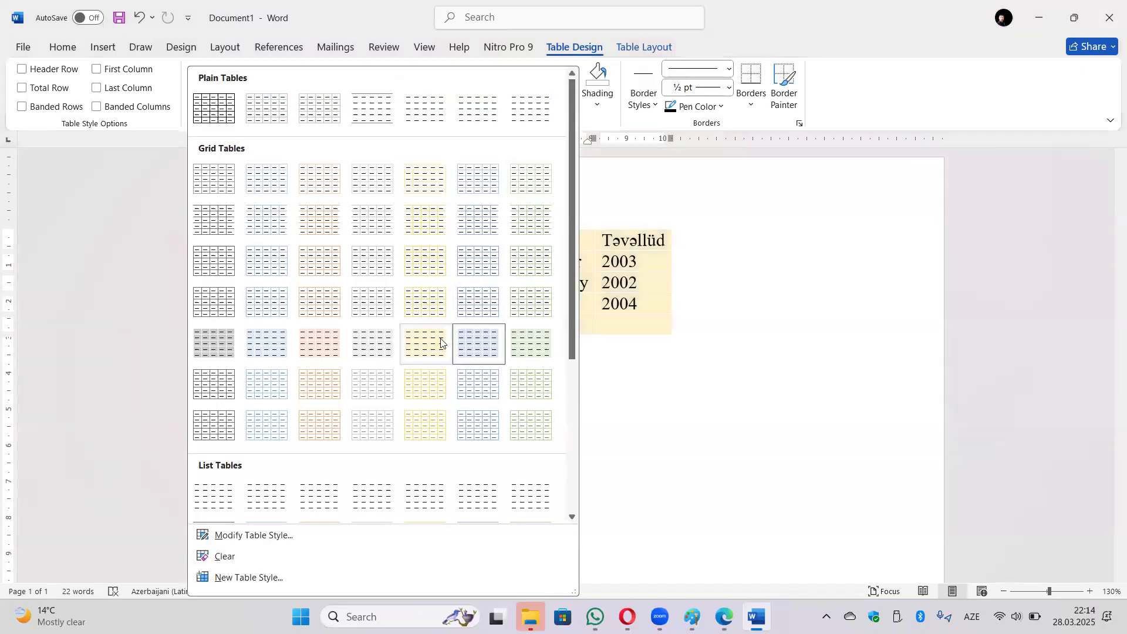
pyautogui.click(441, 343)
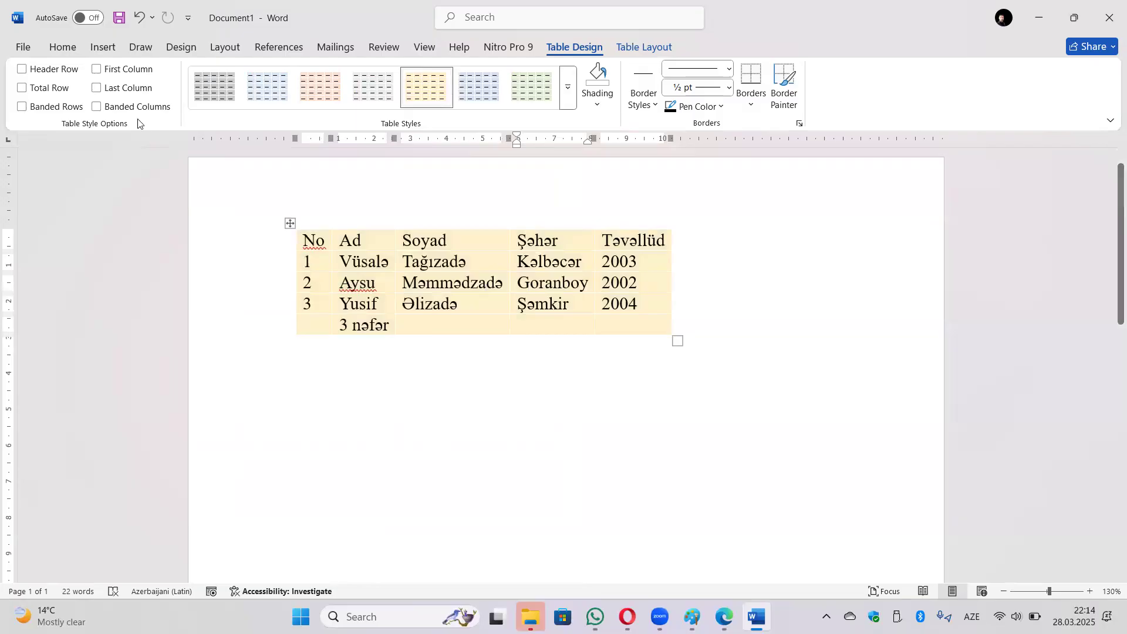
pyautogui.click(24, 69)
pyautogui.click(96, 69)
pyautogui.click(23, 107)
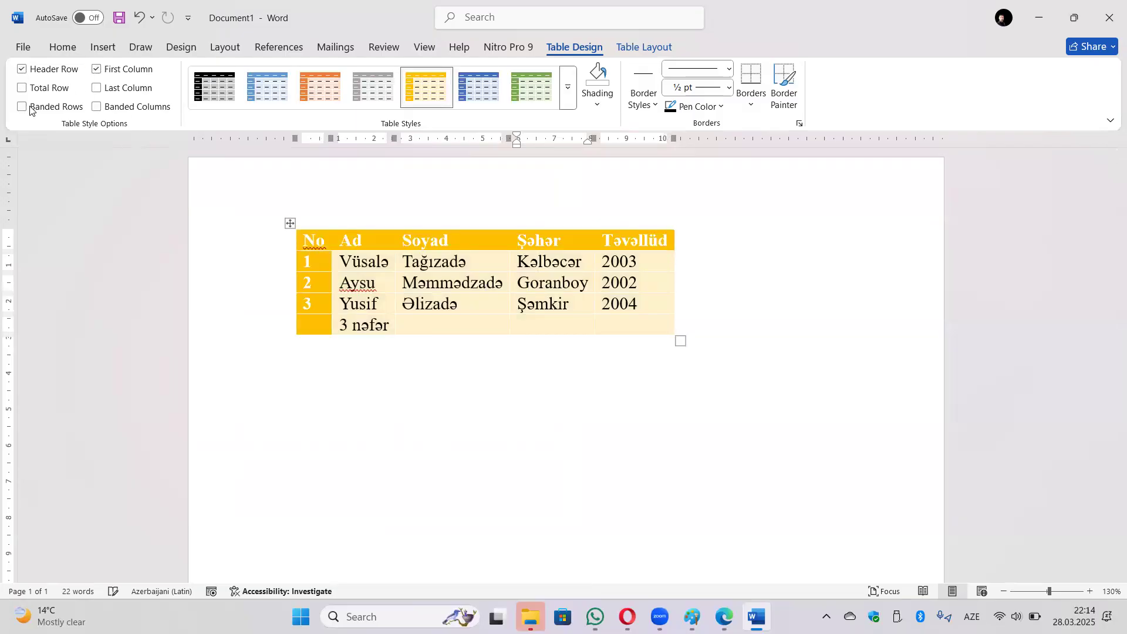
pyautogui.click(96, 107)
pyautogui.click(97, 88)
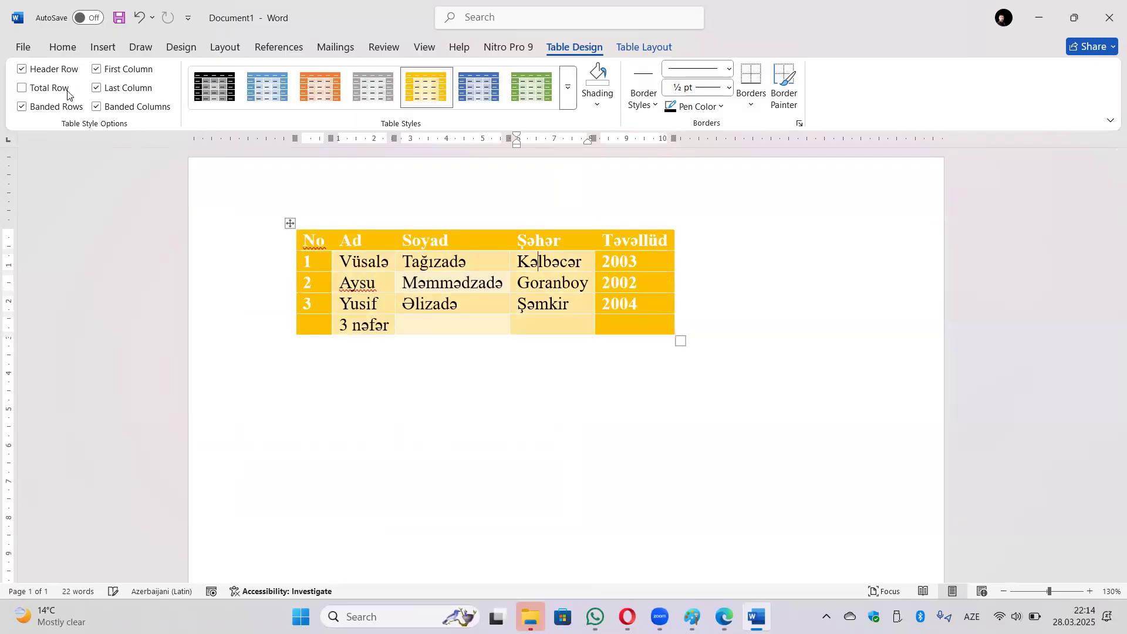
pyautogui.click(34, 91)
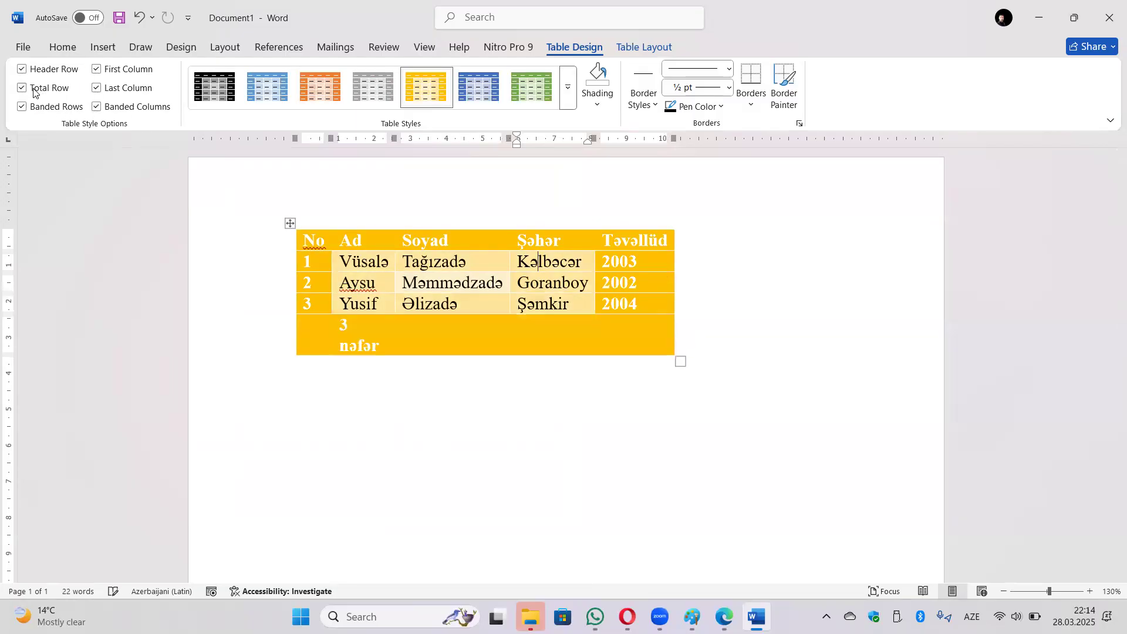
# Restyle the table in blue, browsing cell and table shading colours without applying any.
pyautogui.click(311, 91)
pyautogui.click(274, 91)
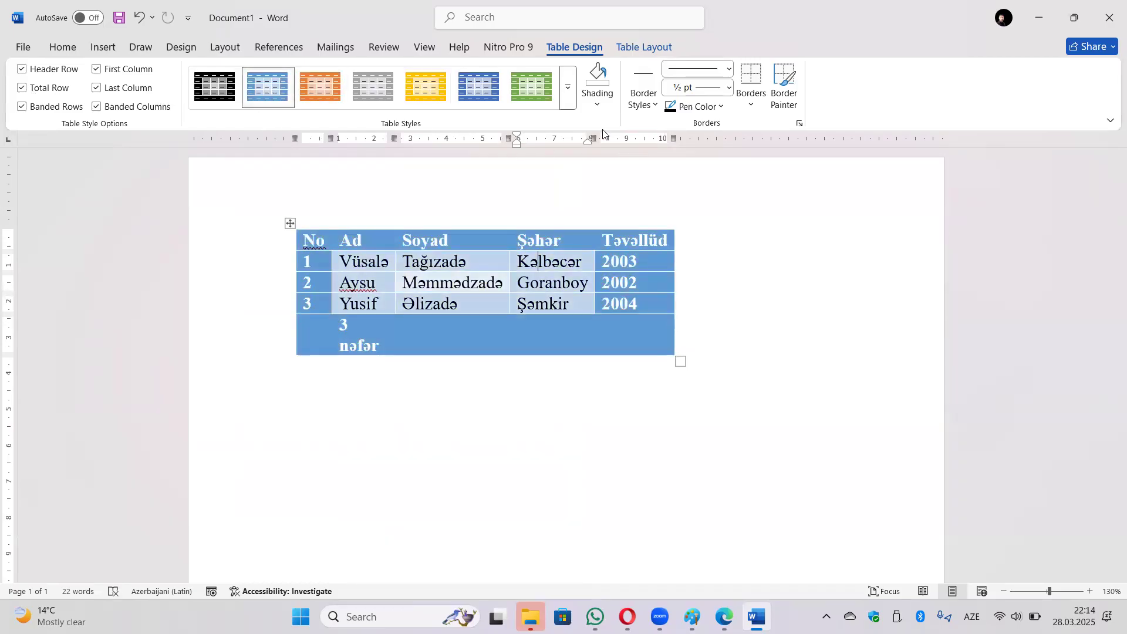
pyautogui.click(603, 101)
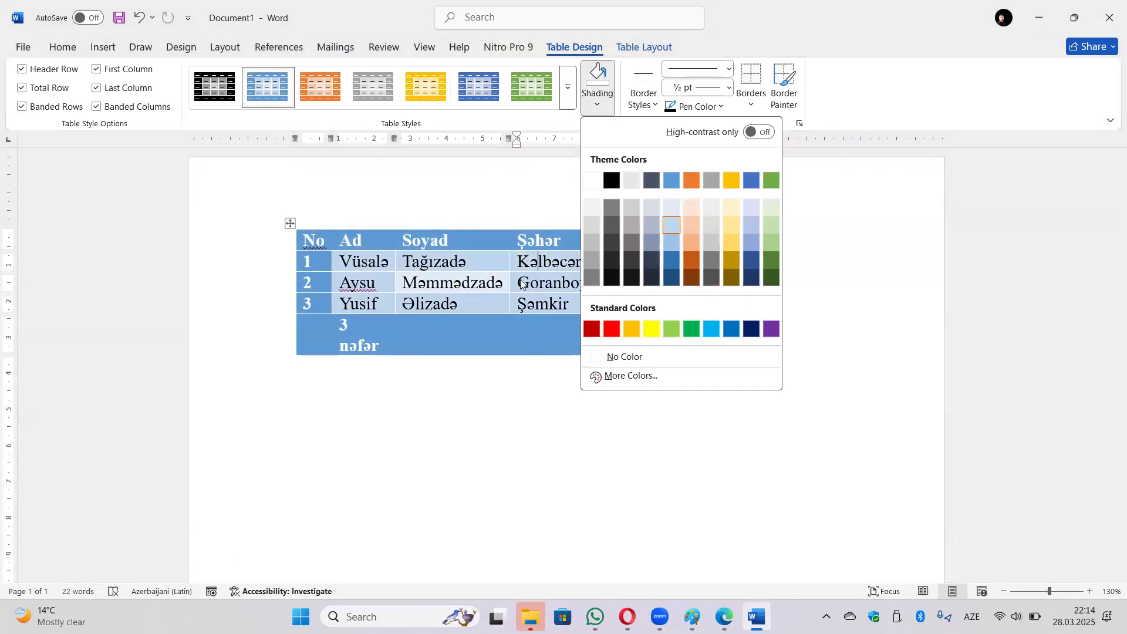
pyautogui.click(510, 202)
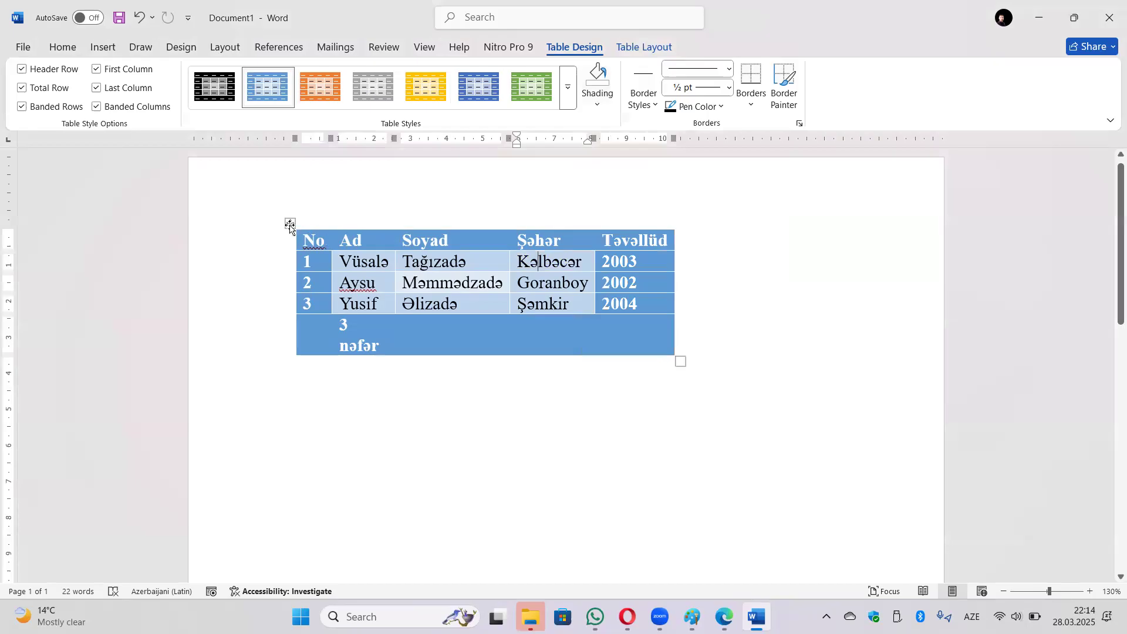
pyautogui.click(290, 223)
pyautogui.click(597, 106)
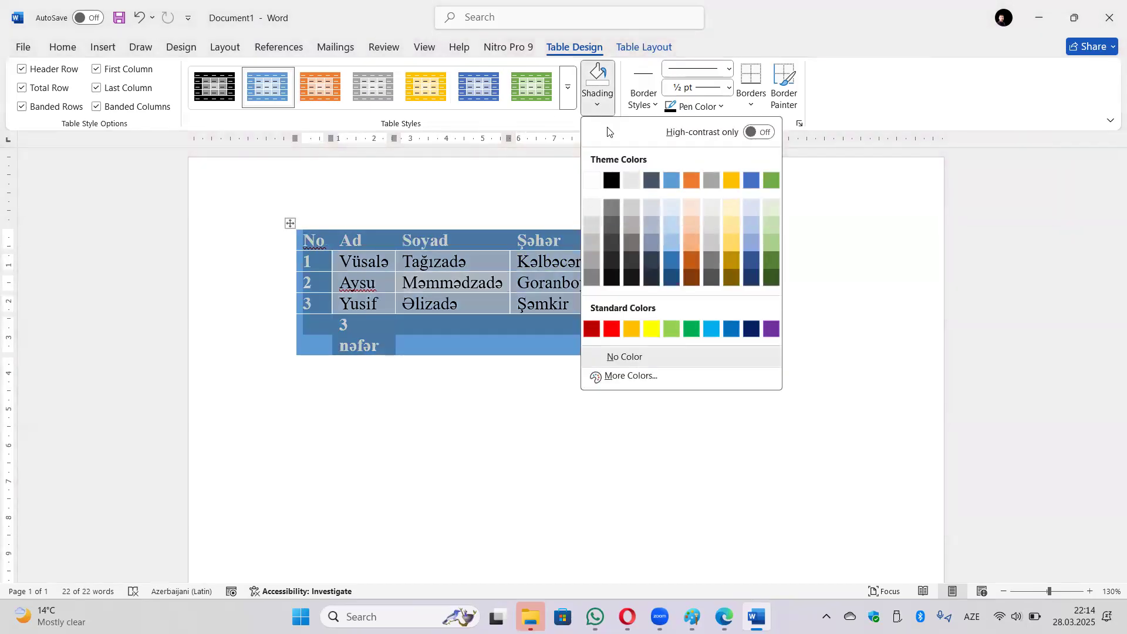
pyautogui.click(824, 218)
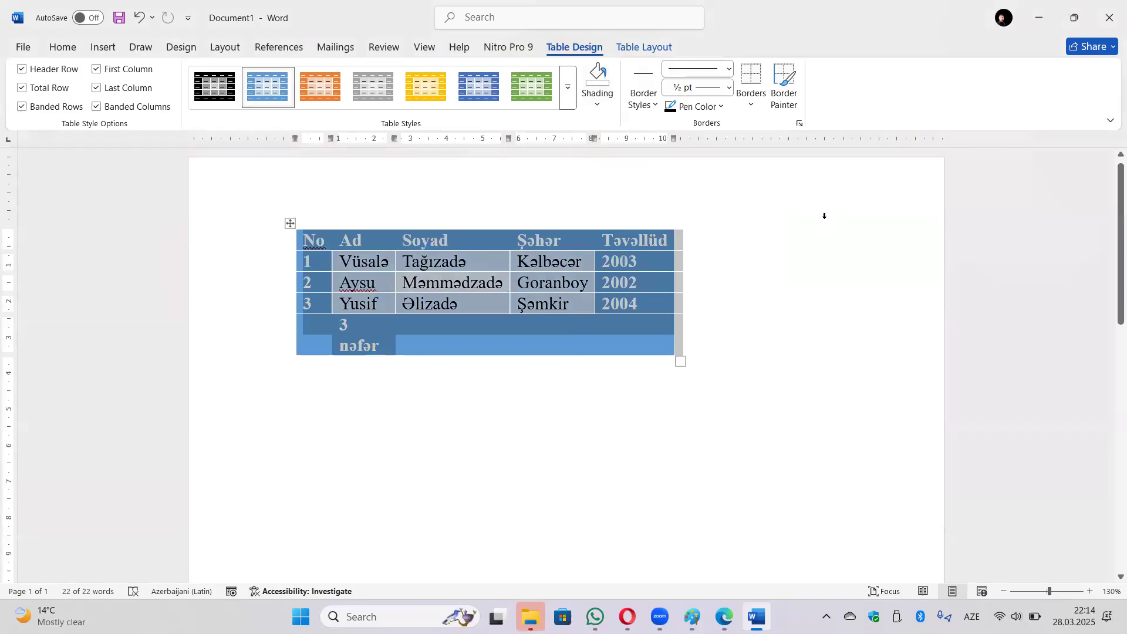
pyautogui.click(762, 272)
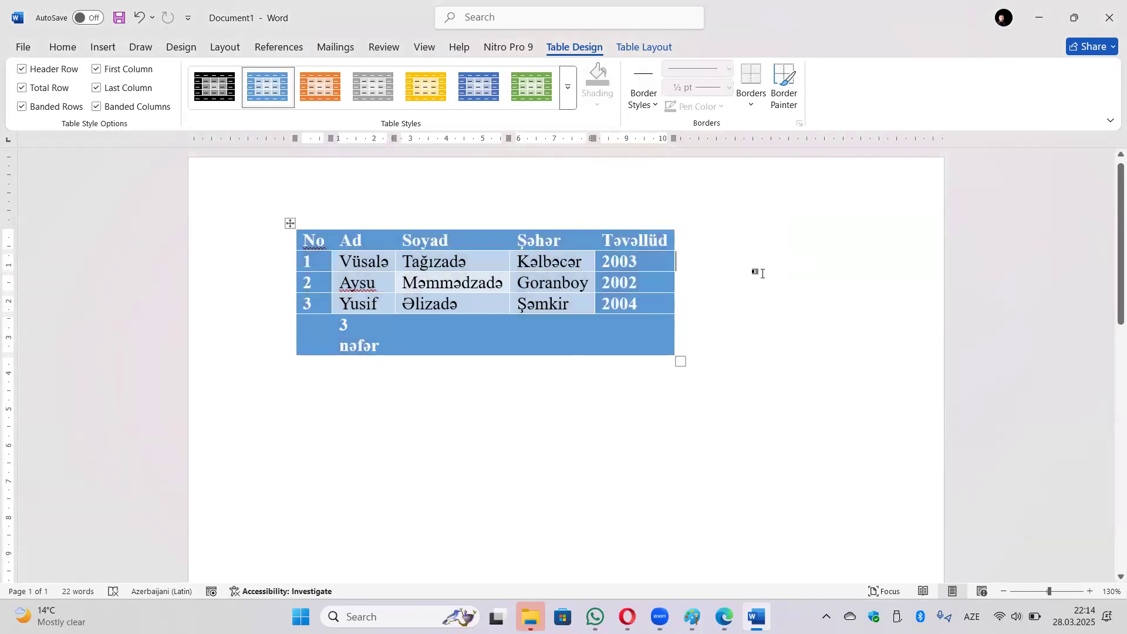
pyautogui.click(365, 211)
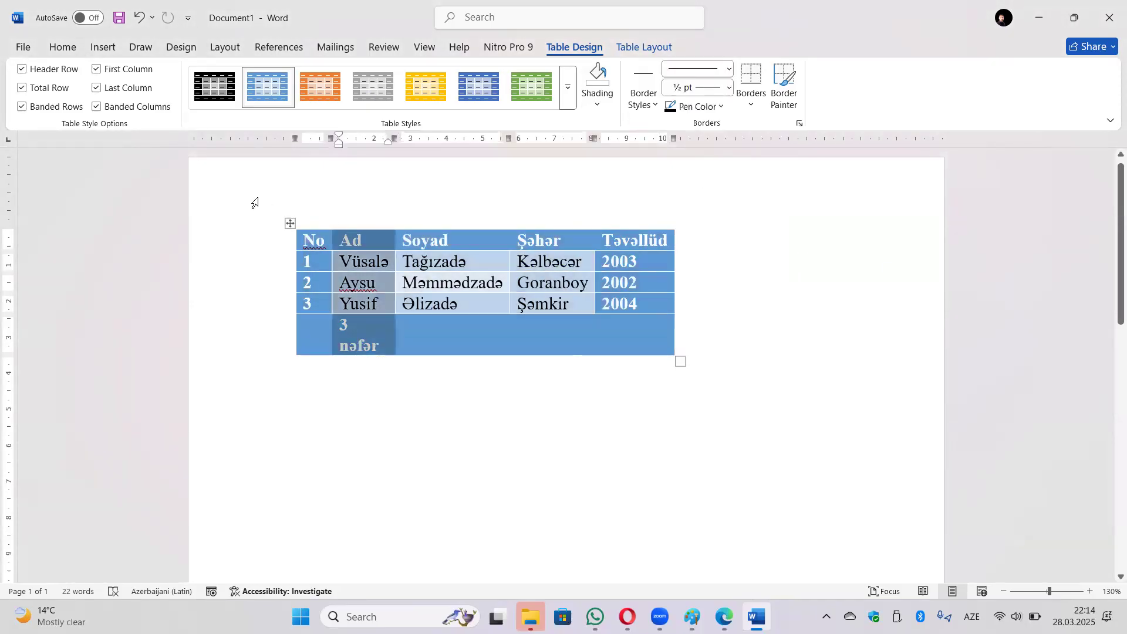
# Undo four formatting changes, turn off banded rows and columns, and apply the blue style.
pyautogui.click(140, 21)
pyautogui.click(139, 22)
pyautogui.click(140, 22)
pyautogui.click(140, 21)
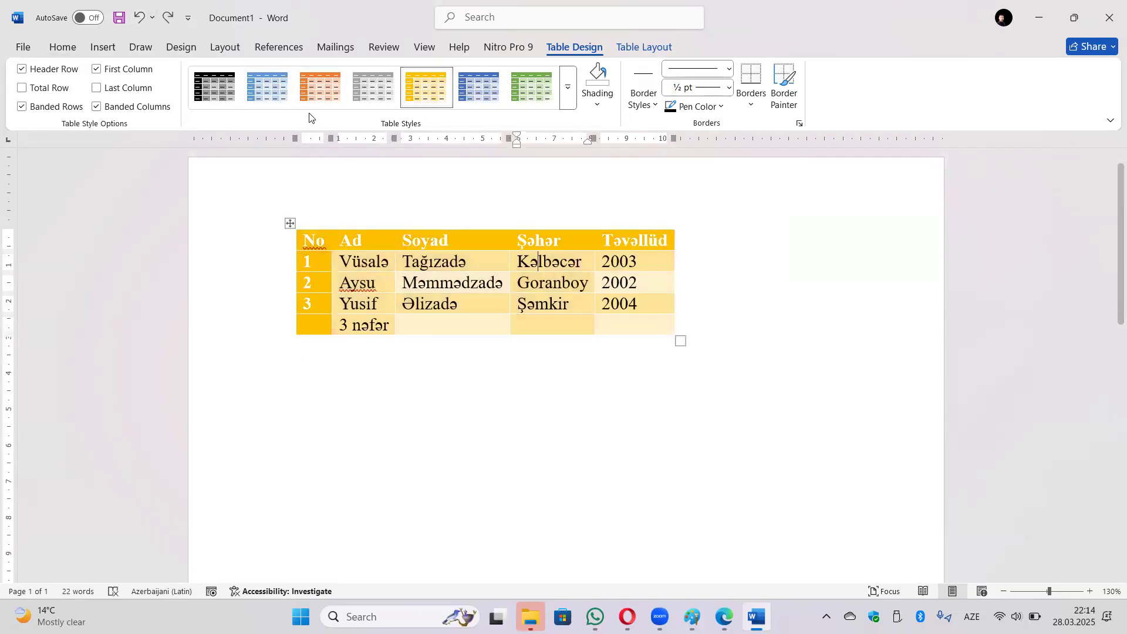
pyautogui.click(61, 107)
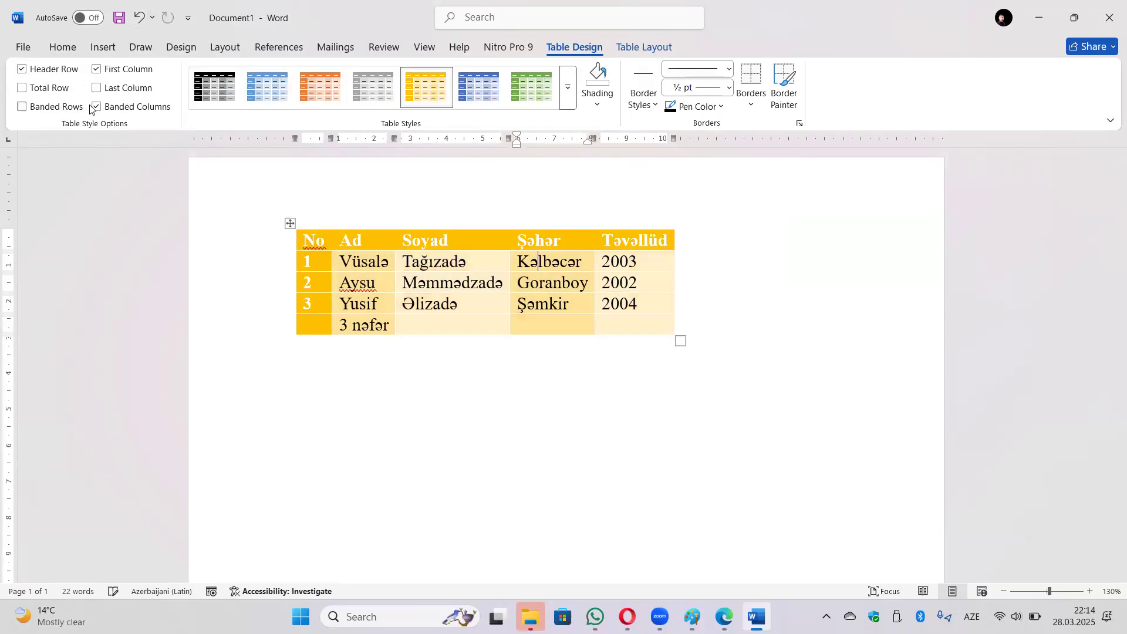
pyautogui.click(96, 107)
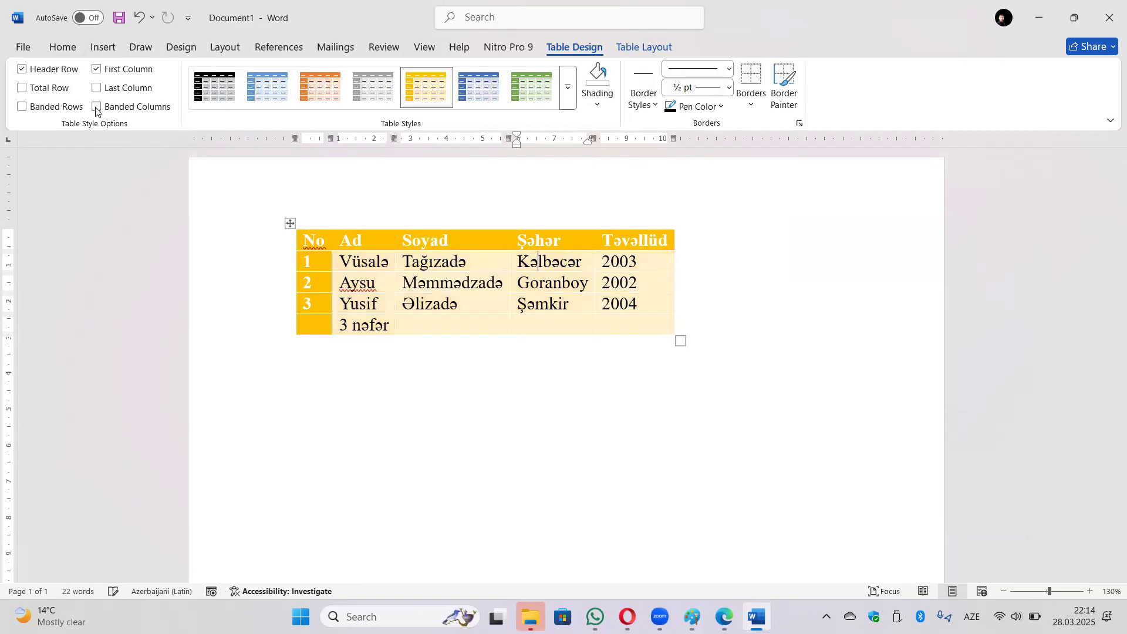
pyautogui.click(479, 87)
pyautogui.click(724, 304)
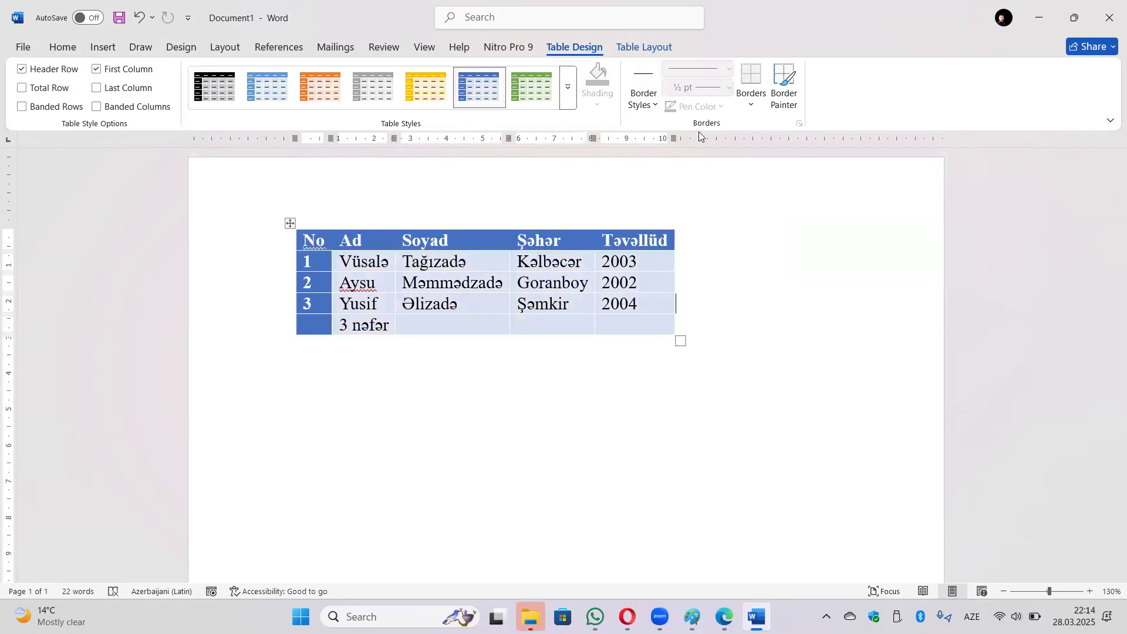
pyautogui.click(290, 223)
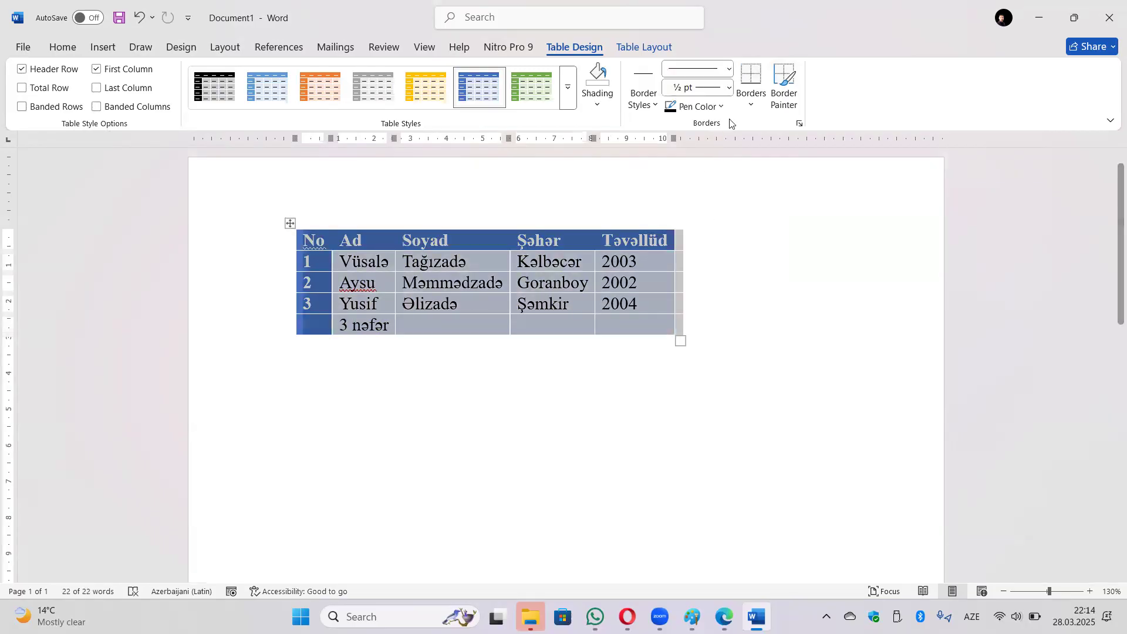
# Apply All Borders to the whole table in the blue 1½ pt border style.
pyautogui.click(751, 106)
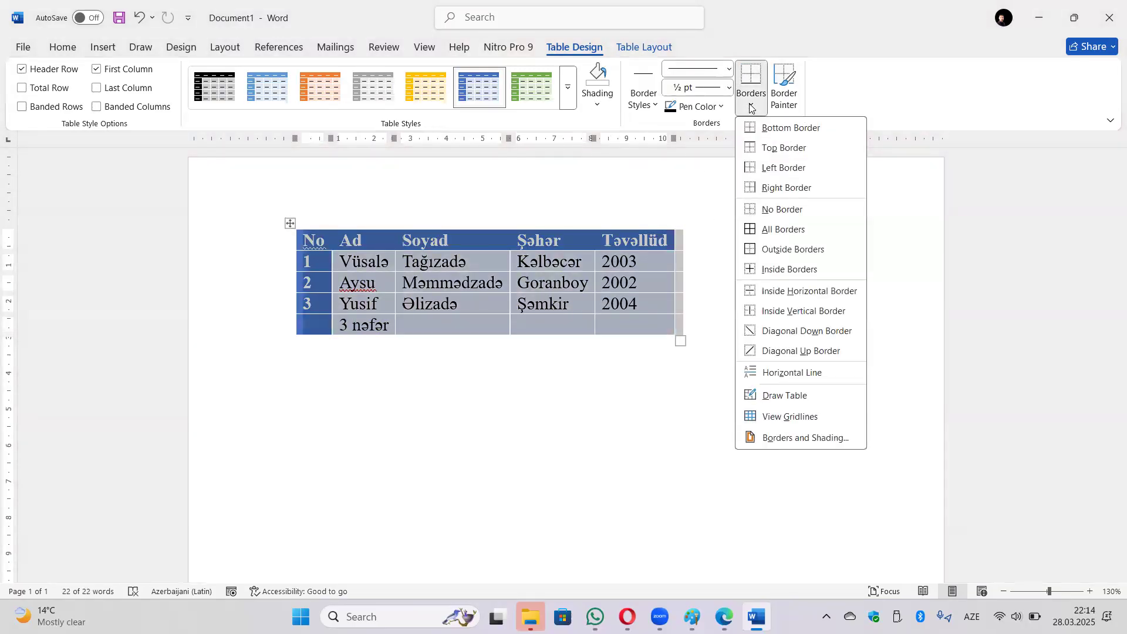
pyautogui.click(794, 231)
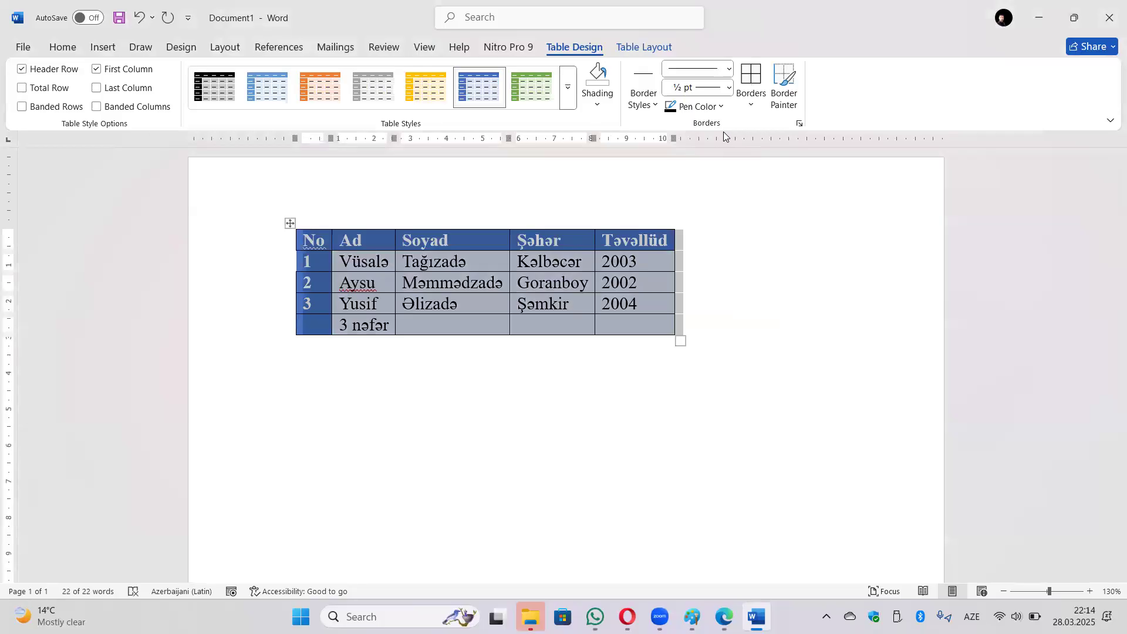
pyautogui.click(645, 106)
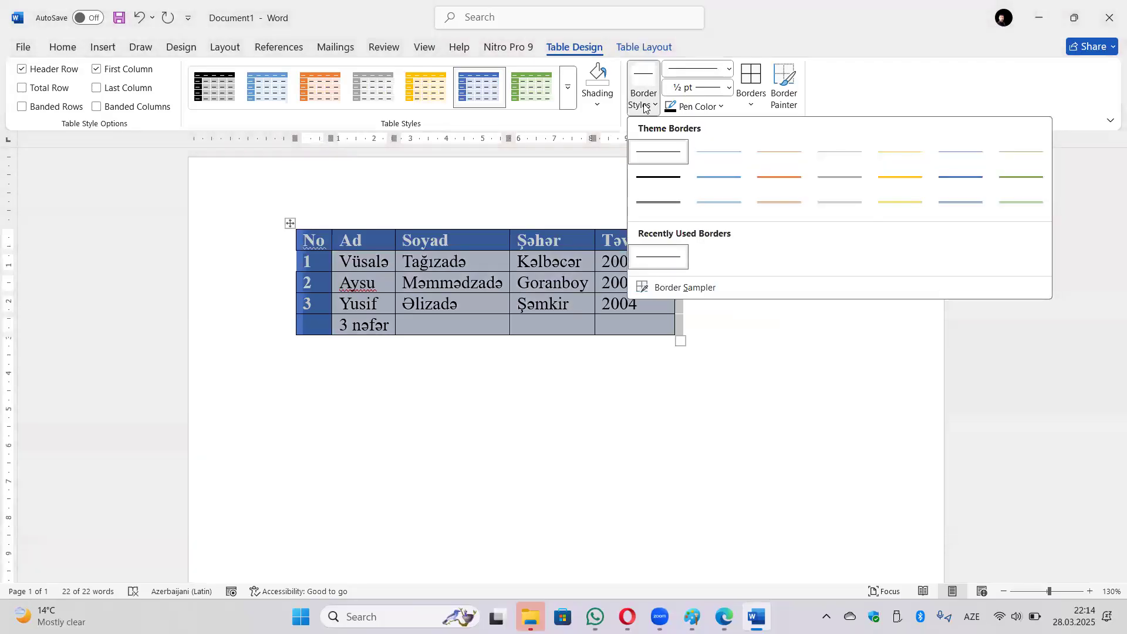
pyautogui.click(706, 186)
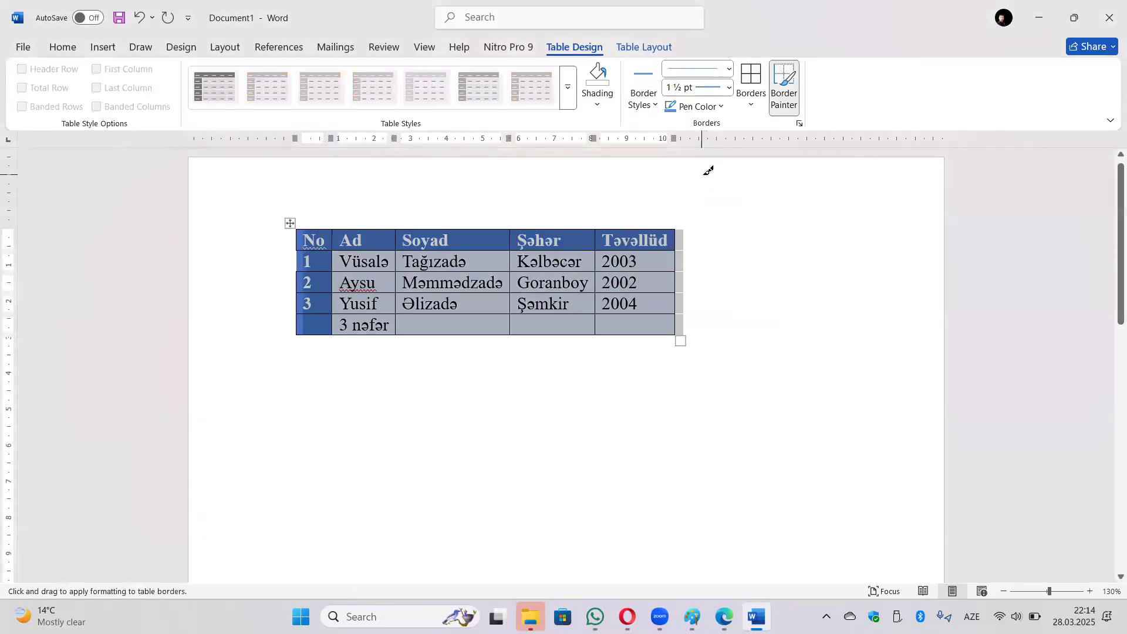
pyautogui.click(751, 79)
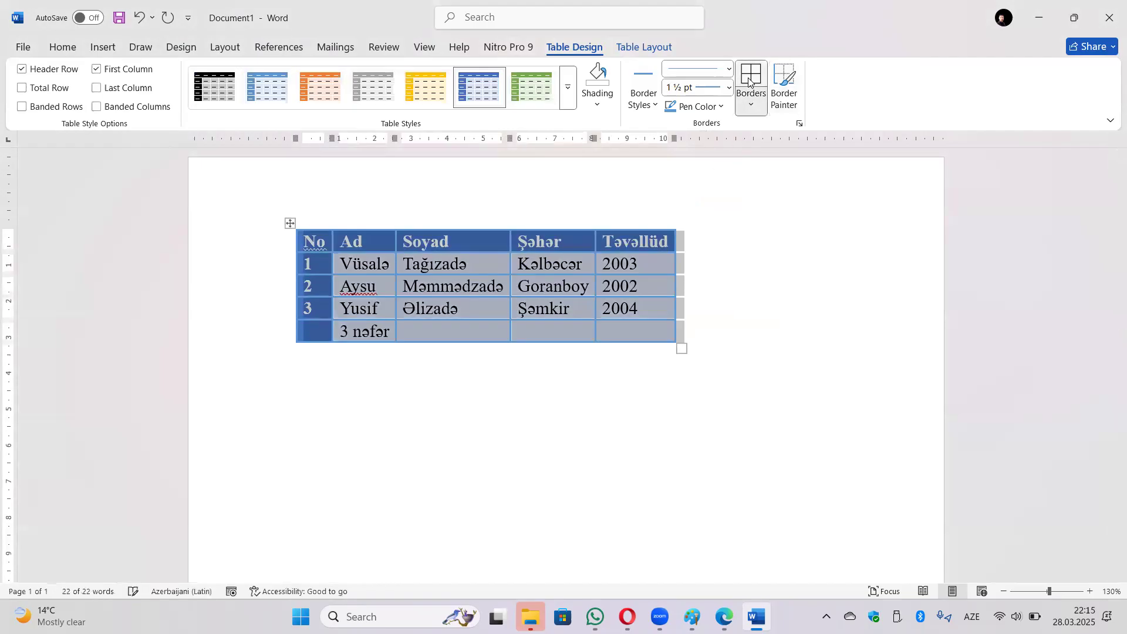
pyautogui.click(723, 266)
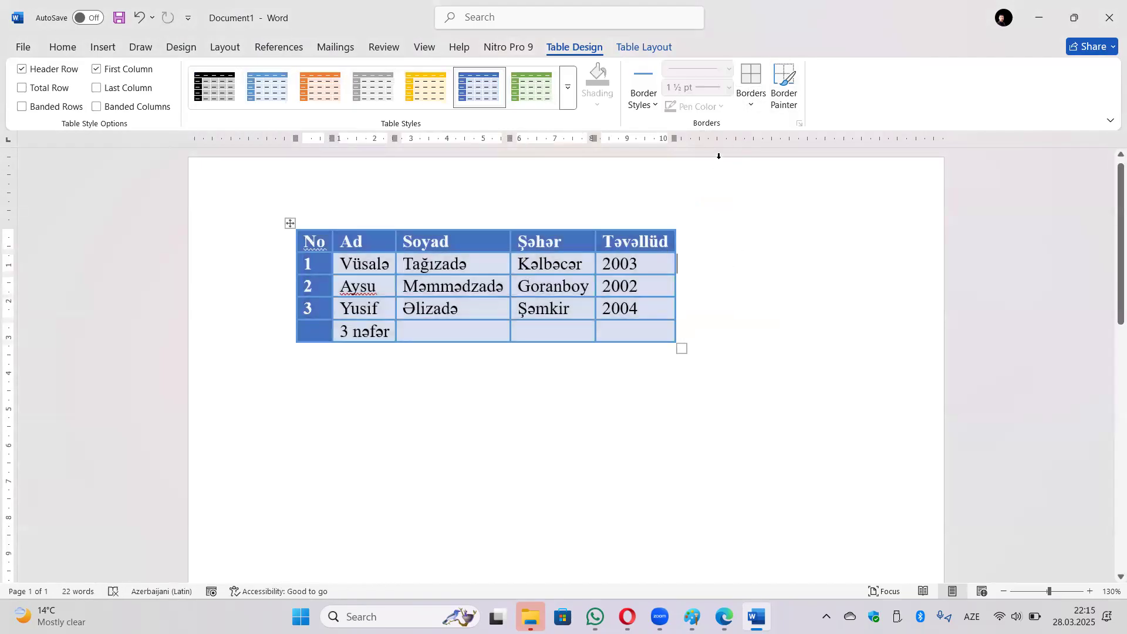
pyautogui.click(651, 97)
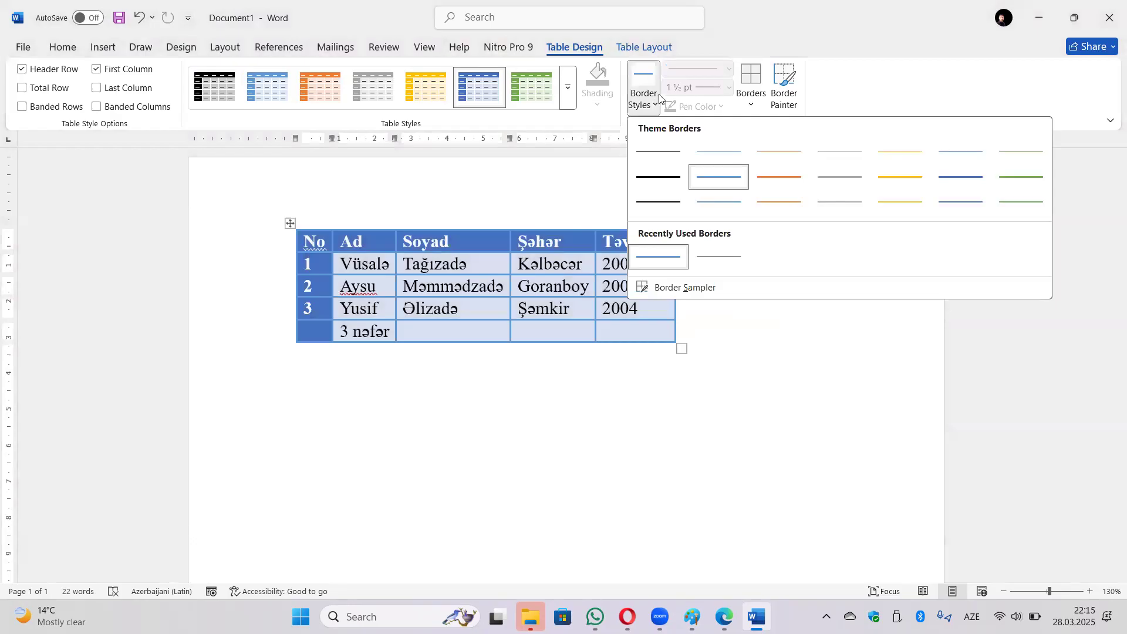
pyautogui.click(711, 101)
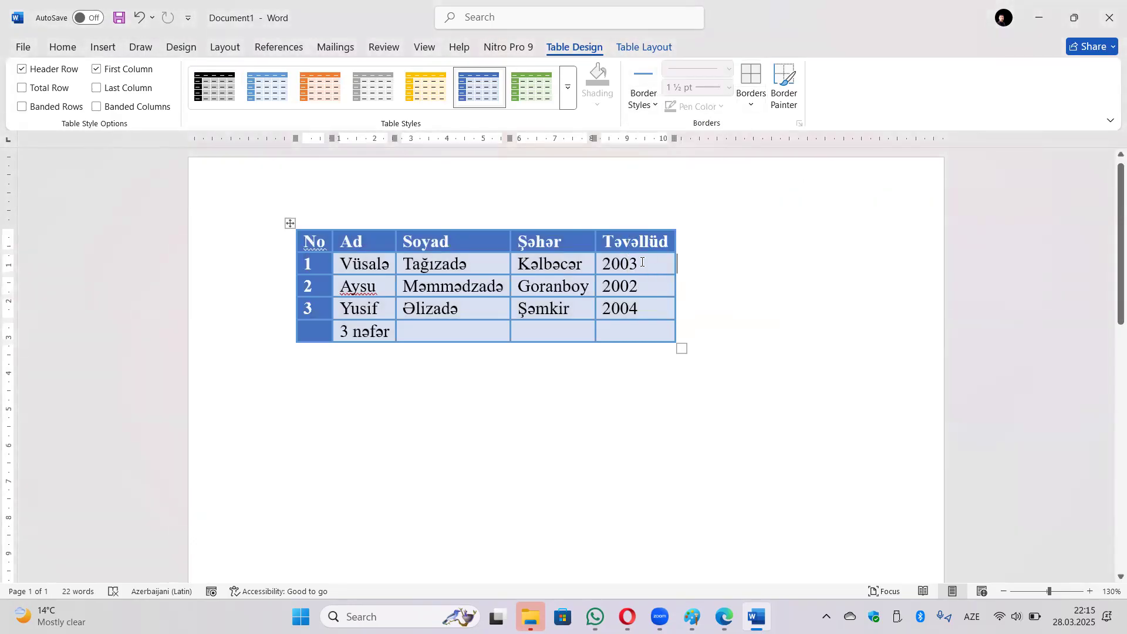
pyautogui.click(729, 71)
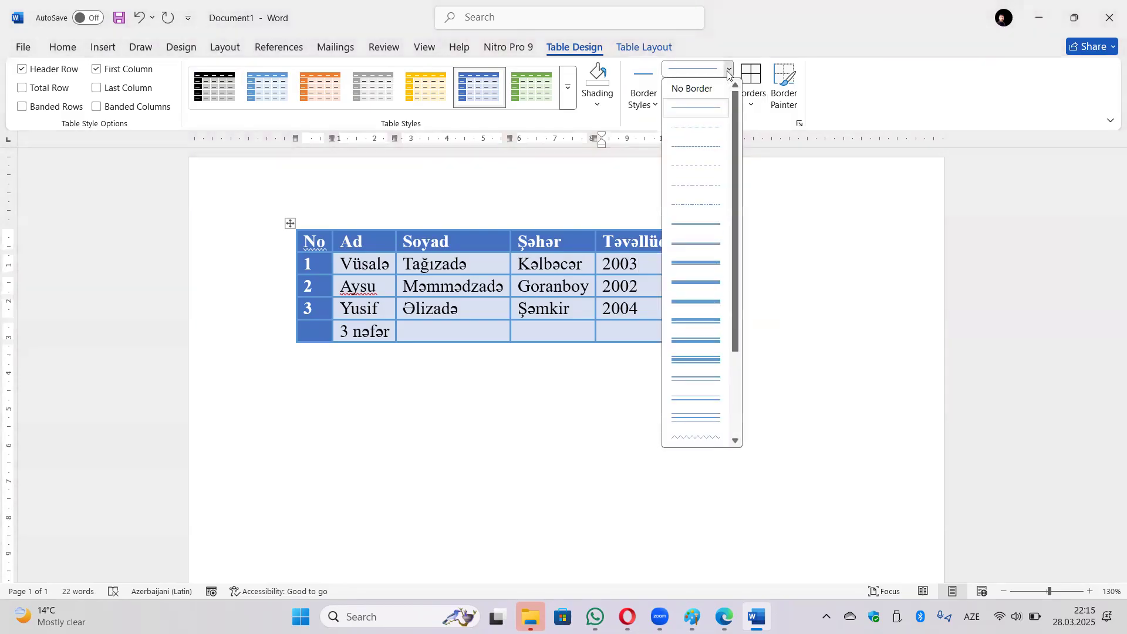
# Set the border pen to a dash-dot-dot, 2¼ pt, dark blue line.
pyautogui.click(713, 204)
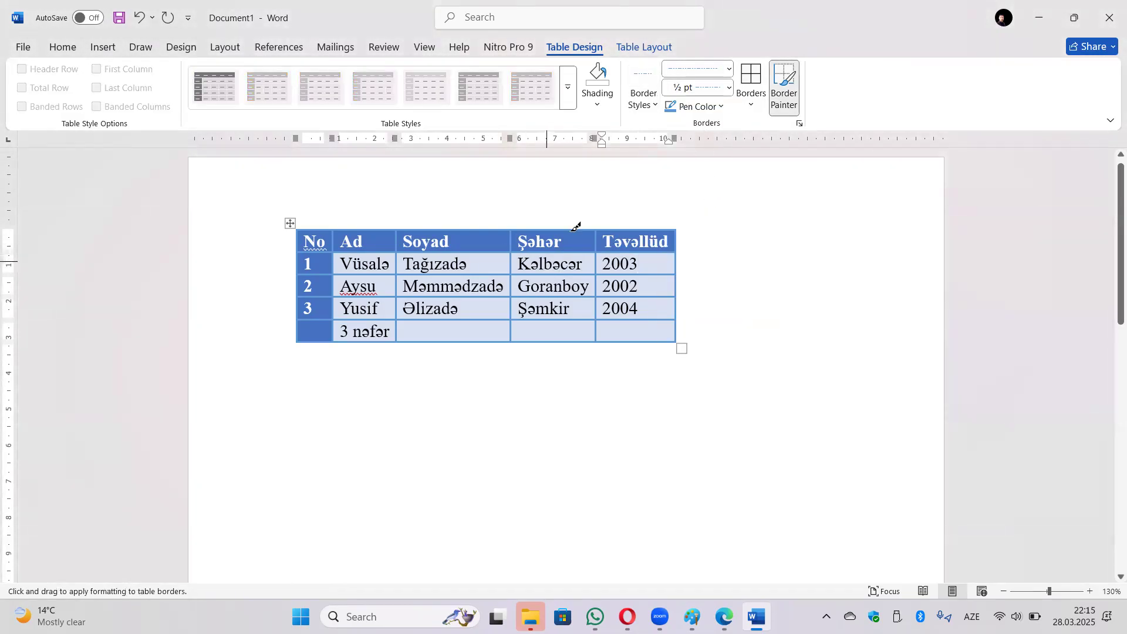
pyautogui.click(728, 88)
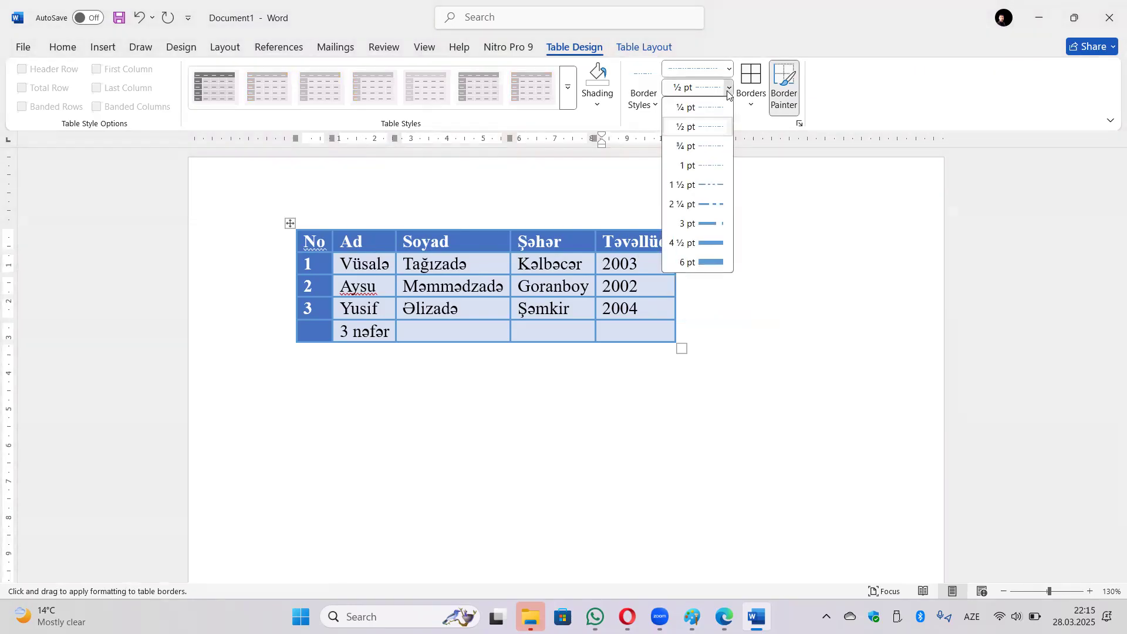
pyautogui.click(721, 206)
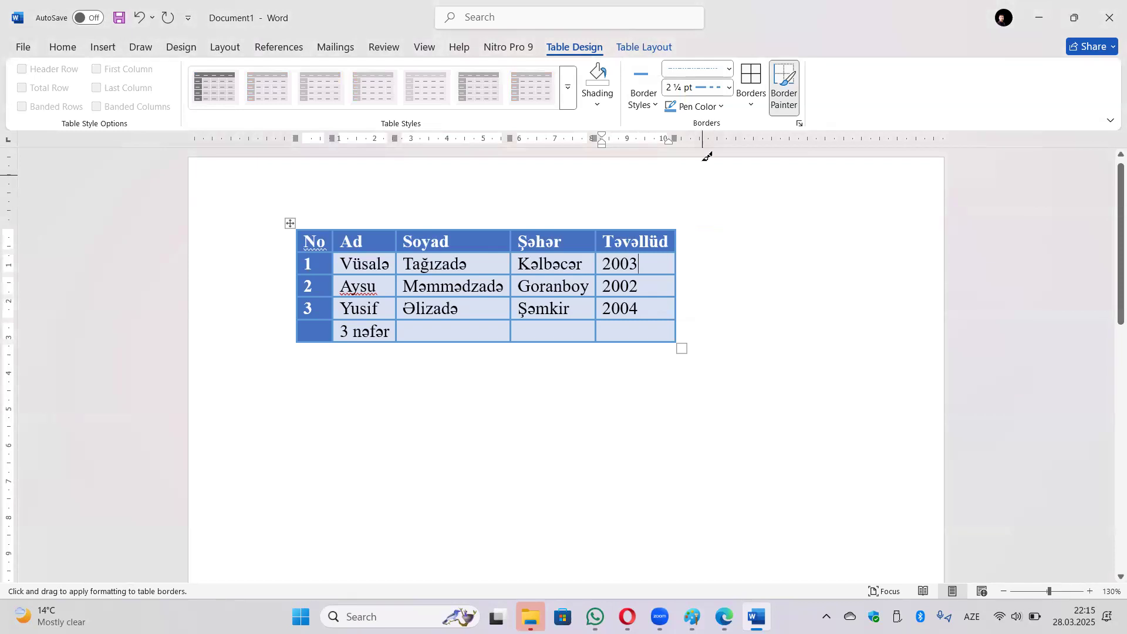
pyautogui.click(710, 108)
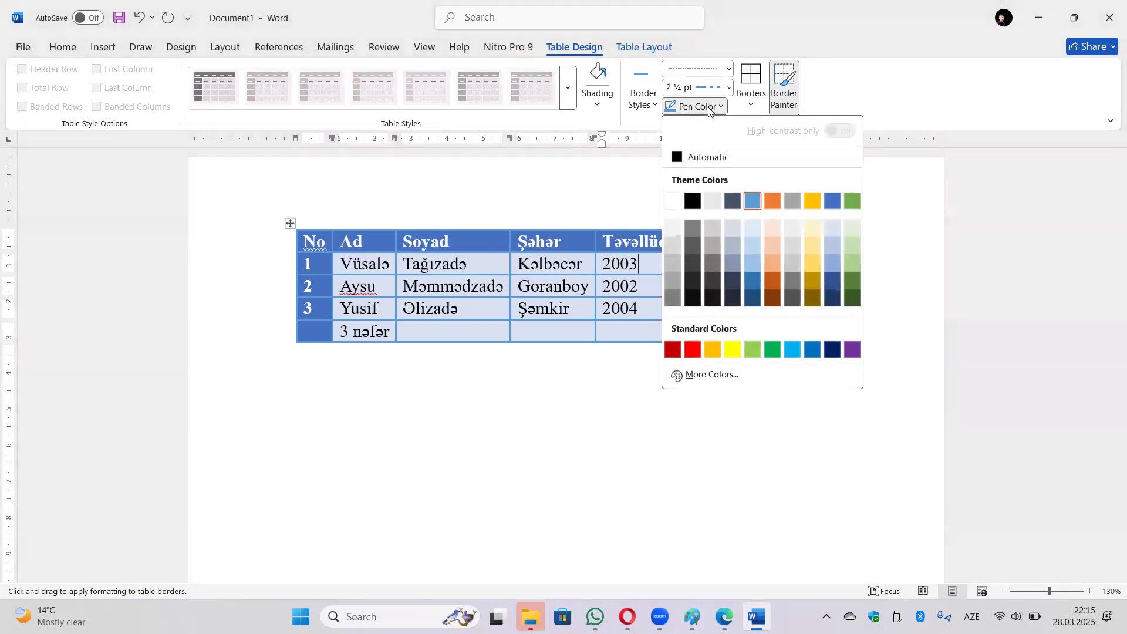
pyautogui.click(832, 349)
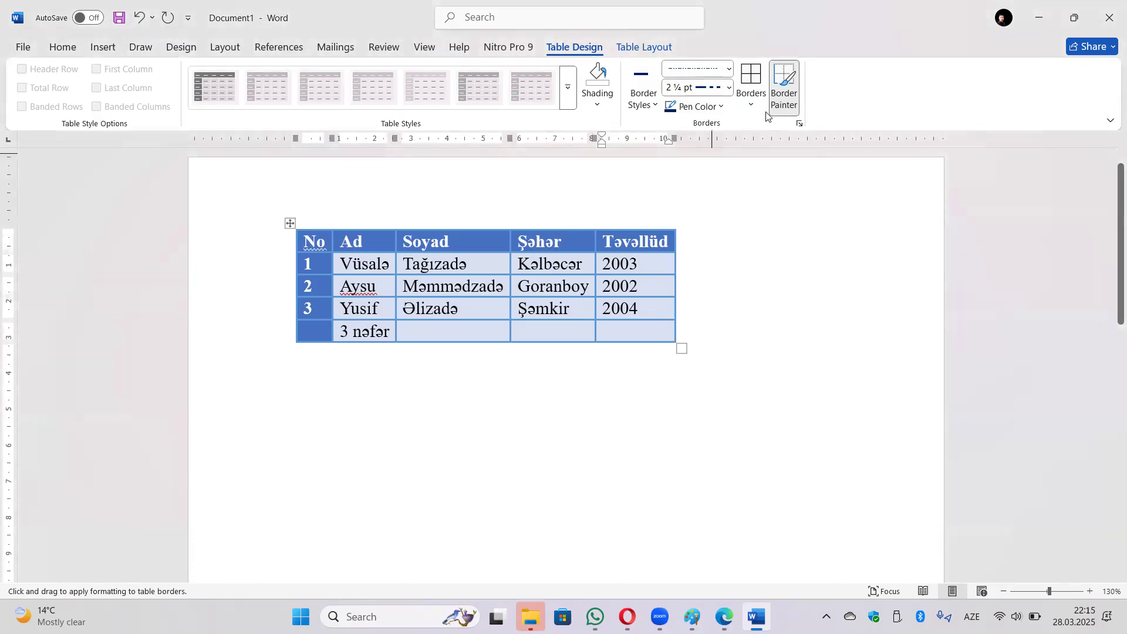
# Try the dashed border on the 2003 cell and the whole table, undoing both.
pyautogui.click(755, 83)
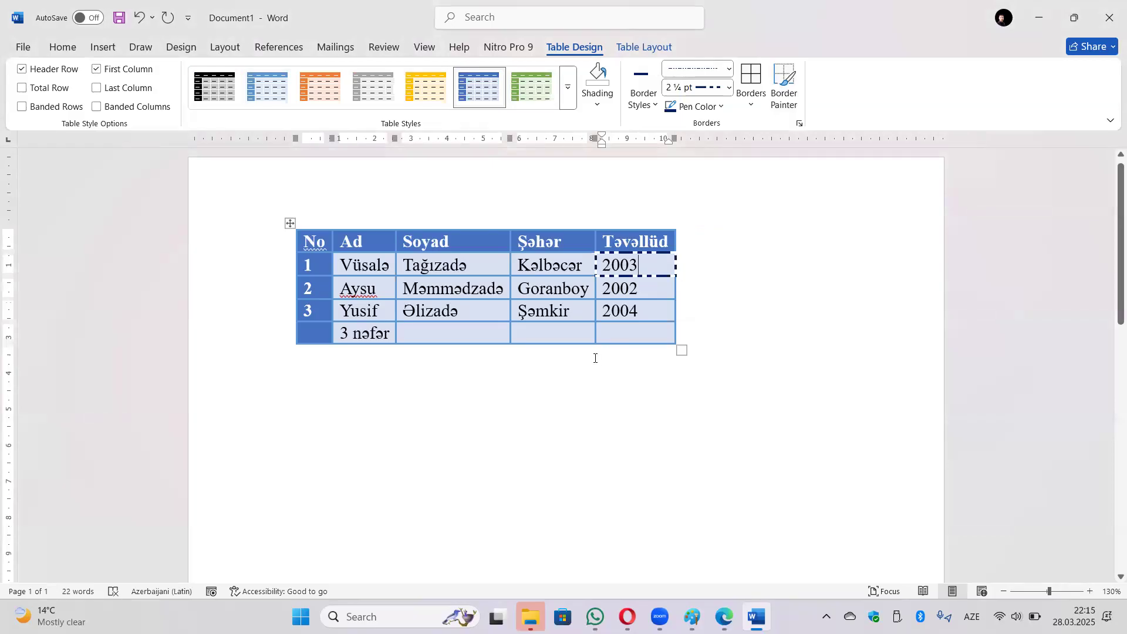
pyautogui.hotkey('ctrl', 'z')
pyautogui.click(290, 223)
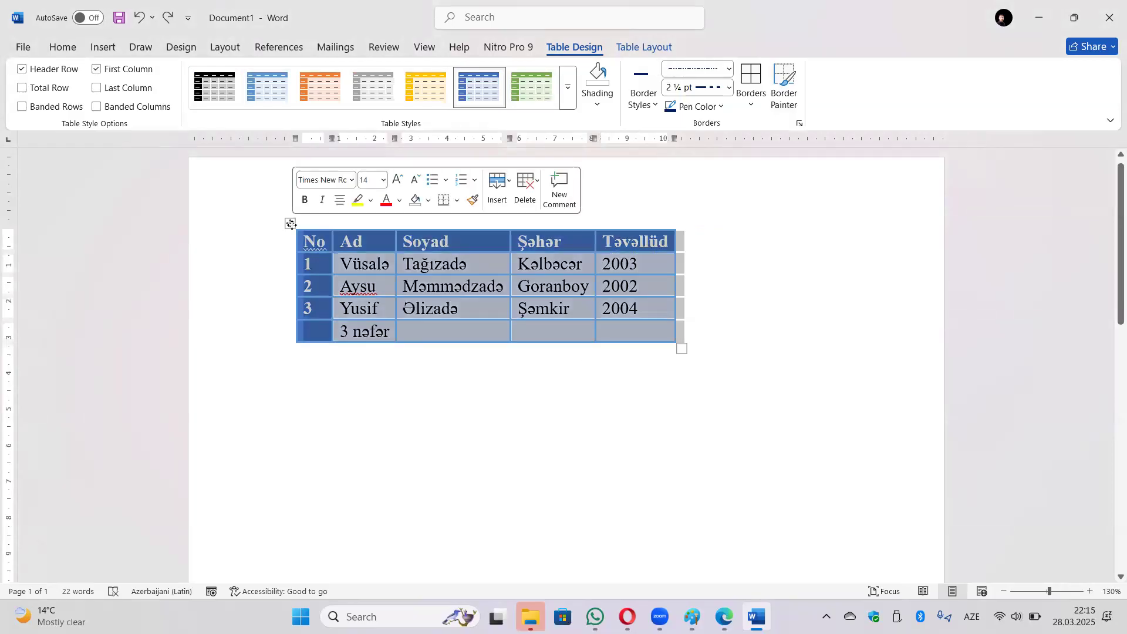
pyautogui.click(741, 80)
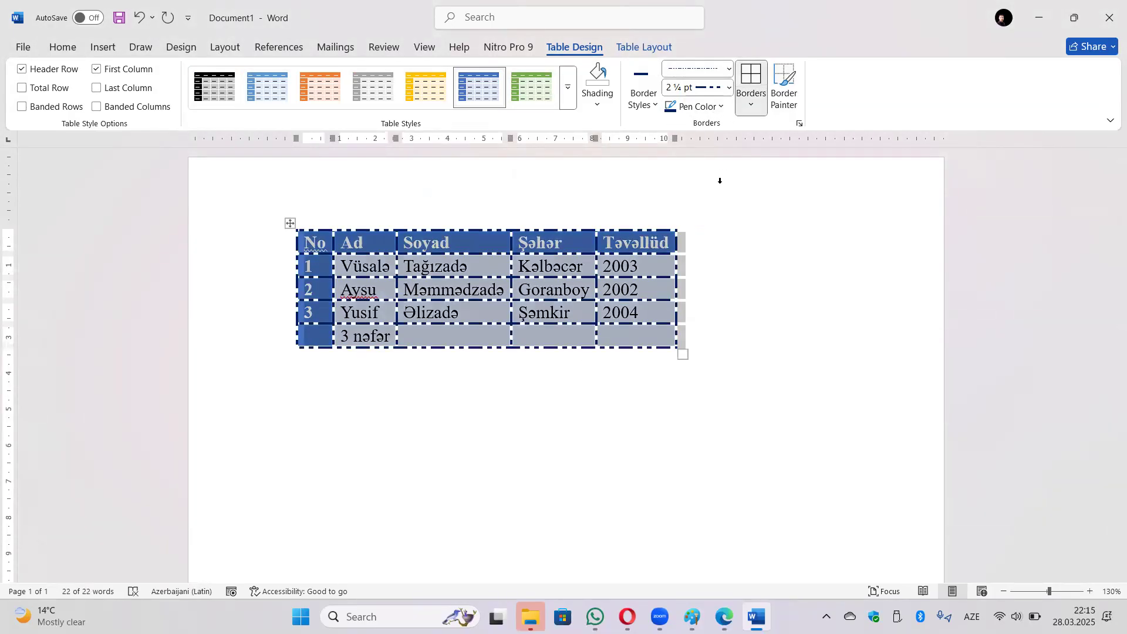
pyautogui.click(715, 241)
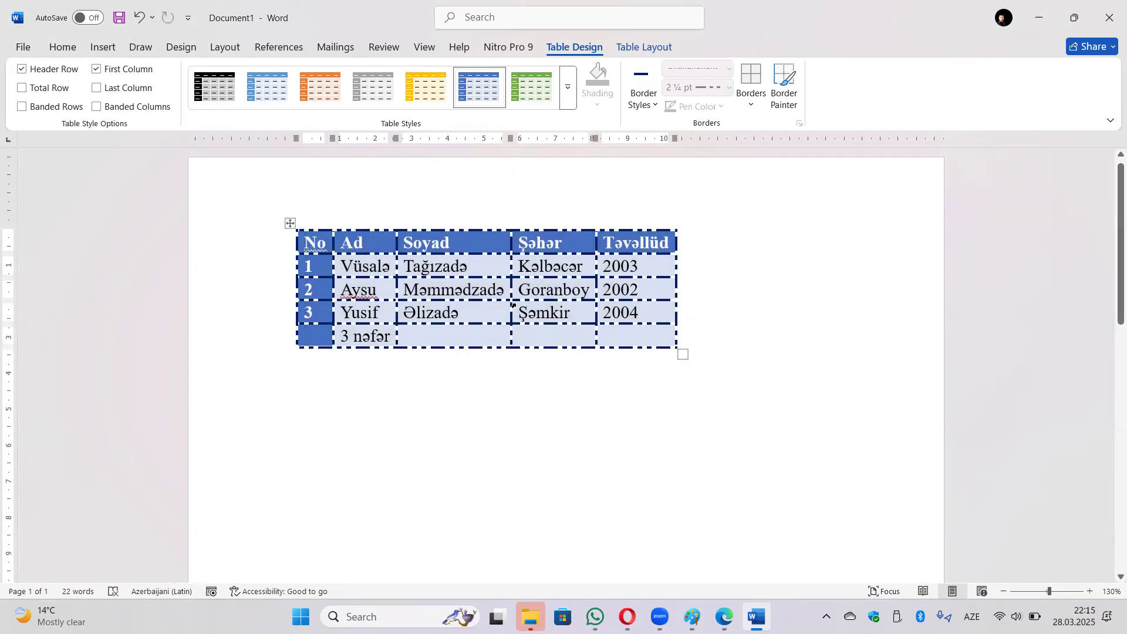
pyautogui.hotkey('ctrl', 'z')
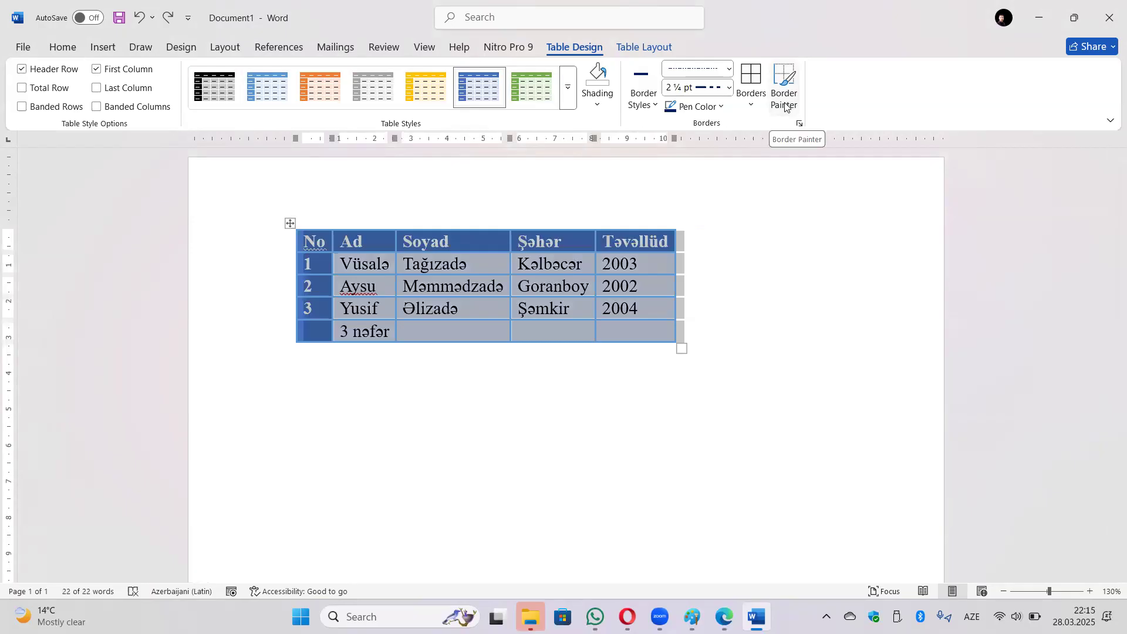
# Paint the dashed 2¼ pt dark blue border along the line beneath row 1.
pyautogui.click(785, 105)
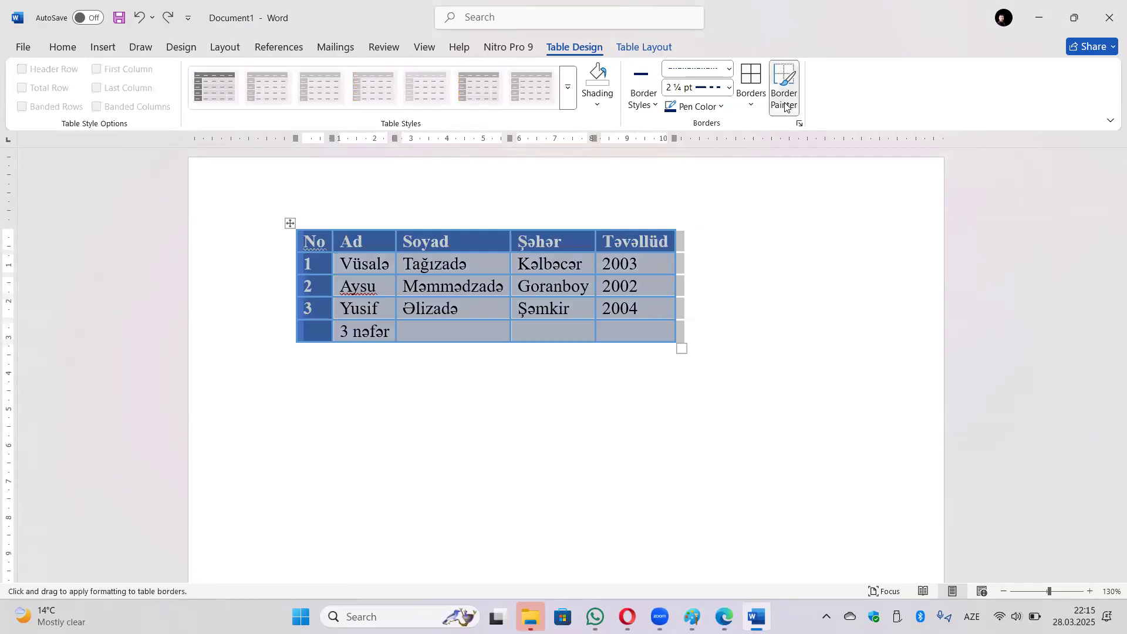
pyautogui.click(752, 103)
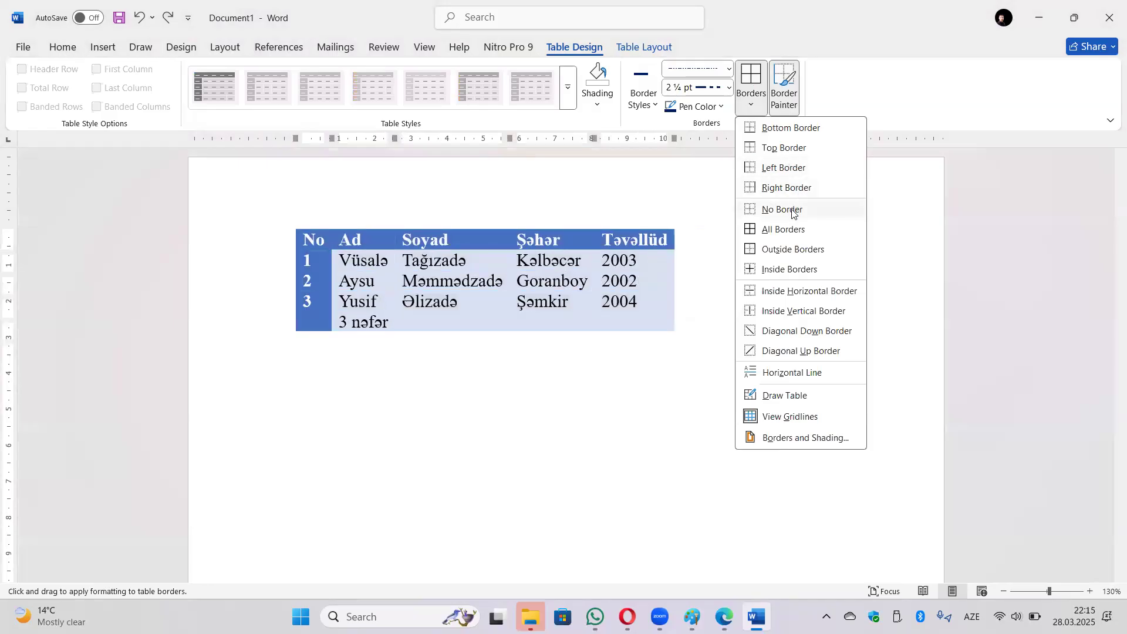
pyautogui.click(789, 107)
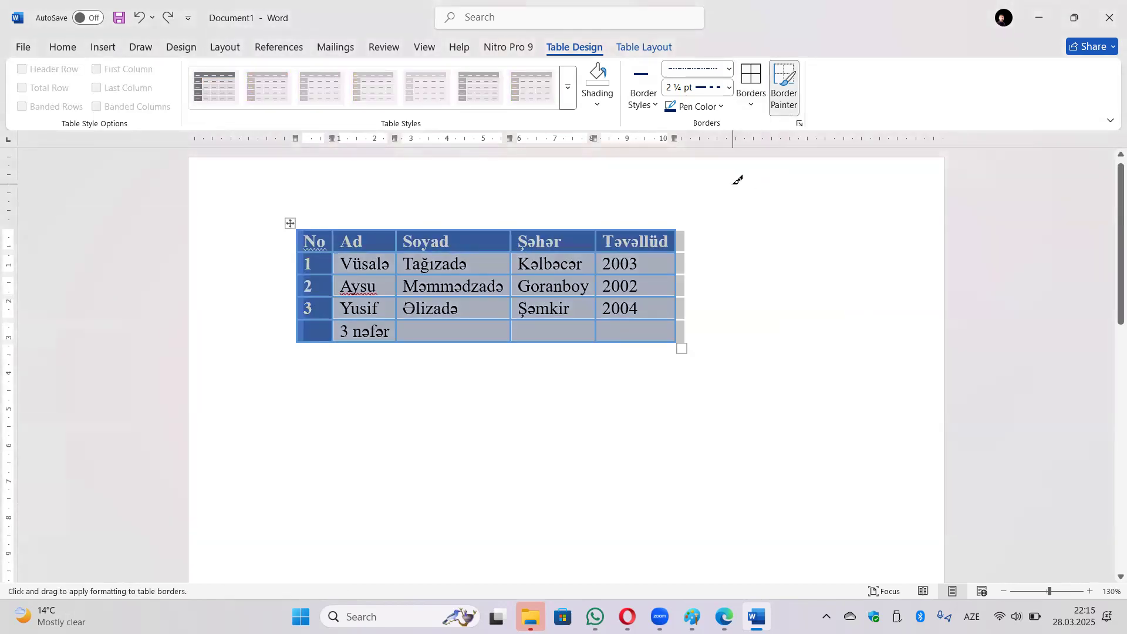
pyautogui.moveTo(313, 272); pyautogui.dragTo(640, 281)
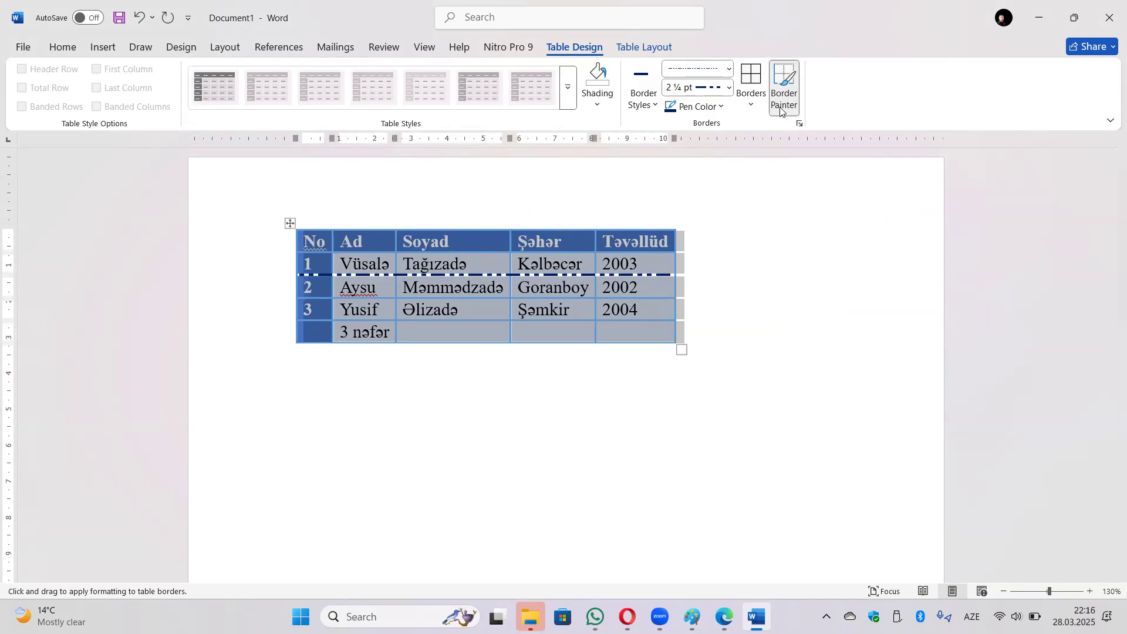
pyautogui.moveTo(355, 390)
pyautogui.mouseDown()
pyautogui.moveTo(466, 458)
pyautogui.moveTo(624, 432)
pyautogui.moveTo(661, 411)
pyautogui.mouseUp()
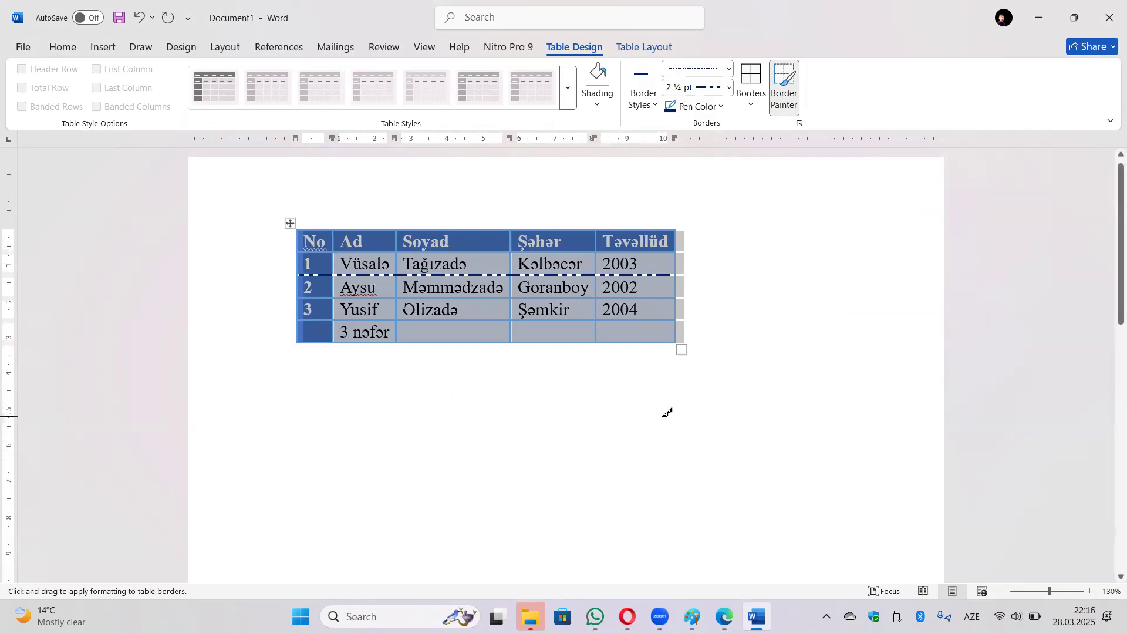
# Stop Border Painter and apply the blue grid table style, removing the dashed line.
pyautogui.click(784, 93)
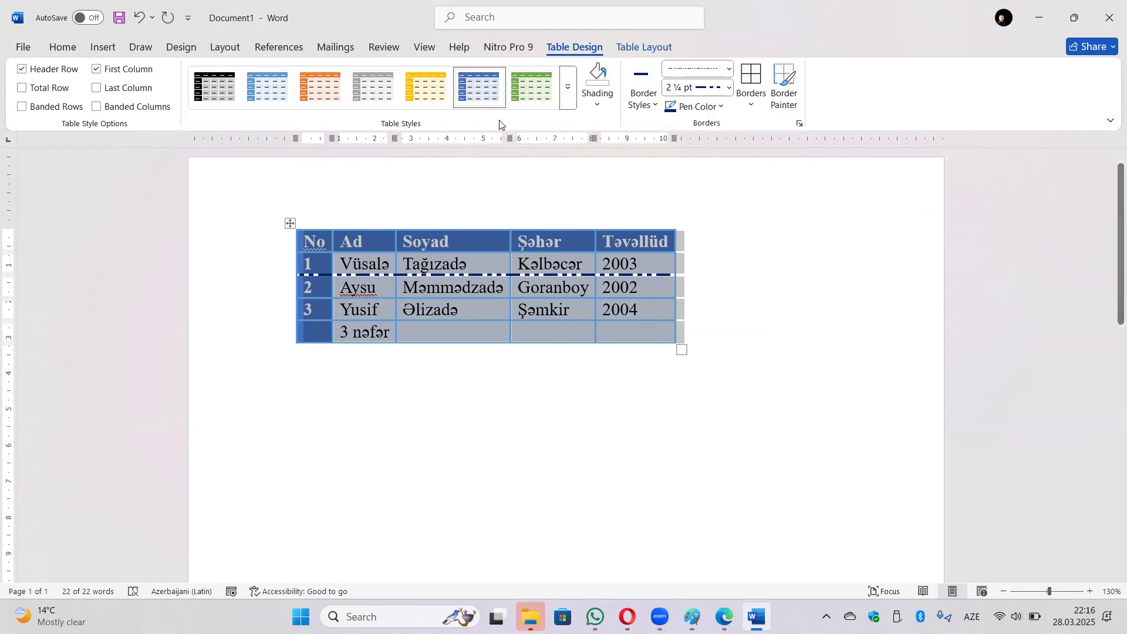
pyautogui.click(471, 97)
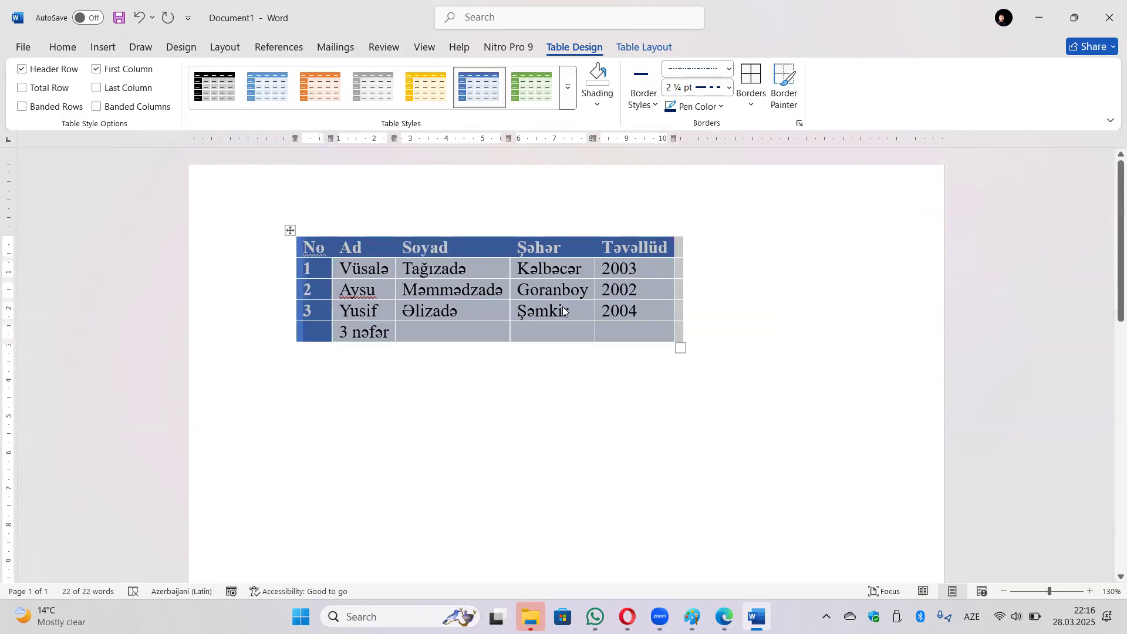
pyautogui.click(418, 351)
pyautogui.click(548, 257)
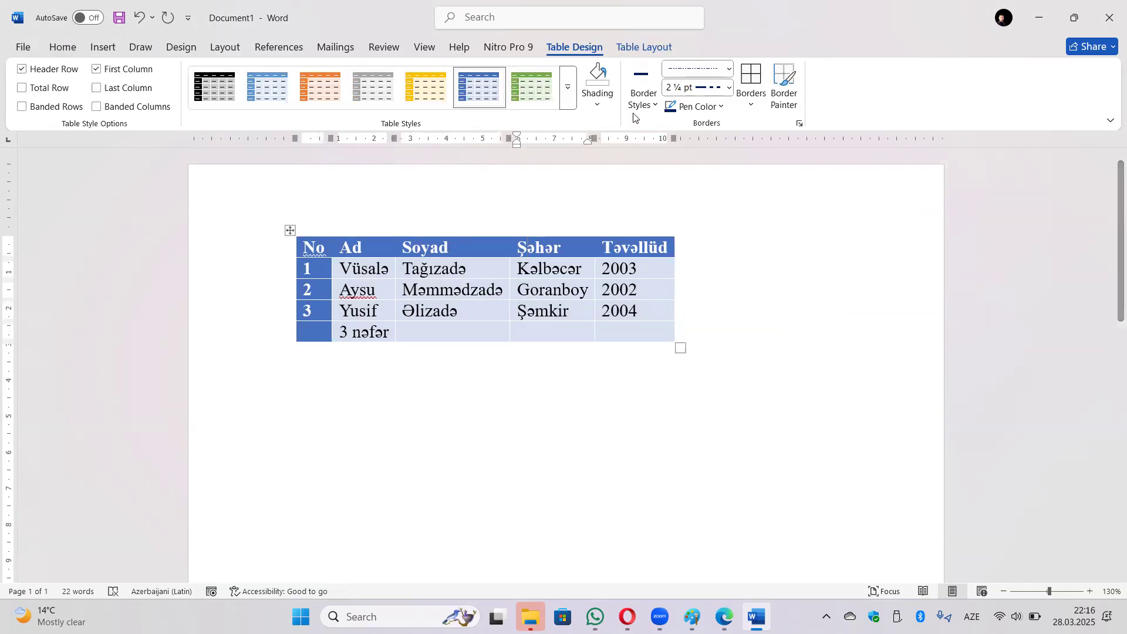
pyautogui.click(644, 52)
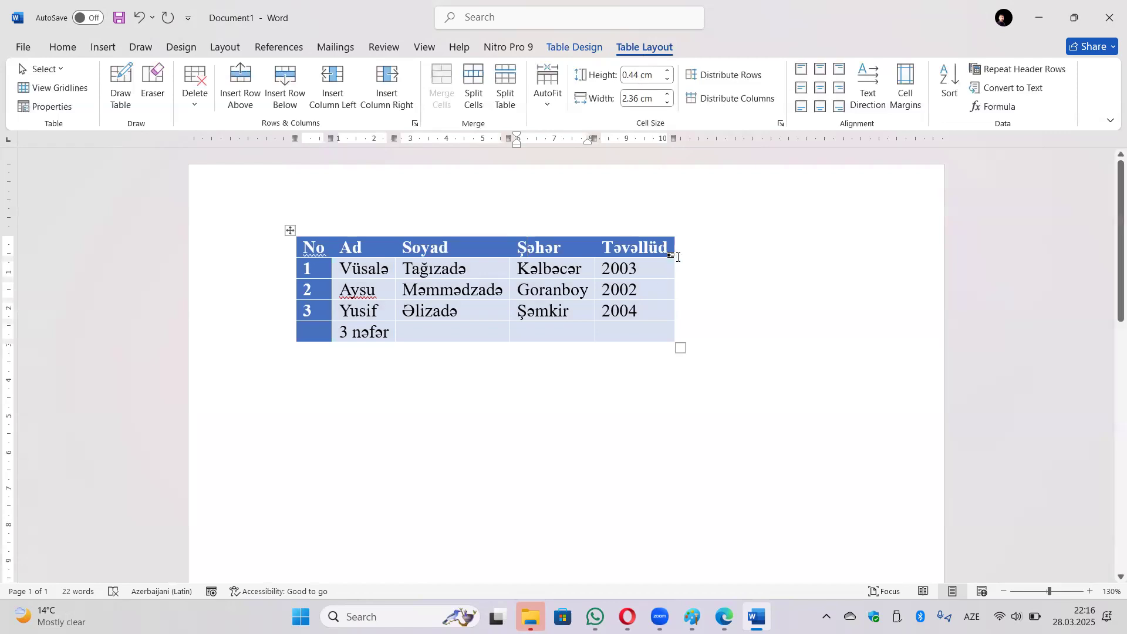
pyautogui.click(427, 299)
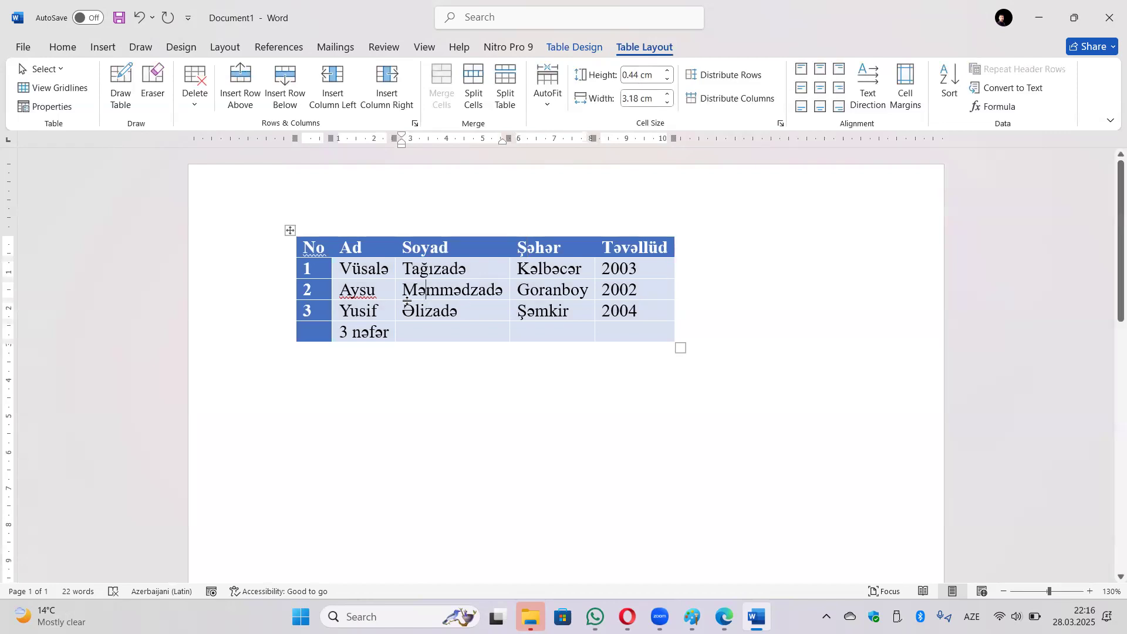
pyautogui.click(44, 69)
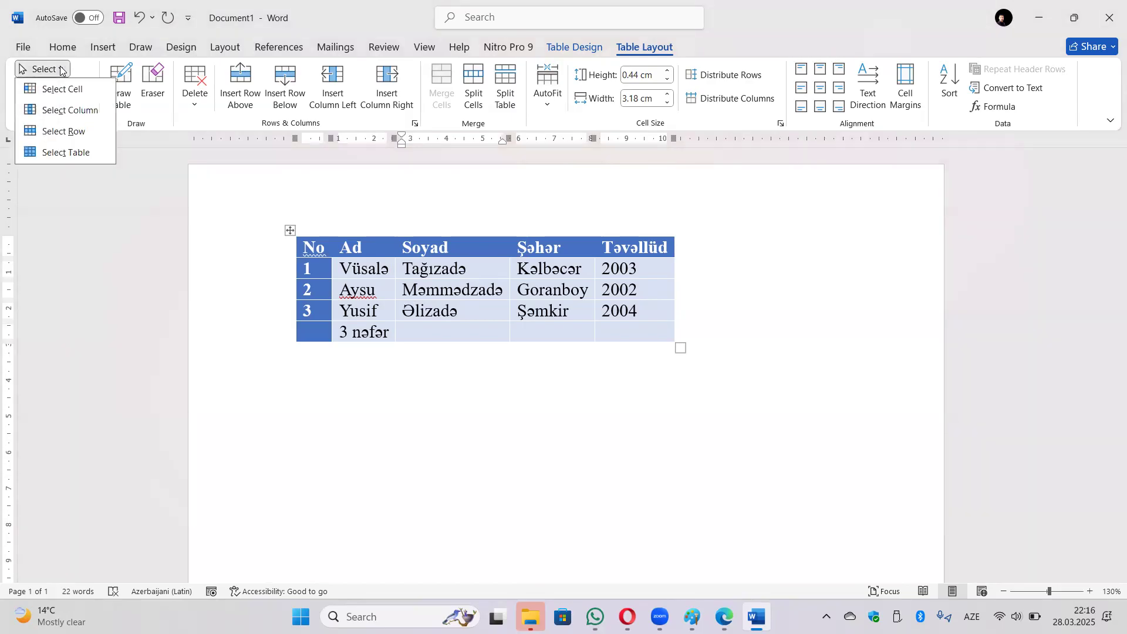
pyautogui.click(71, 97)
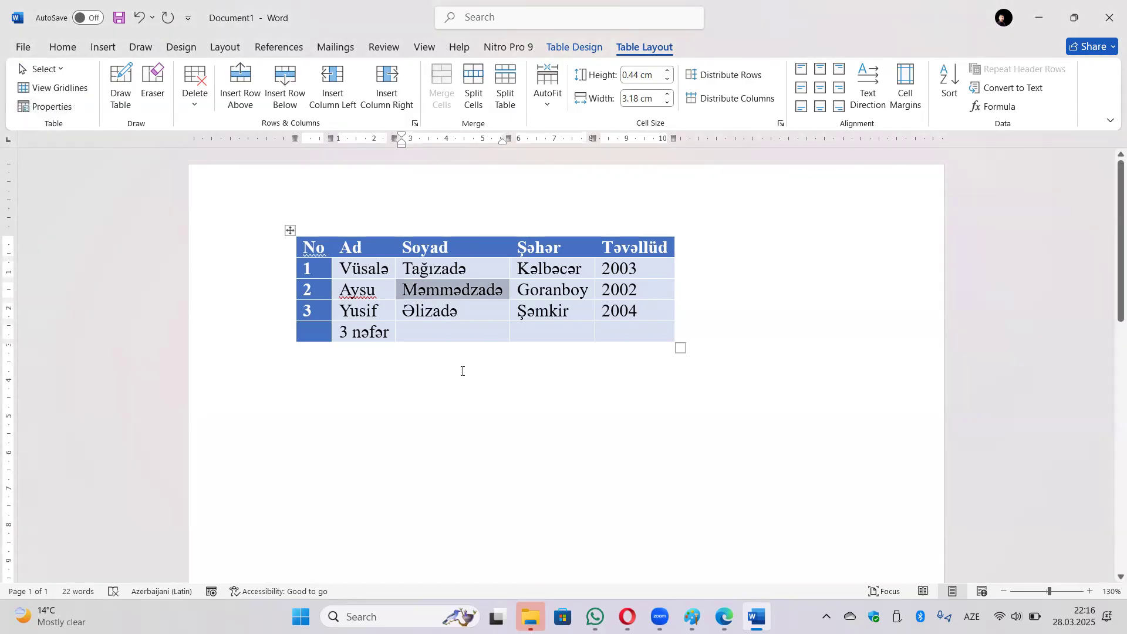
pyautogui.click(546, 317)
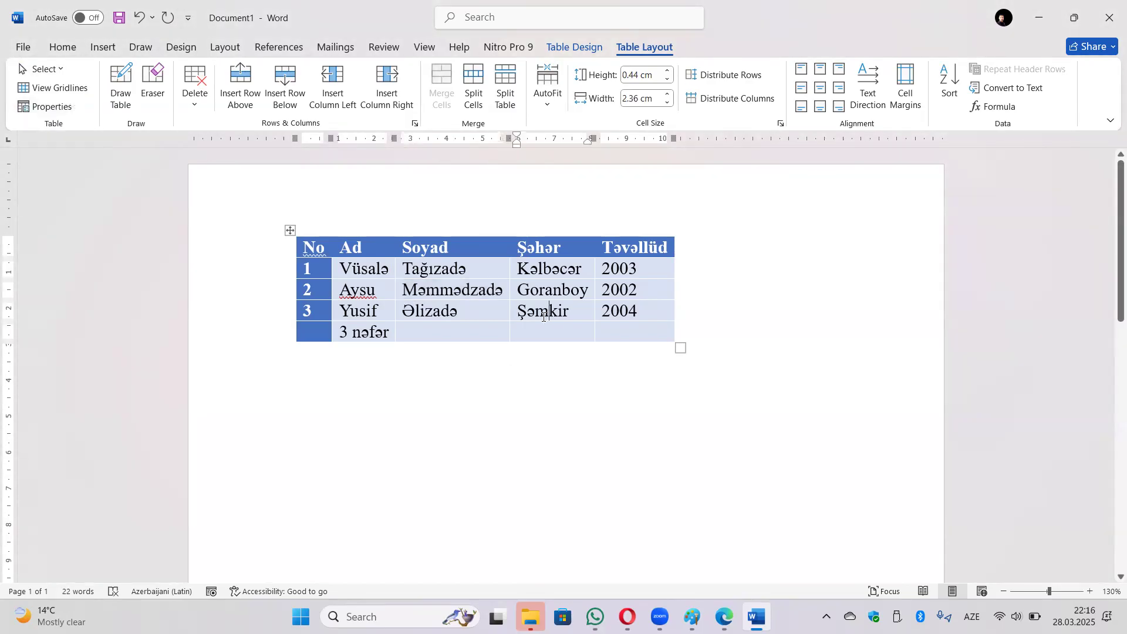
pyautogui.click(62, 68)
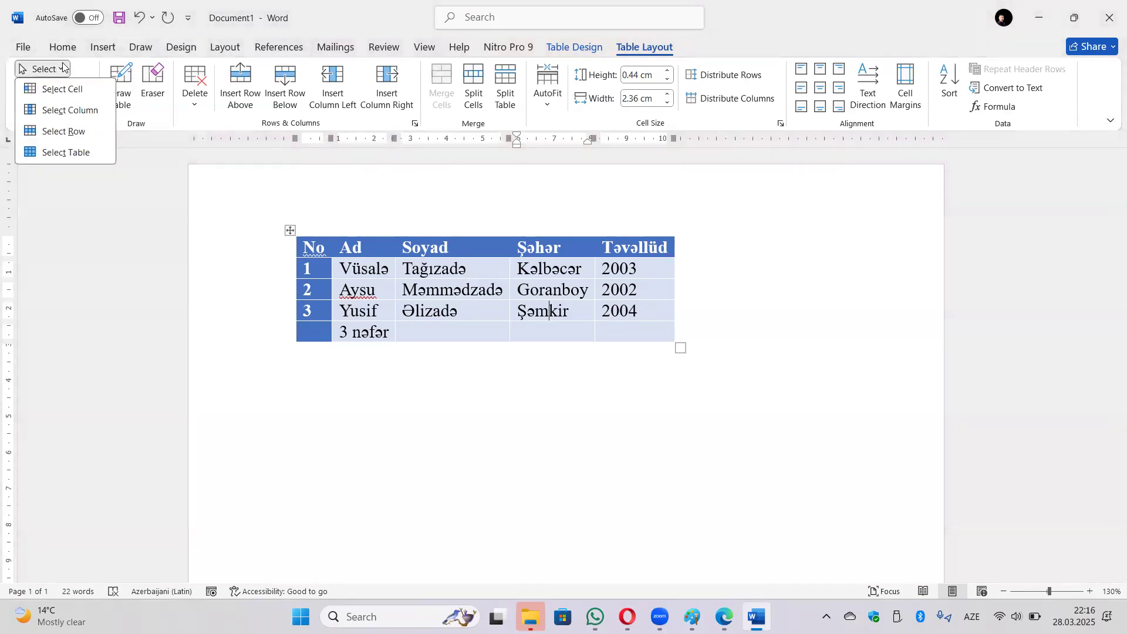
pyautogui.click(70, 110)
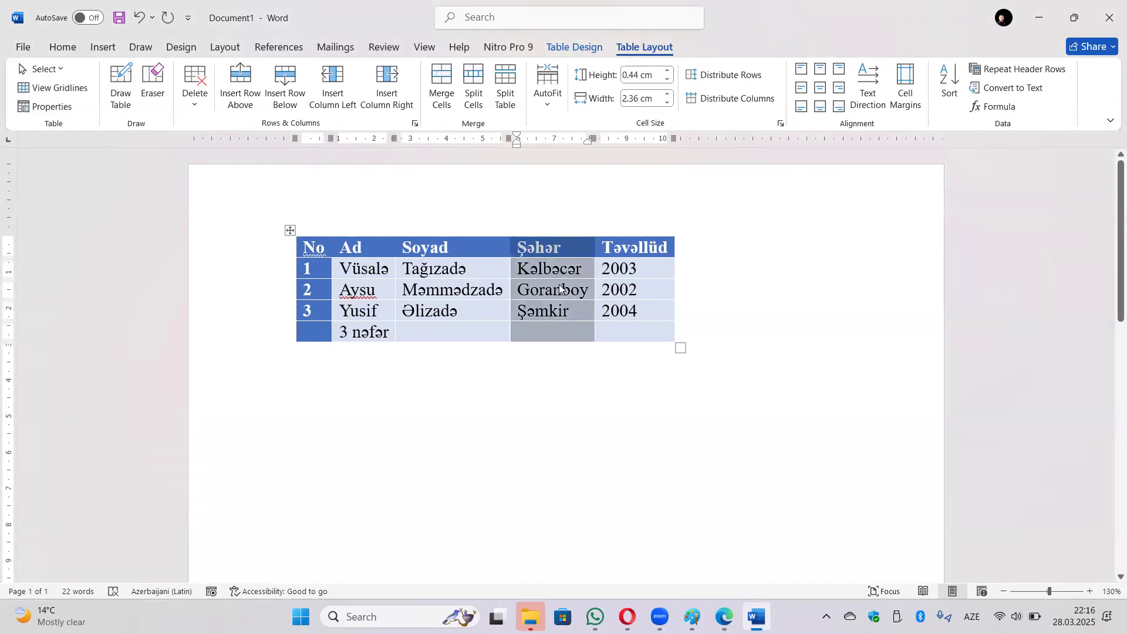
pyautogui.click(366, 294)
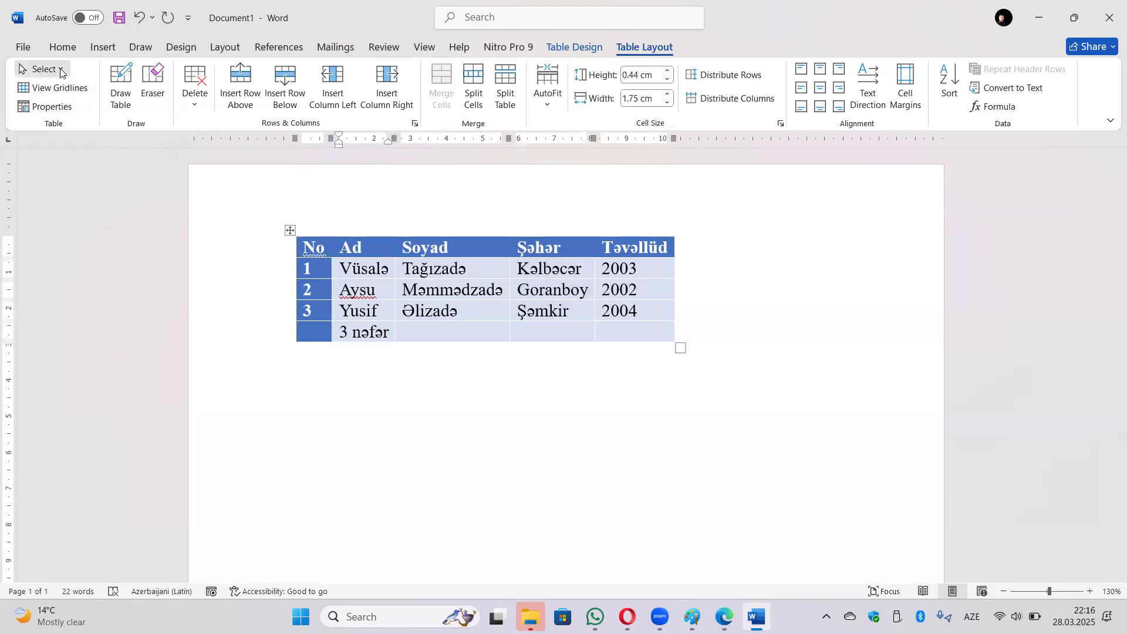
pyautogui.click(43, 69)
pyautogui.click(60, 132)
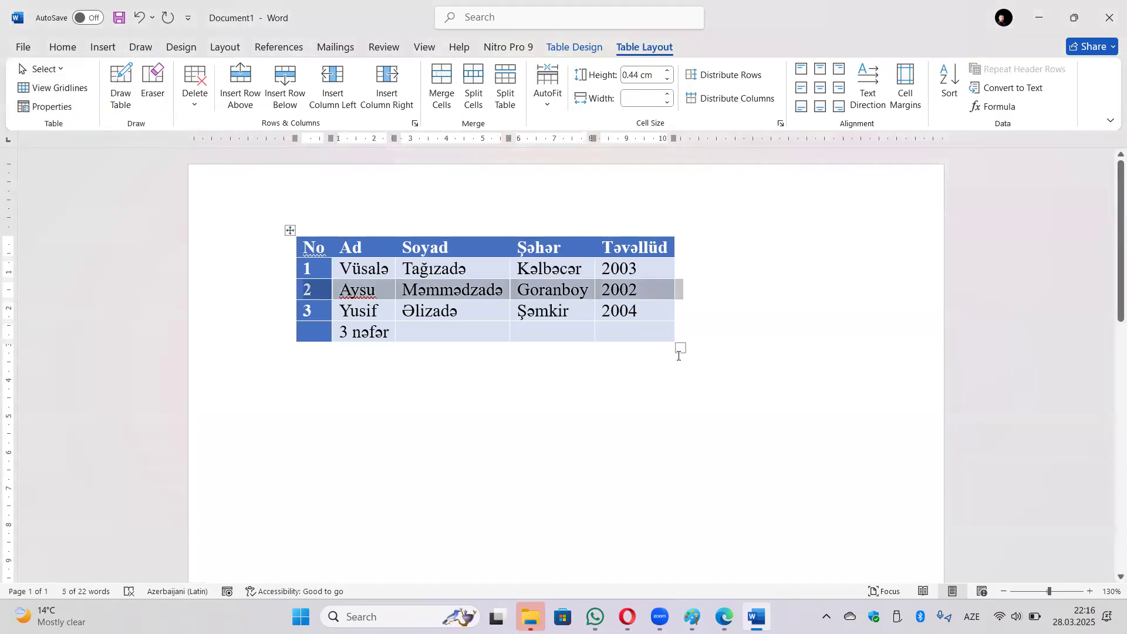
pyautogui.click(564, 338)
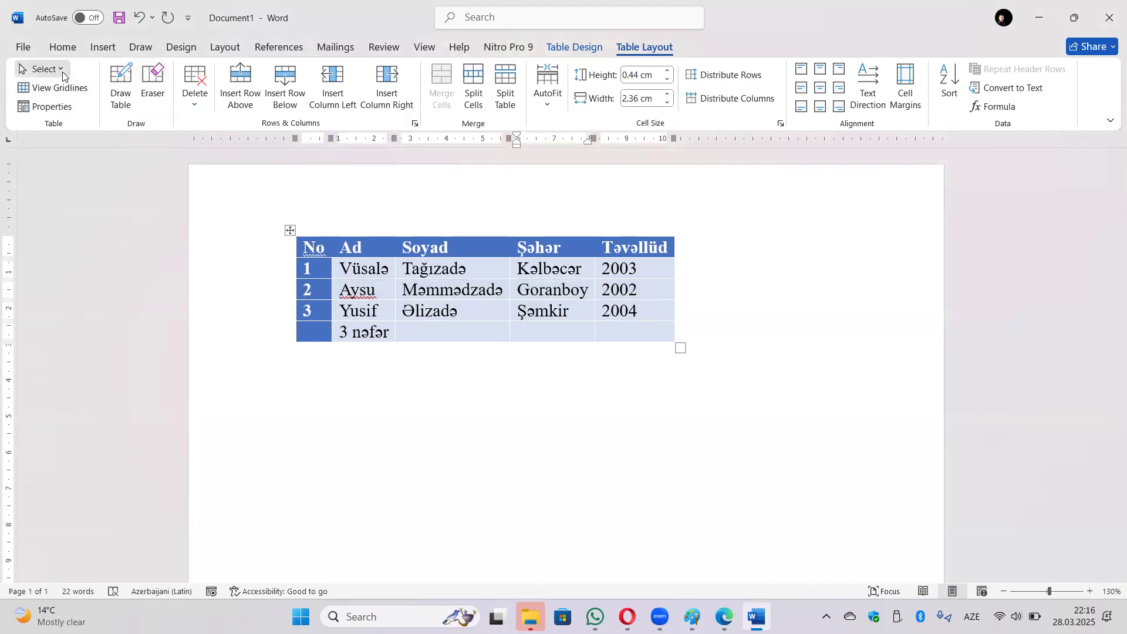
pyautogui.click(43, 69)
pyautogui.click(63, 152)
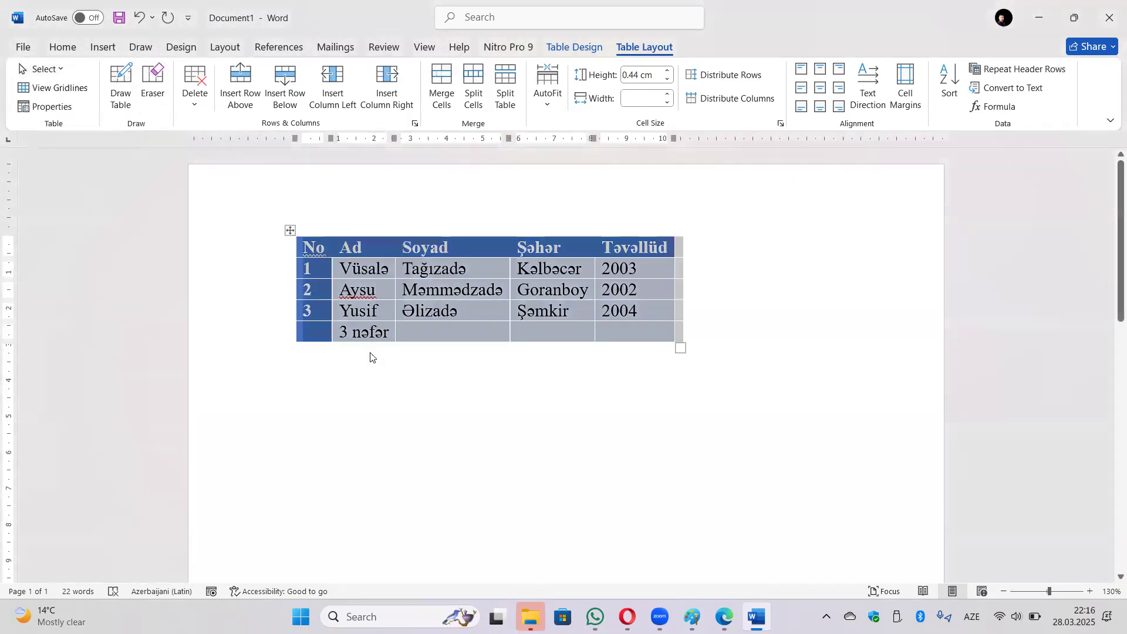
pyautogui.click(451, 378)
pyautogui.click(450, 290)
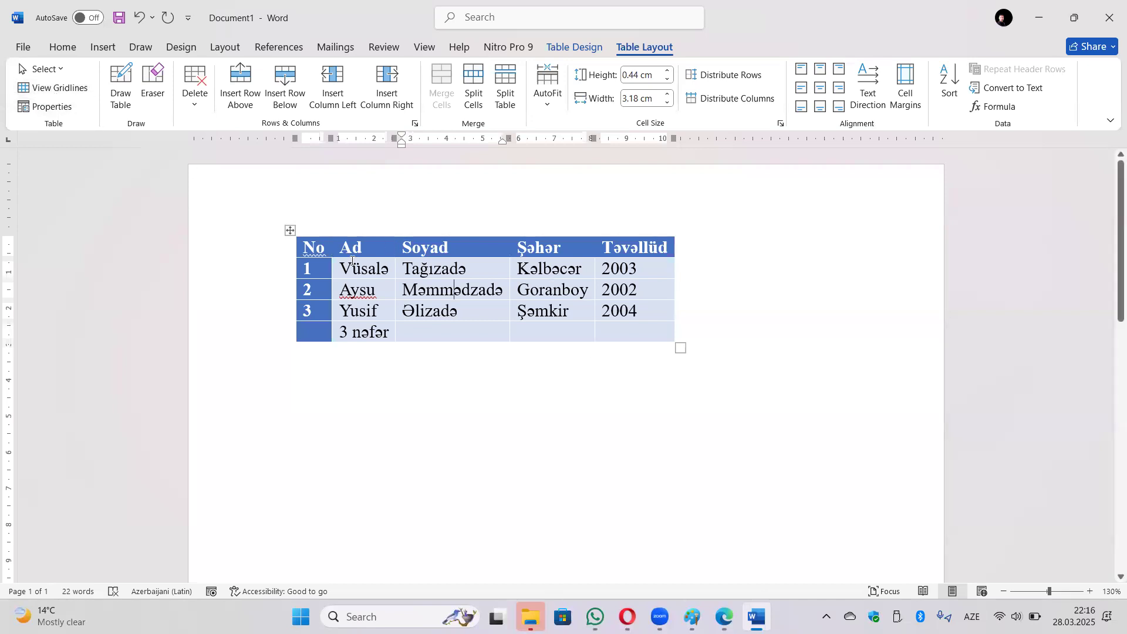
pyautogui.click(290, 230)
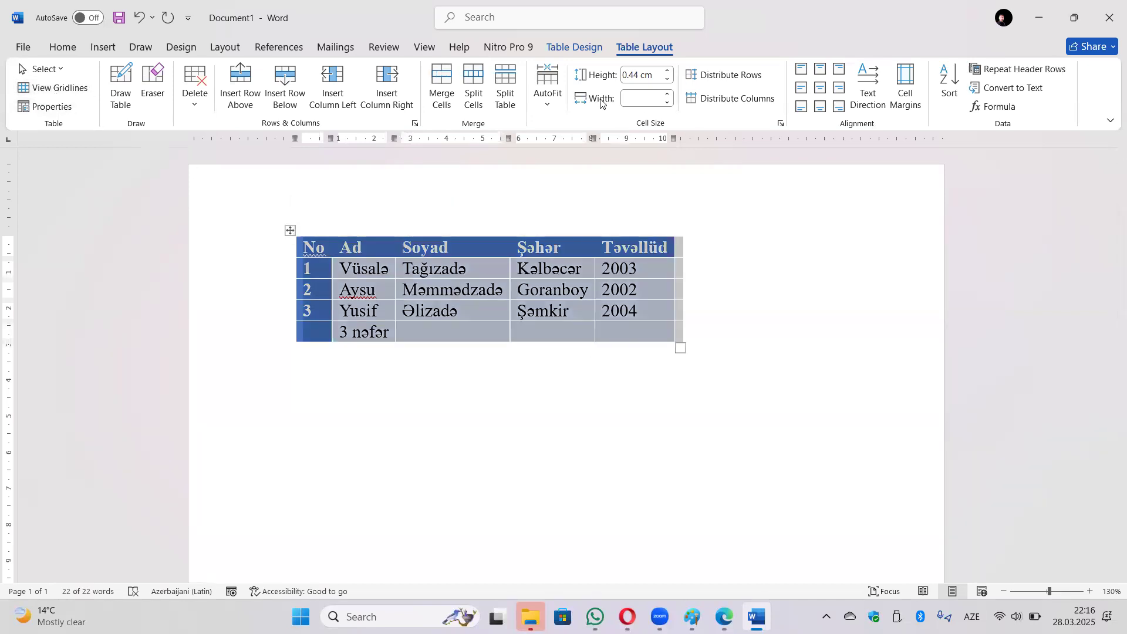
pyautogui.click(585, 51)
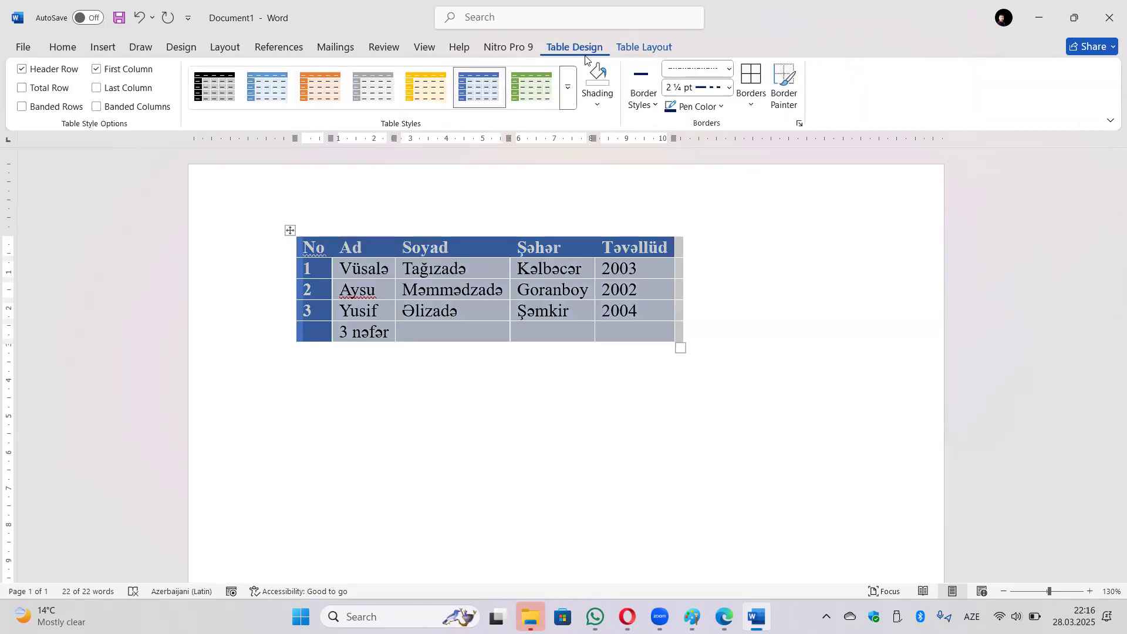
# Set the table to No Border and switch on View Gridlines in Table Layout.
pyautogui.click(750, 98)
pyautogui.click(783, 210)
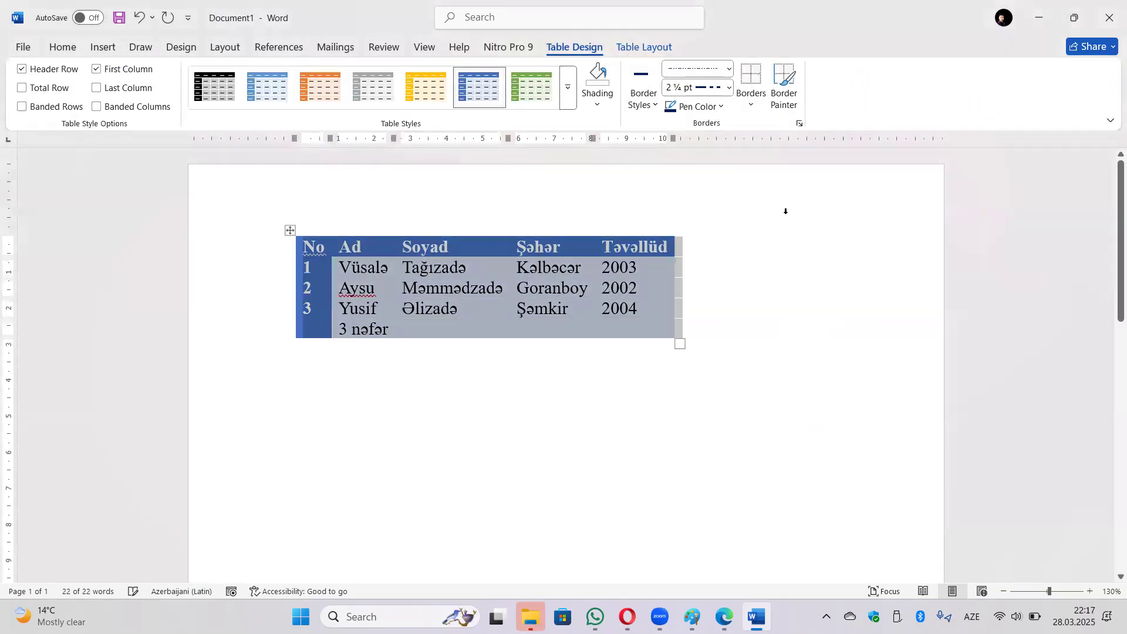
pyautogui.click(728, 350)
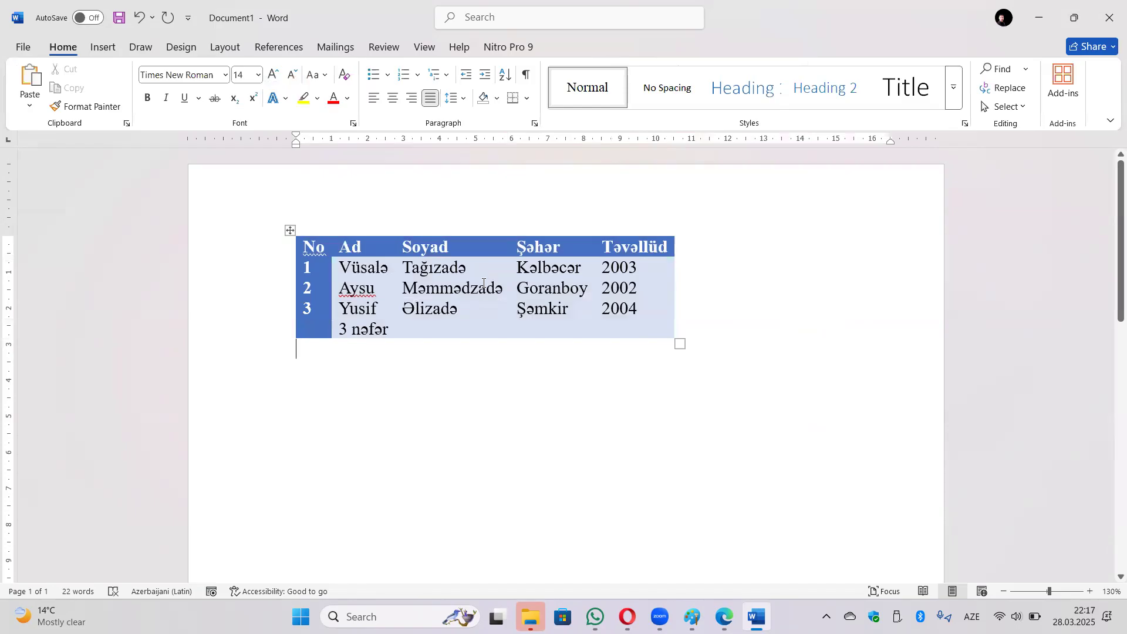
pyautogui.click(483, 283)
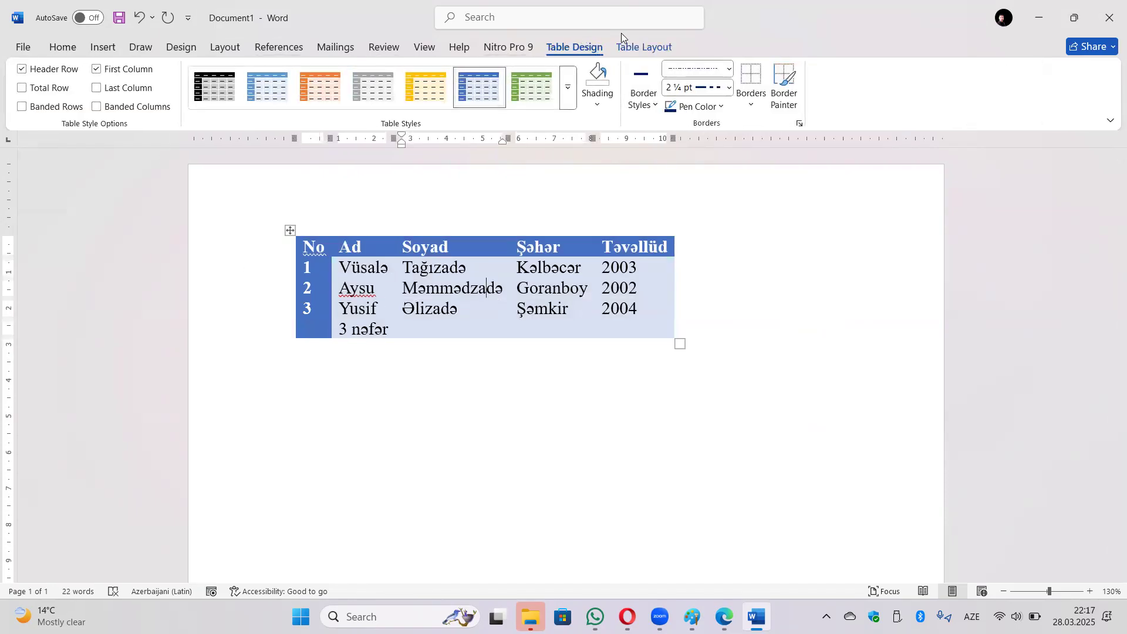
pyautogui.click(644, 47)
pyautogui.click(51, 89)
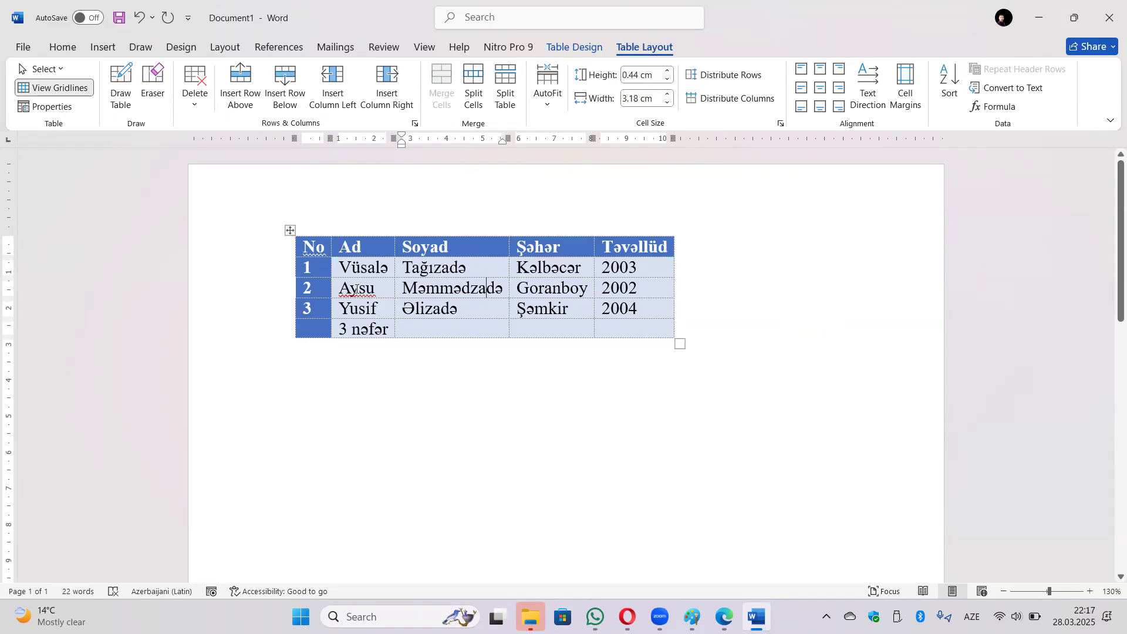
# Switch View Gridlines off and bring up the Table Properties dialog.
pyautogui.click(52, 87)
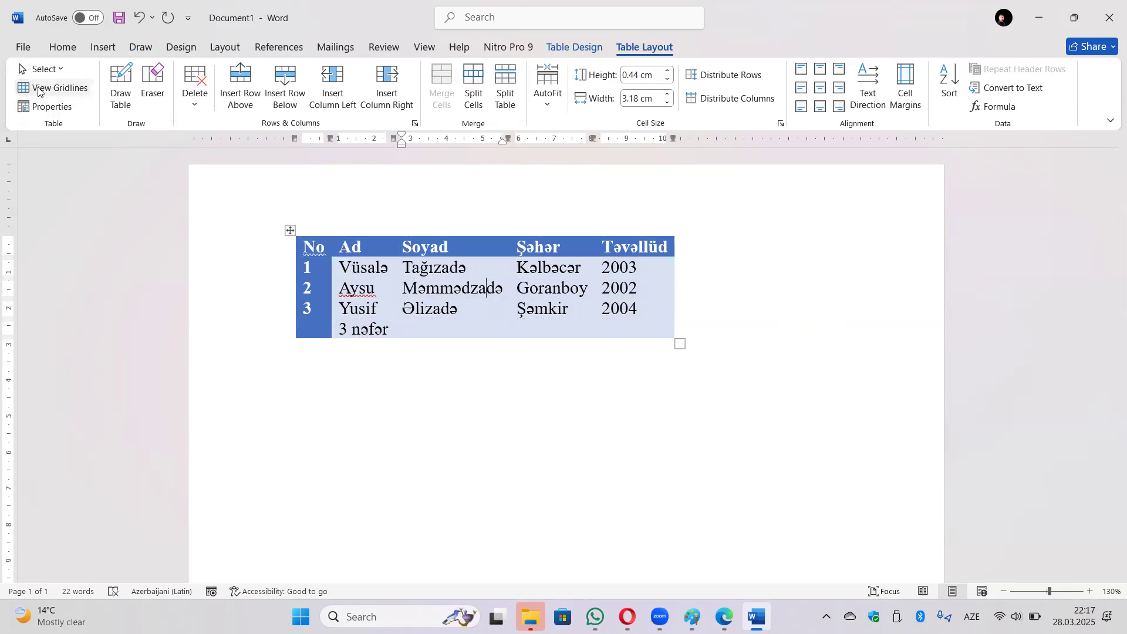
pyautogui.click(50, 107)
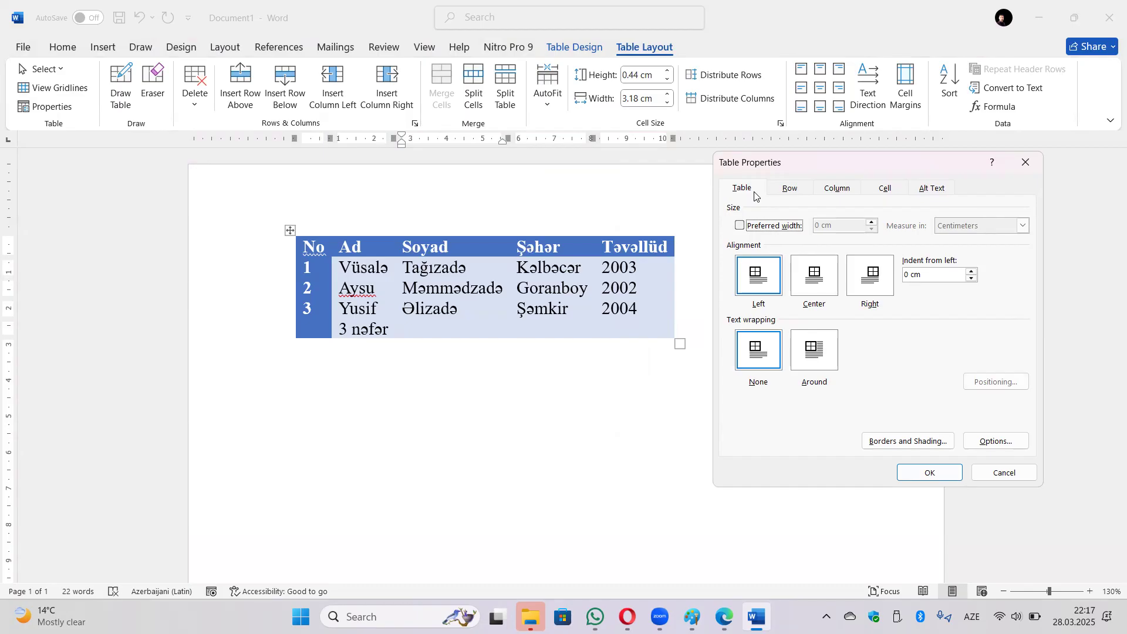
# Give the table a preferred width of 12 cm.
pyautogui.click(741, 225)
pyautogui.click(818, 226)
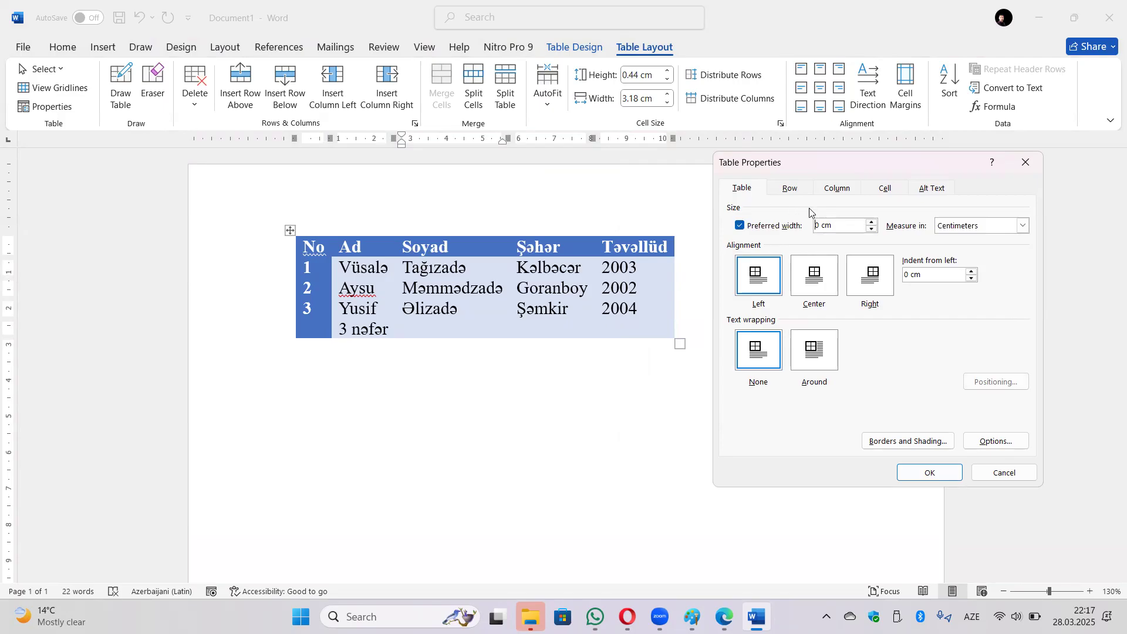
pyautogui.hotkey('ctrl', 'a')
pyautogui.write('12')
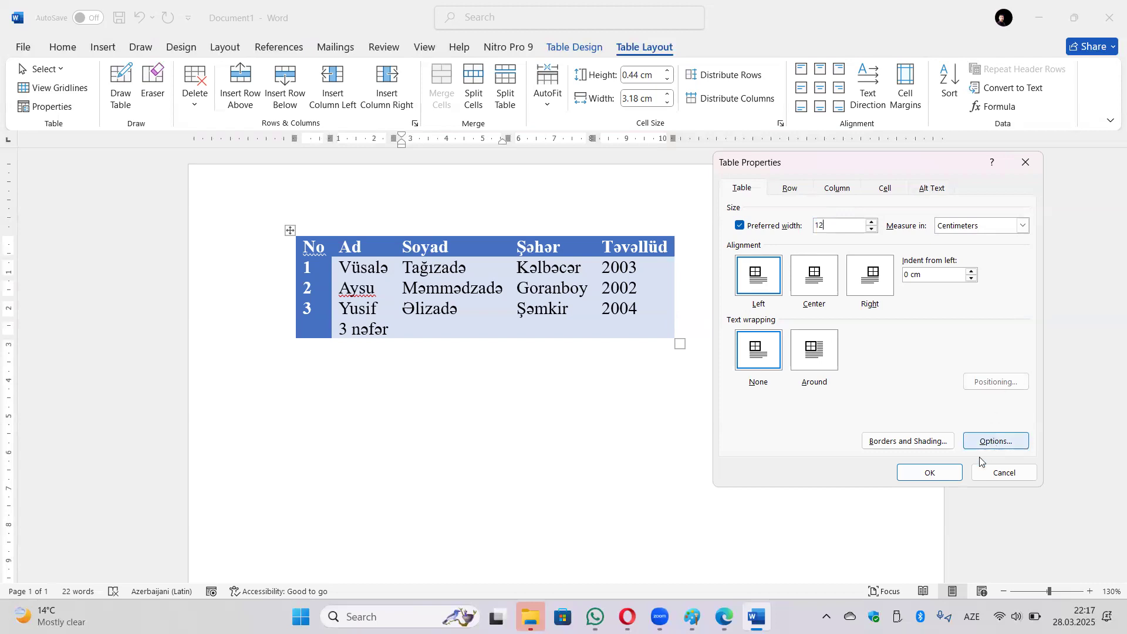
pyautogui.click(930, 473)
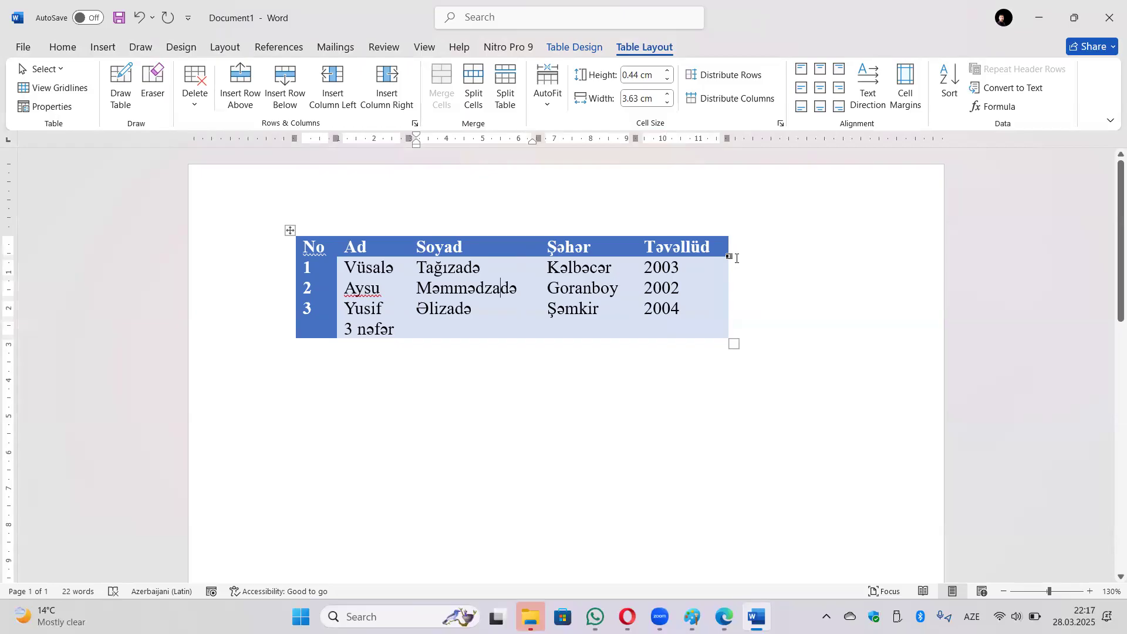
# Change the table's preferred width to 60 percent.
pyautogui.click(46, 106)
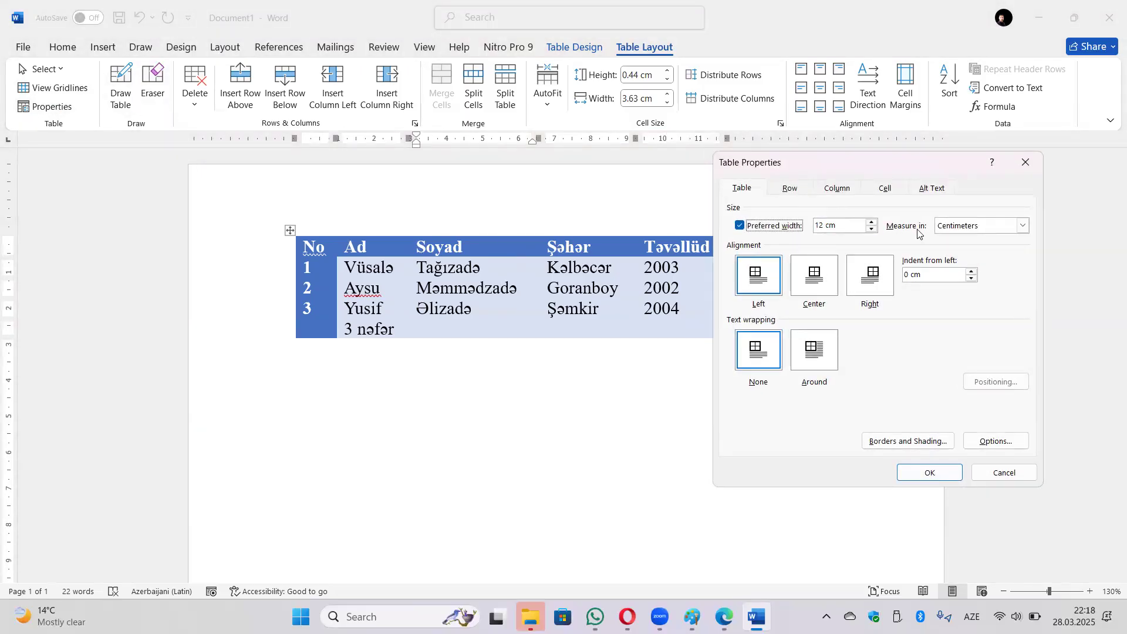
pyautogui.click(1021, 227)
pyautogui.click(990, 238)
pyautogui.moveTo(838, 227); pyautogui.dragTo(817, 228)
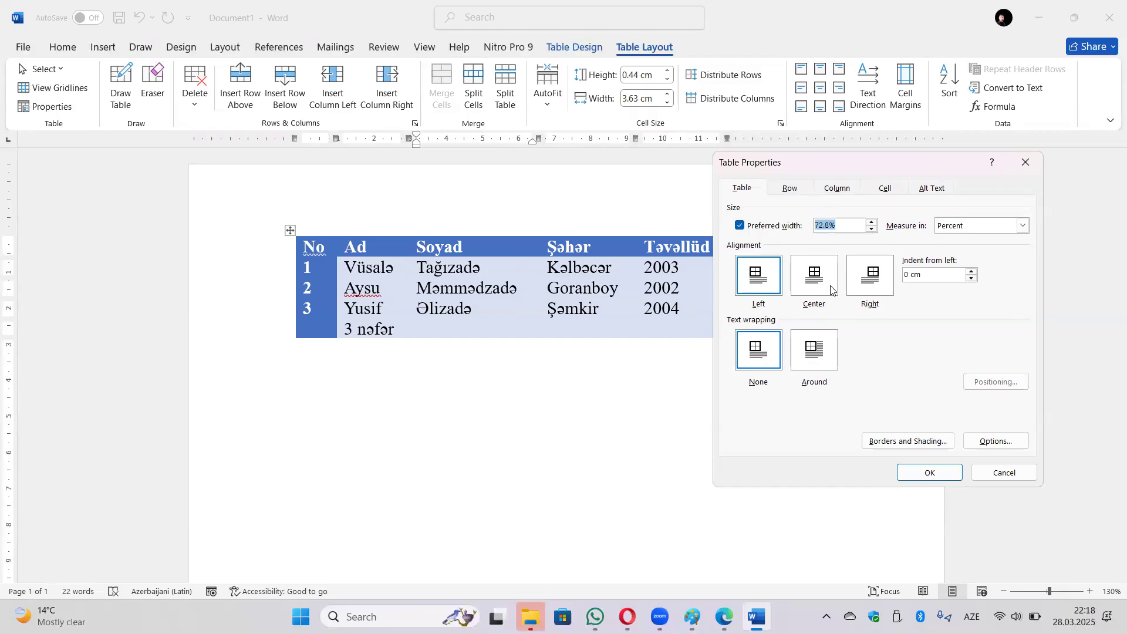
pyautogui.write('60')
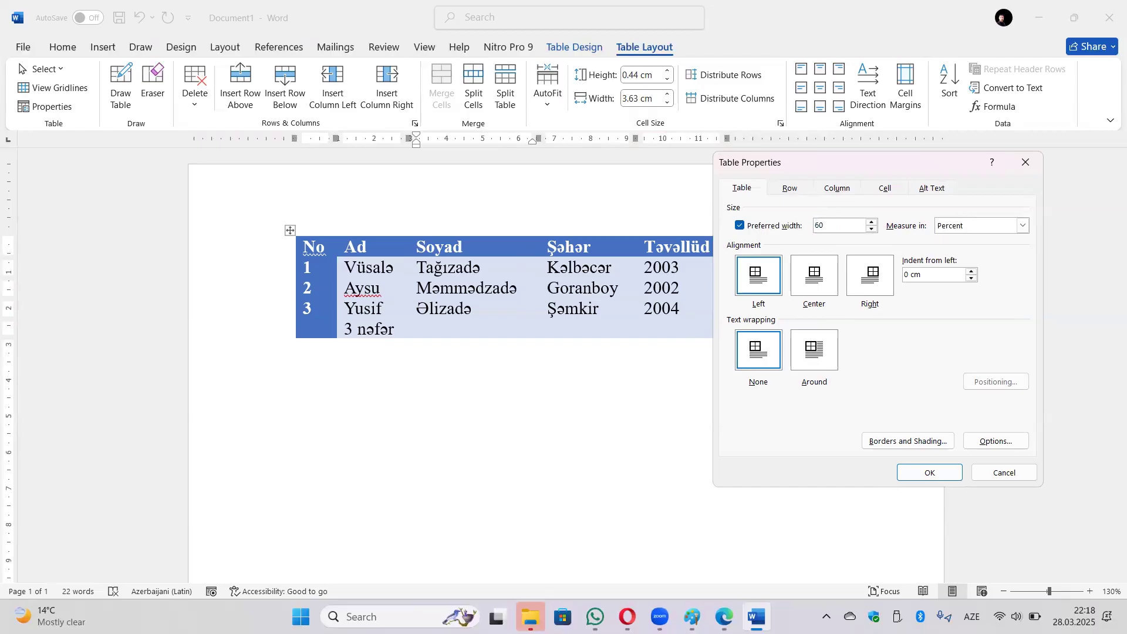
pyautogui.click(945, 470)
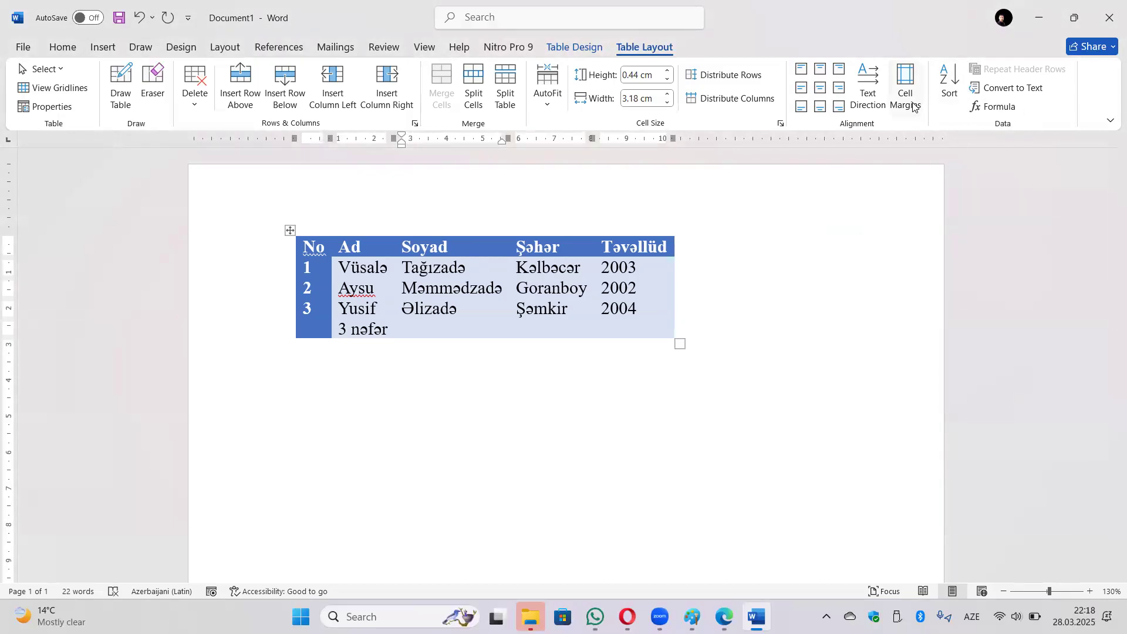
# Clear the table's fixed 60% preferred width and align the table to the right.
pyautogui.click(35, 108)
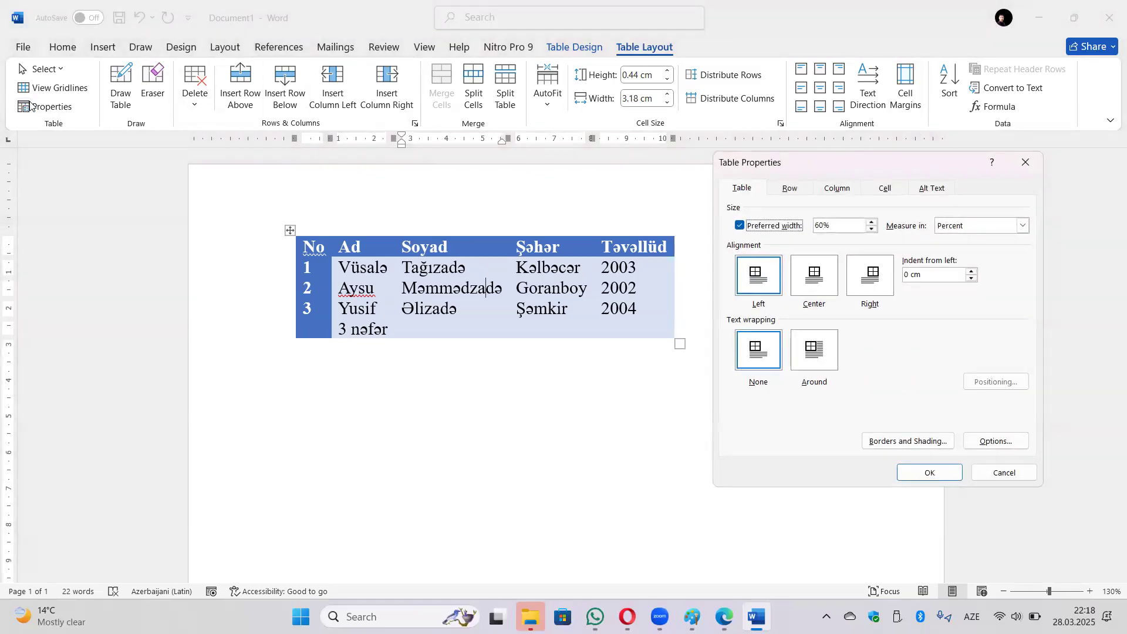
pyautogui.click(759, 228)
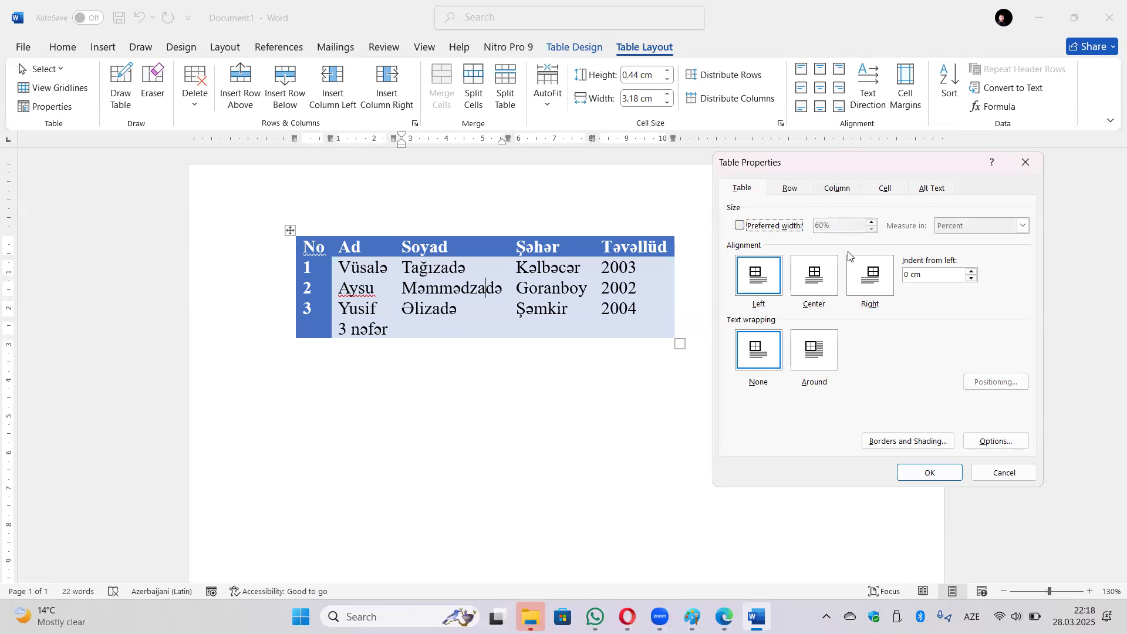
pyautogui.moveTo(867, 167); pyautogui.dragTo(889, 283)
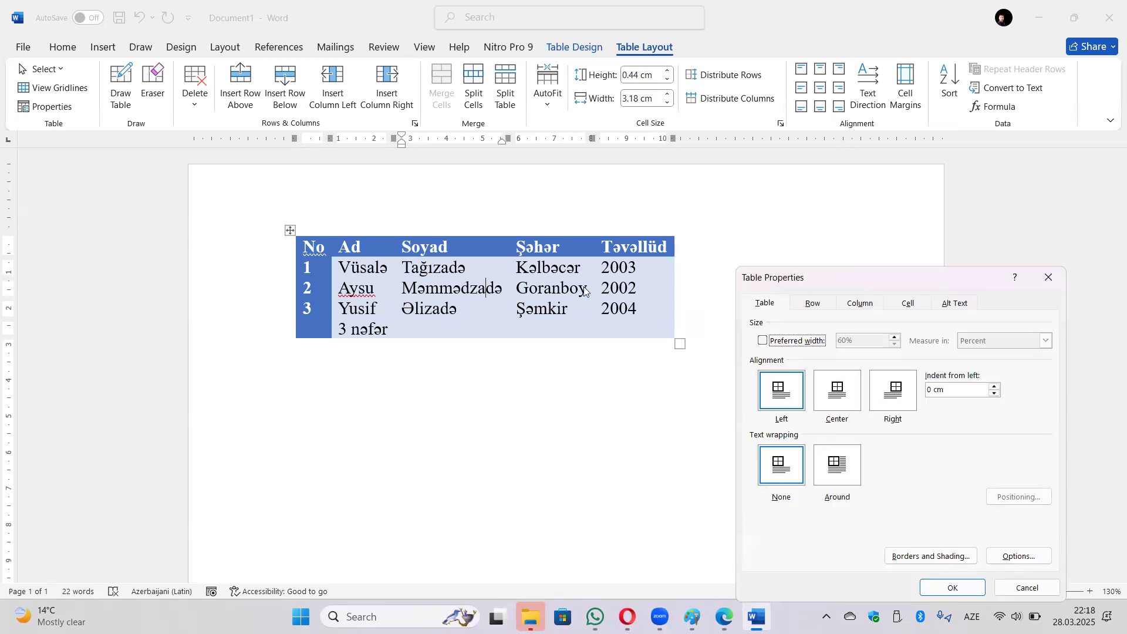
pyautogui.click(892, 394)
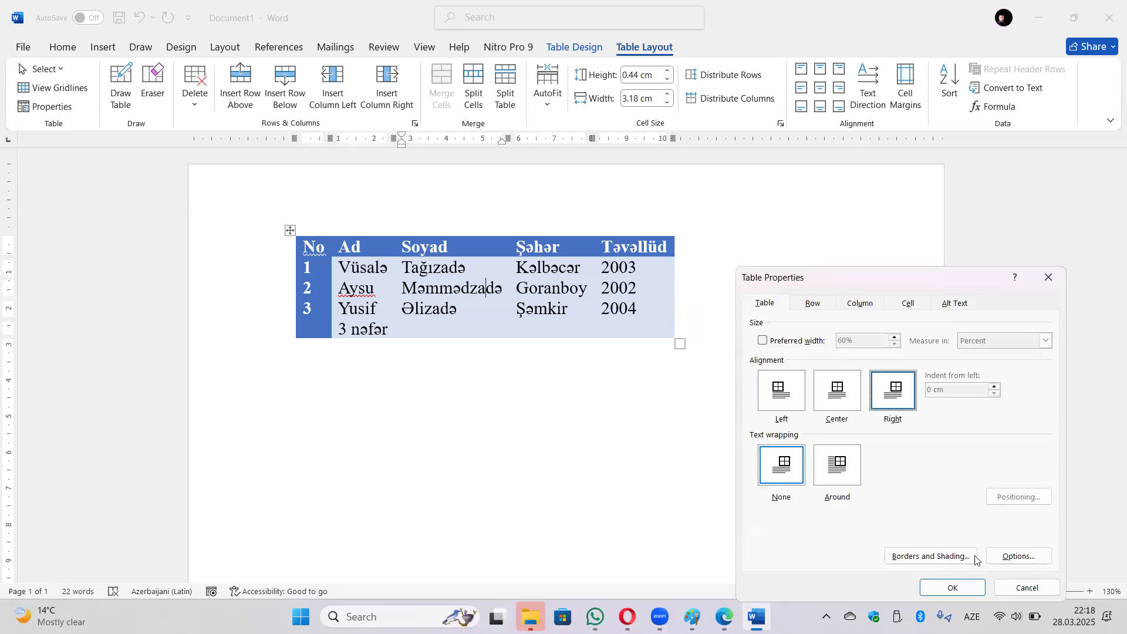
pyautogui.click(965, 590)
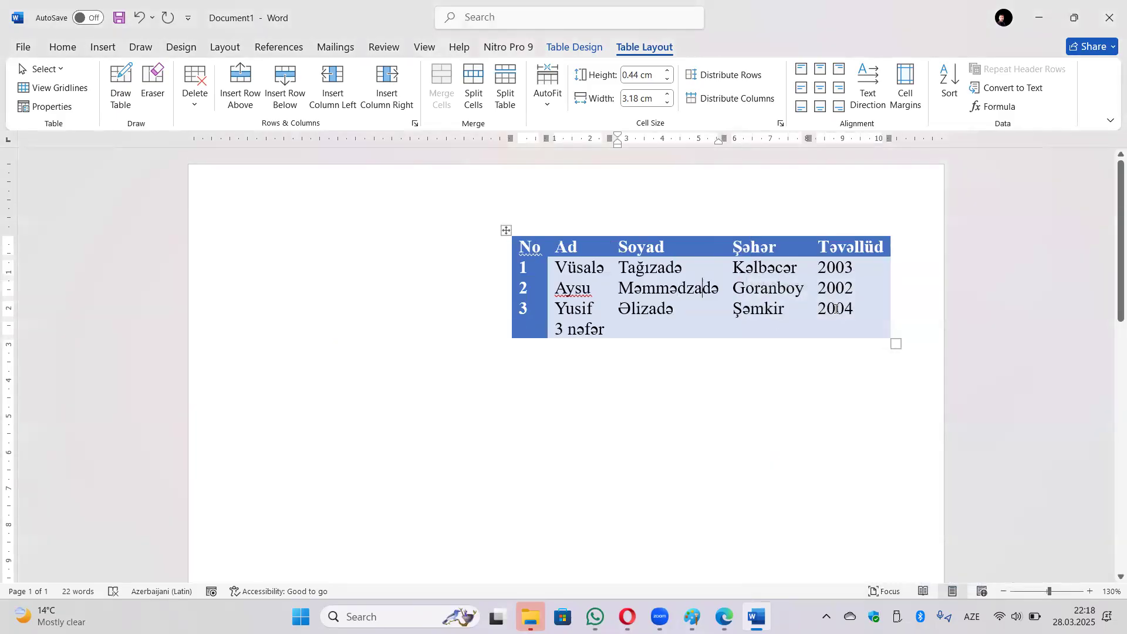
# Try centring the table on the page, then align it to the left.
pyautogui.click(26, 106)
pyautogui.click(843, 387)
pyautogui.click(937, 571)
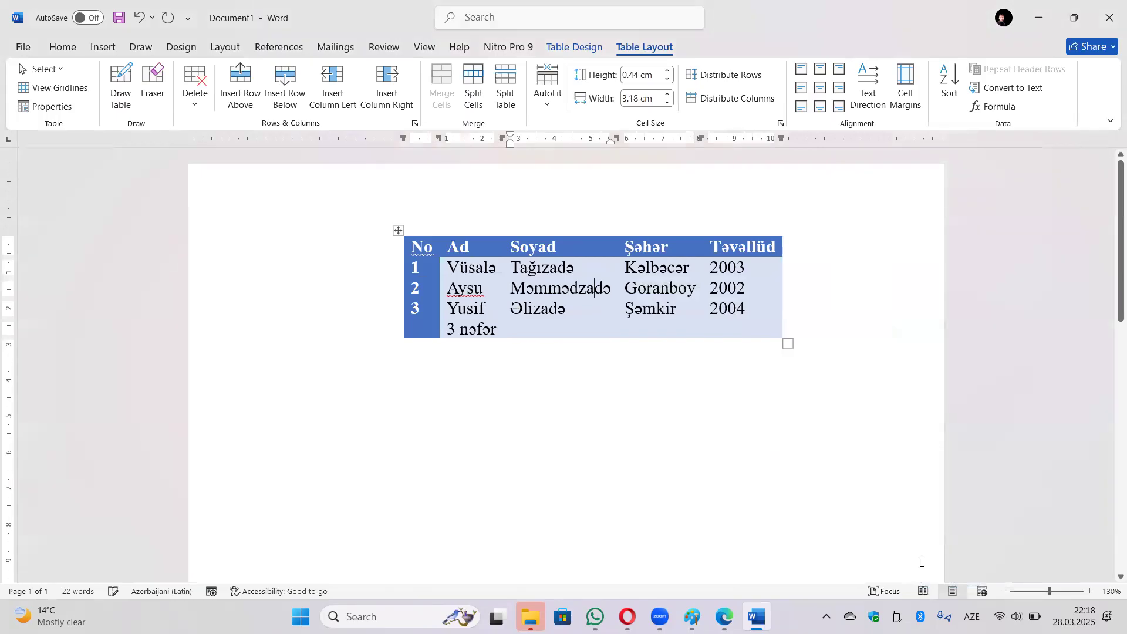
pyautogui.click(53, 107)
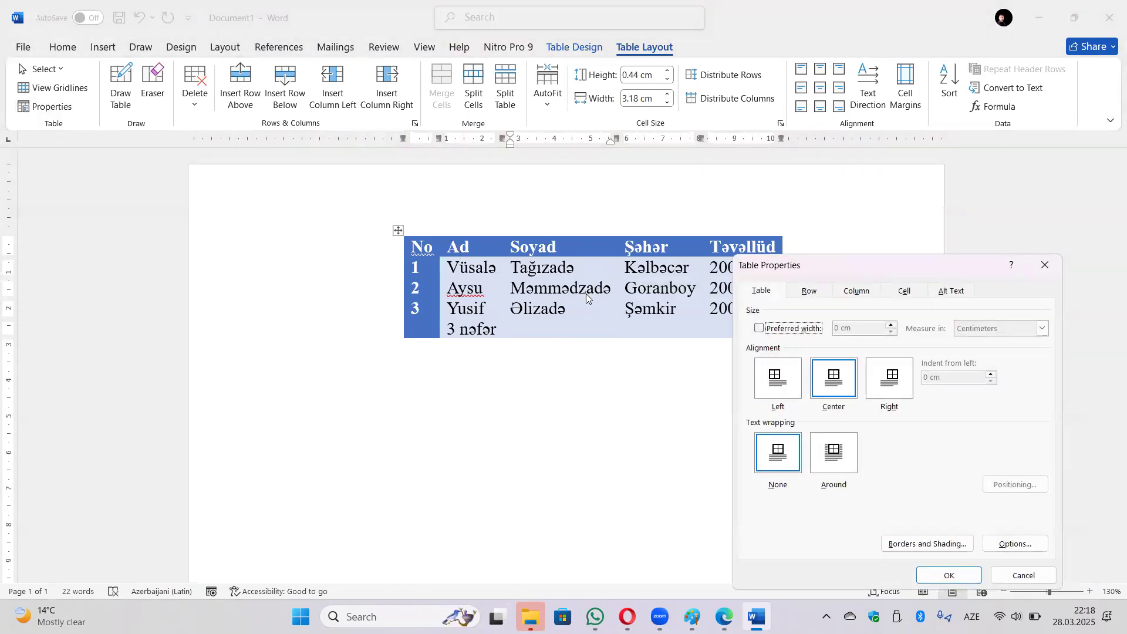
pyautogui.click(770, 381)
pyautogui.click(953, 566)
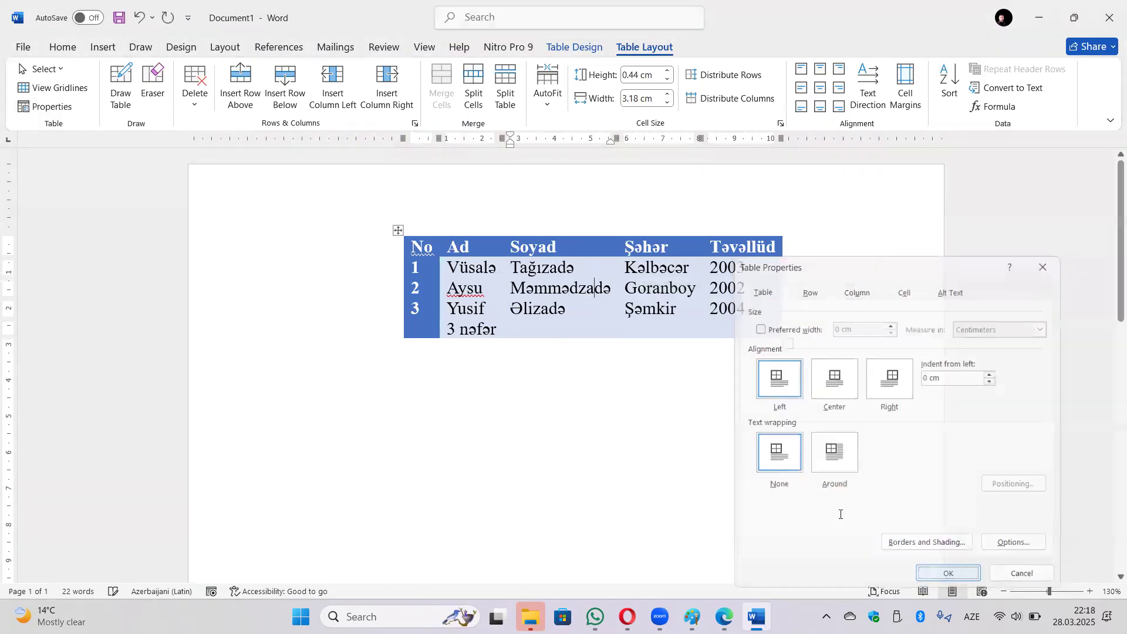
# Indent the table 1 cm from the left, shifting it right.
pyautogui.click(52, 107)
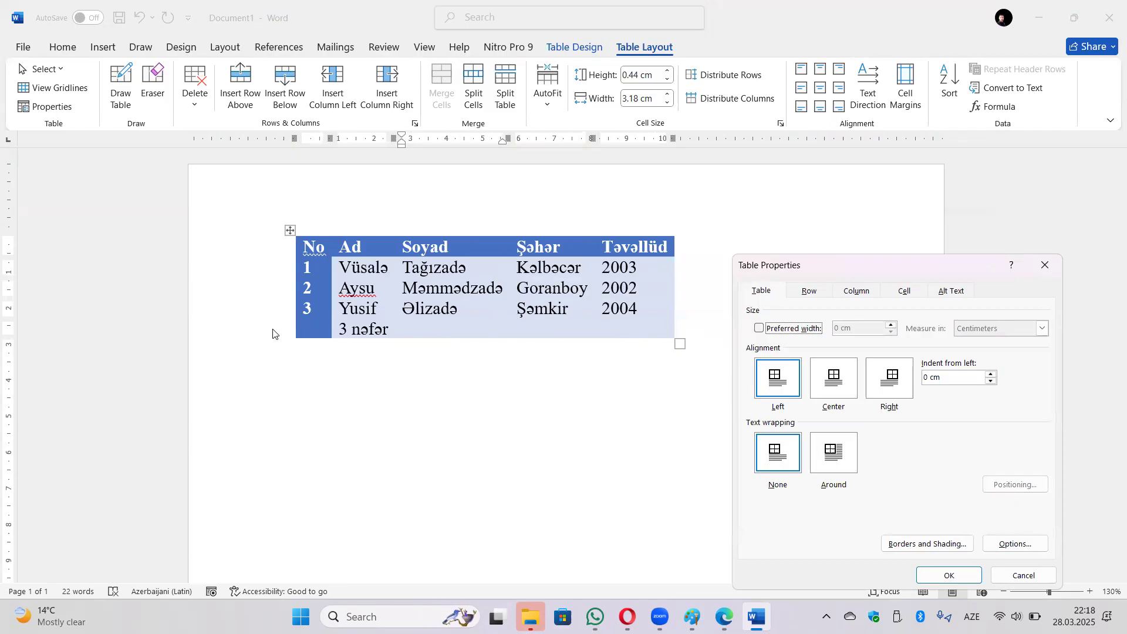
pyautogui.click(960, 383)
pyautogui.click(992, 375)
pyautogui.click(992, 375)
pyautogui.click(992, 375)
pyautogui.click(992, 374)
pyautogui.click(992, 375)
pyautogui.click(992, 375)
pyautogui.click(992, 375)
pyautogui.click(991, 374)
pyautogui.moveTo(936, 263); pyautogui.dragTo(936, 188)
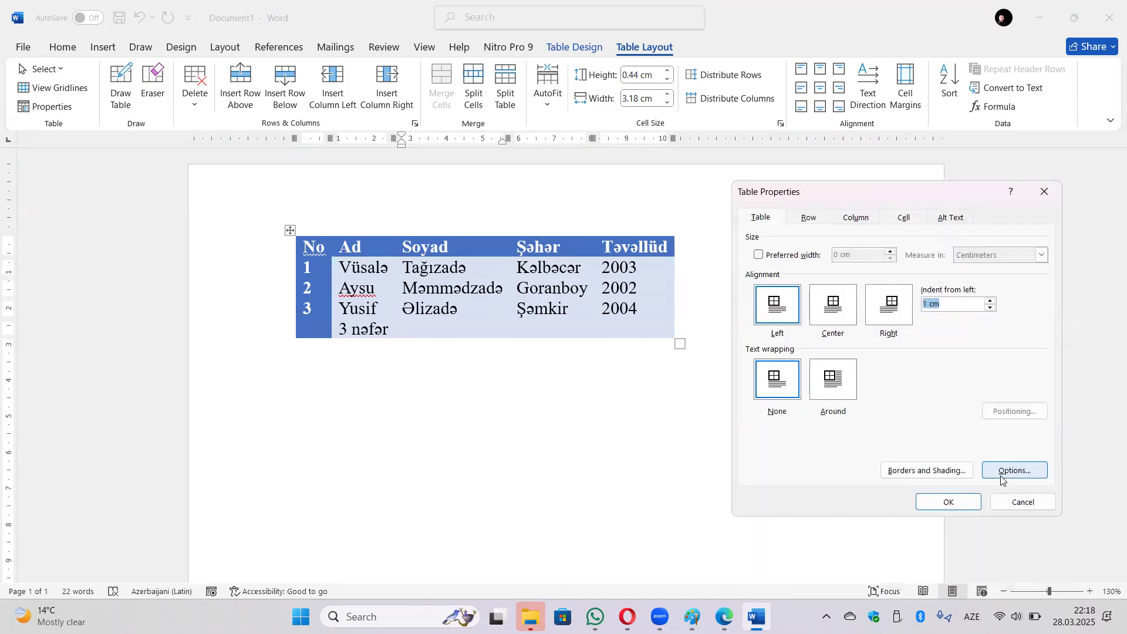
pyautogui.click(969, 501)
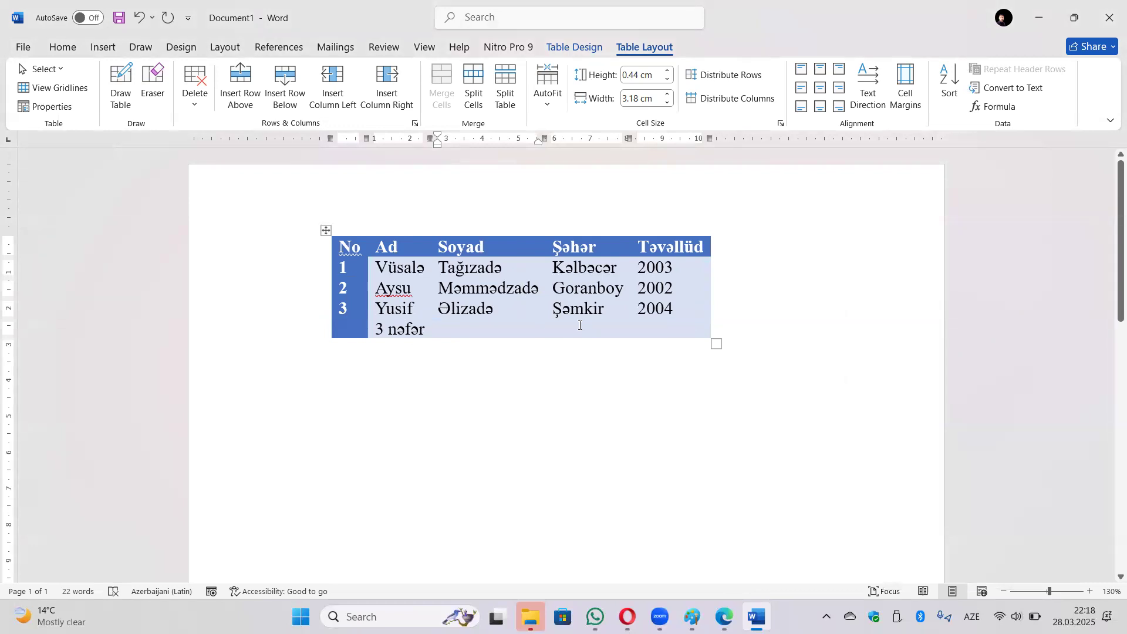
# Reset the table's indent from left to 0 cm so it sits flush left.
pyautogui.click(52, 106)
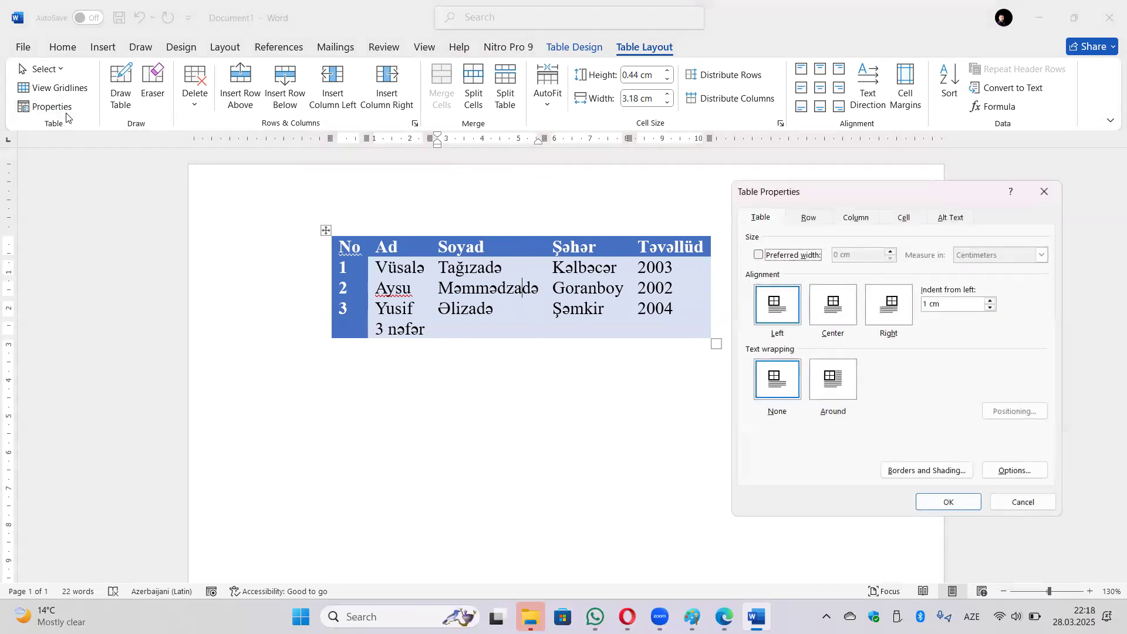
pyautogui.doubleClick(932, 307)
pyautogui.write('0')
pyautogui.click(946, 502)
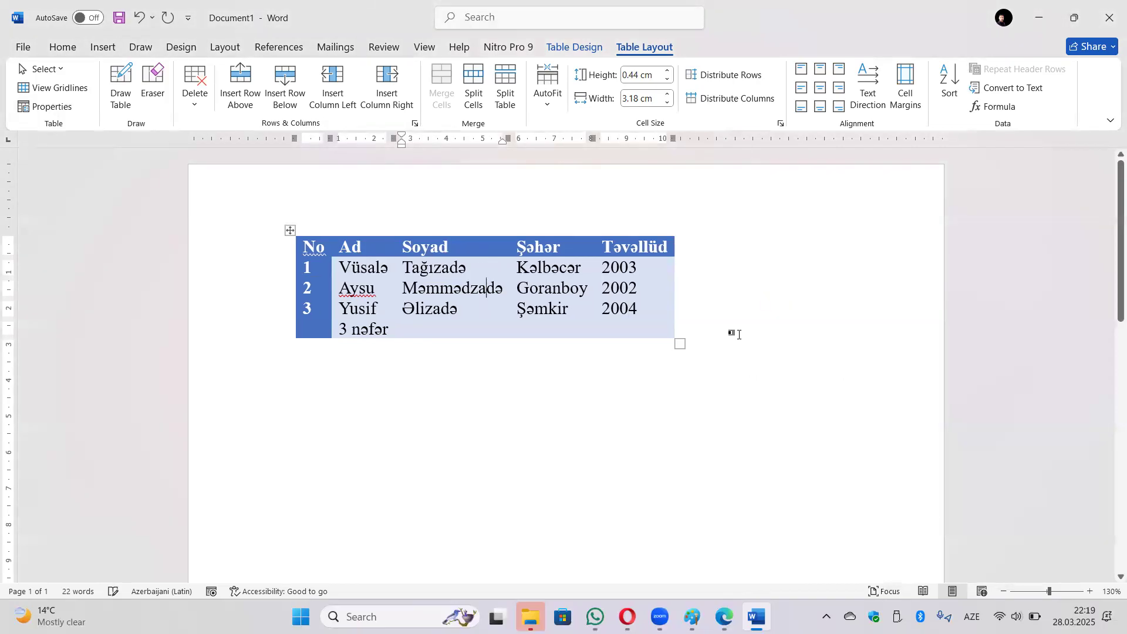
# Below the table, write 'Biri var idi, biri yox idi. Azərbaycanın dilbər güşələrindən olan Goranboy rayonunun'.
pyautogui.click(418, 356)
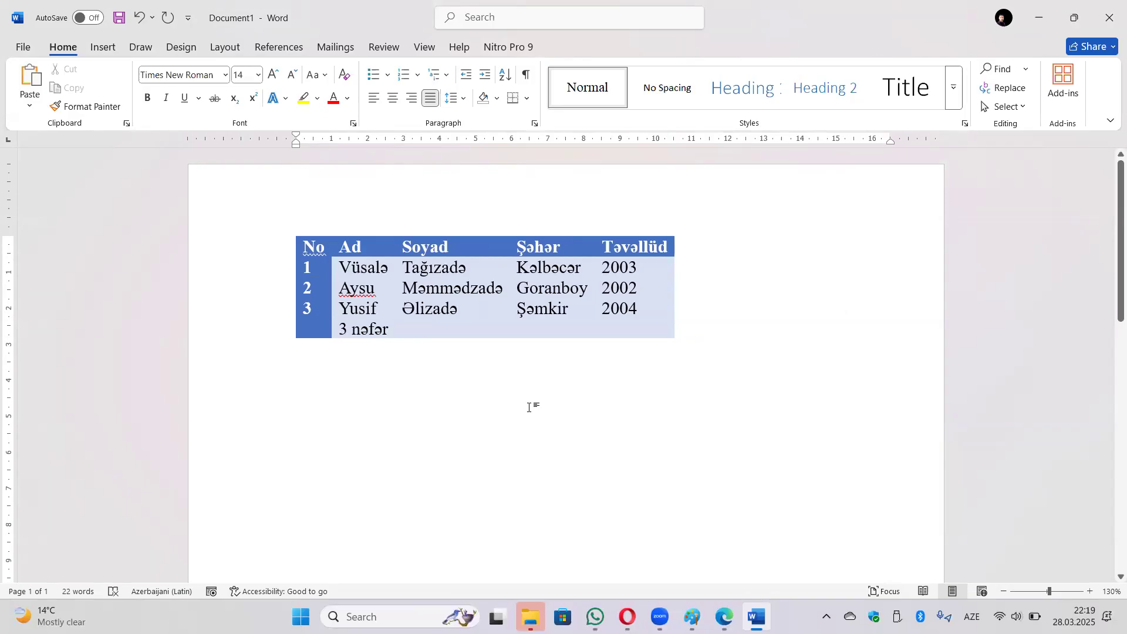
pyautogui.write('Bir')
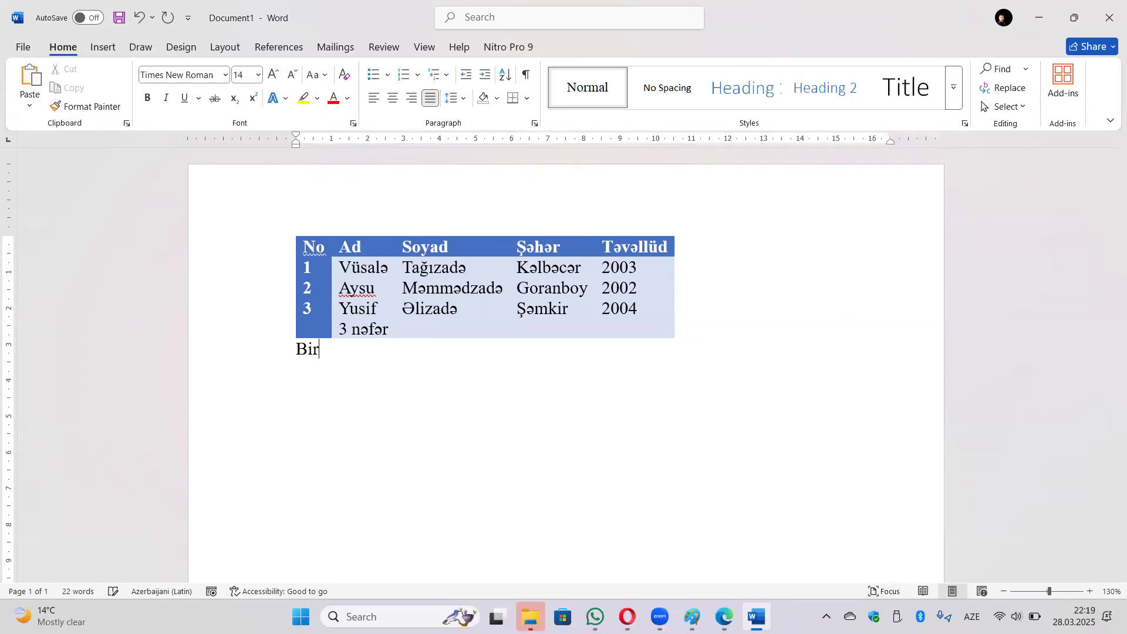
pyautogui.write('i var idi, biri yox ')
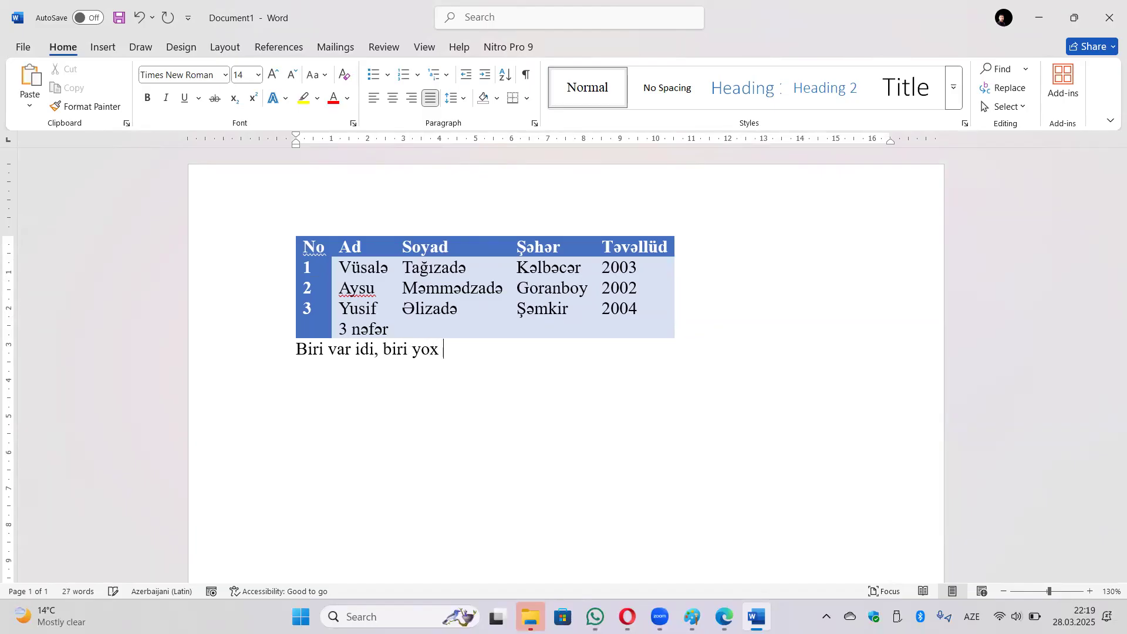
pyautogui.write('idi. Azərbay')
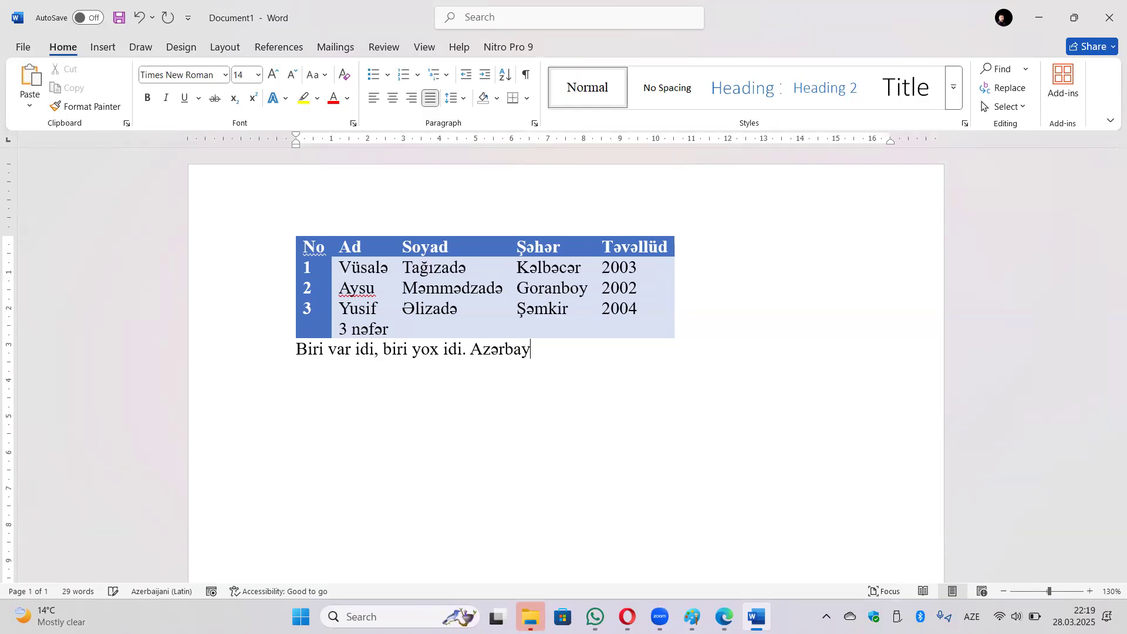
pyautogui.write('canın dilbər güşələ')
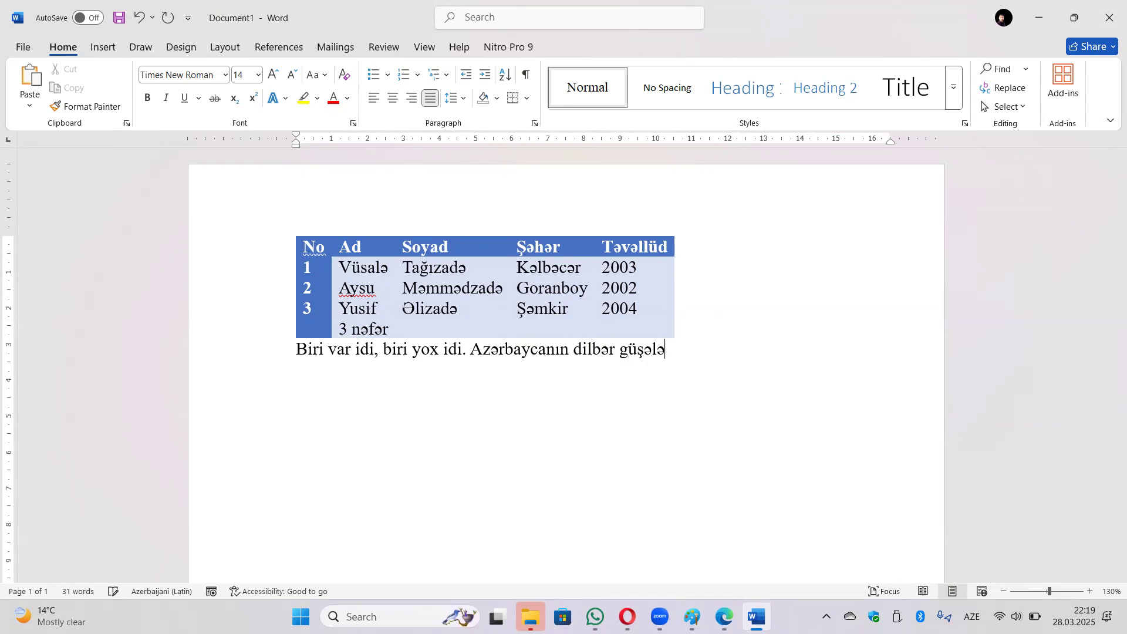
pyautogui.write('rindən olan')
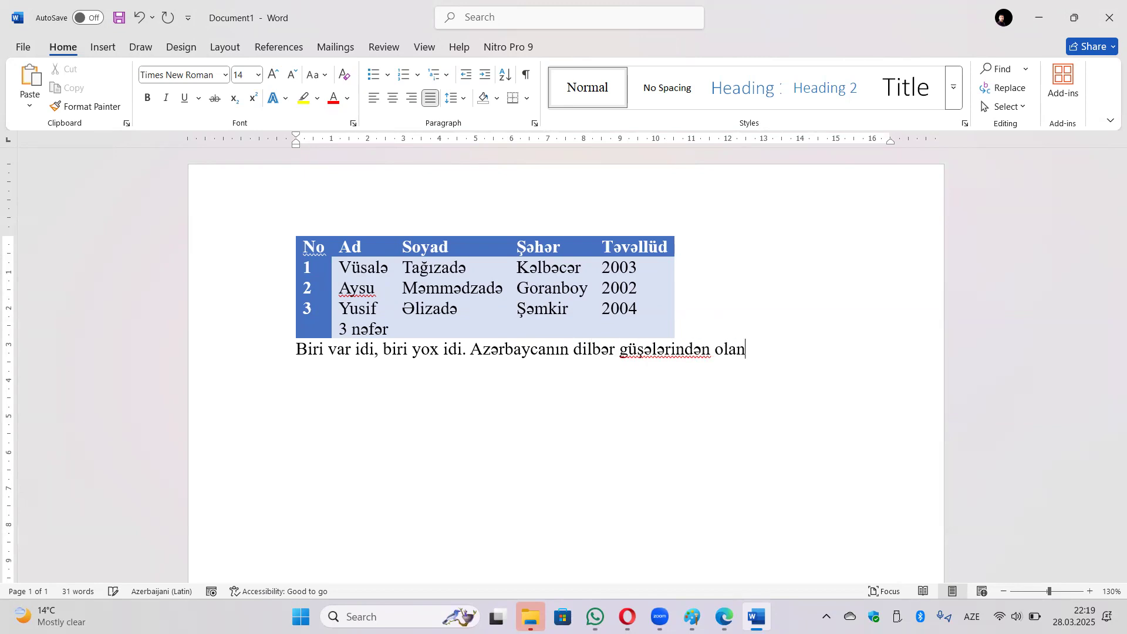
pyautogui.write(' Goranbou')
pyautogui.press('BackSpace')
pyautogui.write('y rayo')
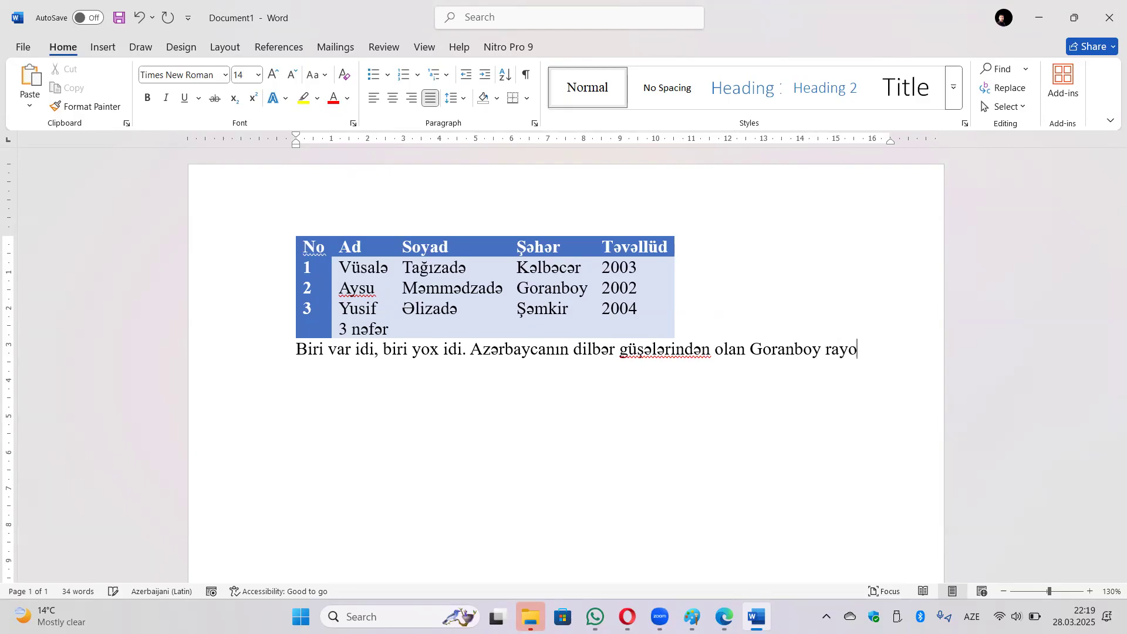
pyautogui.write('nunun')
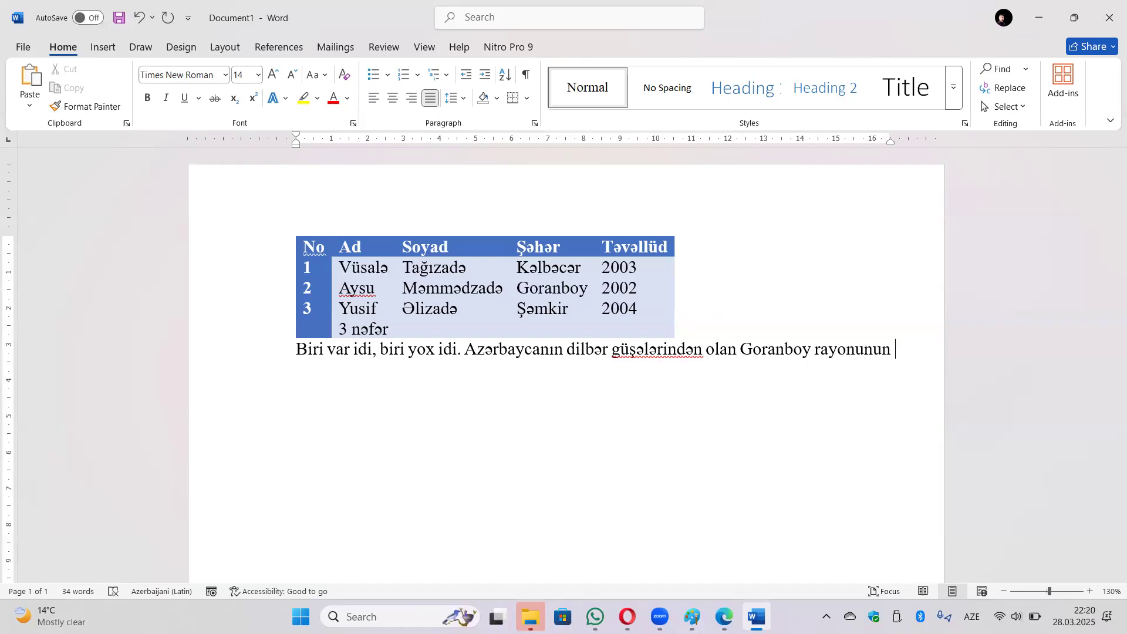
# Continue the paragraph with 'pişiklilər kəndinin Aysu adlı bir sakini var idi. Aysu həyatını pişiklərə həsr eləmişdi.'.
pyautogui.write('pişiklilər kəndinin')
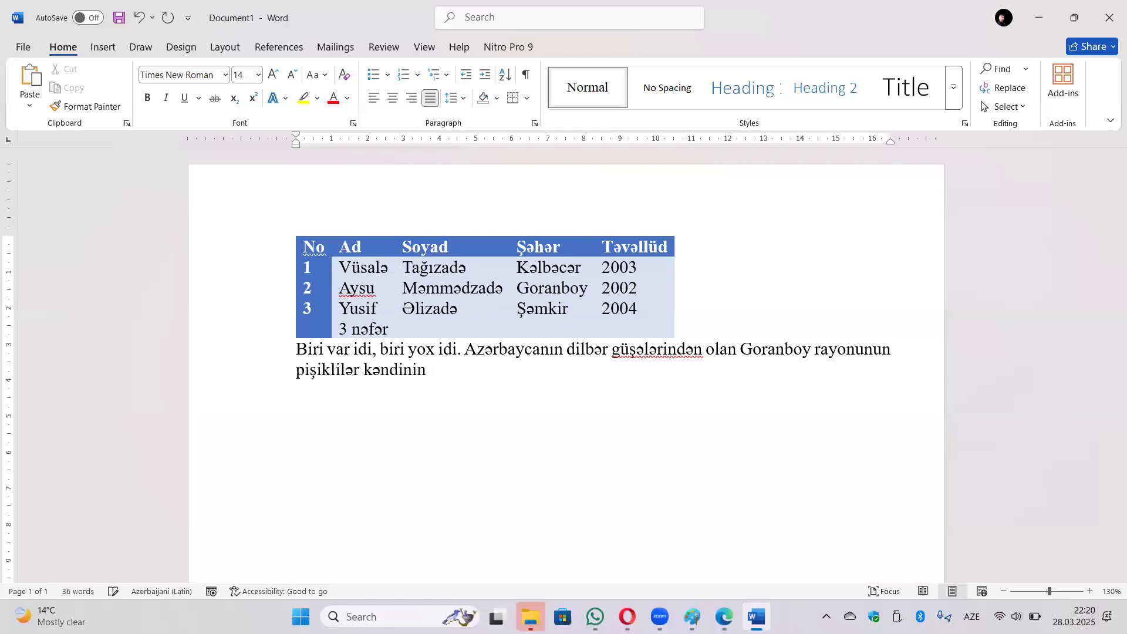
pyautogui.write(' Aysu adlı bir sakini var idi.')
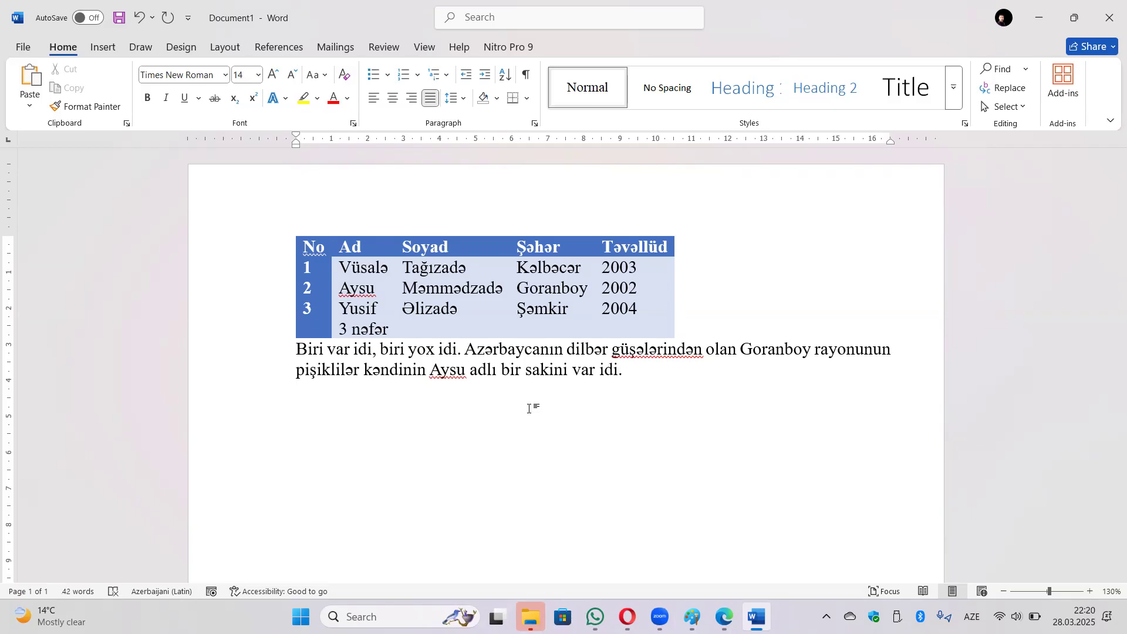
pyautogui.write(' Aysu')
pyautogui.write(' həya')
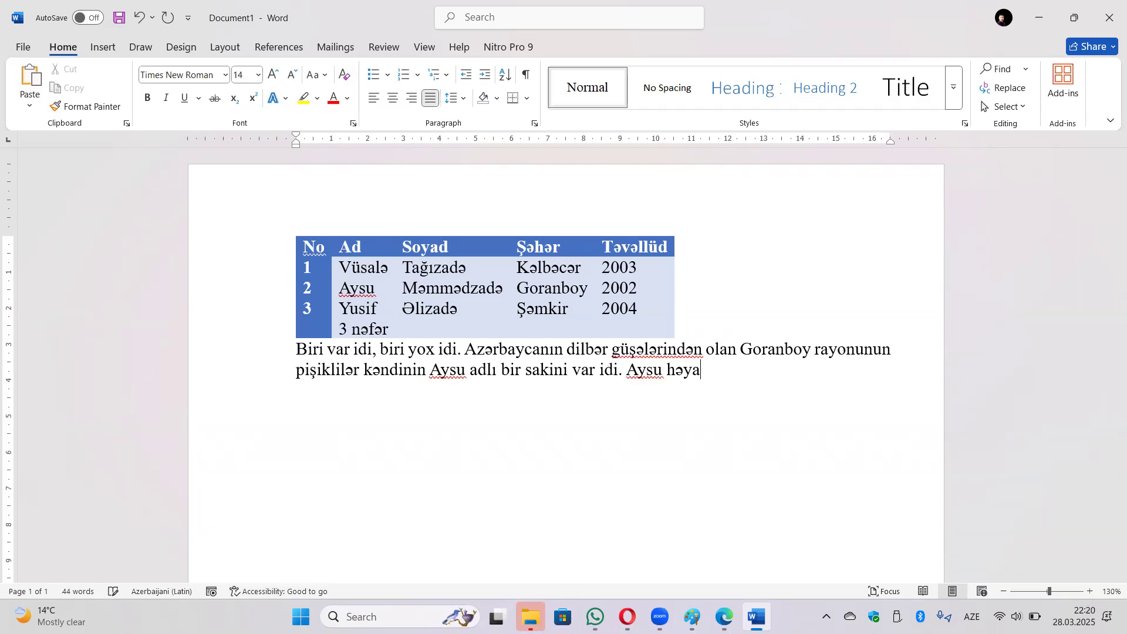
pyautogui.write('tını pişiklərə')
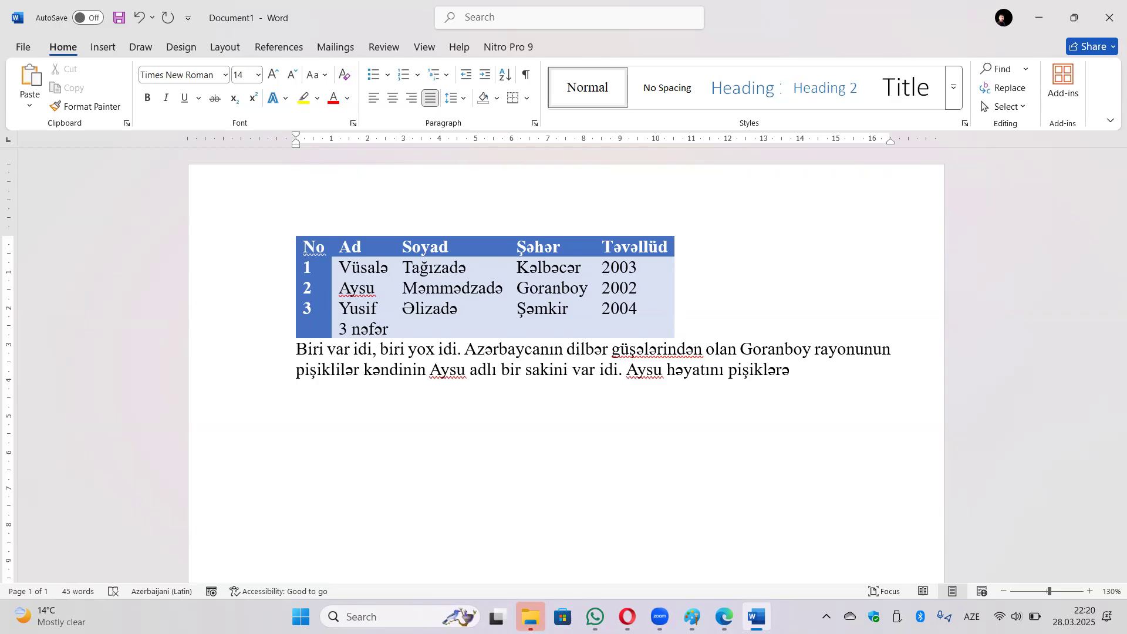
pyautogui.write(' həsr eləmişdi.')
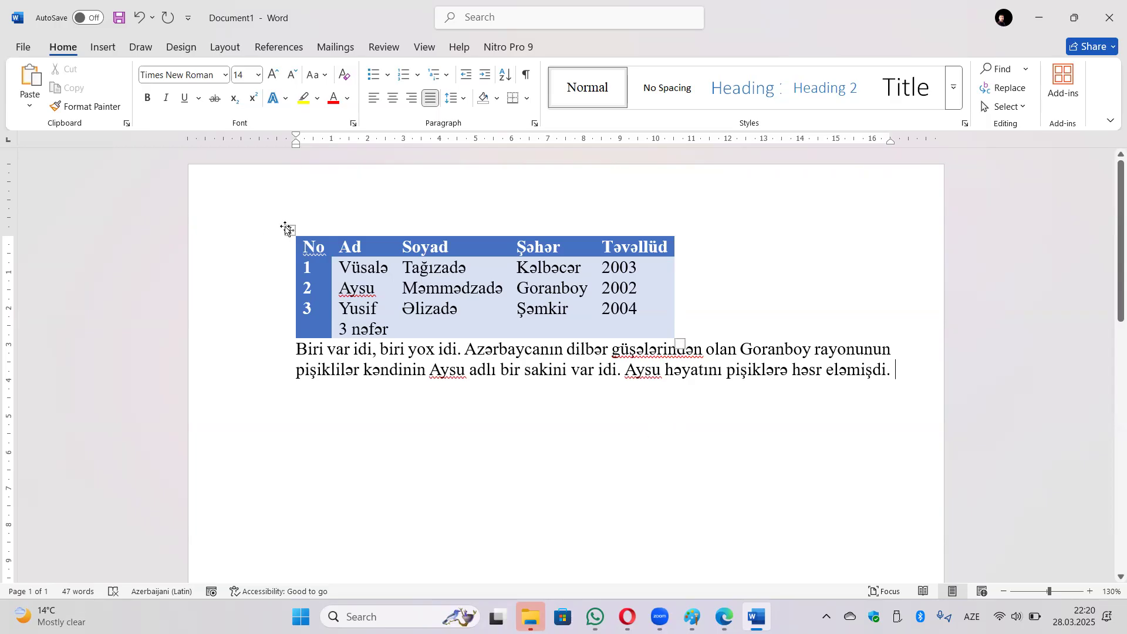
# Set the table's text wrapping to Around so the story paragraph flows beside it.
pyautogui.click(290, 232)
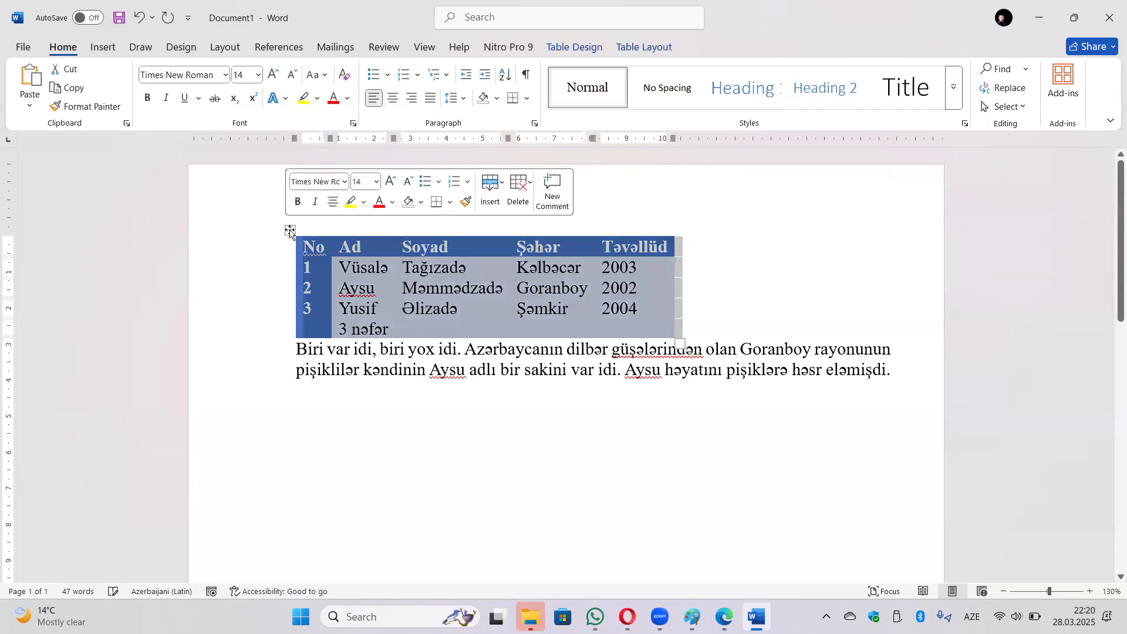
pyautogui.click(645, 47)
pyautogui.click(47, 106)
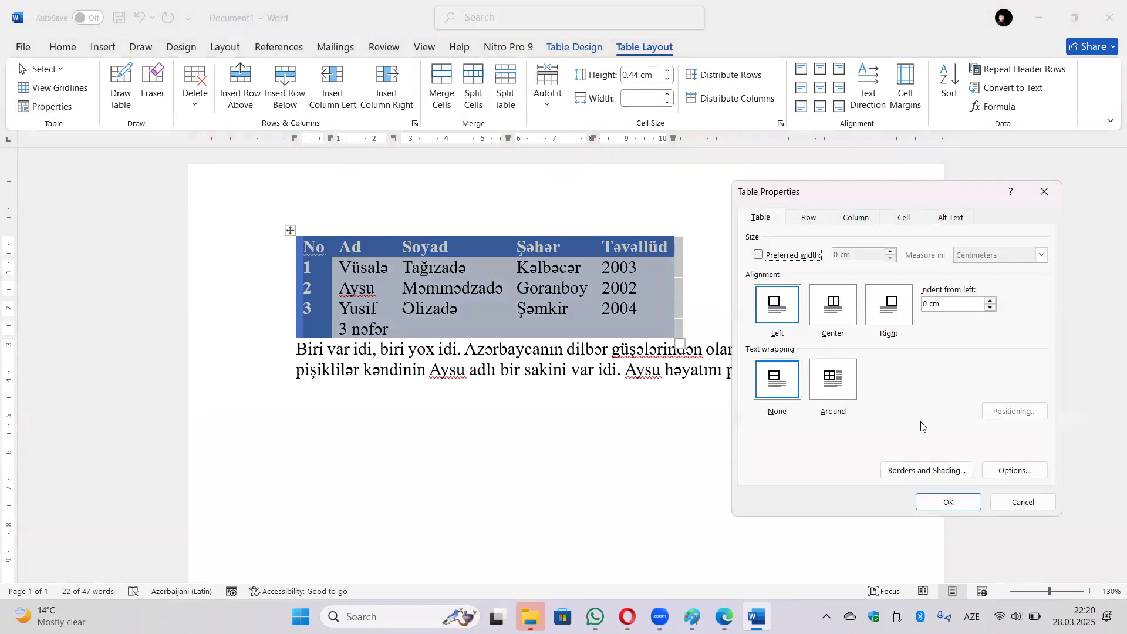
pyautogui.click(841, 388)
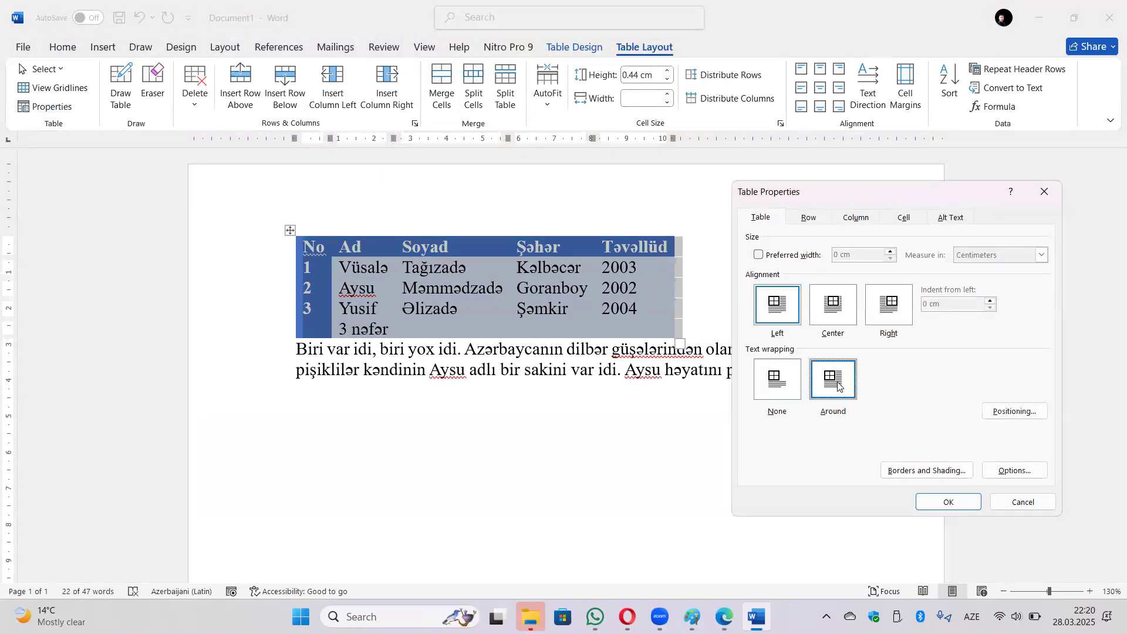
pyautogui.click(954, 502)
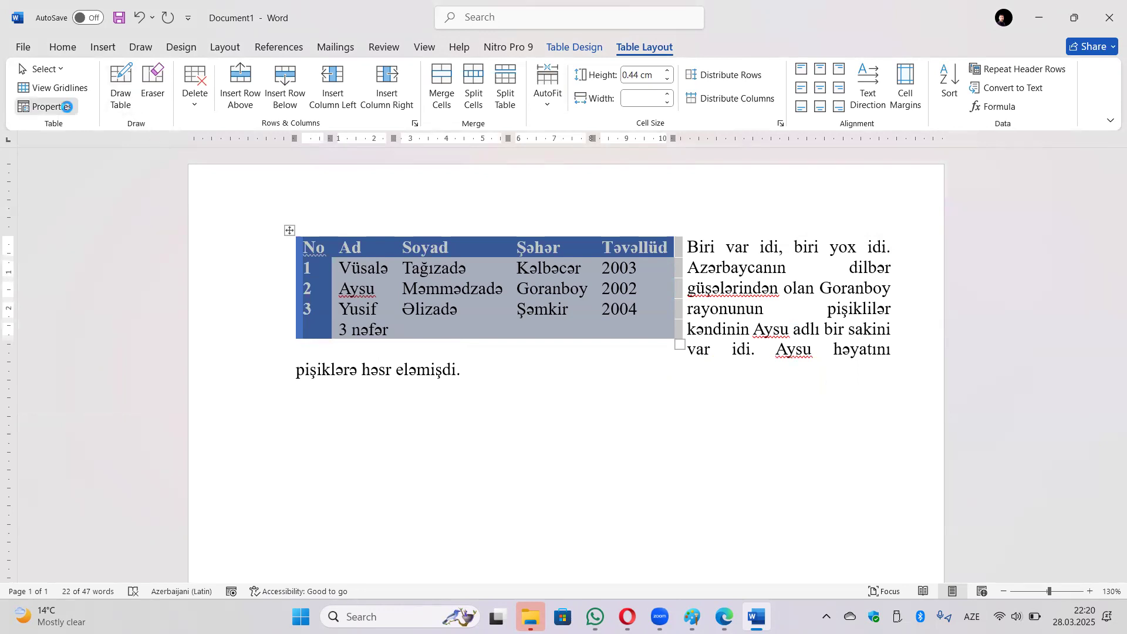
pyautogui.click(47, 107)
# Set the table's horizontal position to Right in Table Positioning.
pyautogui.click(989, 410)
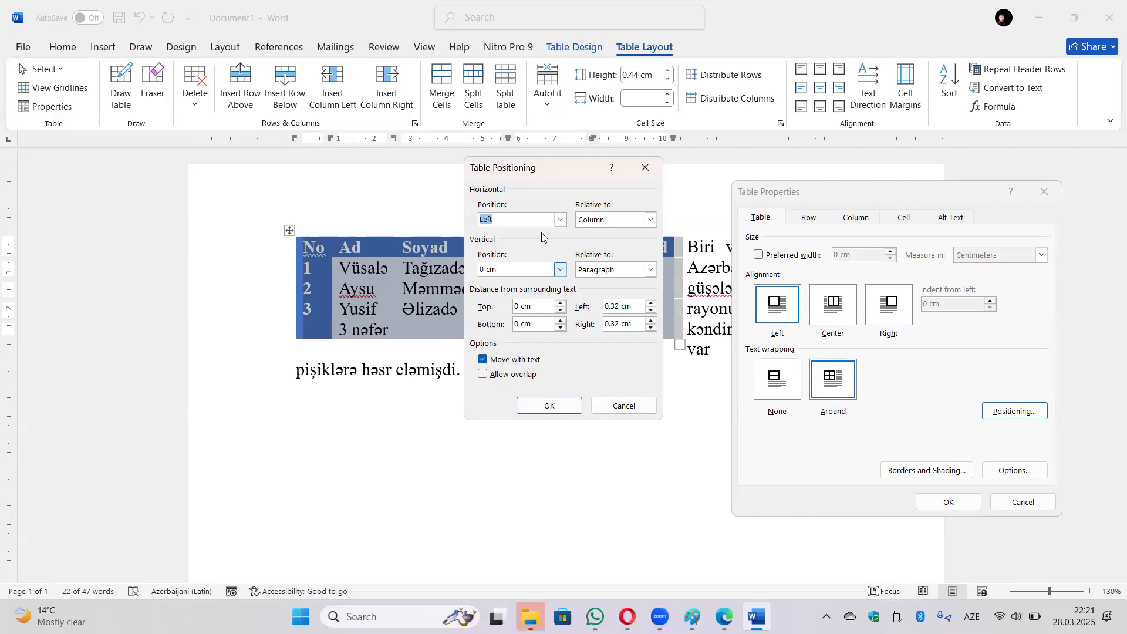
pyautogui.click(561, 221)
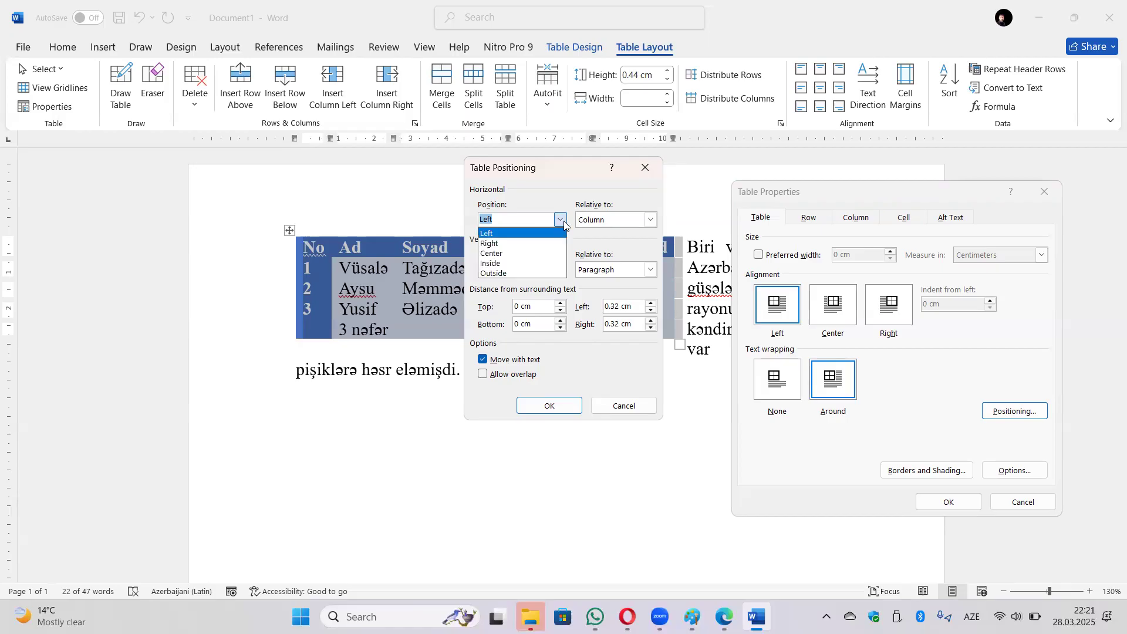
pyautogui.click(533, 243)
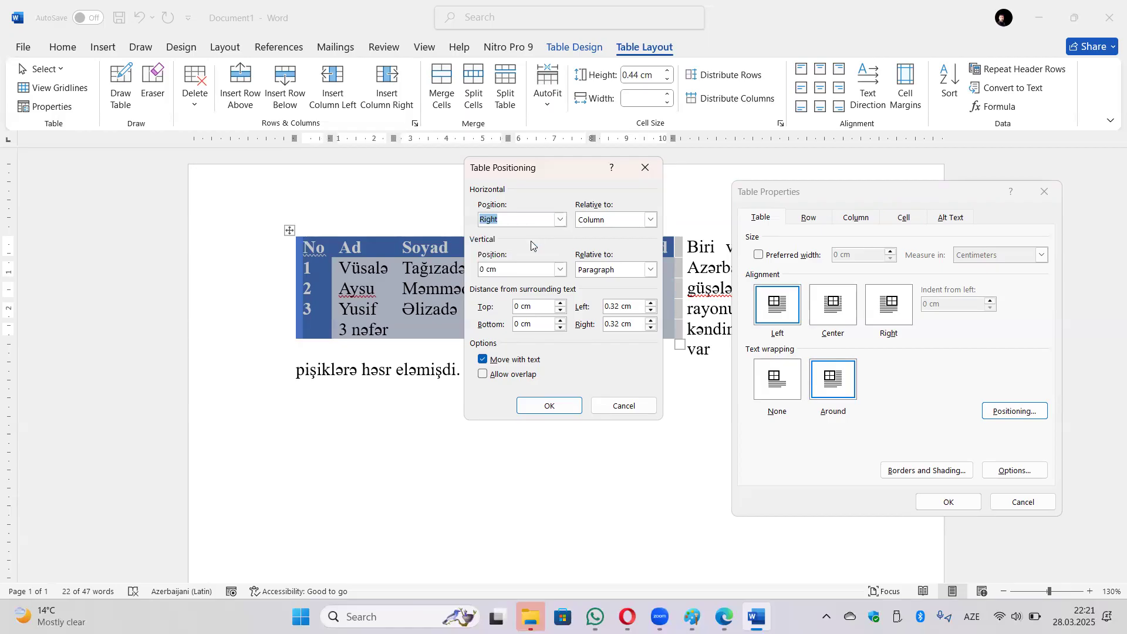
pyautogui.click(549, 405)
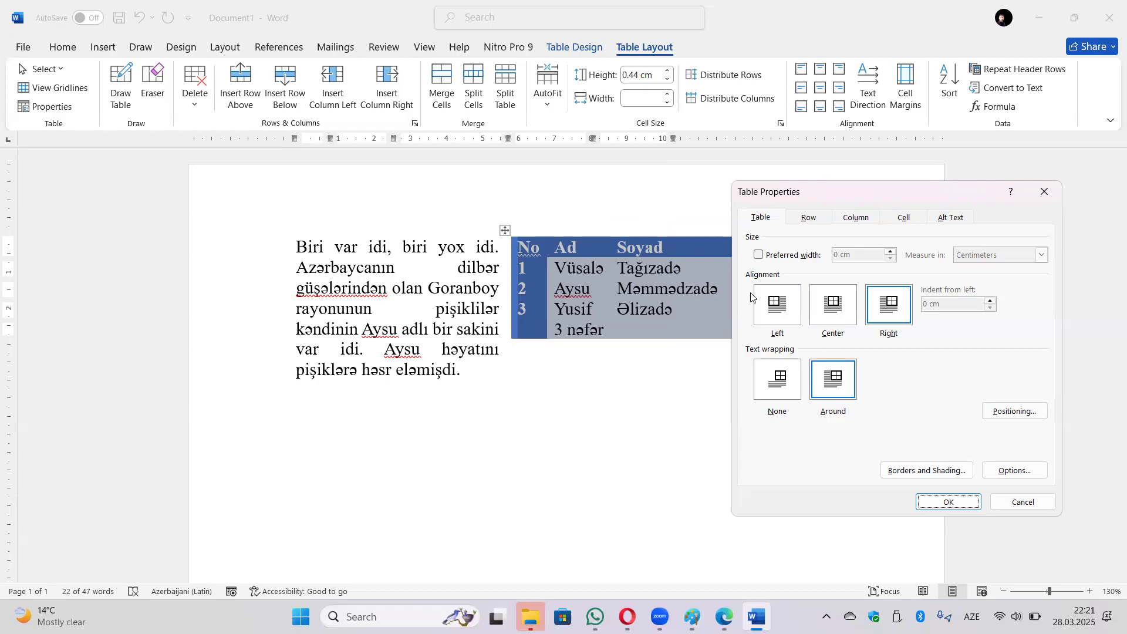
# Leave the vertical position at 0 cm, cancel positioning, and choose text wrapping None.
pyautogui.click(1040, 412)
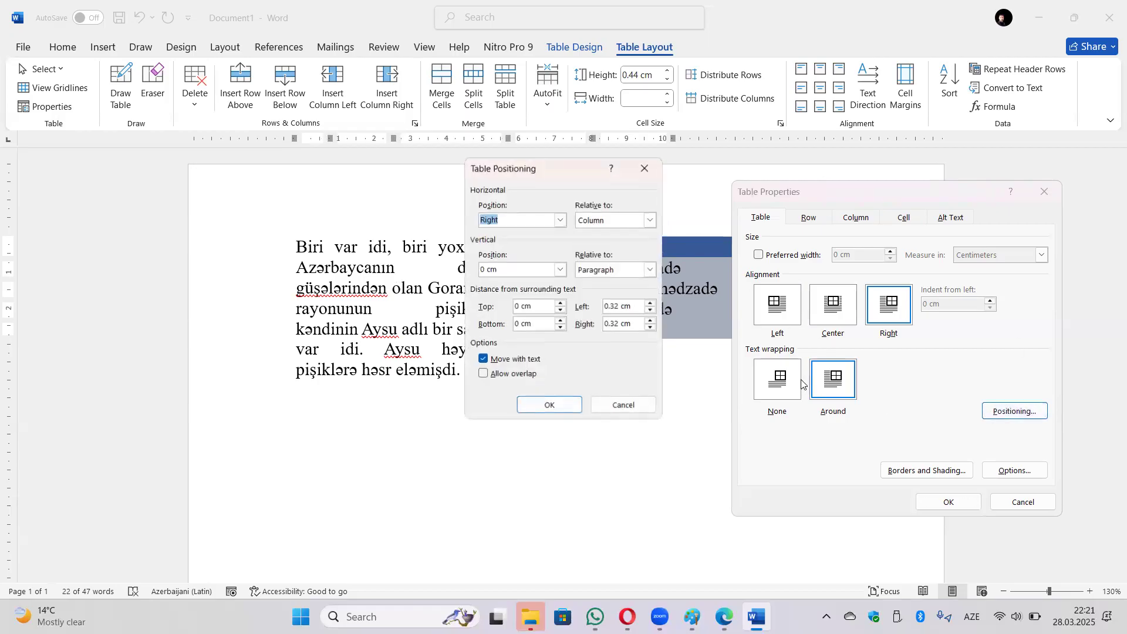
pyautogui.click(561, 270)
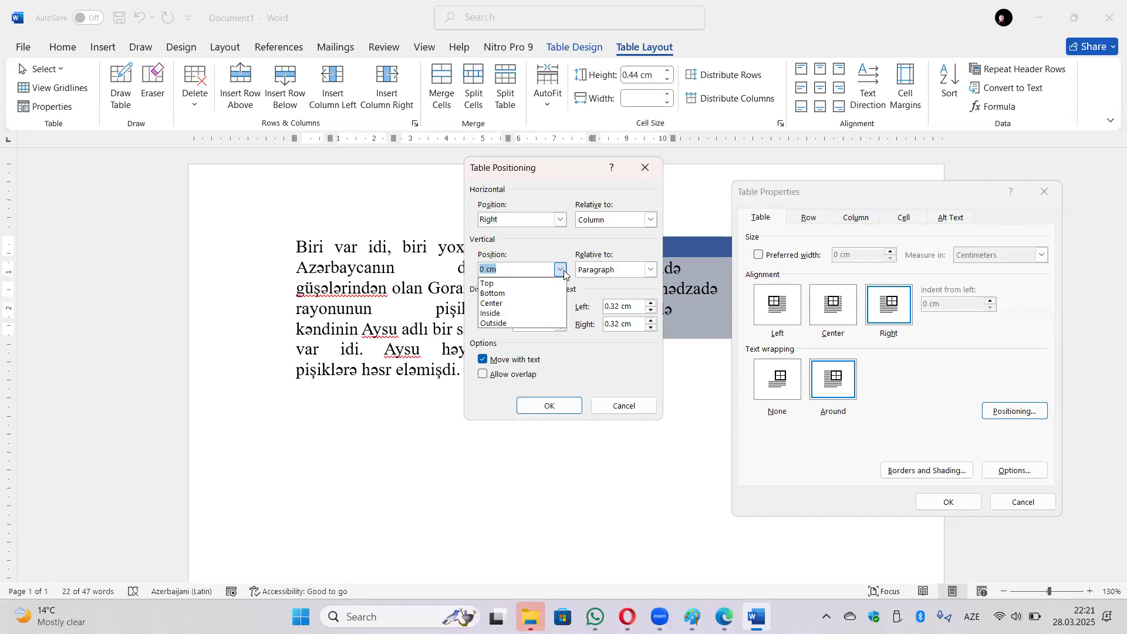
pyautogui.click(565, 239)
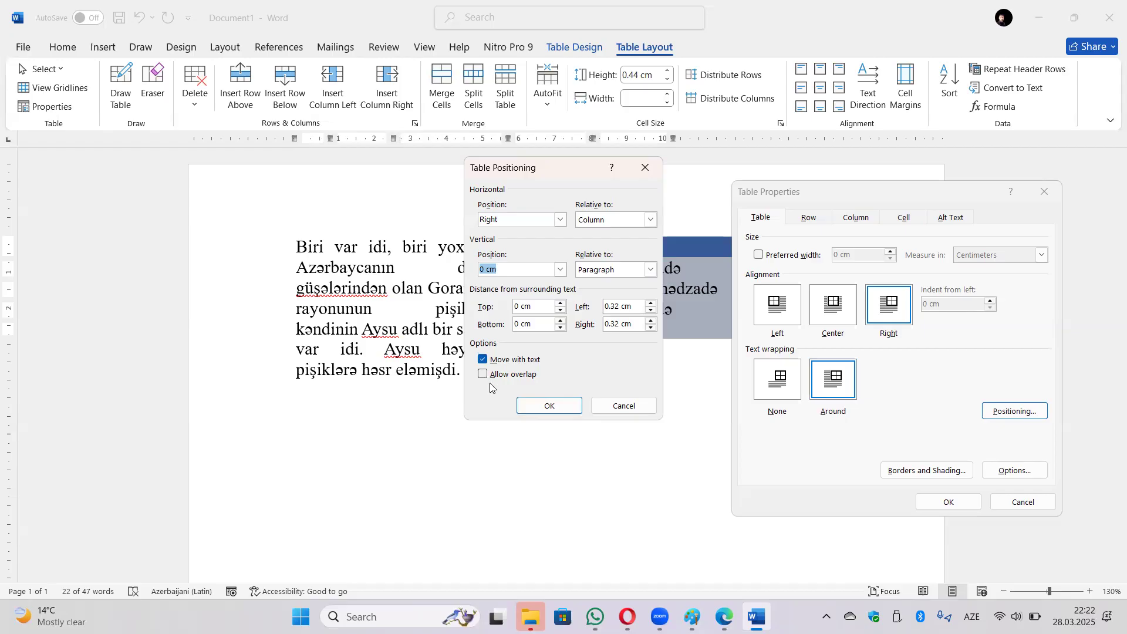
pyautogui.click(617, 407)
pyautogui.click(781, 389)
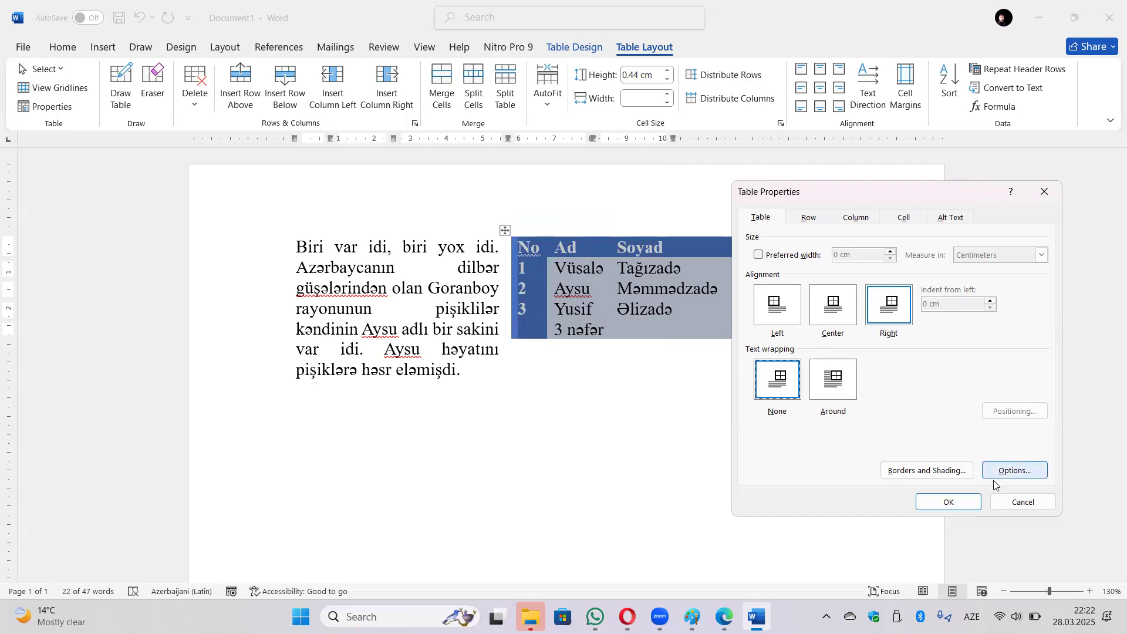
# Apply no text wrapping so the table sits above the paragraph, then choose left alignment.
pyautogui.click(949, 502)
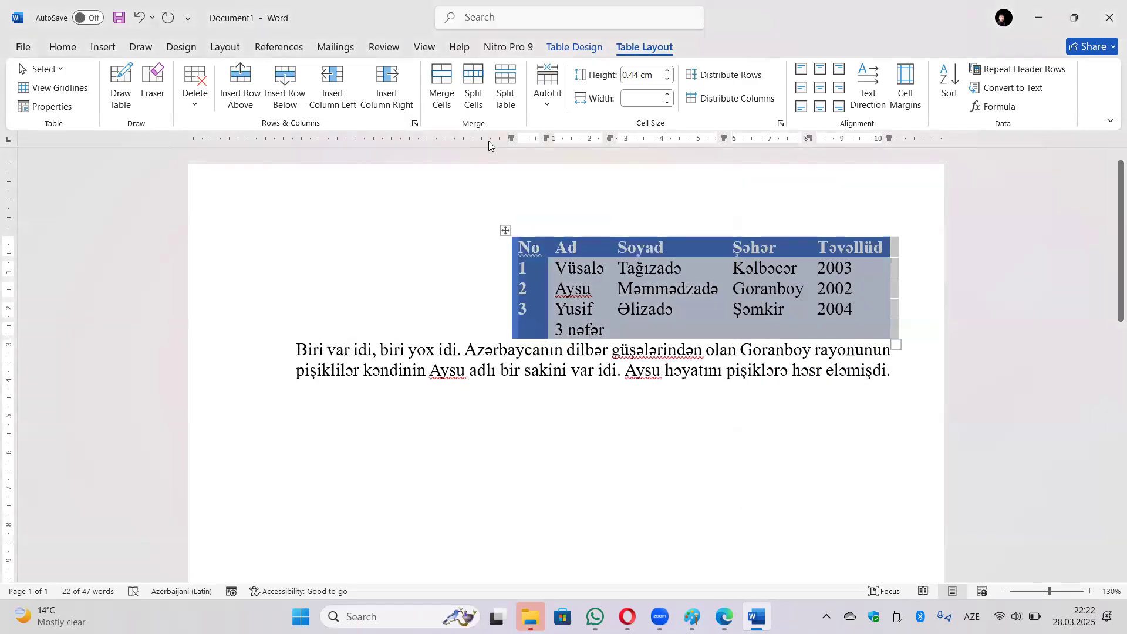
pyautogui.click(66, 111)
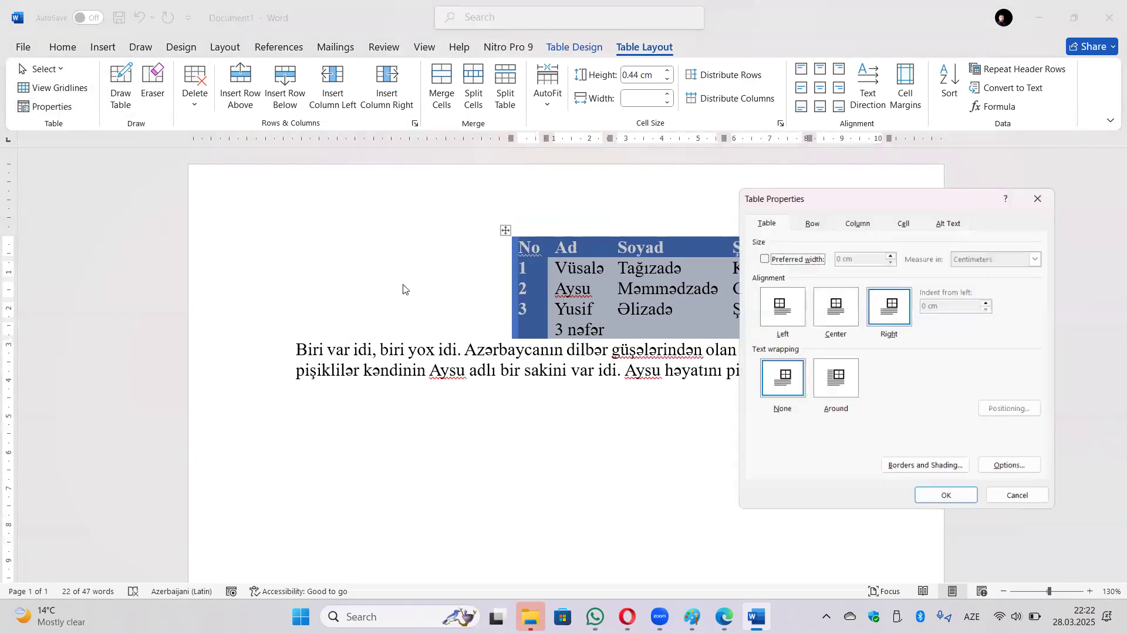
pyautogui.click(787, 306)
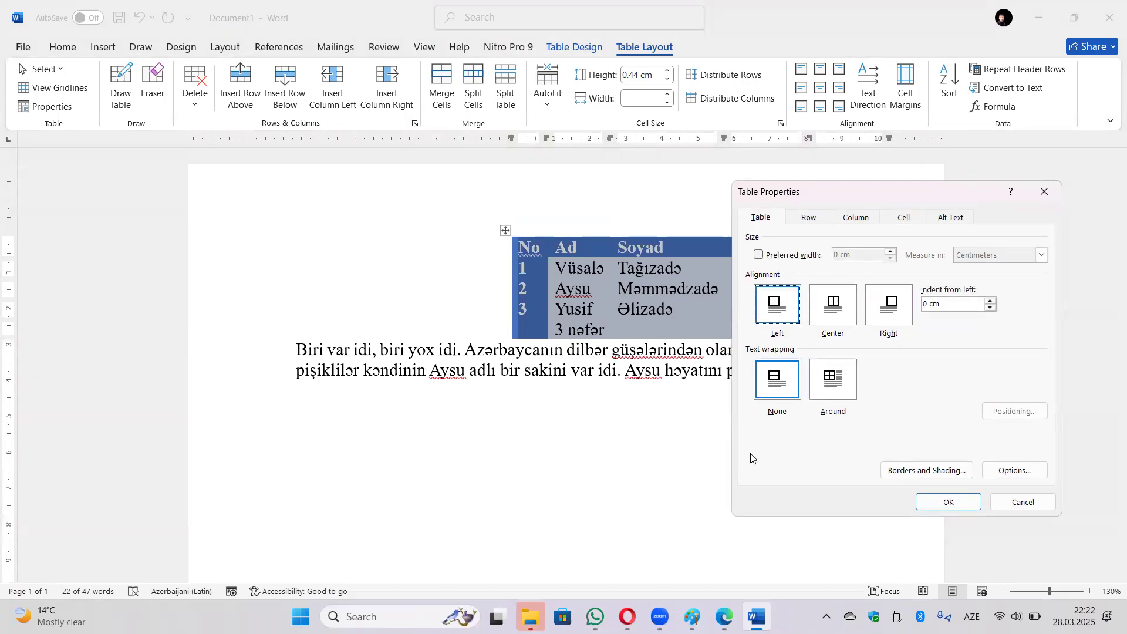
# In Borders and Shading, try orange and then set the border colour to blue.
pyautogui.click(940, 473)
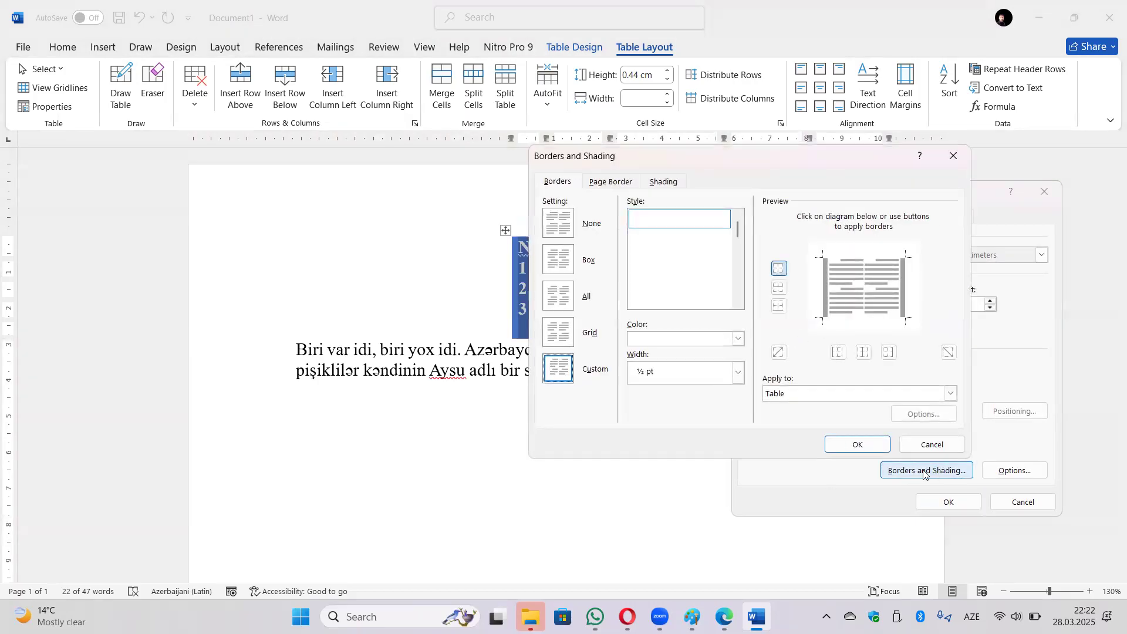
pyautogui.click(597, 183)
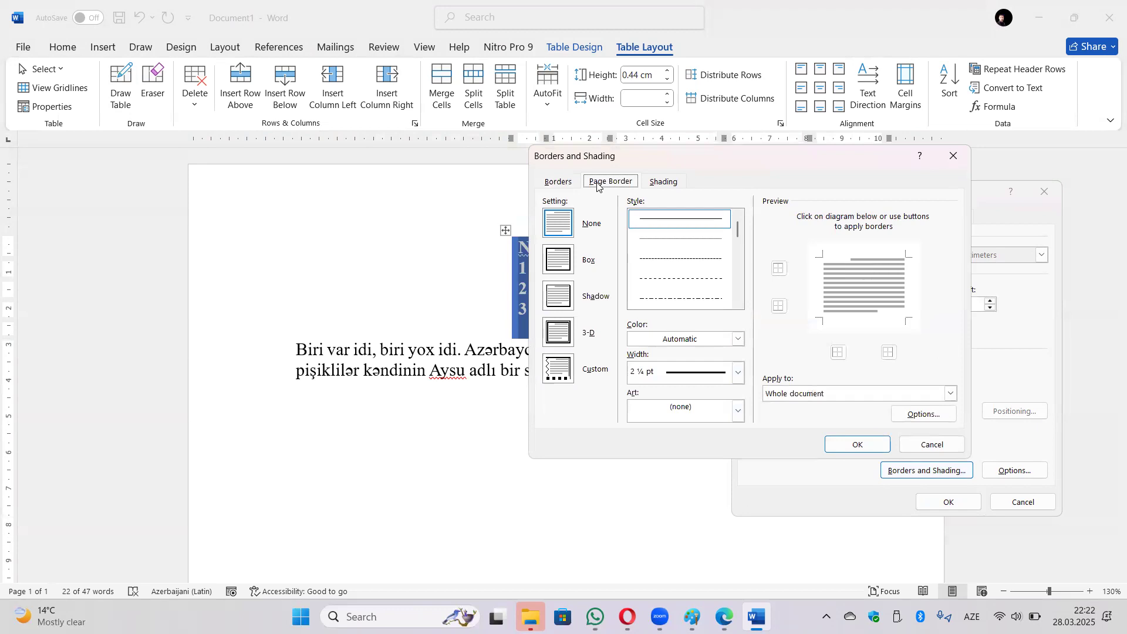
pyautogui.click(567, 183)
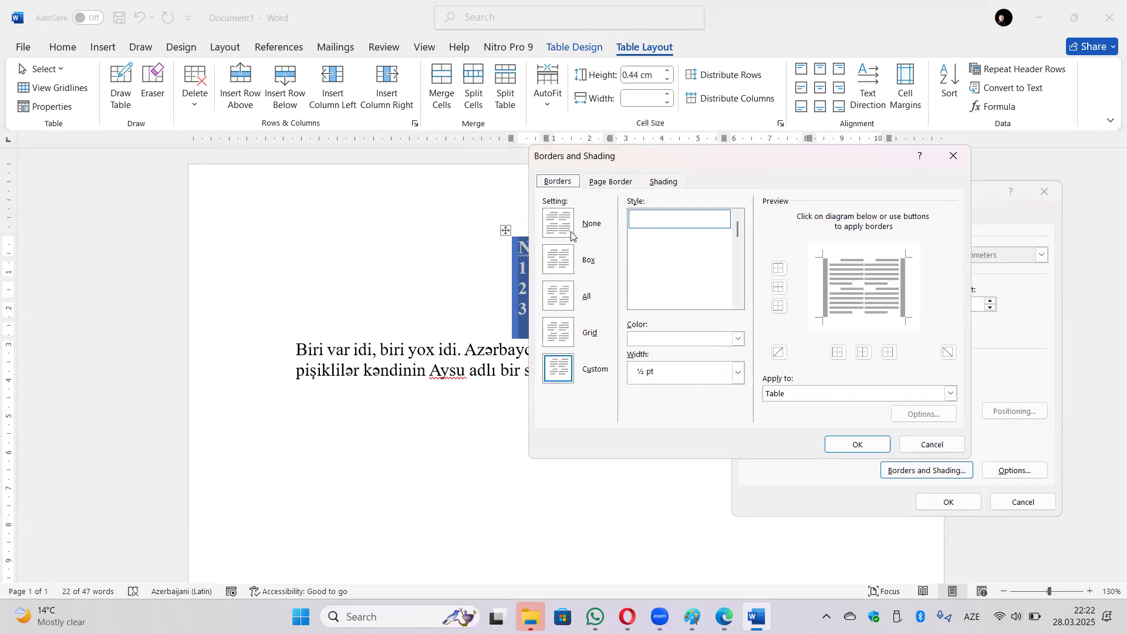
pyautogui.click(739, 339)
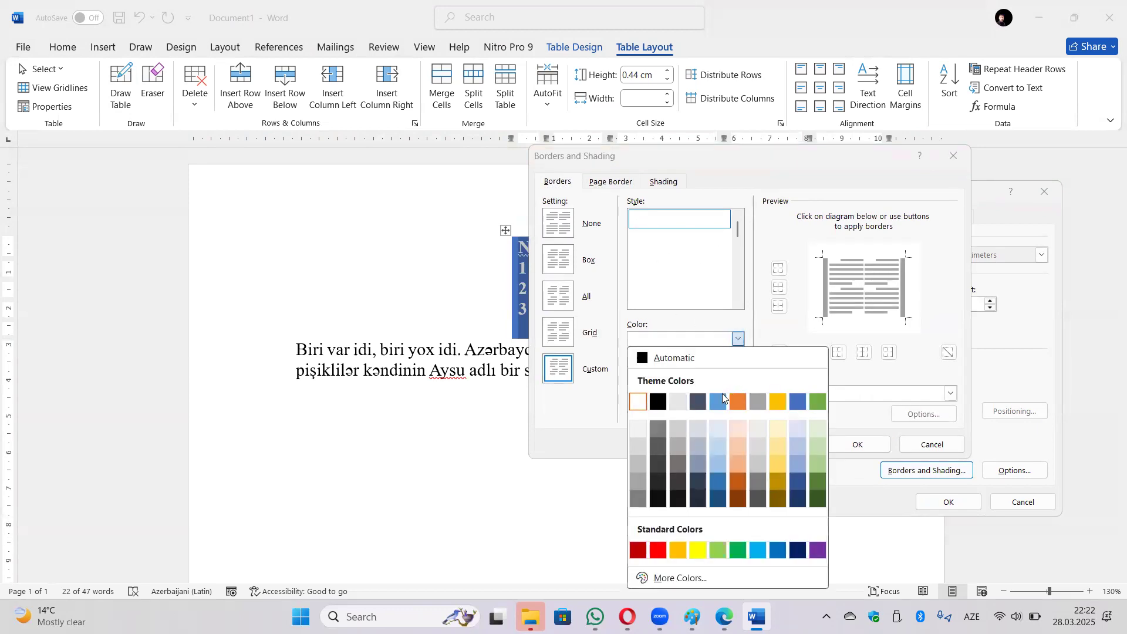
pyautogui.click(739, 402)
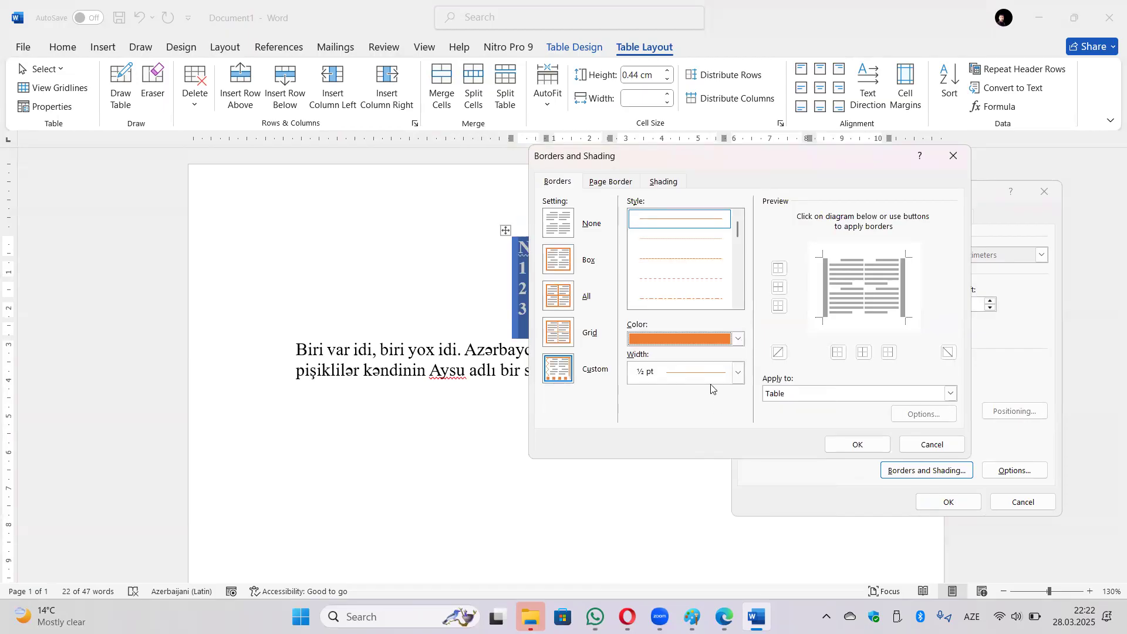
pyautogui.click(739, 340)
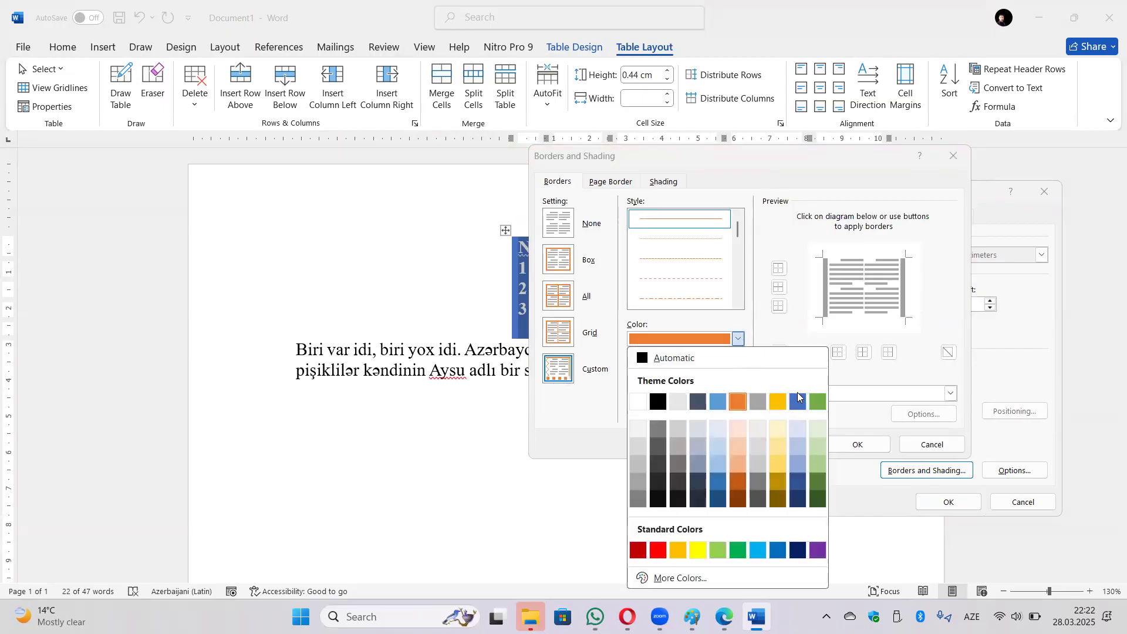
pyautogui.click(798, 400)
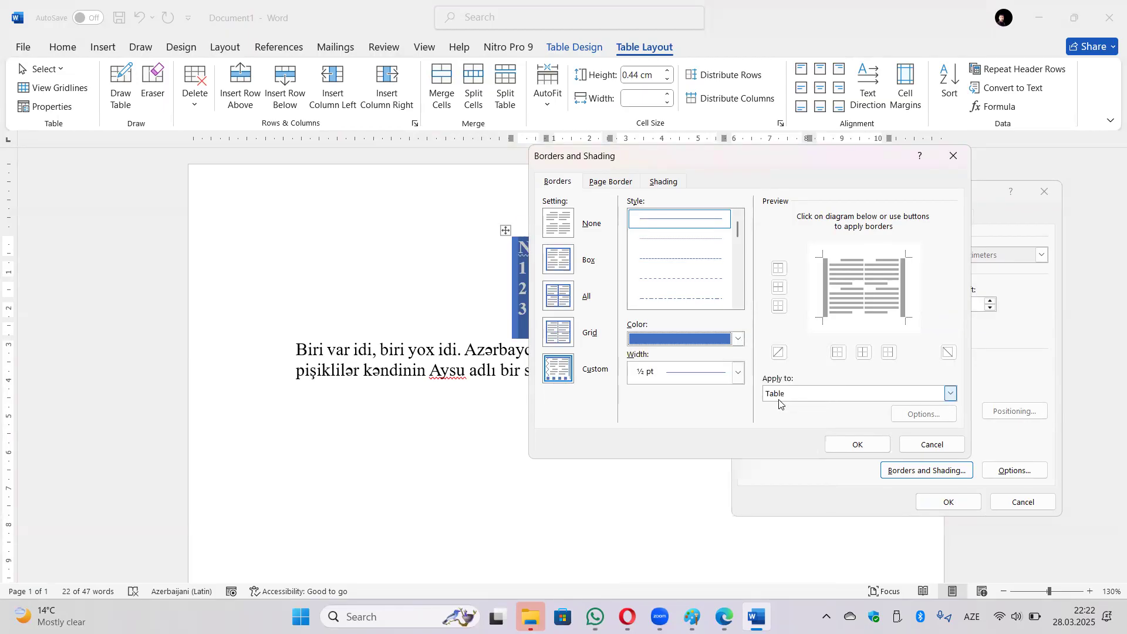
# Give the borders a 1½ pt hatched line style and close both dialogs.
pyautogui.click(736, 373)
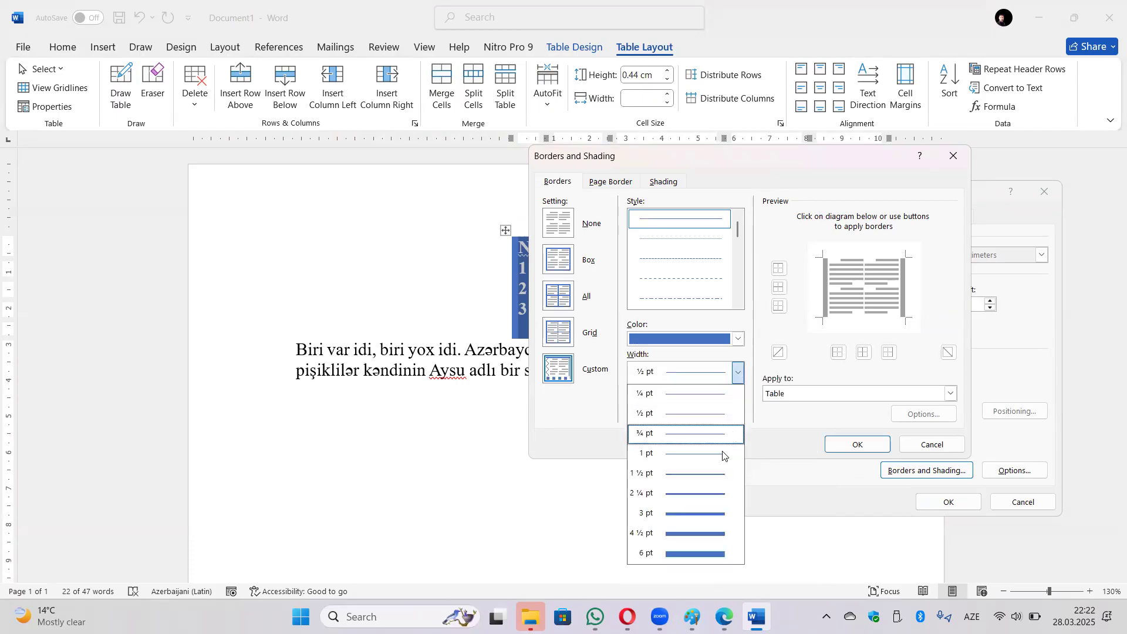
pyautogui.click(717, 472)
pyautogui.moveTo(740, 240); pyautogui.dragTo(745, 292)
pyautogui.click(703, 260)
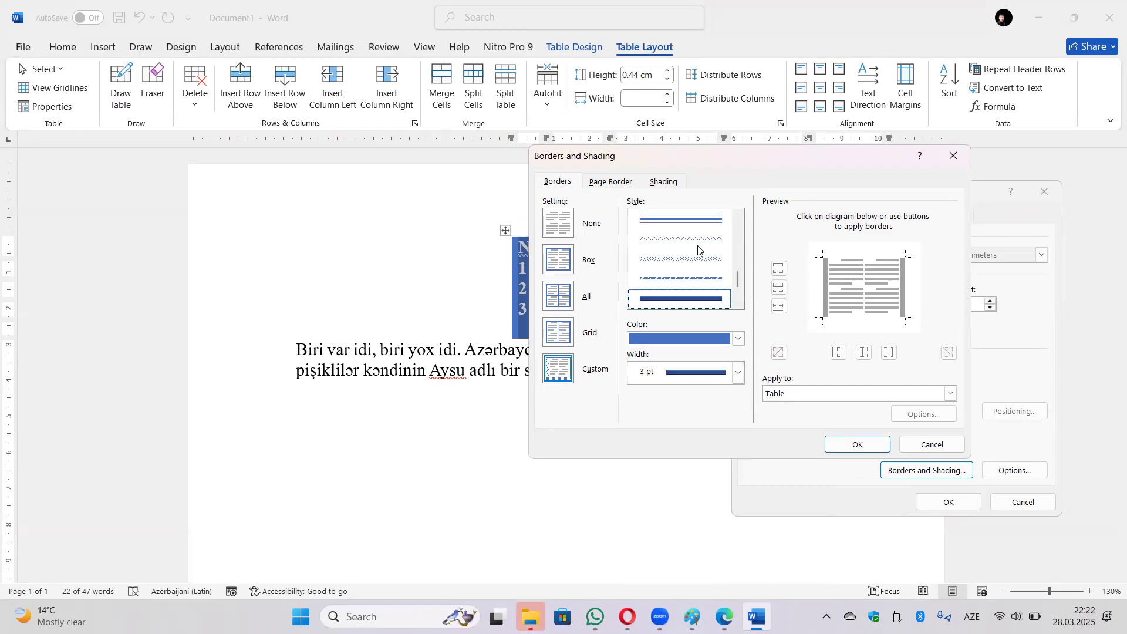
pyautogui.click(702, 288)
pyautogui.click(858, 445)
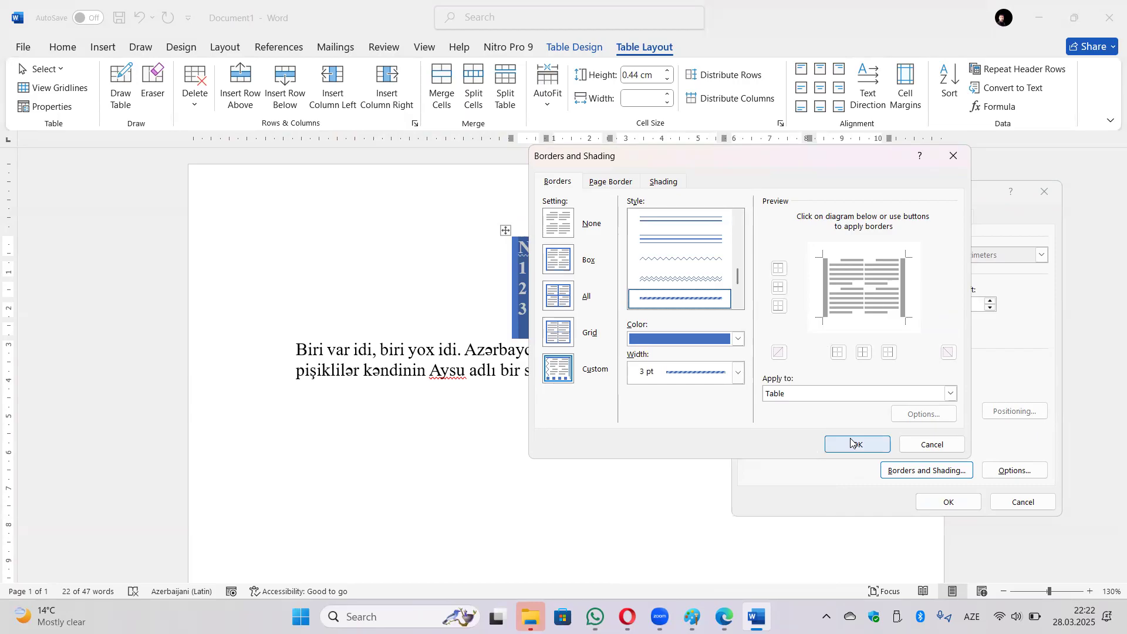
pyautogui.click(946, 502)
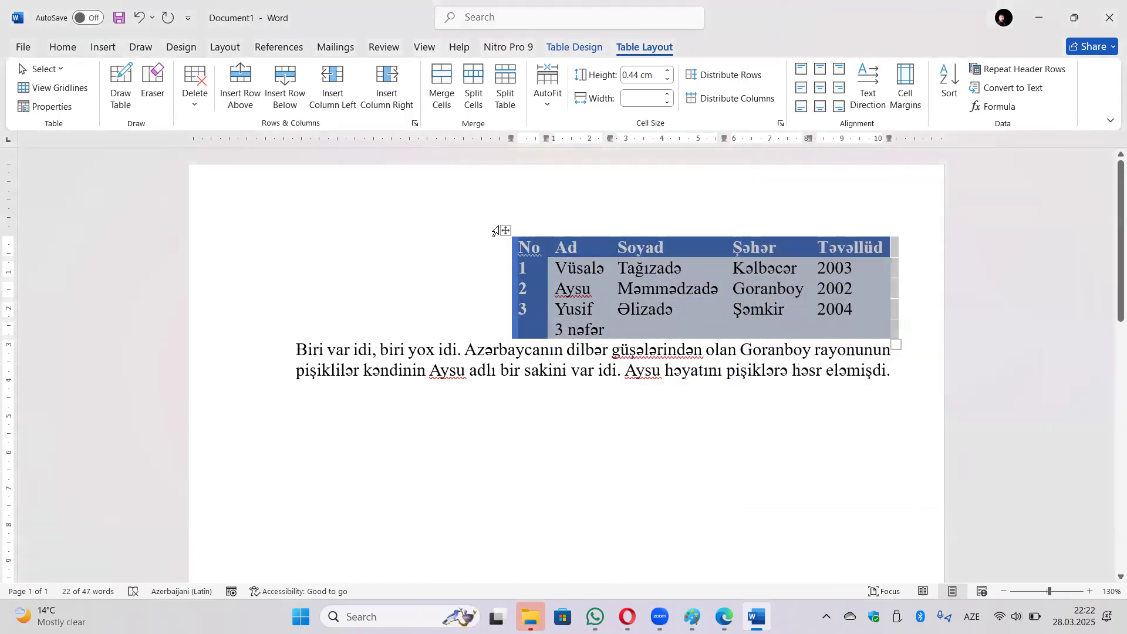
# Apply blue hatched 3 pt borders with the All setting to every table cell.
pyautogui.click(506, 230)
pyautogui.click(47, 106)
pyautogui.click(926, 471)
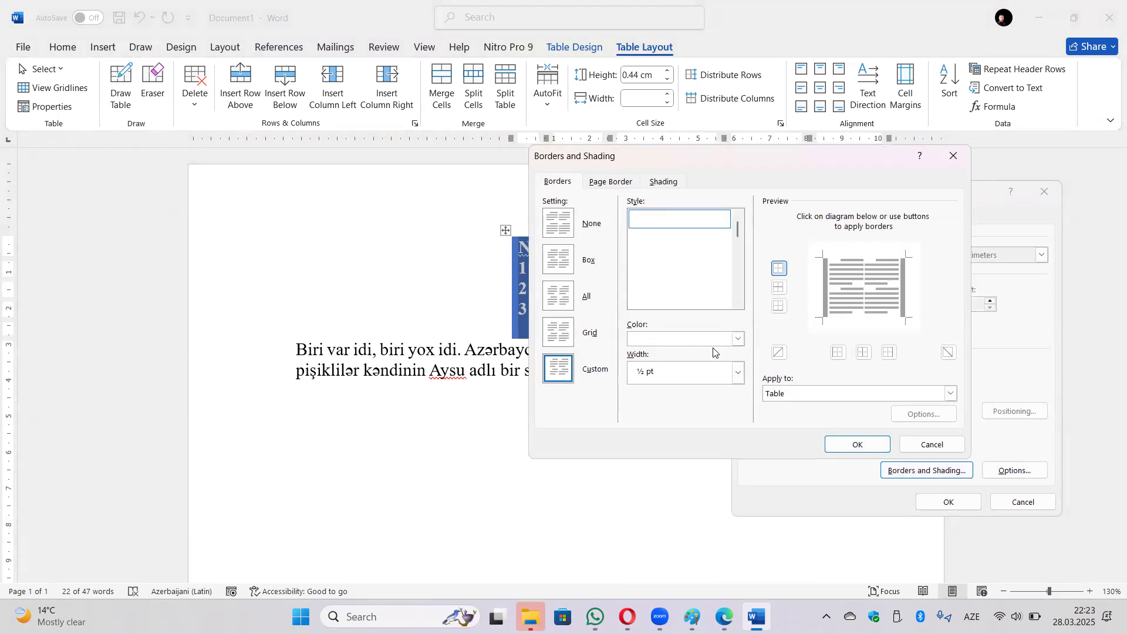
pyautogui.click(738, 339)
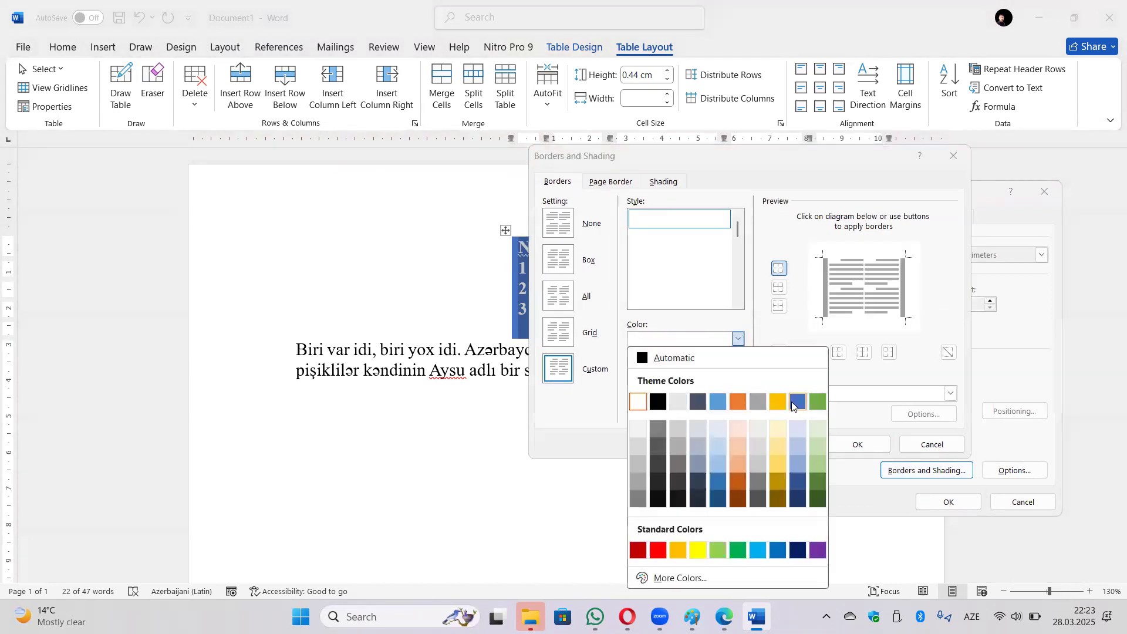
pyautogui.click(797, 402)
pyautogui.moveTo(735, 234); pyautogui.dragTo(738, 277)
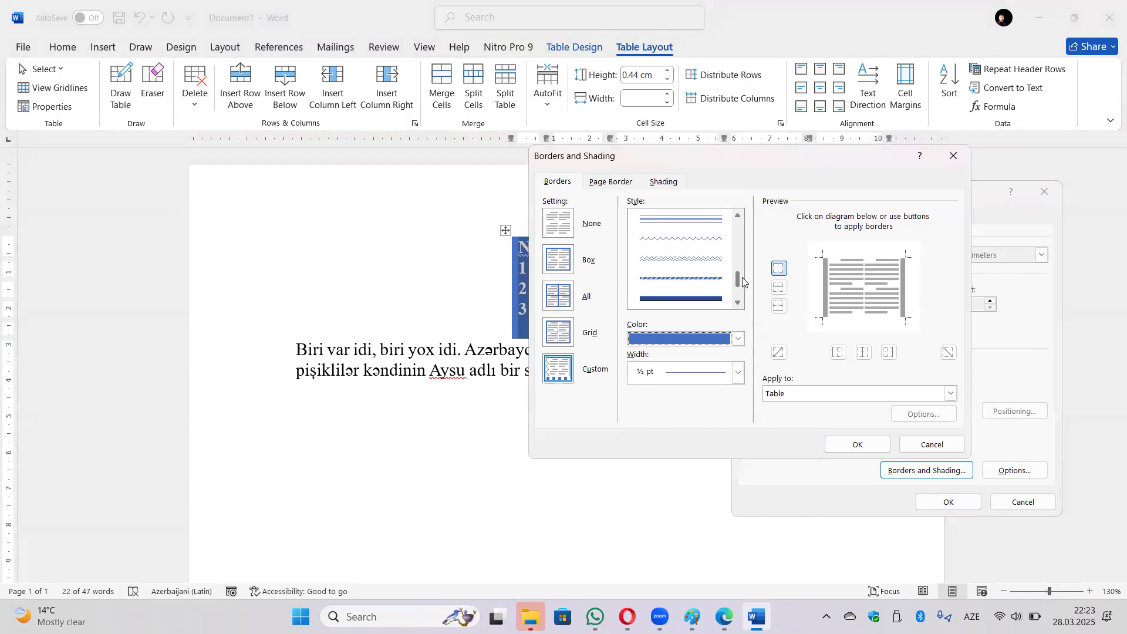
pyautogui.click(720, 281)
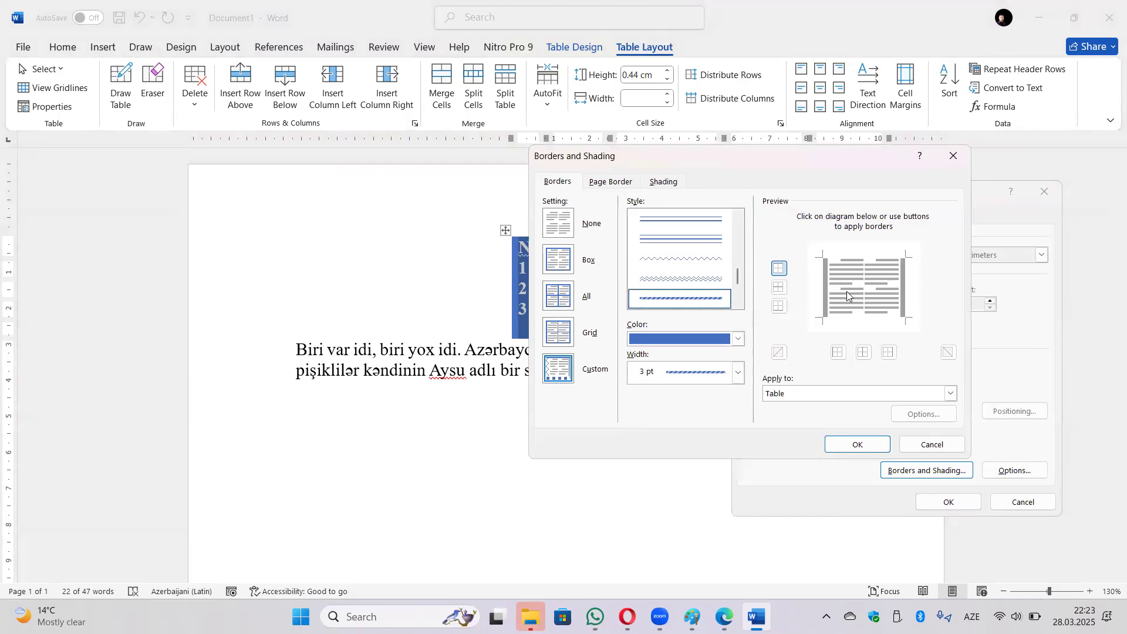
pyautogui.click(559, 298)
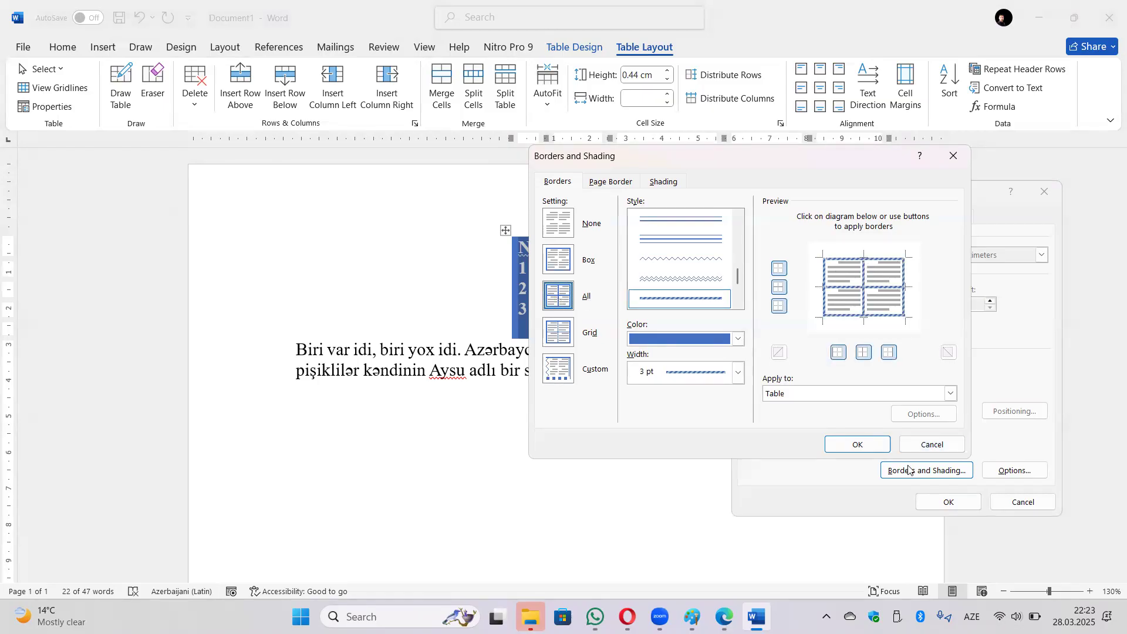
pyautogui.click(858, 444)
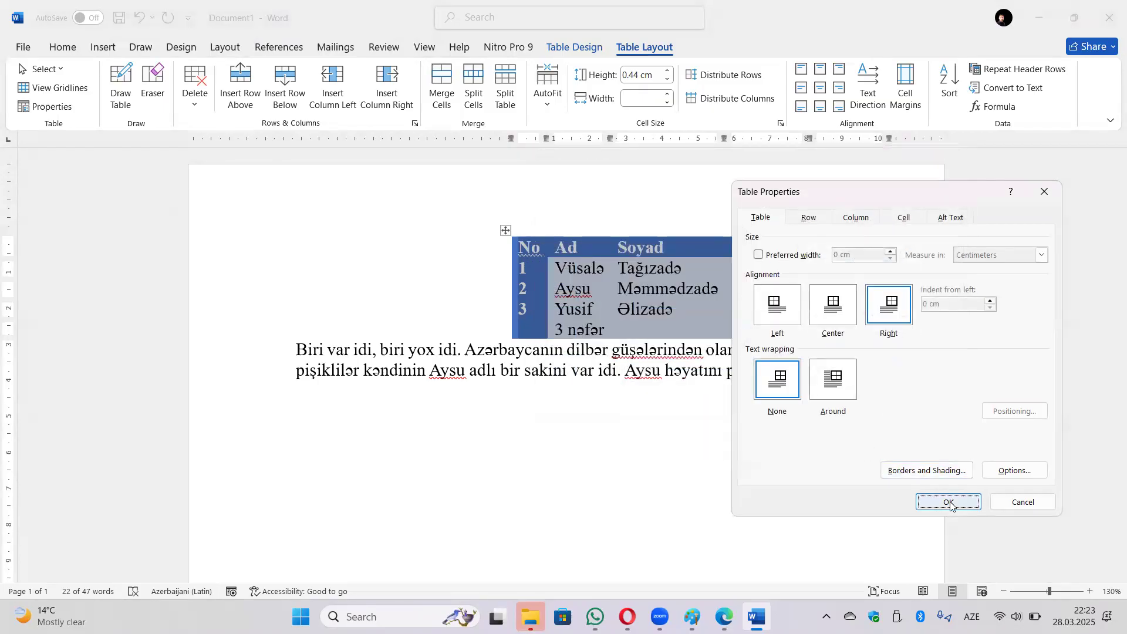
pyautogui.click(946, 502)
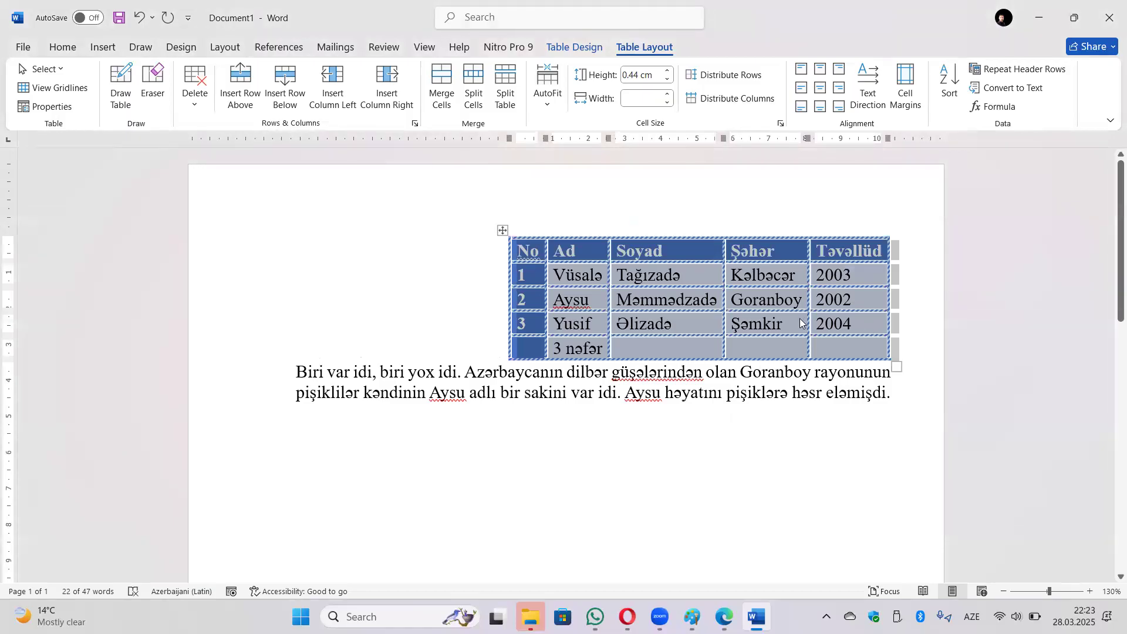
pyautogui.click(27, 108)
# Align the table flush with the left margin.
pyautogui.click(775, 309)
pyautogui.click(960, 502)
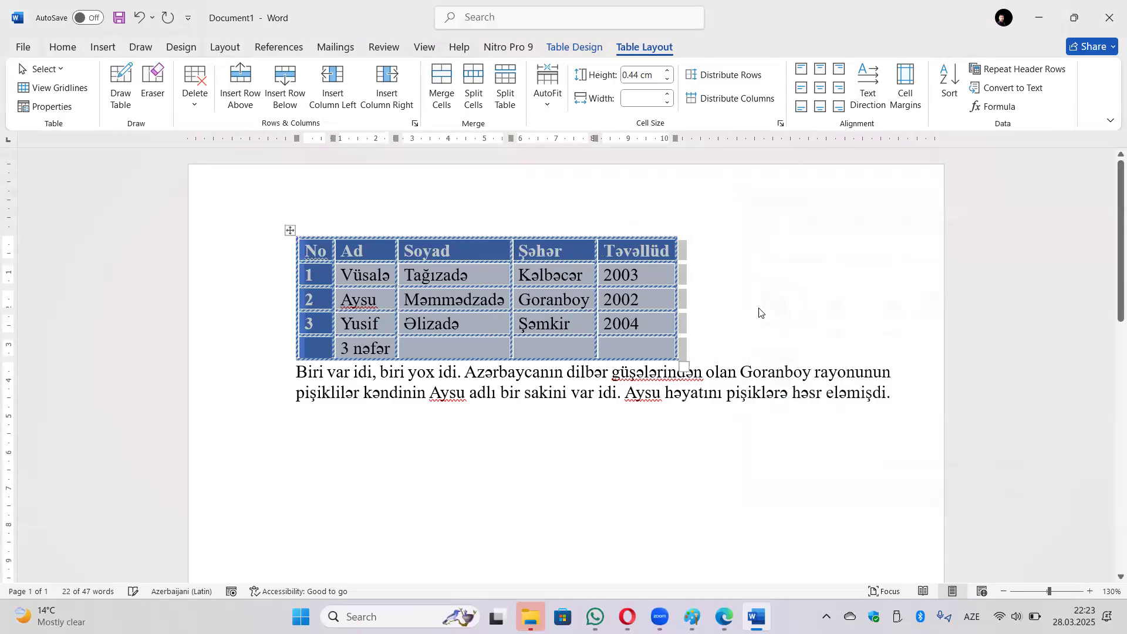
pyautogui.click(47, 107)
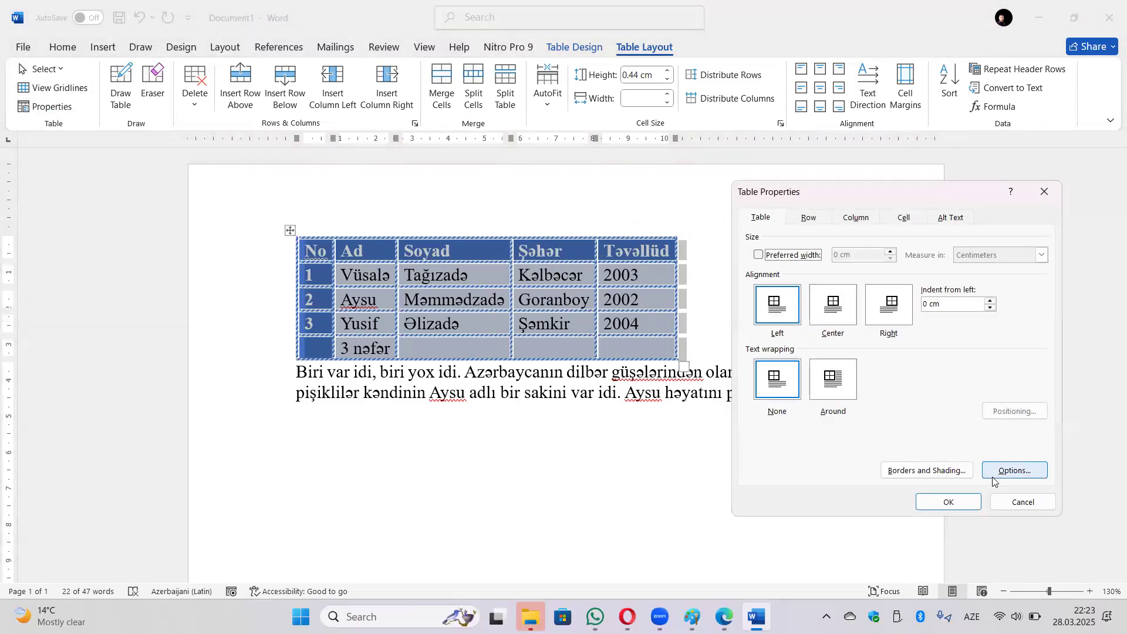
pyautogui.click(927, 471)
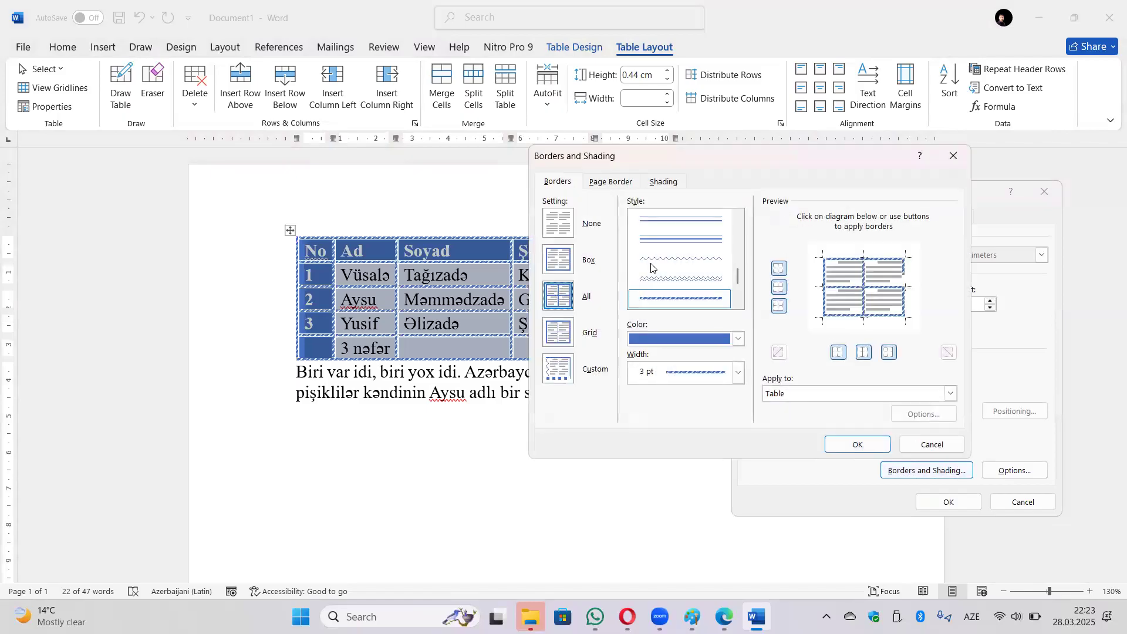
# Shade all table cells with gold fill and a blue 12.5% pattern.
pyautogui.click(665, 182)
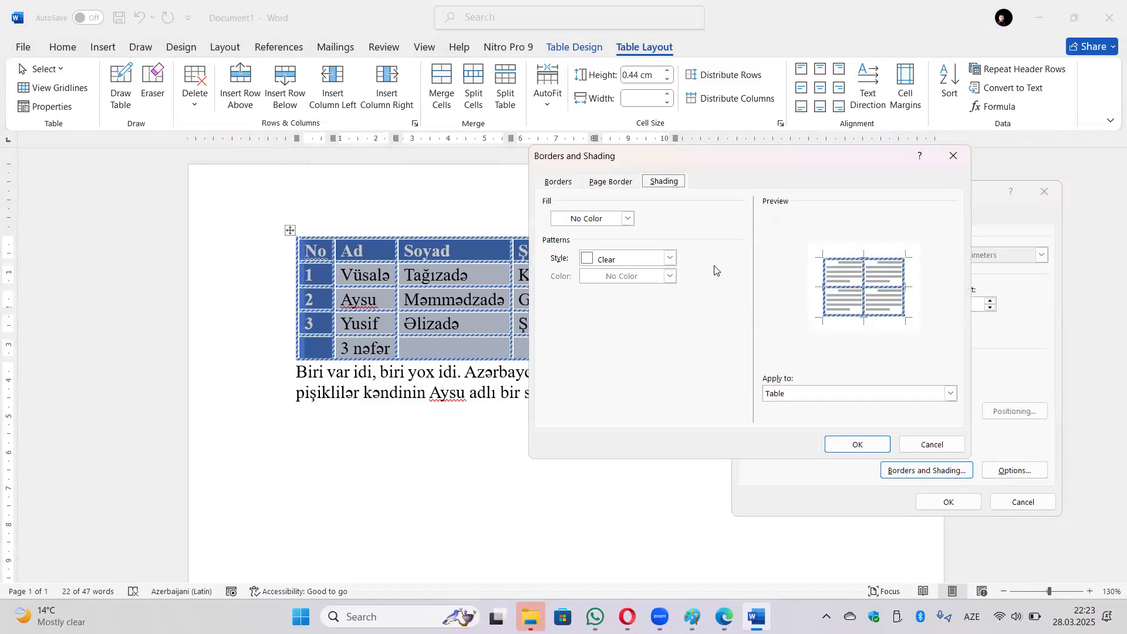
pyautogui.click(670, 258)
pyautogui.click(643, 235)
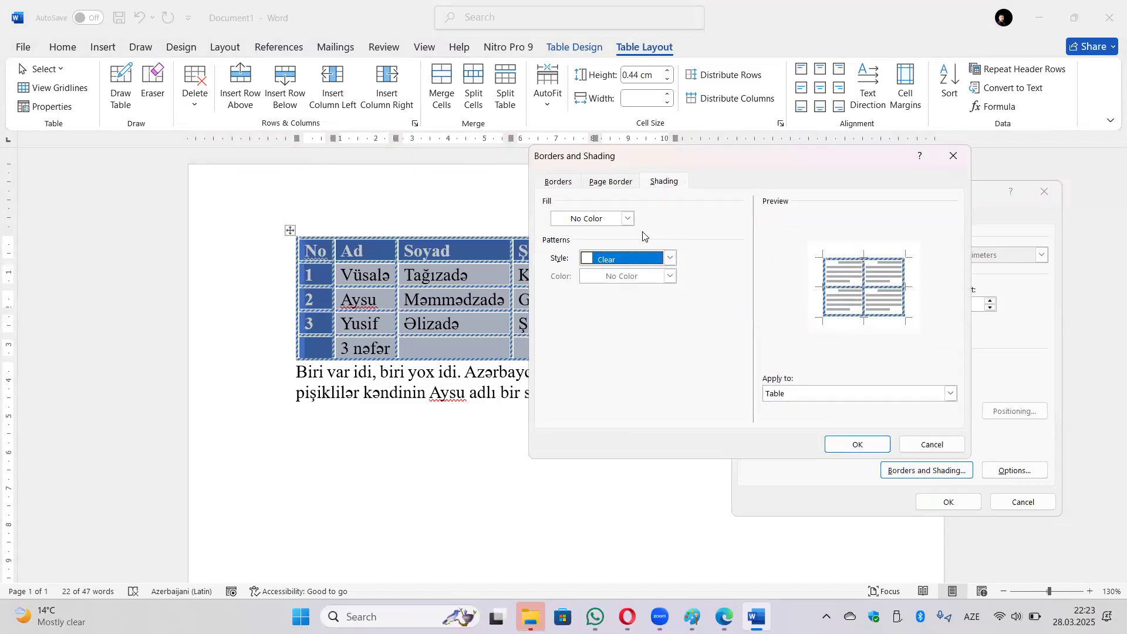
pyautogui.click(628, 219)
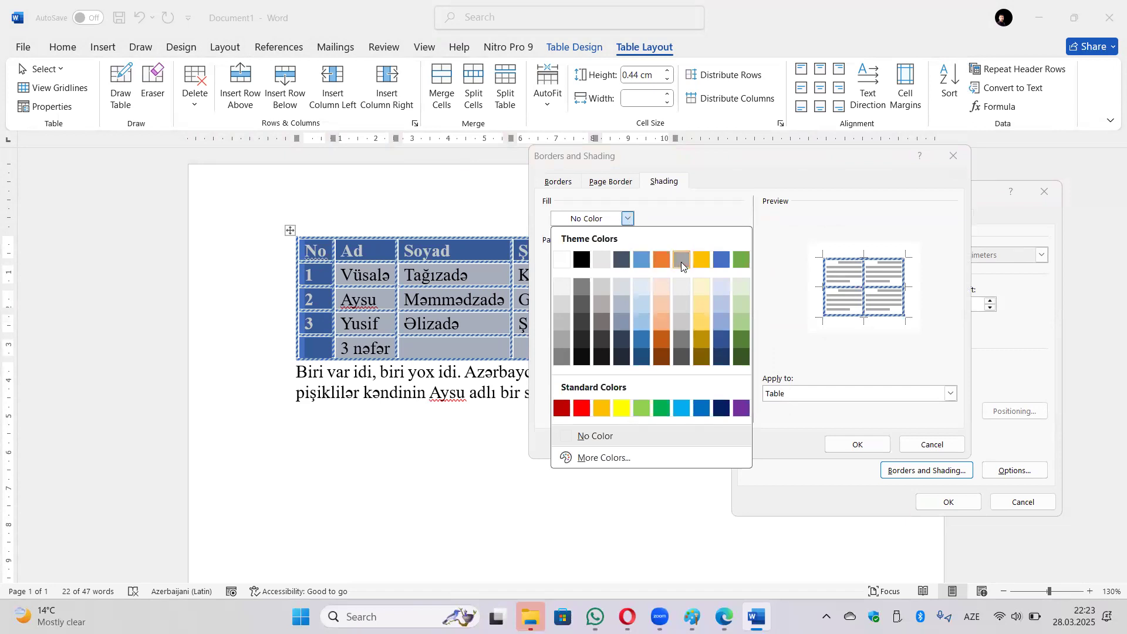
pyautogui.click(702, 260)
pyautogui.click(670, 259)
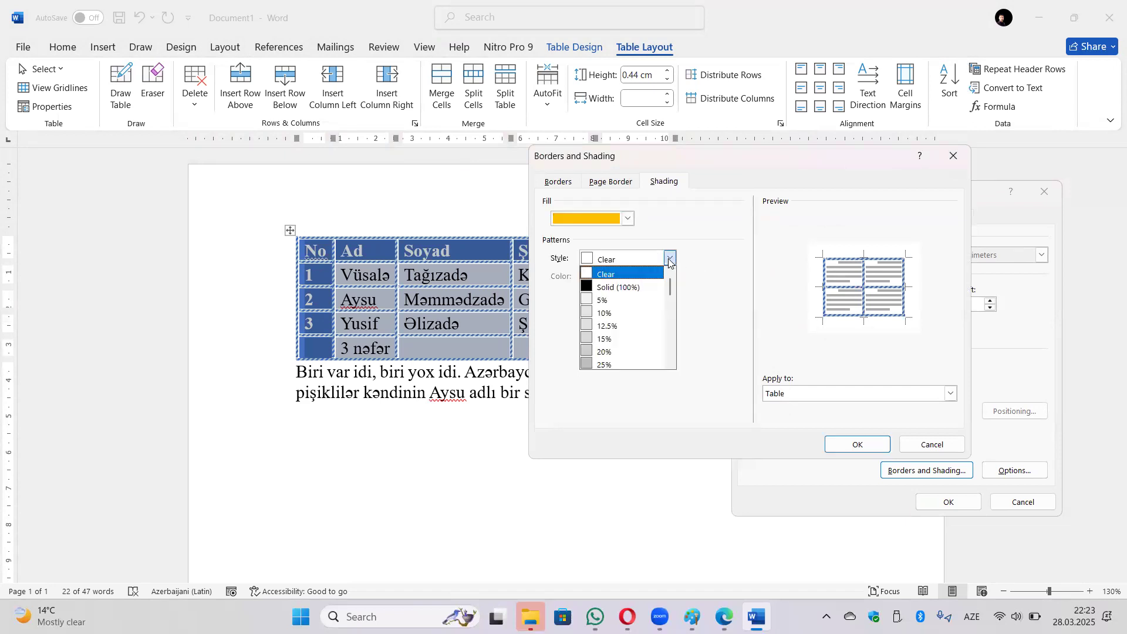
pyautogui.click(630, 326)
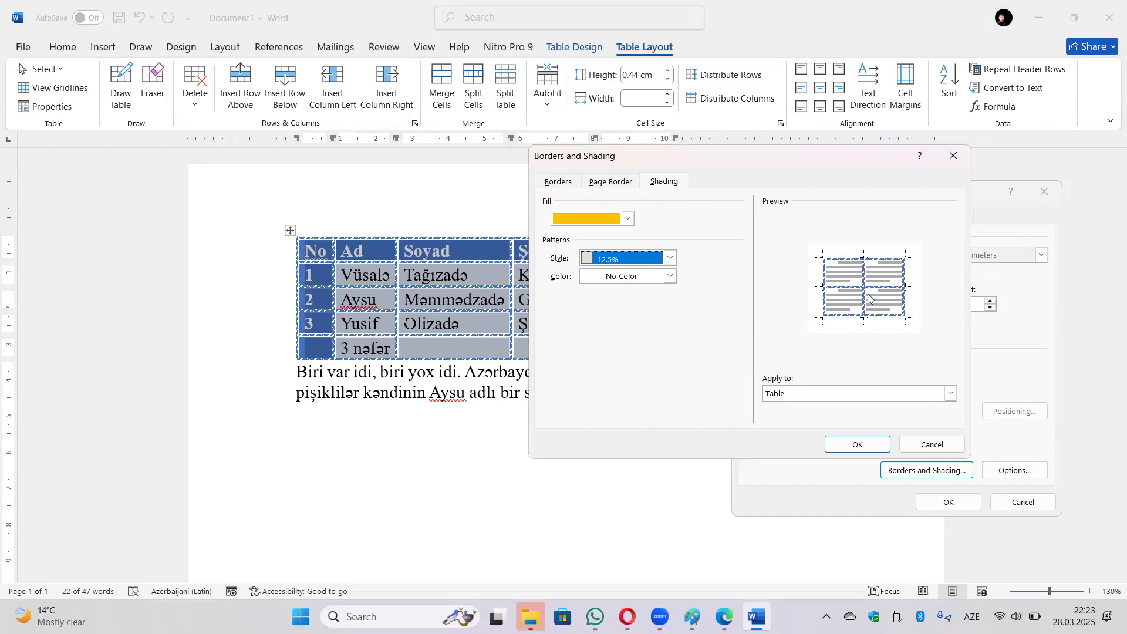
pyautogui.click(670, 276)
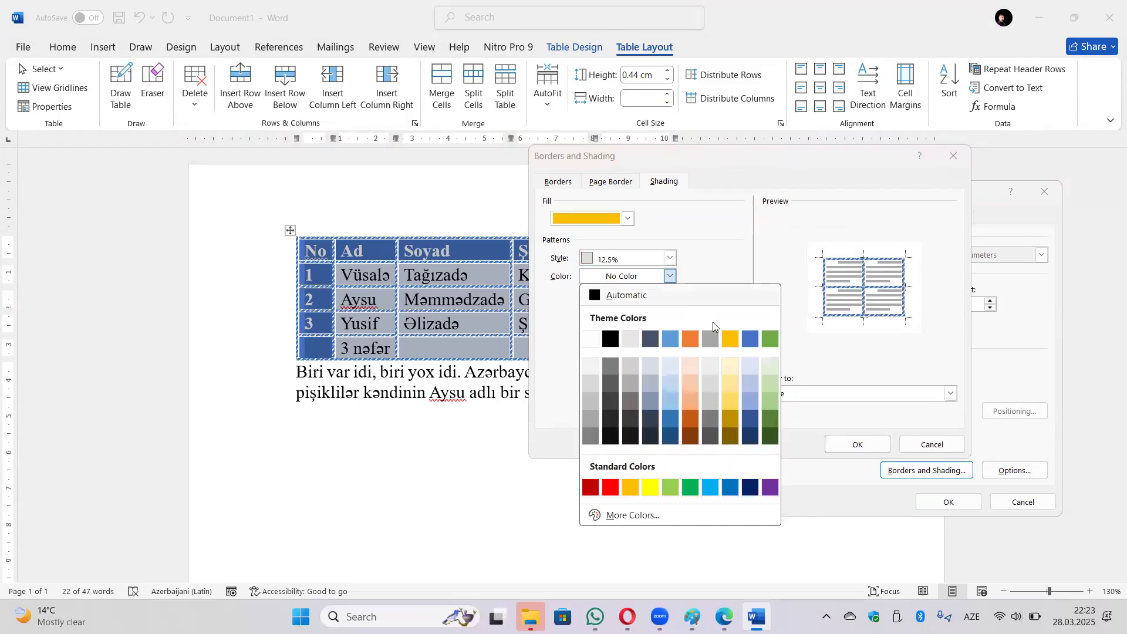
pyautogui.click(747, 340)
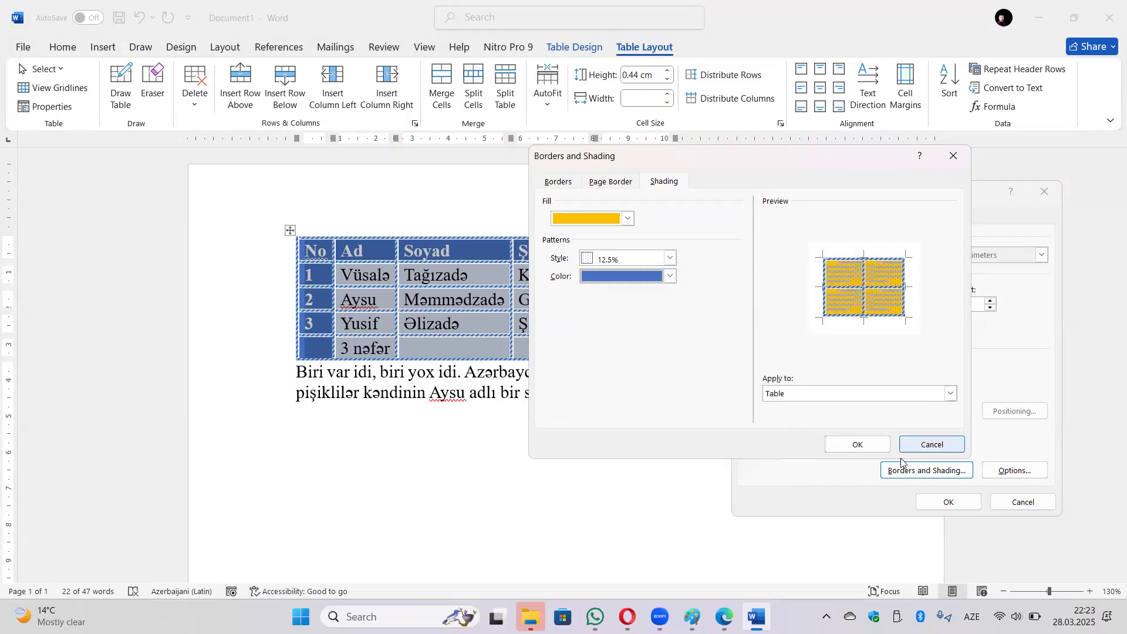
pyautogui.click(861, 446)
pyautogui.click(956, 505)
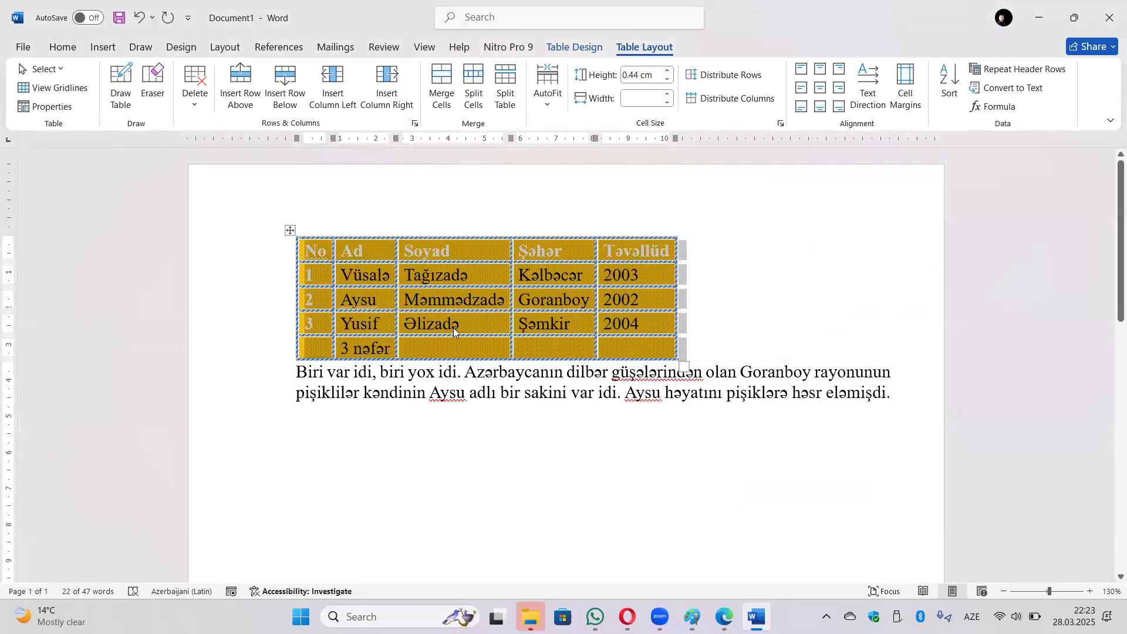
pyautogui.click(458, 392)
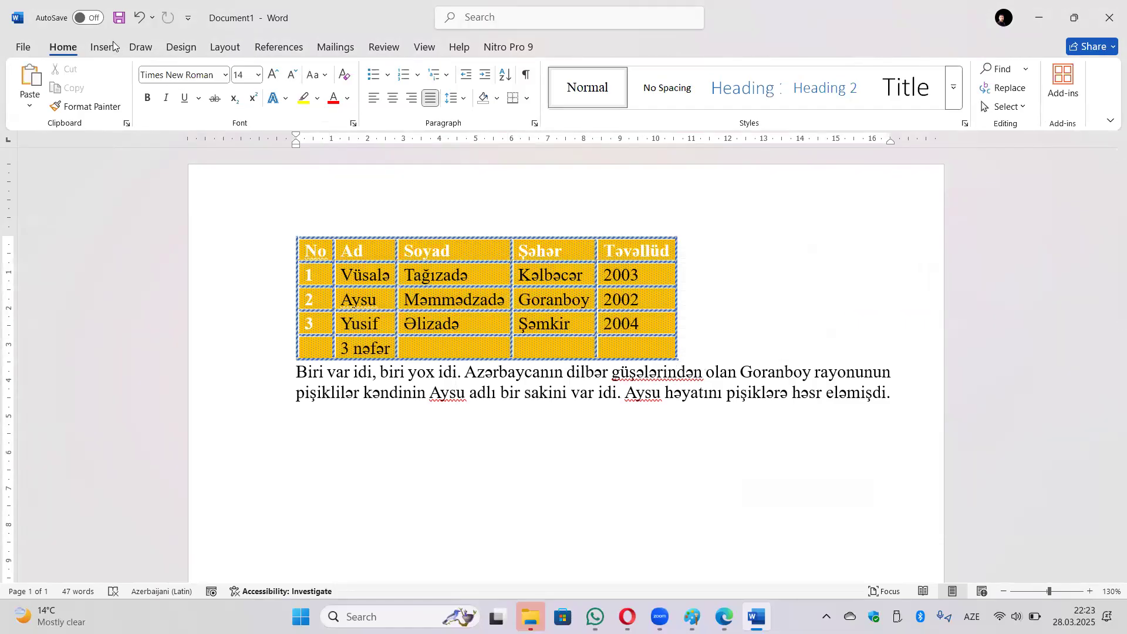
# Undo four times to strip the gold shading, hatched borders and left alignment.
pyautogui.click(144, 18)
pyautogui.click(144, 17)
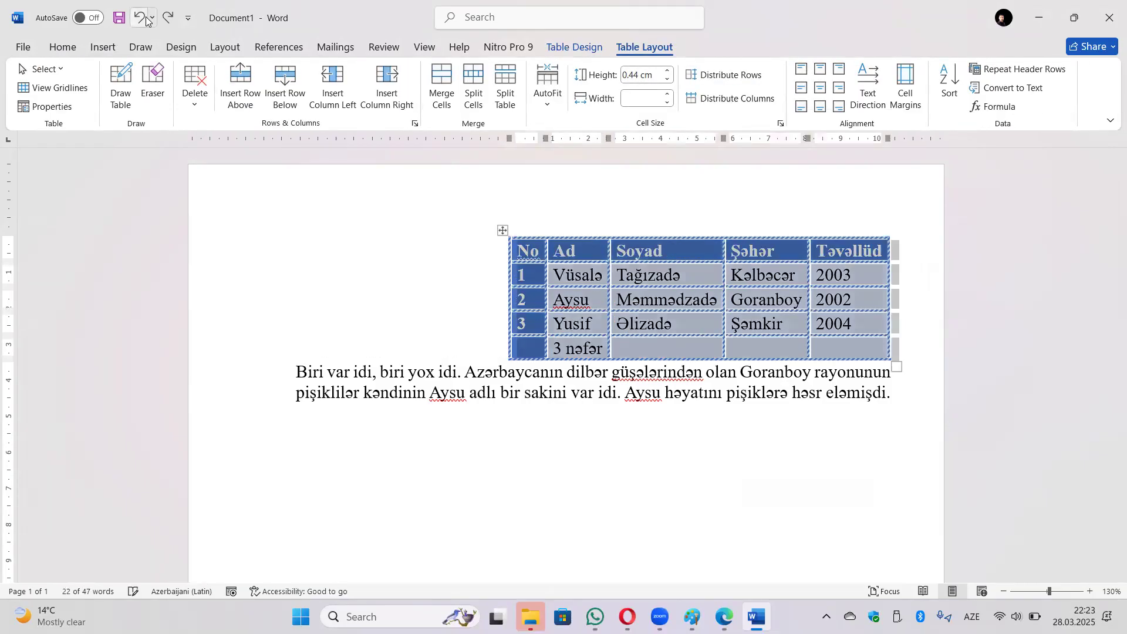
pyautogui.click(145, 18)
pyautogui.click(144, 18)
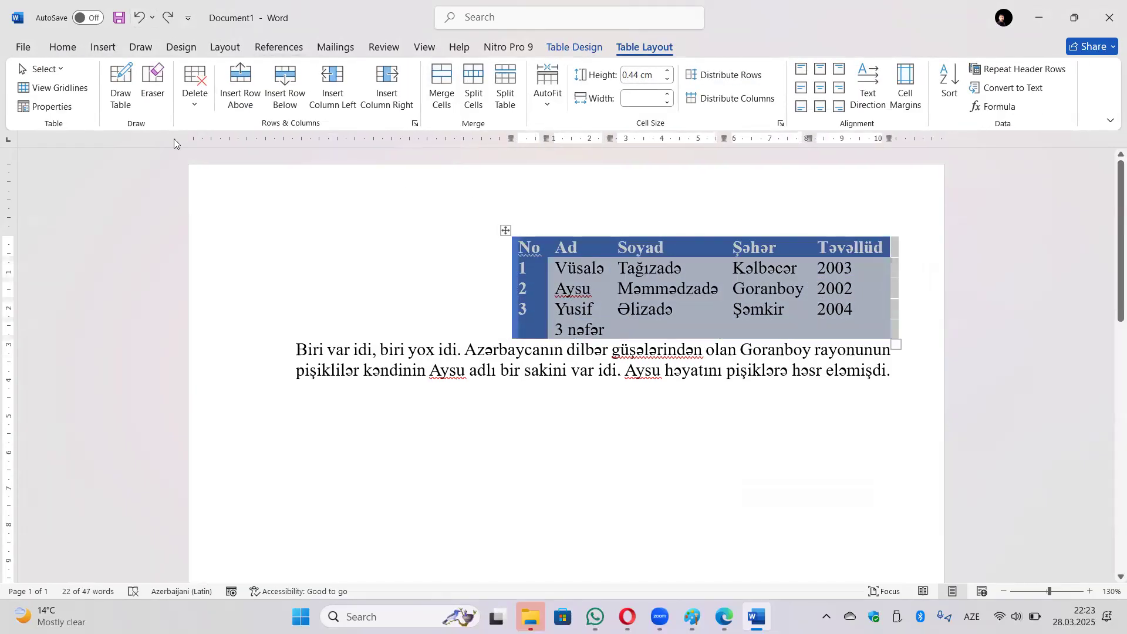
# Set the table's default top cell margin to 0.5 cm.
pyautogui.click(47, 106)
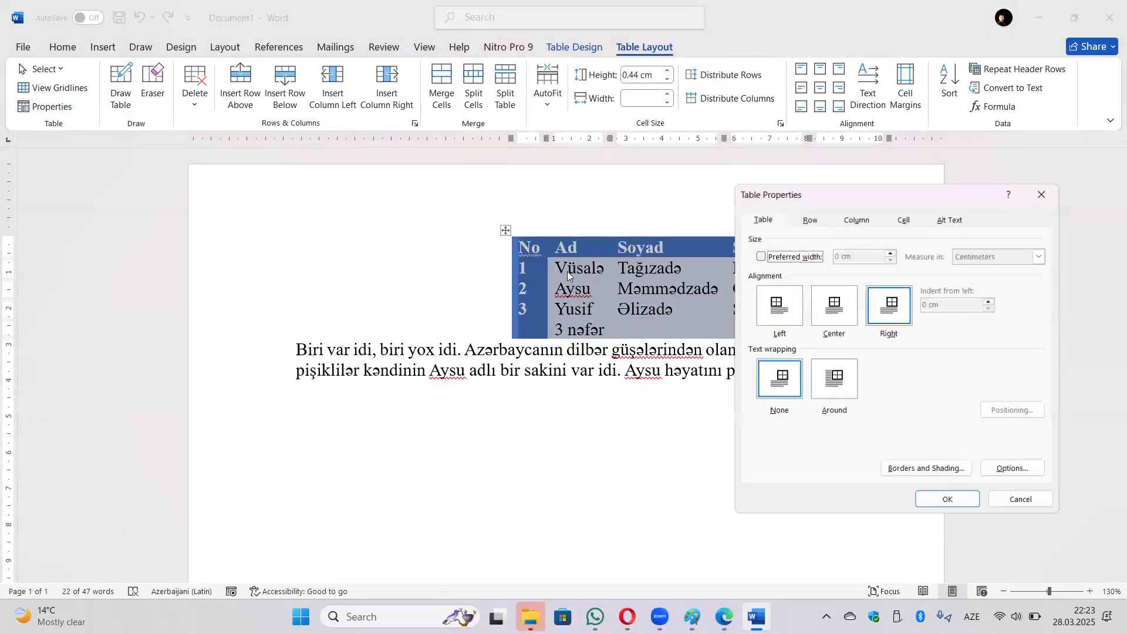
pyautogui.click(1009, 469)
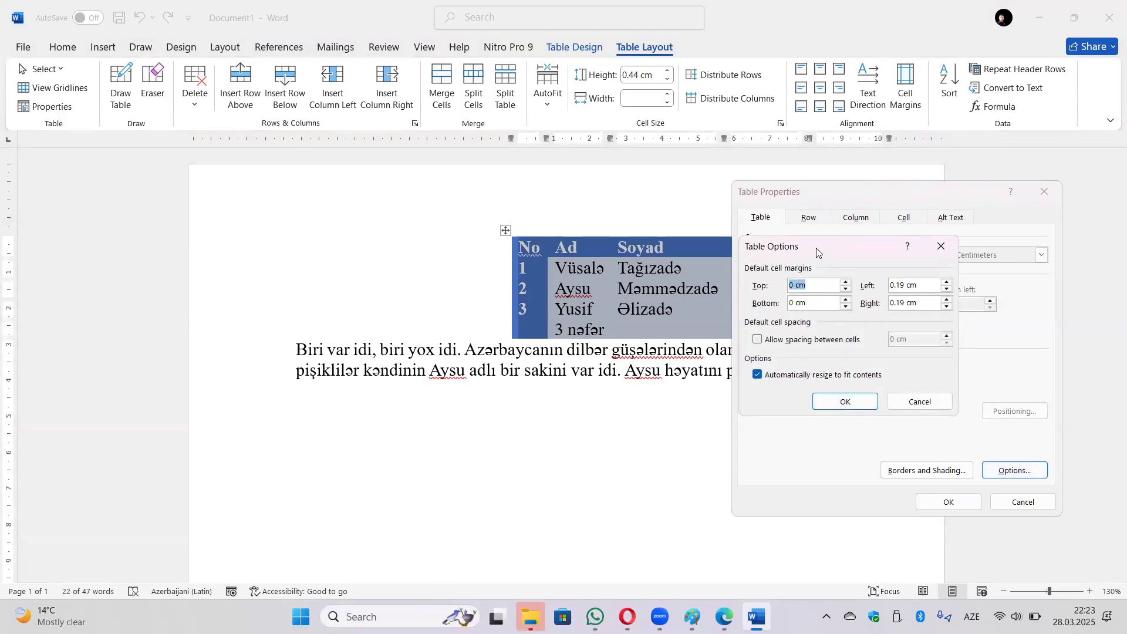
pyautogui.moveTo(817, 248); pyautogui.dragTo(846, 256)
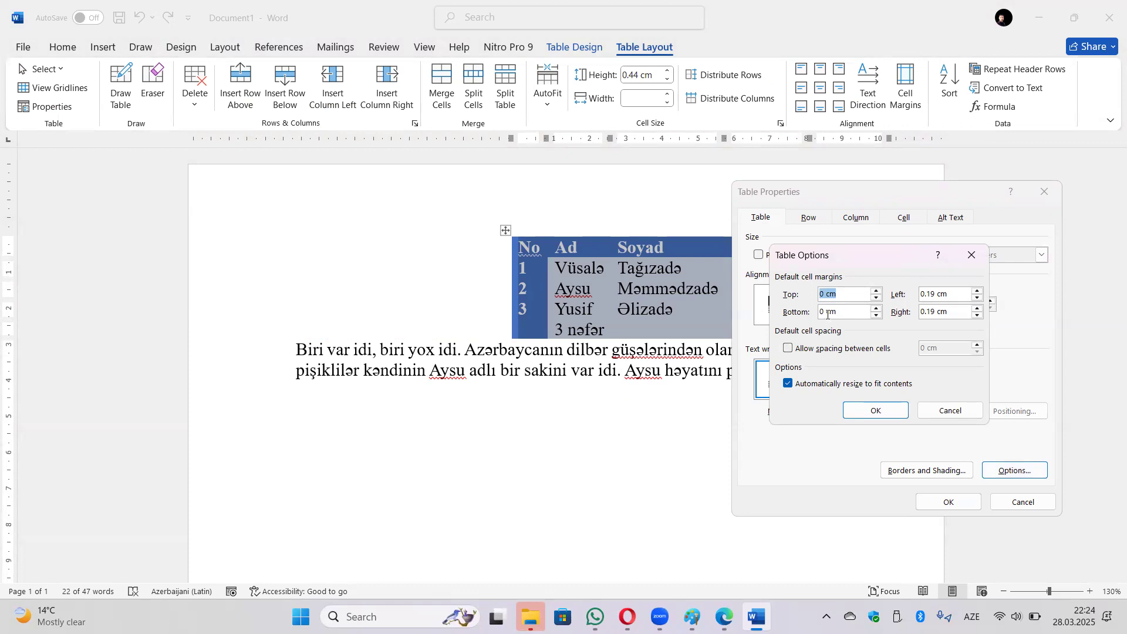
pyautogui.press('Tab')
pyautogui.click(935, 294)
pyautogui.click(877, 291)
pyautogui.click(877, 291)
pyautogui.click(877, 291)
pyautogui.click(877, 291)
pyautogui.click(877, 409)
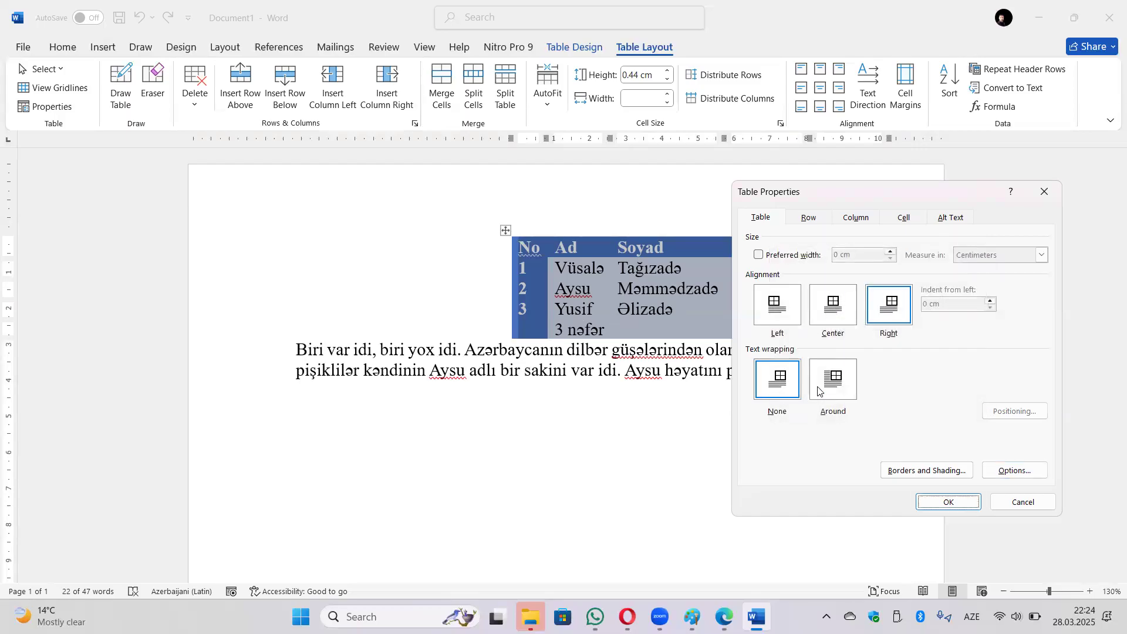
pyautogui.click(946, 500)
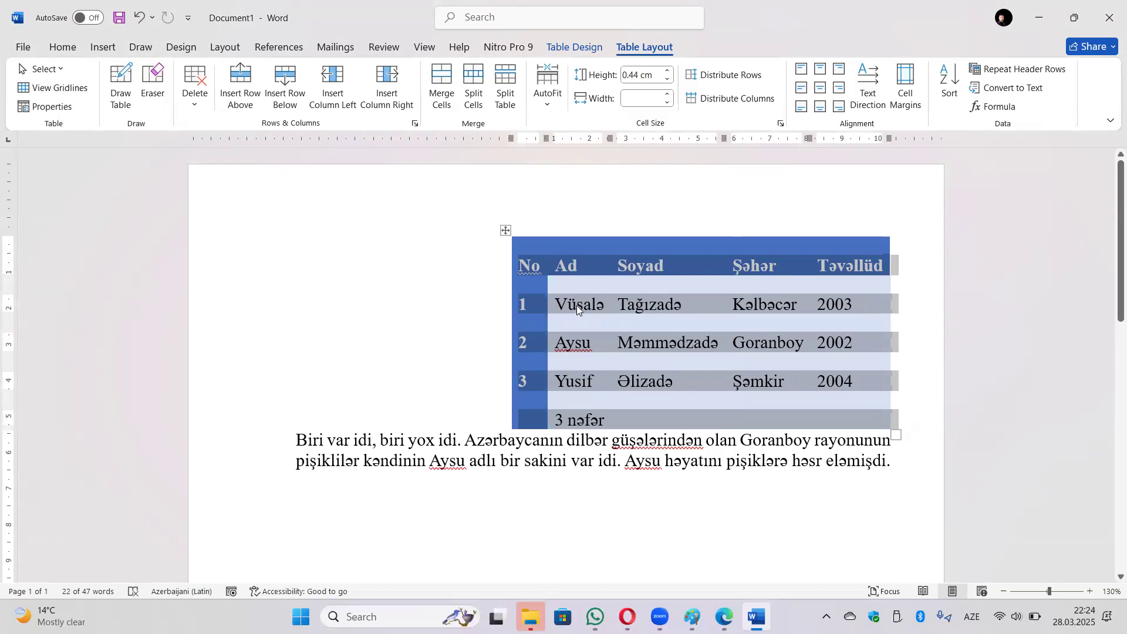
# Return the top cell margin to 0 cm, leaving spacing between cells off.
pyautogui.click(46, 106)
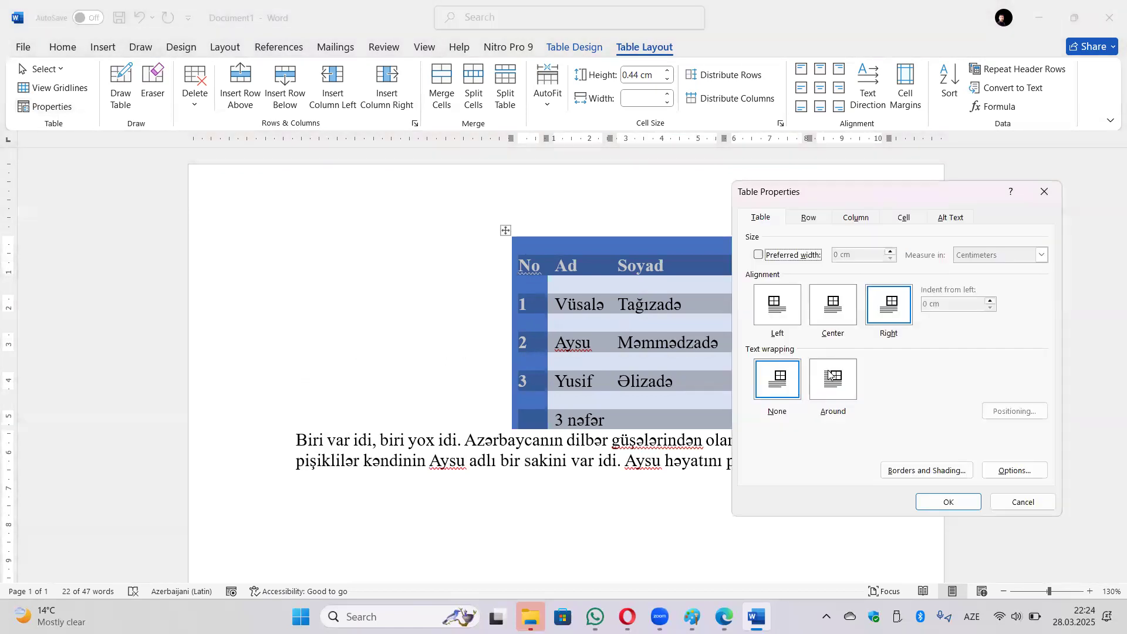
pyautogui.click(1005, 467)
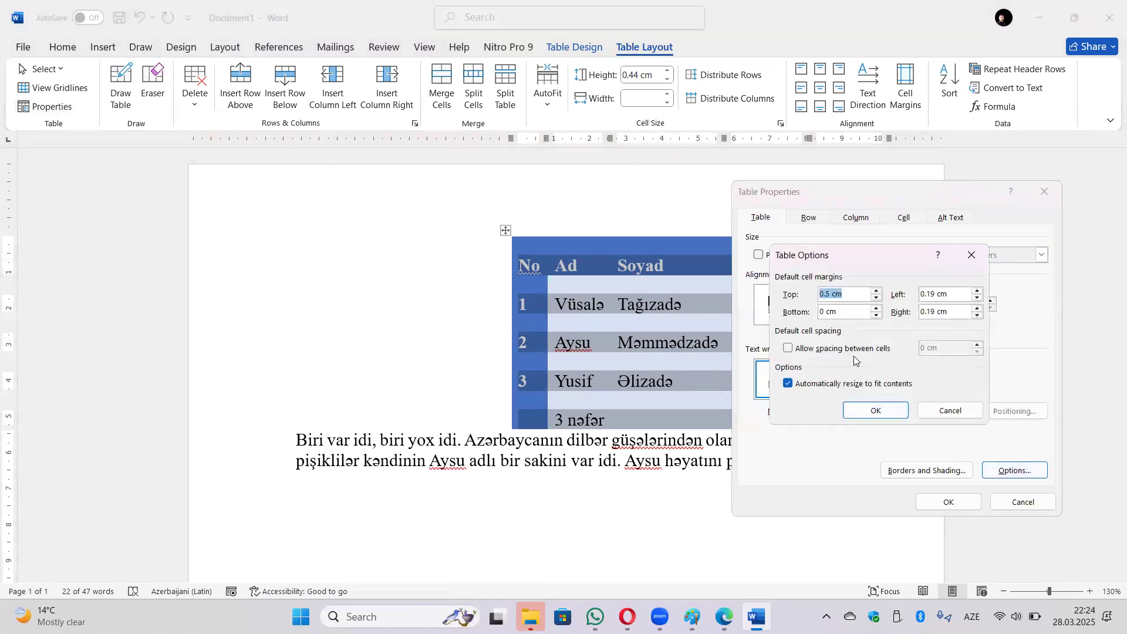
pyautogui.write('0')
pyautogui.click(852, 351)
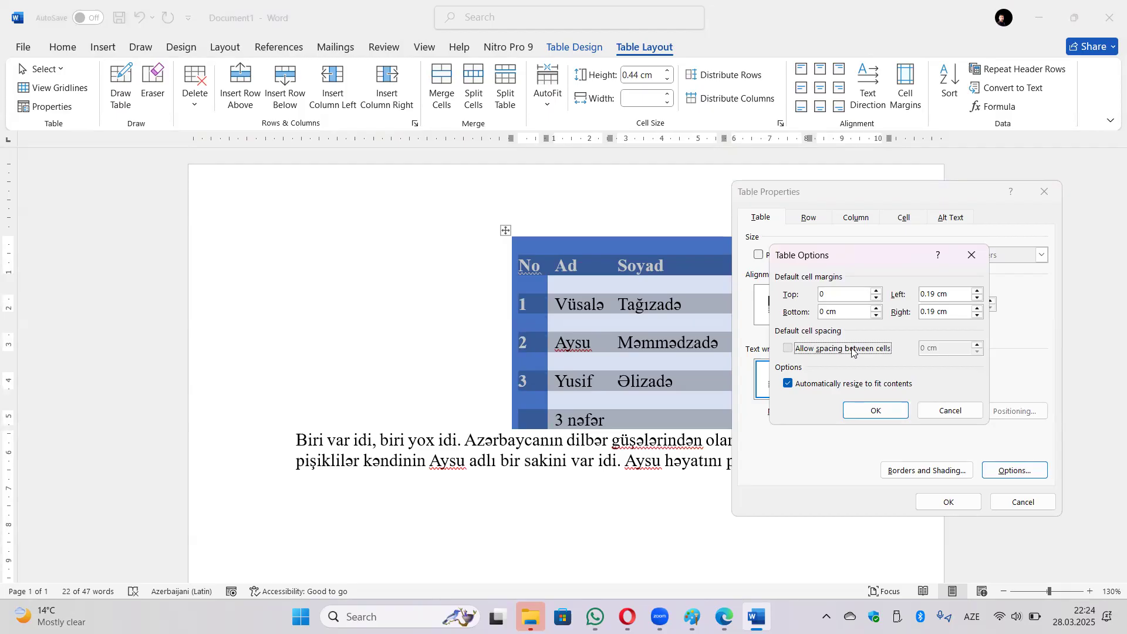
pyautogui.click(852, 351)
pyautogui.click(884, 410)
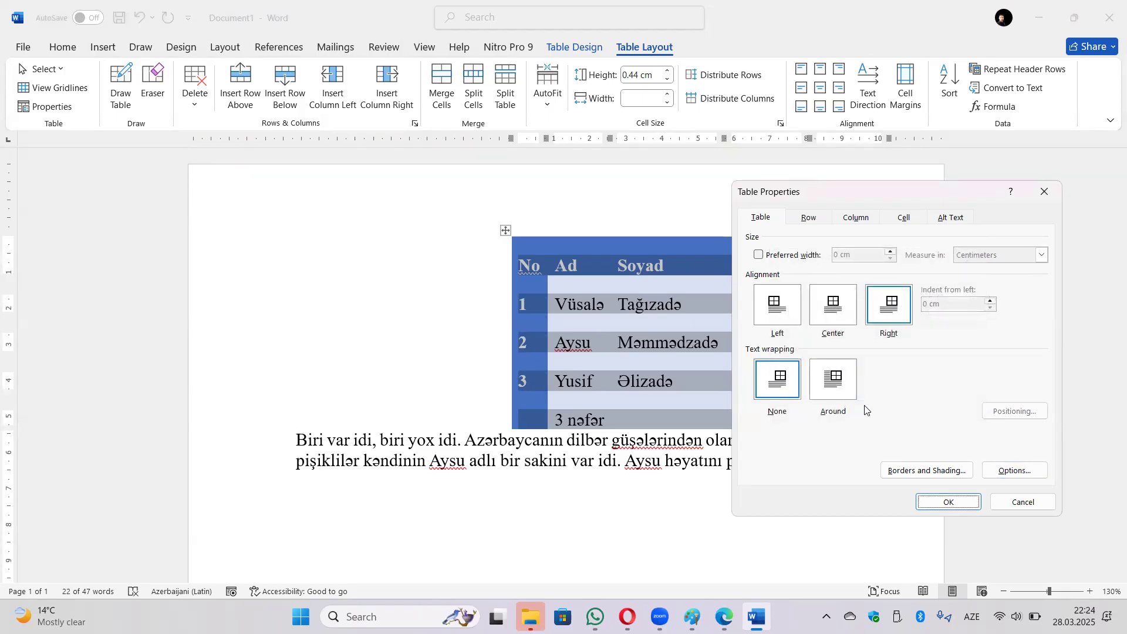
pyautogui.click(947, 501)
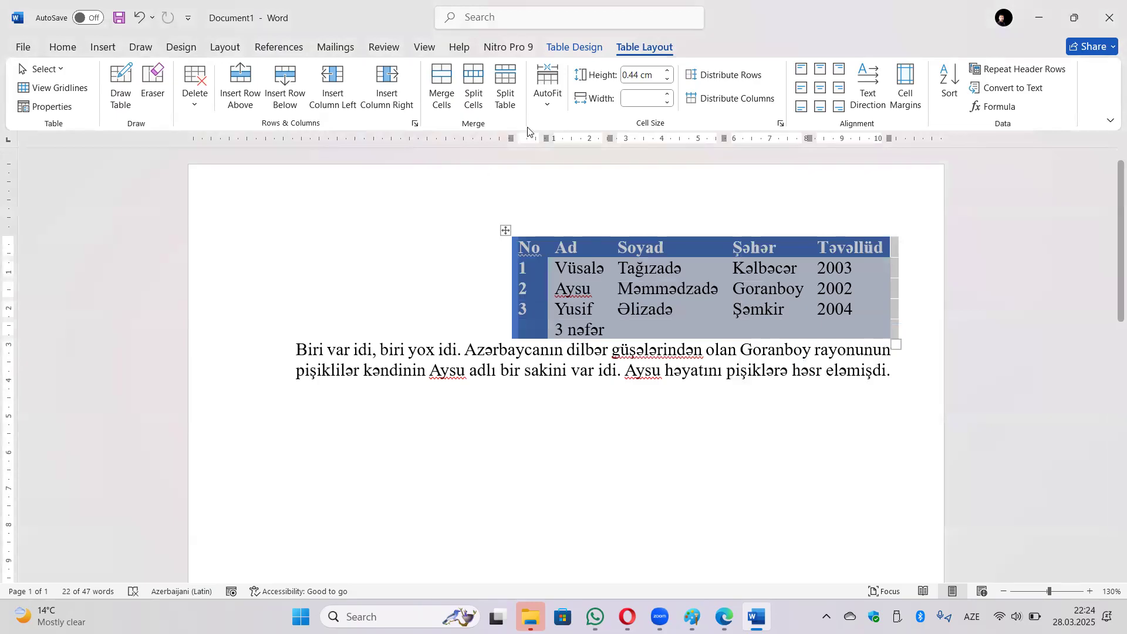
pyautogui.click(576, 49)
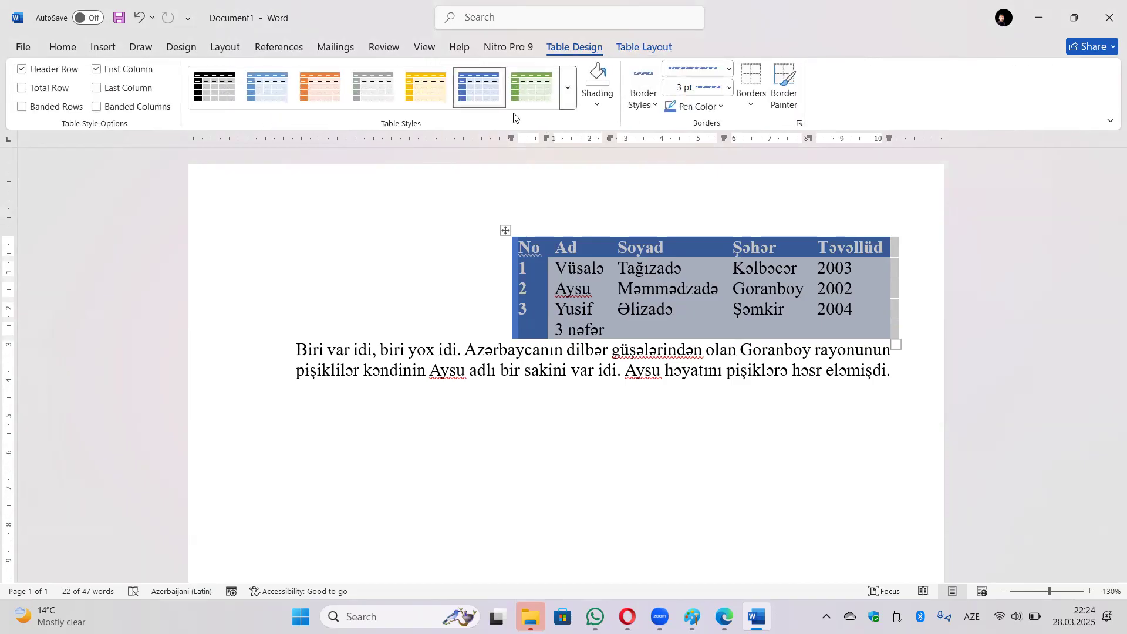
# Apply the plain Table Grid style to the table.
pyautogui.click(568, 88)
pyautogui.click(223, 120)
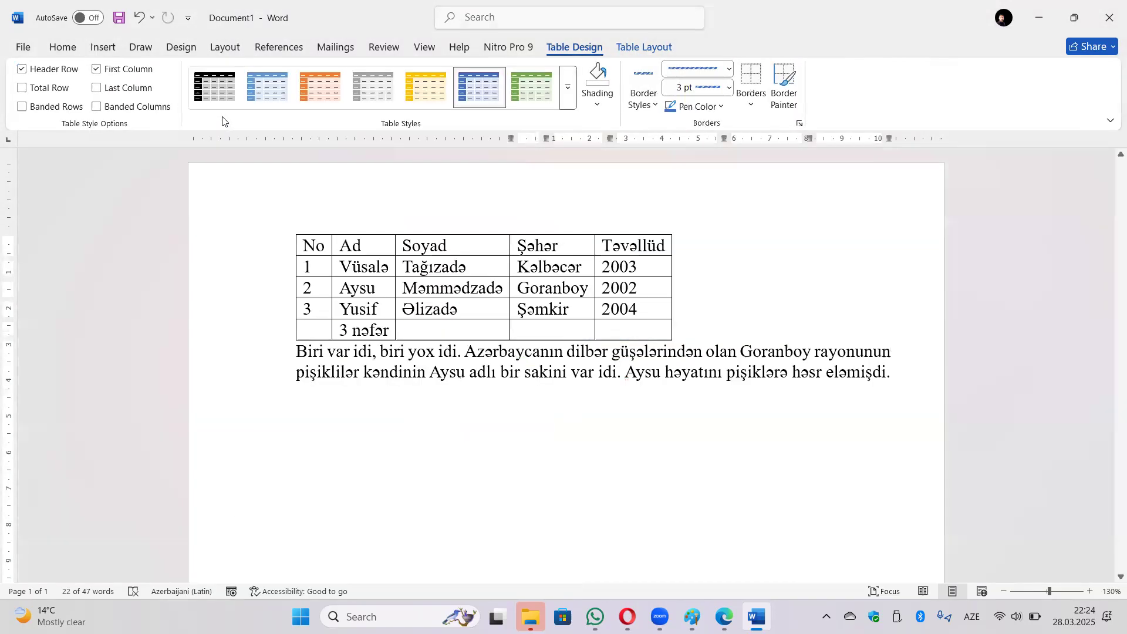
pyautogui.click(727, 347)
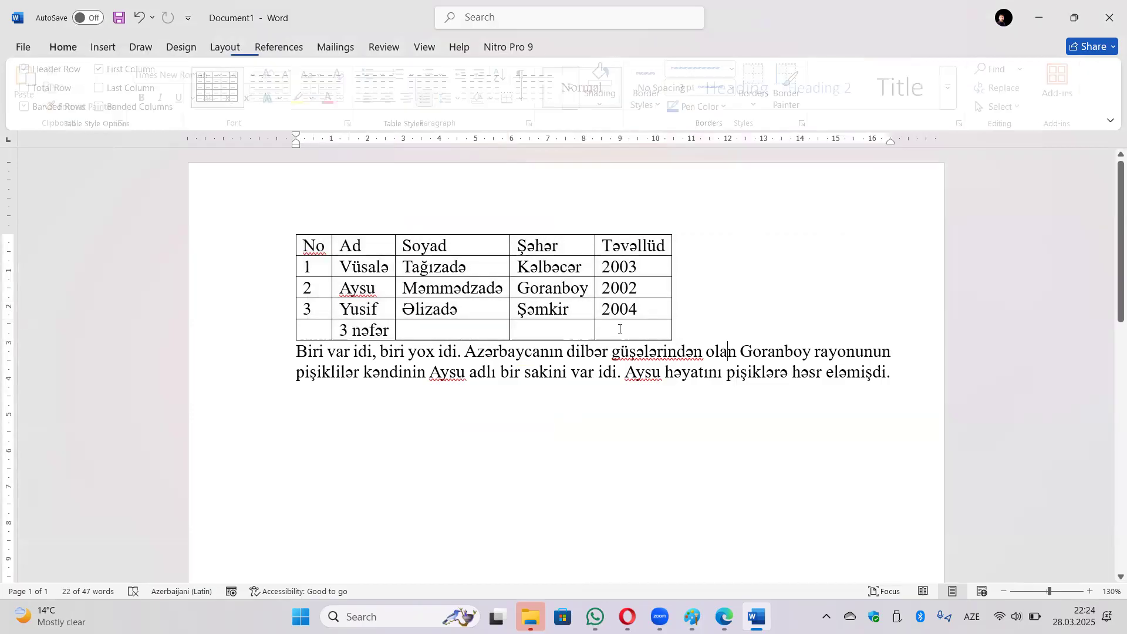
# Allow 0.04 cm spacing between cells in the table options and apply it.
pyautogui.click(290, 228)
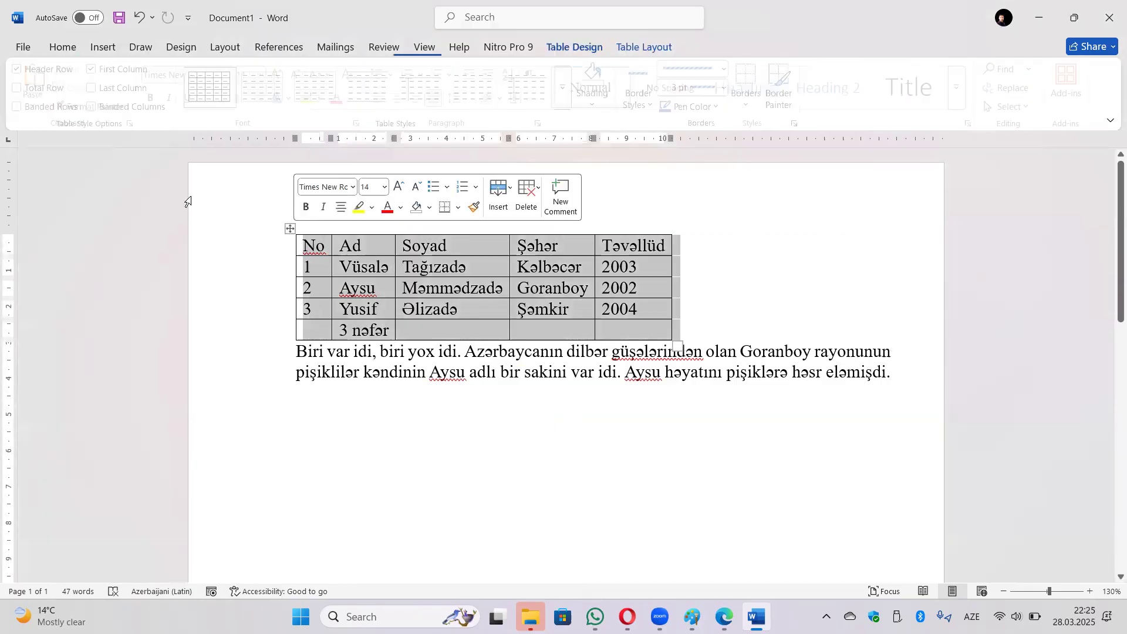
pyautogui.click(652, 47)
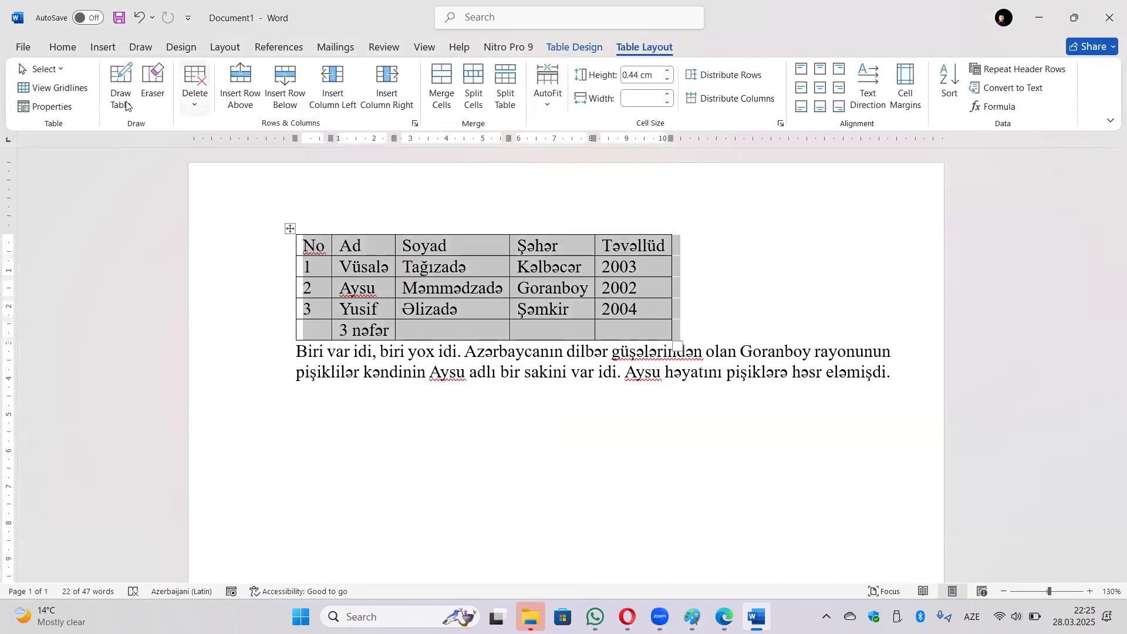
pyautogui.click(45, 106)
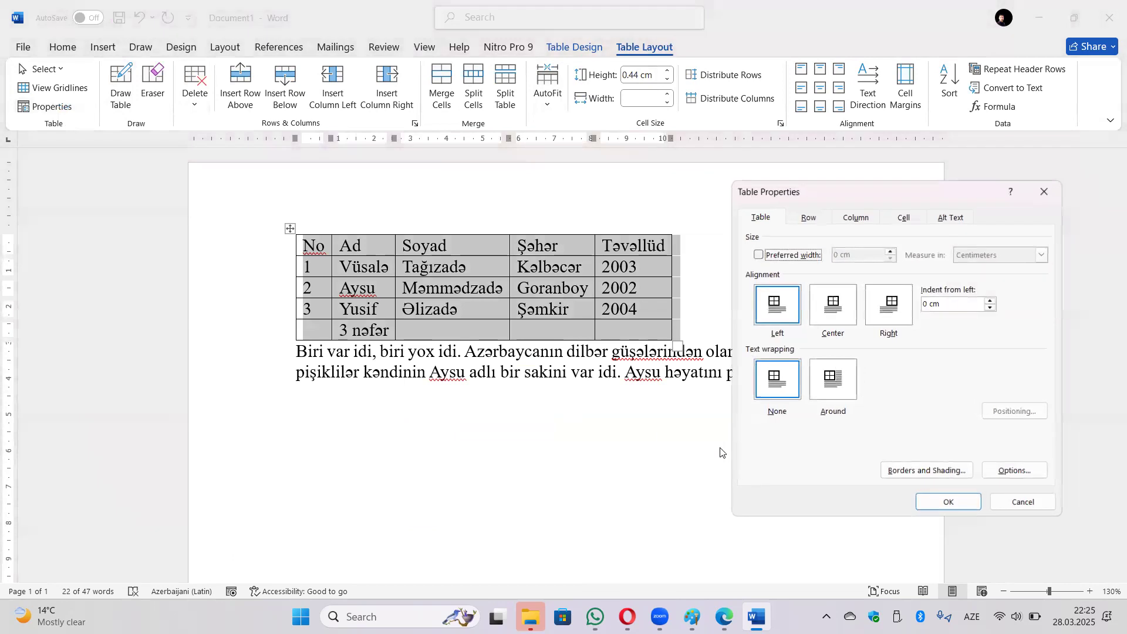
pyautogui.click(1013, 470)
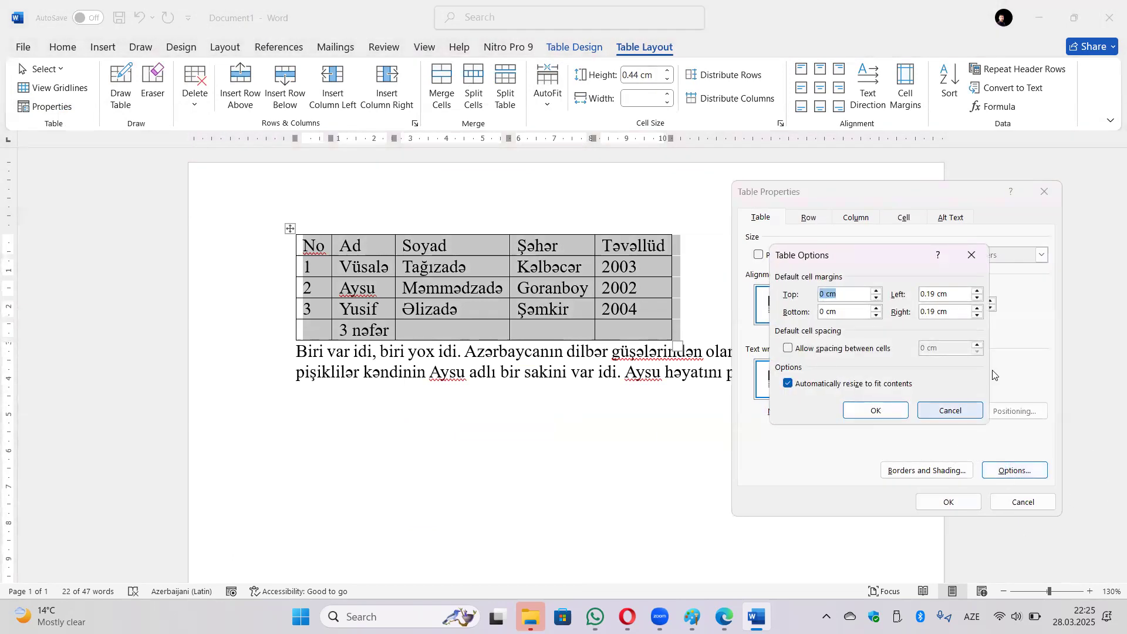
pyautogui.click(800, 350)
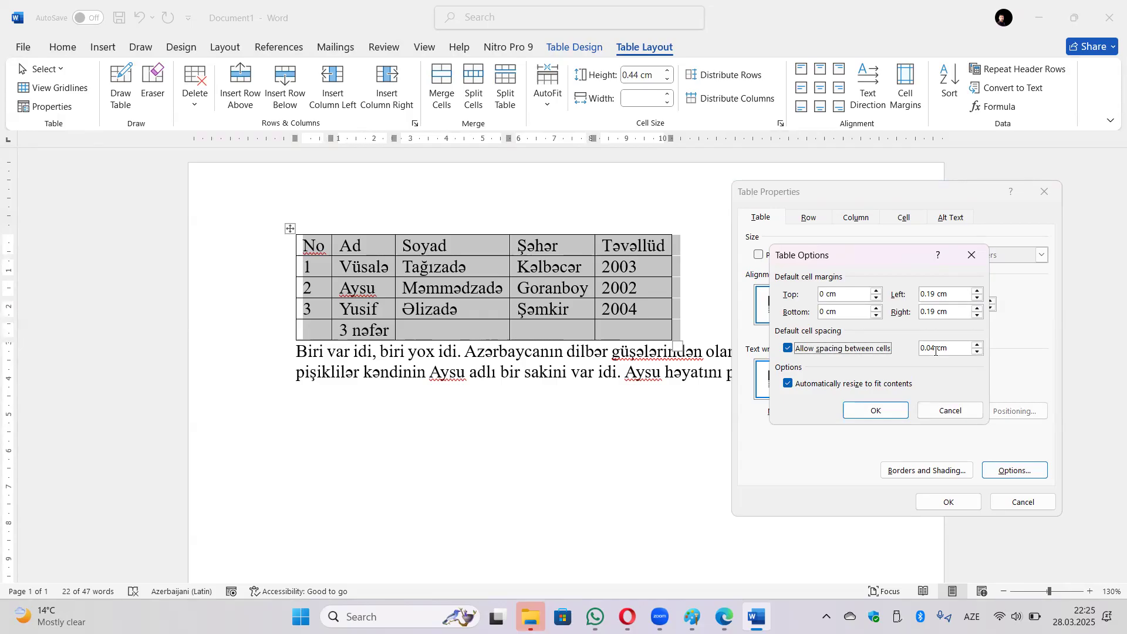
pyautogui.click(886, 407)
pyautogui.click(941, 500)
pyautogui.moveTo(420, 303)
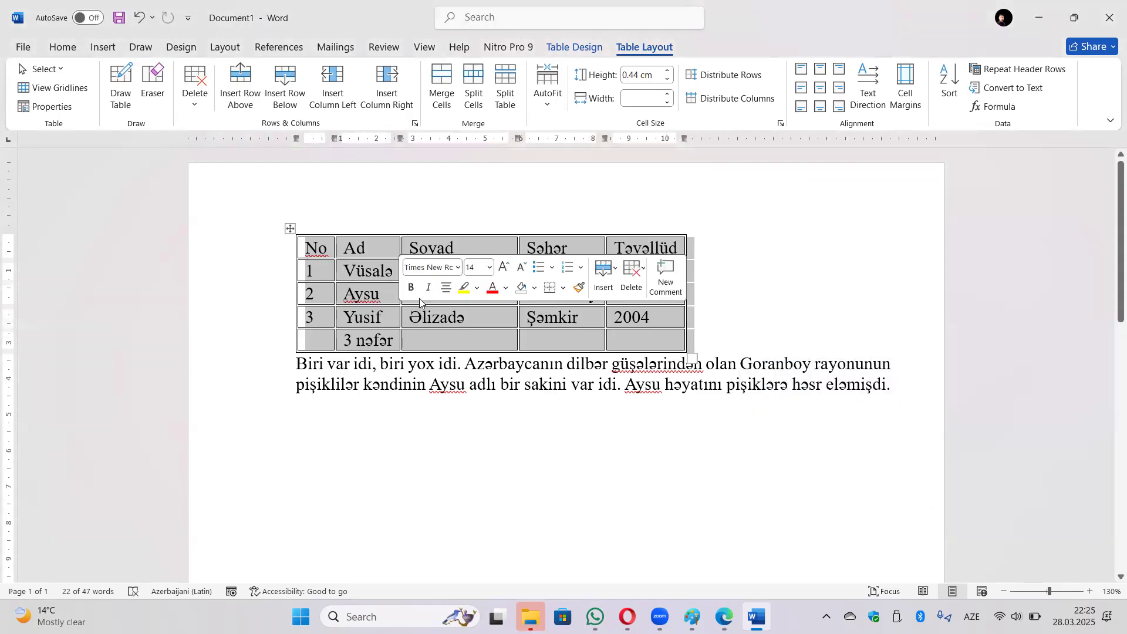
pyautogui.click(425, 340)
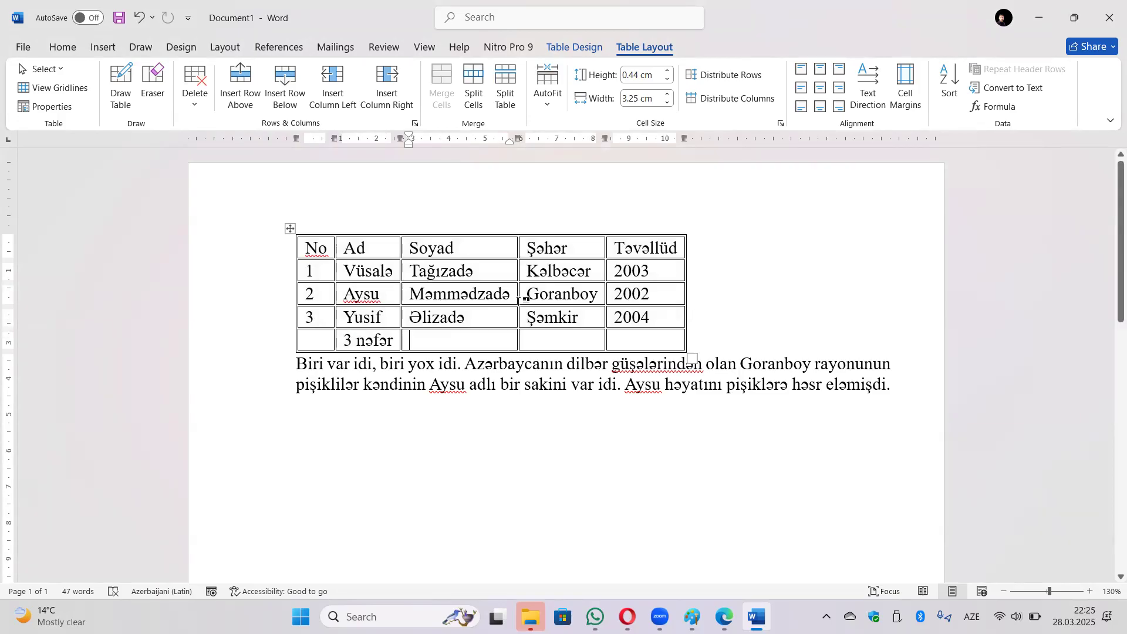
# Uncheck Automatically resize to fit contents, shrinking the columns to about 1.04 cm.
pyautogui.click(62, 109)
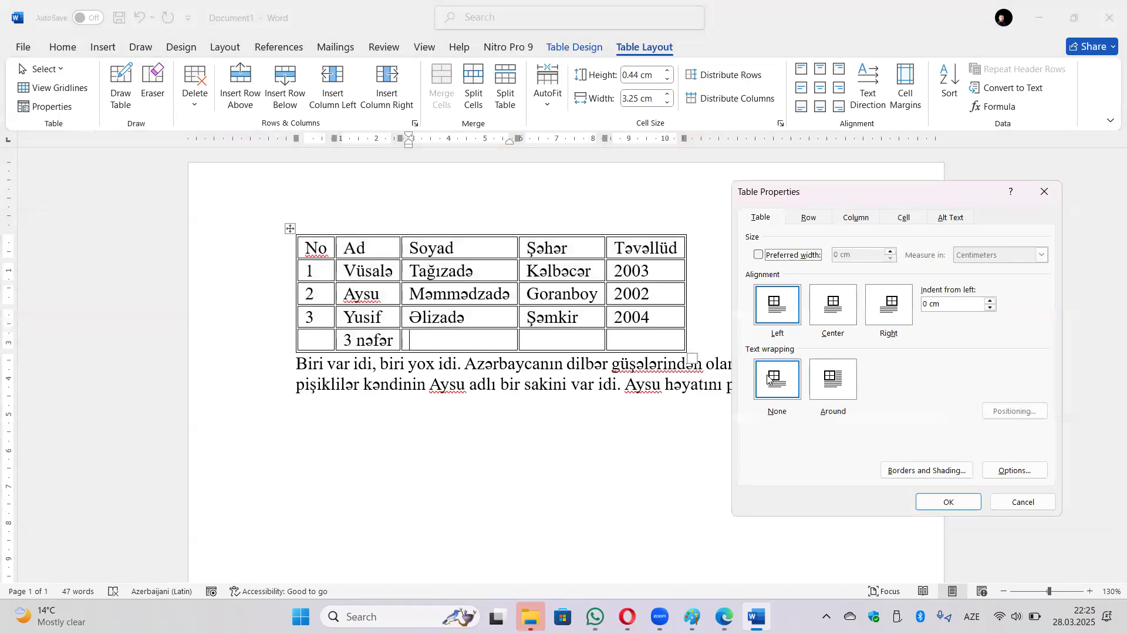
pyautogui.click(1006, 470)
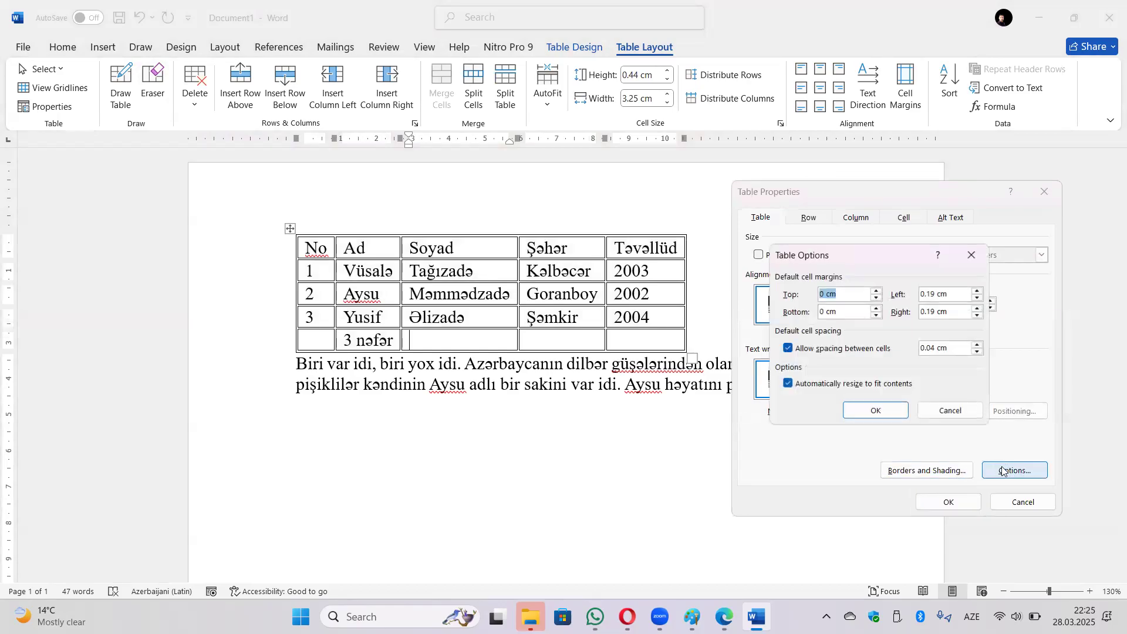
pyautogui.click(819, 390)
pyautogui.click(876, 410)
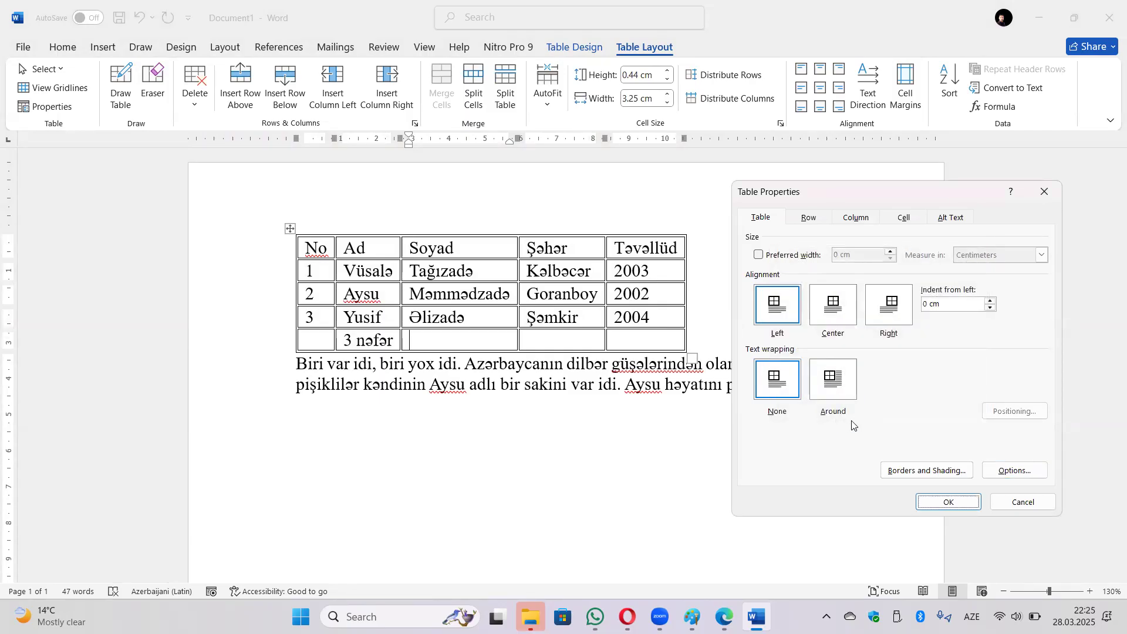
pyautogui.click(943, 503)
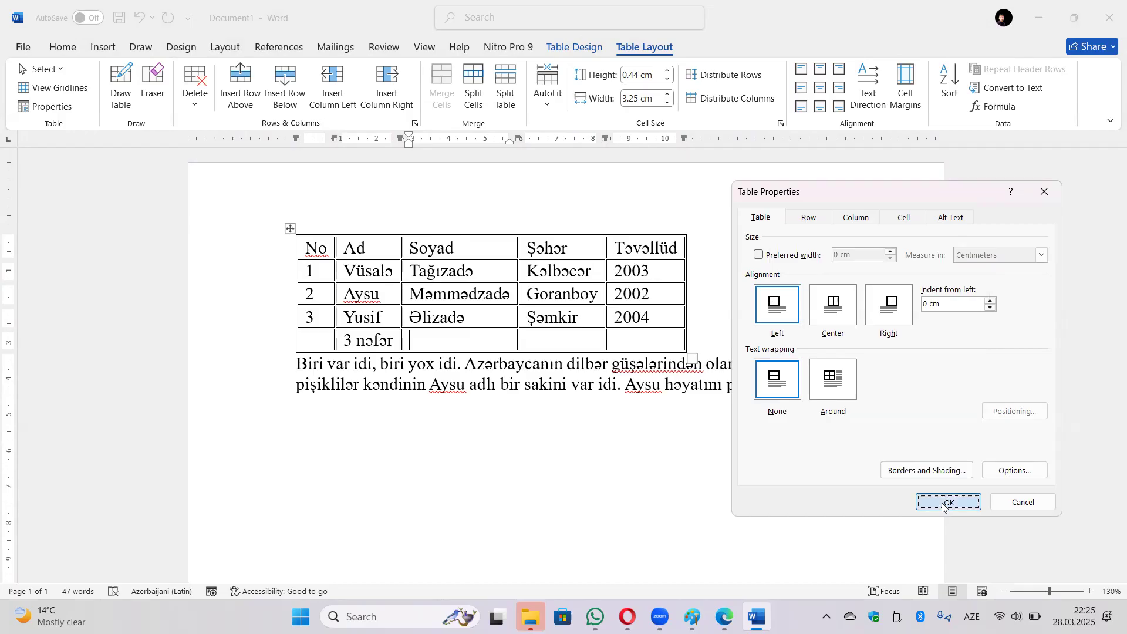
pyautogui.scroll(-3, 464, 376)
pyautogui.scroll(-2, 447, 370)
pyautogui.scroll(5, 306, 259)
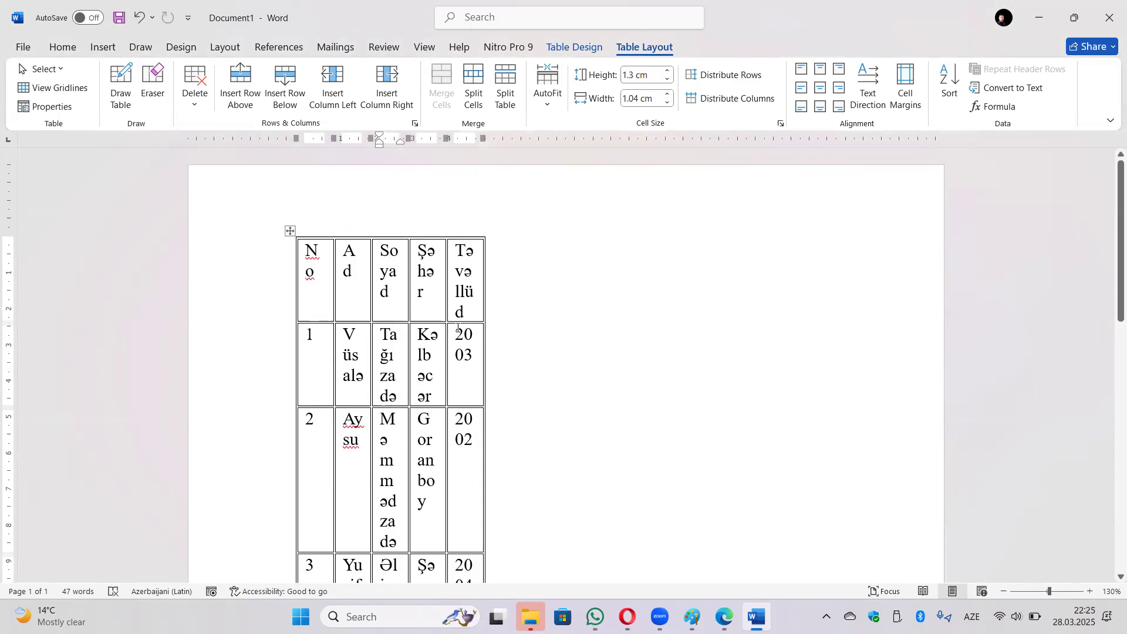
# Review the row and column size settings in Table Properties.
pyautogui.click(71, 111)
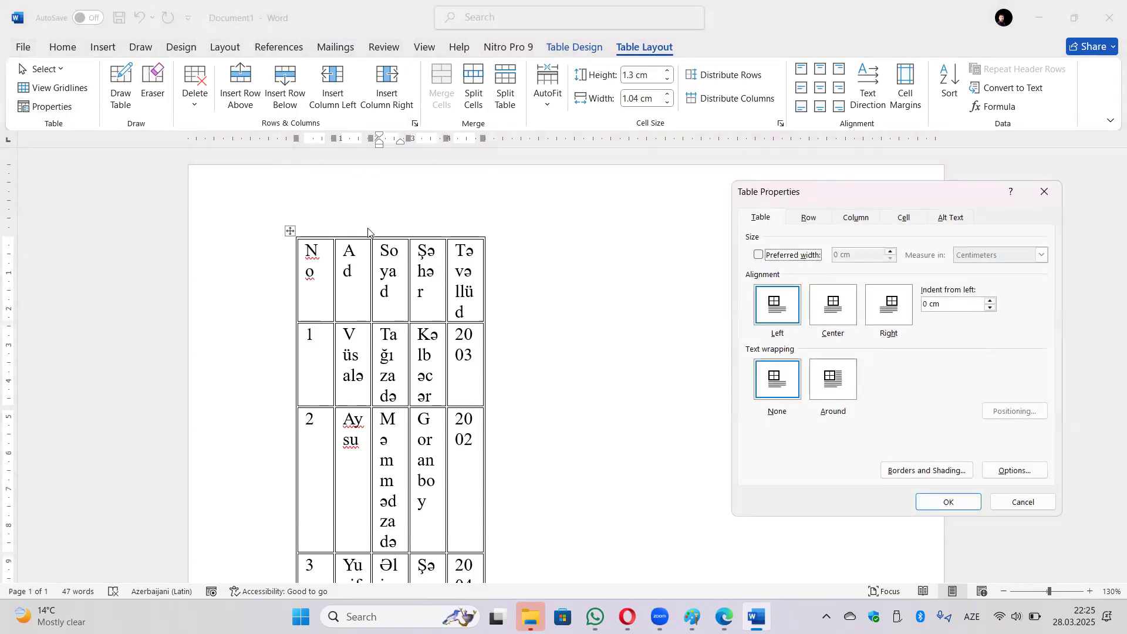
pyautogui.click(811, 219)
pyautogui.click(855, 218)
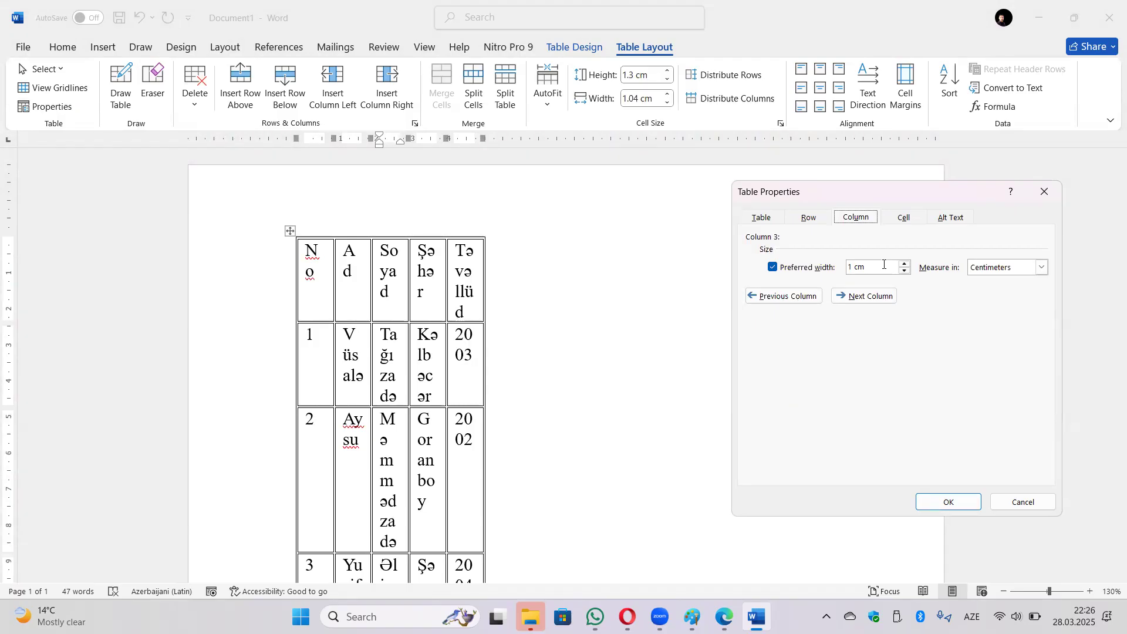
pyautogui.click(771, 218)
# Re-enable Automatically resize to fit contents and turn off spacing between cells.
pyautogui.click(1014, 471)
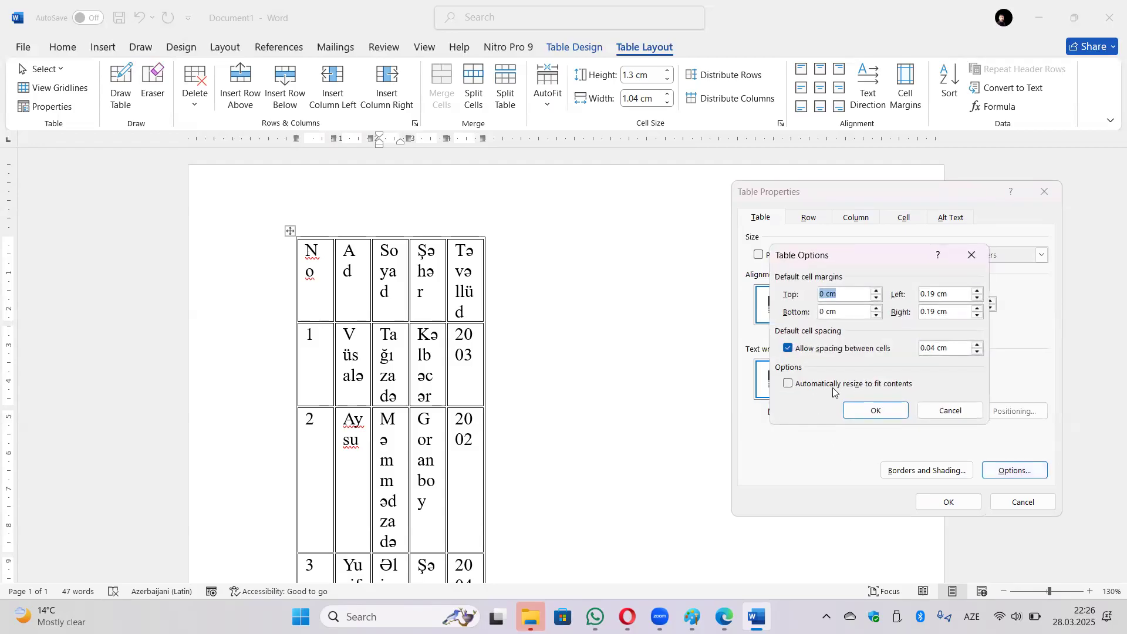
pyautogui.click(833, 386)
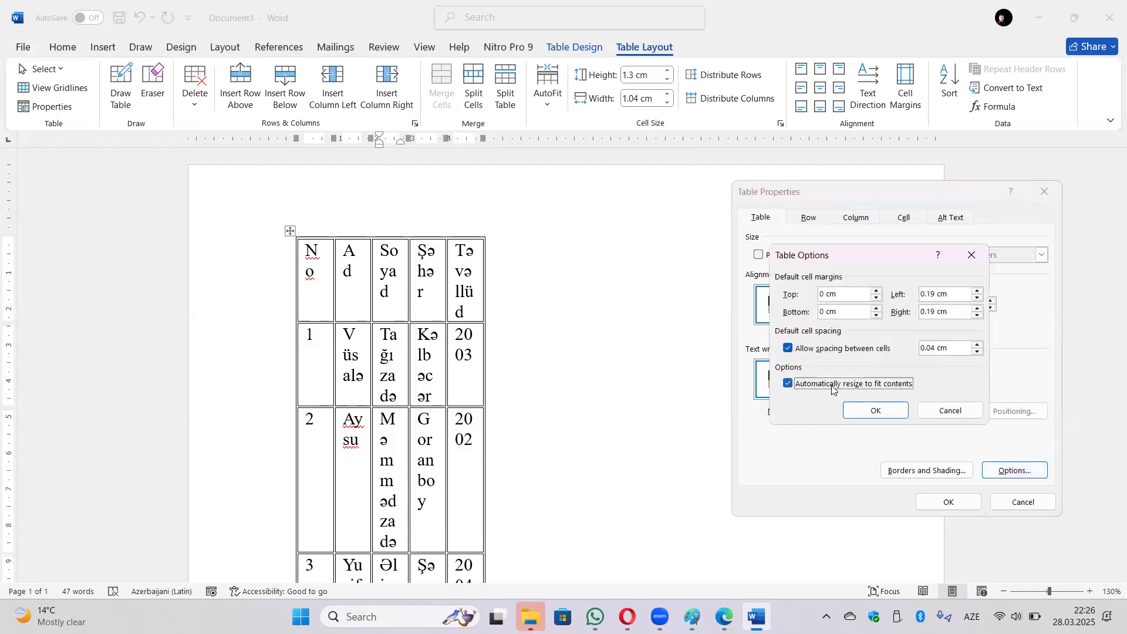
pyautogui.click(825, 354)
pyautogui.click(874, 410)
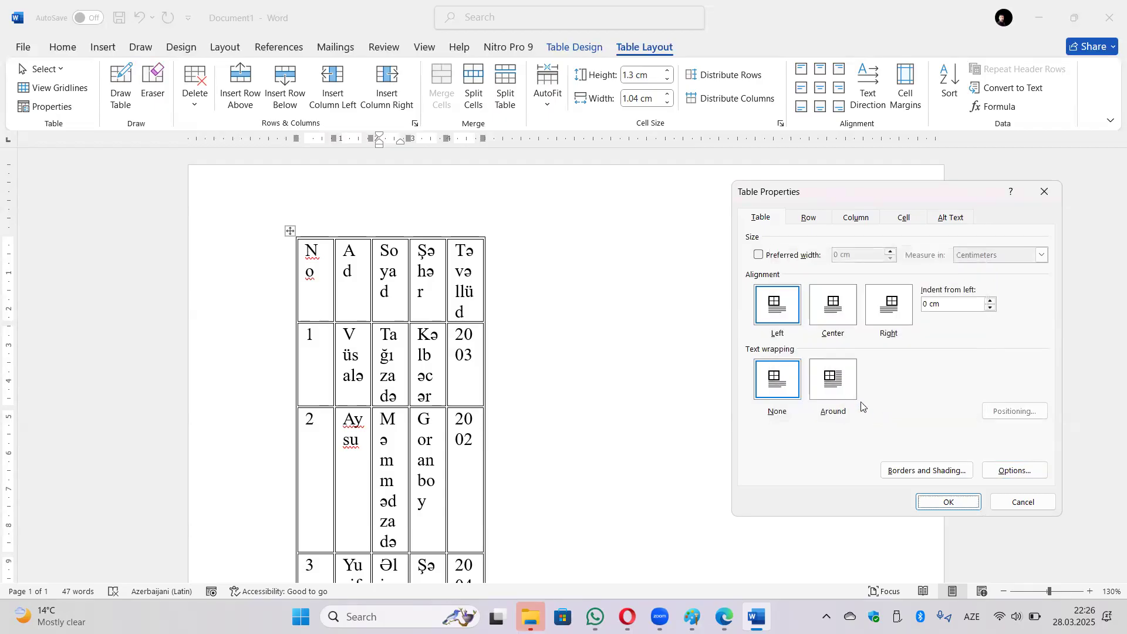
pyautogui.click(949, 502)
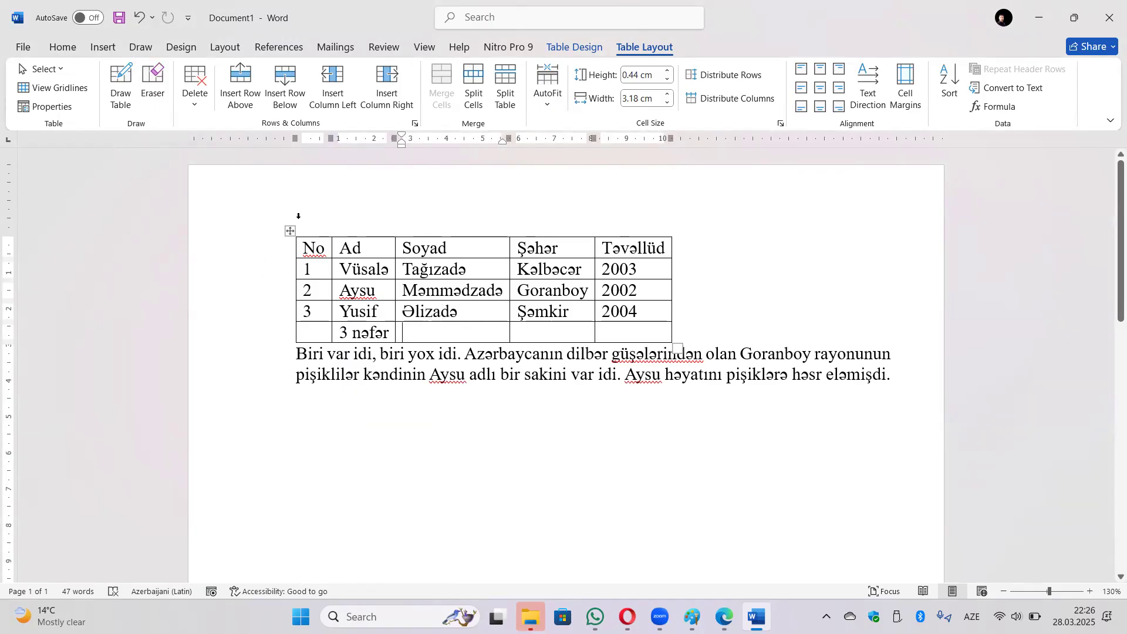
# Give the last row, '3 nəfər', an exact row height of 1 cm.
pyautogui.click(55, 107)
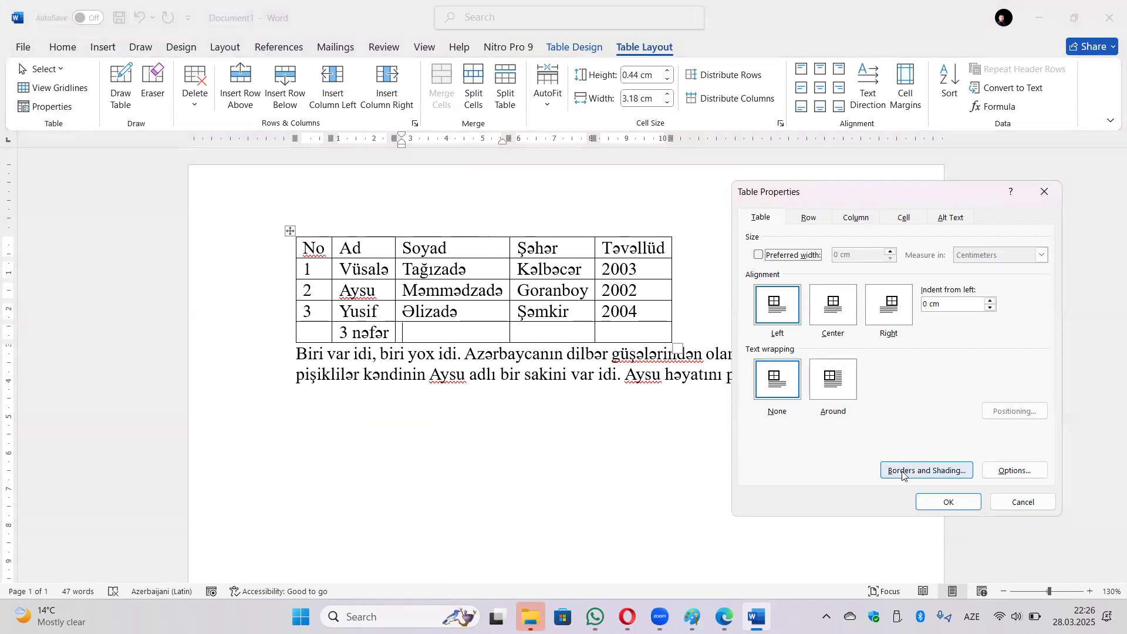
pyautogui.click(811, 219)
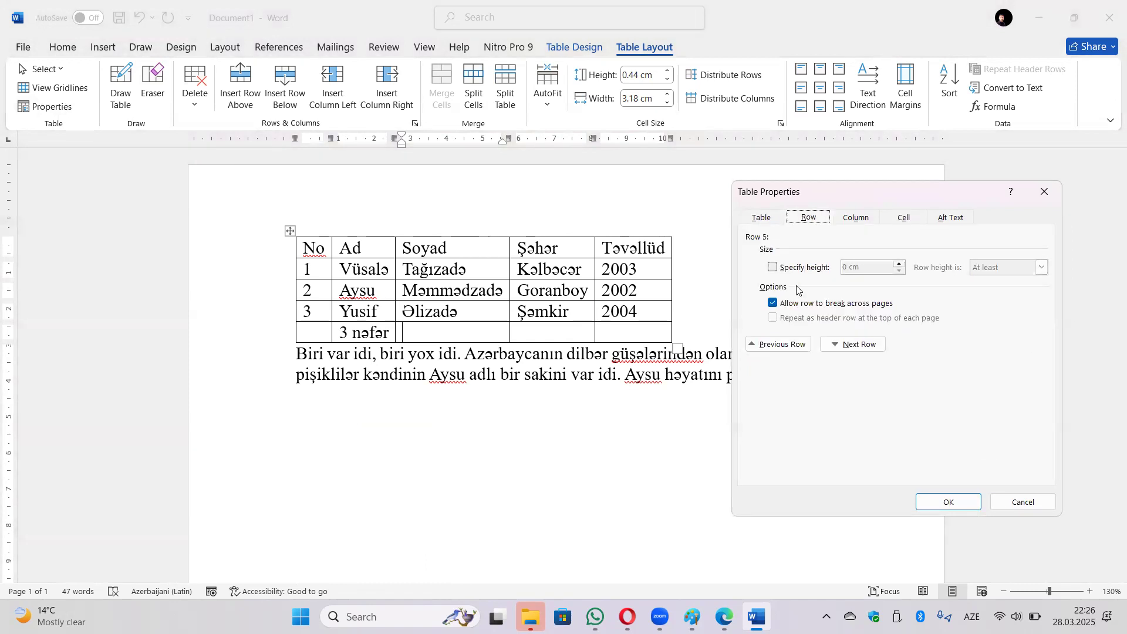
pyautogui.click(790, 269)
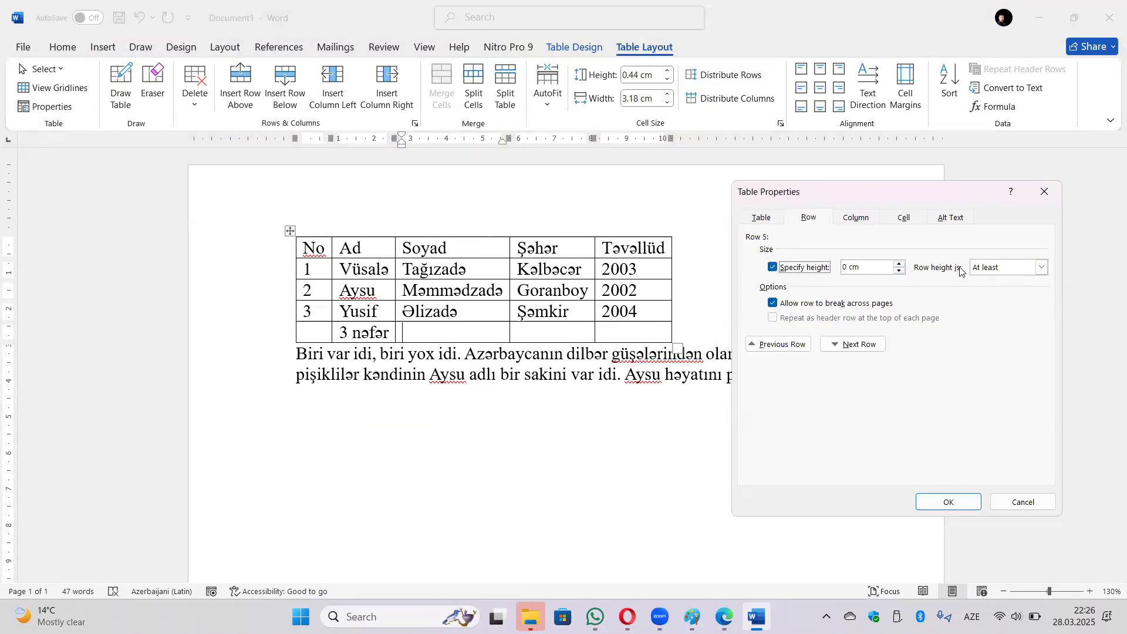
pyautogui.click(1041, 267)
pyautogui.click(1006, 290)
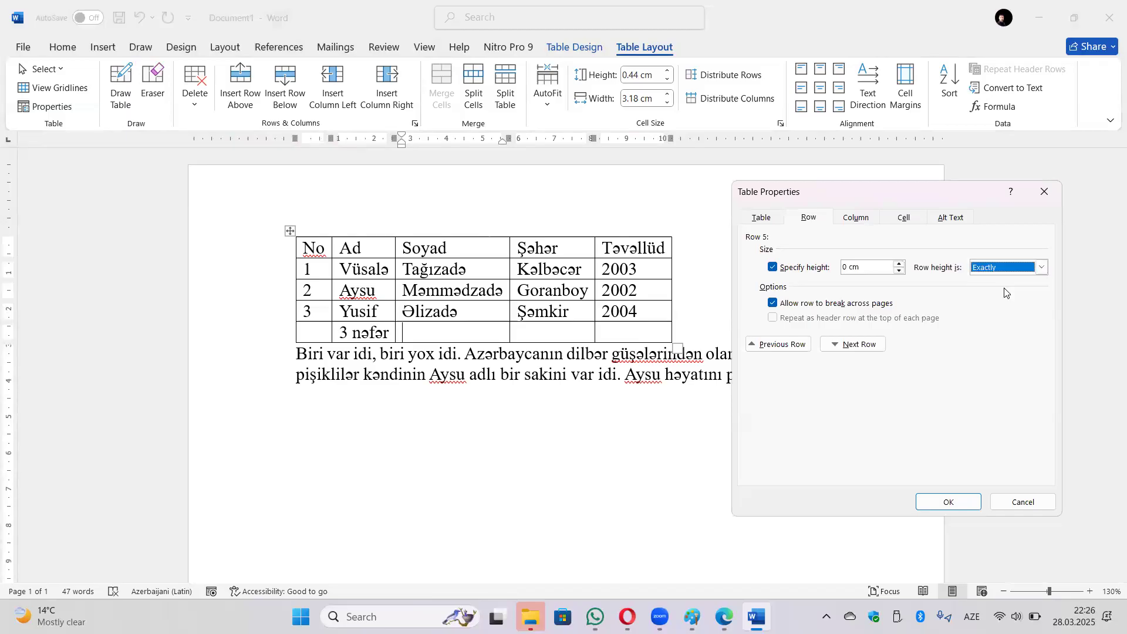
pyautogui.click(900, 264)
pyautogui.click(900, 264)
pyautogui.click(900, 264)
pyautogui.click(900, 264)
pyautogui.click(900, 264)
pyautogui.click(899, 264)
pyautogui.click(900, 264)
pyautogui.click(899, 265)
pyautogui.click(900, 265)
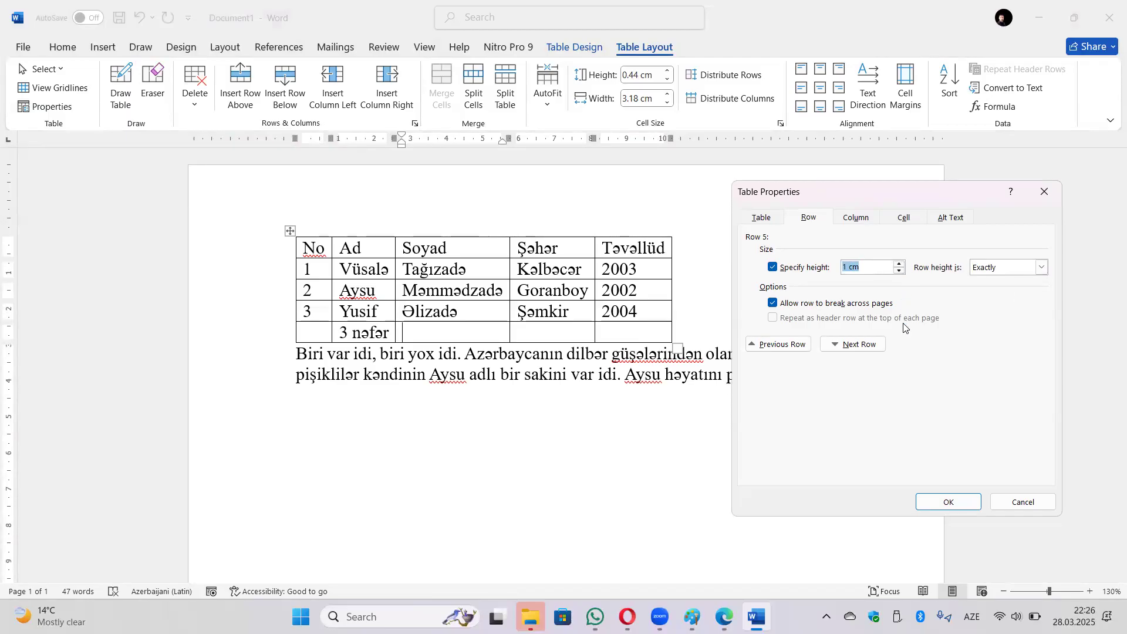
pyautogui.click(949, 502)
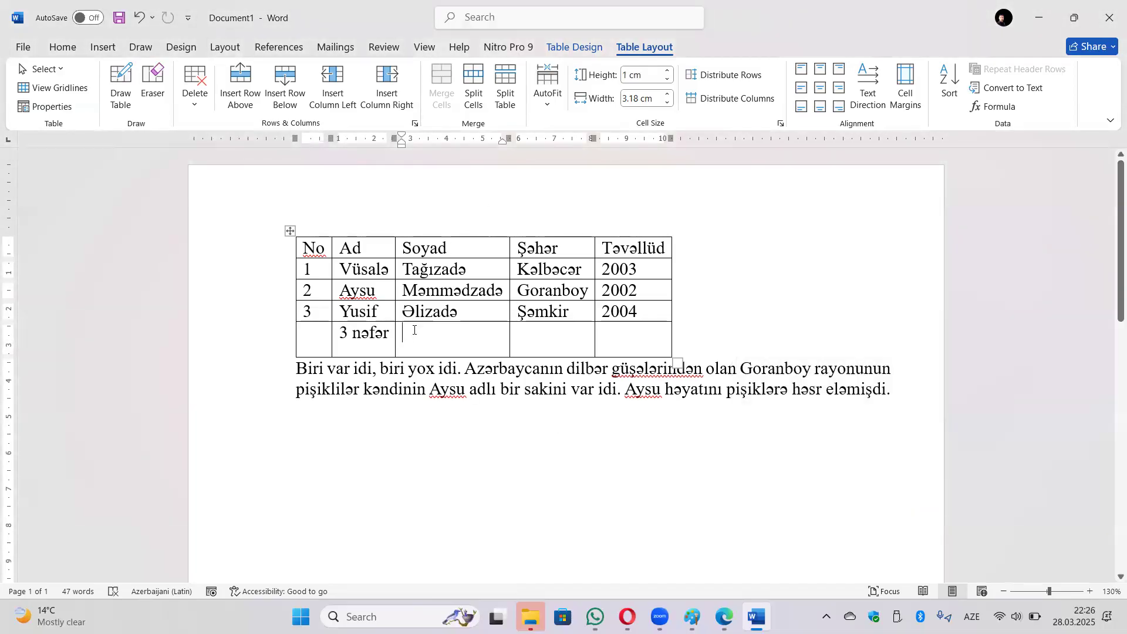
# Give the Yusif row a specified height of 1 cm.
pyautogui.click(51, 107)
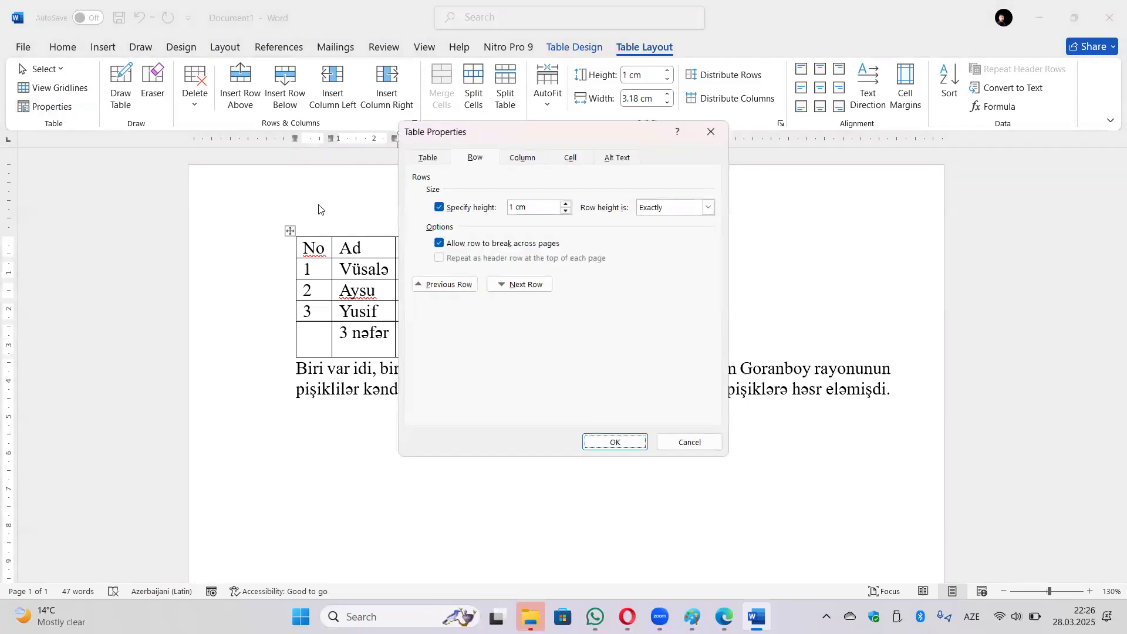
pyautogui.click(448, 286)
pyautogui.click(456, 209)
pyautogui.moveTo(518, 209); pyautogui.dragTo(508, 211)
pyautogui.write('1')
# Give the Aysu row a 1 cm height too and apply both row heights.
pyautogui.click(463, 283)
pyautogui.click(478, 208)
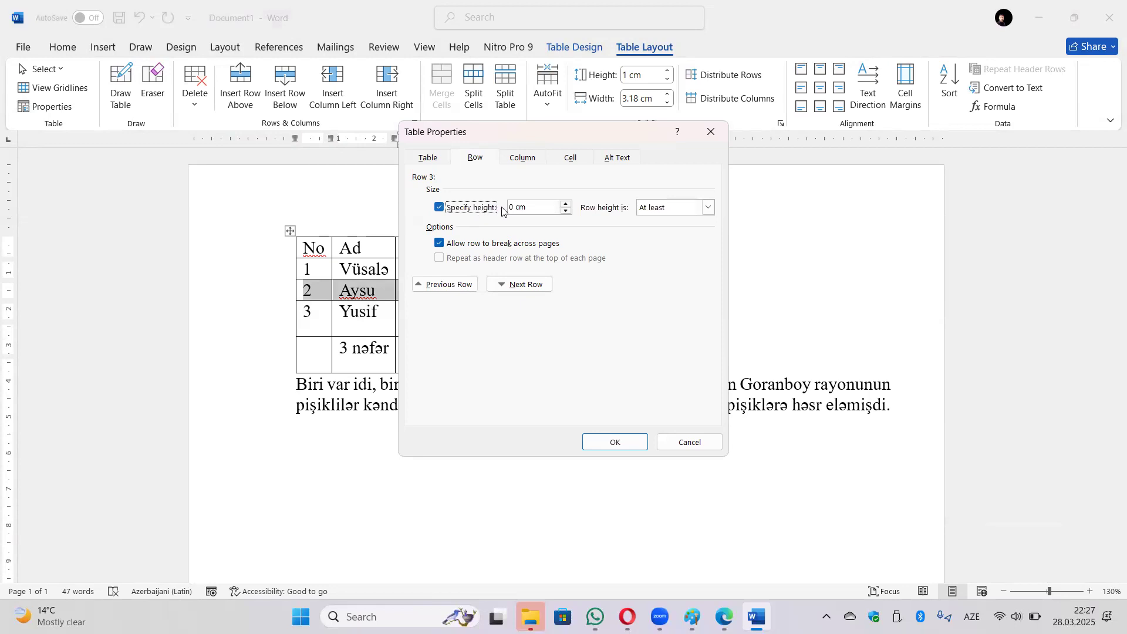
pyautogui.moveTo(515, 209); pyautogui.dragTo(500, 208)
pyautogui.write('1')
pyautogui.click(616, 440)
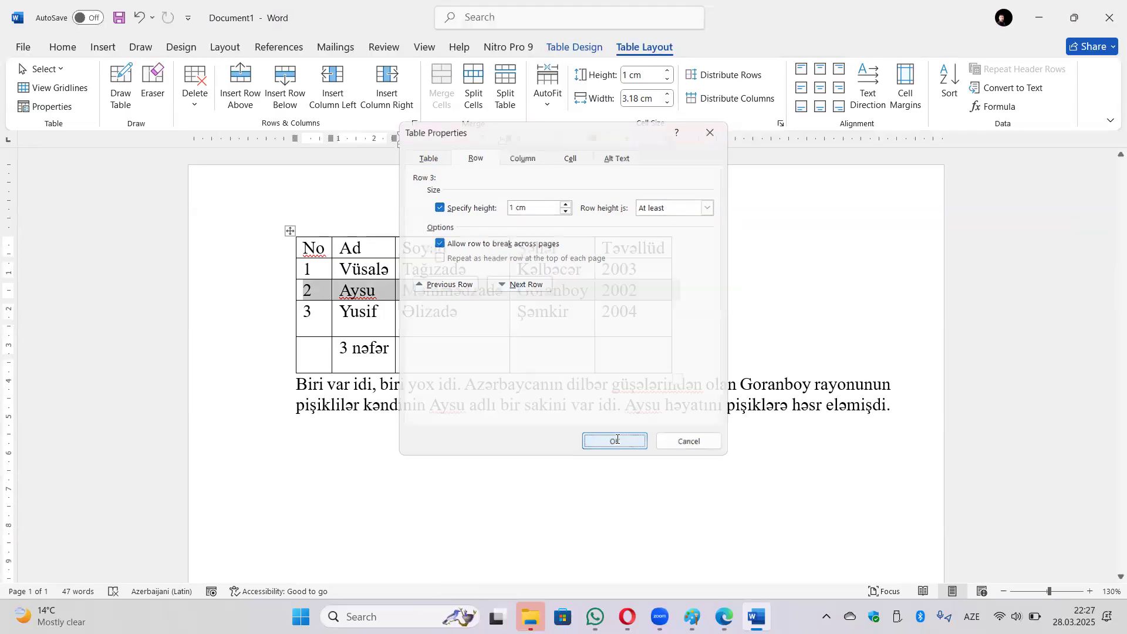
pyautogui.click(465, 328)
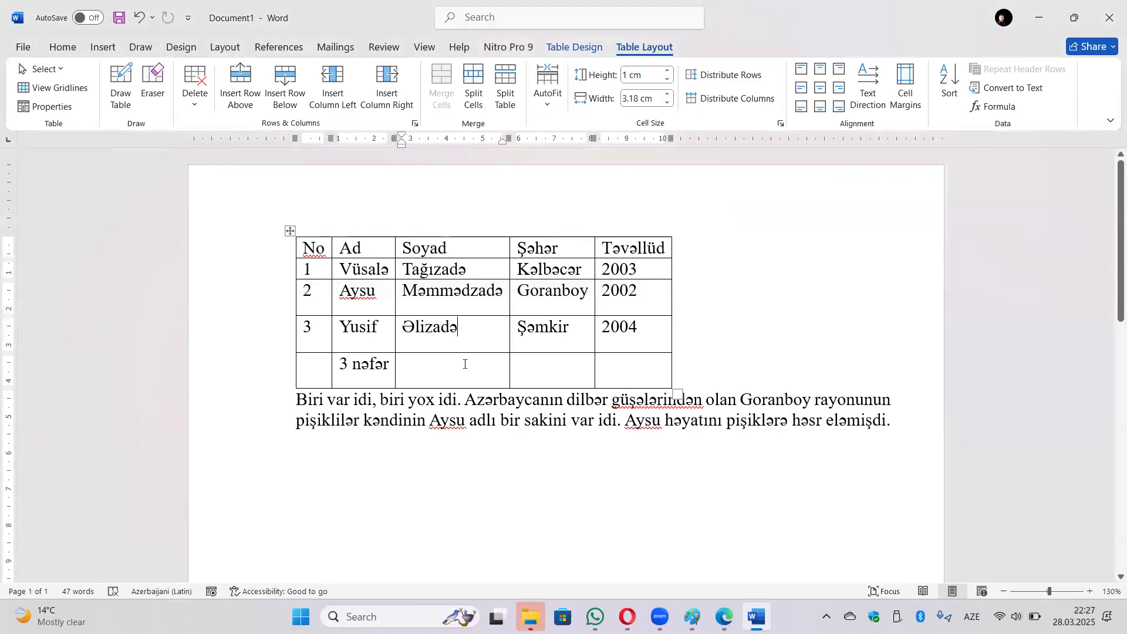
pyautogui.click(37, 107)
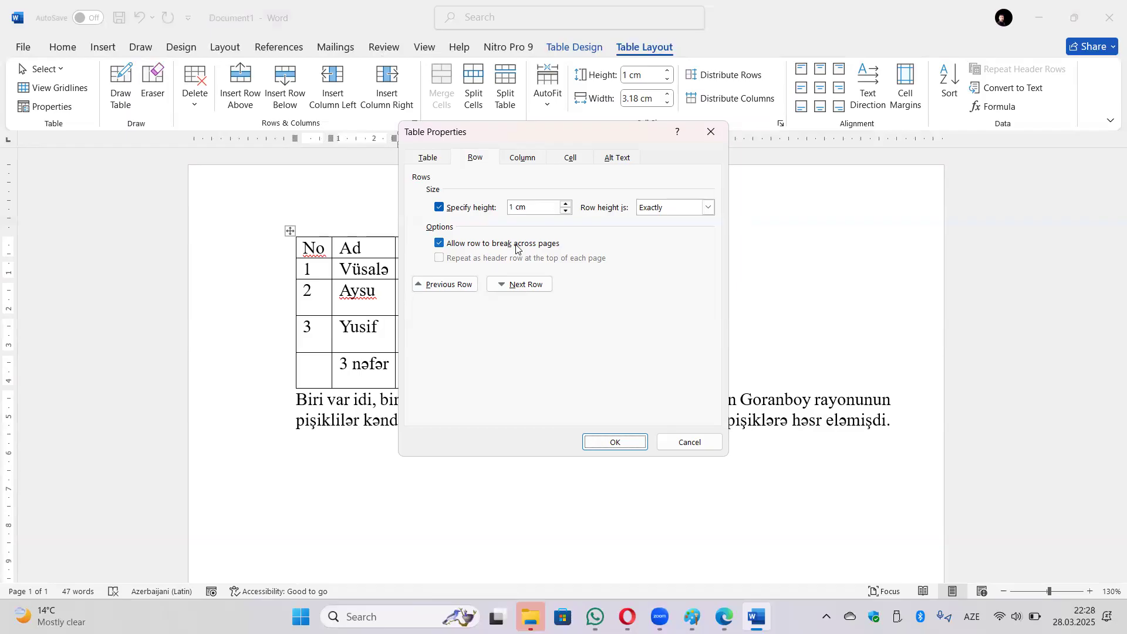
# Turn off 'Allow row to break across pages' and confirm the row settings.
pyautogui.click(516, 248)
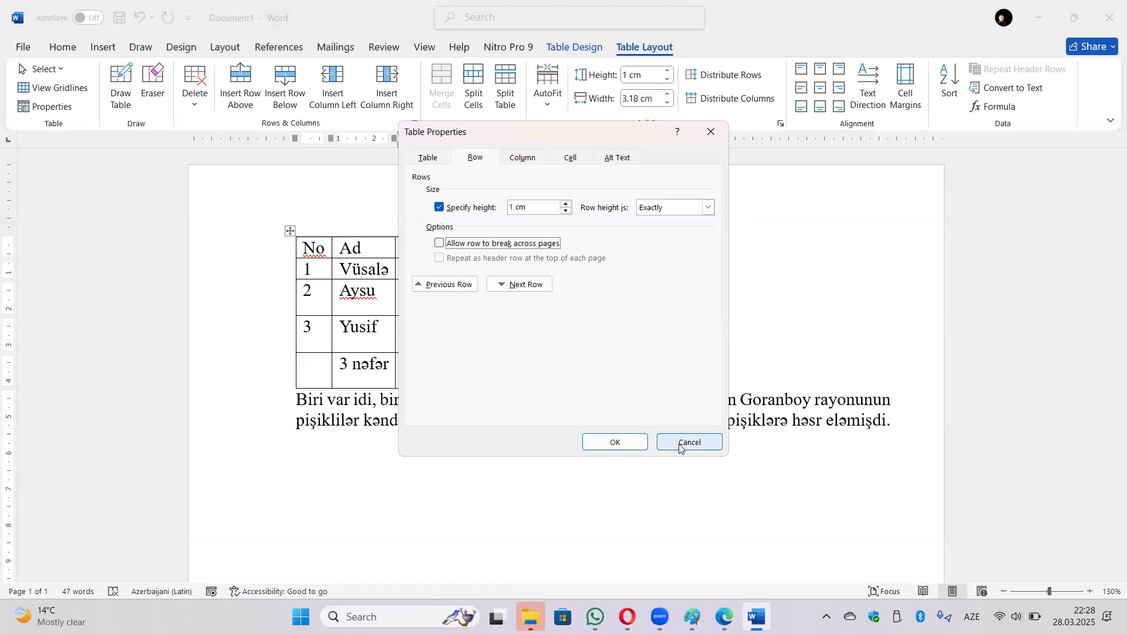
pyautogui.click(632, 449)
# Add blank lines above the table until it splits onto page 2, then remove one.
pyautogui.click(305, 247)
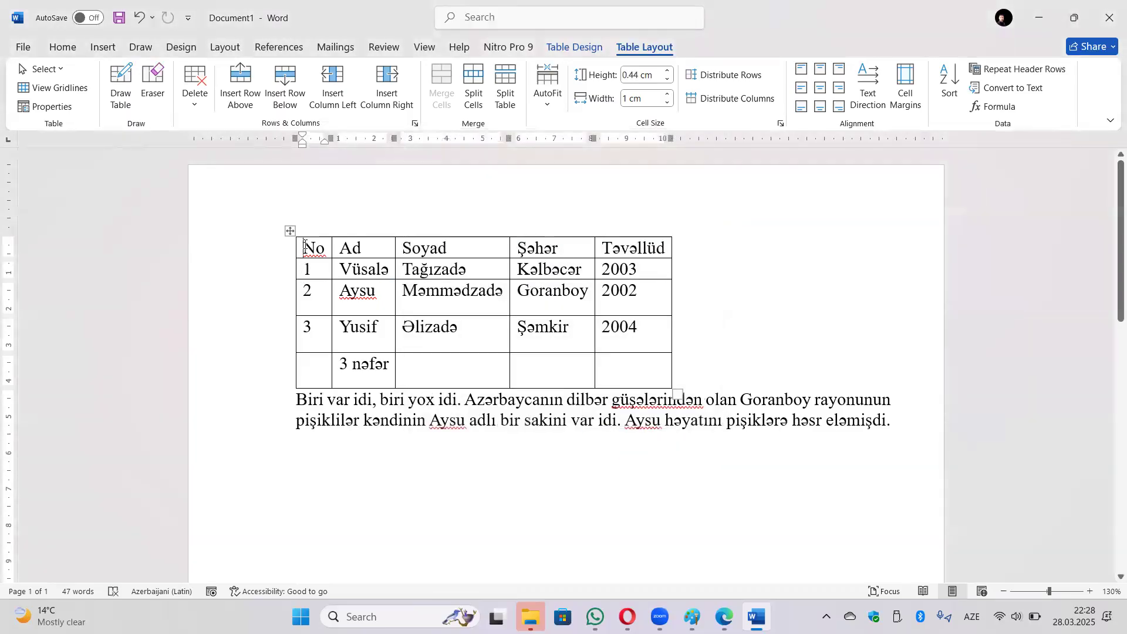
pyautogui.press('Return')
pyautogui.press('Return')
pyautogui.press('Return')
pyautogui.press('Return')
pyautogui.press('Return')
pyautogui.press('Return')
pyautogui.press('Return')
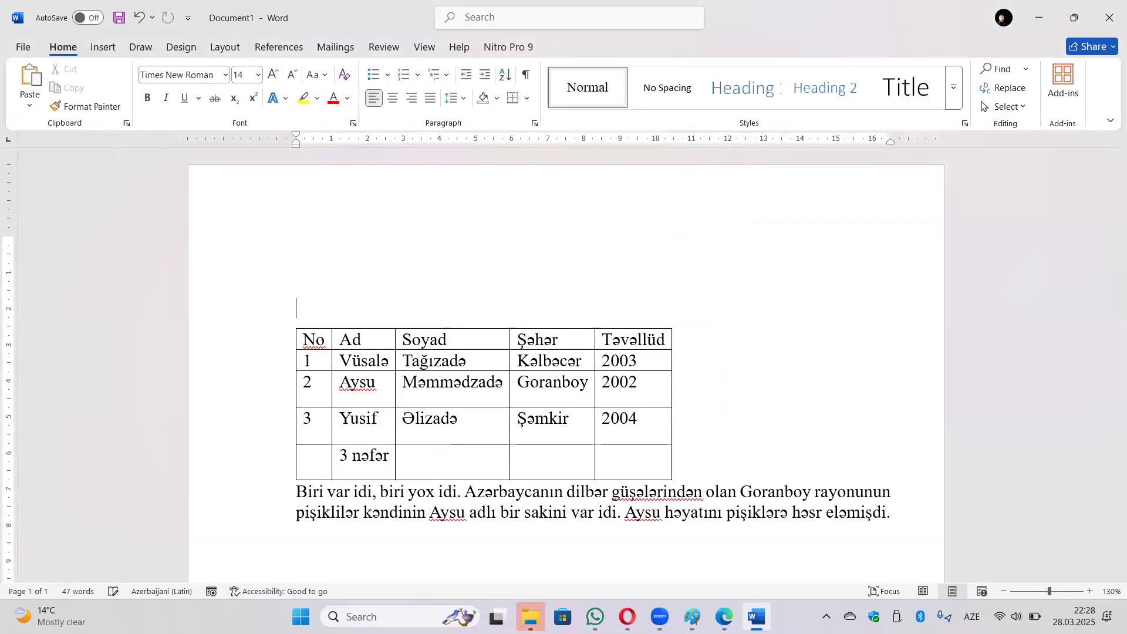
pyautogui.press('Return')
pyautogui.press('Return')
pyautogui.press('Return')
pyautogui.press('Return')
pyautogui.press('Return')
pyautogui.press('Return')
pyautogui.press('Return')
pyautogui.press('Return')
pyautogui.press('Return')
pyautogui.press('Return')
pyautogui.press('Return')
pyautogui.press('Return')
pyautogui.press('Return')
pyautogui.press('Return')
pyautogui.press('Return')
pyautogui.press('Return')
pyautogui.press('Return')
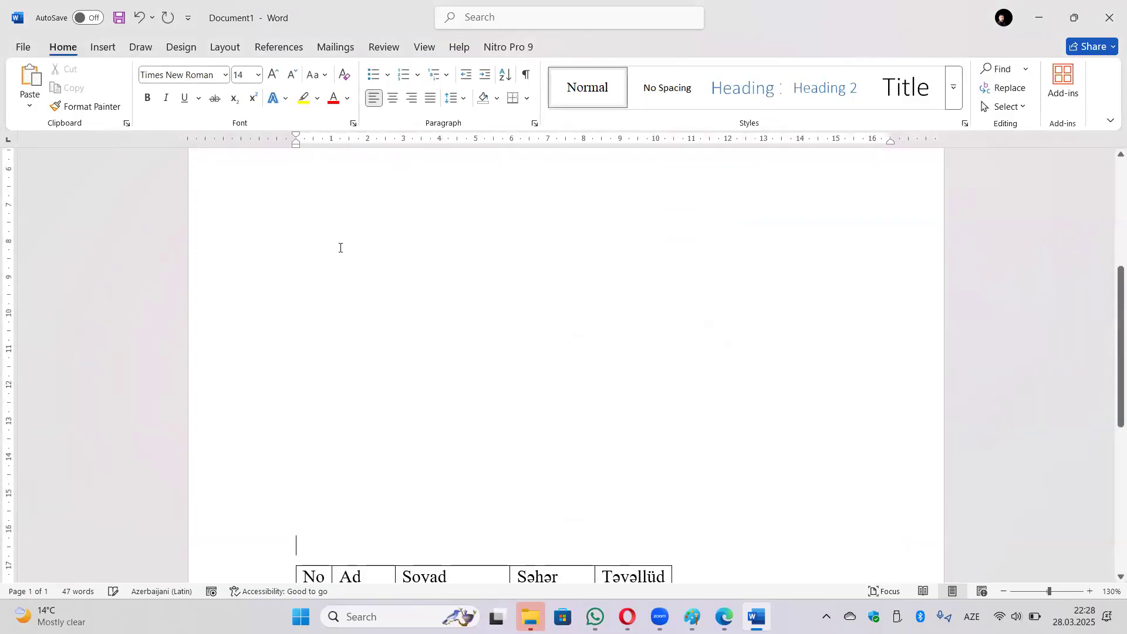
pyautogui.scroll(-2, 700, 300)
pyautogui.press('Return')
pyautogui.press('Return')
pyautogui.press('Return')
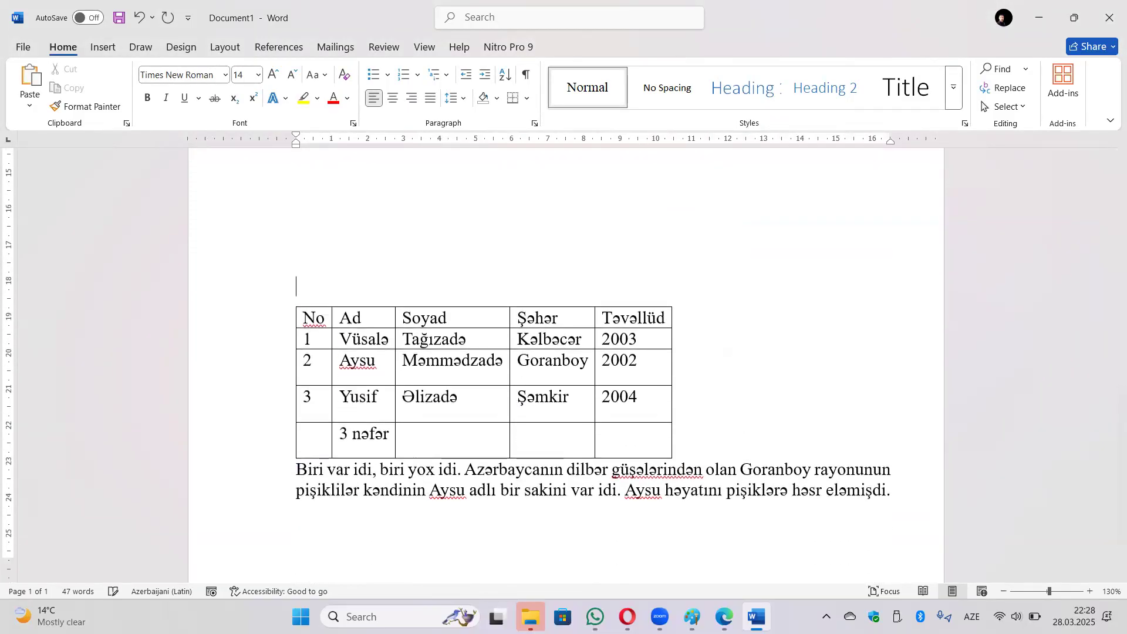
pyautogui.press('Return')
pyautogui.press('Return')
pyautogui.press('Return')
pyautogui.press('Return')
pyautogui.press('Return')
pyautogui.press('Return')
pyautogui.press('Return')
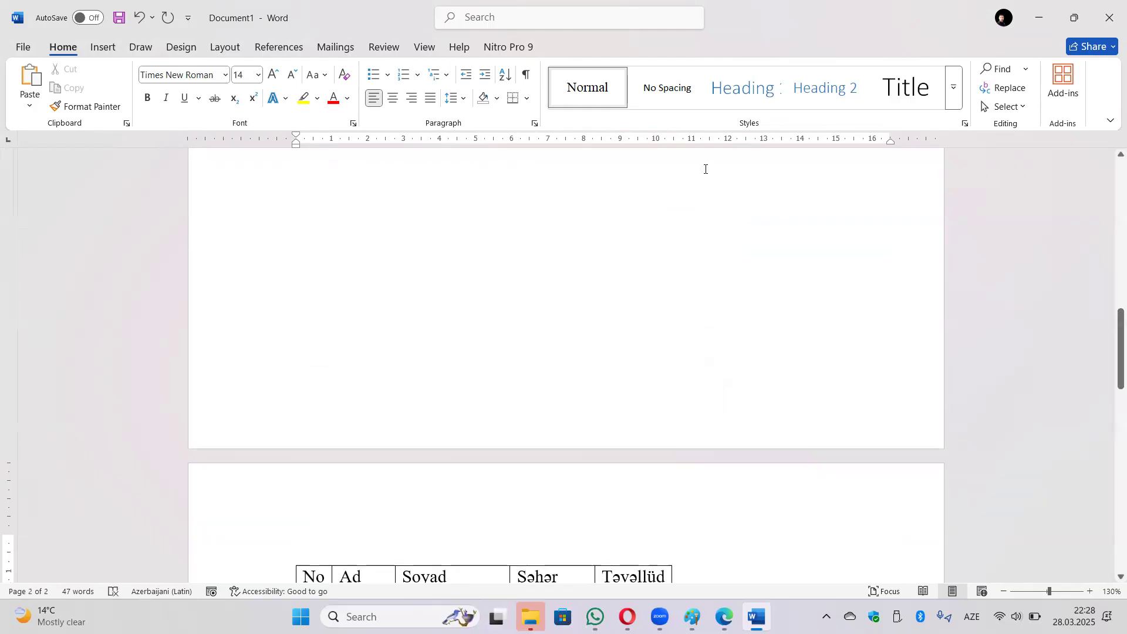
pyautogui.press('BackSpace')
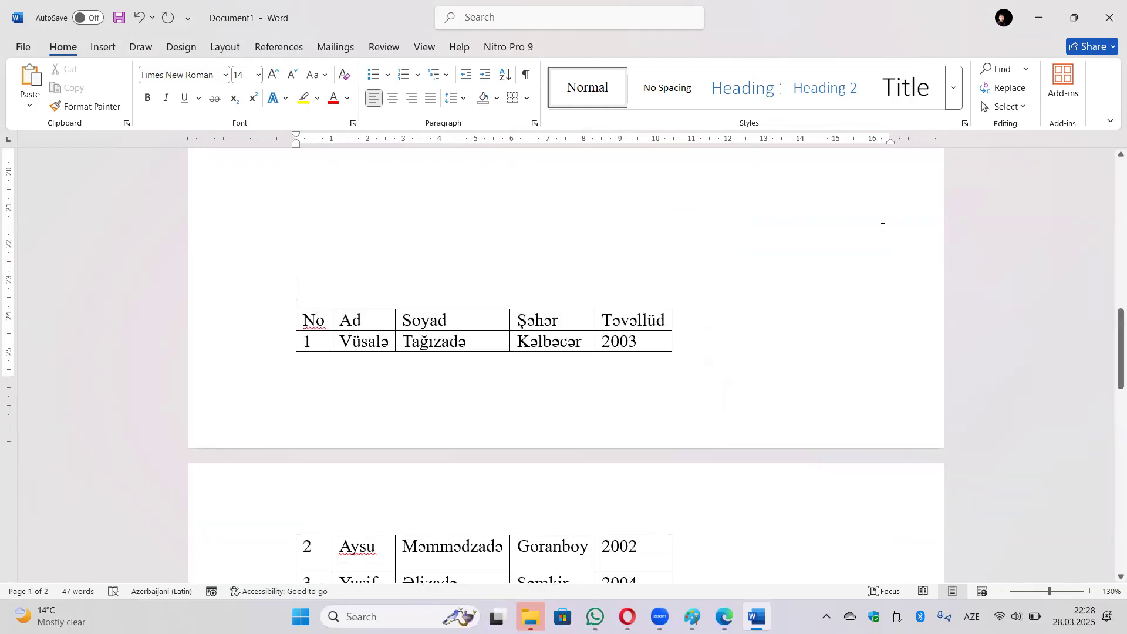
# Select the Təvəllüd column of the table.
pyautogui.click(498, 339)
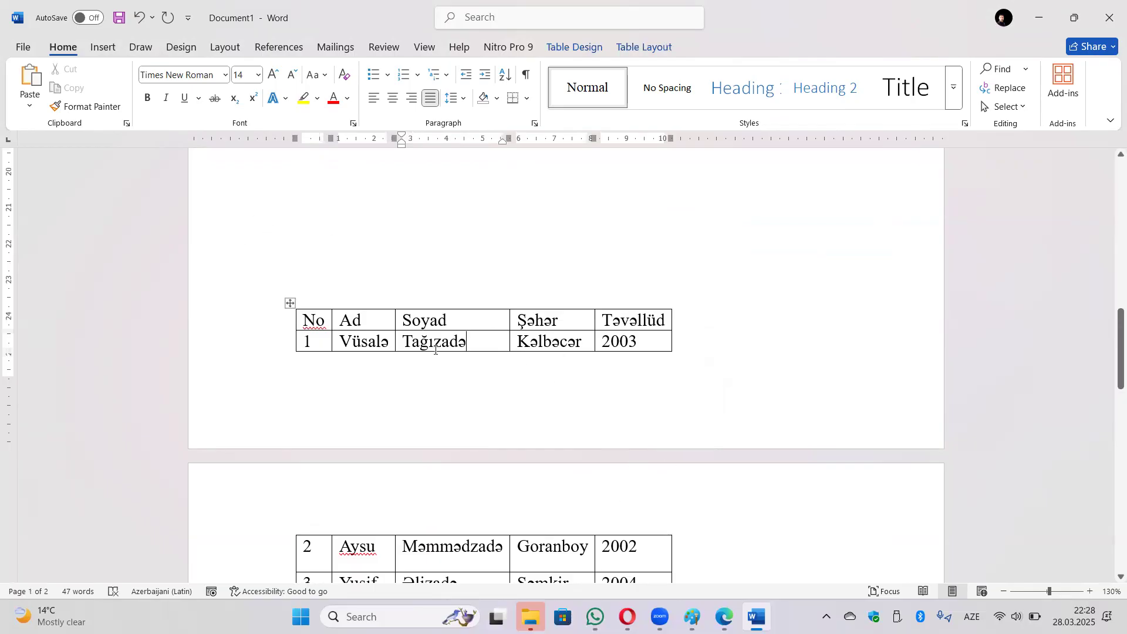
pyautogui.click(649, 307)
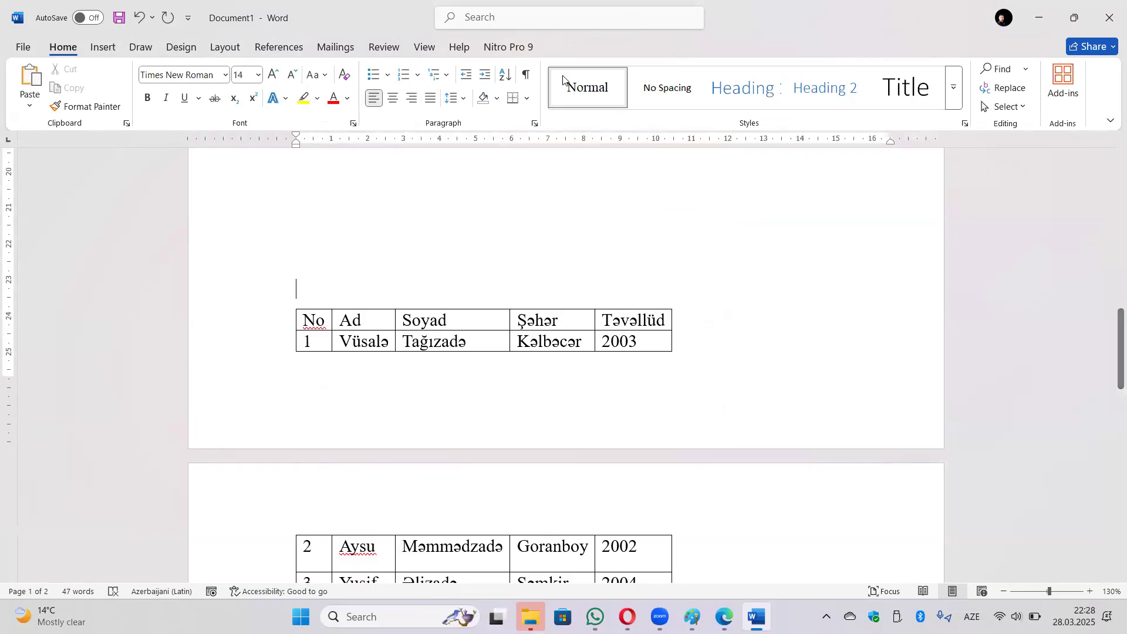
pyautogui.click(647, 307)
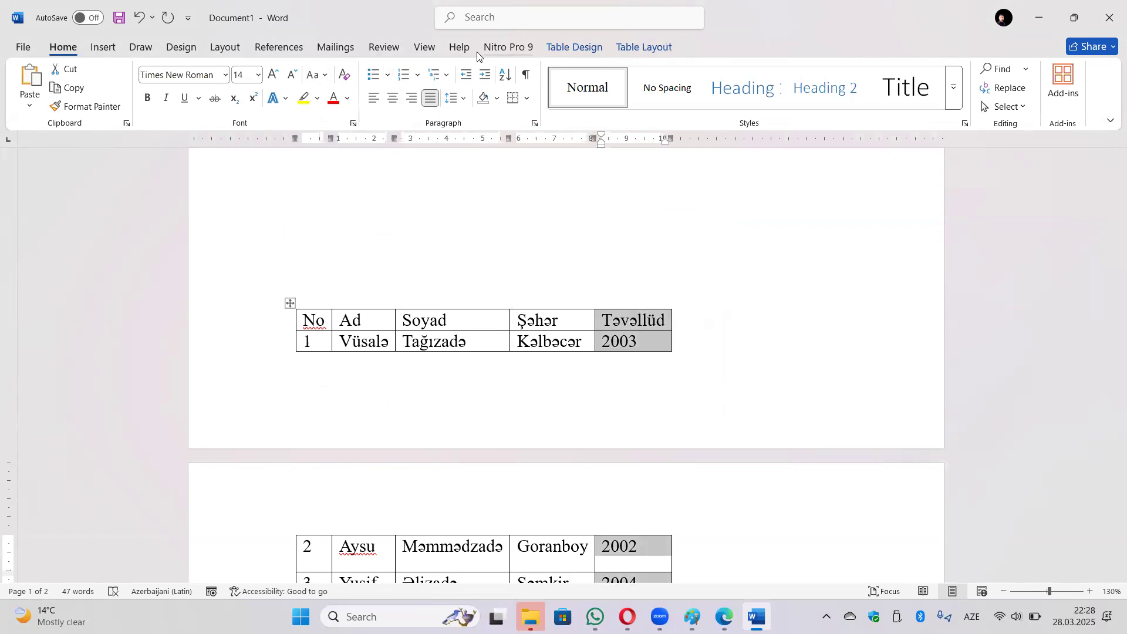
# Insert an empty column to the right of Təvəllüd.
pyautogui.click(649, 43)
pyautogui.click(397, 99)
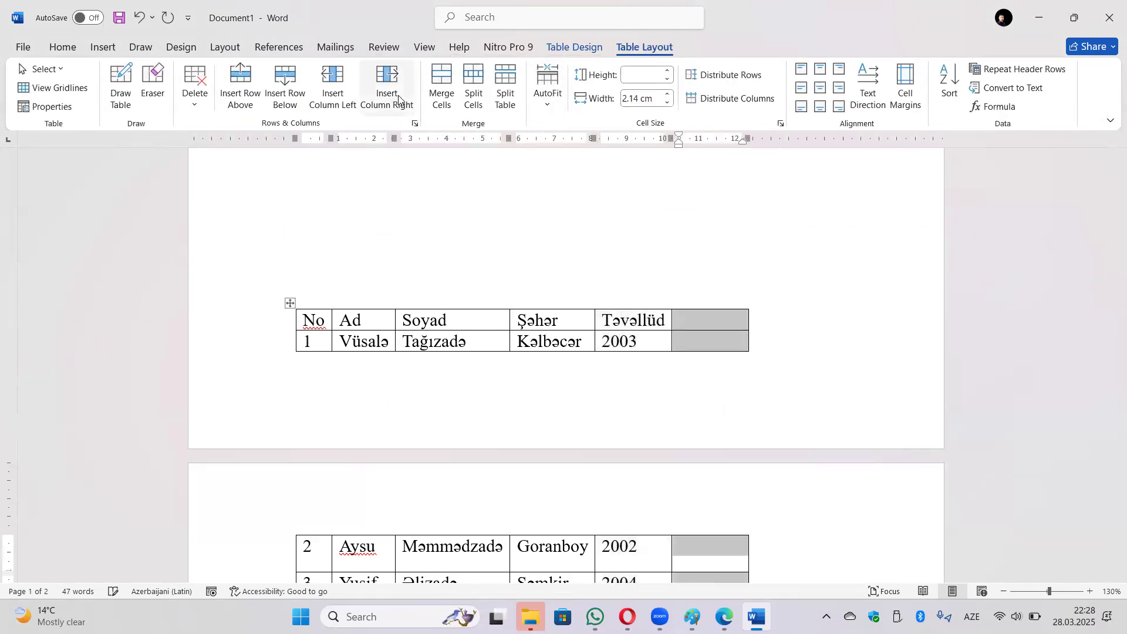
pyautogui.click(693, 321)
pyautogui.click(703, 340)
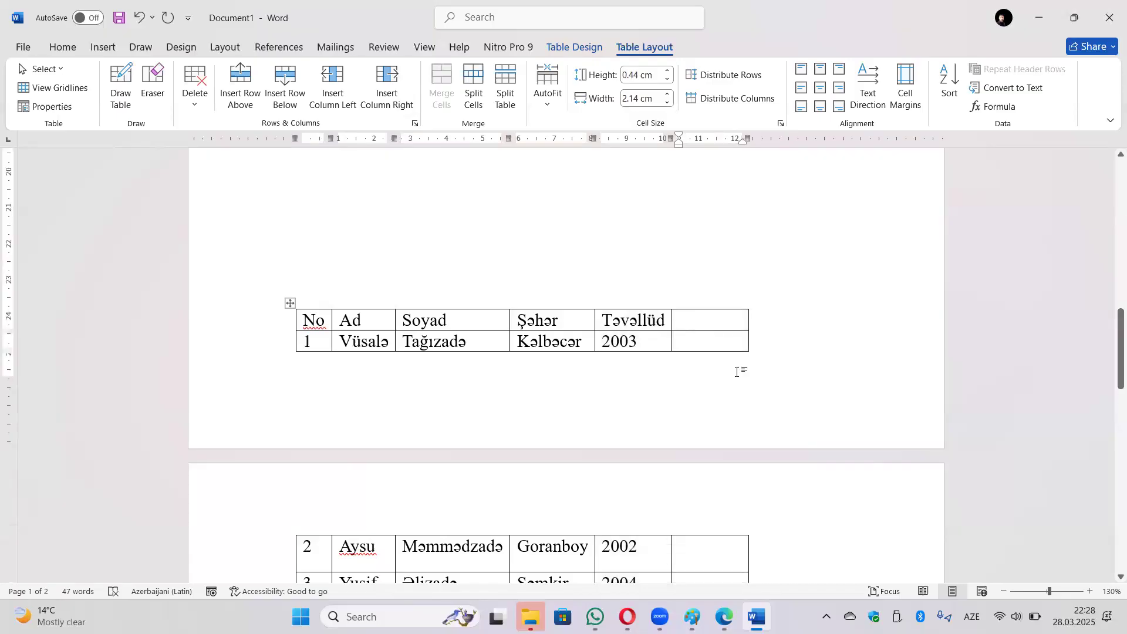
# Paste the story paragraph from below the table into row 1's new last cell.
pyautogui.scroll(-5, 737, 371)
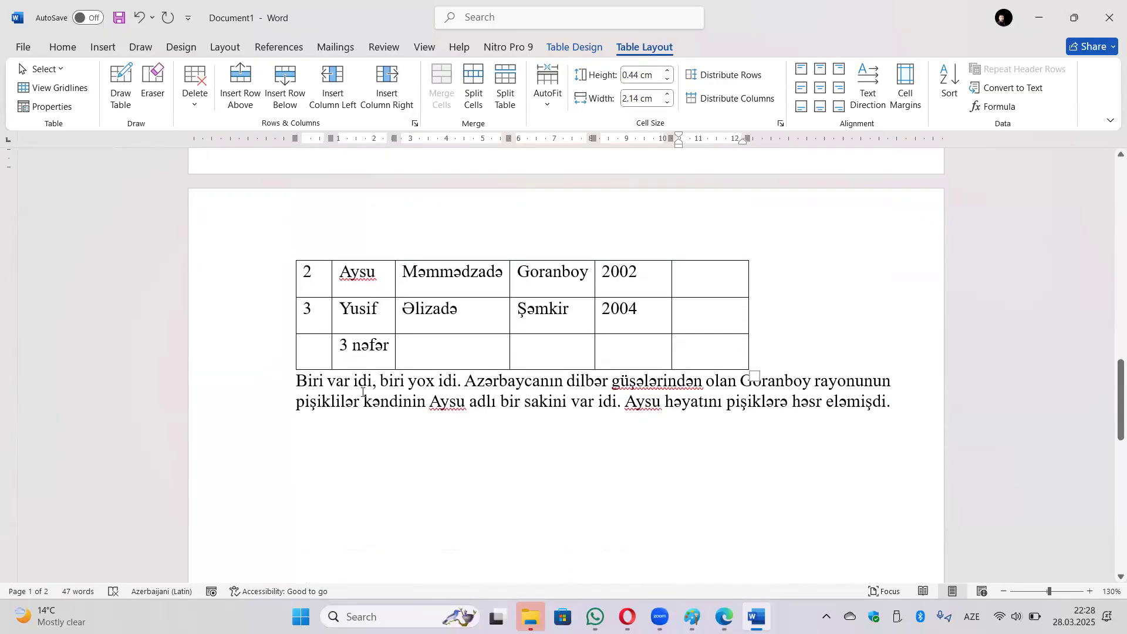
pyautogui.moveTo(890, 401); pyautogui.dragTo(304, 382)
pyautogui.hotkey('ctrl', 'c')
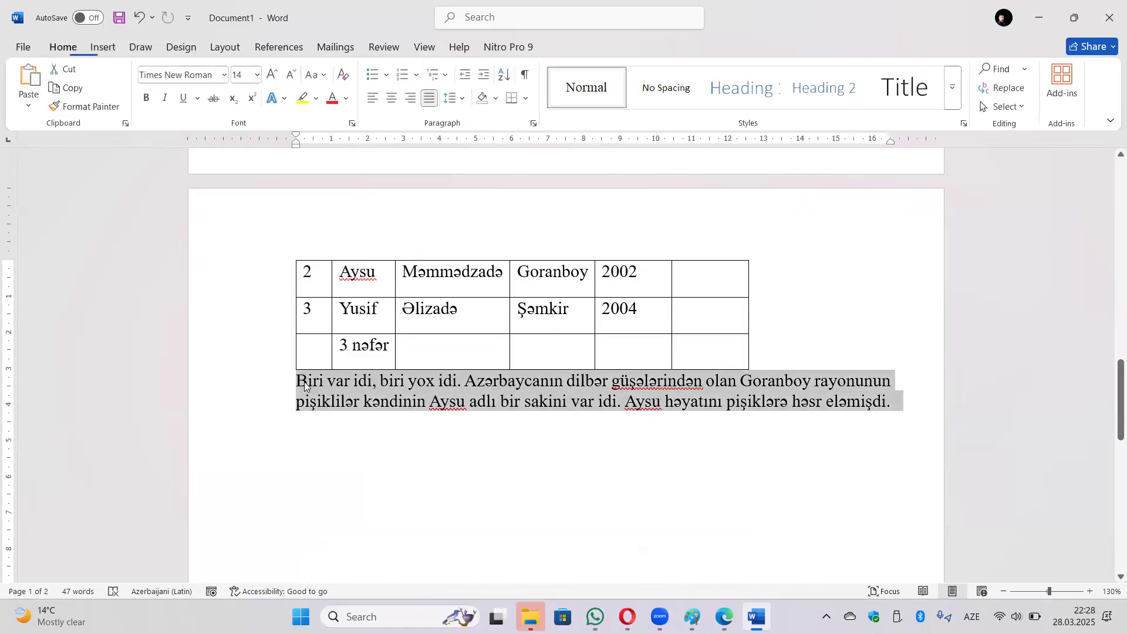
pyautogui.scroll(3, 769, 344)
pyautogui.scroll(1, 769, 344)
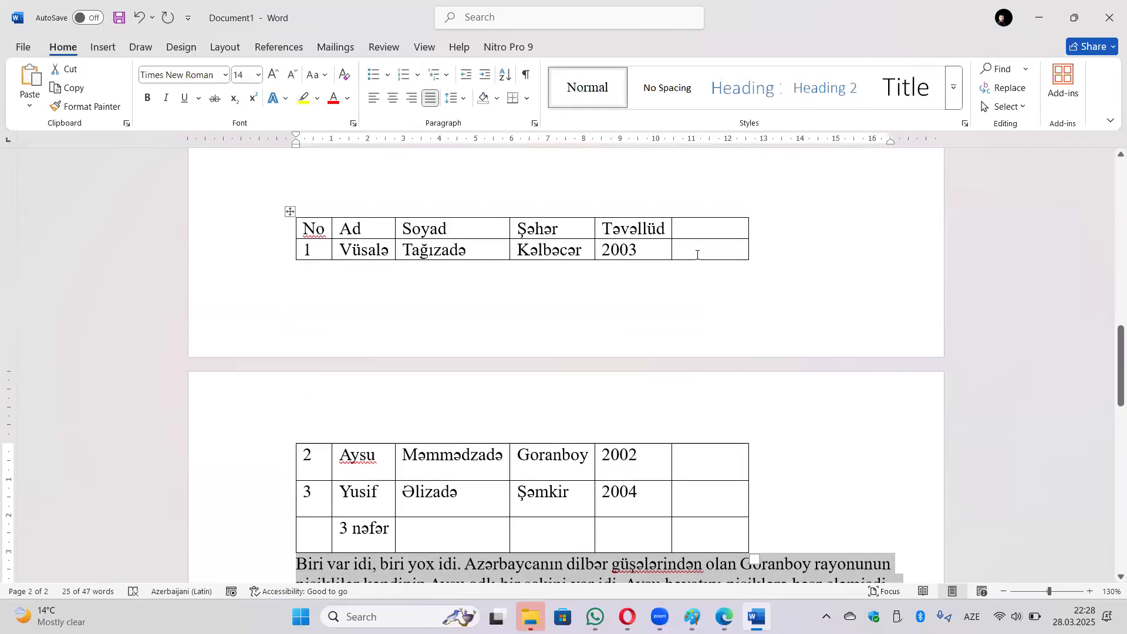
pyautogui.click(697, 255)
pyautogui.hotkey('ctrl', 'v')
pyautogui.scroll(4, 737, 340)
pyautogui.click(738, 340)
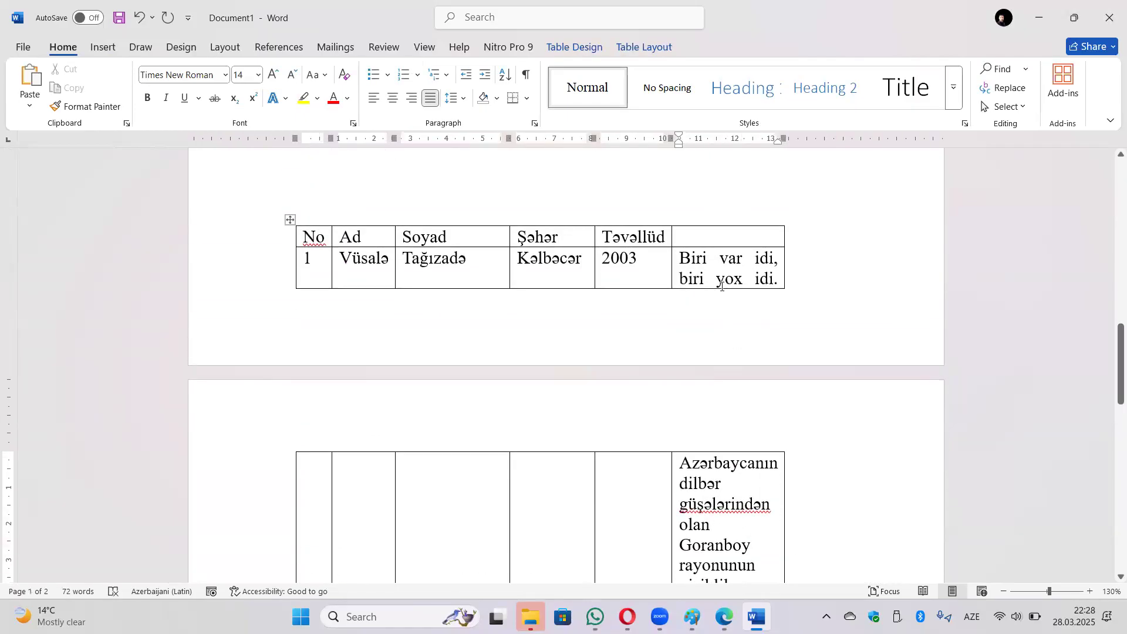
# Scroll through the pasted story text to check how the table splits across pages.
pyautogui.click(716, 268)
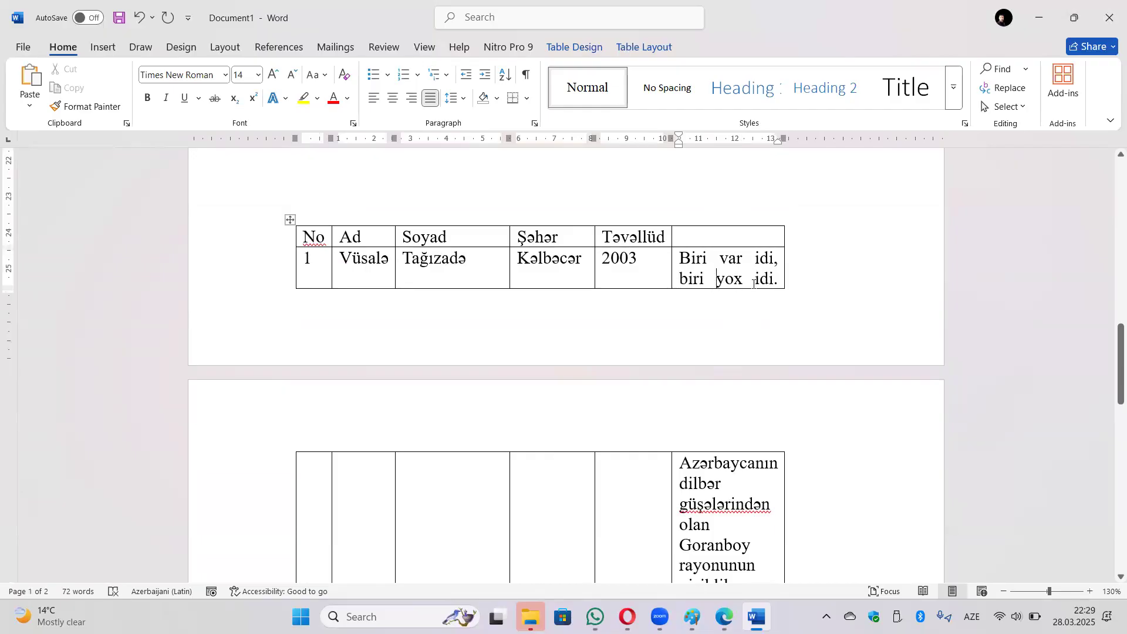
pyautogui.scroll(-2, 716, 269)
pyautogui.scroll(-2, 726, 382)
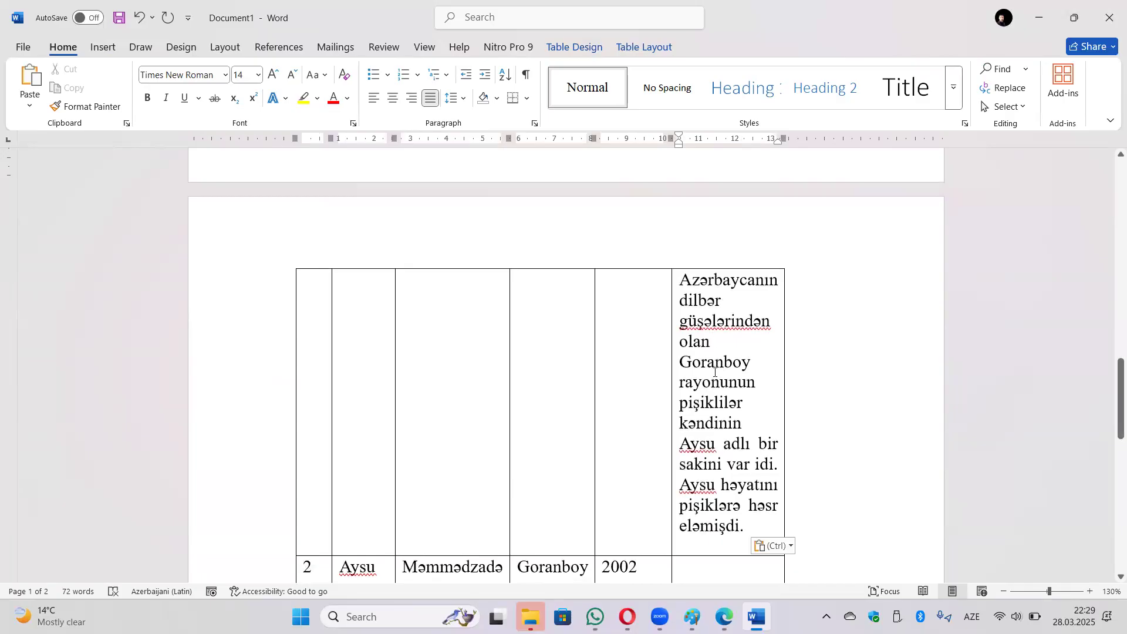
pyautogui.scroll(1, 704, 332)
pyautogui.scroll(2, 704, 332)
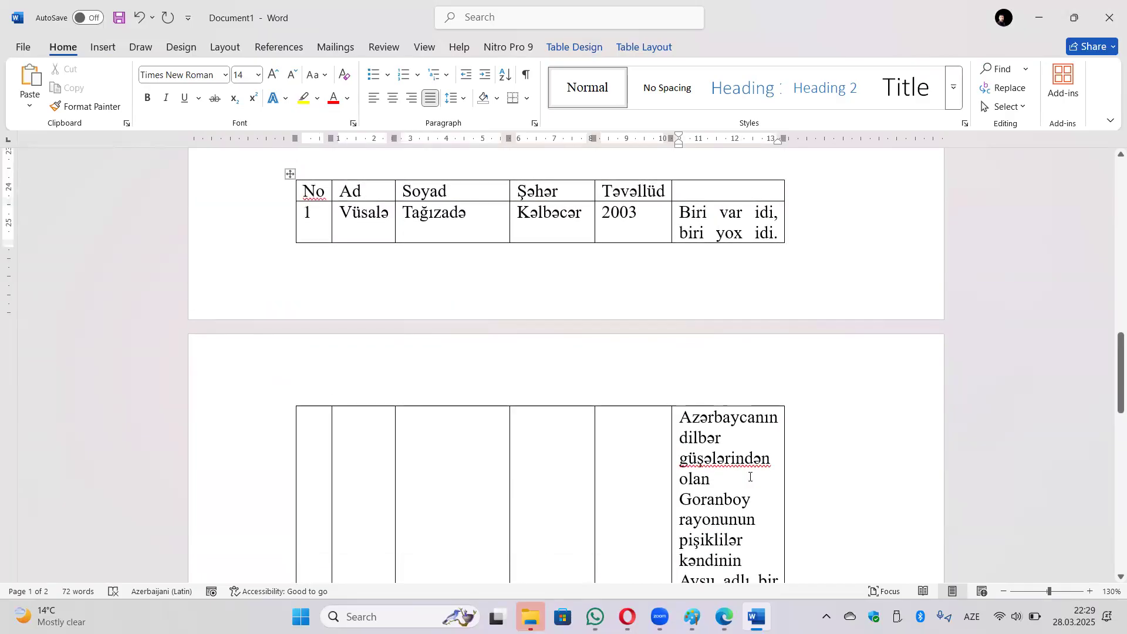
pyautogui.scroll(3, 749, 477)
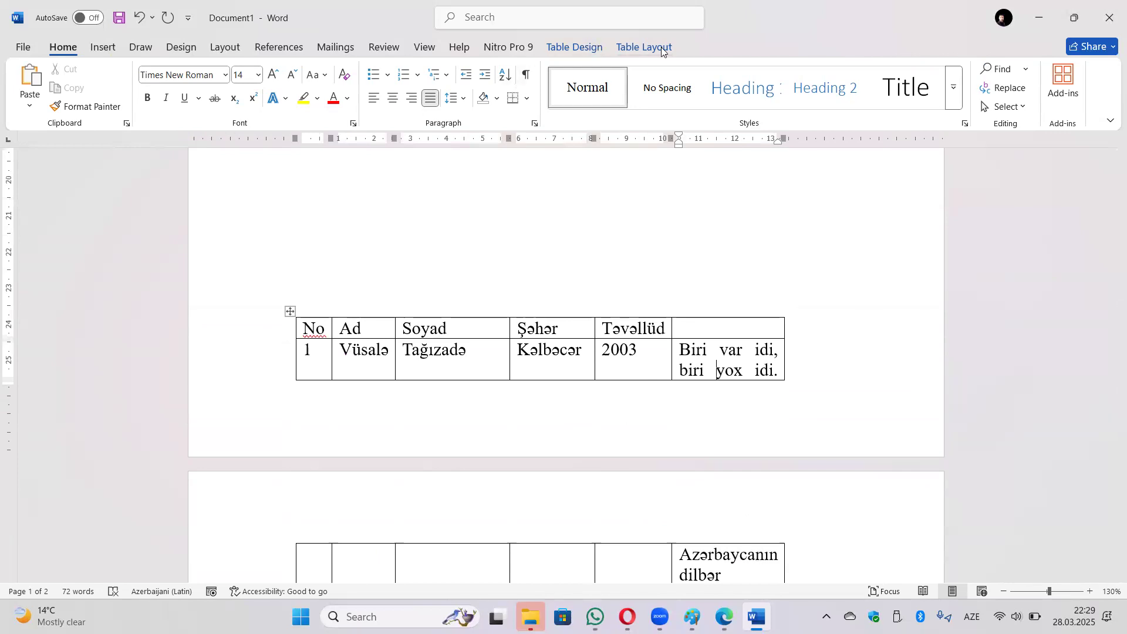
pyautogui.click(643, 47)
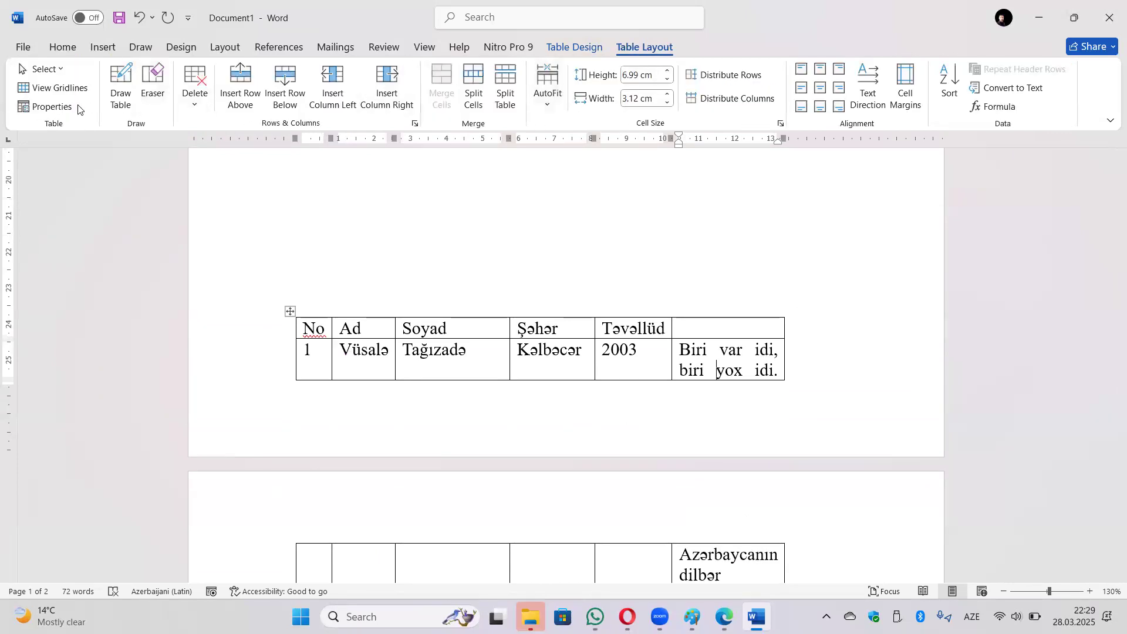
pyautogui.click(52, 106)
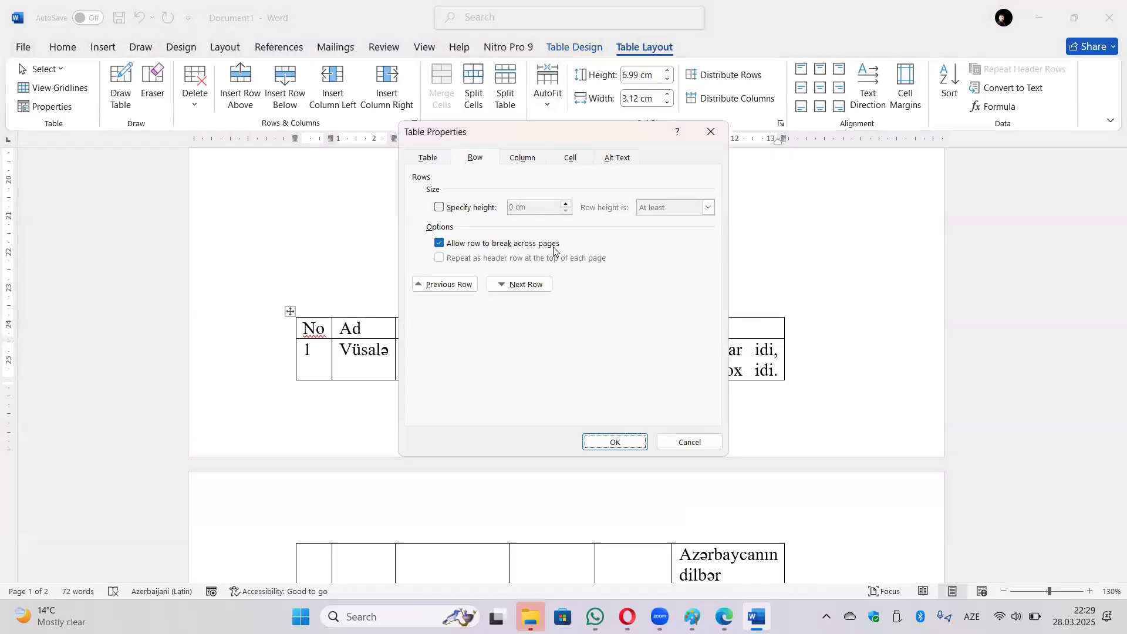
pyautogui.click(438, 243)
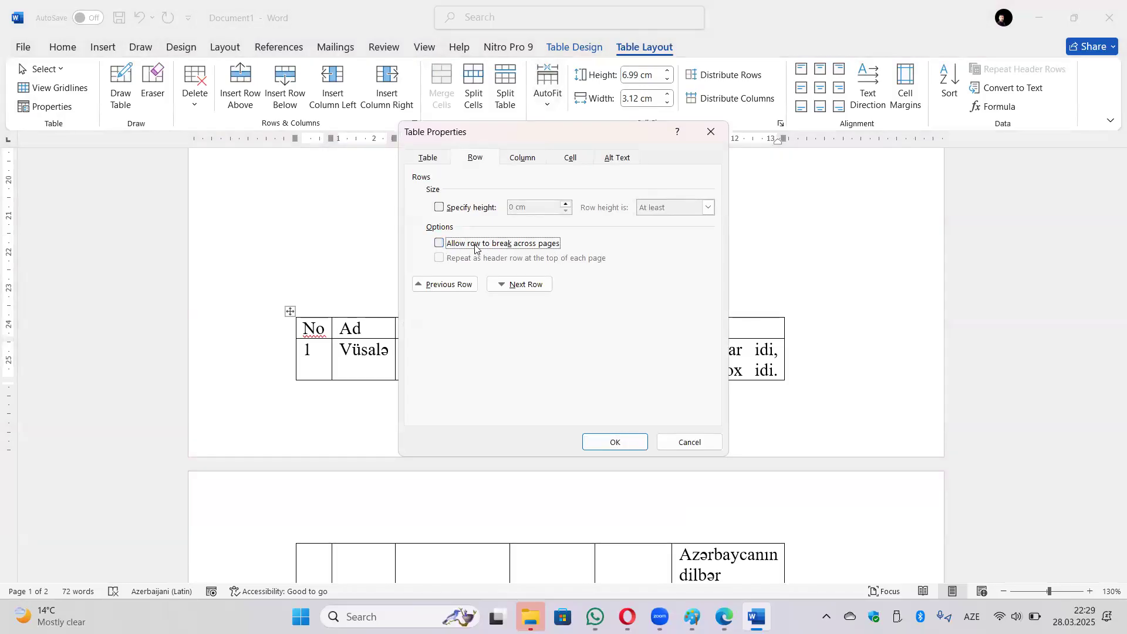
pyautogui.click(613, 442)
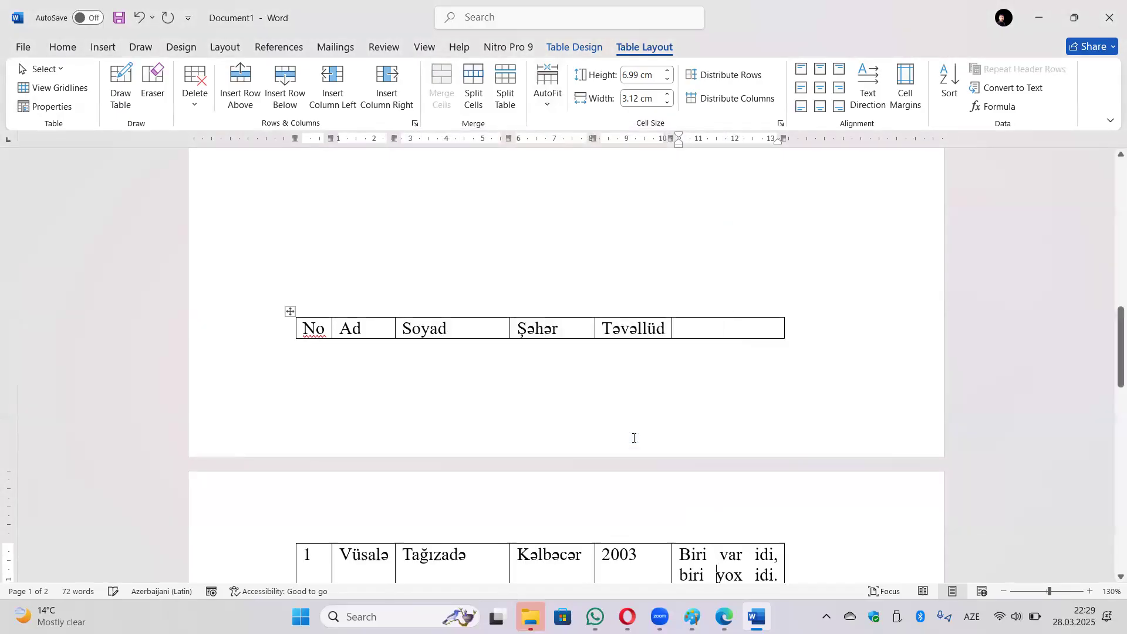
pyautogui.scroll(-6, 665, 331)
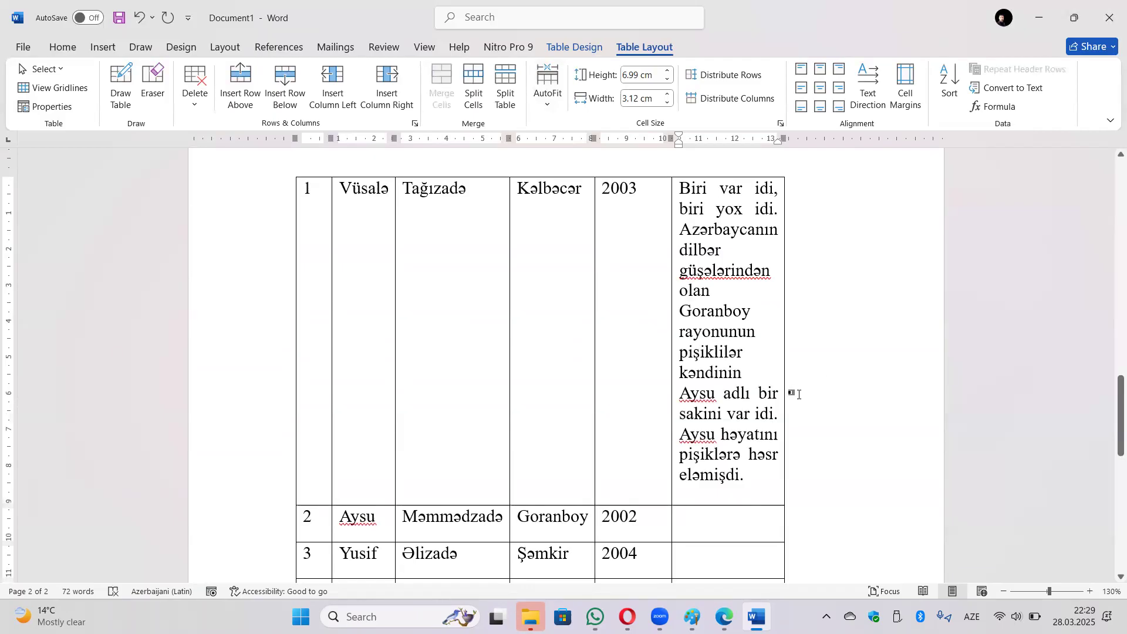
pyautogui.scroll(5, 798, 394)
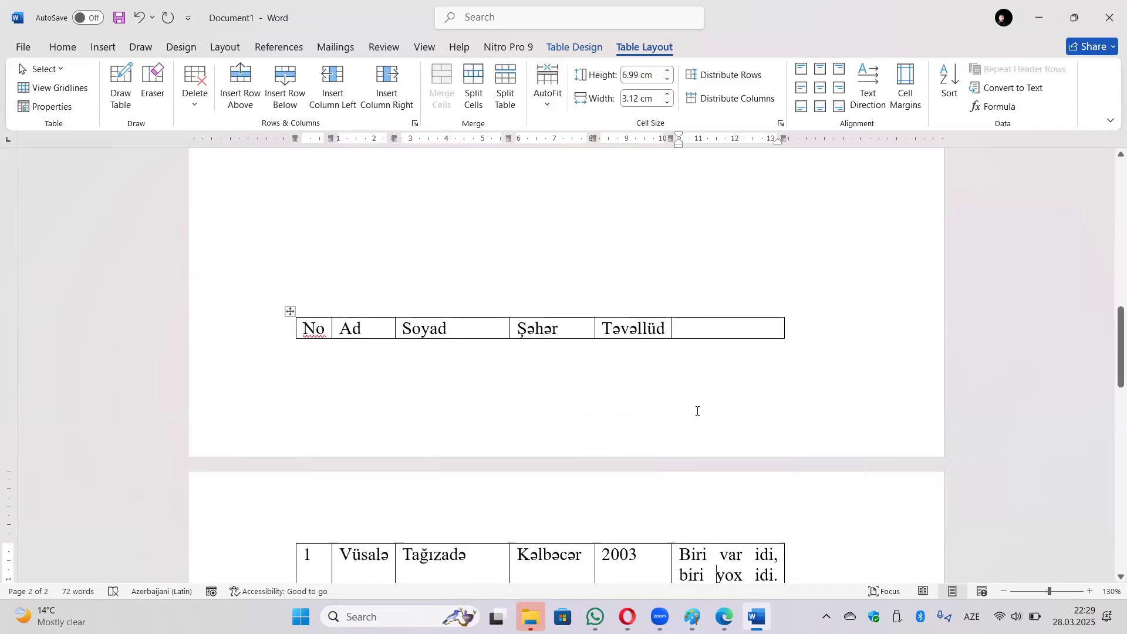
pyautogui.click(47, 108)
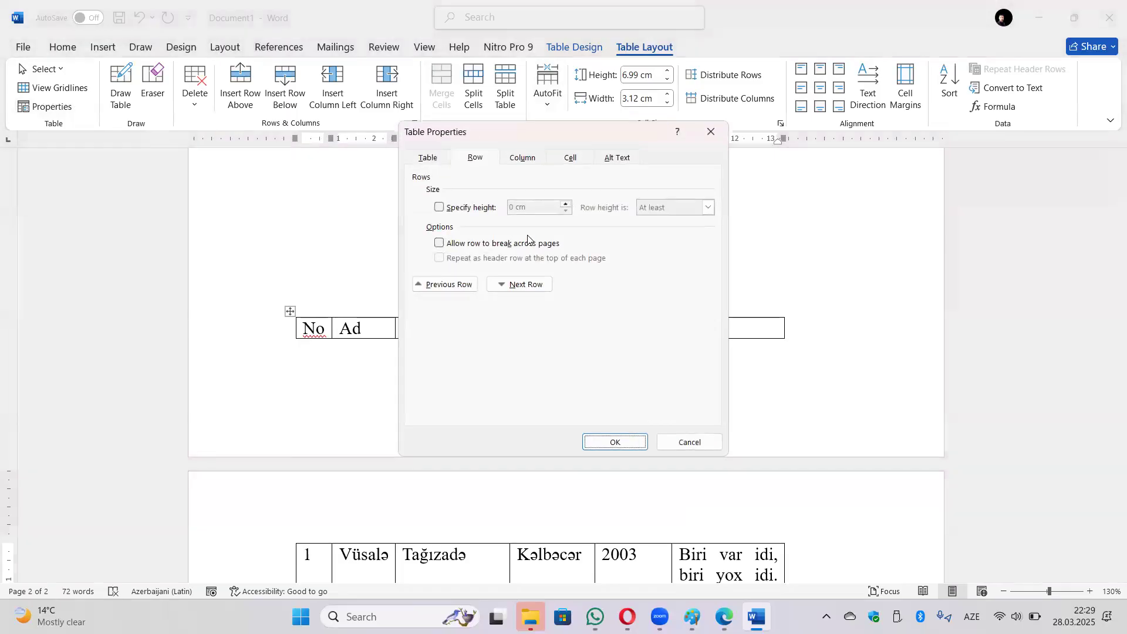
pyautogui.click(466, 245)
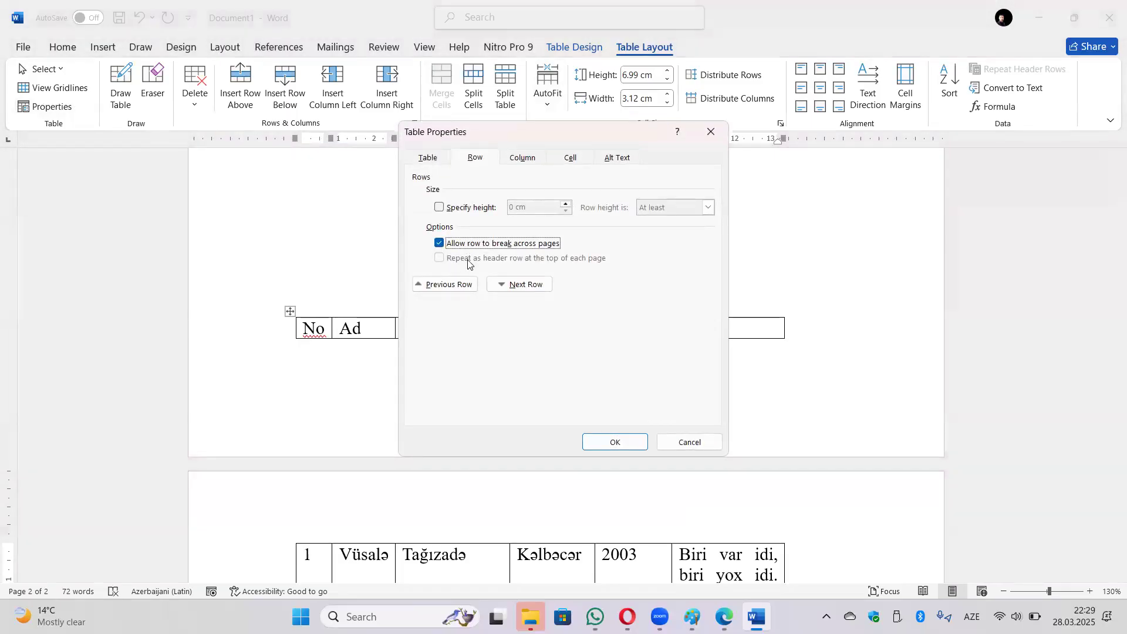
pyautogui.click(613, 443)
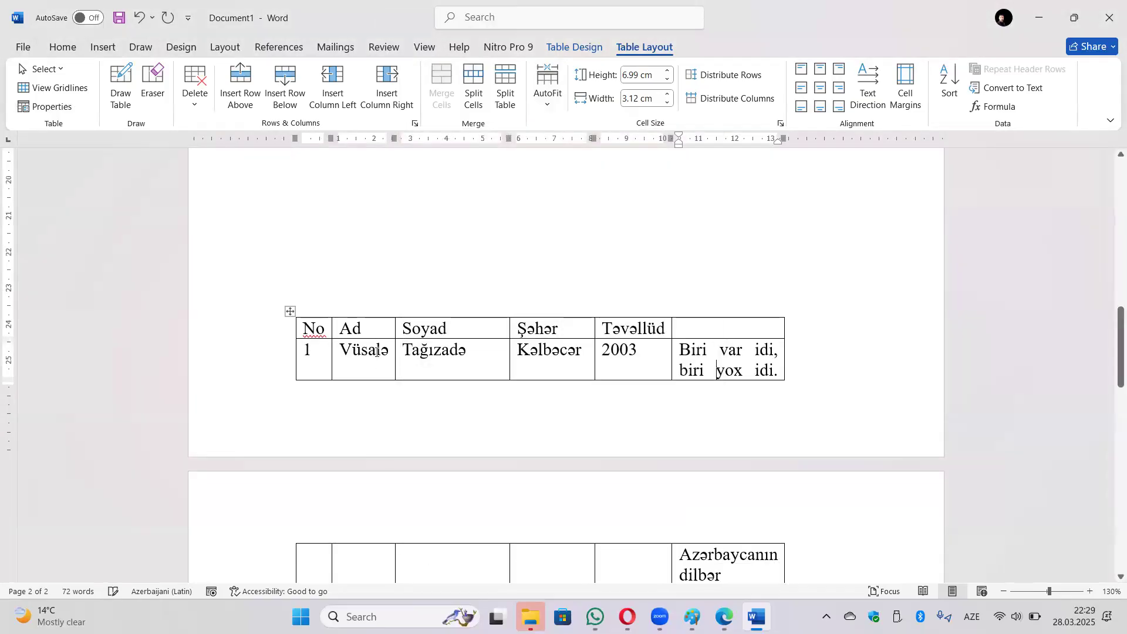
pyautogui.click(286, 334)
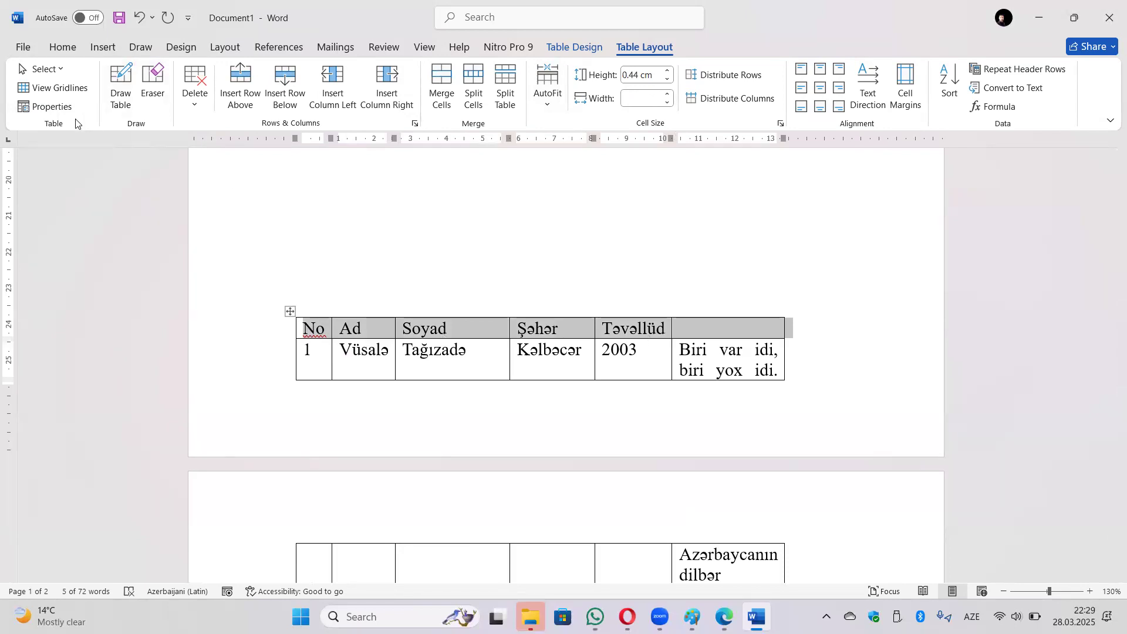
# Turn on 'Repeat as header row' for the table and check page 2.
pyautogui.click(53, 107)
pyautogui.click(464, 262)
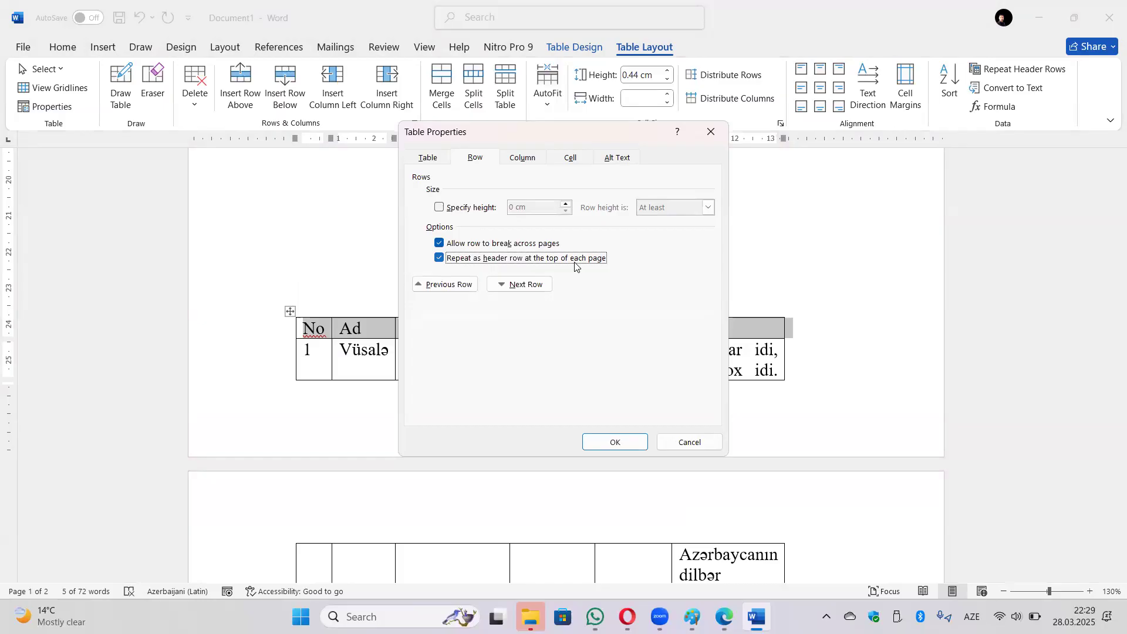
pyautogui.click(608, 442)
pyautogui.click(445, 369)
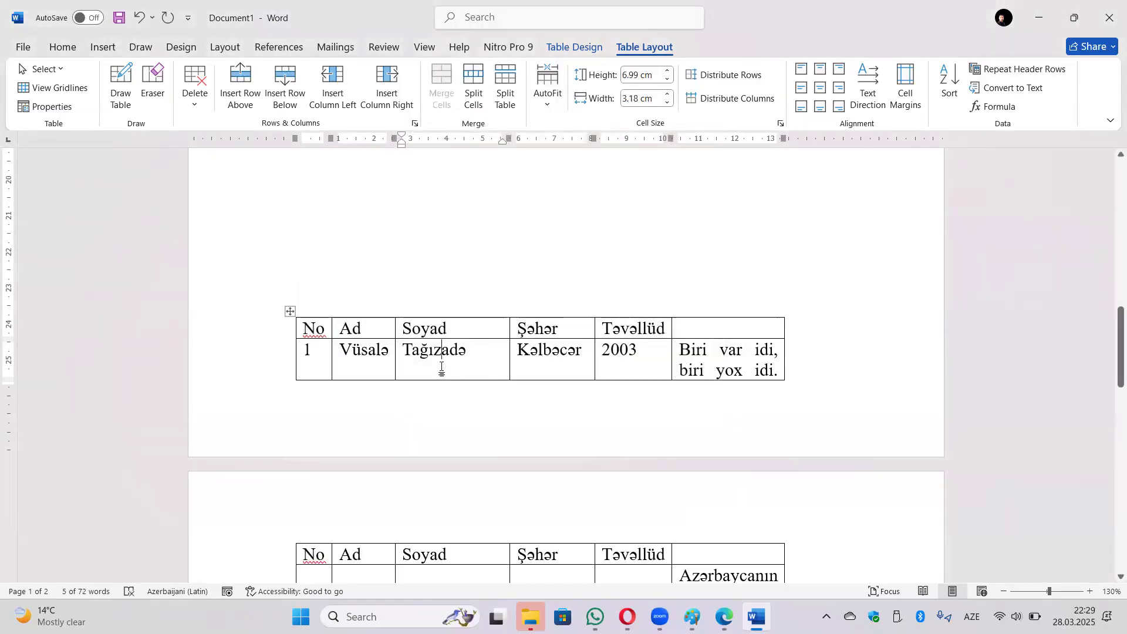
pyautogui.scroll(-3, 445, 369)
pyautogui.click(317, 420)
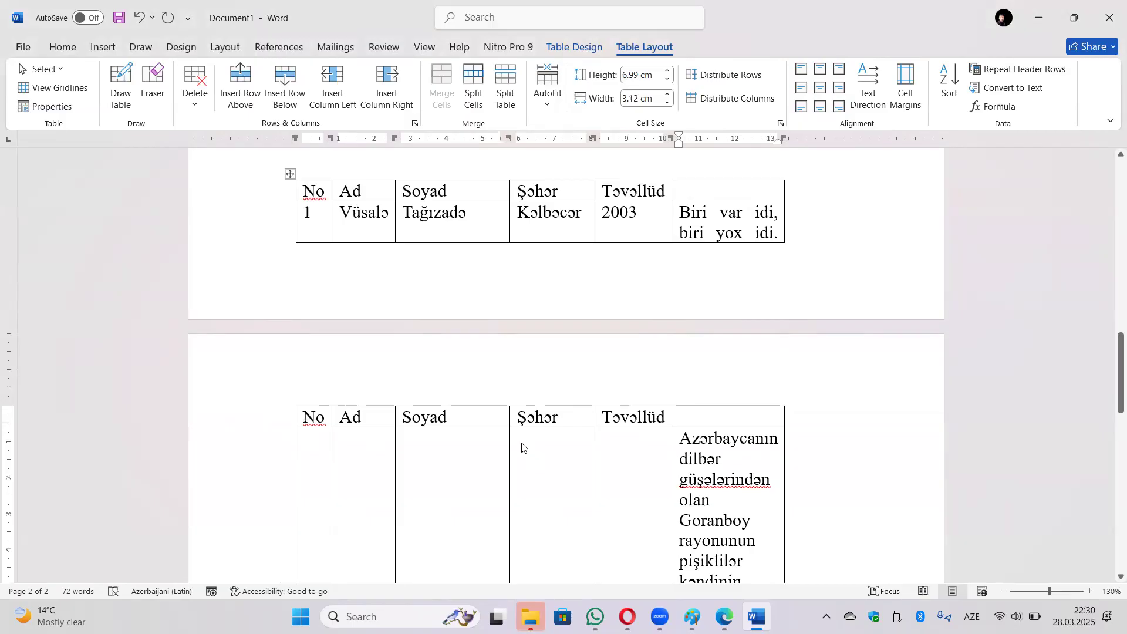
# Select the header row and turn header-row repeating back off.
pyautogui.click(303, 192)
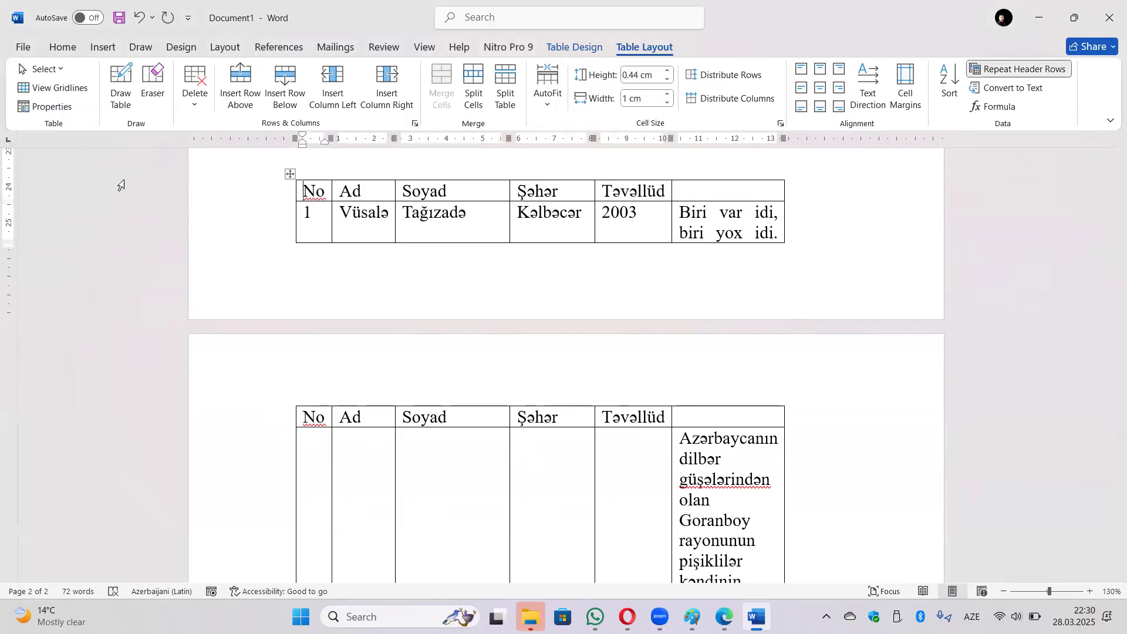
pyautogui.click(281, 200)
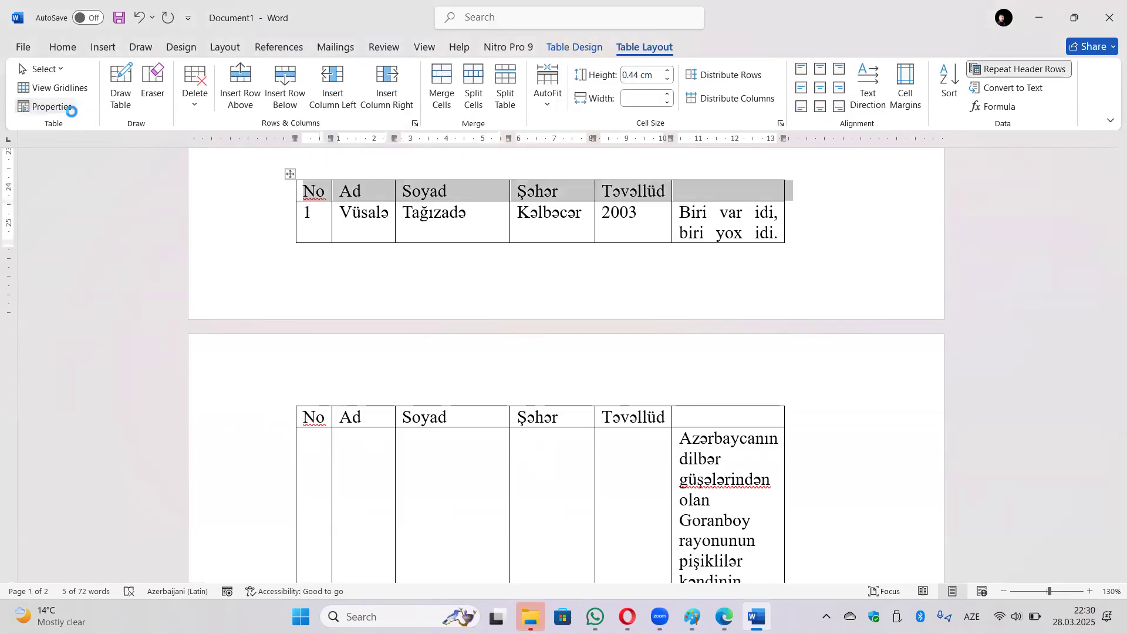
pyautogui.click(46, 106)
pyautogui.click(457, 259)
pyautogui.click(615, 442)
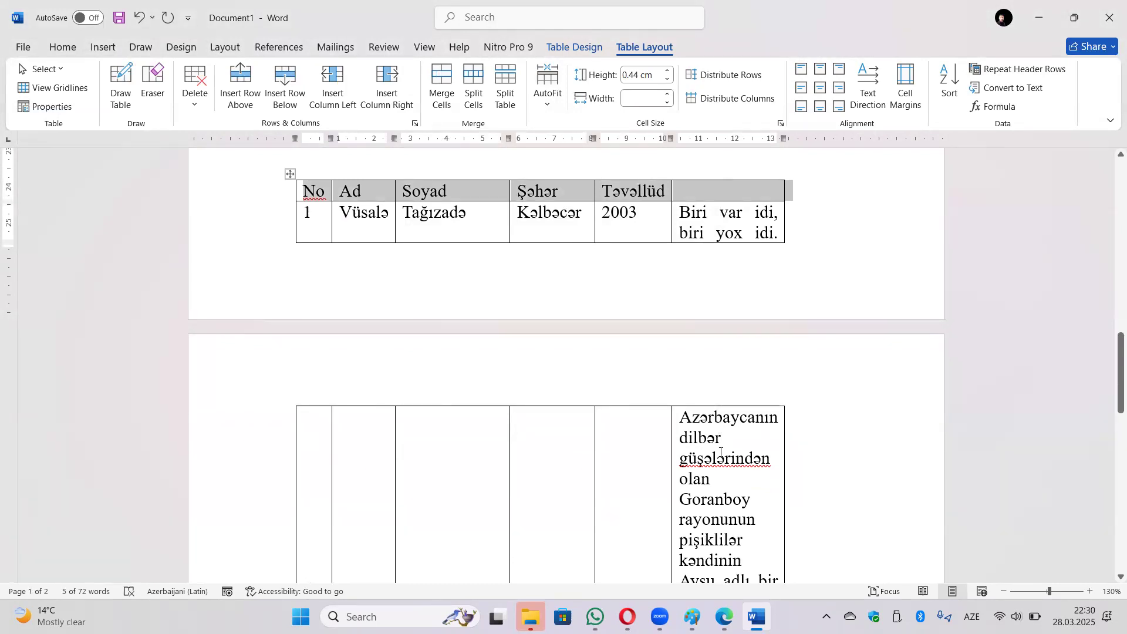
pyautogui.click(70, 112)
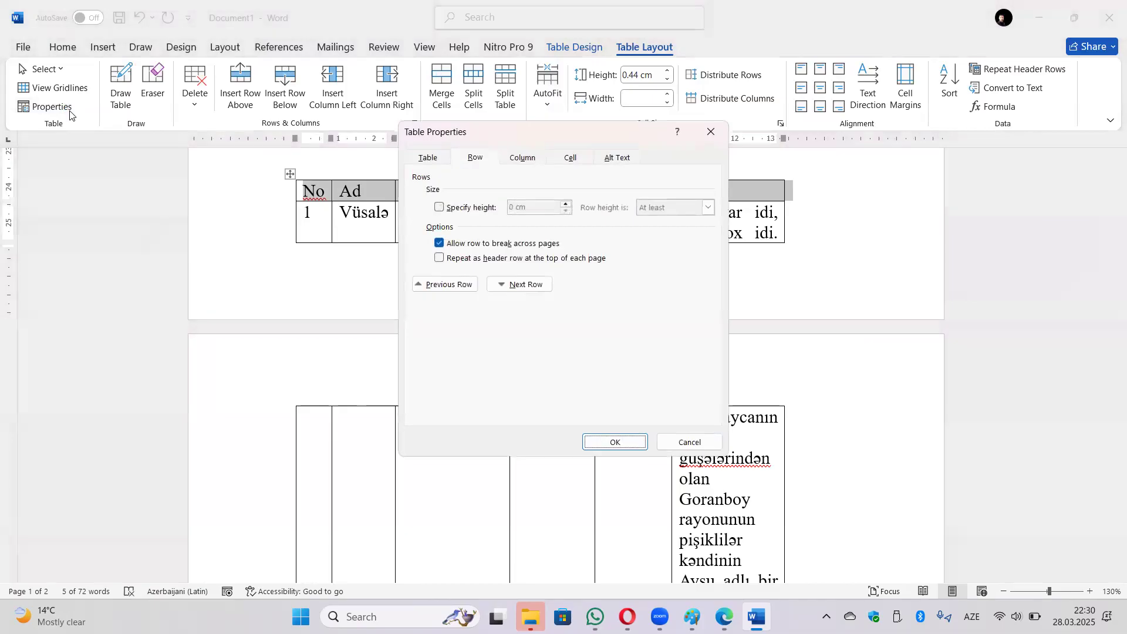
# Browse the Column and Cell tabs of Table Properties, then cancel without changes.
pyautogui.click(524, 159)
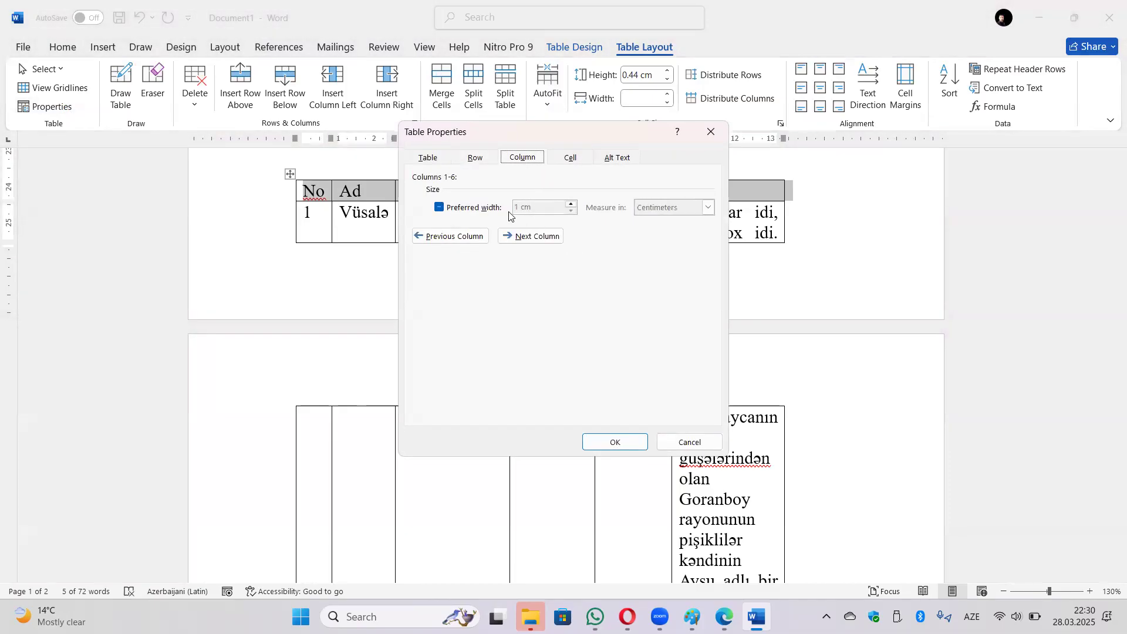
pyautogui.click(477, 208)
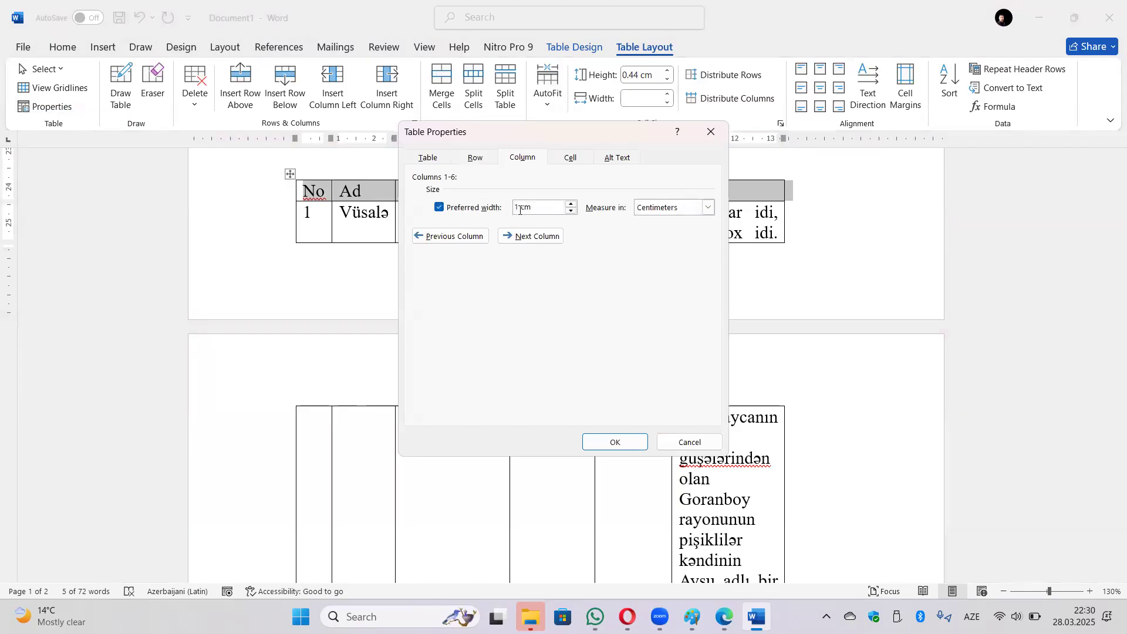
pyautogui.click(479, 236)
pyautogui.click(524, 237)
pyautogui.click(524, 236)
pyautogui.click(523, 237)
pyautogui.click(524, 237)
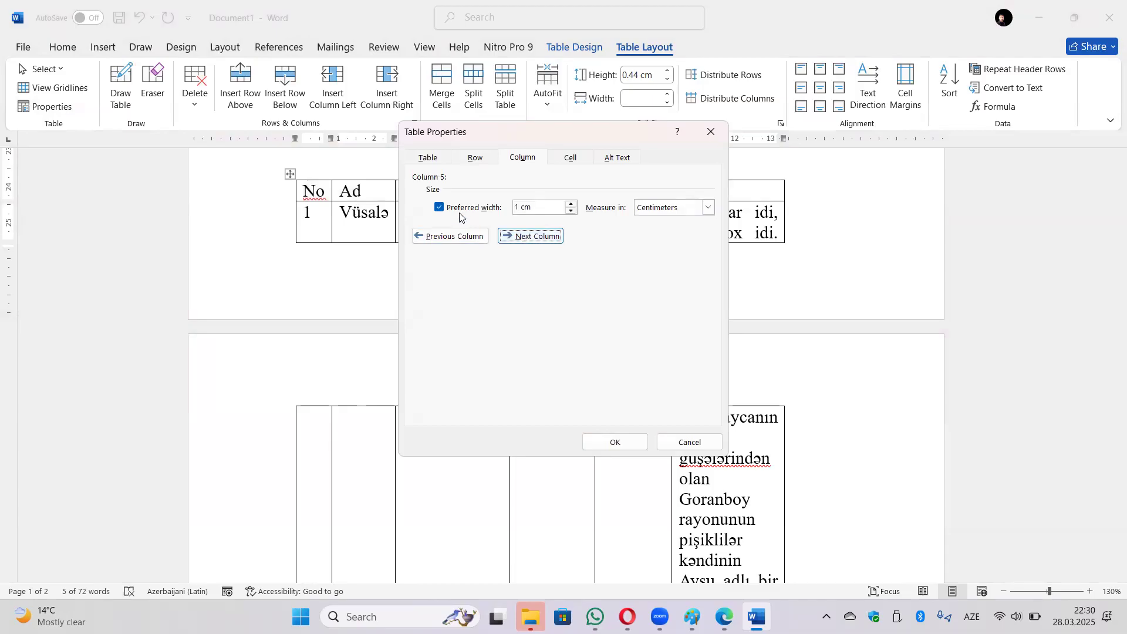
pyautogui.click(572, 159)
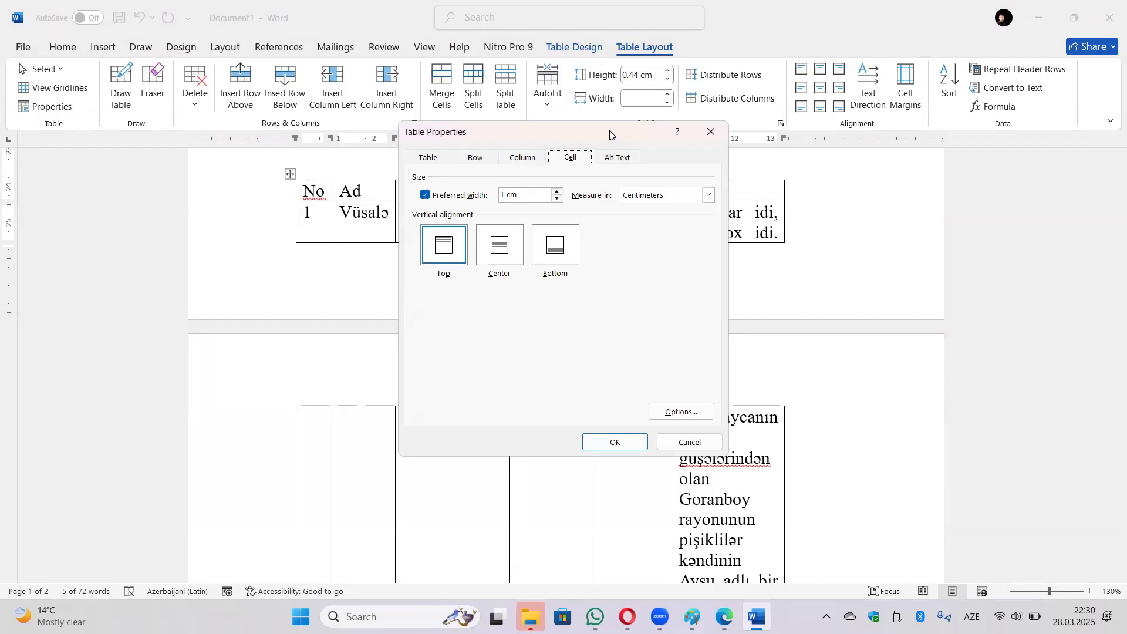
pyautogui.moveTo(609, 130); pyautogui.dragTo(824, 150)
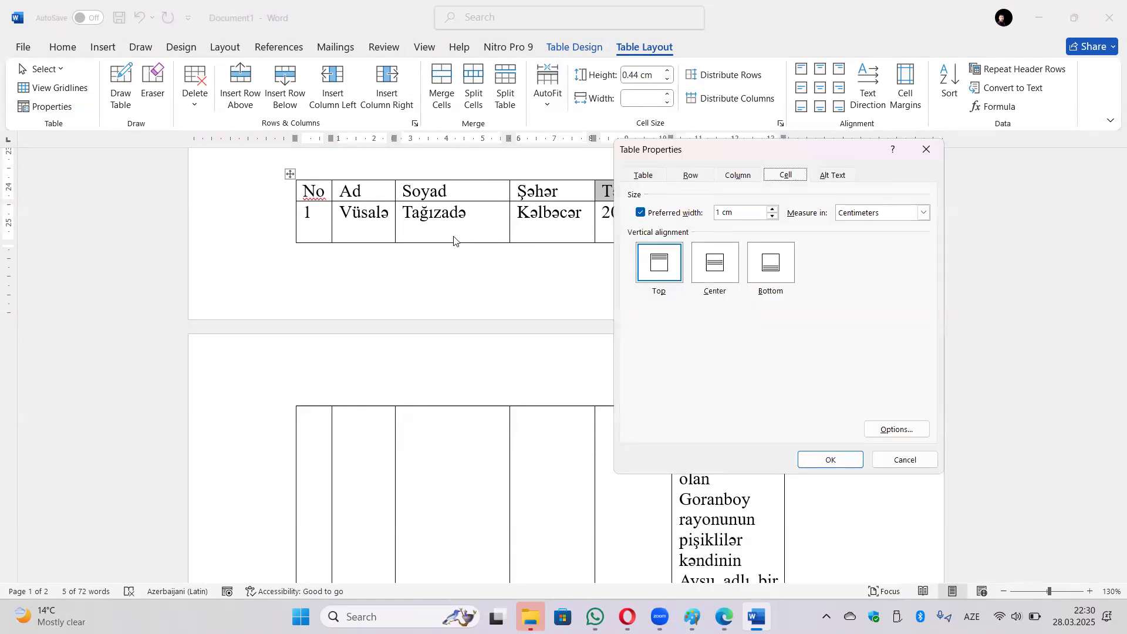
pyautogui.click(367, 219)
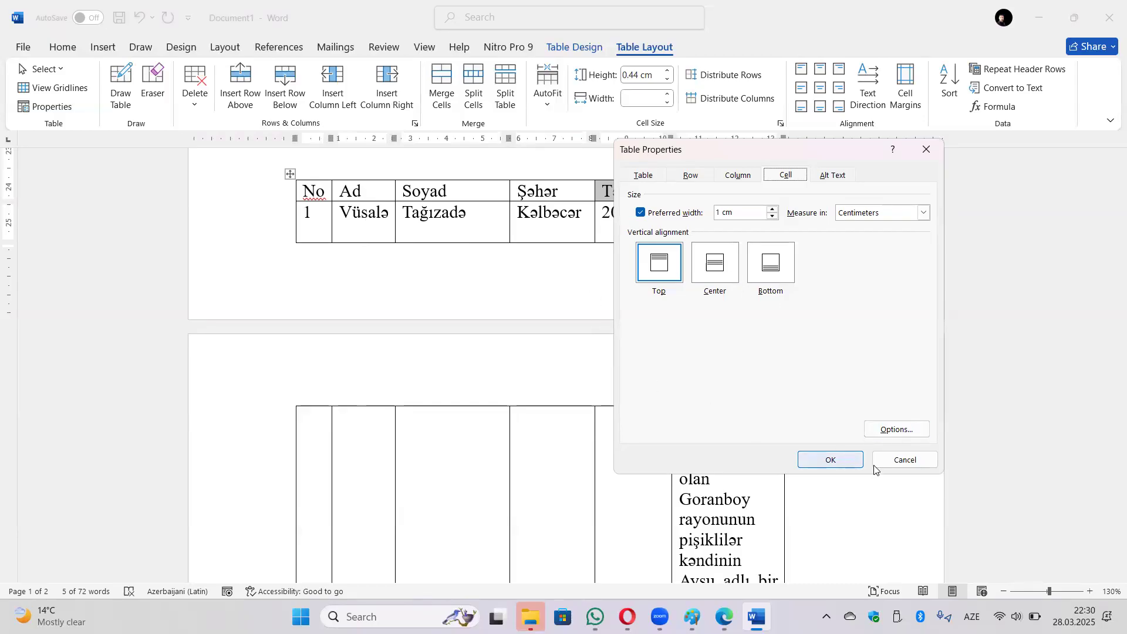
pyautogui.click(905, 460)
# Insert a page break (Ctrl+Enter) above the table to move it wholly onto page 2.
pyautogui.click(387, 217)
pyautogui.scroll(-4, 523, 390)
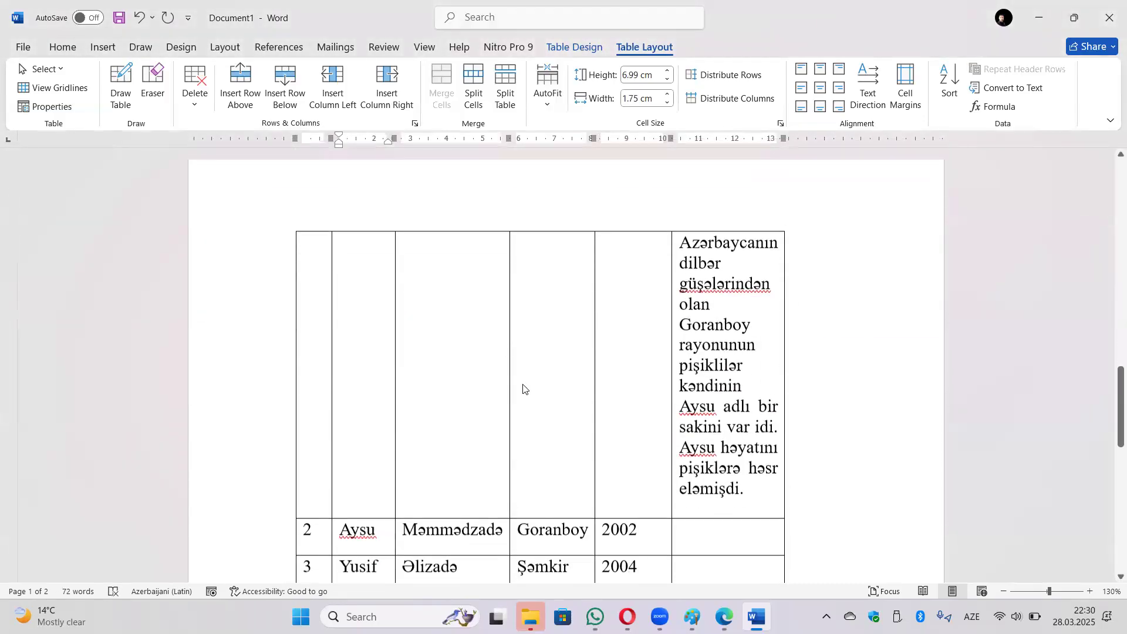
pyautogui.scroll(5, 534, 403)
pyautogui.click(311, 257)
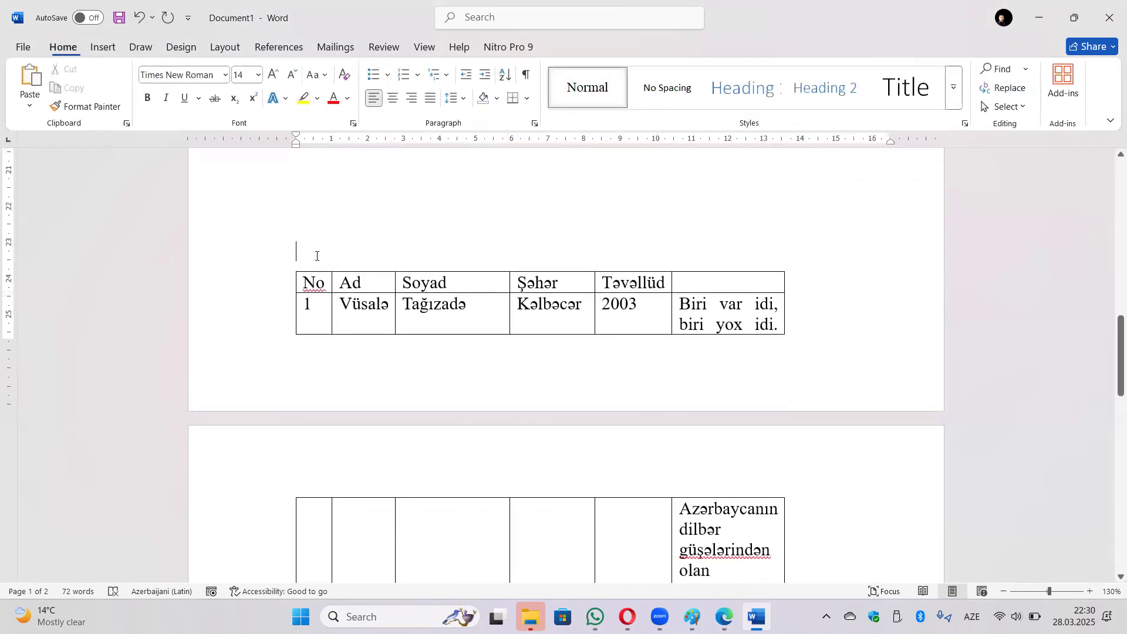
pyautogui.hotkey('ctrl', 'Return')
pyautogui.scroll(-5, 546, 348)
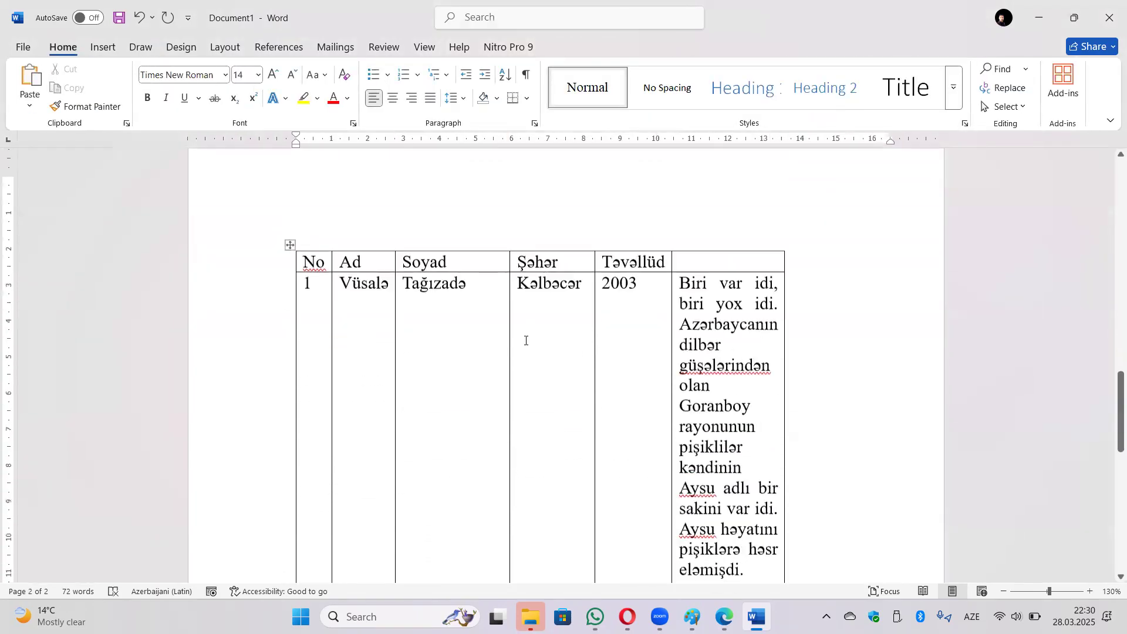
# Vertically centre the row 1 Soyad cell's text, then change it to bottom alignment.
pyautogui.keyDown('ctrl'); pyautogui.scroll(-3, 383, 251); pyautogui.keyUp('ctrl')
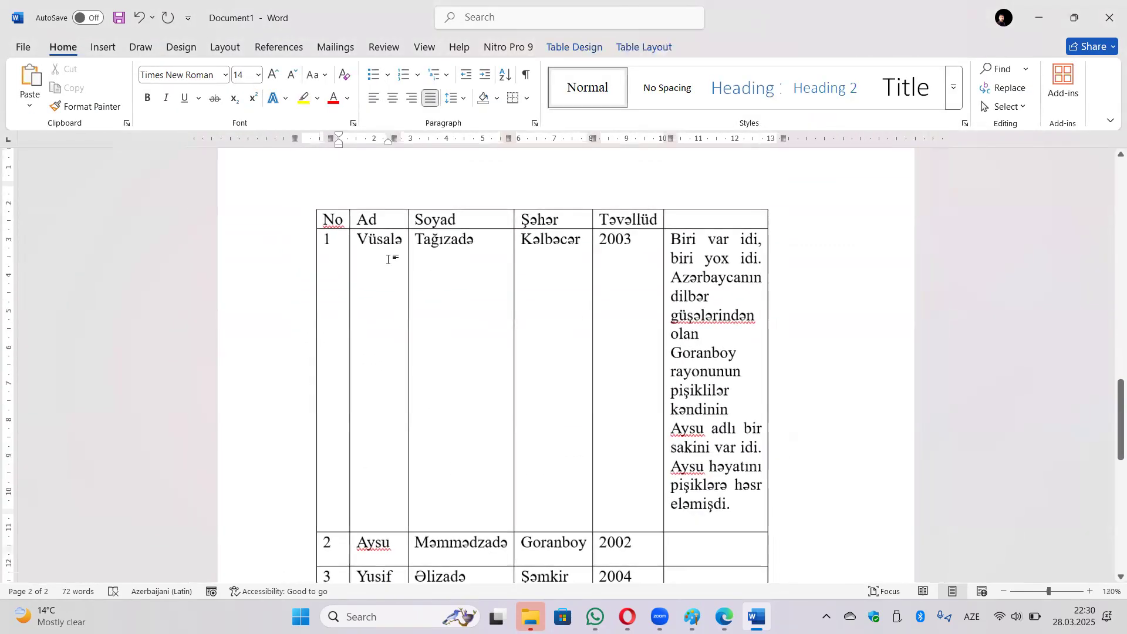
pyautogui.click(473, 205)
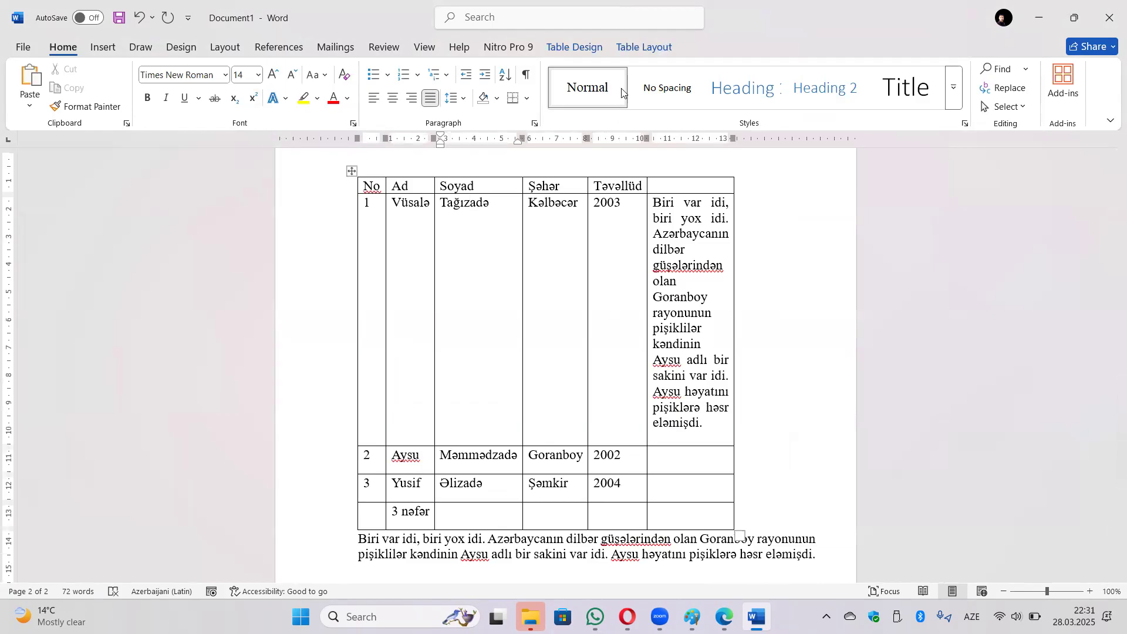
pyautogui.click(622, 48)
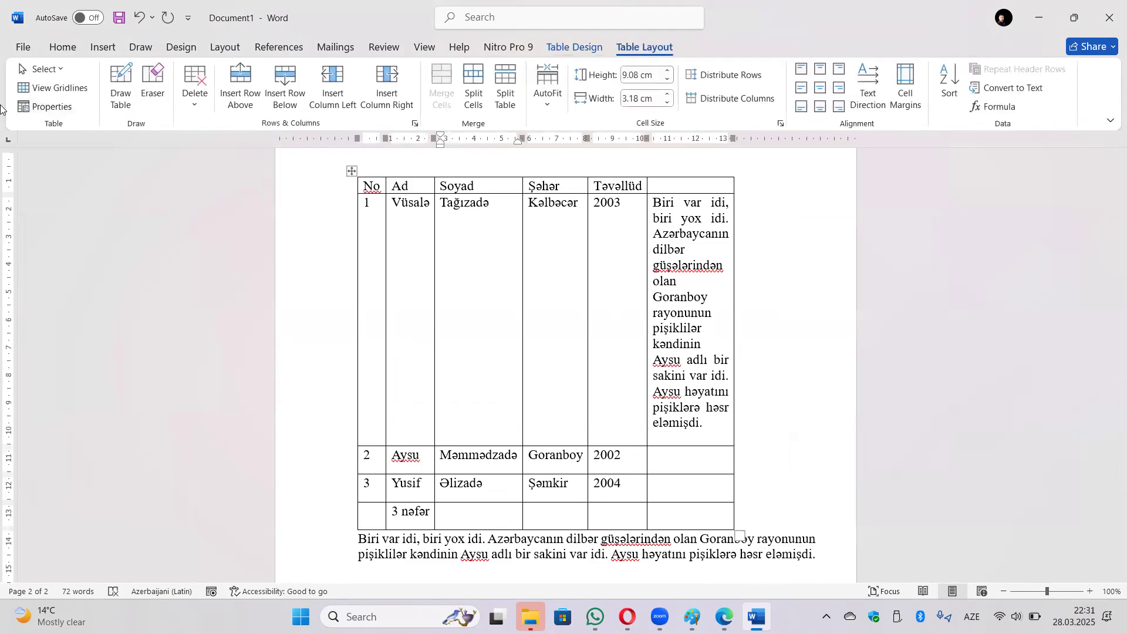
pyautogui.click(47, 107)
pyautogui.click(499, 252)
pyautogui.click(613, 442)
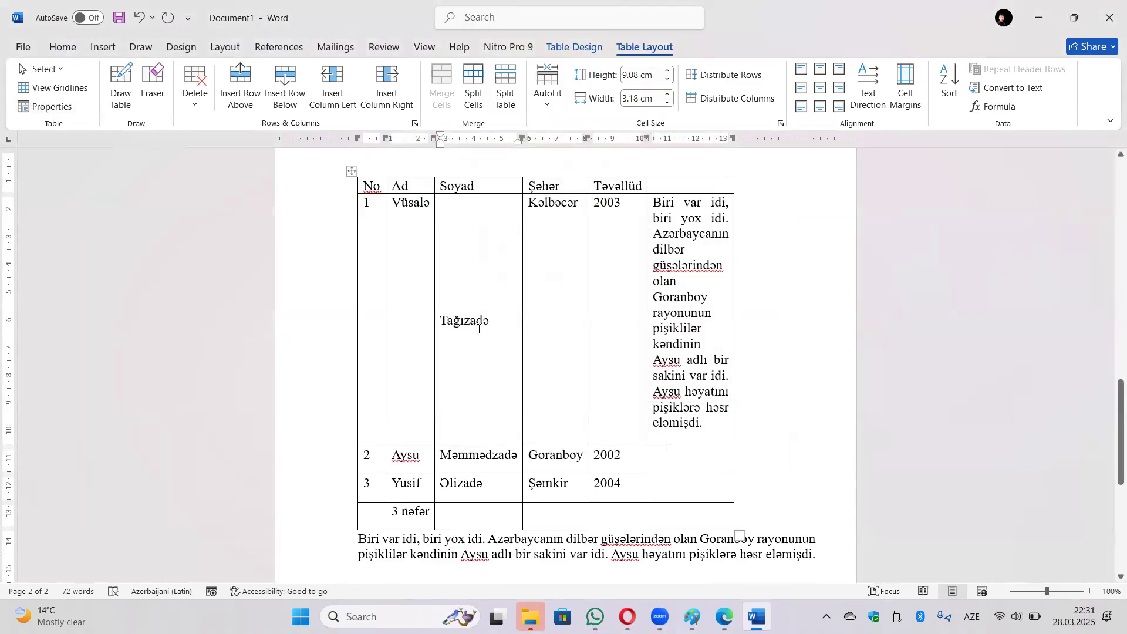
pyautogui.click(47, 107)
pyautogui.click(555, 247)
pyautogui.click(614, 442)
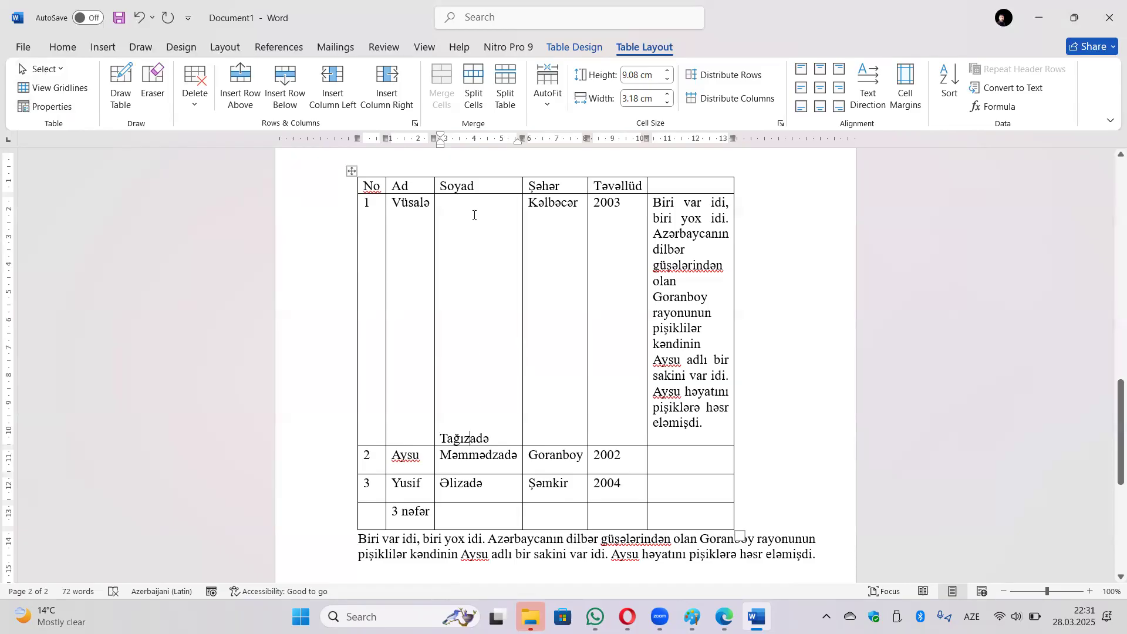
# Turn off Wrap text and turn on Fit text in the row 1 Soyad cell's options.
pyautogui.click(50, 107)
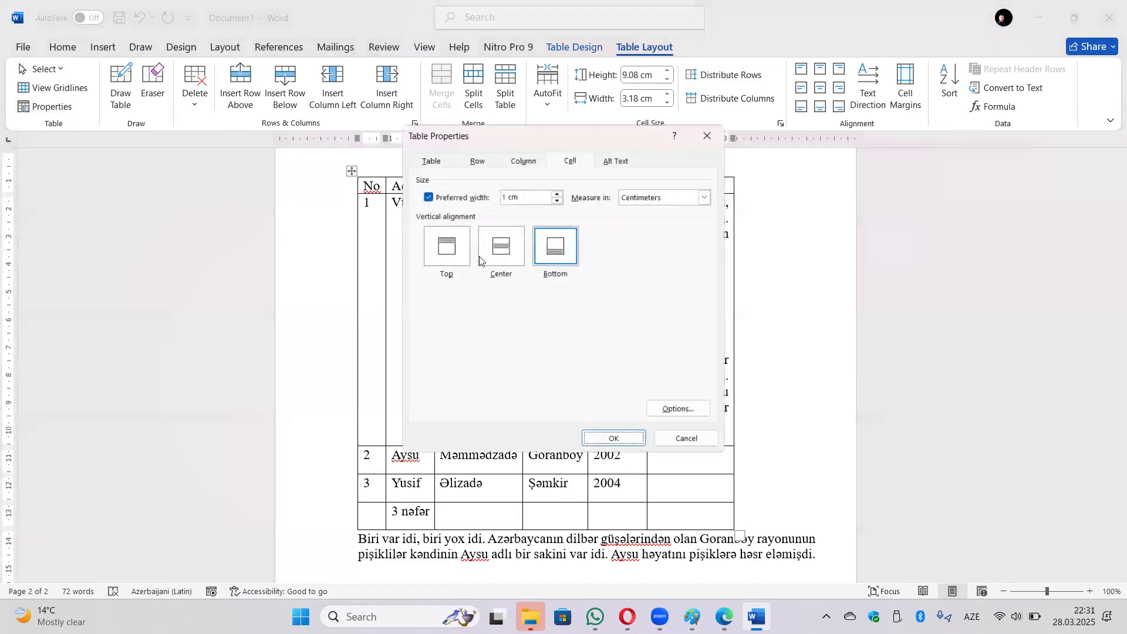
pyautogui.click(453, 250)
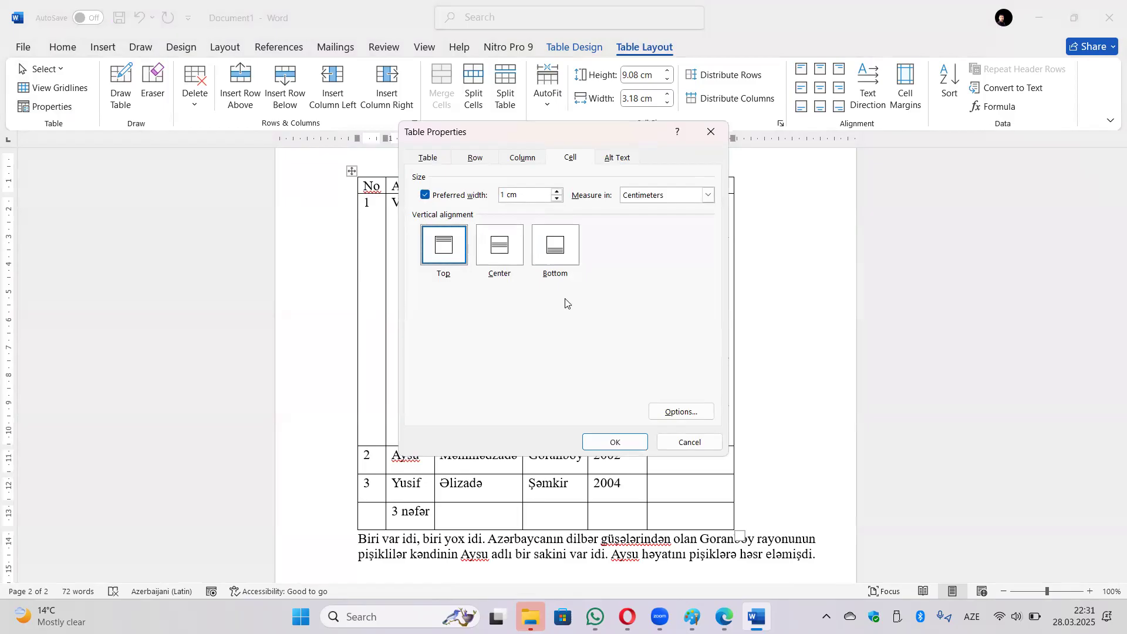
pyautogui.click(681, 411)
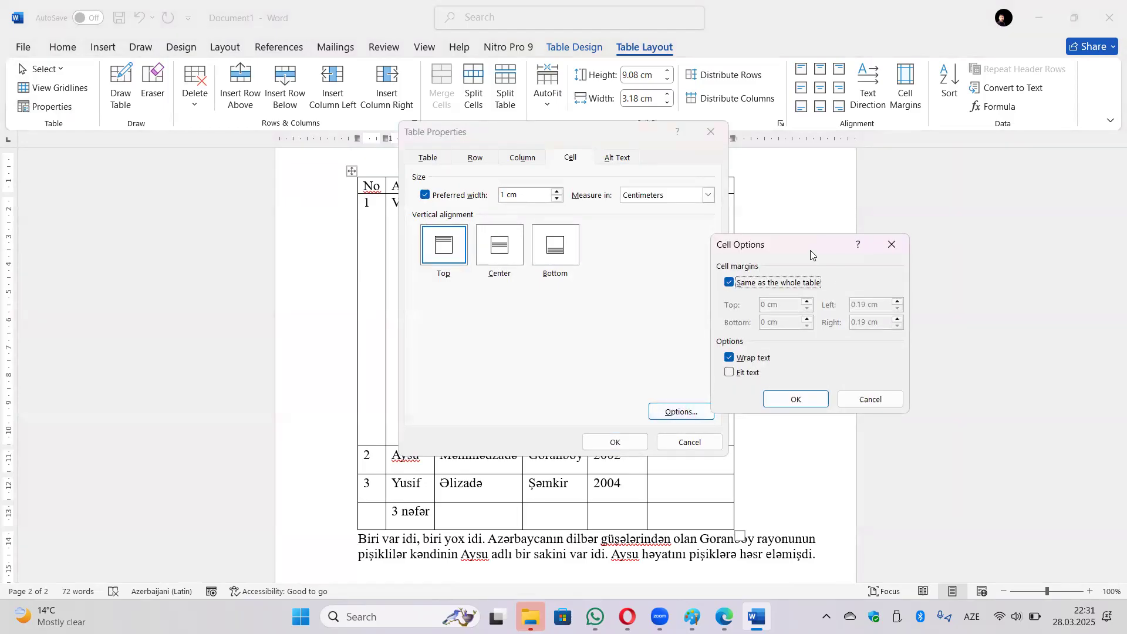
pyautogui.moveTo(810, 251); pyautogui.dragTo(680, 194)
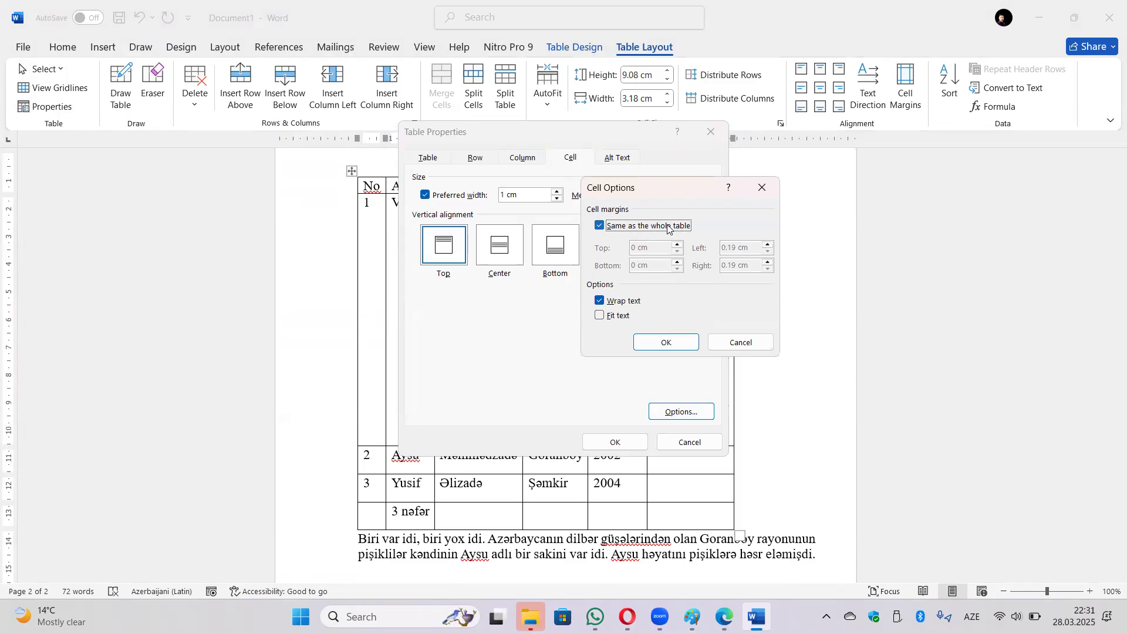
pyautogui.click(599, 300)
pyautogui.click(600, 316)
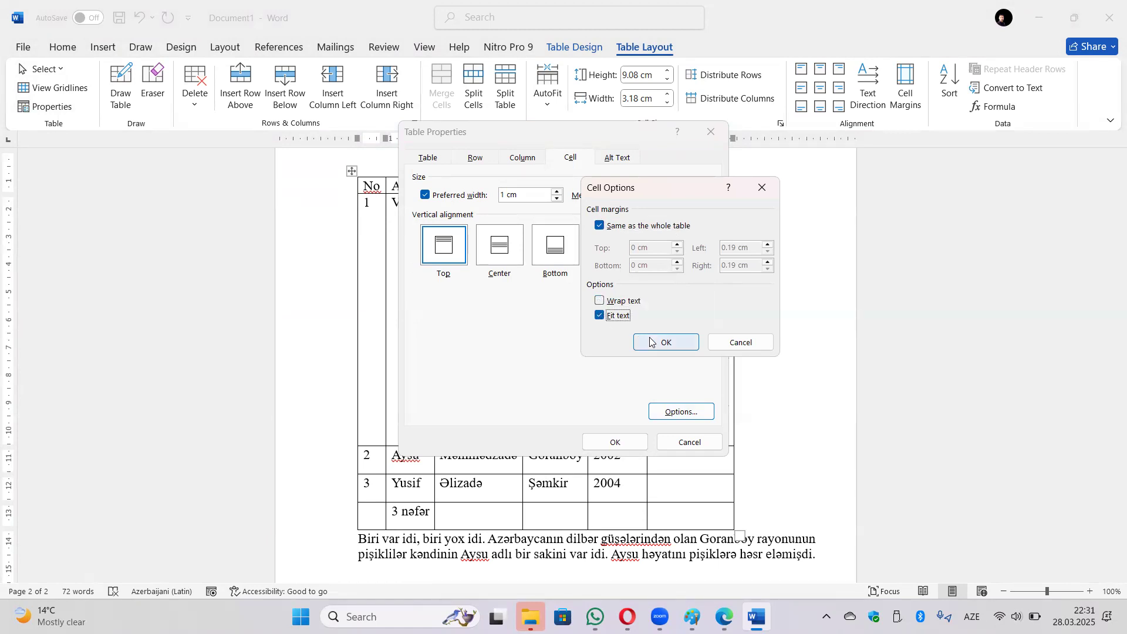
pyautogui.click(669, 343)
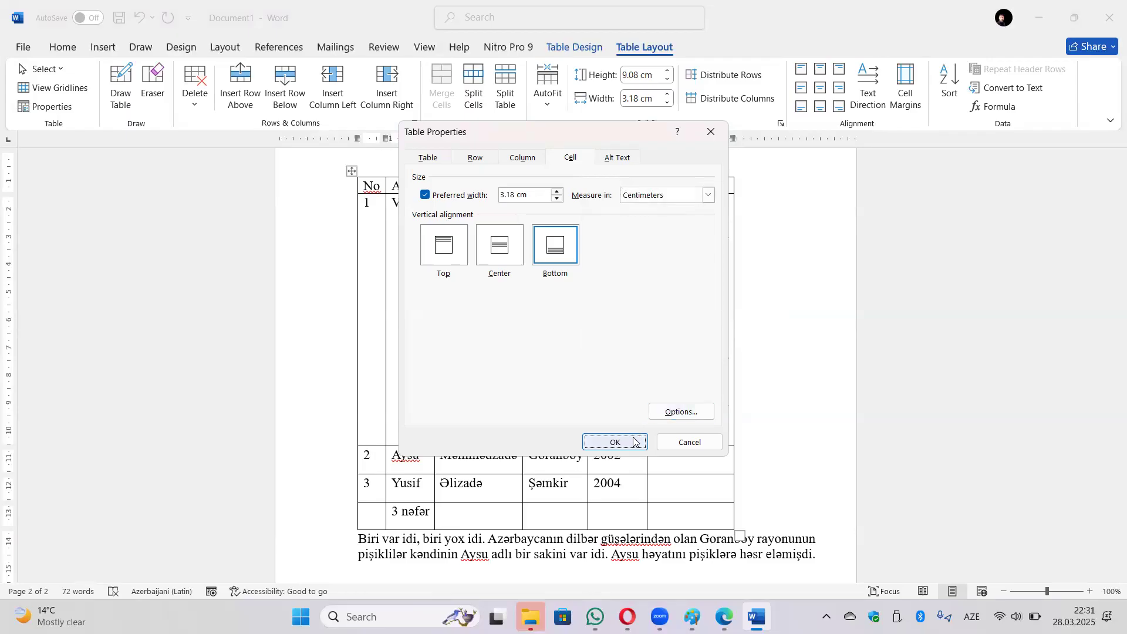
pyautogui.click(615, 442)
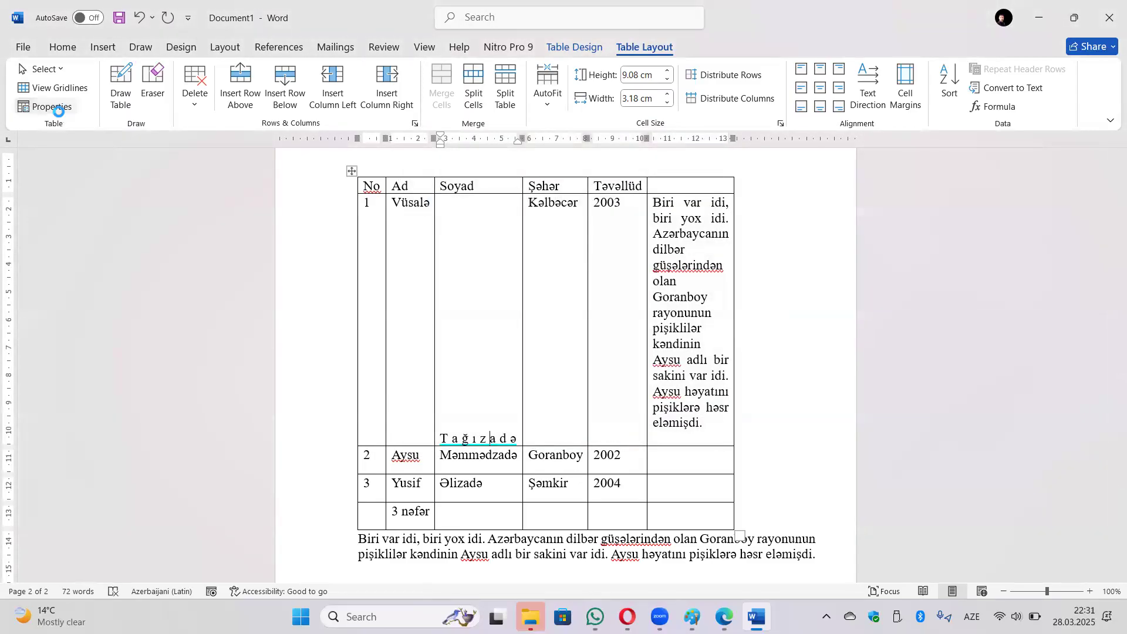
pyautogui.click(47, 106)
# Align the Soyad cell text to the top and add 'gildəkipişiklər' after the surname.
pyautogui.click(445, 246)
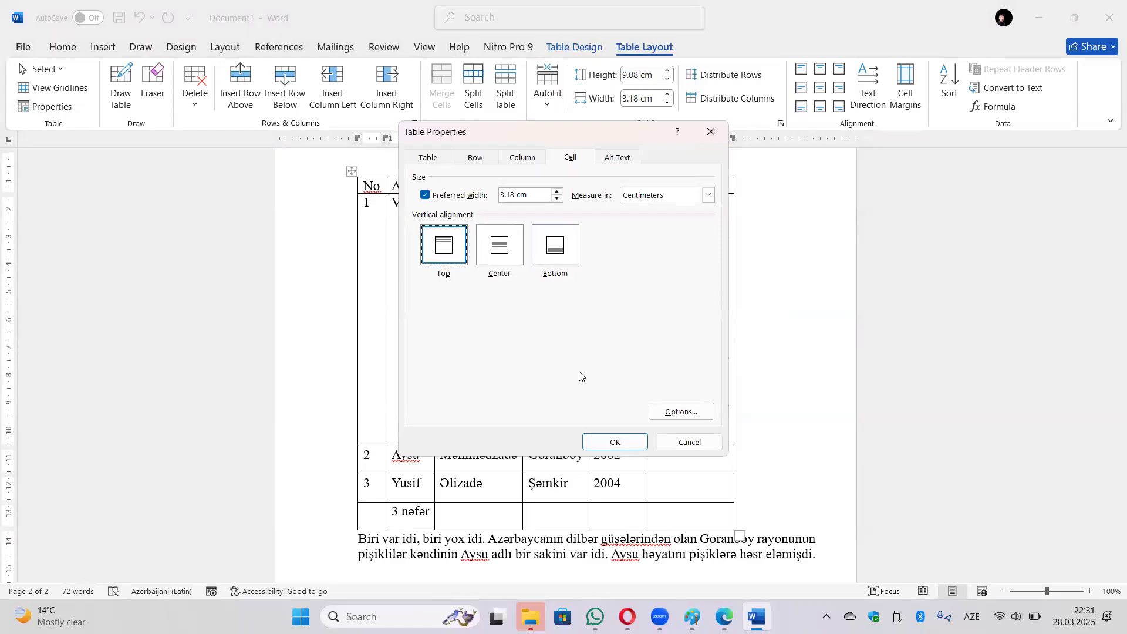
pyautogui.click(608, 442)
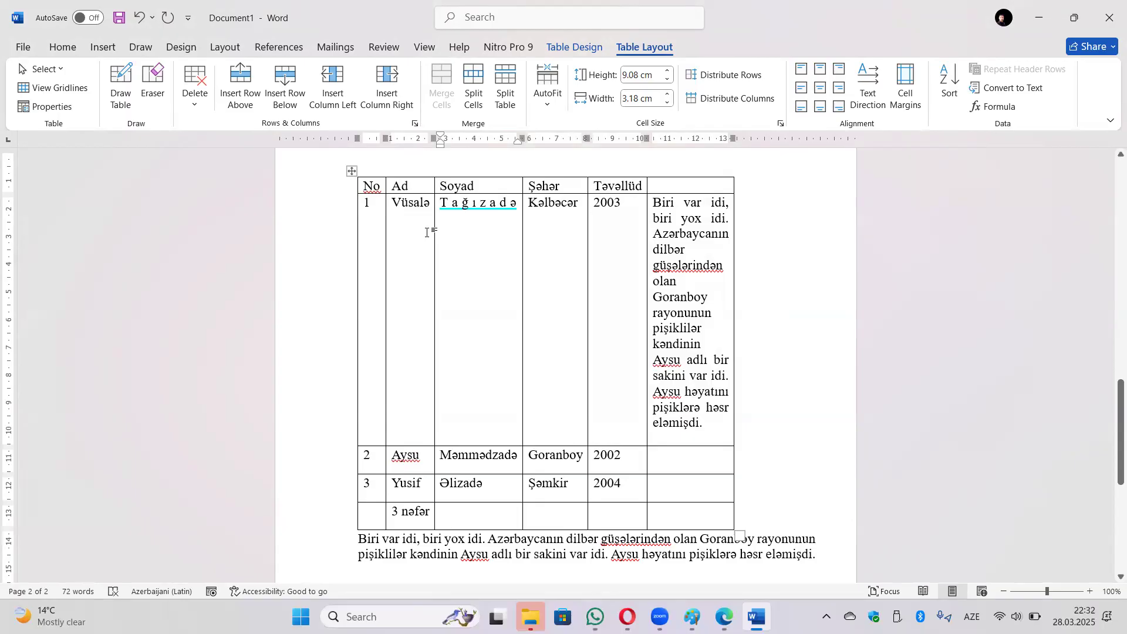
pyautogui.write('gil')
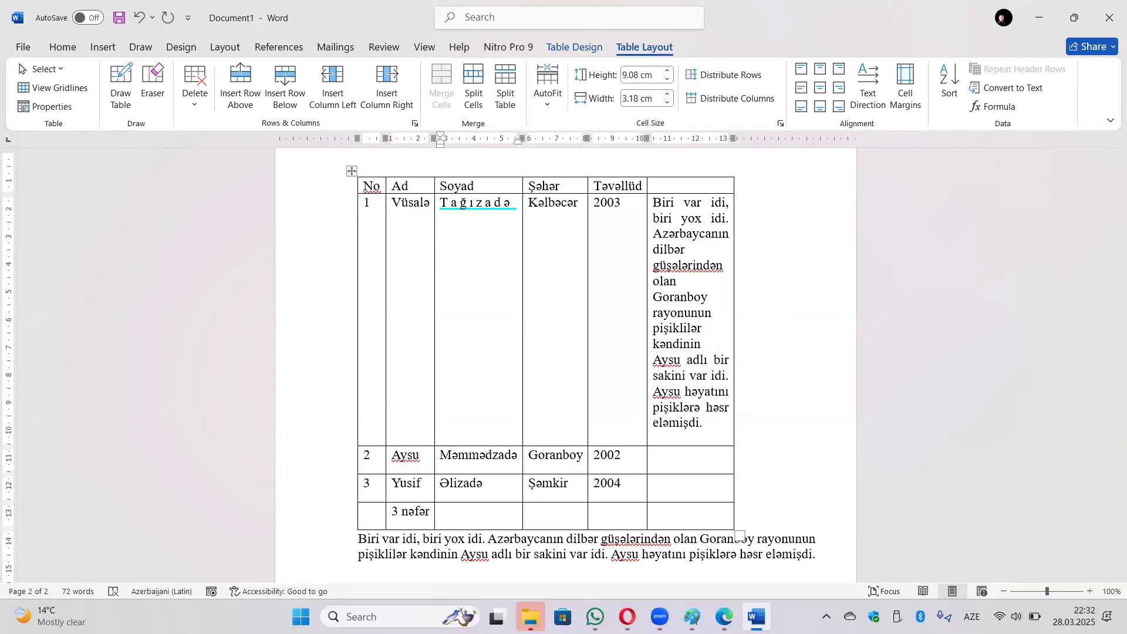
pyautogui.write('dəkipişiklər')
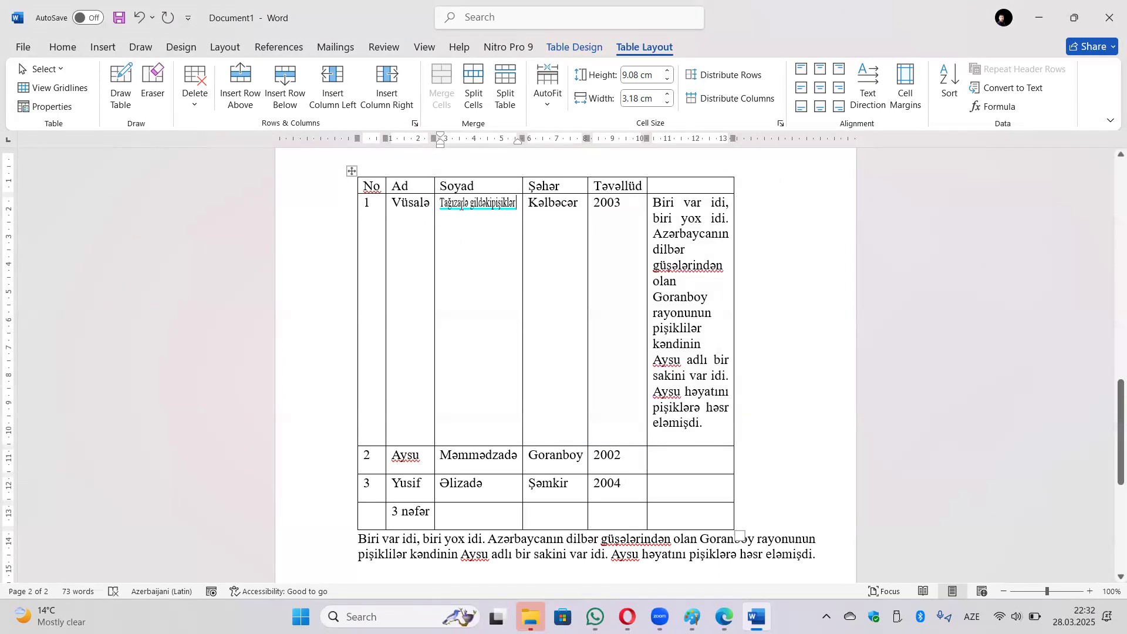
# Delete the space and replace the trailing words with a new first name and surname.
pyautogui.click(470, 203)
pyautogui.press('BackSpace')
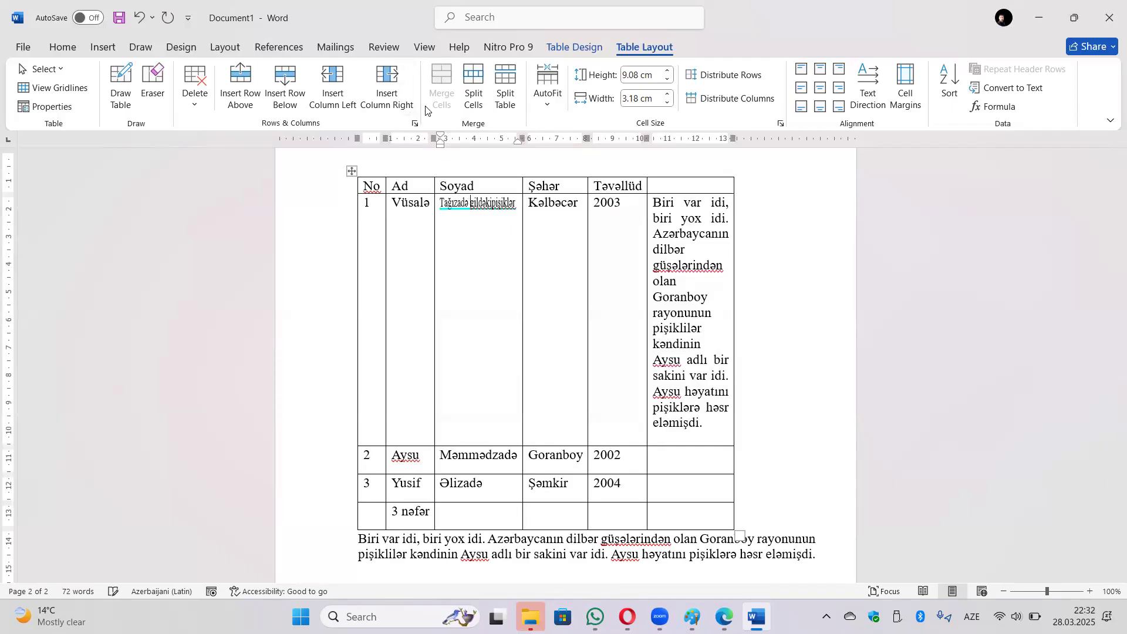
pyautogui.moveTo(471, 203); pyautogui.dragTo(517, 206)
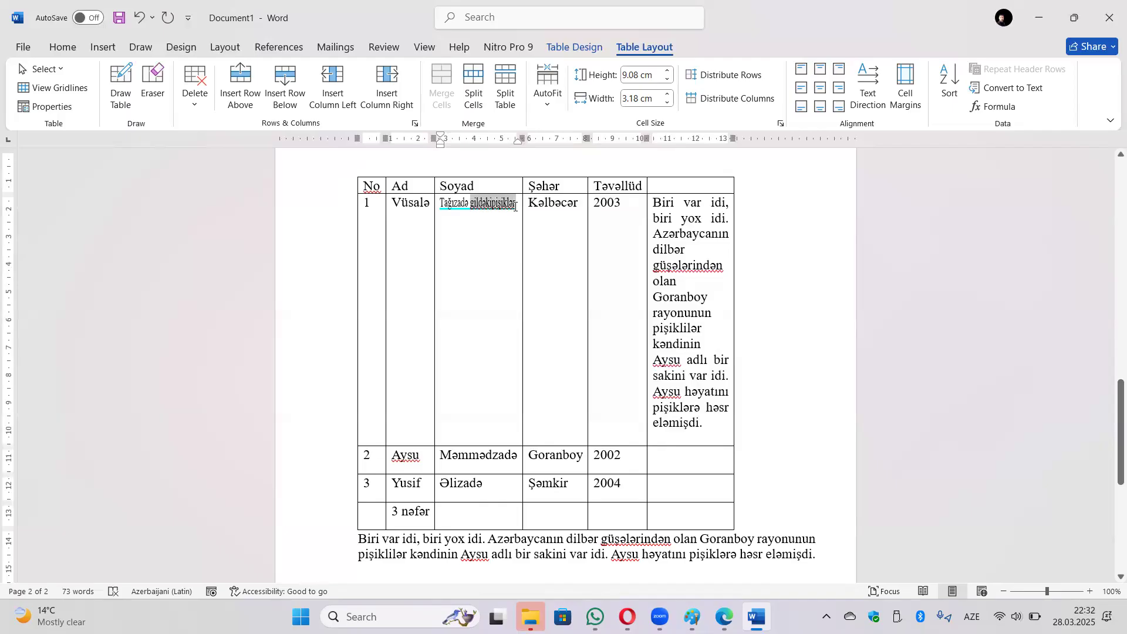
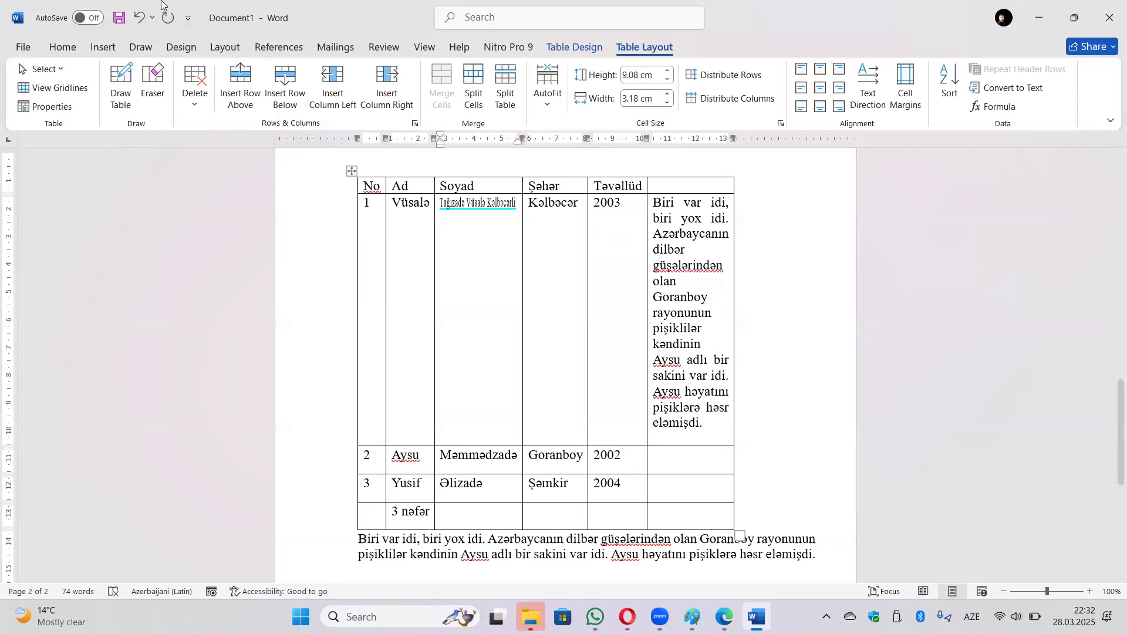
# Switch the Soyad cell from Fit text back to Wrap text and delete the two added words.
pyautogui.click(46, 106)
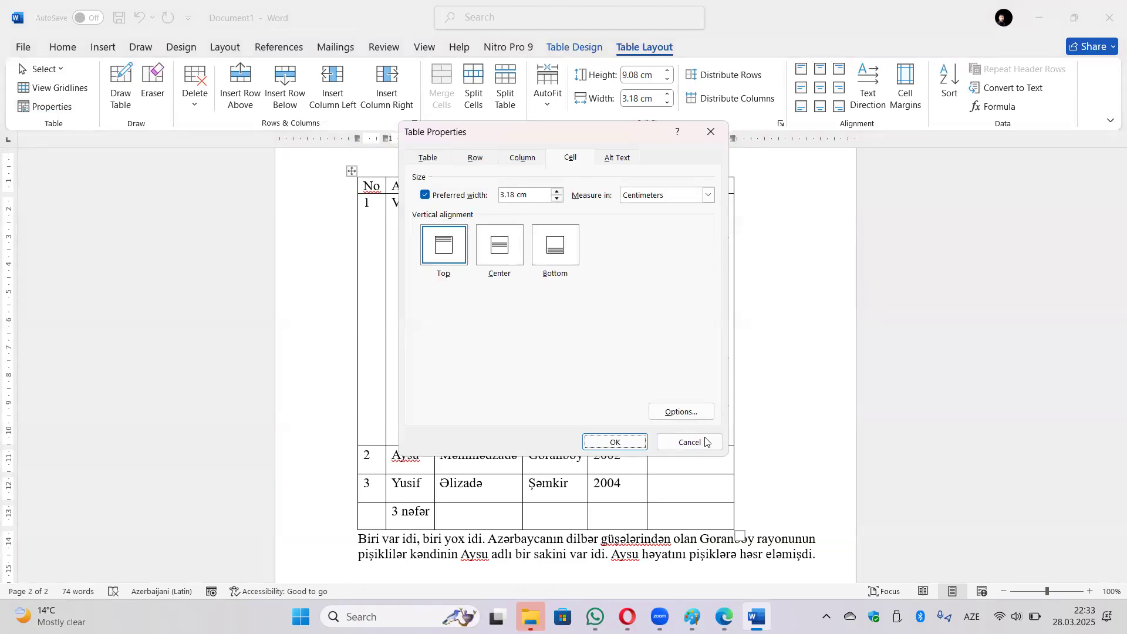
pyautogui.click(681, 411)
pyautogui.click(600, 316)
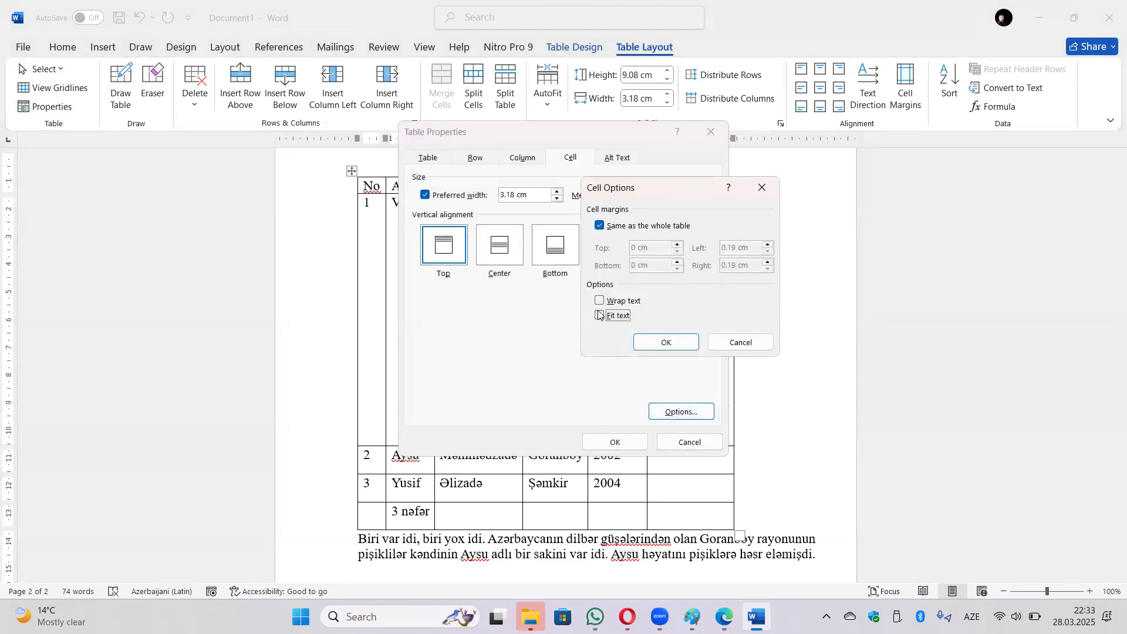
pyautogui.click(599, 301)
pyautogui.click(662, 340)
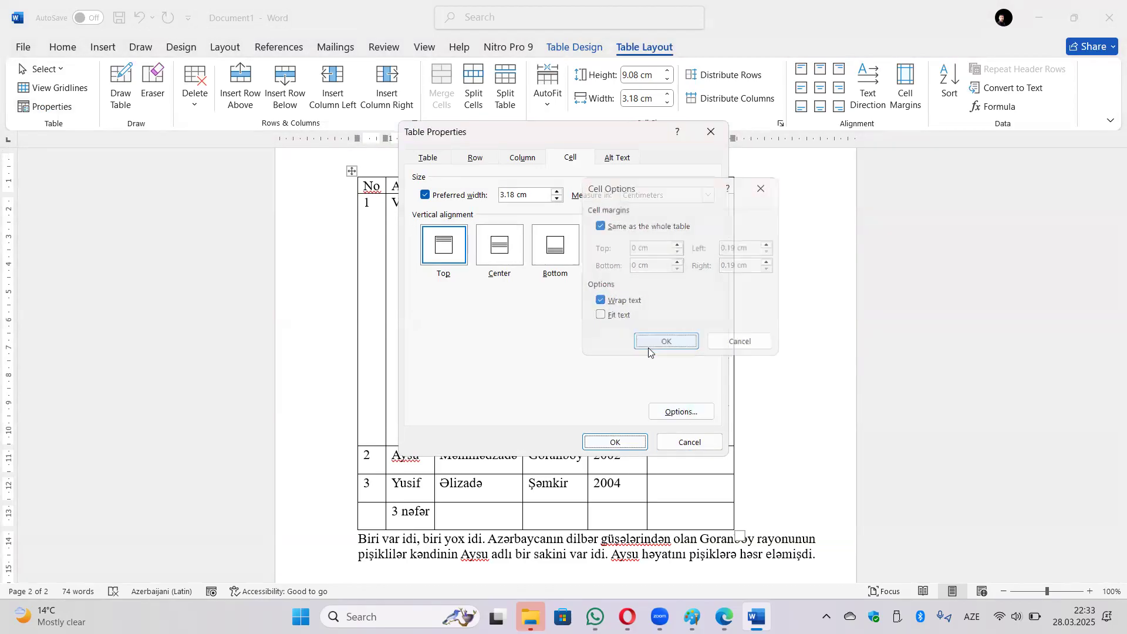
pyautogui.click(627, 445)
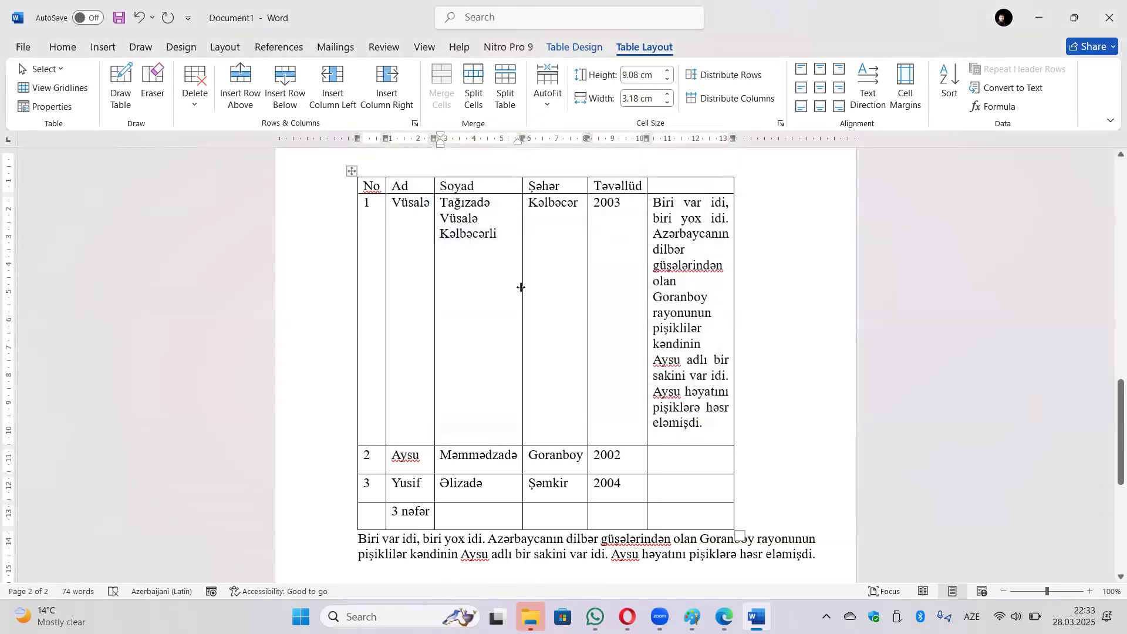
pyautogui.moveTo(499, 234); pyautogui.dragTo(444, 218)
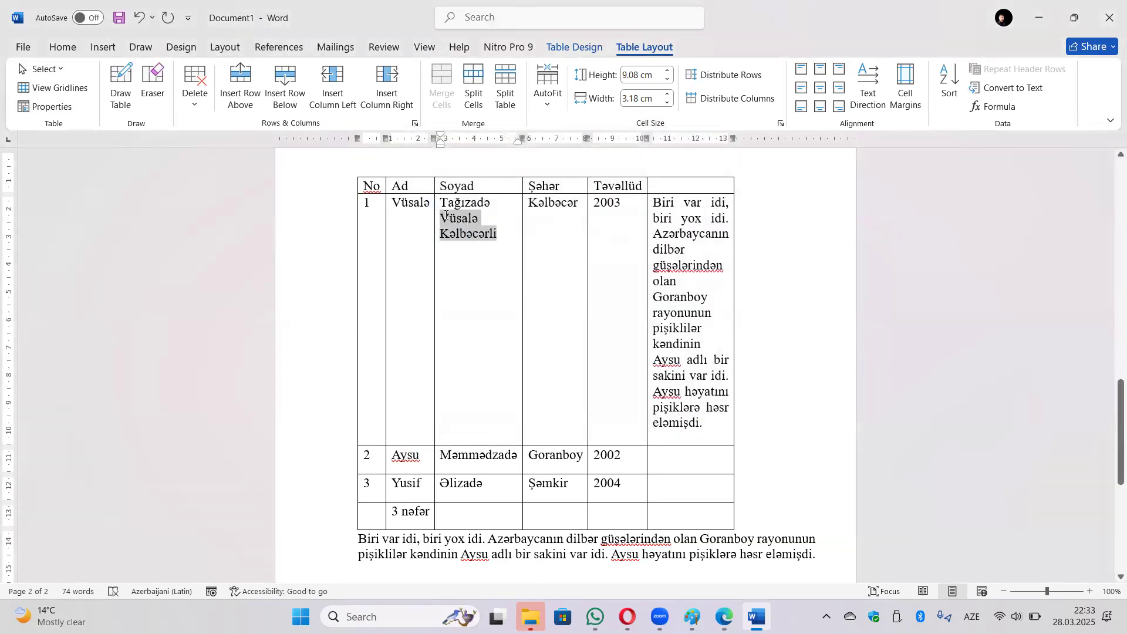
pyautogui.press('Delete')
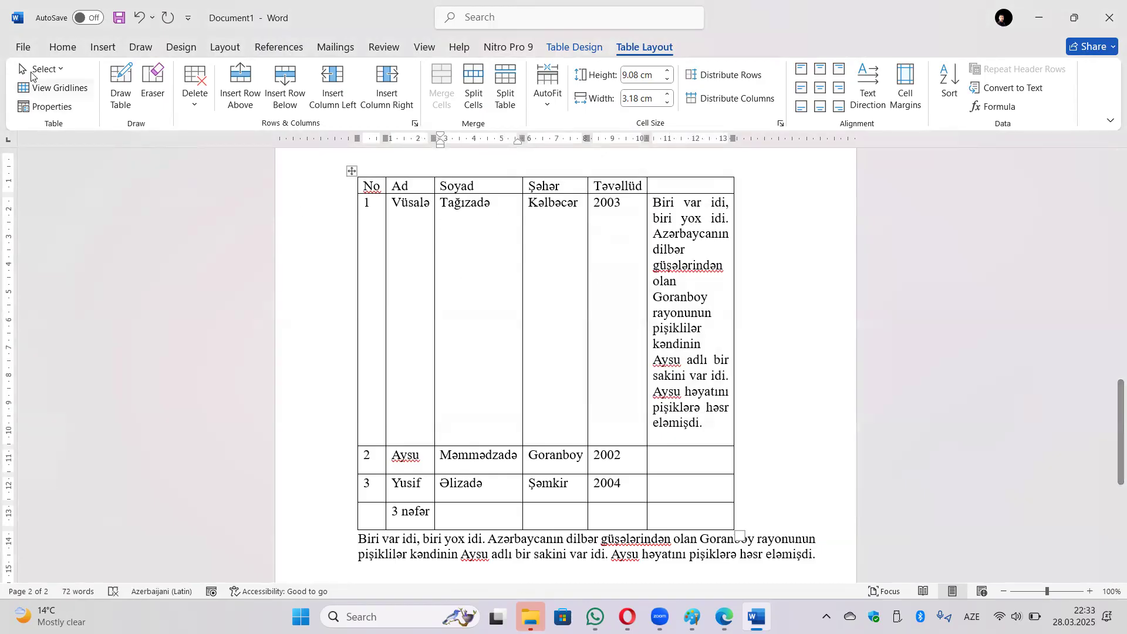
pyautogui.click(51, 106)
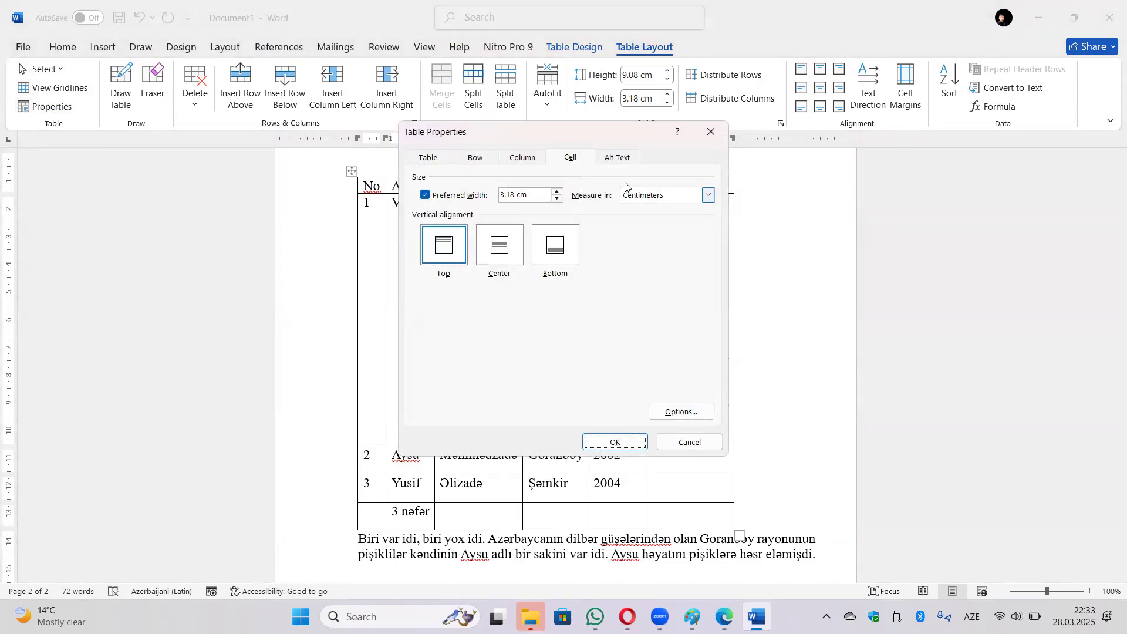
pyautogui.click(620, 163)
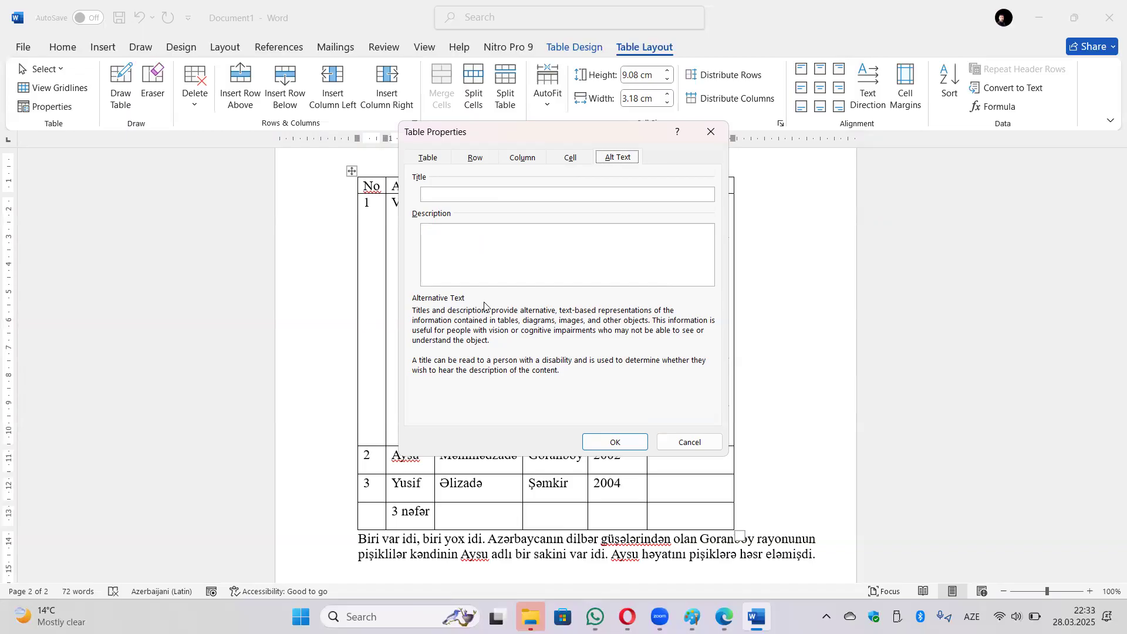
pyautogui.click(488, 195)
pyautogui.click(712, 132)
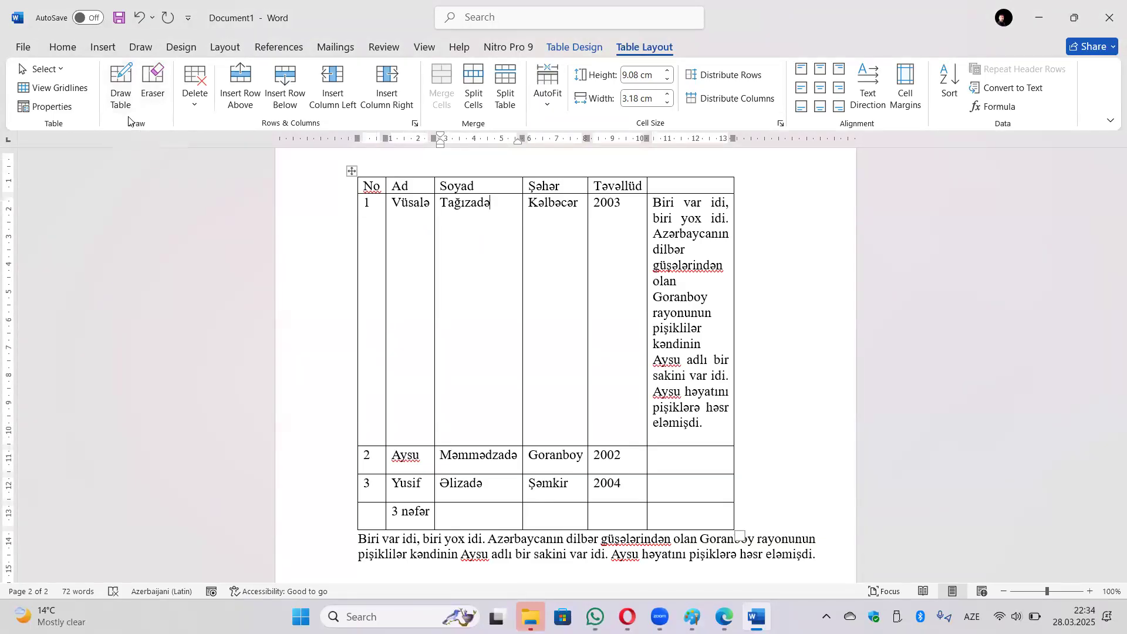
# Draw a table below the paragraph and divide it into uneven rows and cells.
pyautogui.scroll(-5, 405, 194)
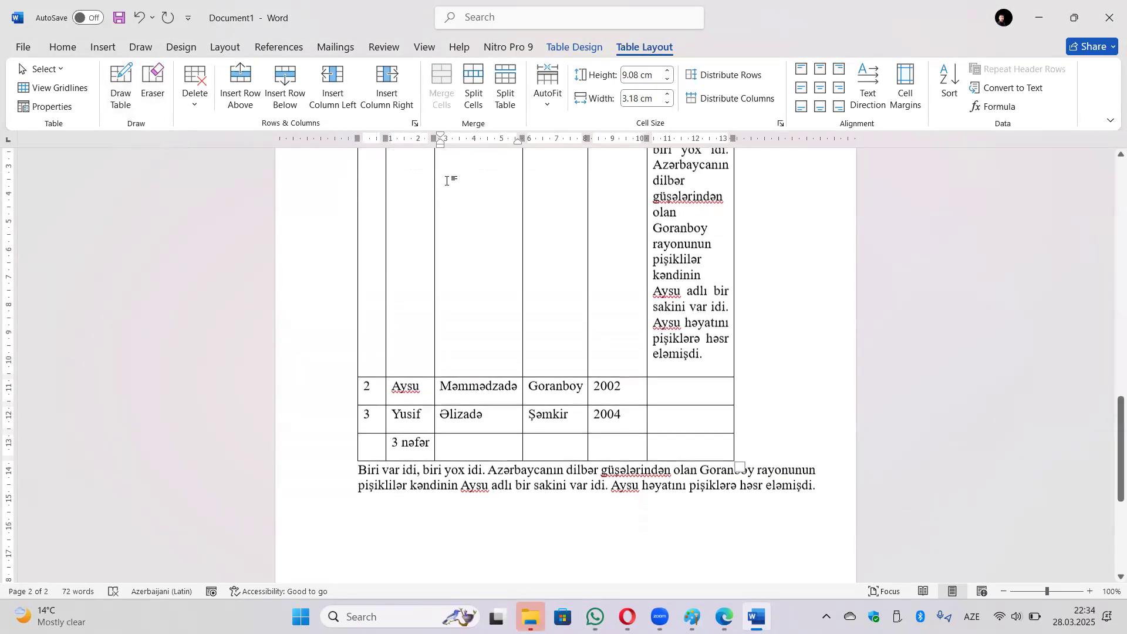
pyautogui.click(120, 89)
pyautogui.moveTo(369, 304)
pyautogui.mouseDown()
pyautogui.moveTo(538, 313)
pyautogui.moveTo(735, 350)
pyautogui.moveTo(757, 389)
pyautogui.mouseUp()
pyautogui.moveTo(741, 399); pyautogui.dragTo(739, 399)
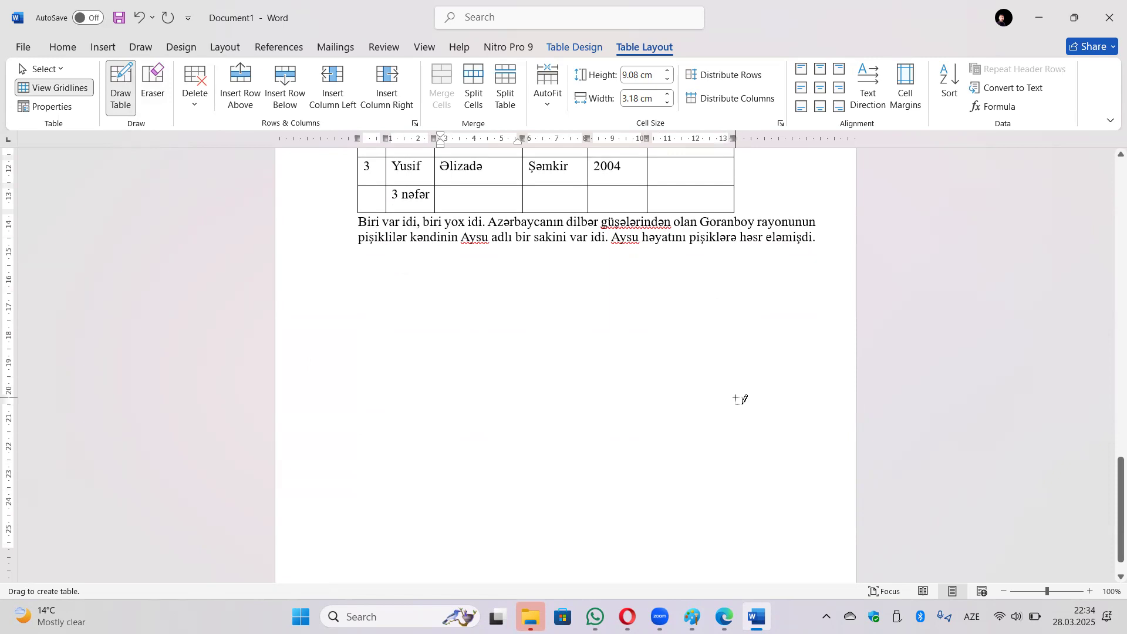
pyautogui.moveTo(367, 339); pyautogui.dragTo(699, 338)
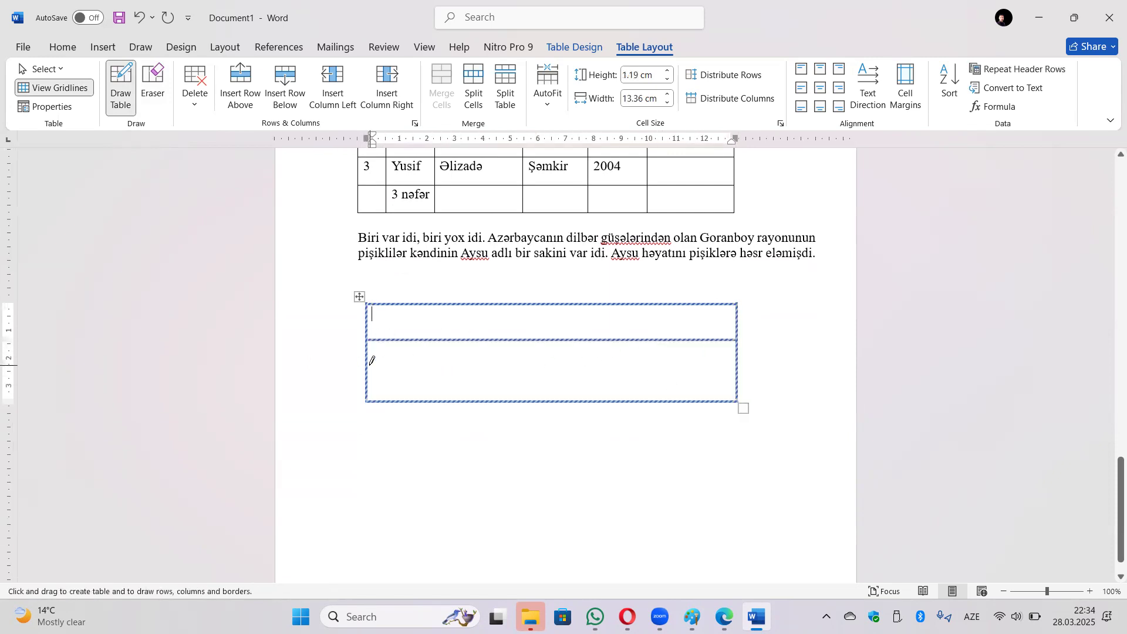
pyautogui.moveTo(368, 361); pyautogui.dragTo(681, 366)
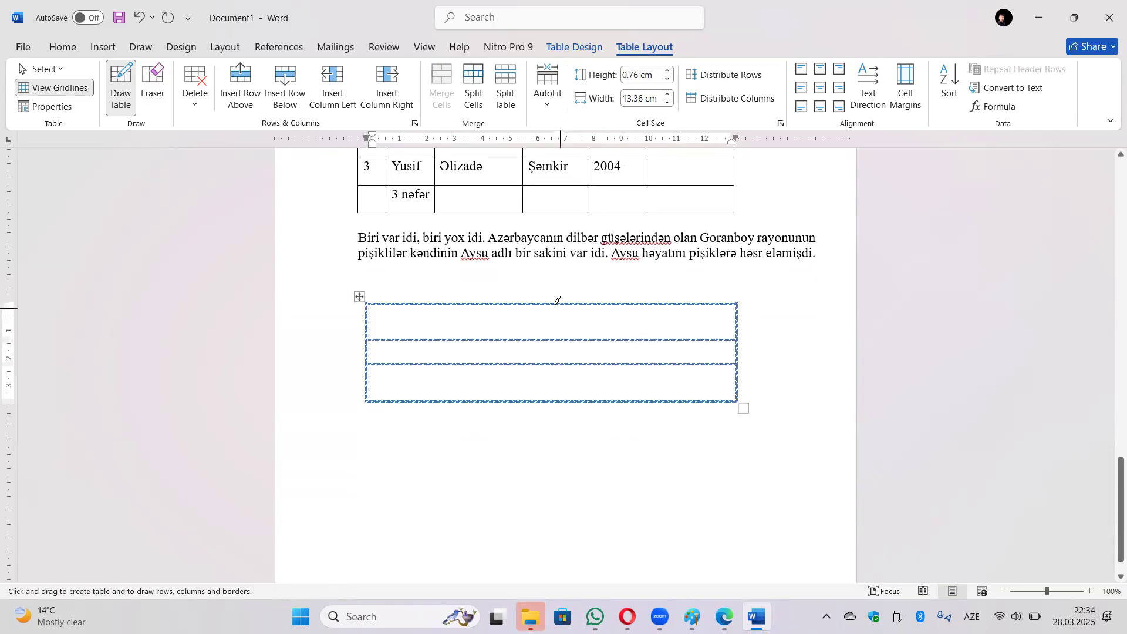
pyautogui.moveTo(556, 313); pyautogui.dragTo(554, 325)
pyautogui.moveTo(466, 336); pyautogui.dragTo(463, 362)
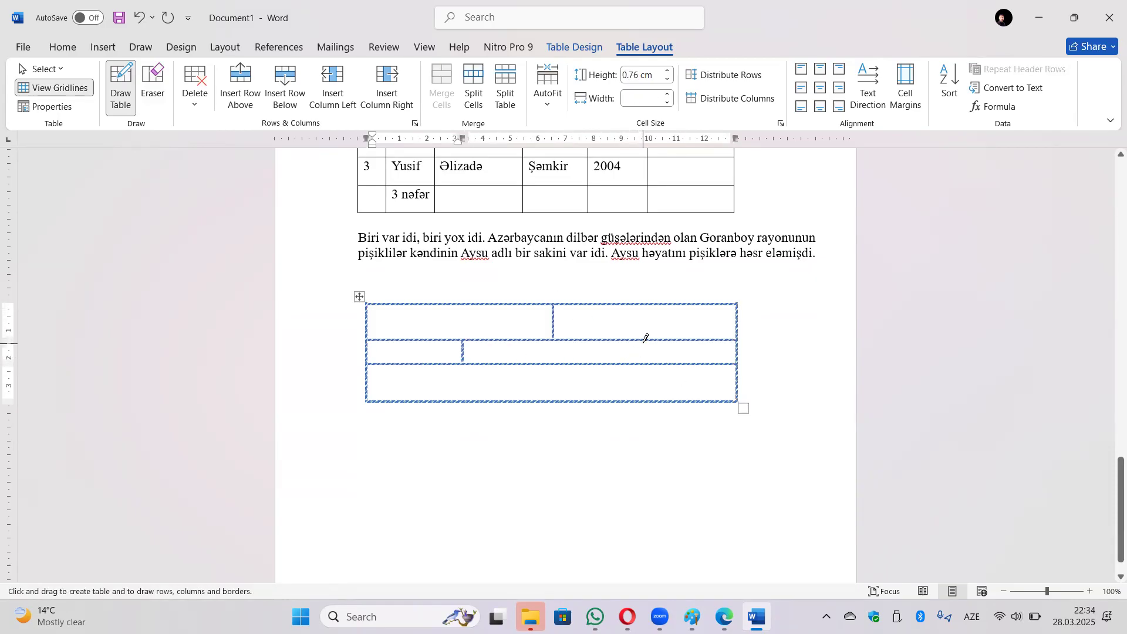
pyautogui.moveTo(646, 337); pyautogui.dragTo(644, 399)
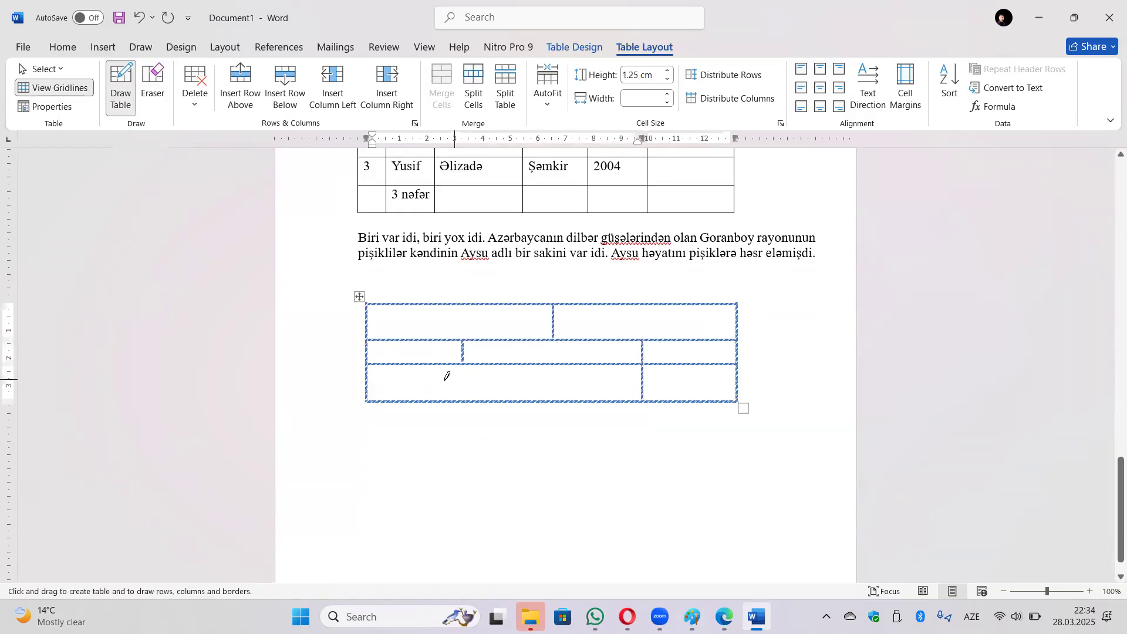
pyautogui.moveTo(372, 386); pyautogui.dragTo(504, 385)
pyautogui.moveTo(583, 381)
pyautogui.mouseDown()
pyautogui.moveTo(536, 383)
pyautogui.moveTo(495, 364)
pyautogui.mouseUp()
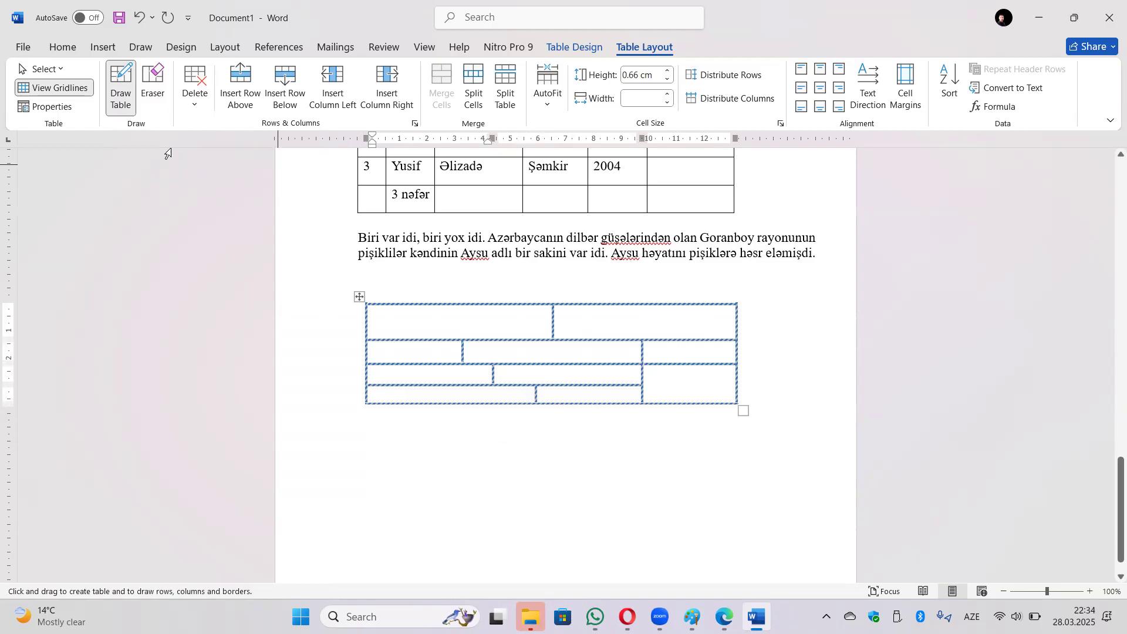
# Erase two borders to merge the middle-row cells and the bottom-right cell with the one above.
pyautogui.click(153, 88)
pyautogui.click(643, 351)
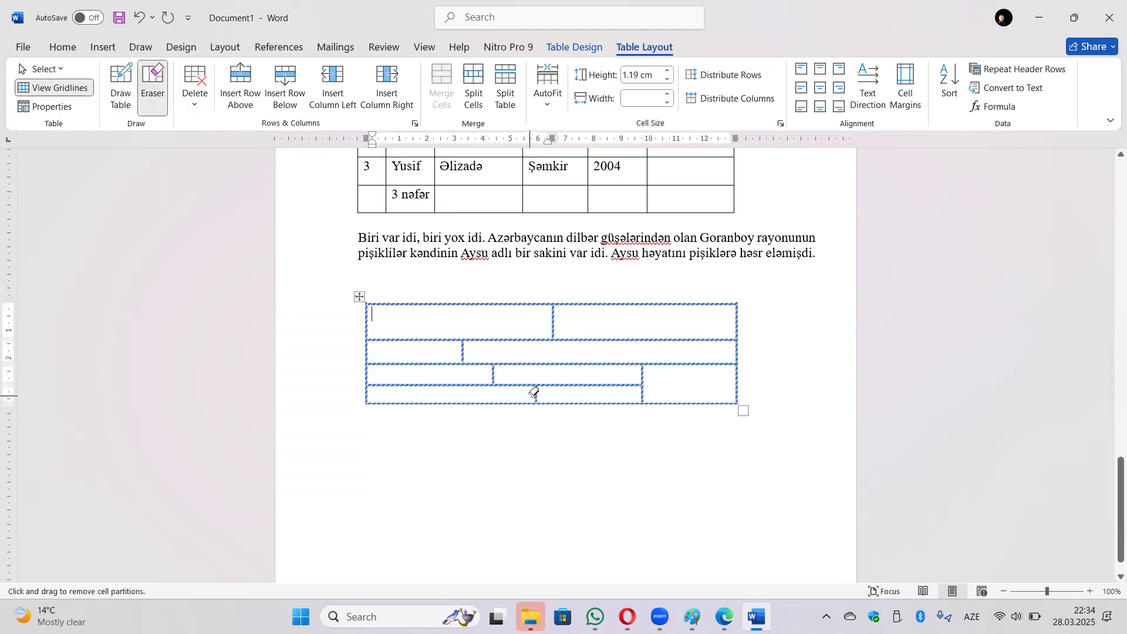
pyautogui.click(662, 363)
pyautogui.click(70, 97)
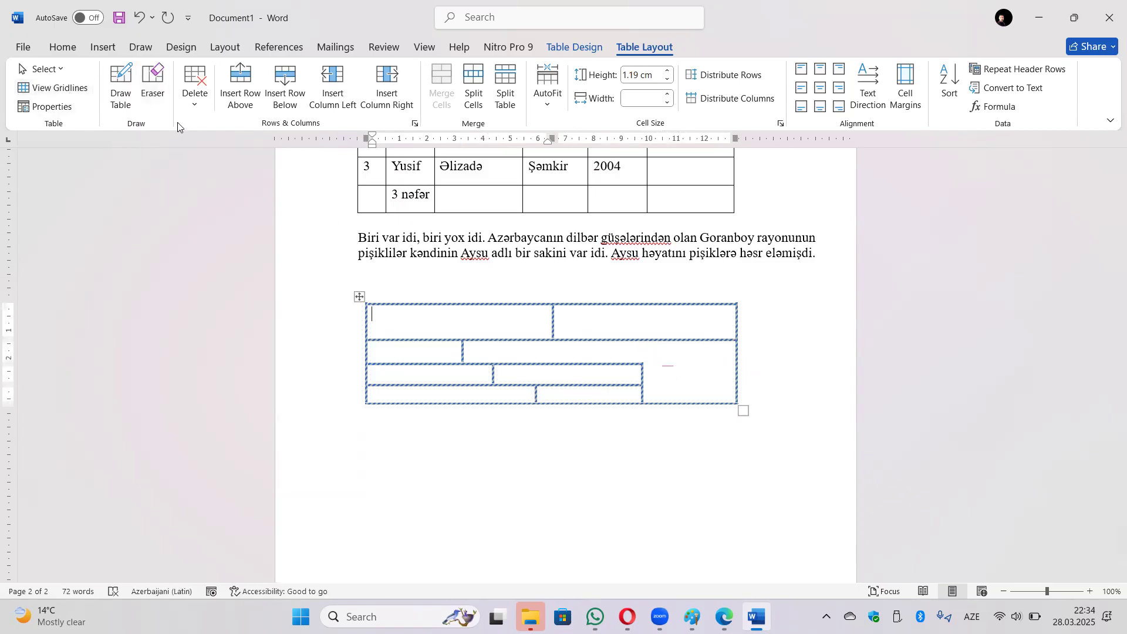
pyautogui.click(192, 107)
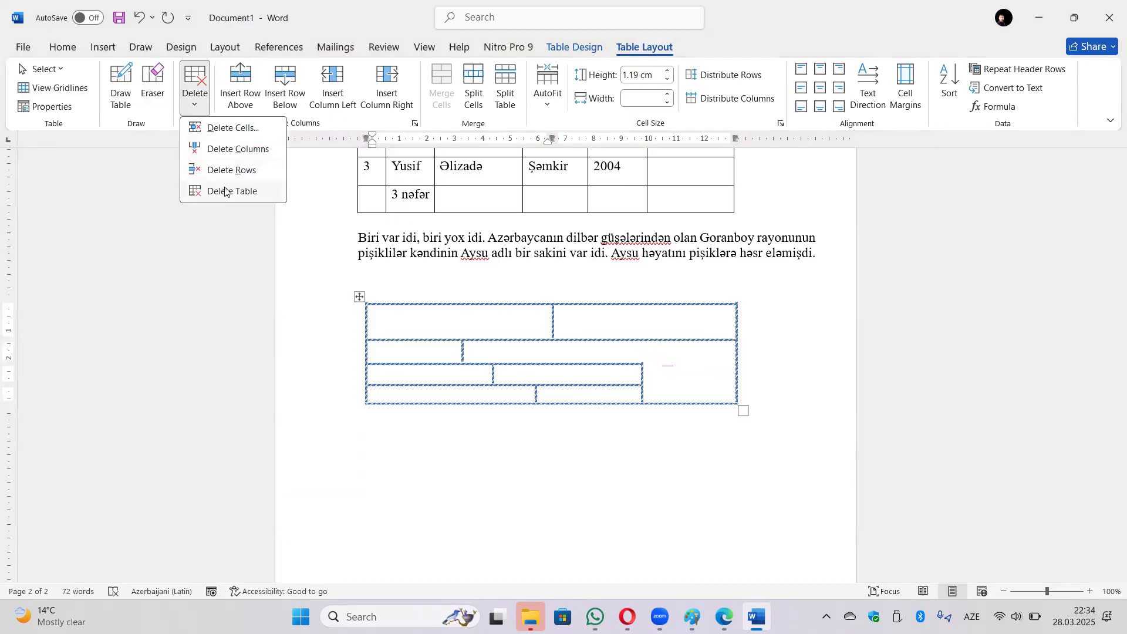
pyautogui.click(365, 300)
pyautogui.press('BackSpace')
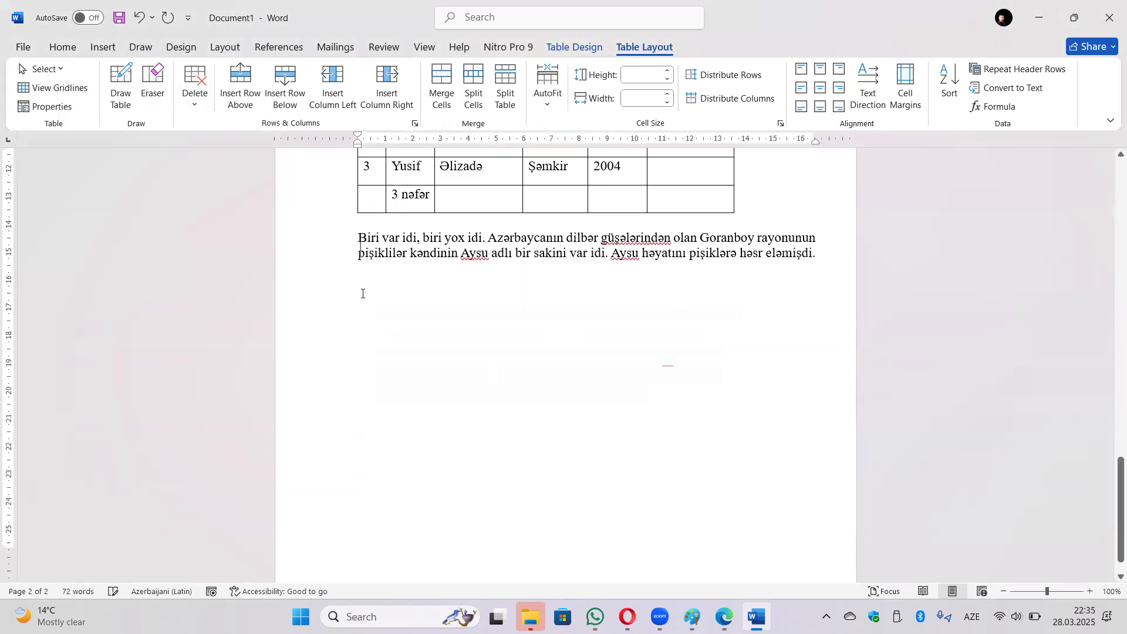
pyautogui.scroll(4, 695, 266)
pyautogui.scroll(2, 695, 265)
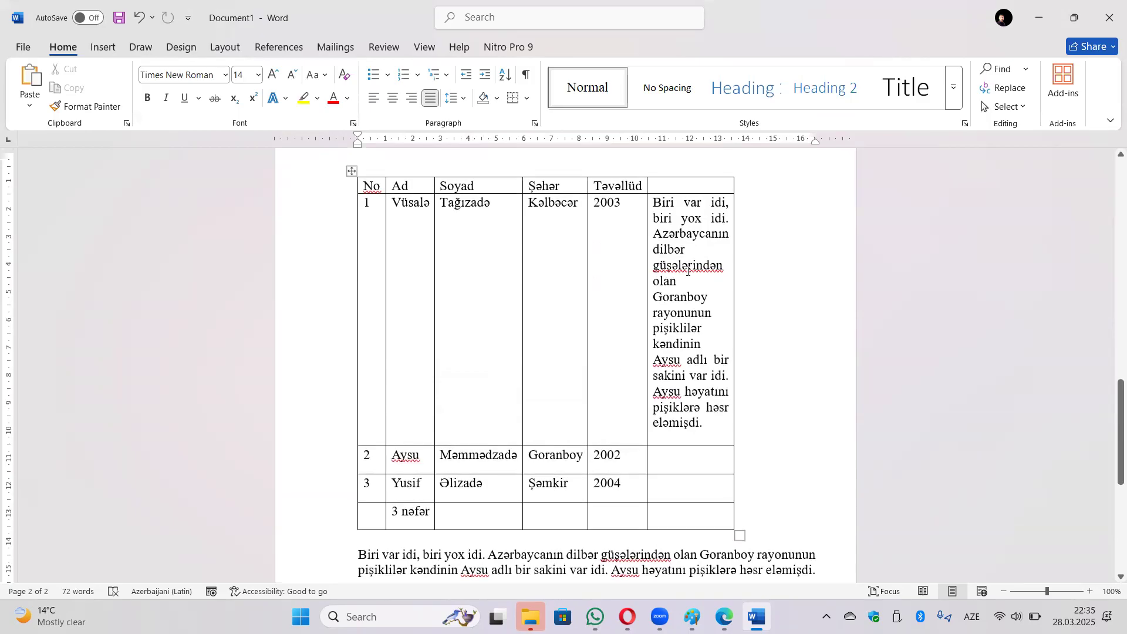
pyautogui.click(684, 282)
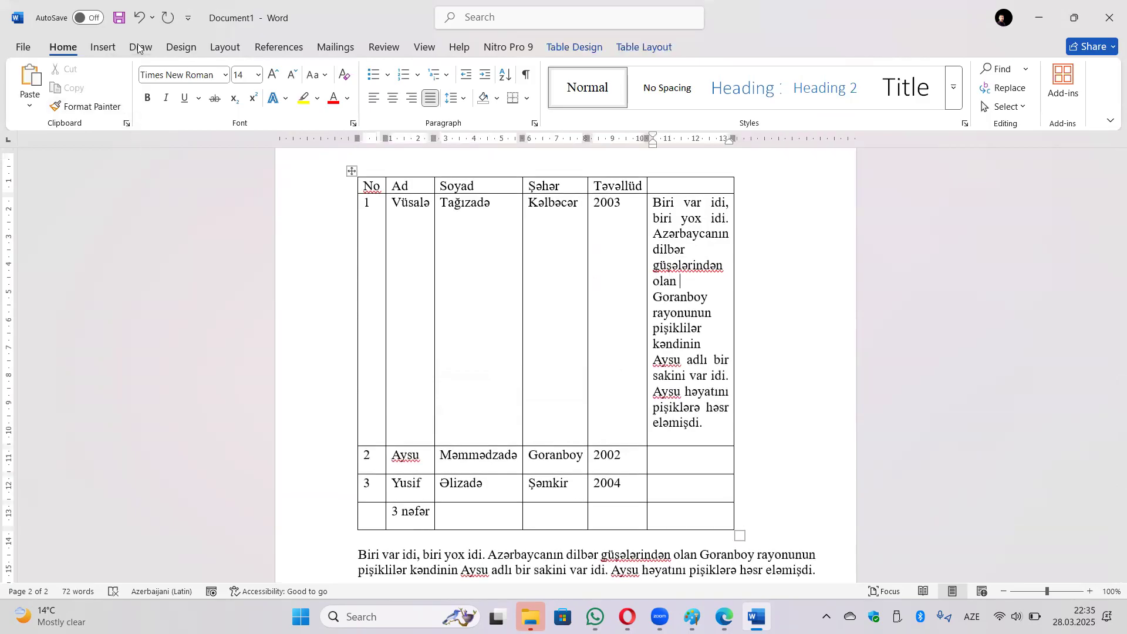
pyautogui.click(633, 47)
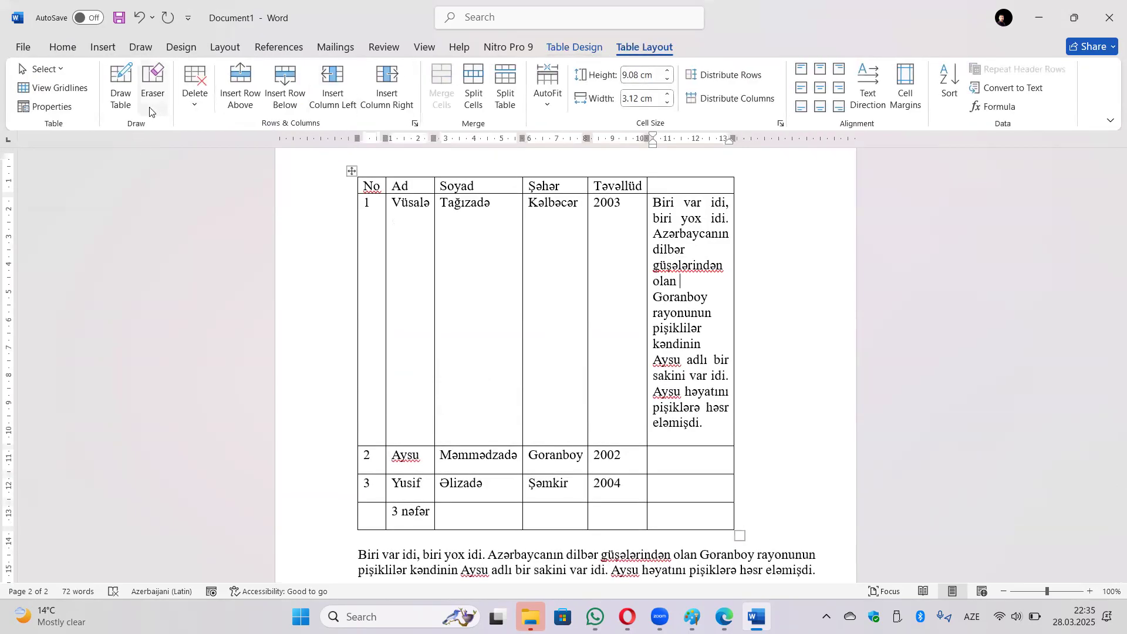
pyautogui.click(194, 96)
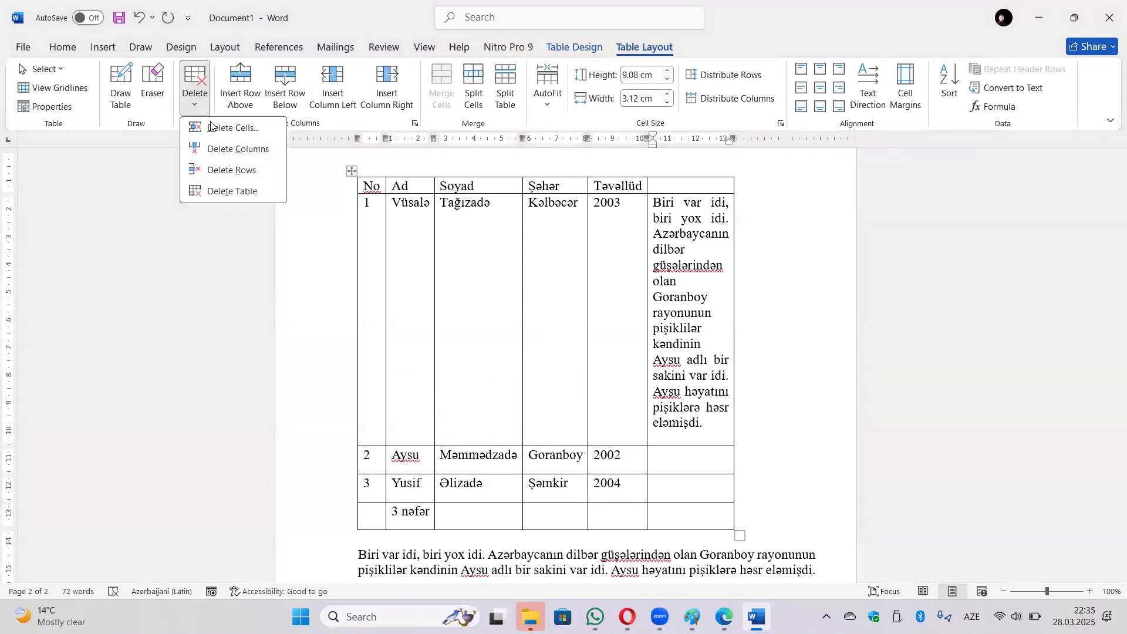
pyautogui.click(236, 151)
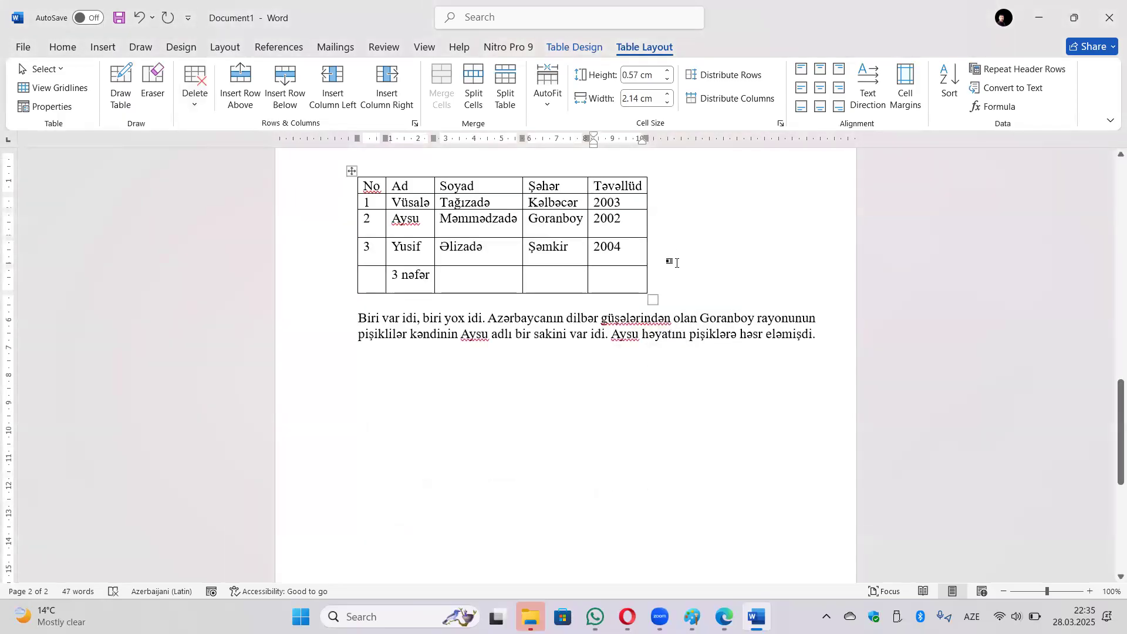
pyautogui.click(185, 106)
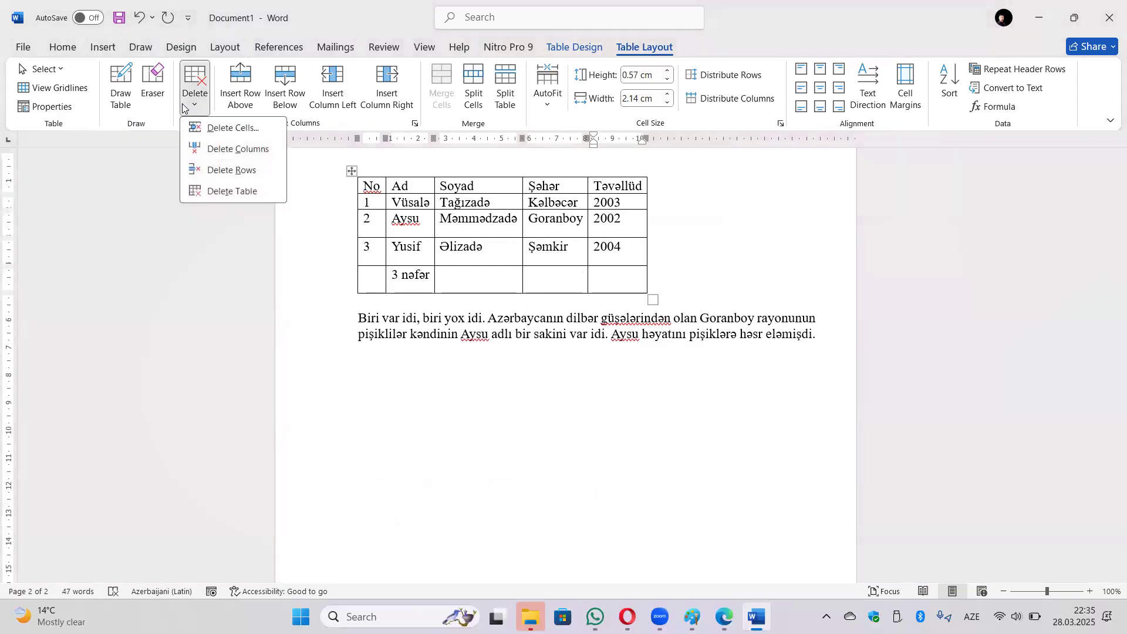
pyautogui.click(217, 176)
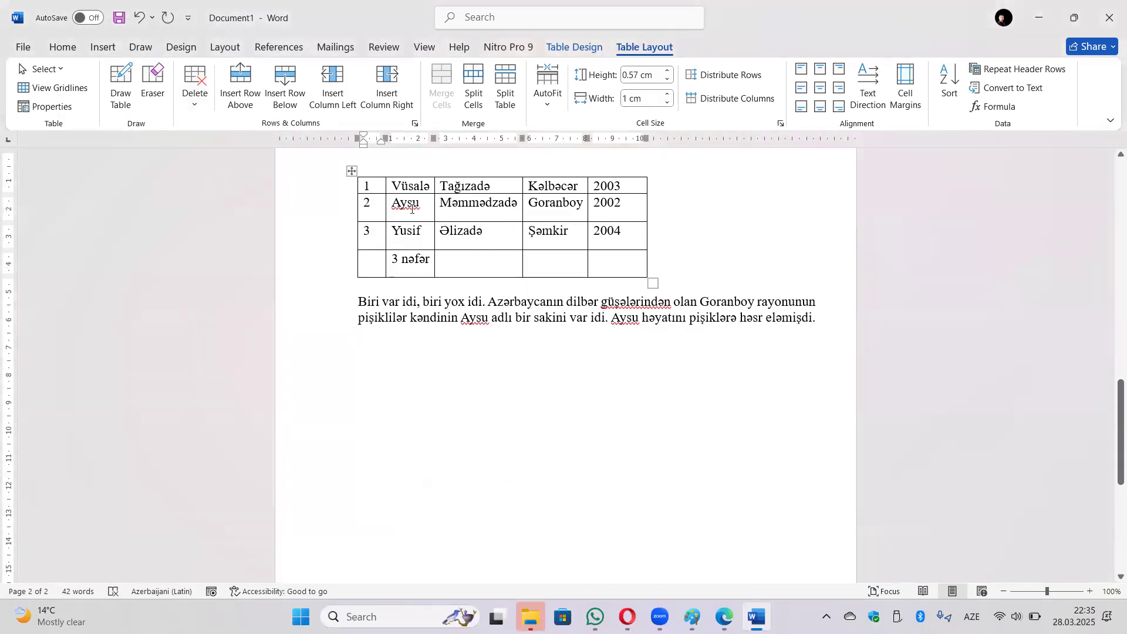
pyautogui.scroll(2, 548, 246)
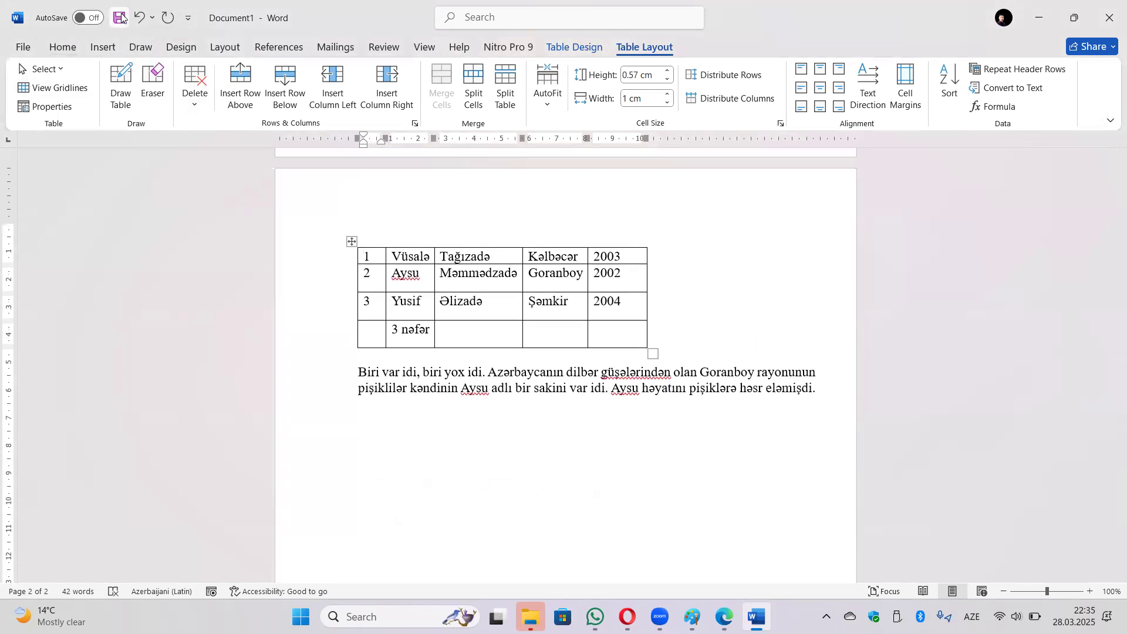
pyautogui.click(139, 17)
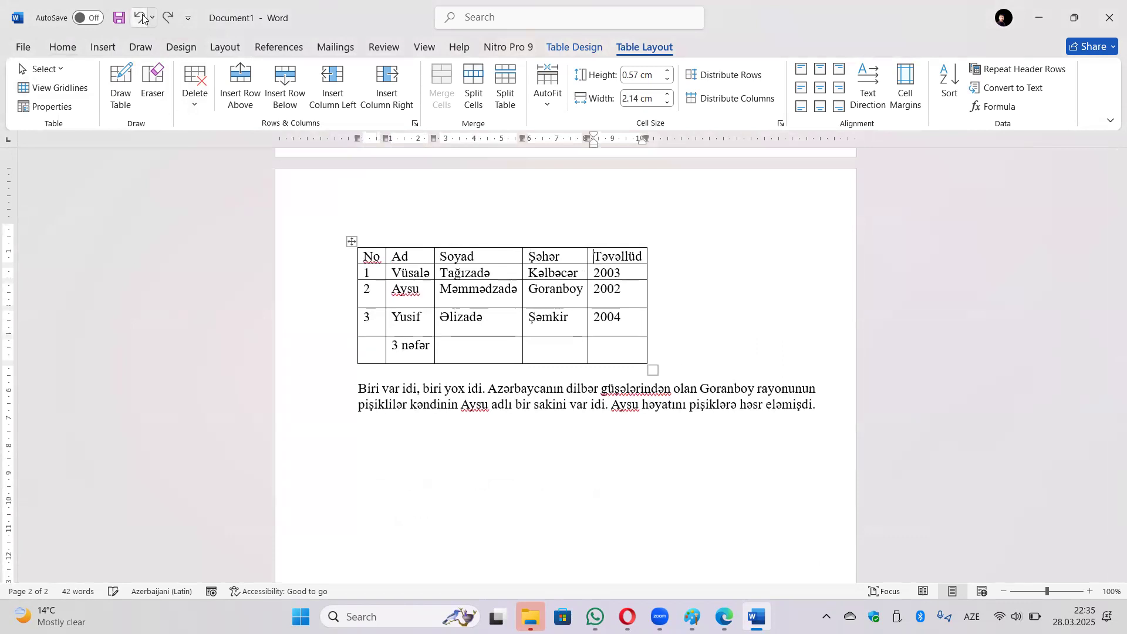
pyautogui.click(194, 100)
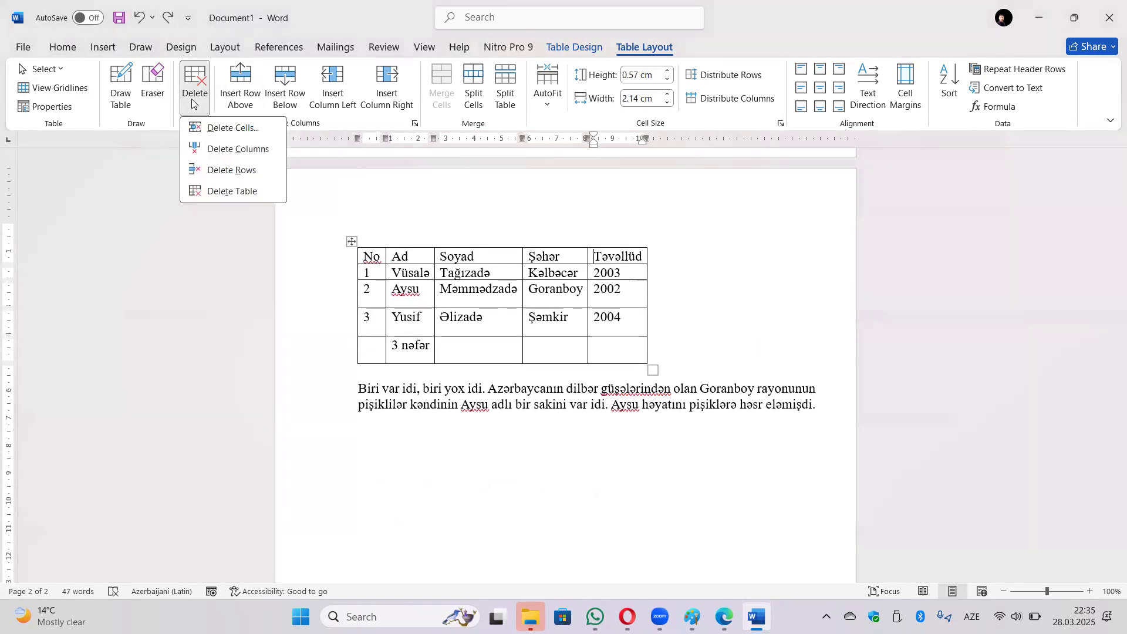
pyautogui.click(224, 190)
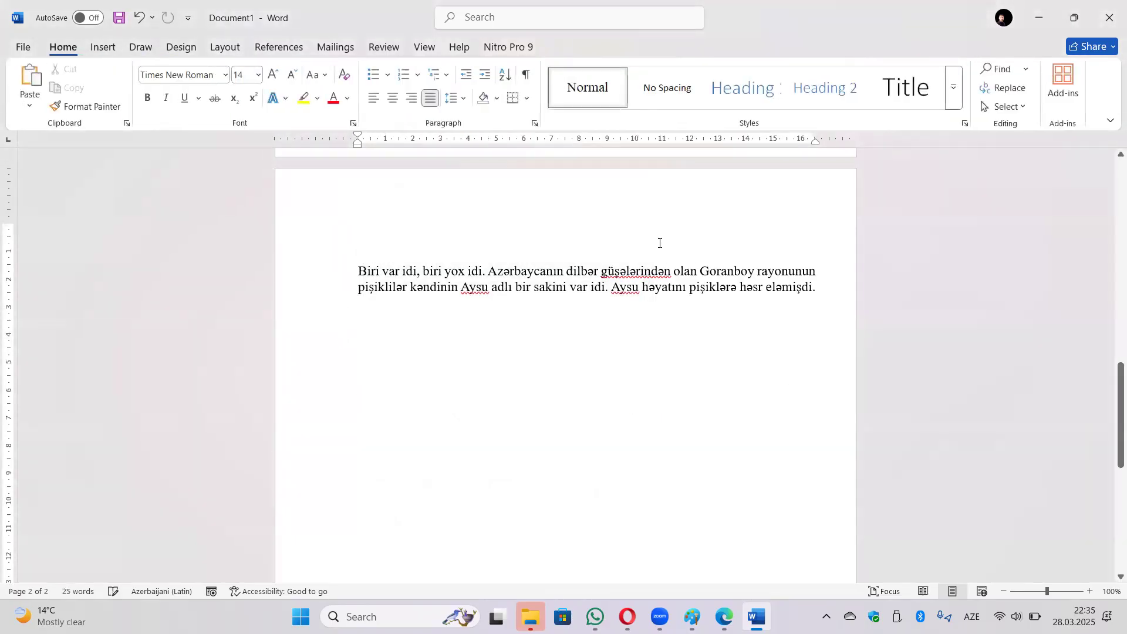
pyautogui.hotkey('ctrl', 'z')
pyautogui.click(520, 299)
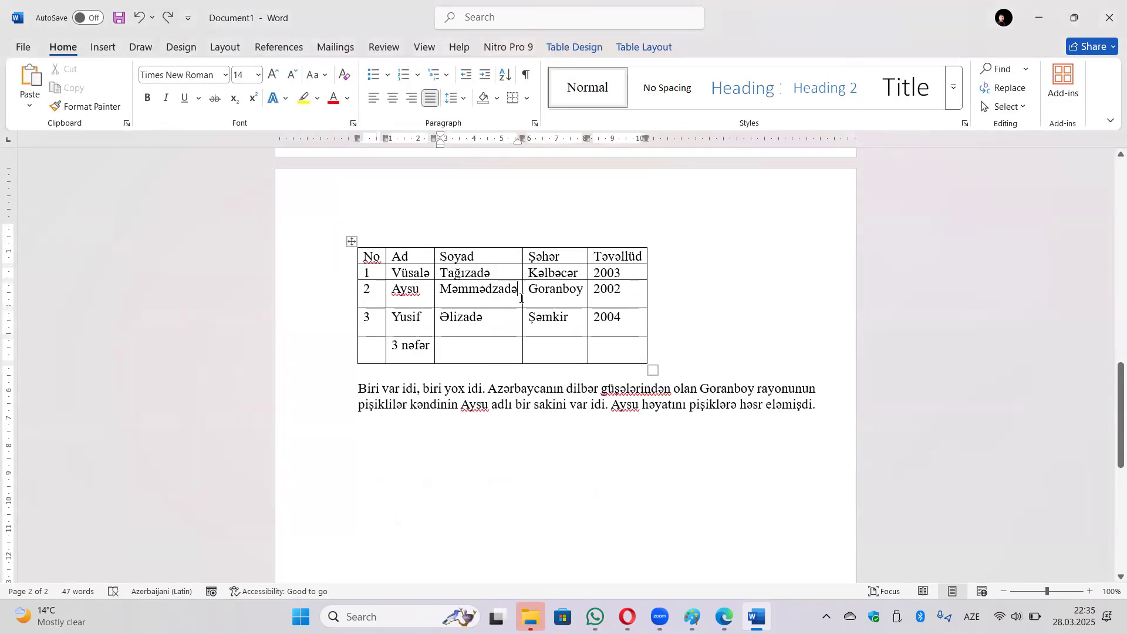
pyautogui.click(644, 47)
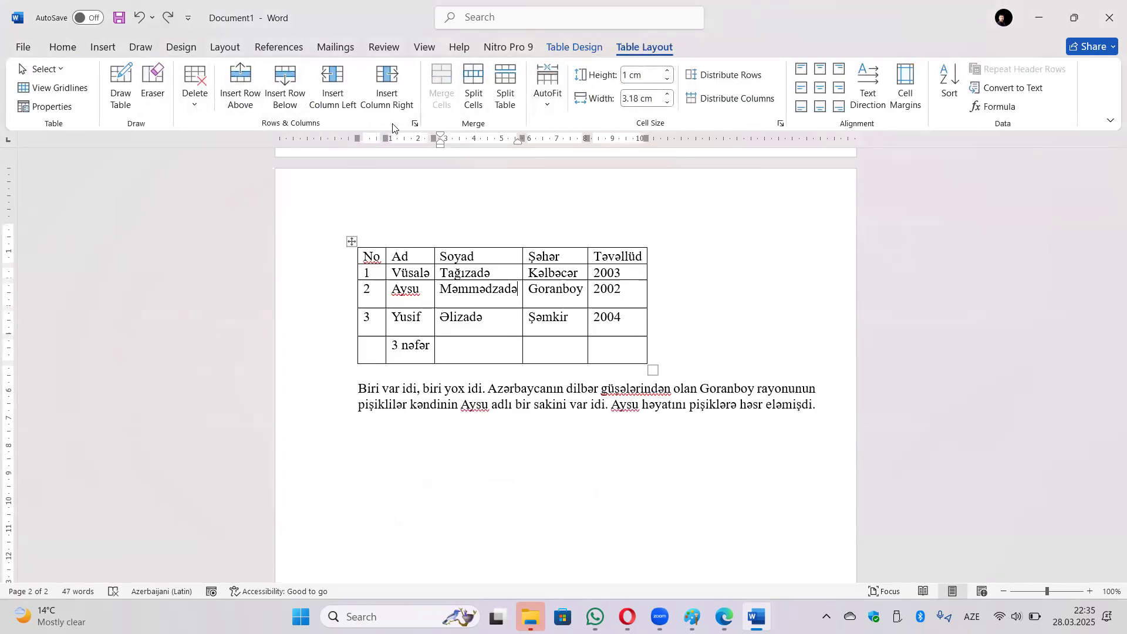
pyautogui.click(194, 103)
pyautogui.click(194, 108)
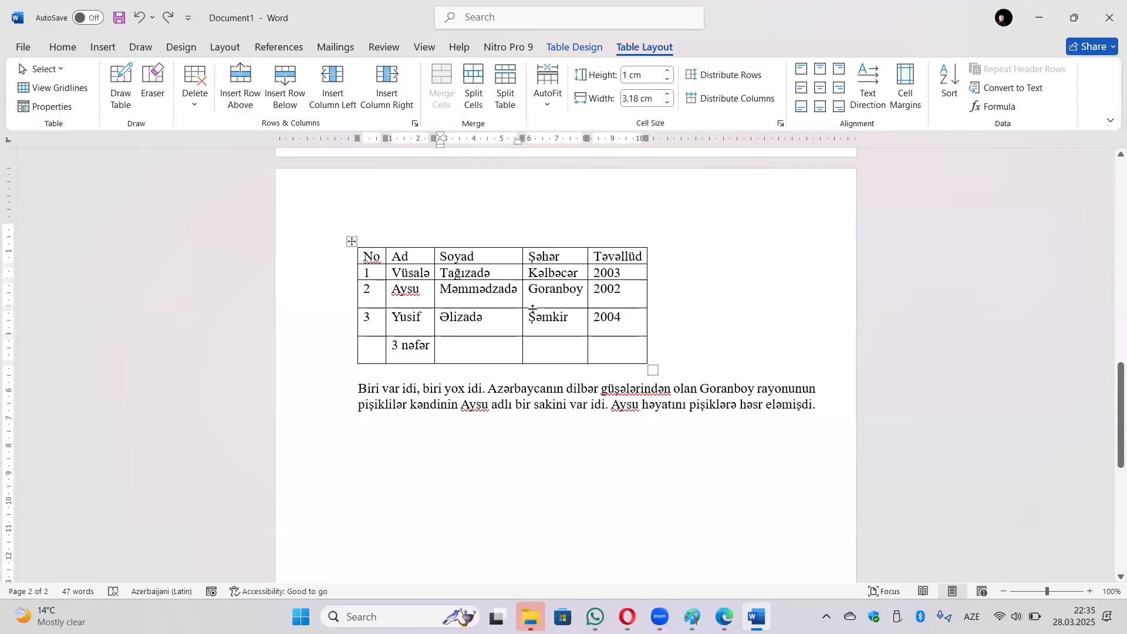
pyautogui.click(237, 99)
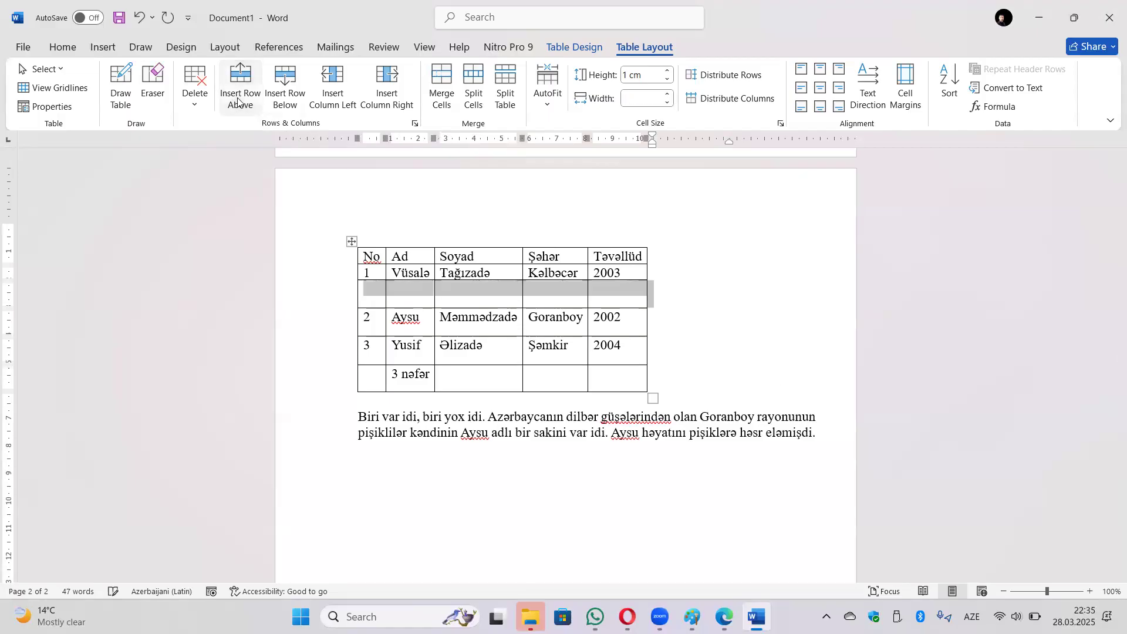
pyautogui.click(287, 106)
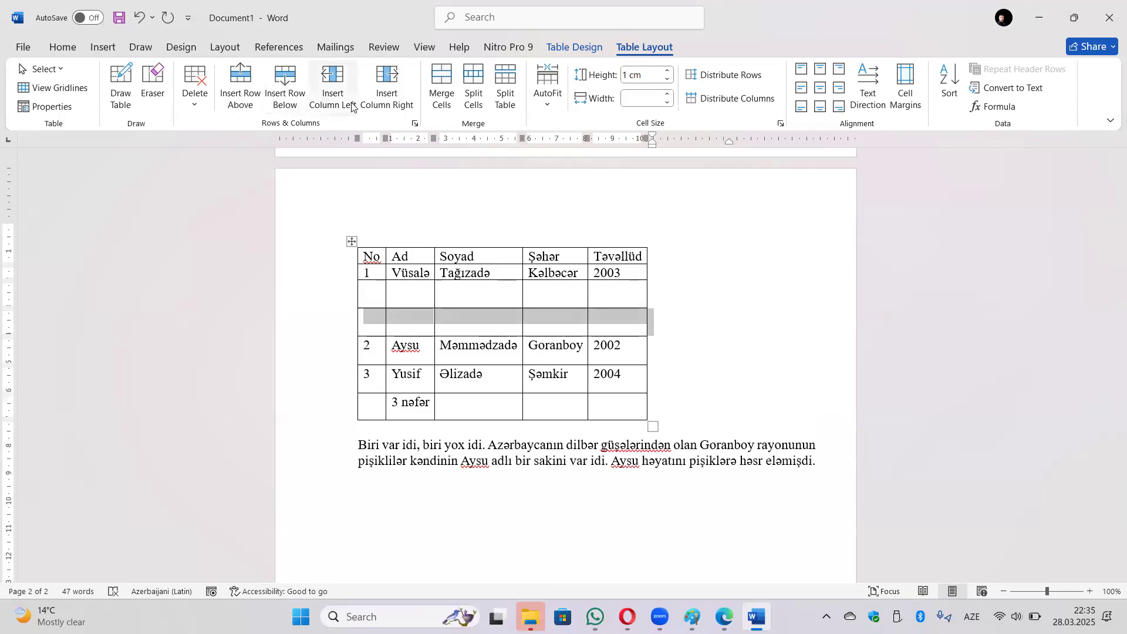
pyautogui.click(475, 325)
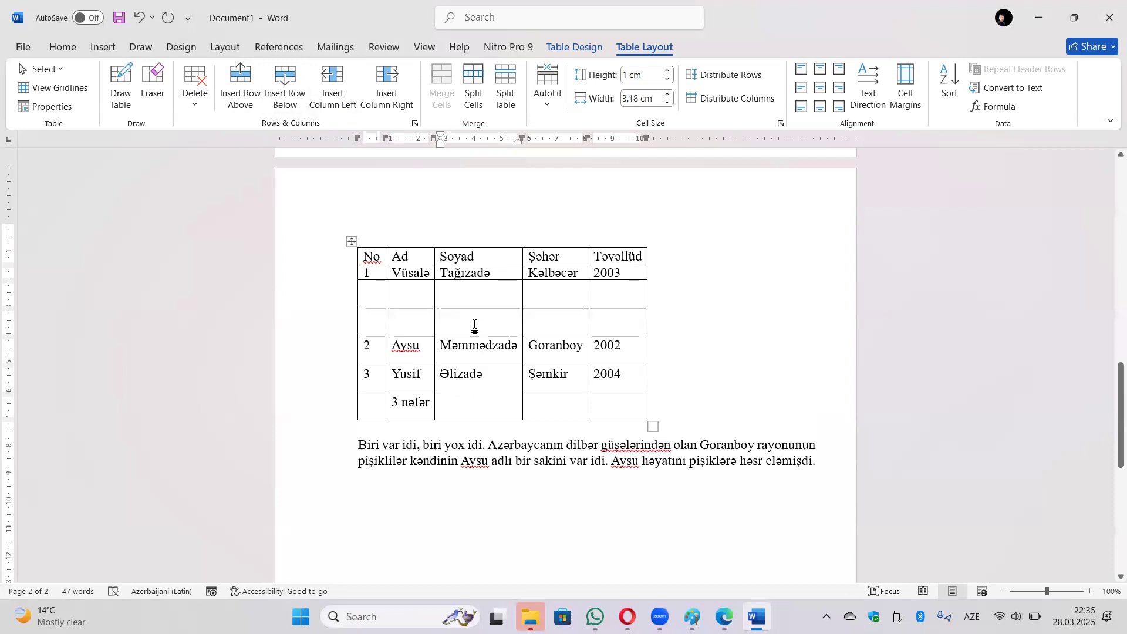
pyautogui.click(464, 375)
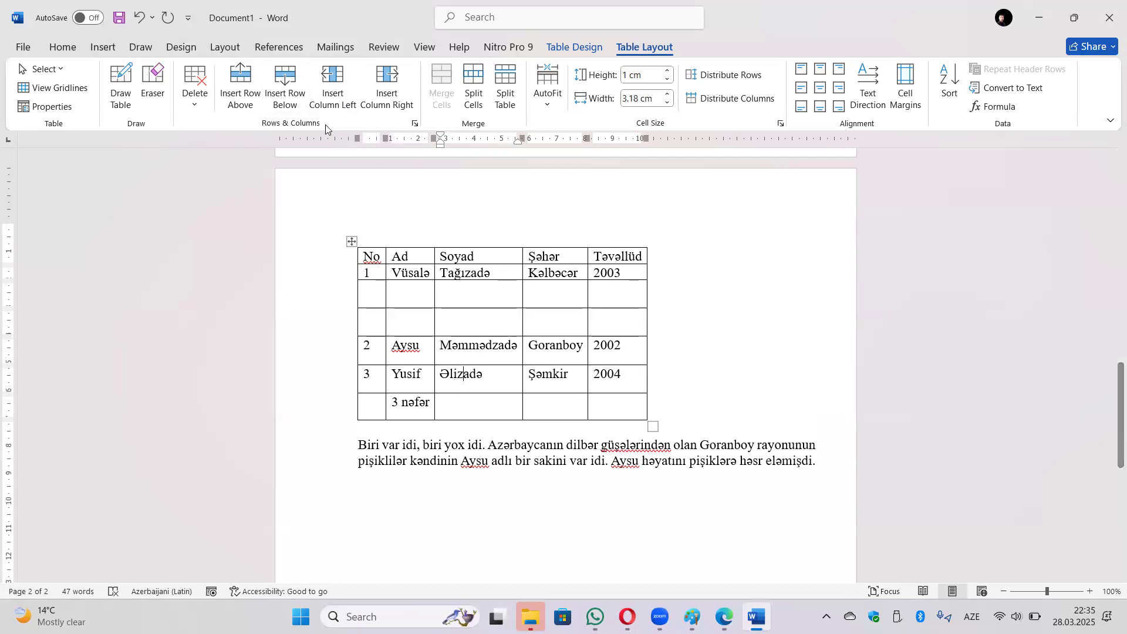
pyautogui.click(343, 88)
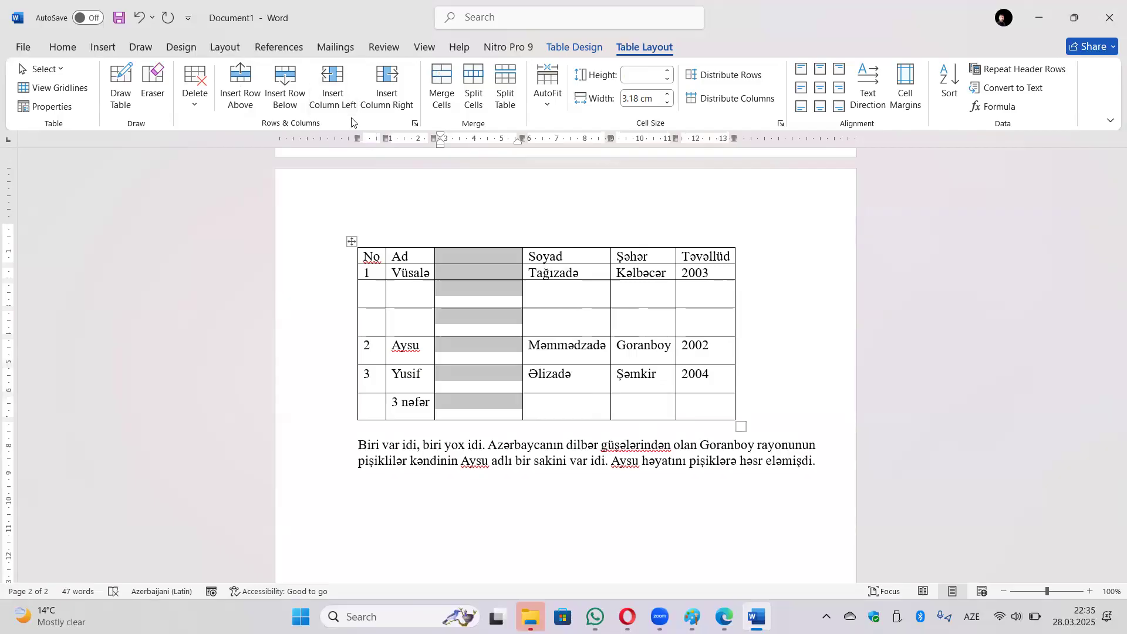
pyautogui.click(648, 355)
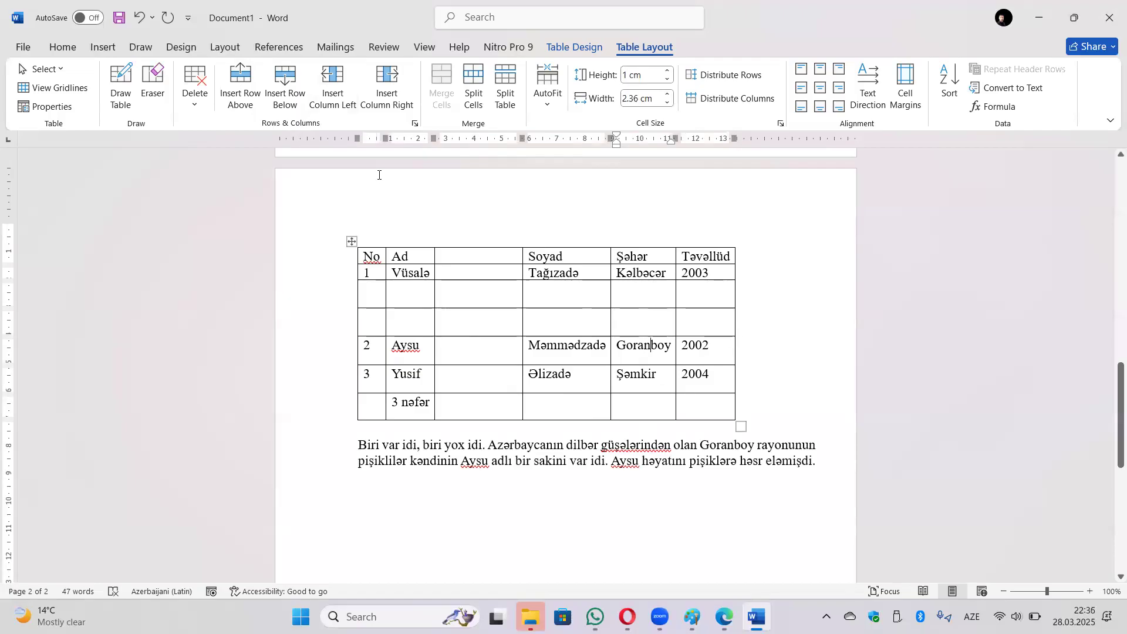
pyautogui.click(388, 108)
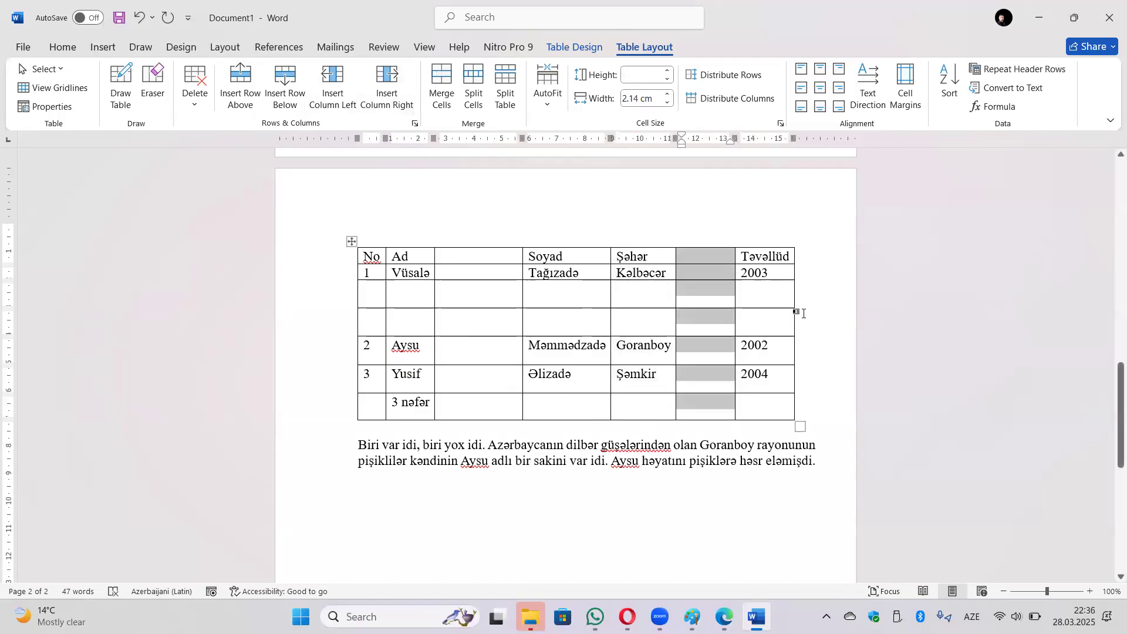
pyautogui.hotkey('ctrl', 'z')
pyautogui.hotkey('ctrl', 'z')
pyautogui.hotkey('ctrl', 'z')
pyautogui.hotkey('ctrl', 'z')
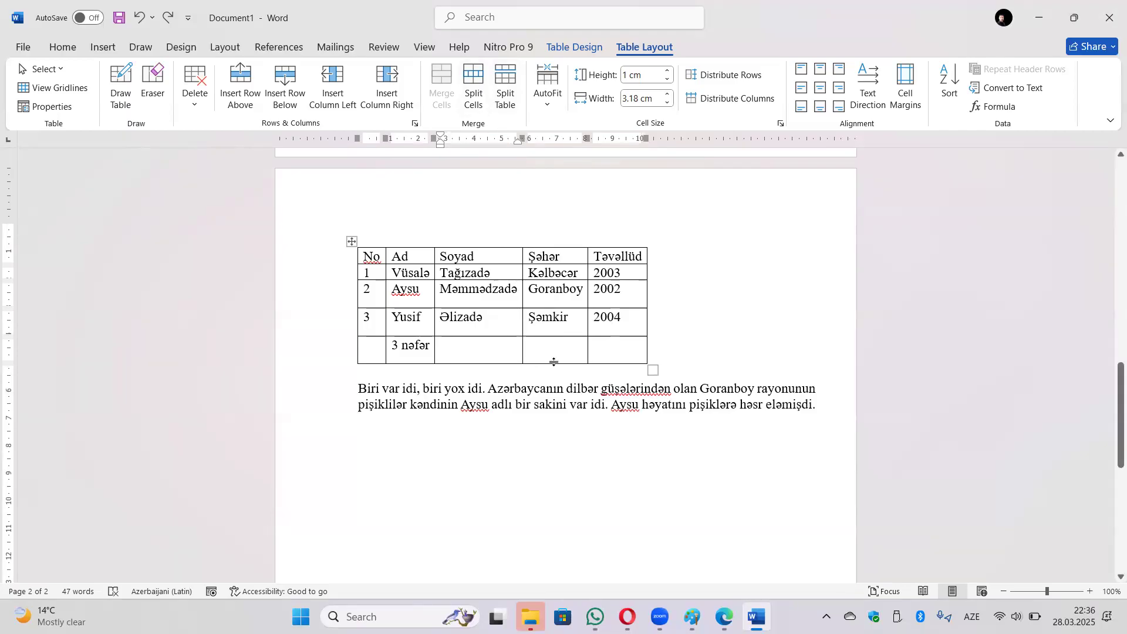
# Split the last row's Təvəllüd cell into 2 columns and 2 rows.
pyautogui.click(601, 352)
pyautogui.click(473, 82)
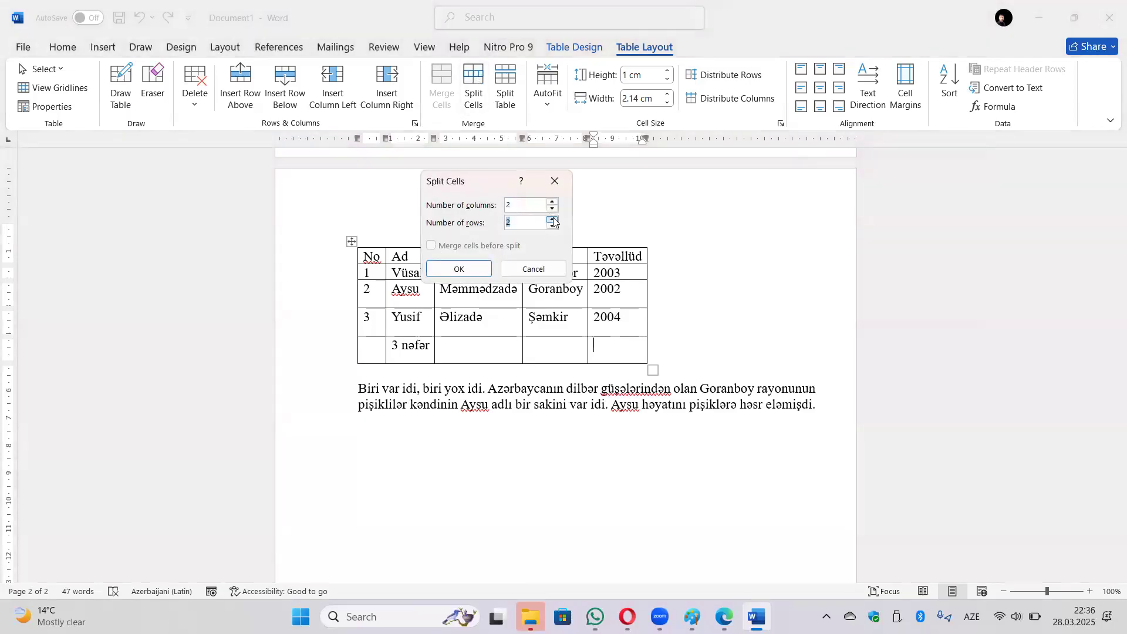
pyautogui.click(458, 269)
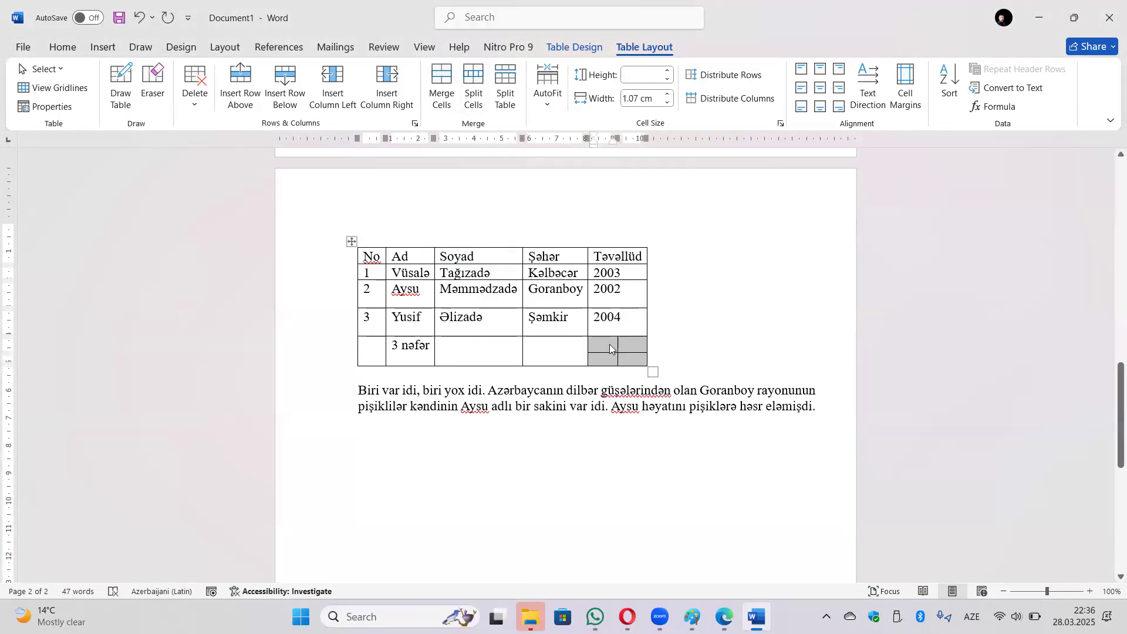
# Merge the last row's Soyad and Şəhər cells into one cell.
pyautogui.moveTo(555, 347); pyautogui.dragTo(508, 358)
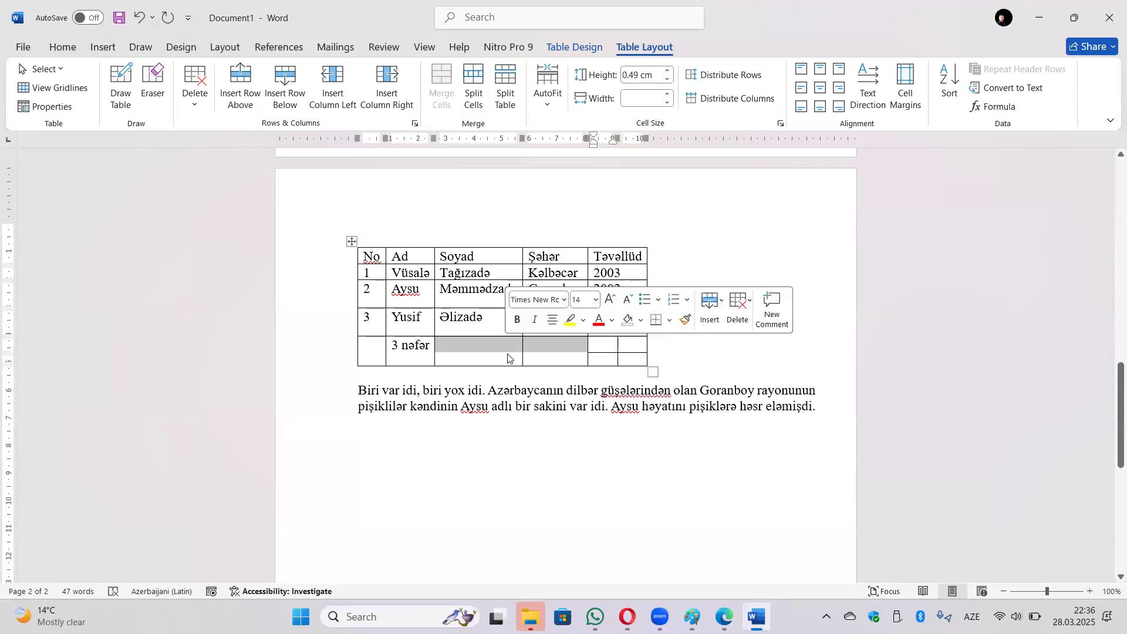
pyautogui.click(442, 85)
pyautogui.click(547, 356)
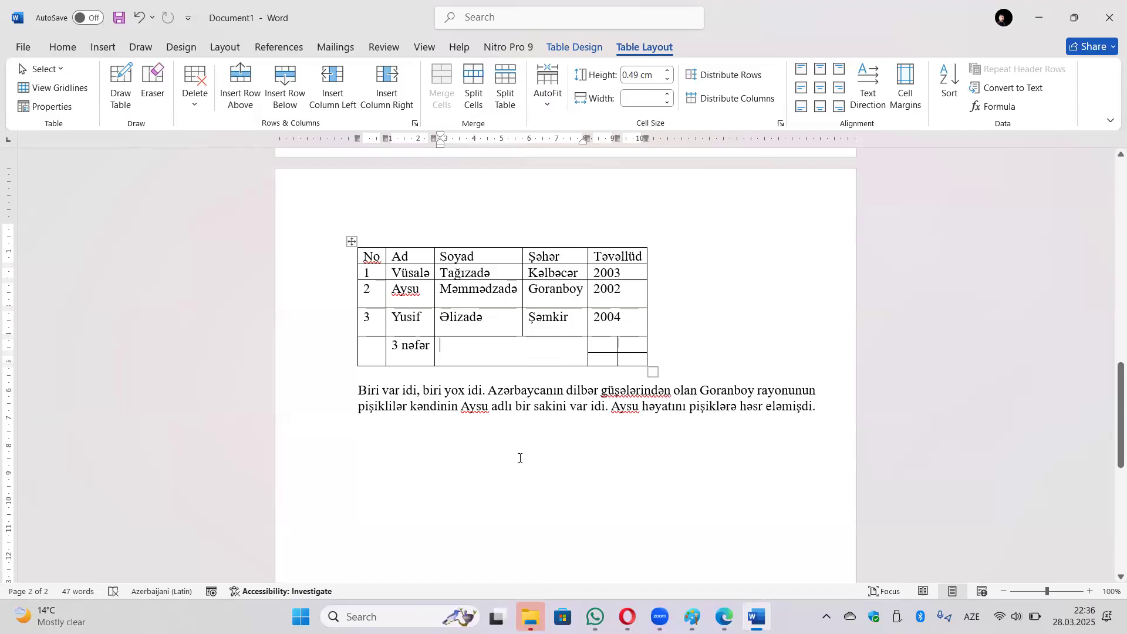
pyautogui.click(508, 327)
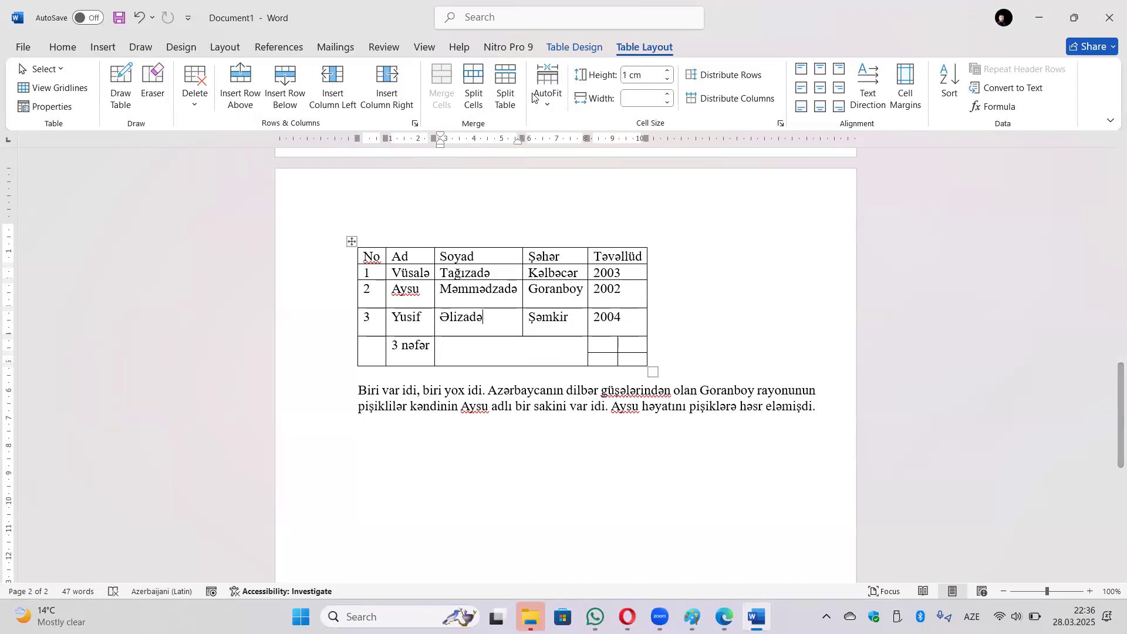
# Undo an accidental table split above the Yusif row.
pyautogui.click(547, 88)
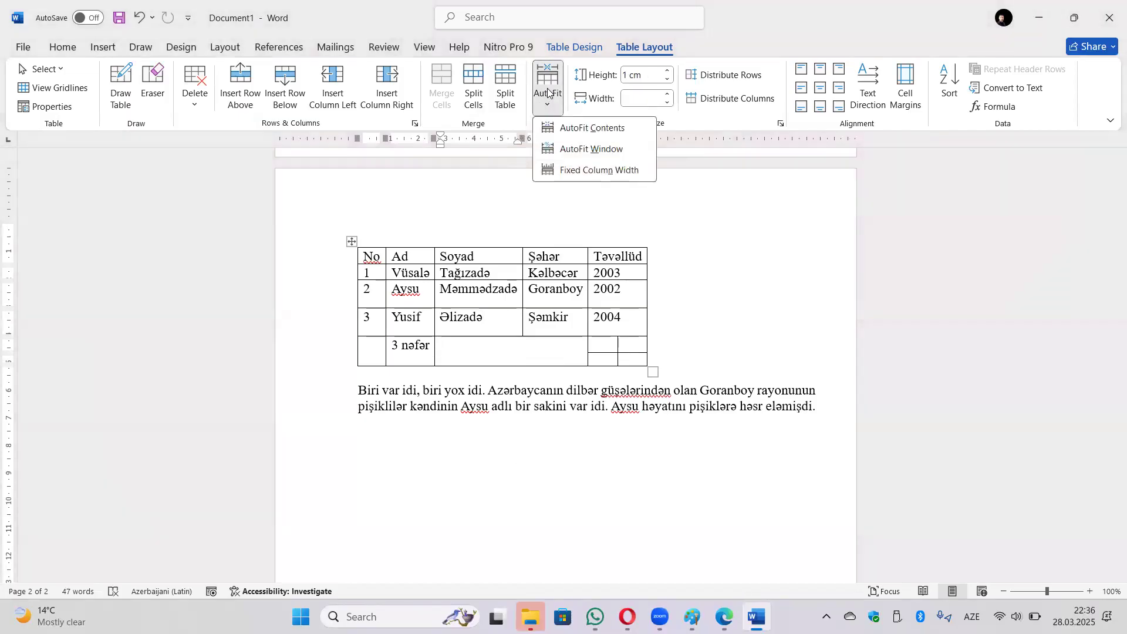
pyautogui.click(505, 87)
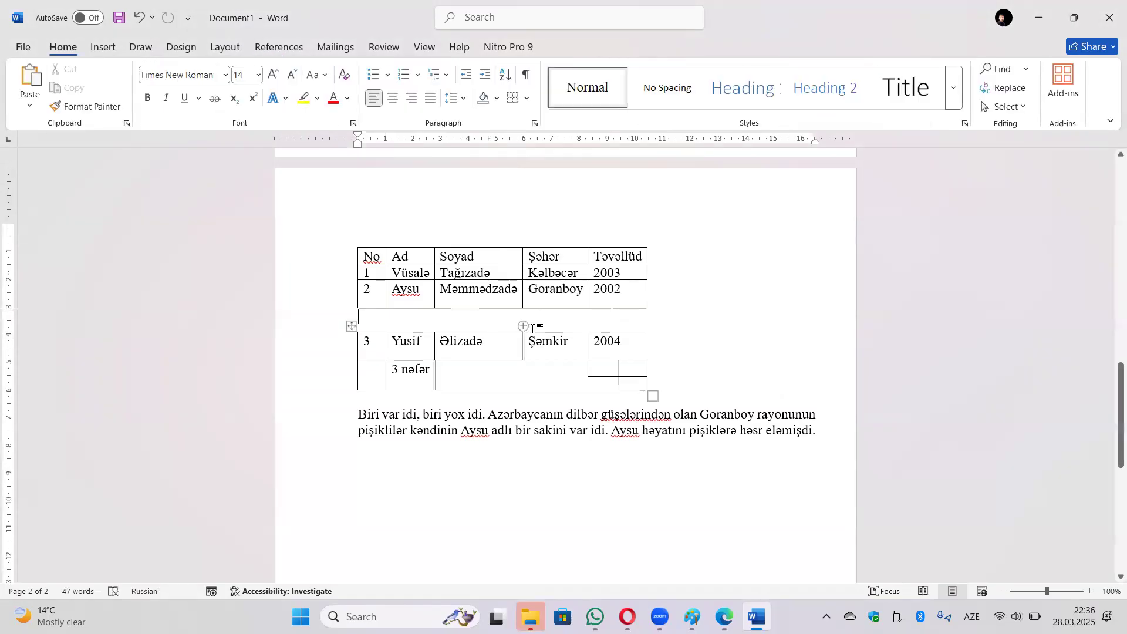
pyautogui.hotkey('ctrl', 'z')
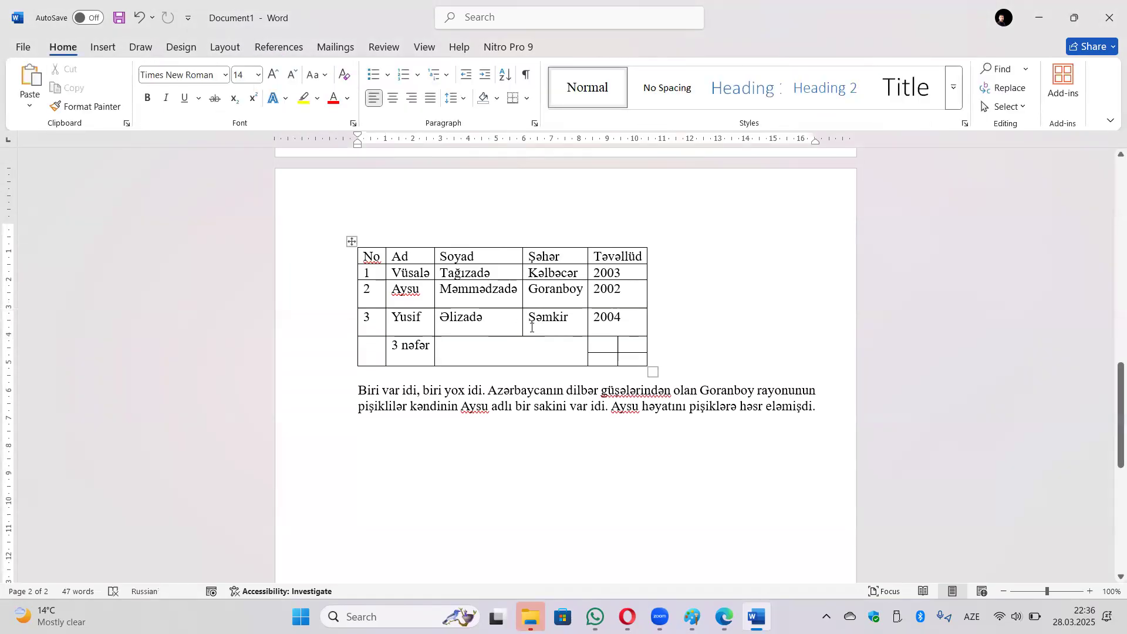
pyautogui.click(571, 324)
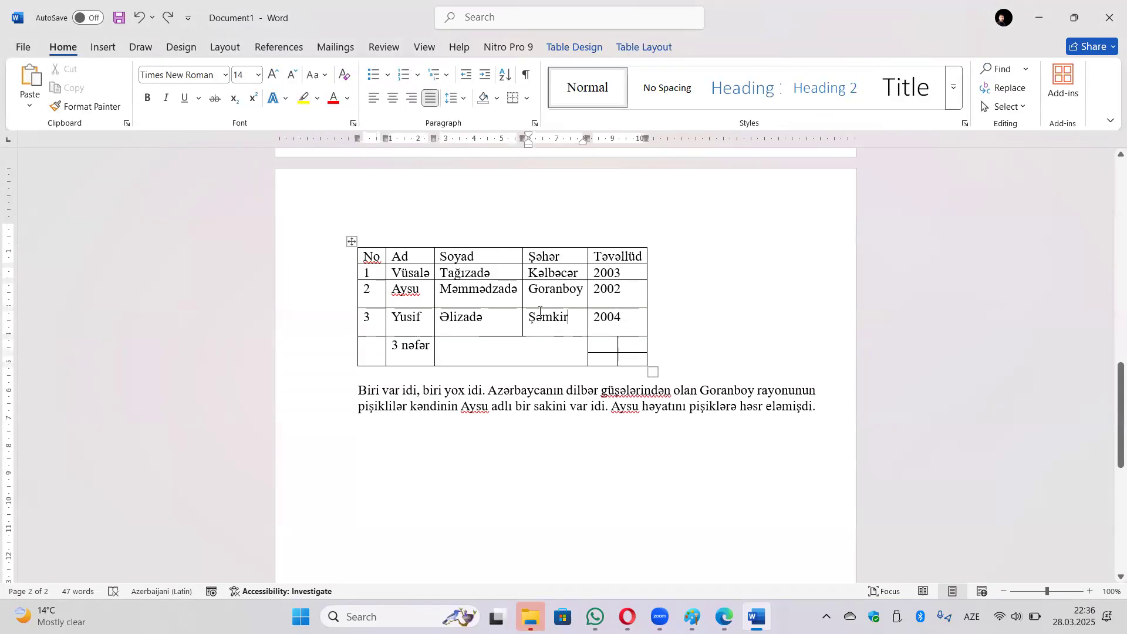
# Try AutoFit Contents, then AutoFit Window, on the student table.
pyautogui.click(105, 51)
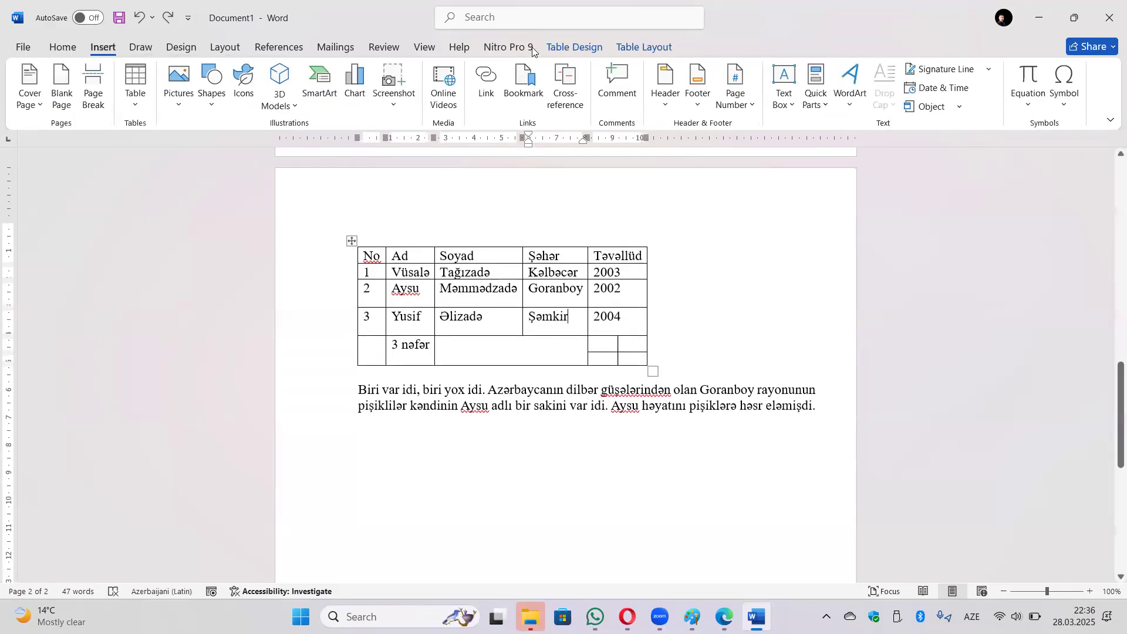
pyautogui.click(627, 51)
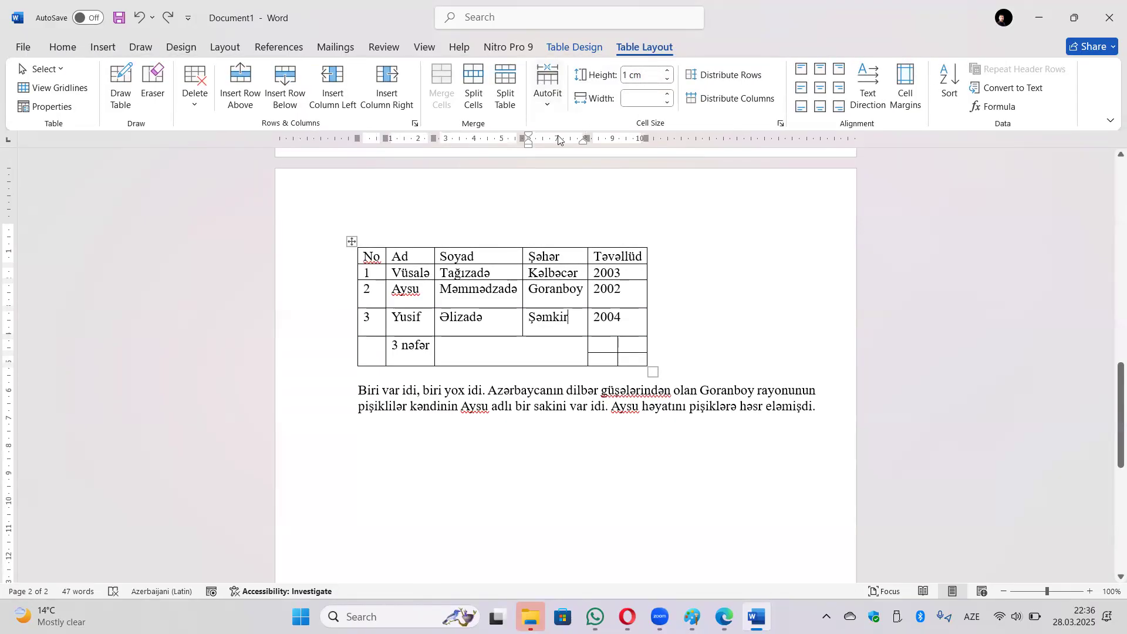
pyautogui.click(549, 106)
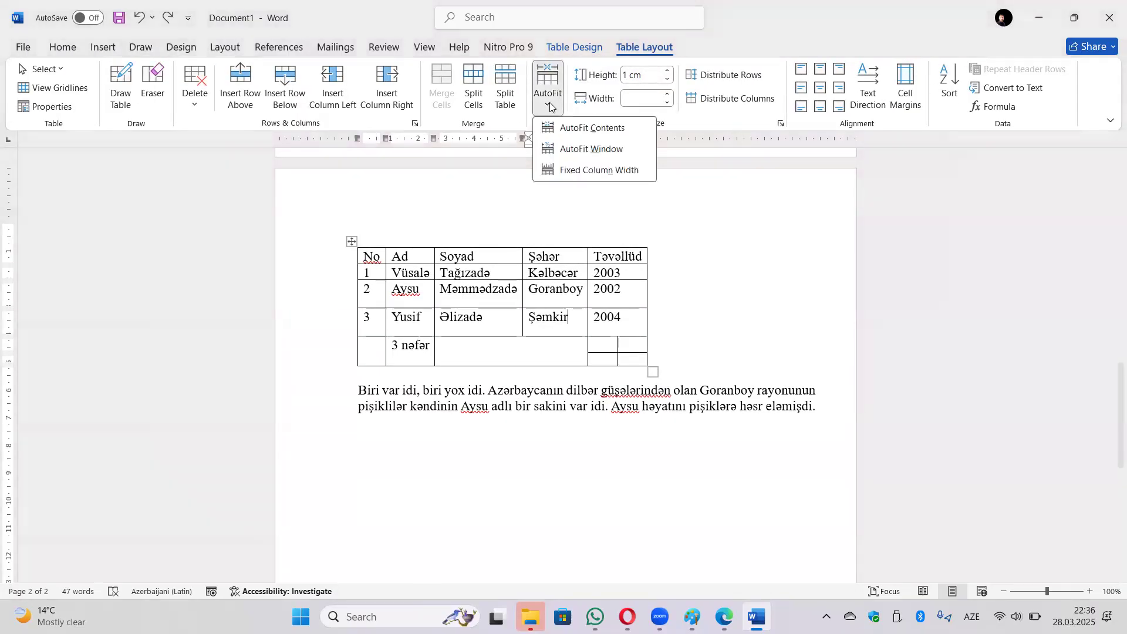
pyautogui.click(562, 134)
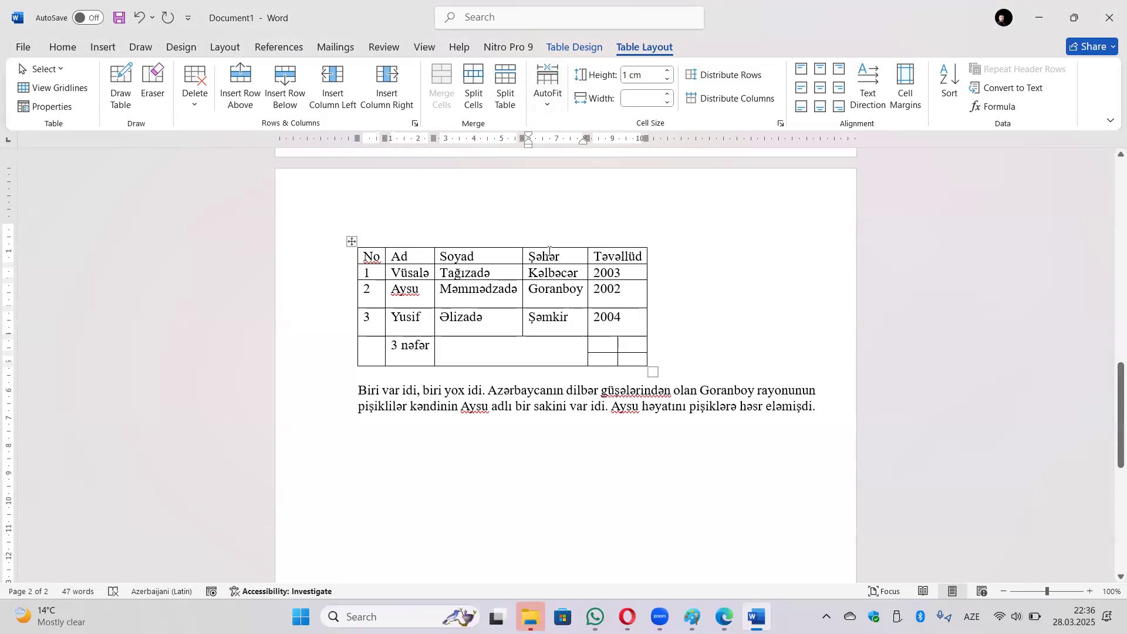
pyautogui.click(548, 97)
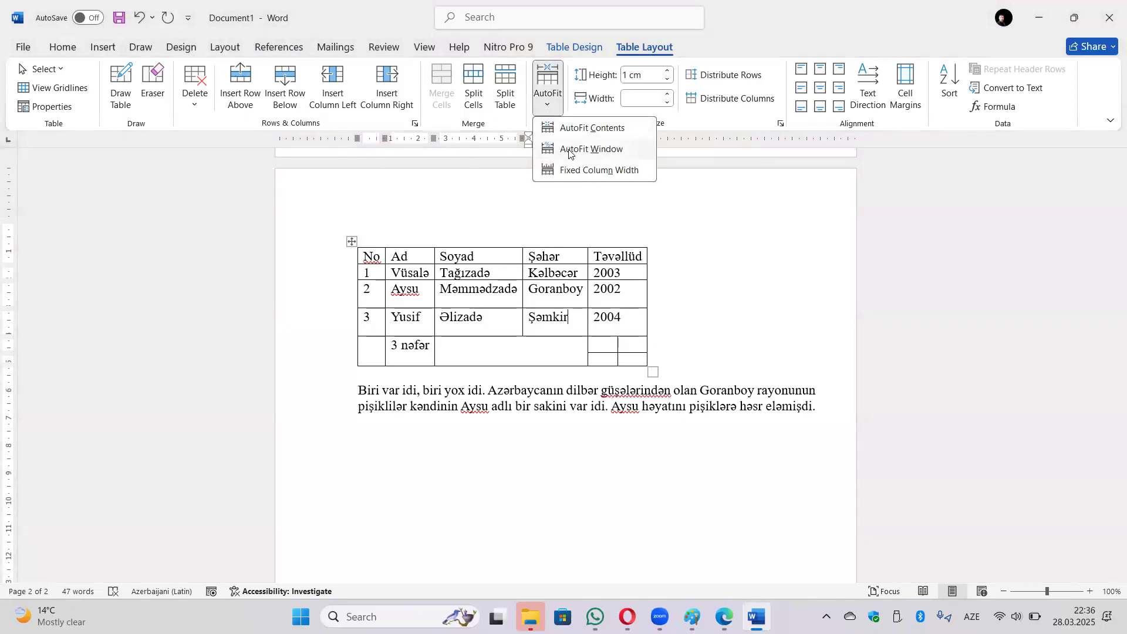
pyautogui.click(569, 150)
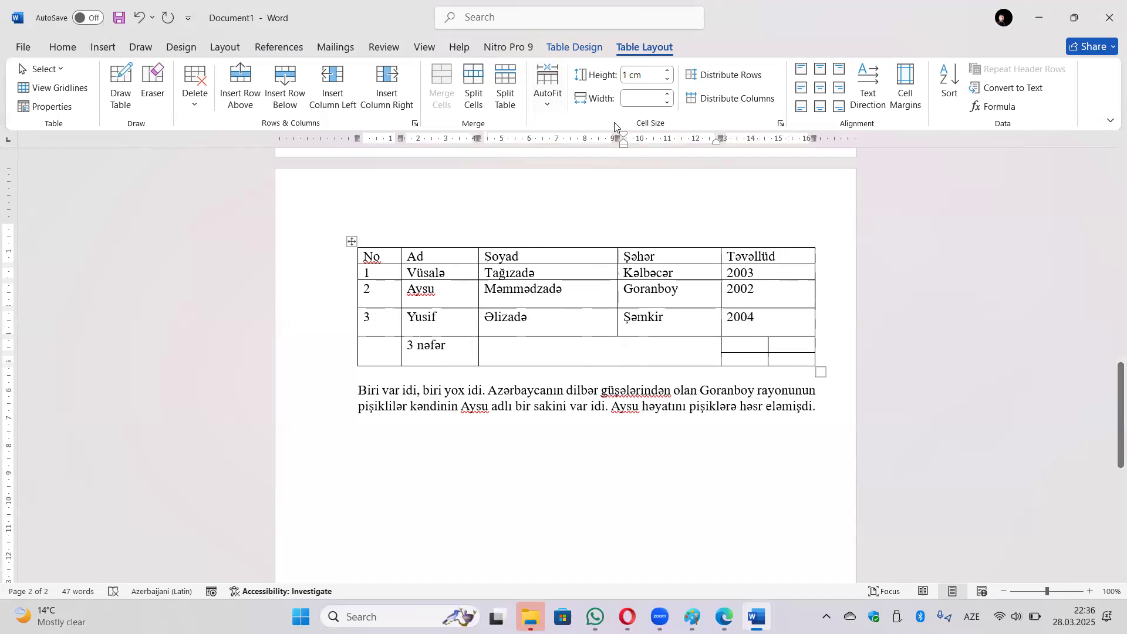
# Set the student table's AutoFit to Fixed Column Width.
pyautogui.click(548, 88)
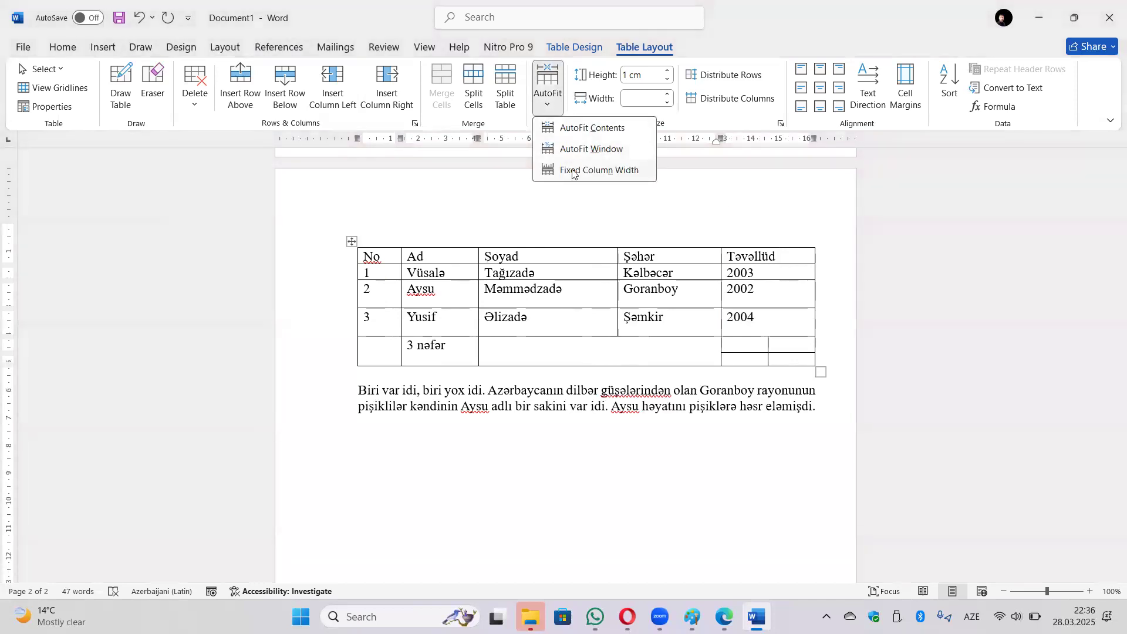
pyautogui.click(520, 251)
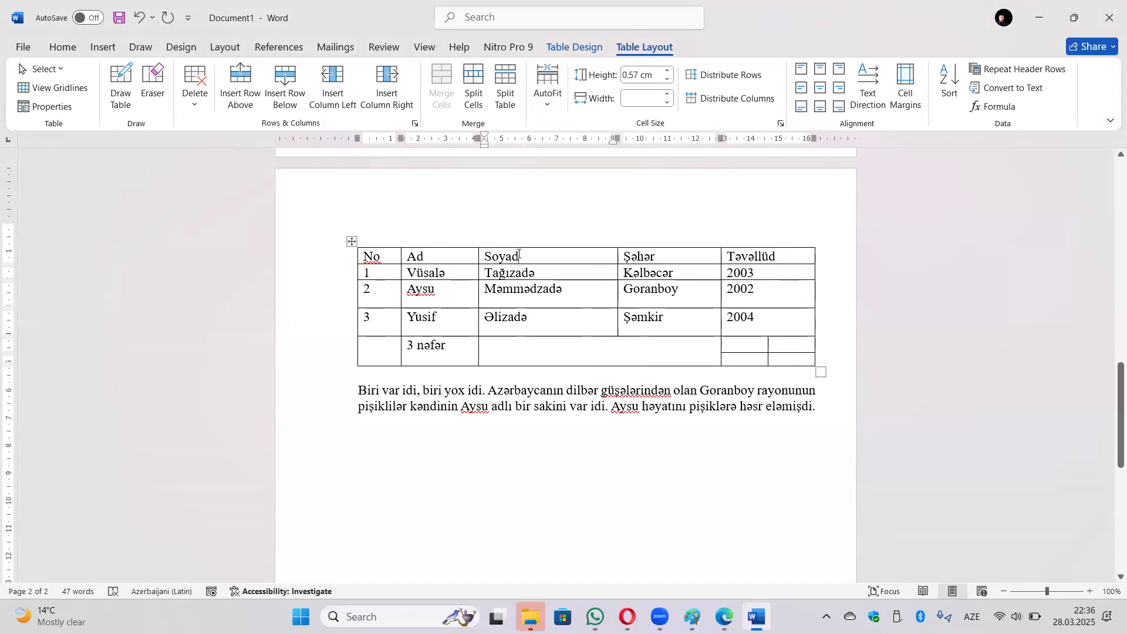
pyautogui.click(548, 100)
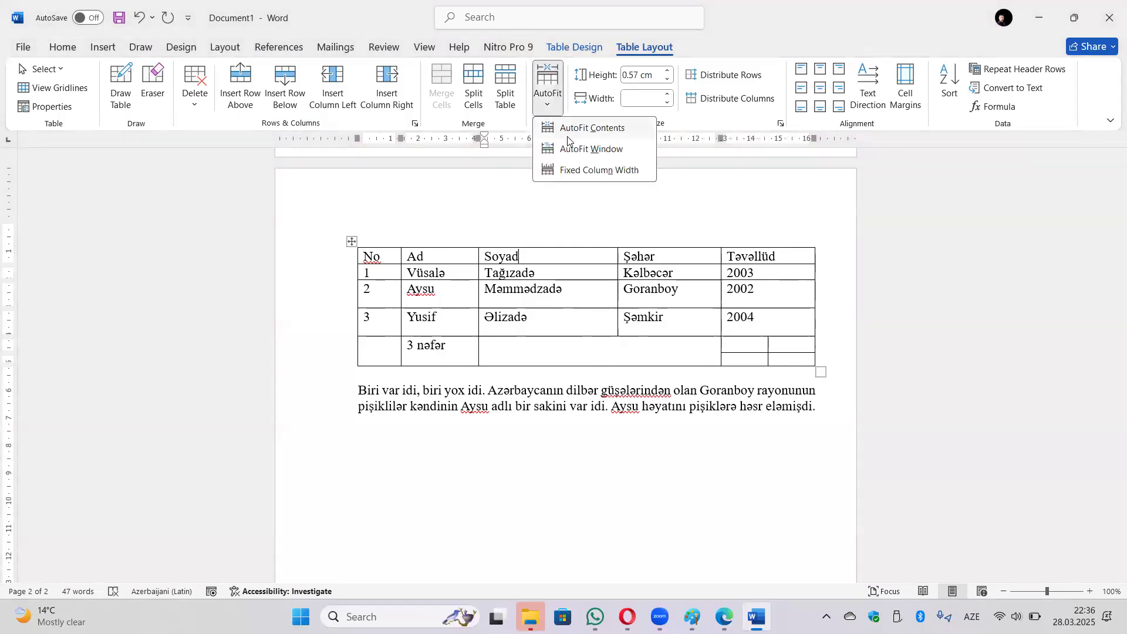
pyautogui.click(576, 170)
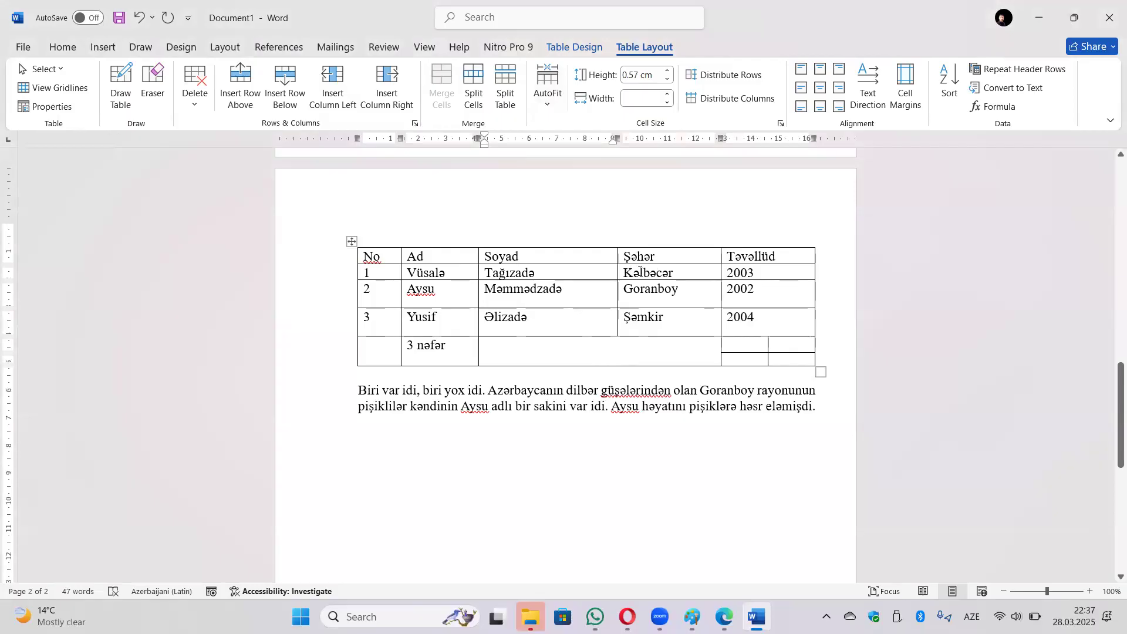
pyautogui.click(569, 272)
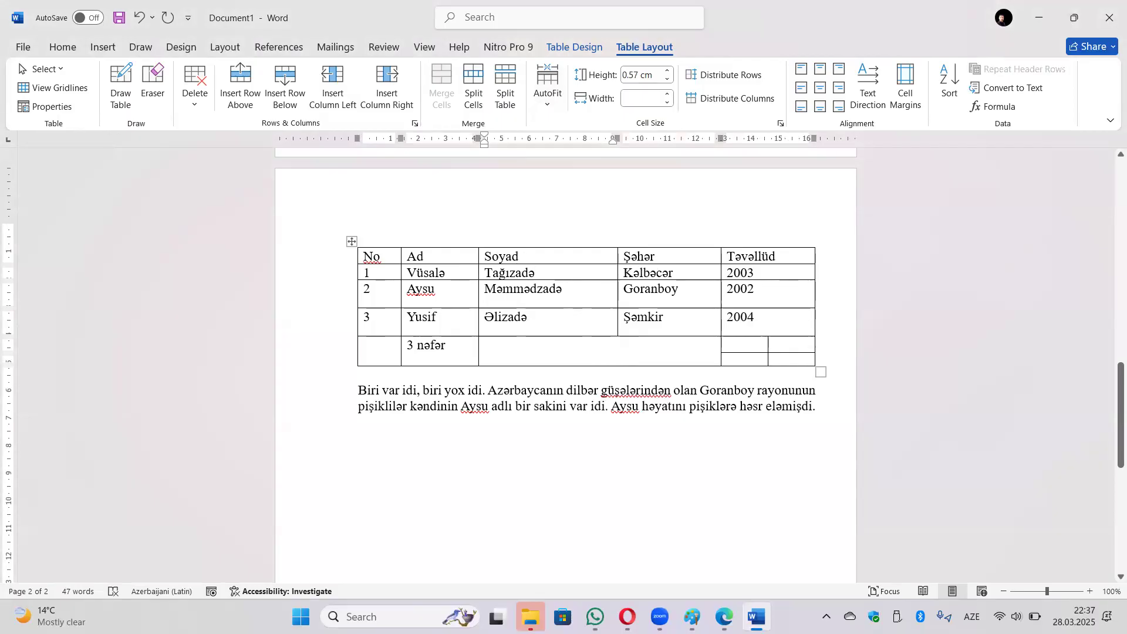
pyautogui.write('gfvthgt tthhthhvhthhthththhhhhhvhhhhthhh')
pyautogui.moveTo(571, 306); pyautogui.dragTo(480, 286)
pyautogui.press('BackSpace')
pyautogui.press('BackSpace')
pyautogui.press('BackSpace')
pyautogui.press('BackSpace')
pyautogui.press('BackSpace')
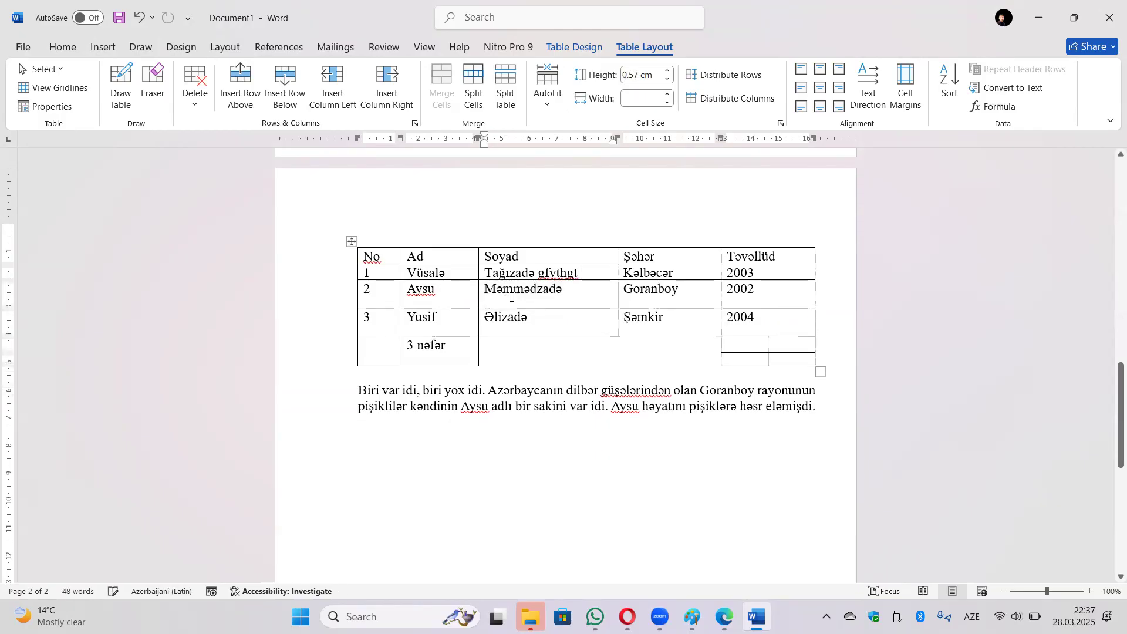
pyautogui.press('BackSpace')
pyautogui.press('BackSpace')
pyautogui.press('BackSpace')
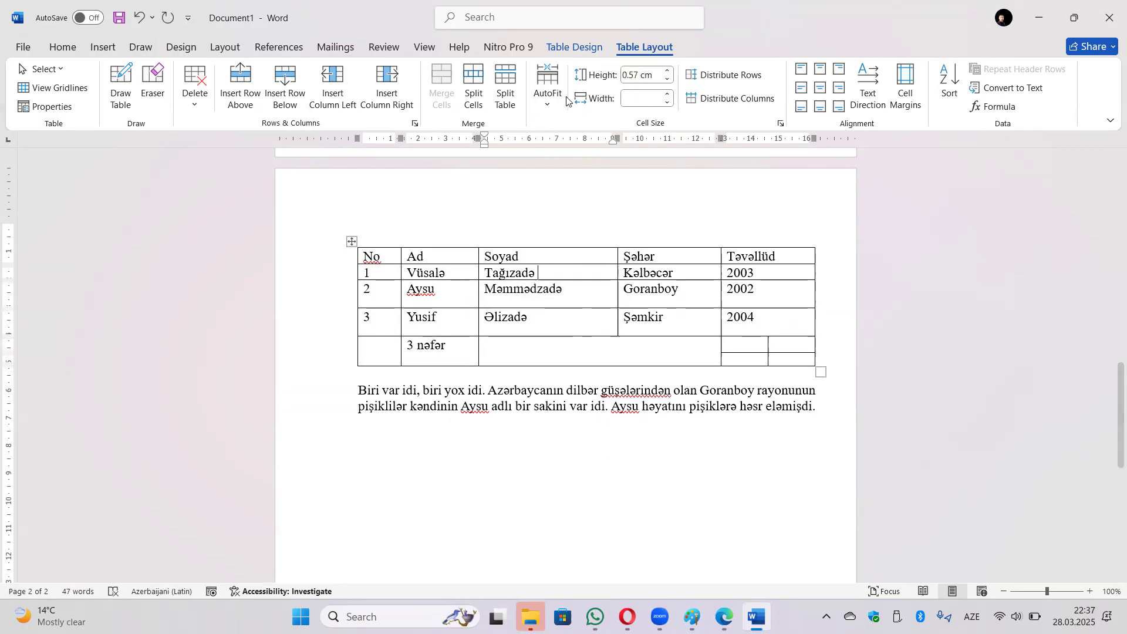
# Apply Fixed Column Width and type more long test text into the cell.
pyautogui.click(547, 88)
pyautogui.click(584, 172)
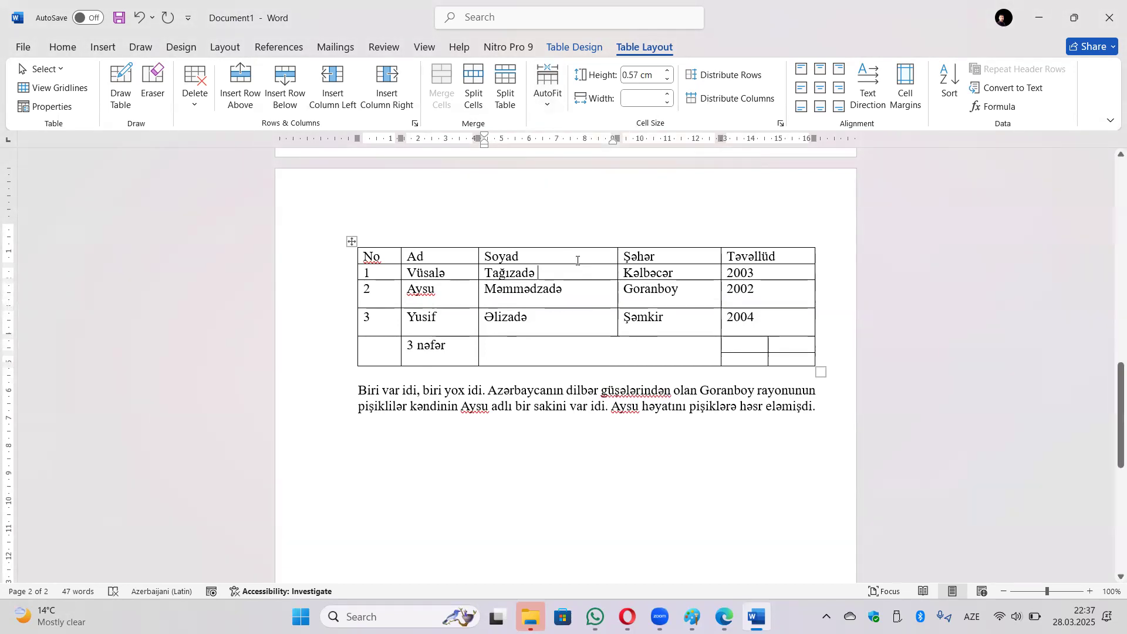
pyautogui.write('hvyjhbyjyj')
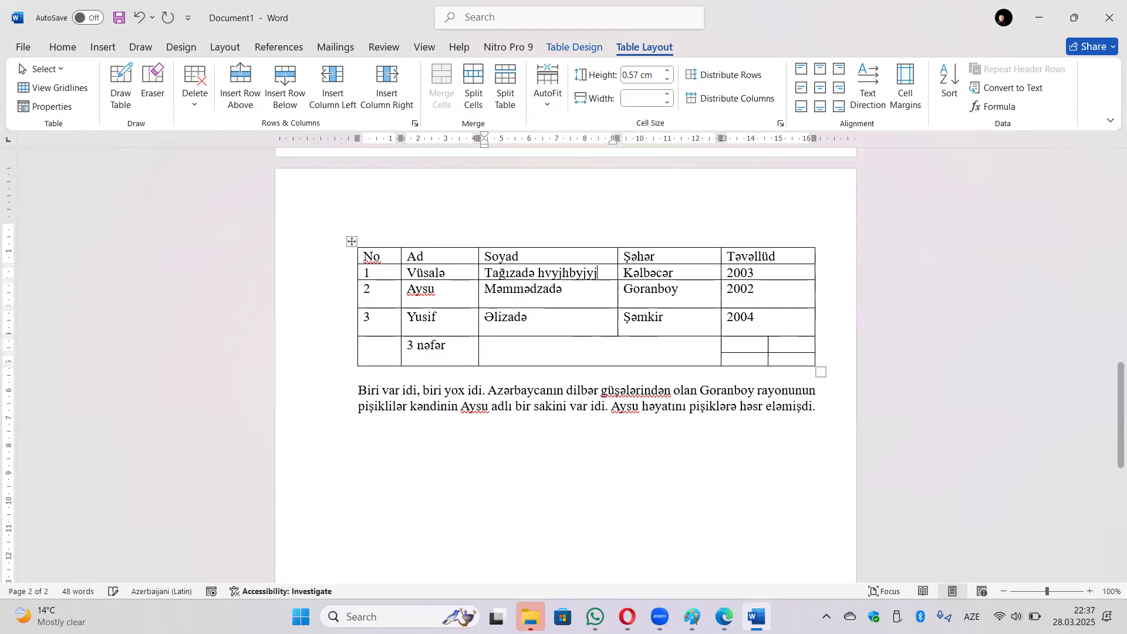
pyautogui.write('byjybjjujjjjj')
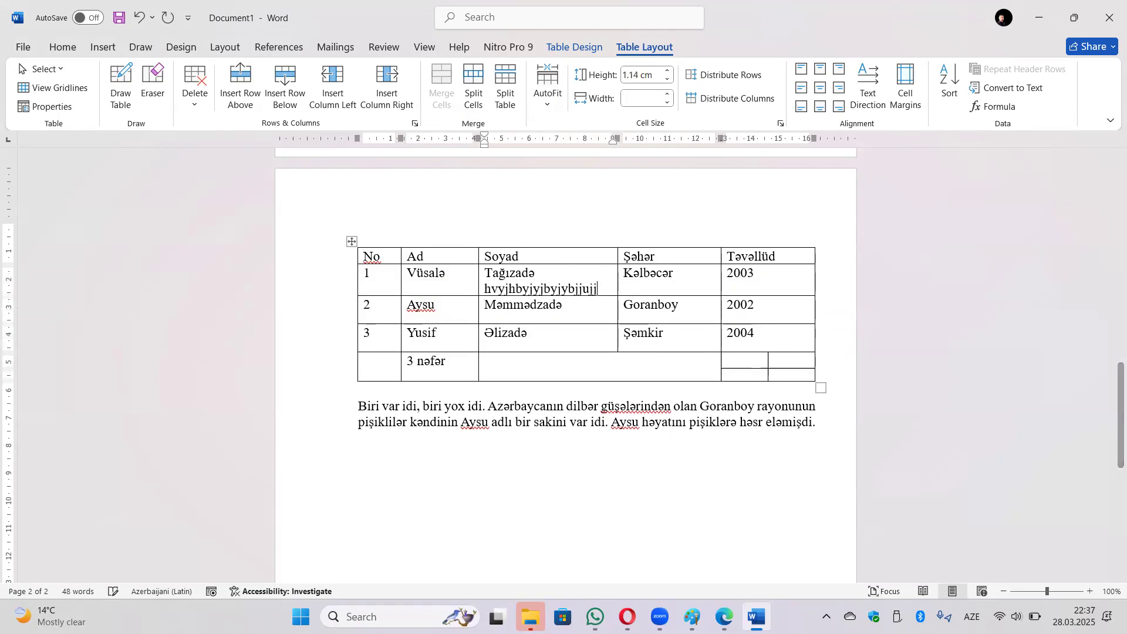
pyautogui.write('jjjbj')
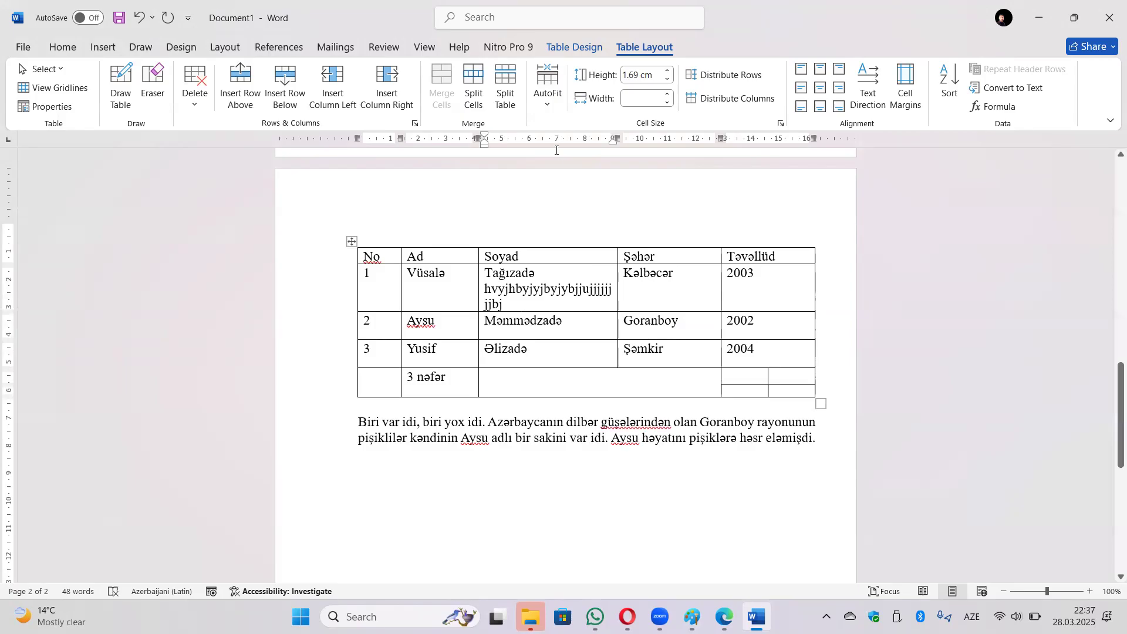
pyautogui.click(550, 105)
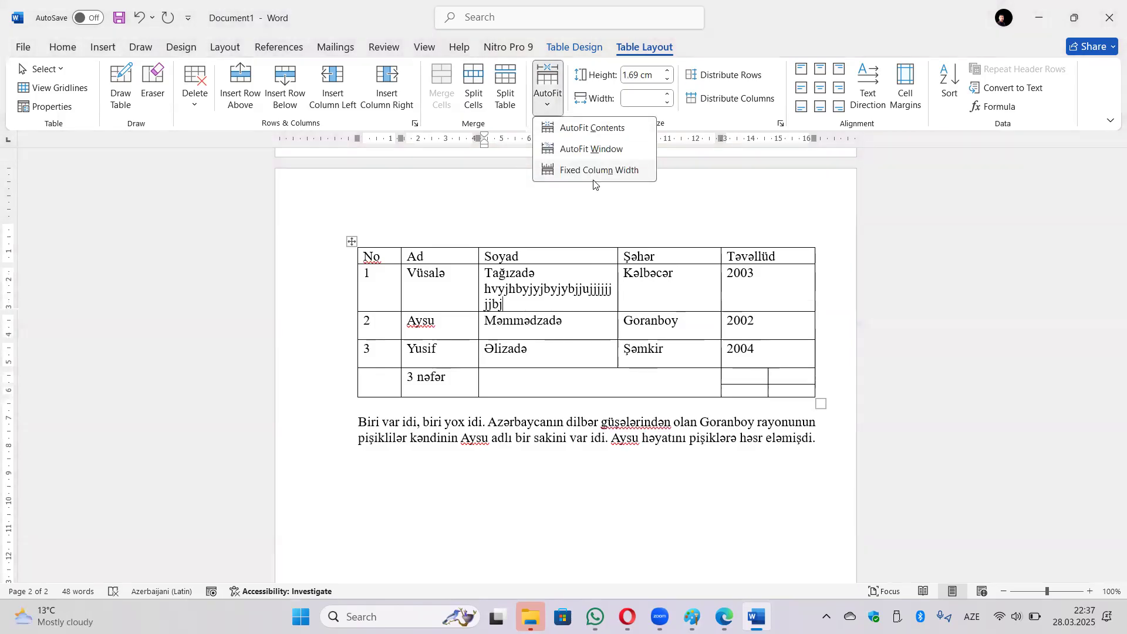
pyautogui.click(526, 295)
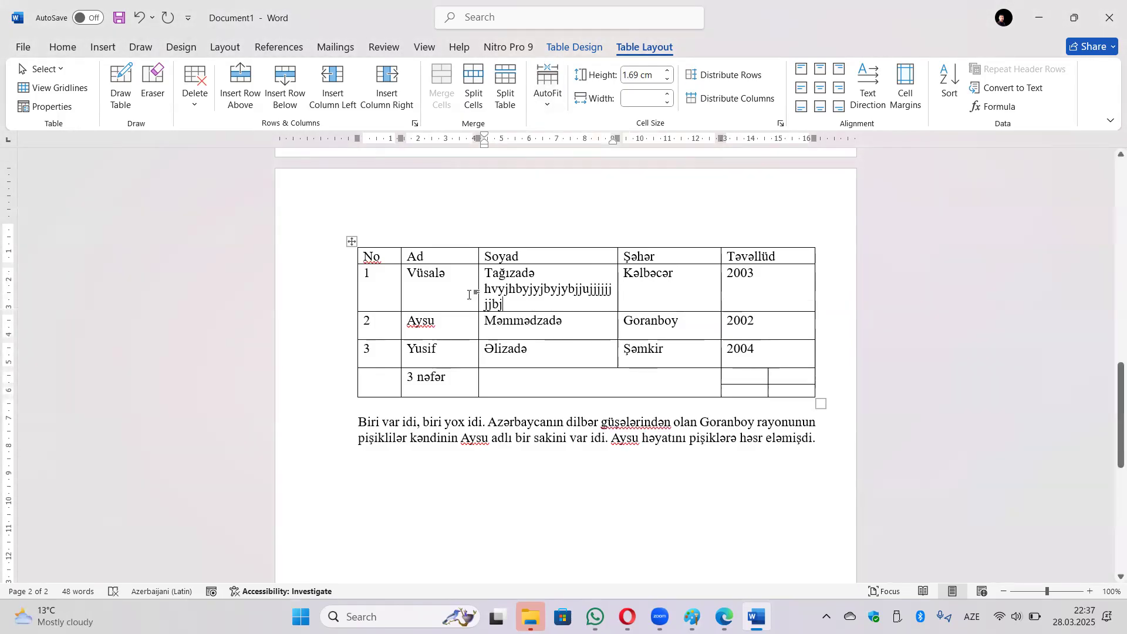
# Select the whole table and switch its AutoFit from Fixed Column Width to AutoFit Contents.
pyautogui.click(351, 241)
pyautogui.click(548, 97)
pyautogui.click(586, 170)
pyautogui.click(547, 91)
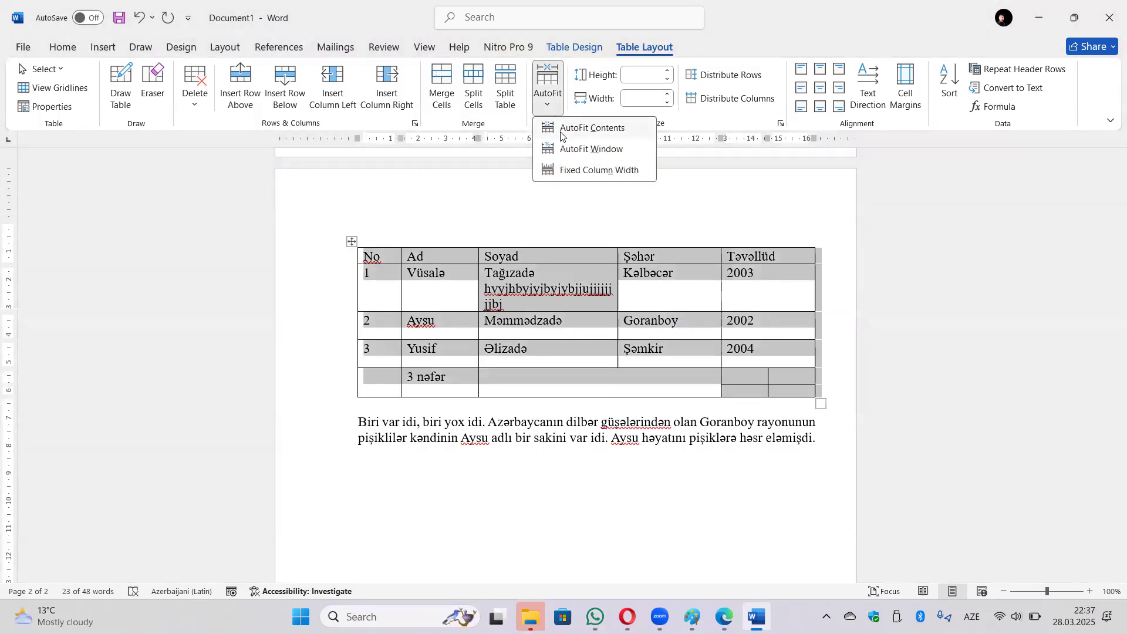
pyautogui.click(559, 149)
pyautogui.click(547, 88)
pyautogui.click(573, 128)
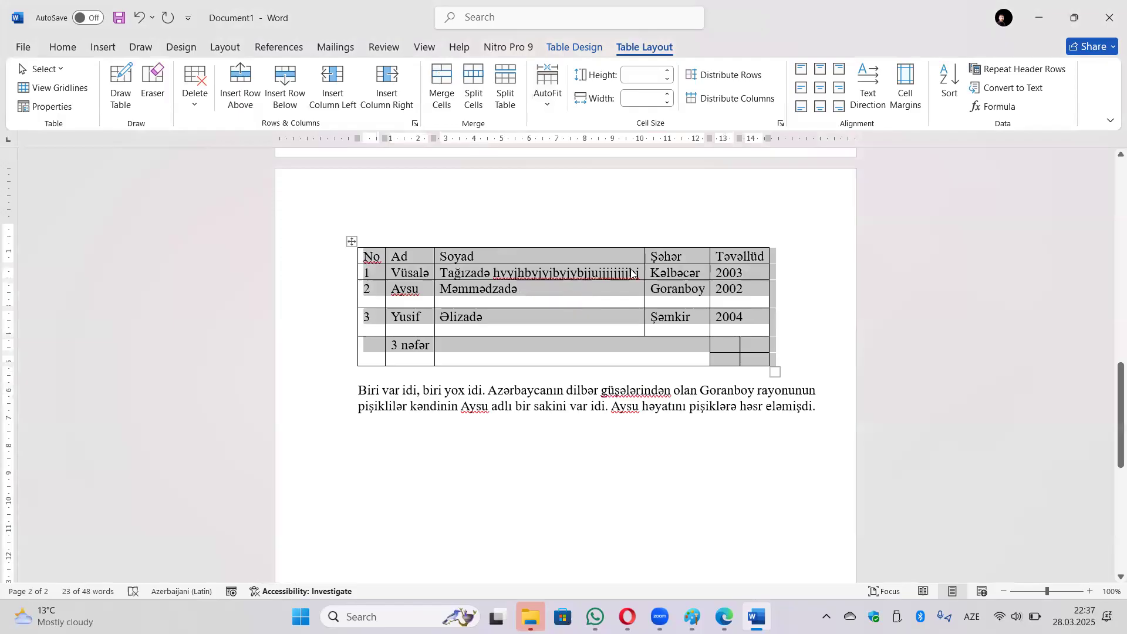
pyautogui.click(632, 273)
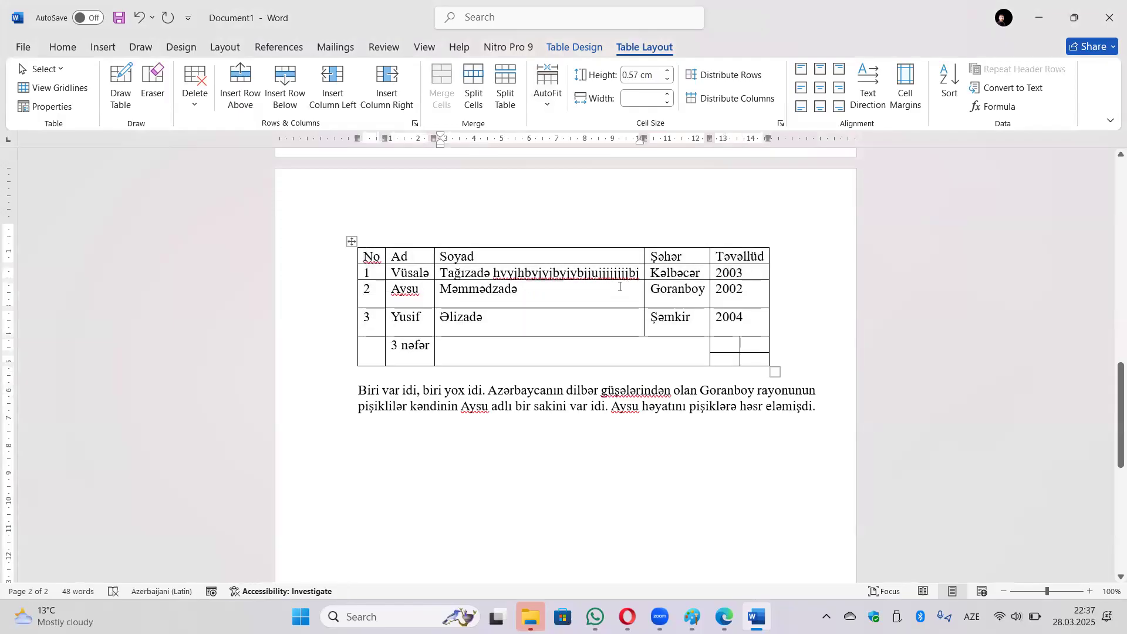
pyautogui.write('hbjjjjjj')
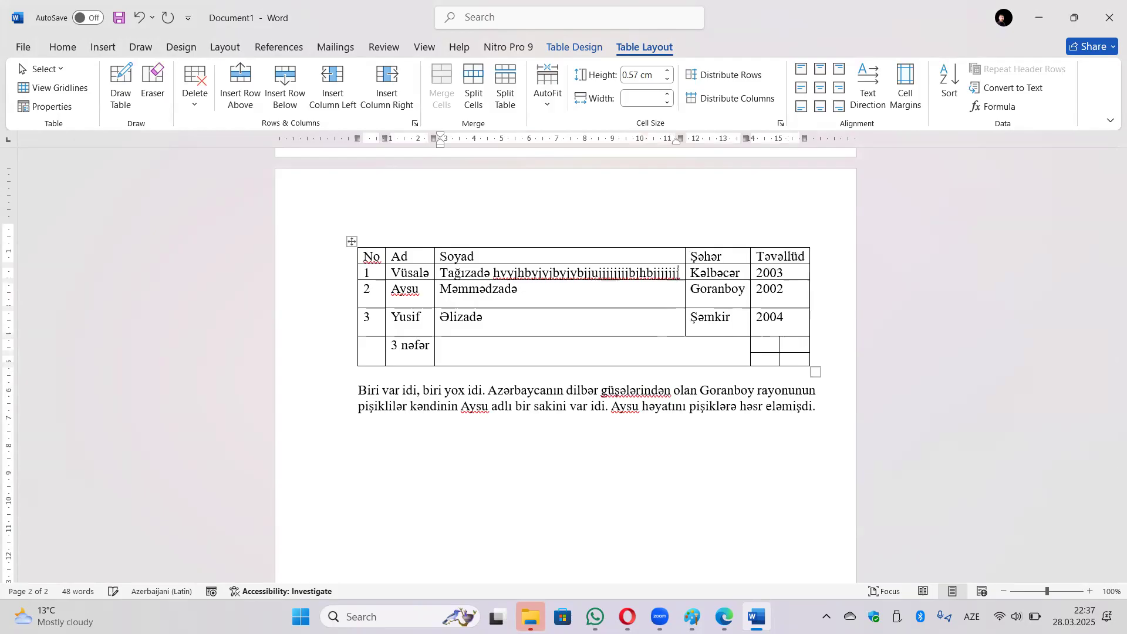
pyautogui.write('jujujujjjbjbj')
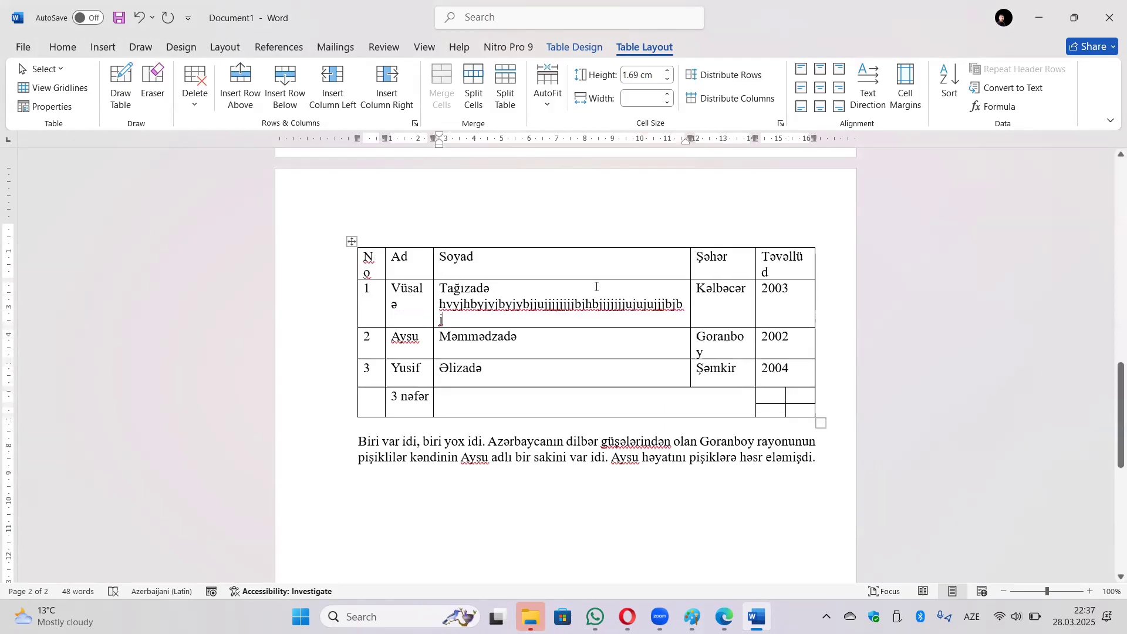
pyautogui.hotkey('ctrl', 'z')
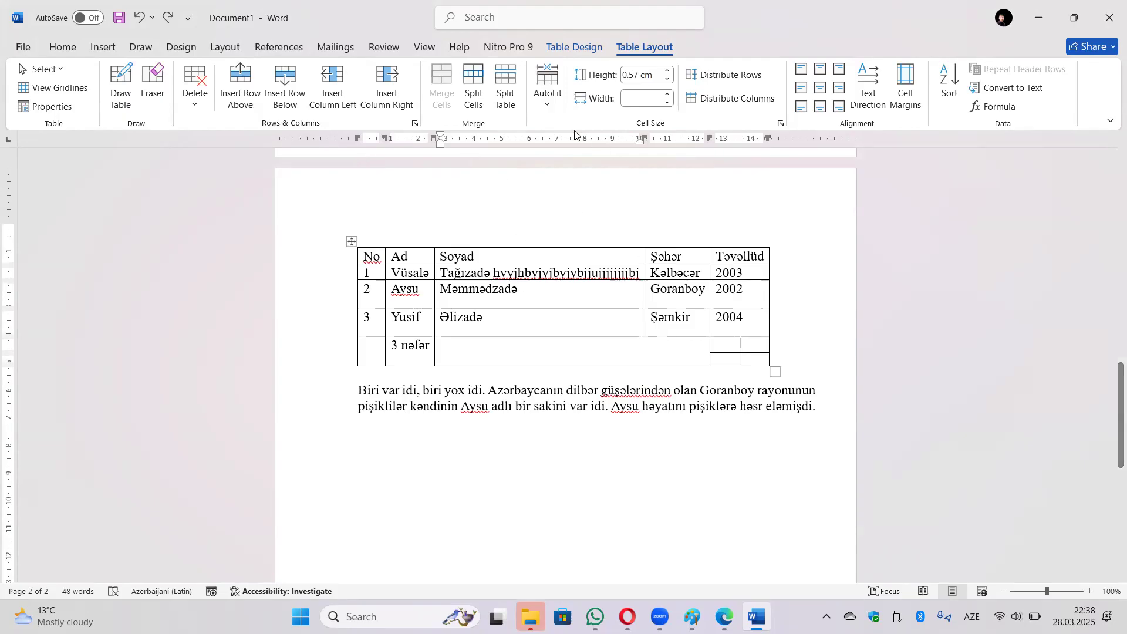
pyautogui.doubleClick(640, 272)
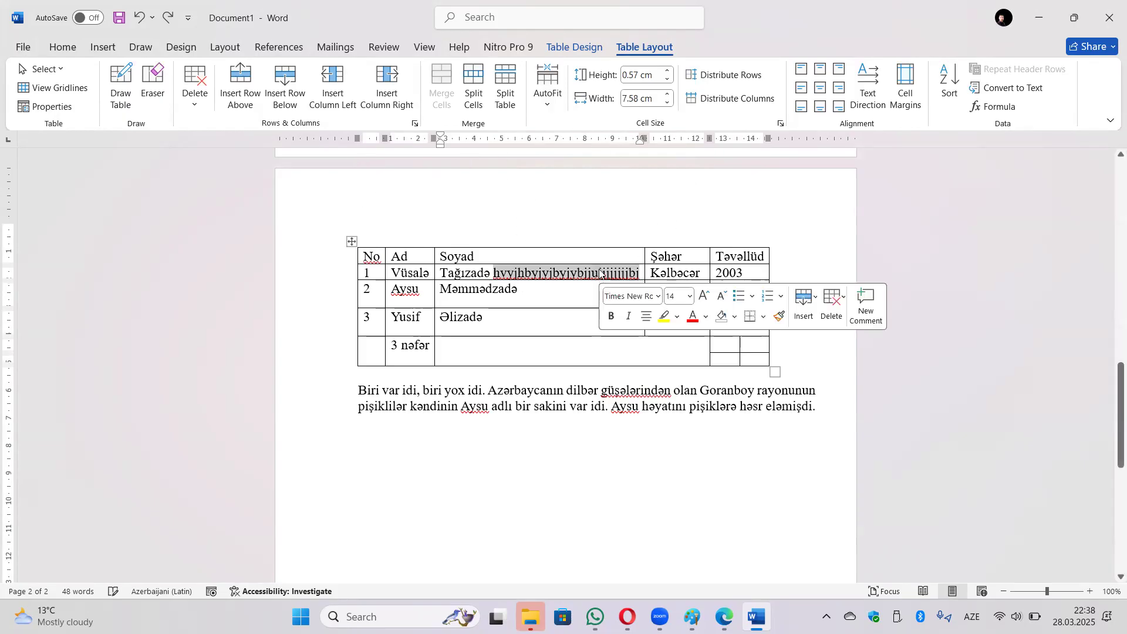
pyautogui.press('BackSpace')
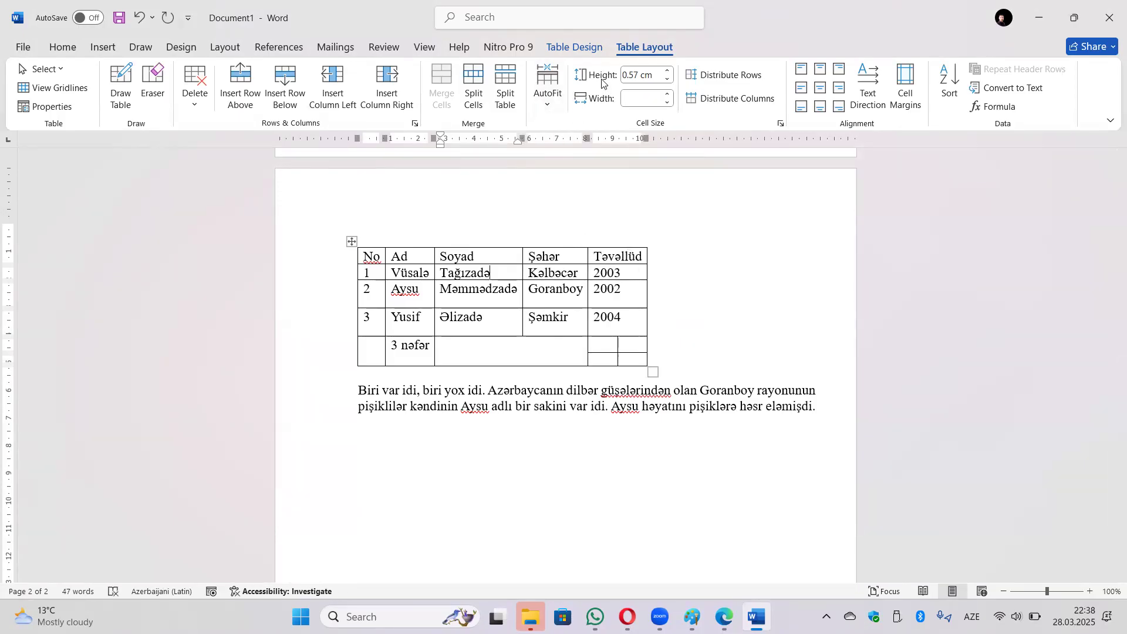
# Review the Row and Column tabs of Table Properties, then even out the whole table's column widths.
pyautogui.click(68, 111)
pyautogui.click(477, 158)
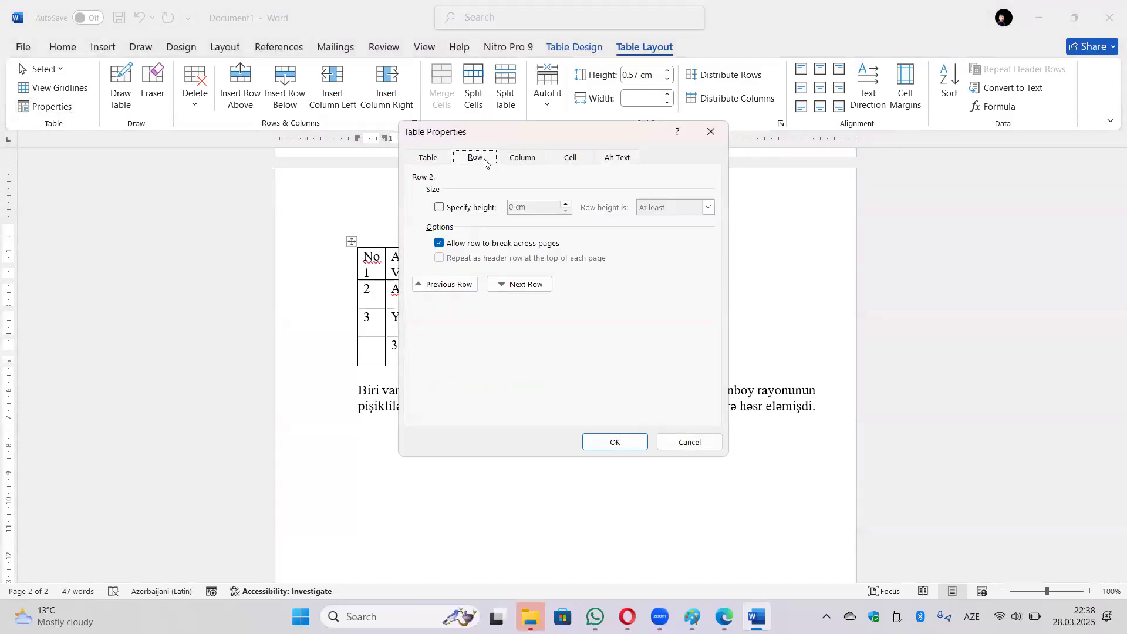
pyautogui.click(519, 159)
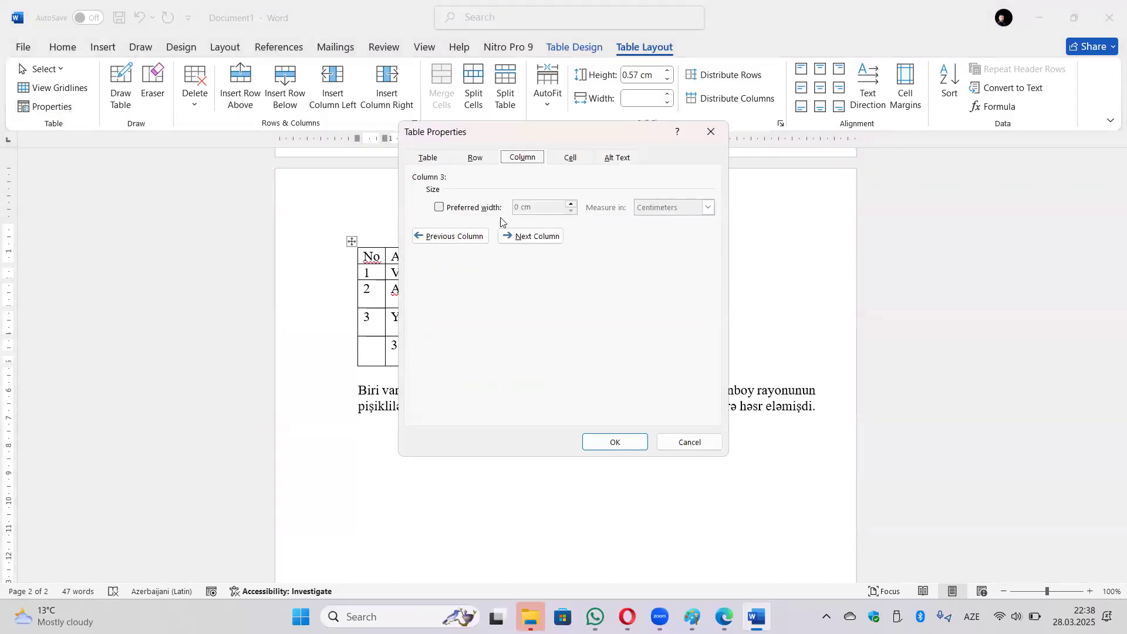
pyautogui.click(712, 133)
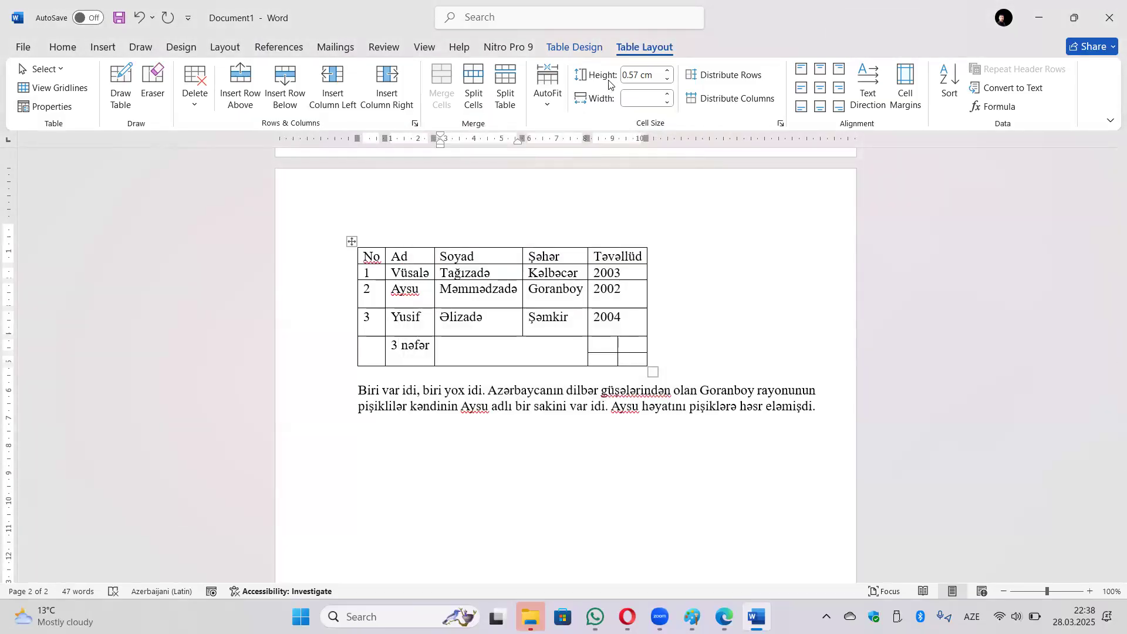
pyautogui.click(352, 242)
pyautogui.click(666, 94)
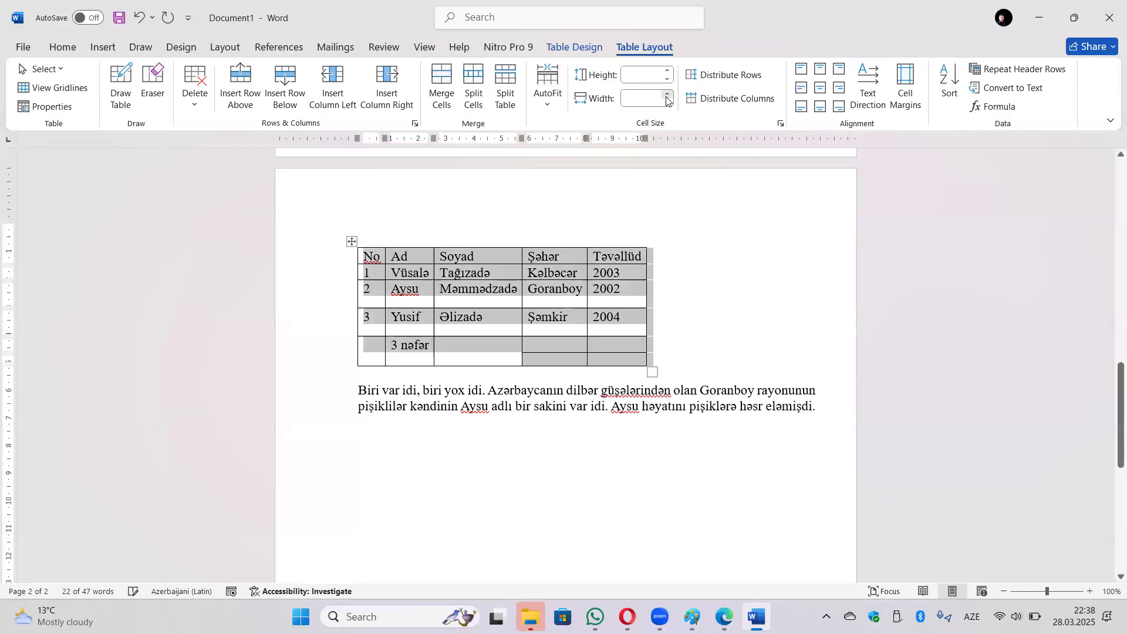
pyautogui.click(619, 348)
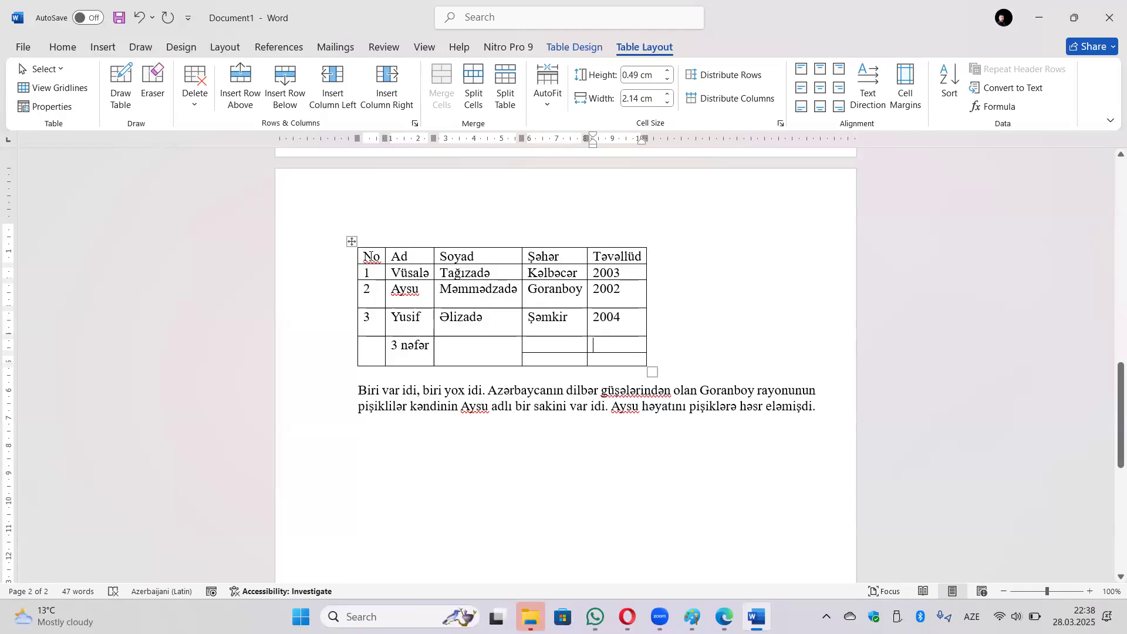
pyautogui.click(370, 256)
pyautogui.click(667, 94)
pyautogui.click(667, 94)
pyautogui.click(667, 94)
pyautogui.click(667, 95)
pyautogui.click(667, 95)
pyautogui.click(667, 94)
pyautogui.click(496, 262)
pyautogui.click(667, 95)
pyautogui.click(667, 96)
pyautogui.click(667, 96)
pyautogui.click(667, 95)
pyautogui.click(667, 95)
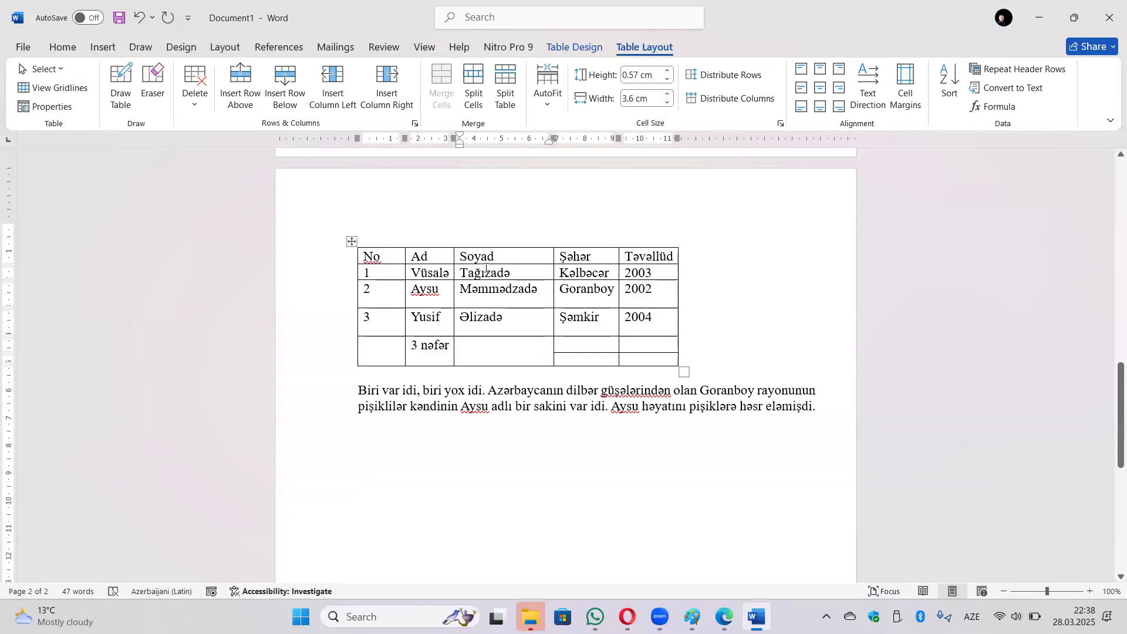
pyautogui.click(390, 256)
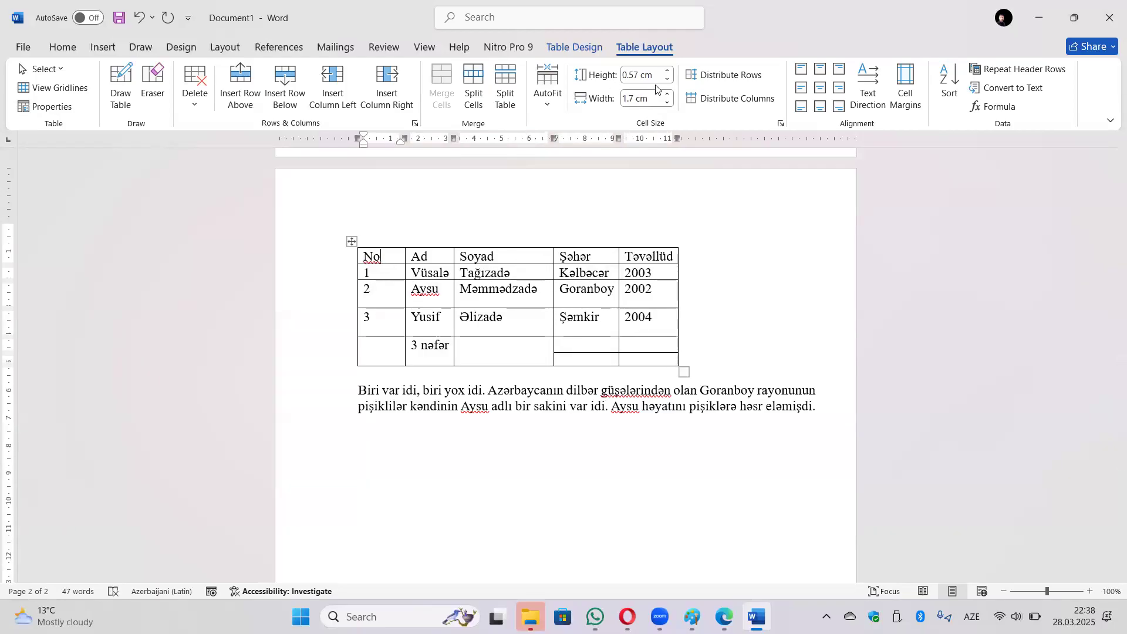
pyautogui.click(668, 71)
pyautogui.click(668, 71)
pyautogui.click(668, 71)
pyautogui.click(668, 71)
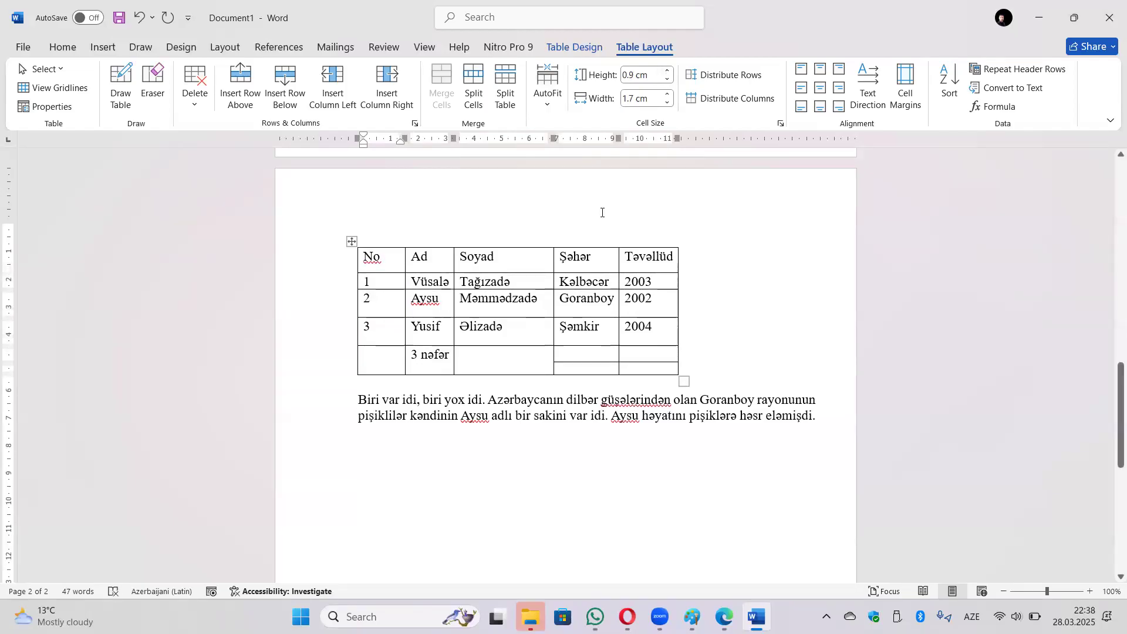
pyautogui.click(351, 241)
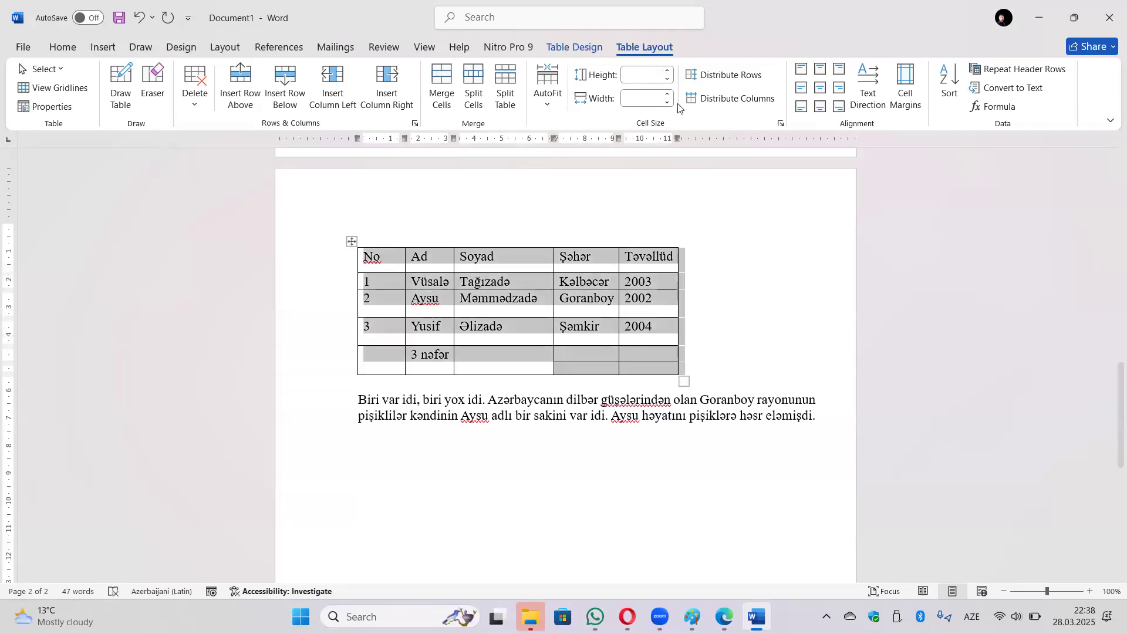
pyautogui.click(724, 76)
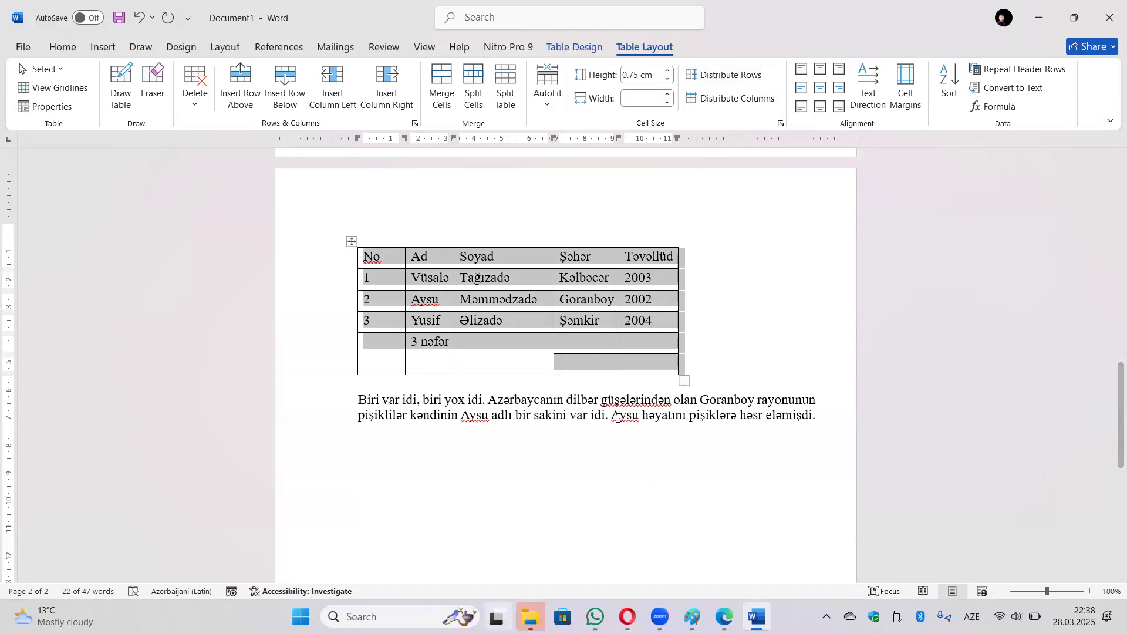
pyautogui.click(707, 104)
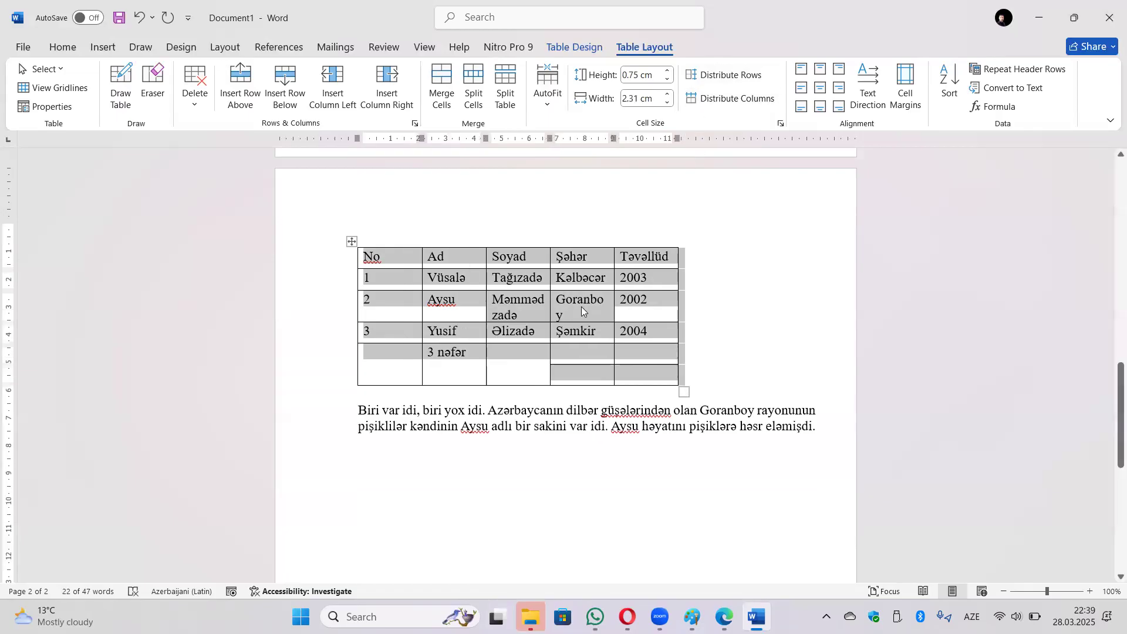
pyautogui.hotkey('ctrl', 'z')
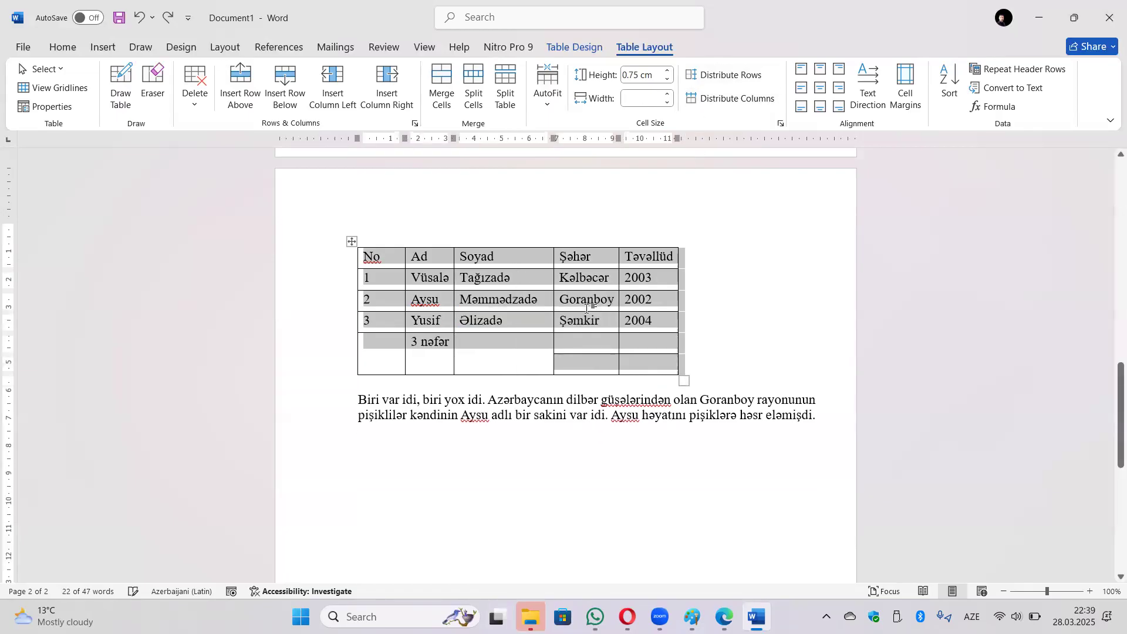
# Type 123 into the empty merged Soyad cell of the bottom row.
pyautogui.click(791, 327)
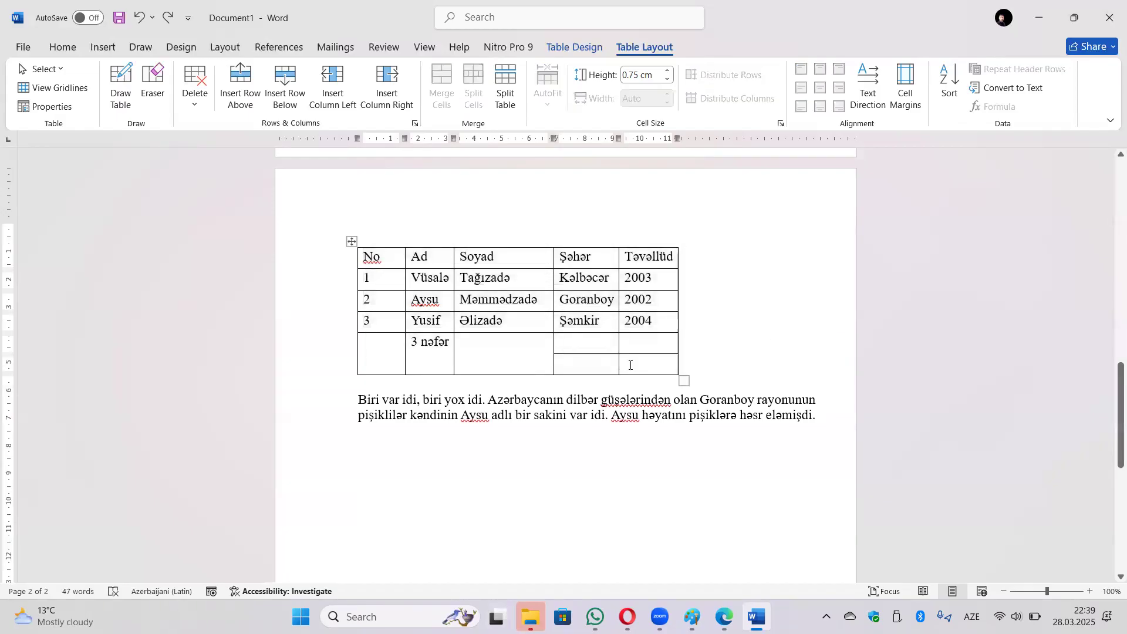
pyautogui.click(505, 368)
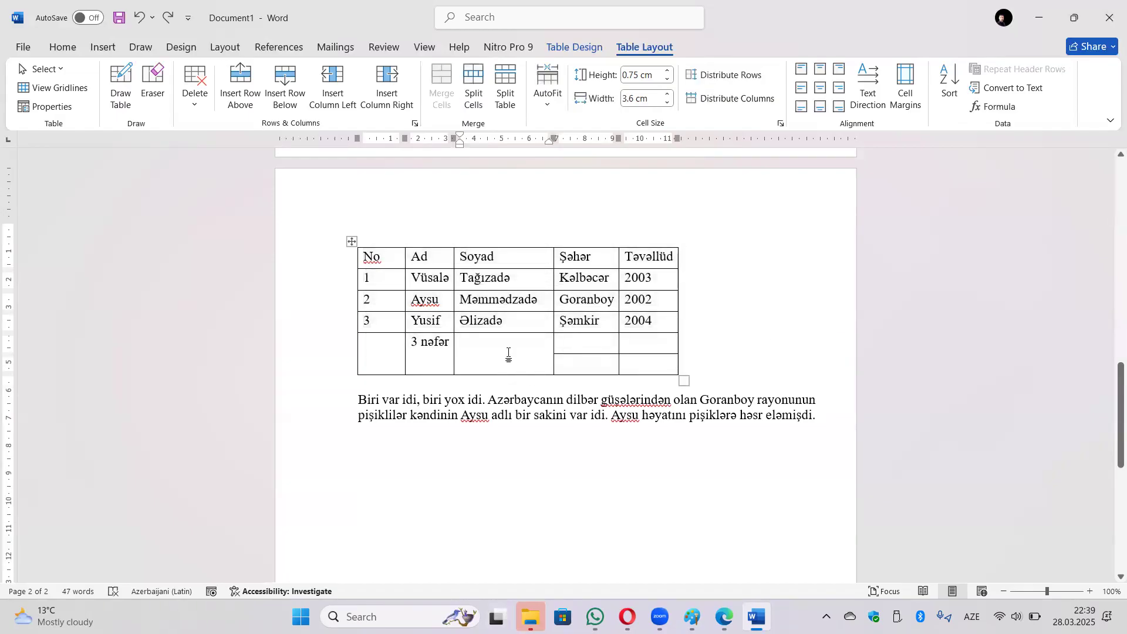
pyautogui.write('123')
# Try each cell alignment on 123, finishing with Align Center.
pyautogui.click(802, 69)
pyautogui.click(839, 106)
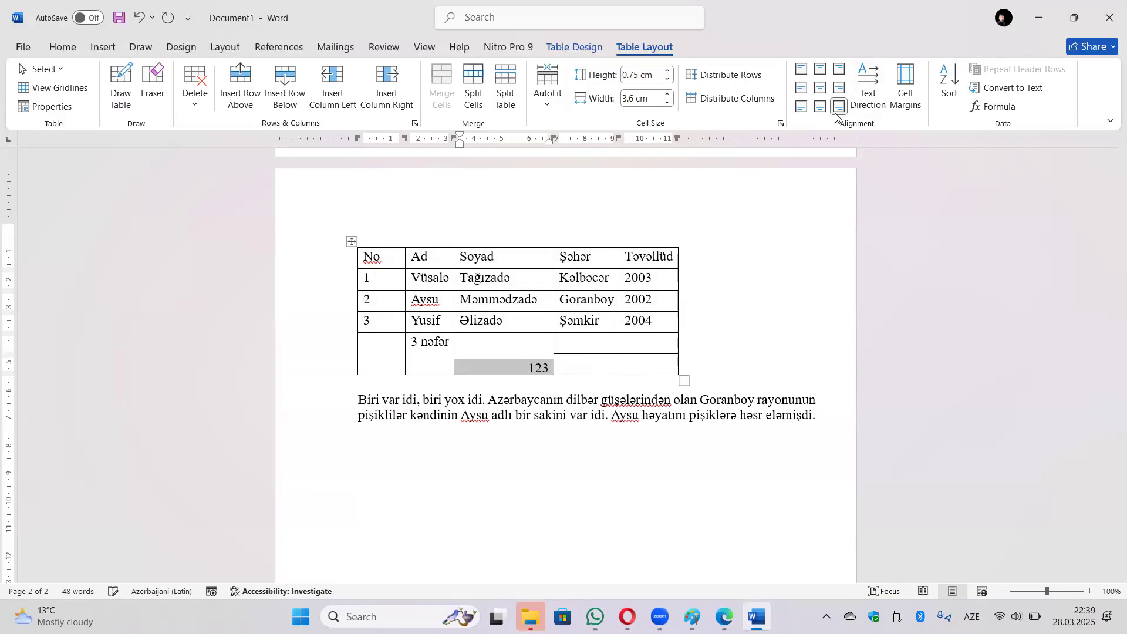
pyautogui.click(819, 89)
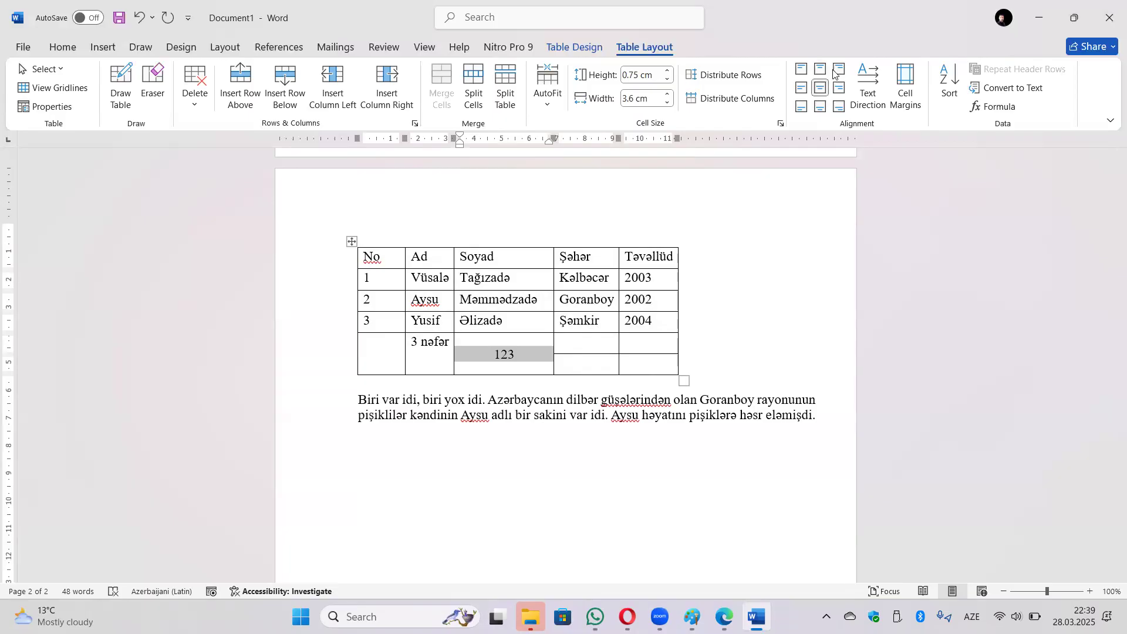
pyautogui.click(839, 69)
pyautogui.click(802, 106)
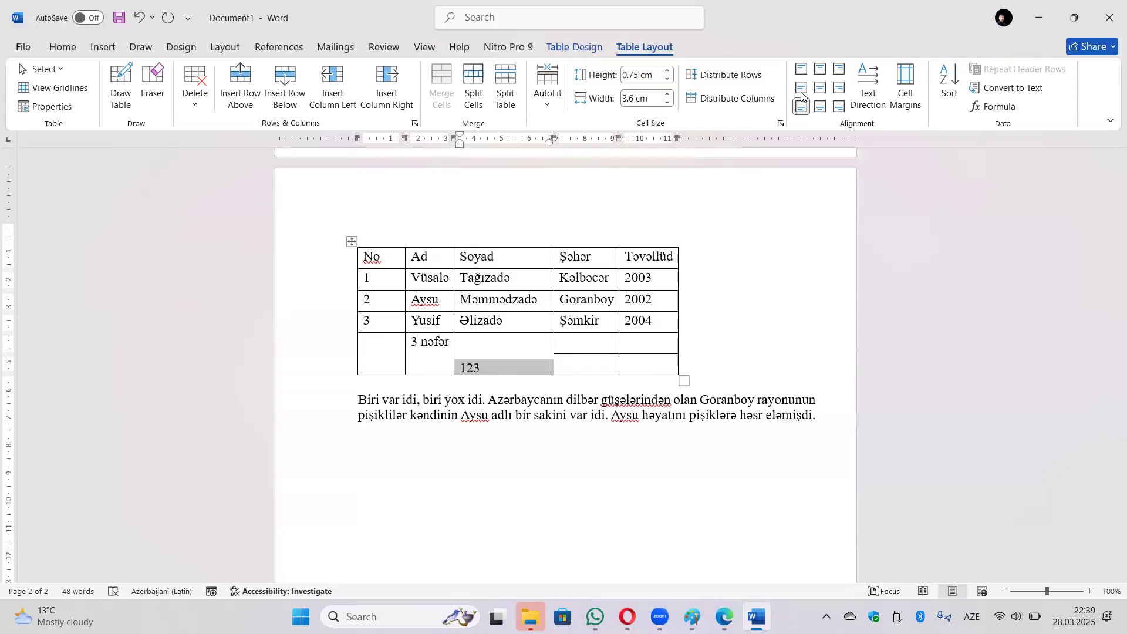
pyautogui.click(801, 88)
pyautogui.click(839, 88)
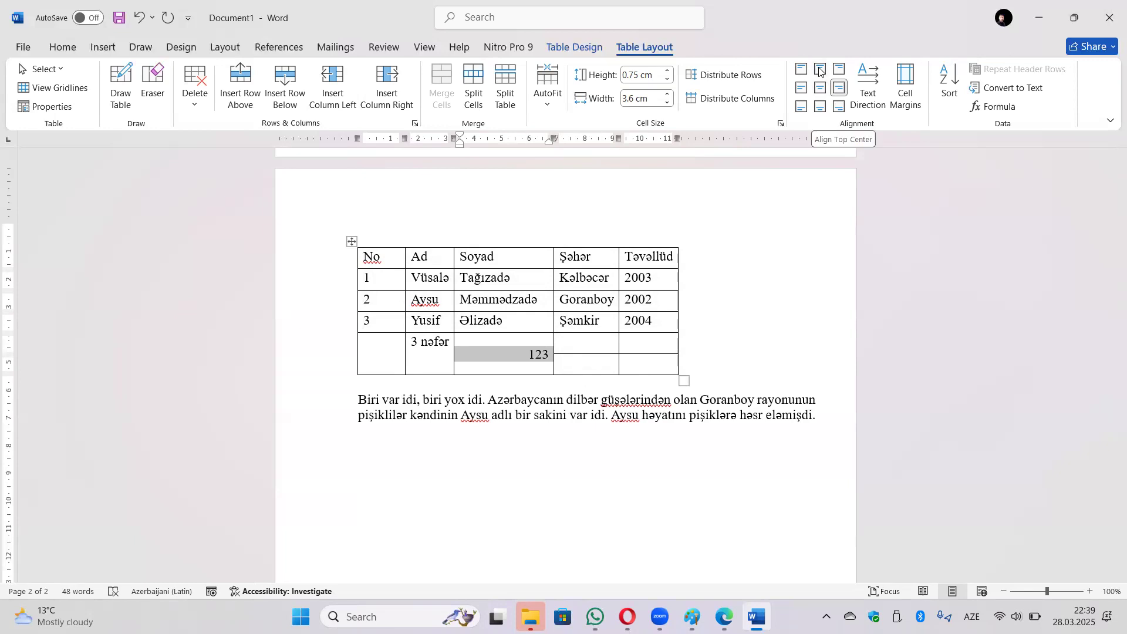
pyautogui.click(819, 68)
pyautogui.click(821, 106)
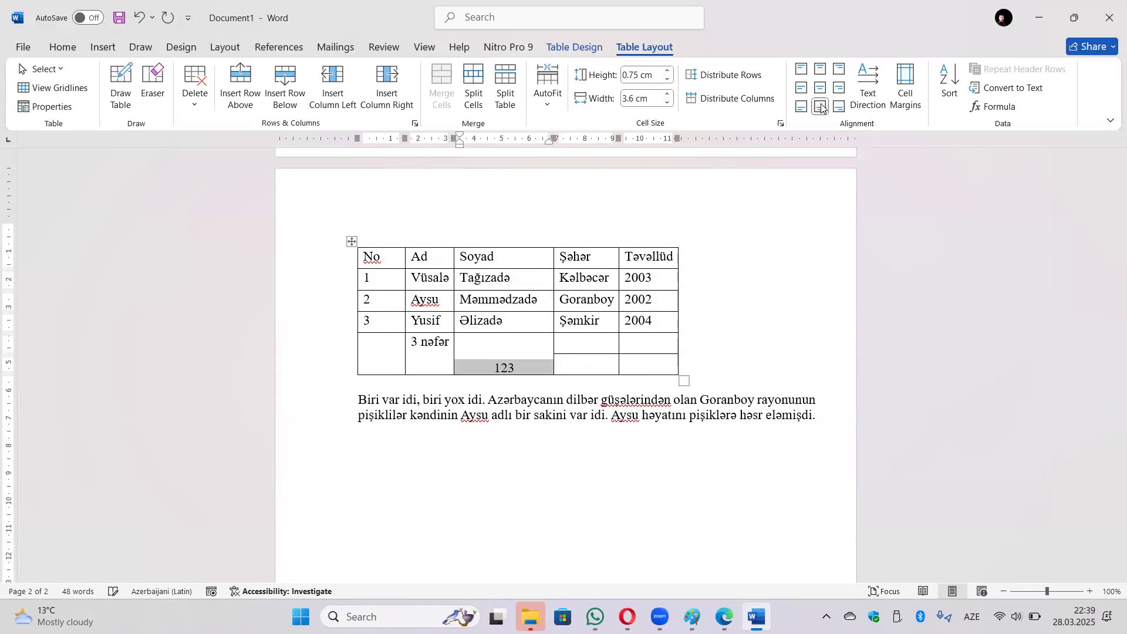
pyautogui.click(821, 88)
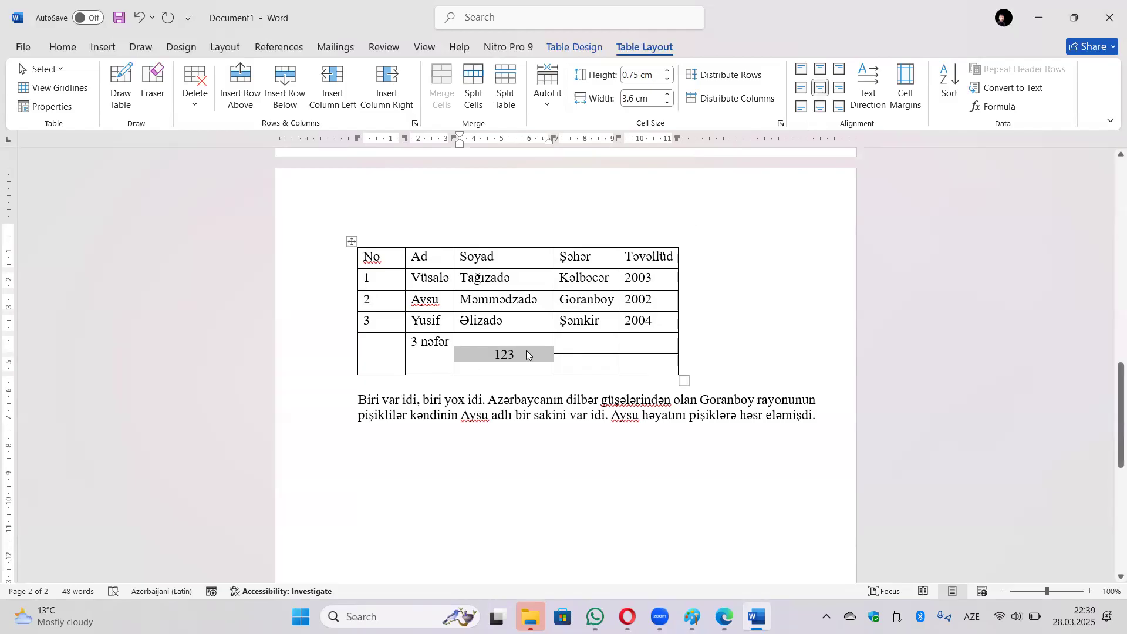
pyautogui.click(802, 68)
pyautogui.click(820, 88)
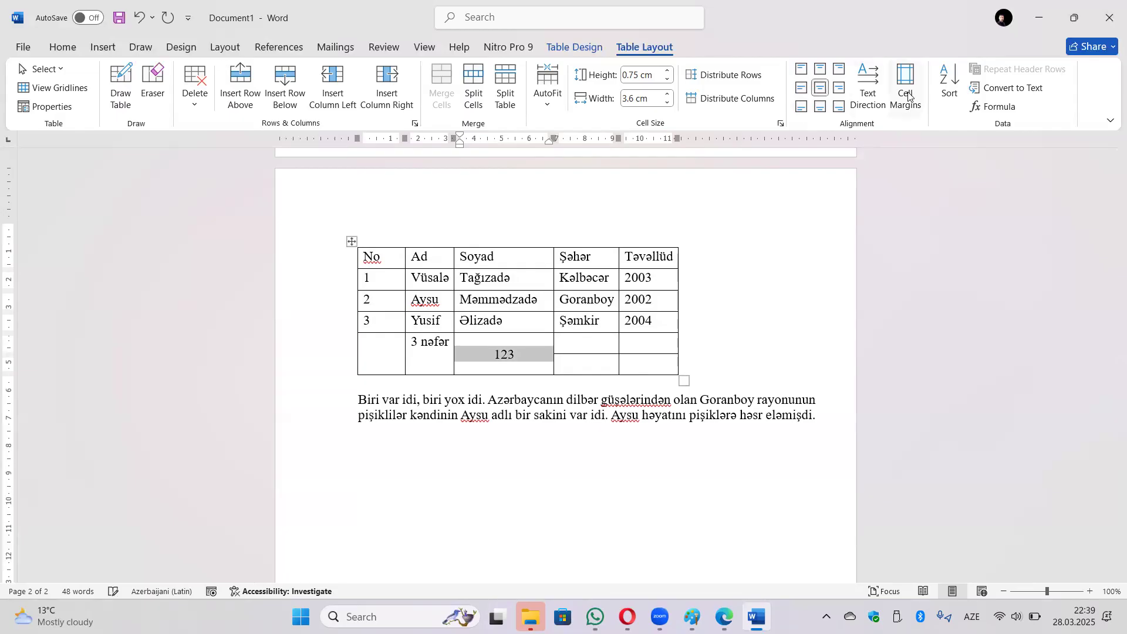
# Cycle 123's text direction back to horizontal and bring up the table's default cell margins.
pyautogui.click(874, 107)
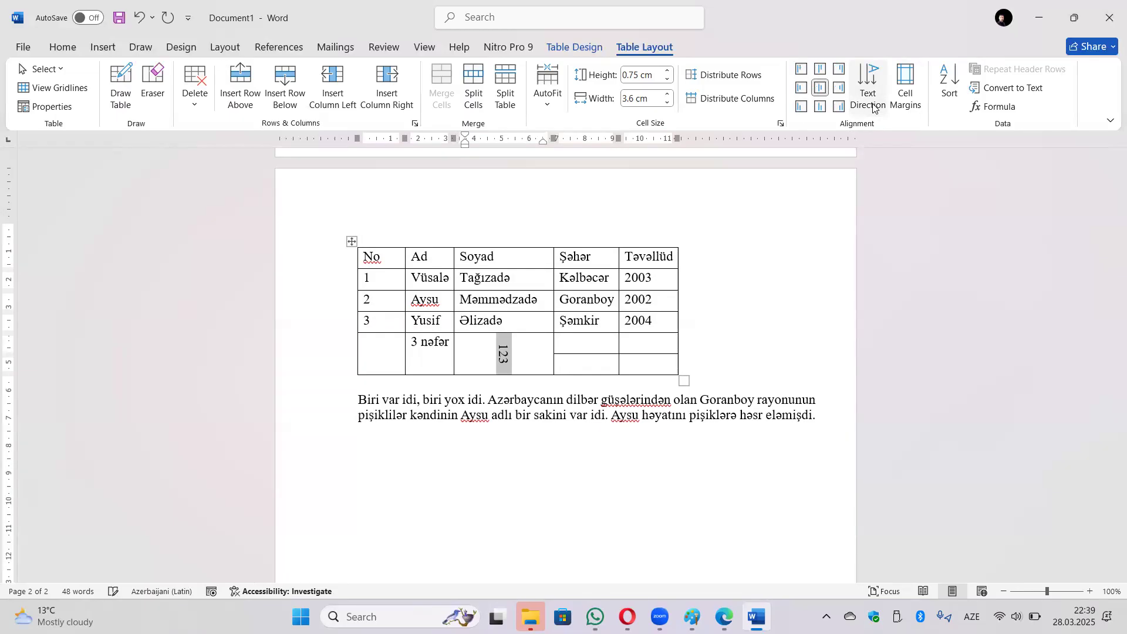
pyautogui.click(873, 109)
pyautogui.click(873, 107)
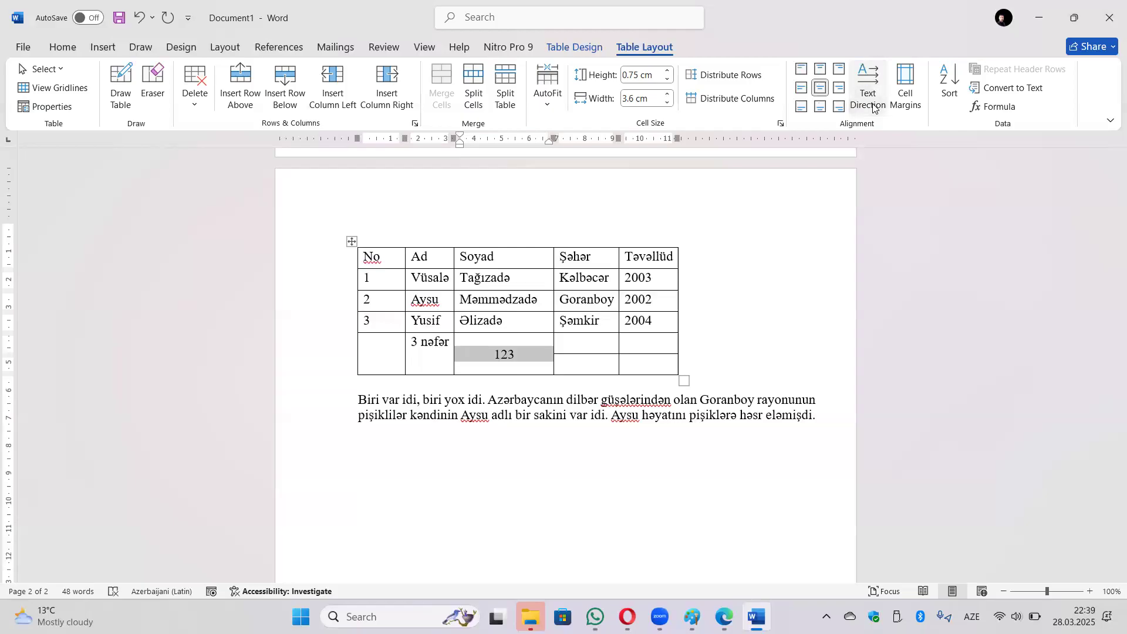
pyautogui.click(905, 88)
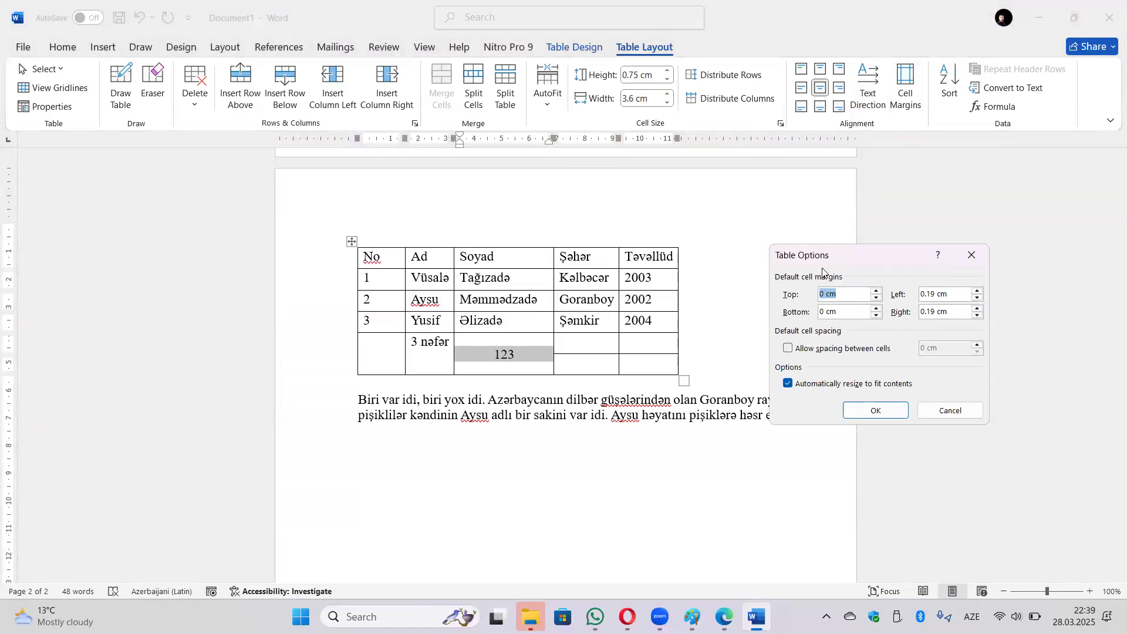
# Browse the Table tab and Table Options in Table Properties, cancelling without changes.
pyautogui.click(986, 254)
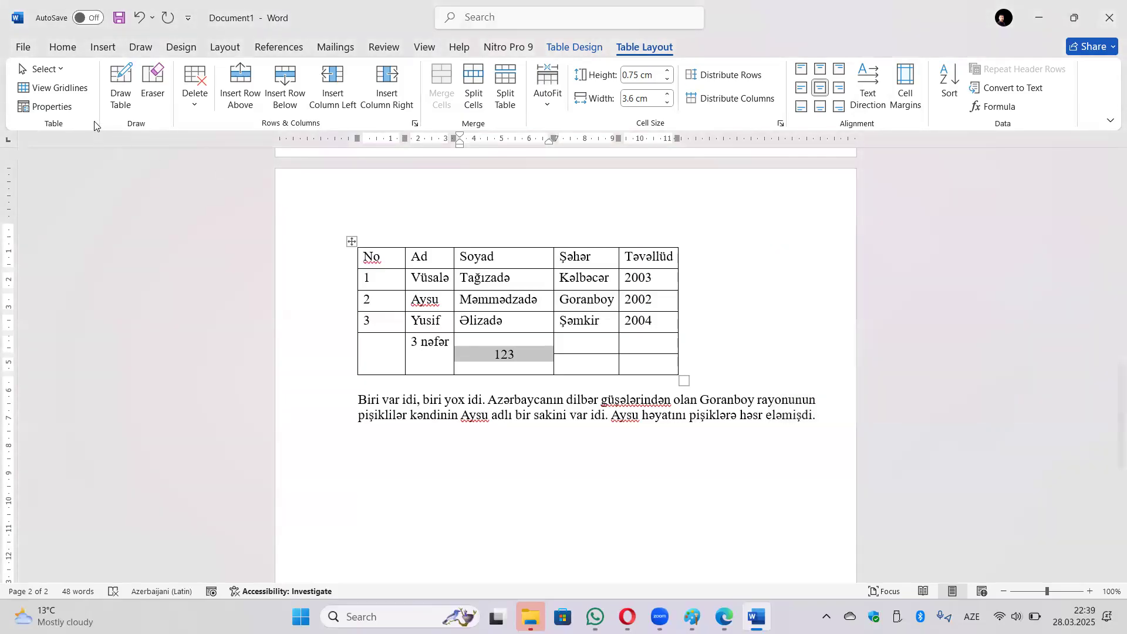
pyautogui.click(47, 106)
pyautogui.click(428, 157)
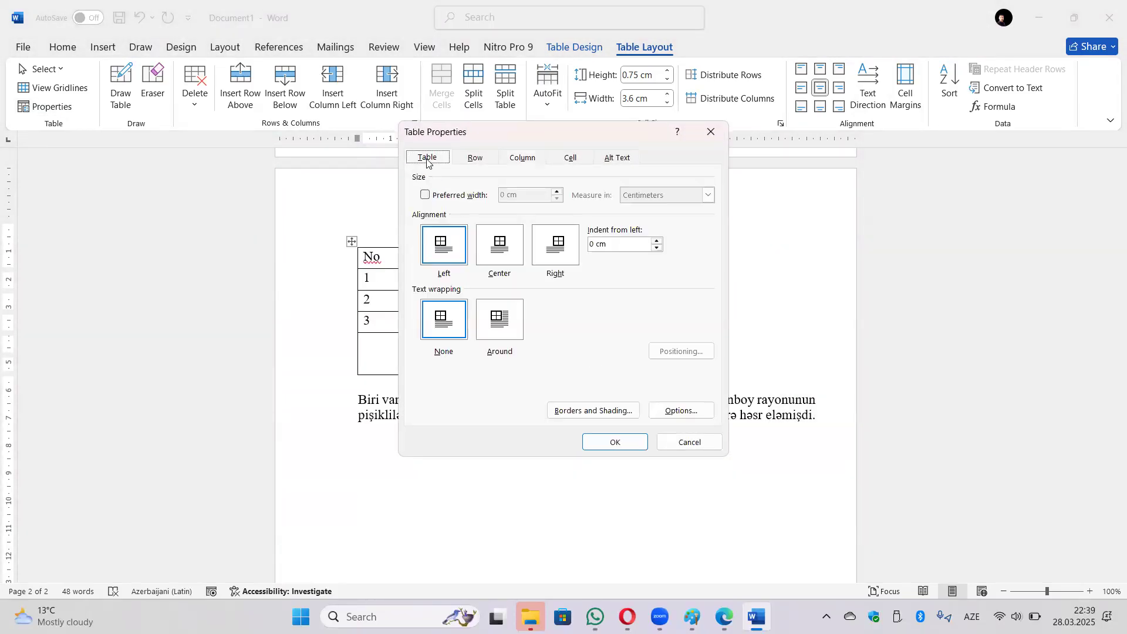
pyautogui.click(684, 410)
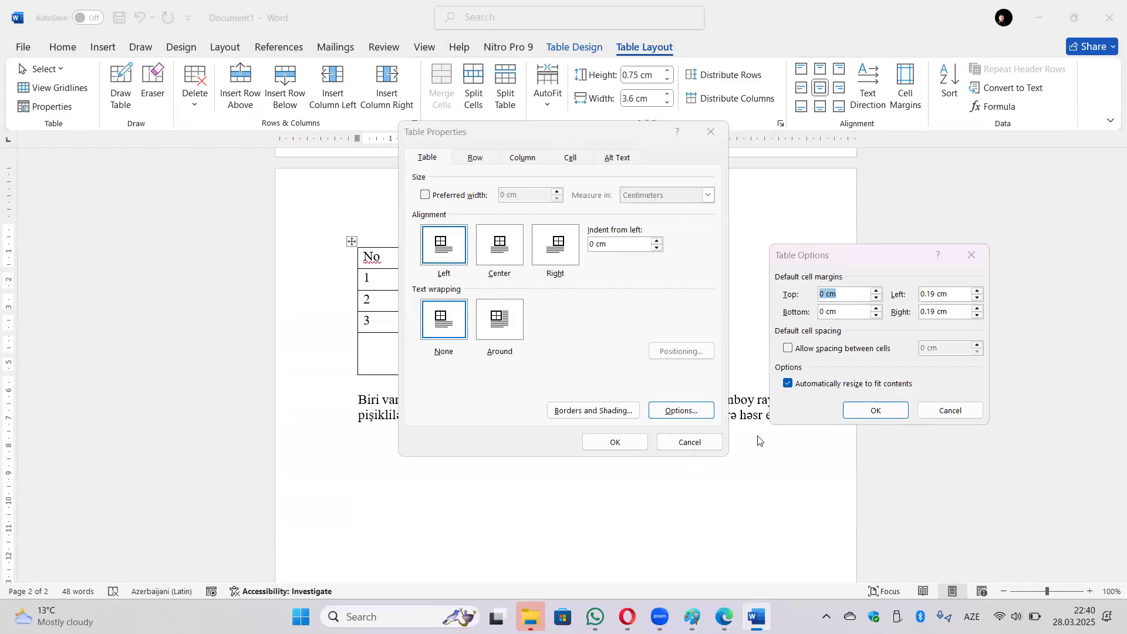
pyautogui.click(943, 412)
pyautogui.click(688, 443)
pyautogui.click(904, 94)
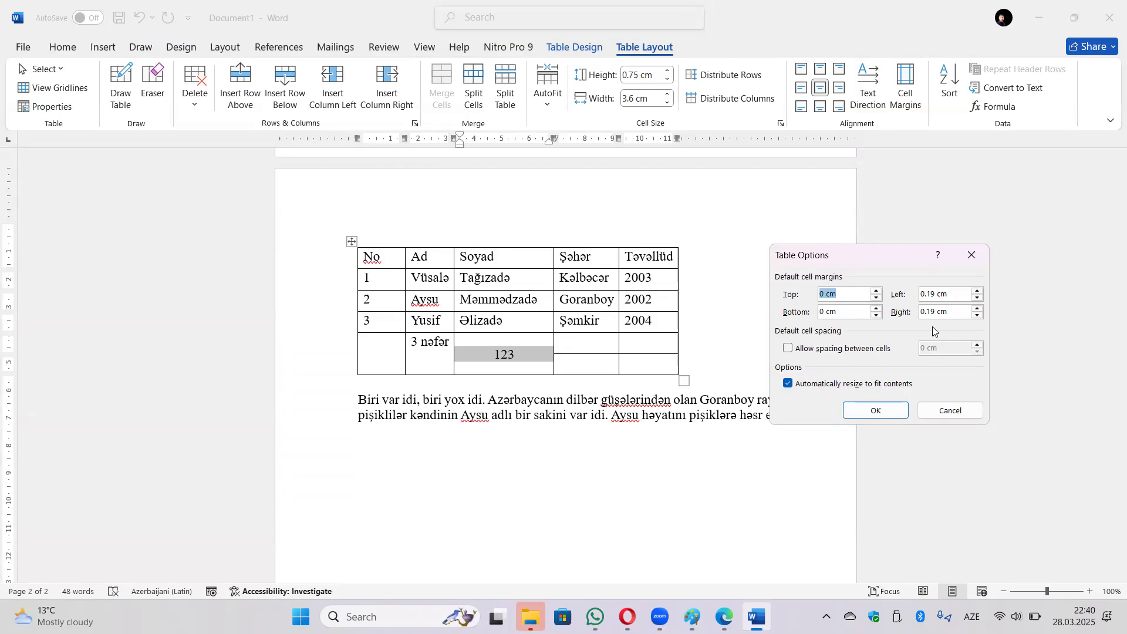
pyautogui.click(972, 255)
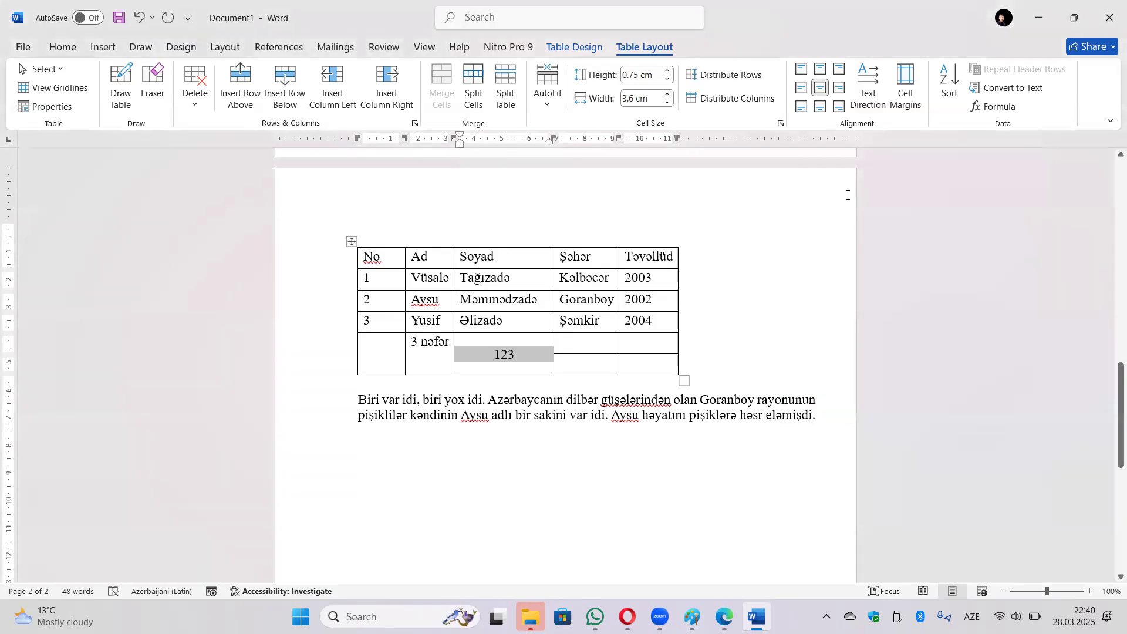
# From the 2004 cell, view the Cell tab and Cell Options, then cancel Table Properties.
pyautogui.click(646, 328)
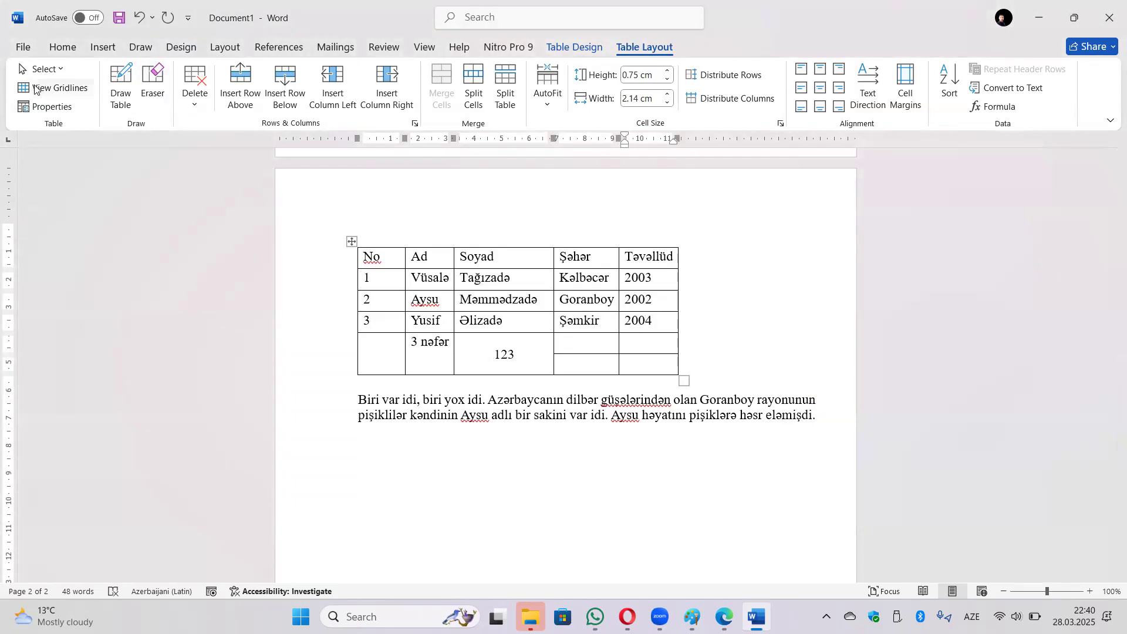
pyautogui.click(52, 106)
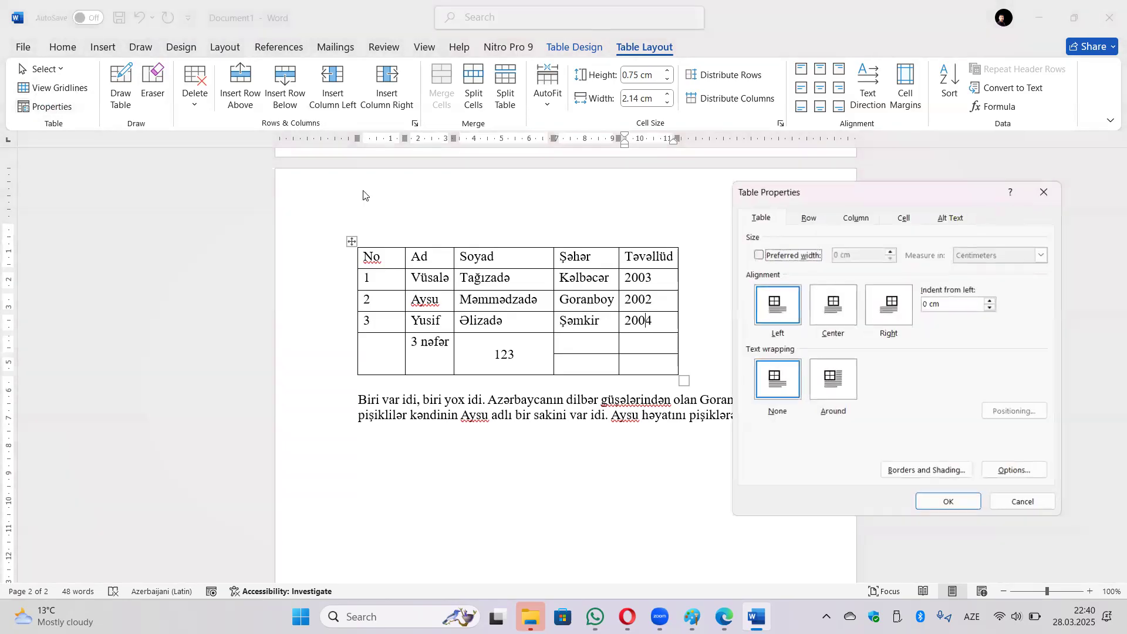
pyautogui.click(907, 218)
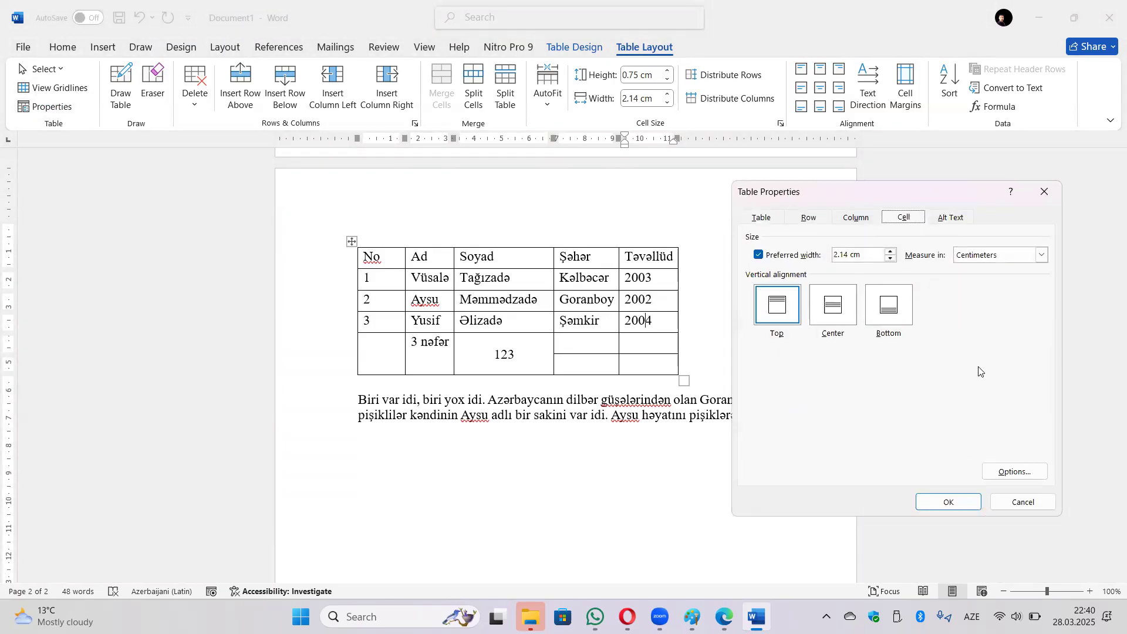
pyautogui.click(1016, 472)
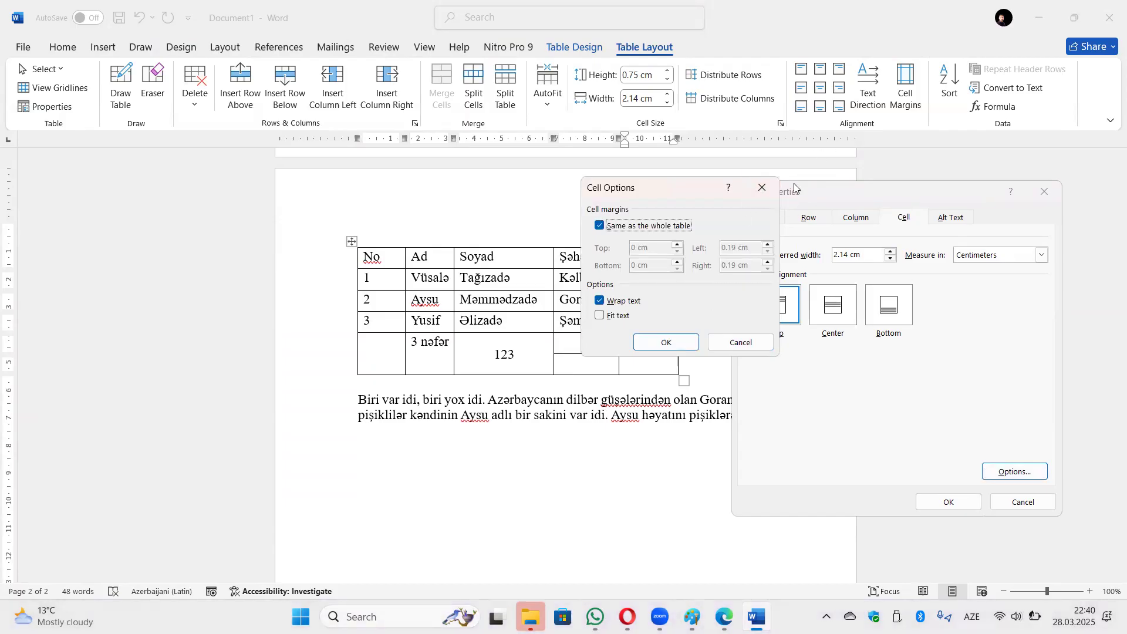
pyautogui.click(763, 187)
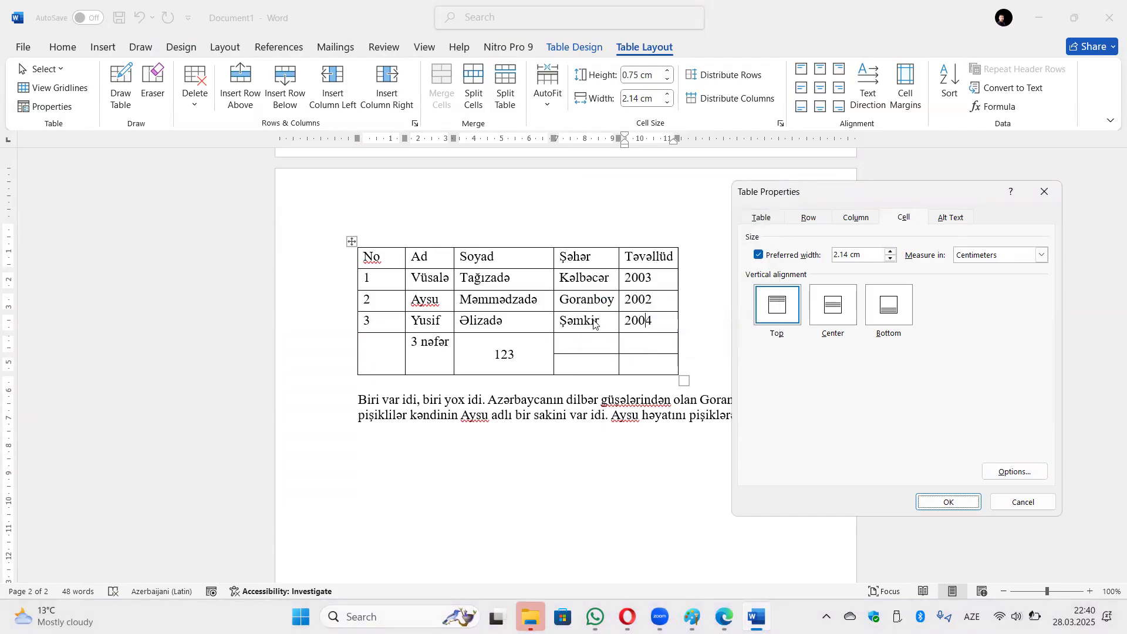
pyautogui.click(761, 219)
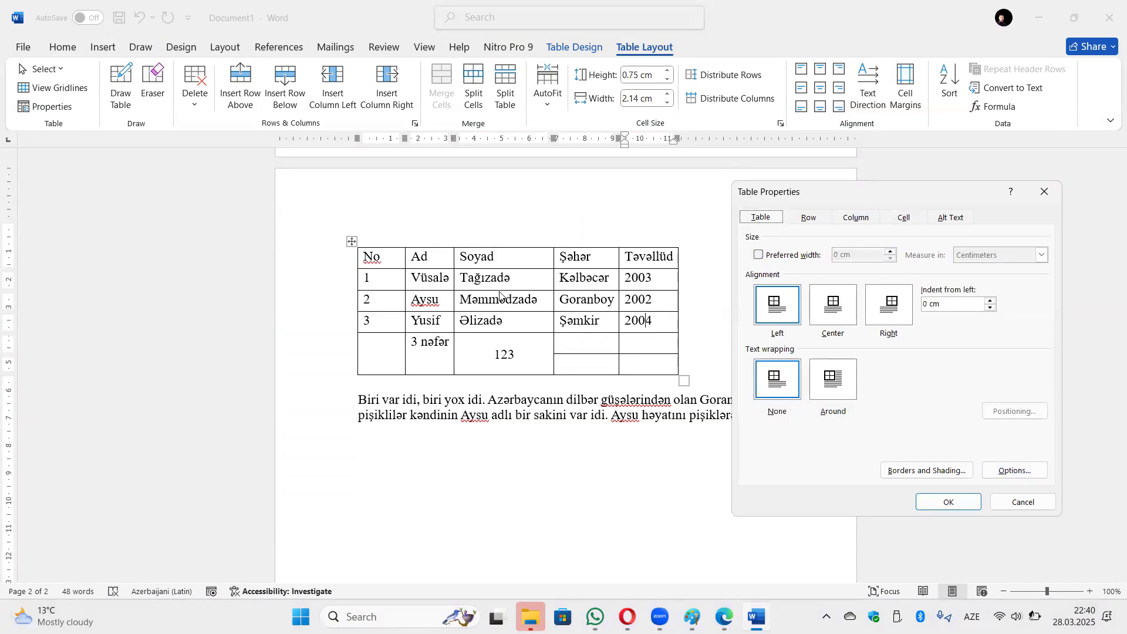
pyautogui.click(1030, 506)
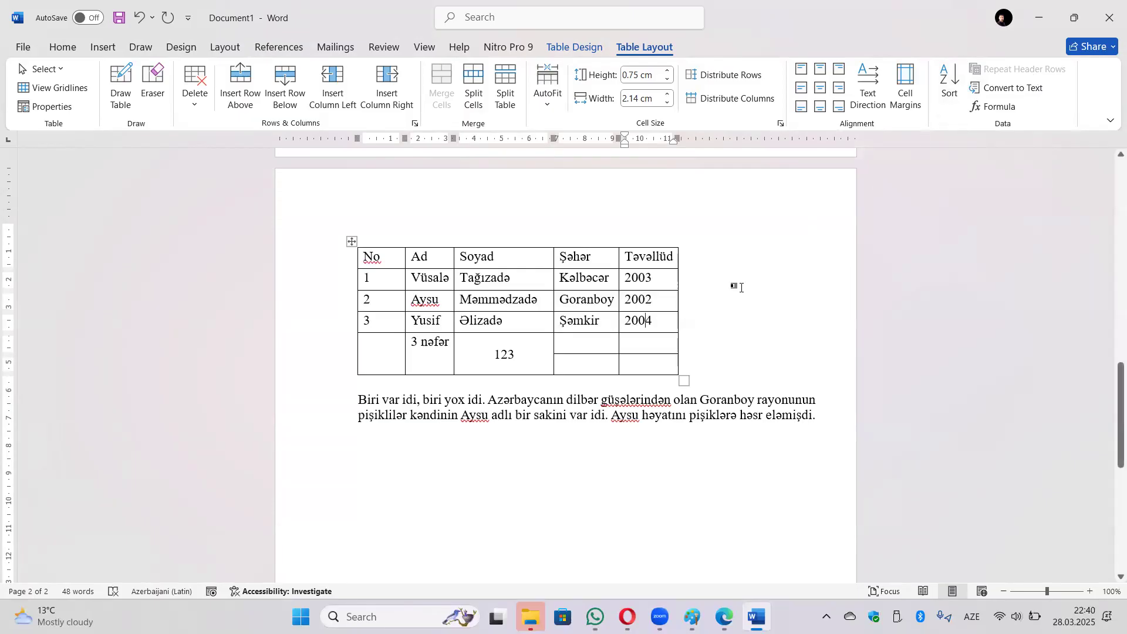
# Delete the bottom '3 nəfər' row and bring up the Sort dialog for the table.
pyautogui.doubleClick(427, 346)
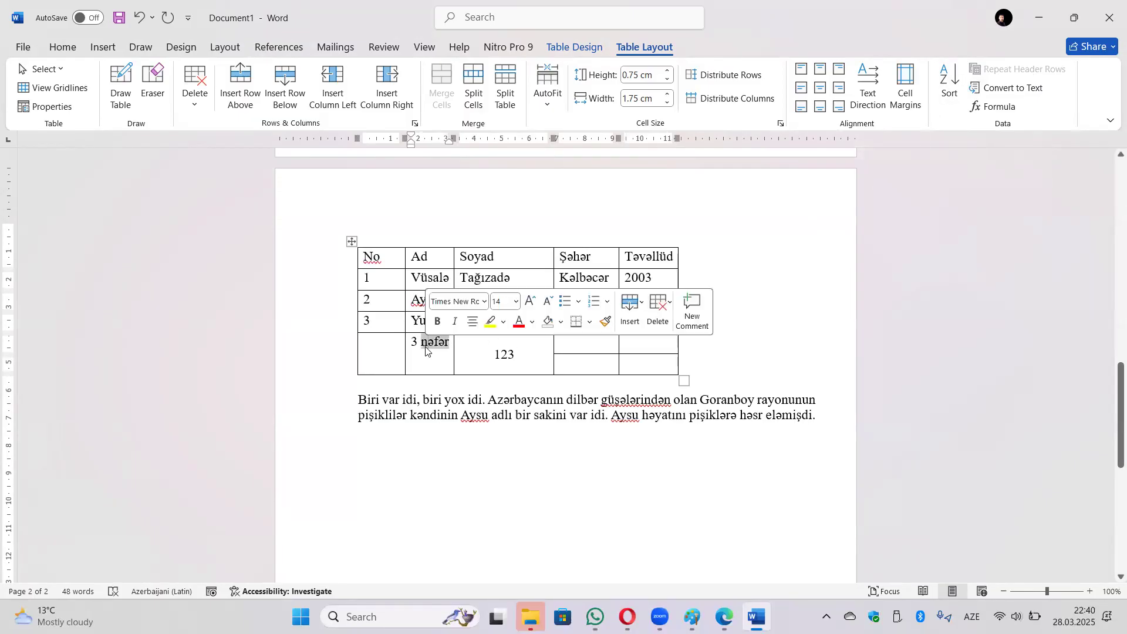
pyautogui.click(423, 348)
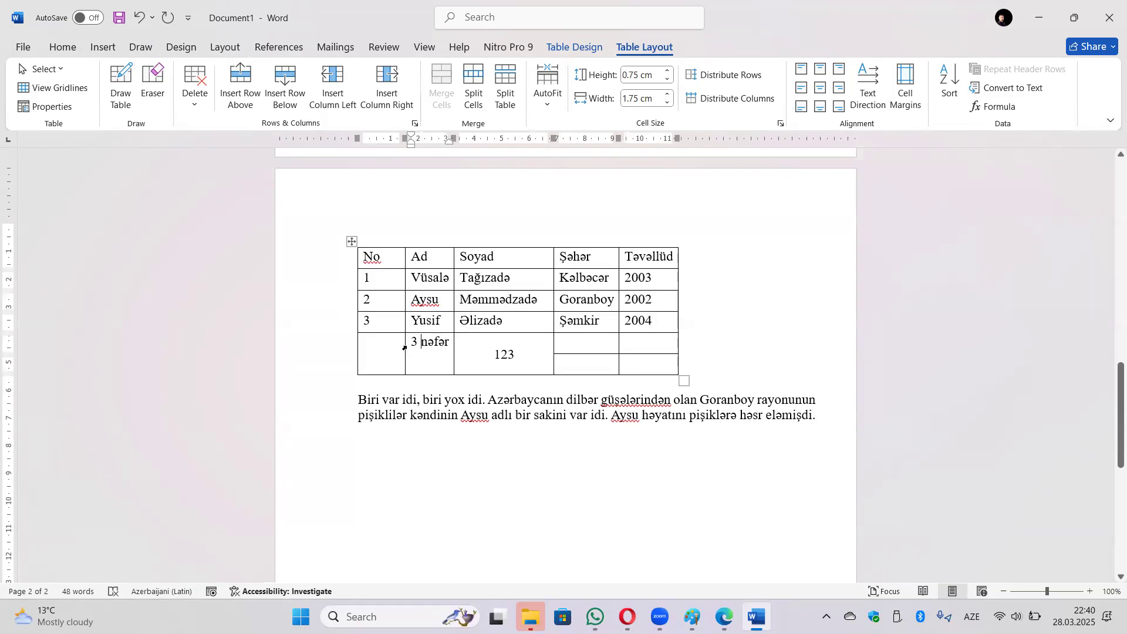
pyautogui.click(320, 355)
pyautogui.press('BackSpace')
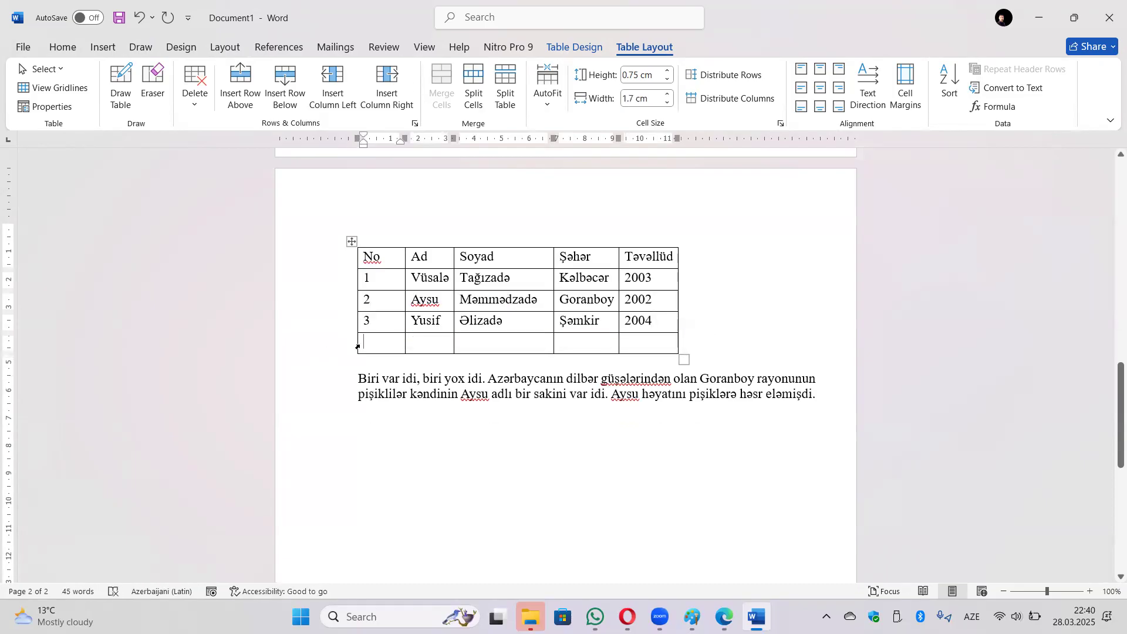
pyautogui.press('BackSpace')
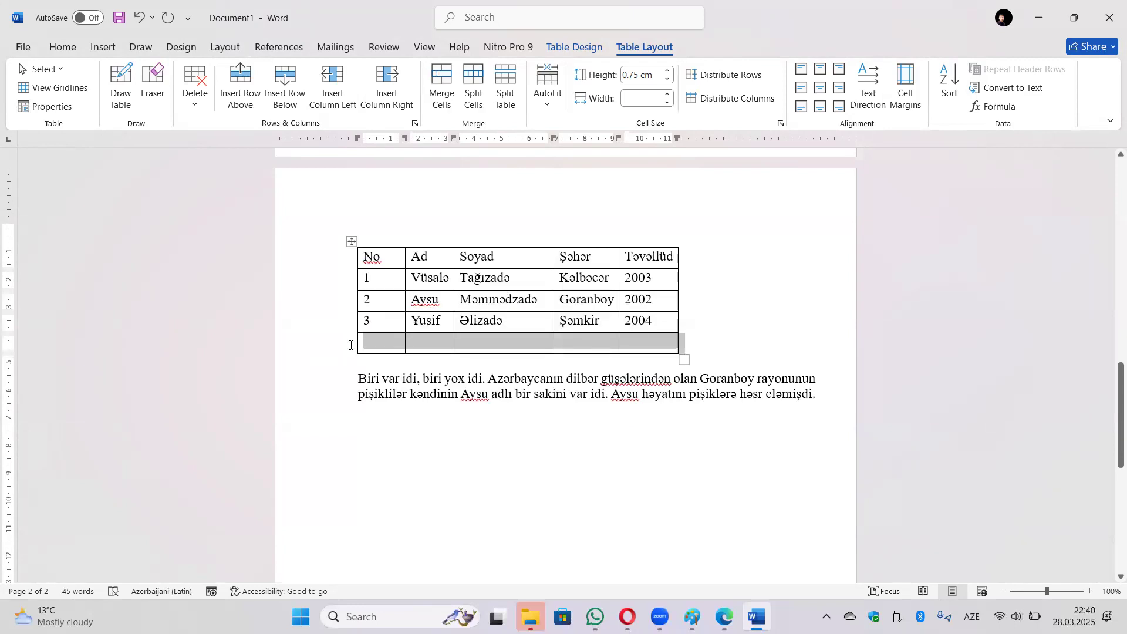
pyautogui.click(440, 279)
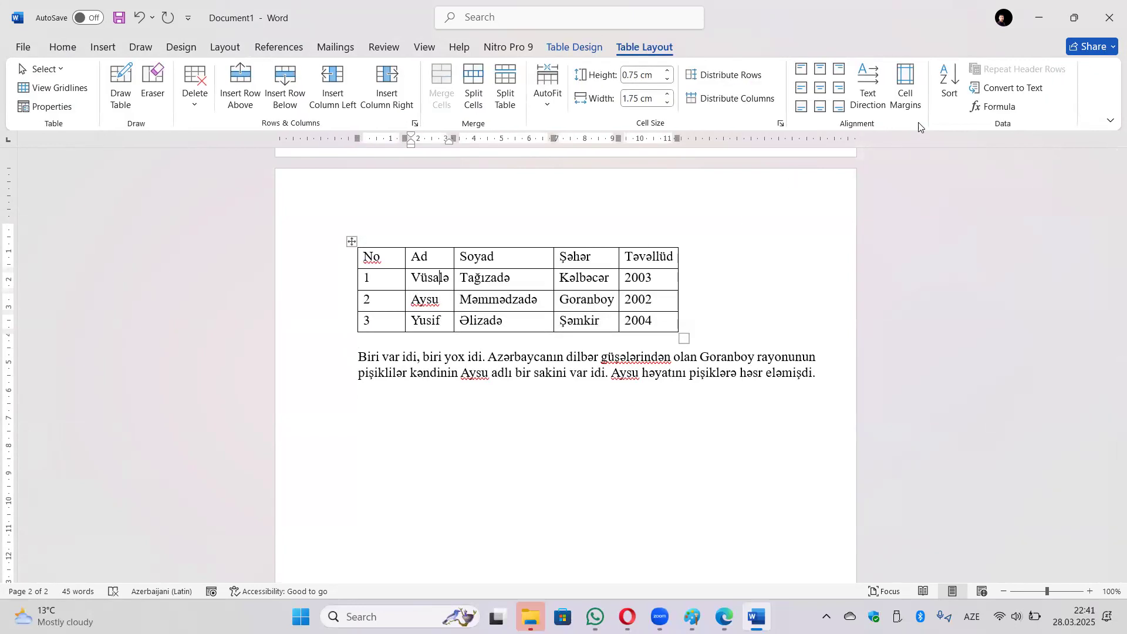
pyautogui.click(950, 85)
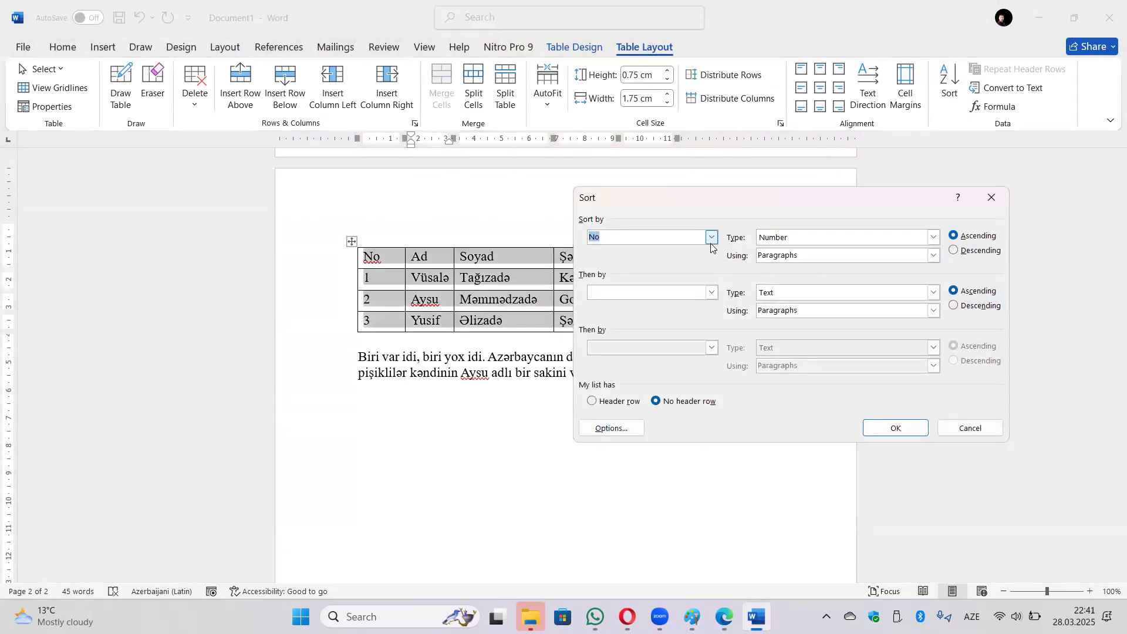
# Sort the table by the Ad column, treating the first row as a header.
pyautogui.click(711, 238)
pyautogui.click(810, 217)
pyautogui.click(611, 404)
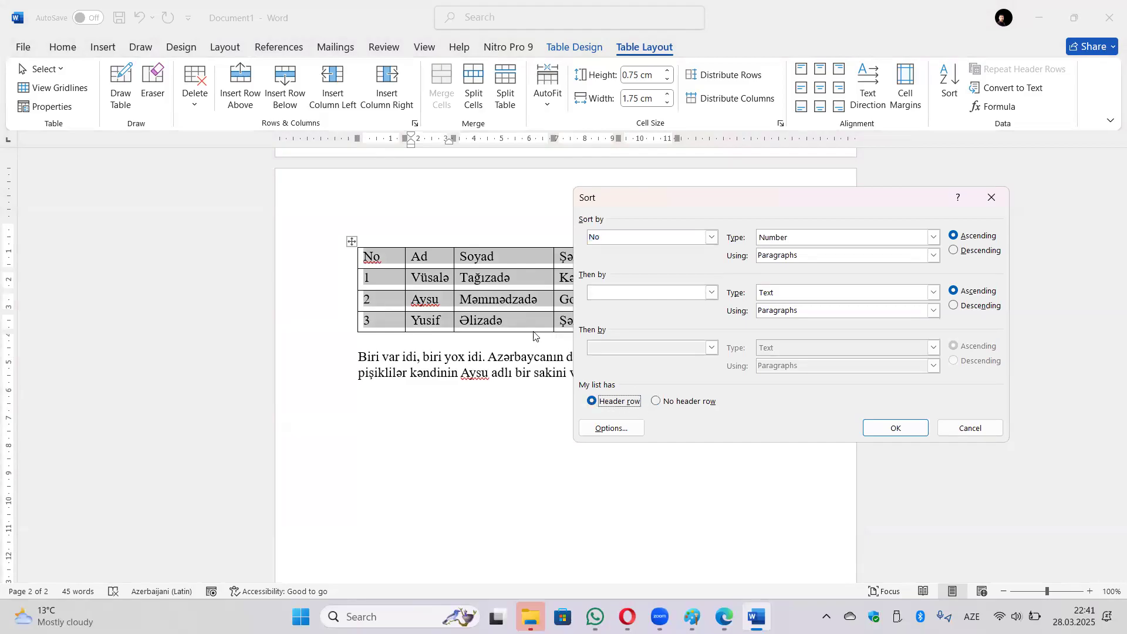
pyautogui.click(713, 237)
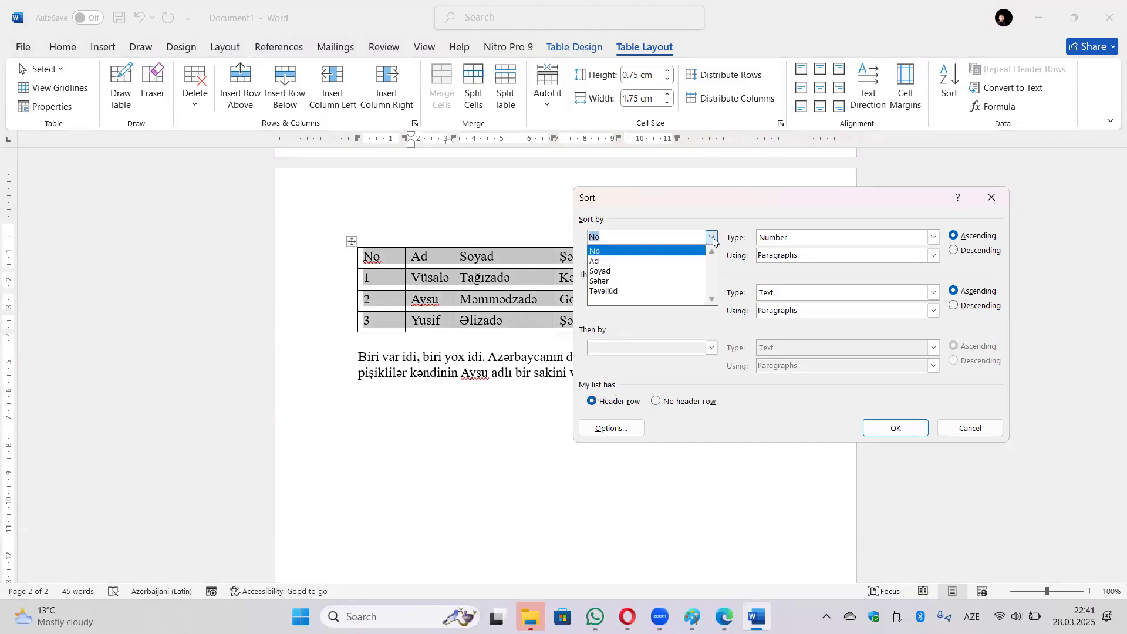
pyautogui.click(651, 263)
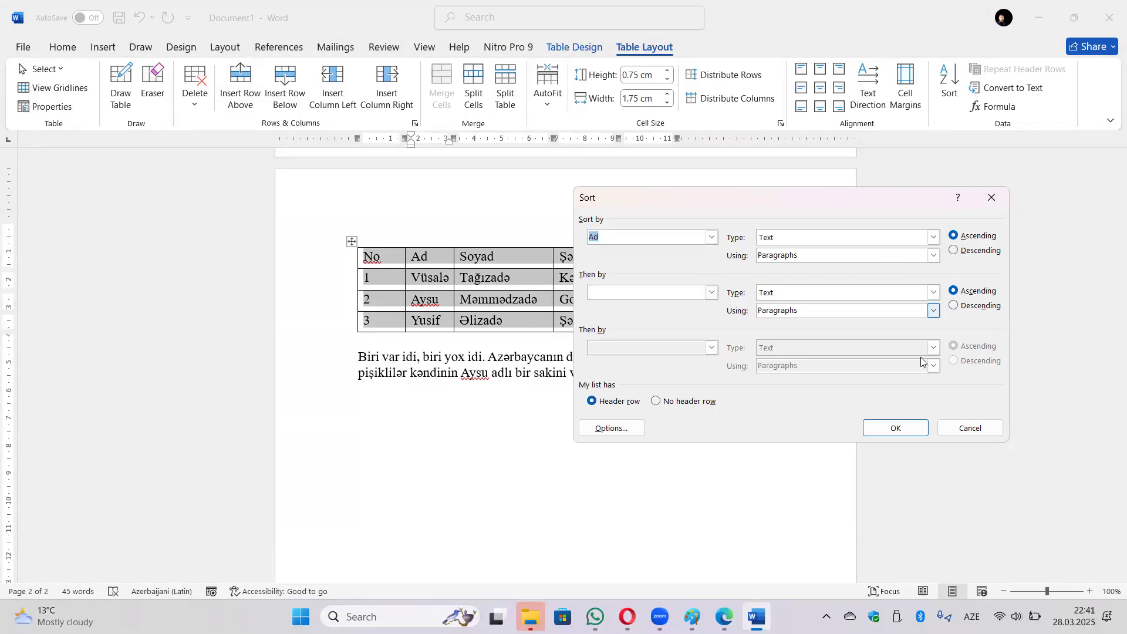
pyautogui.click(916, 430)
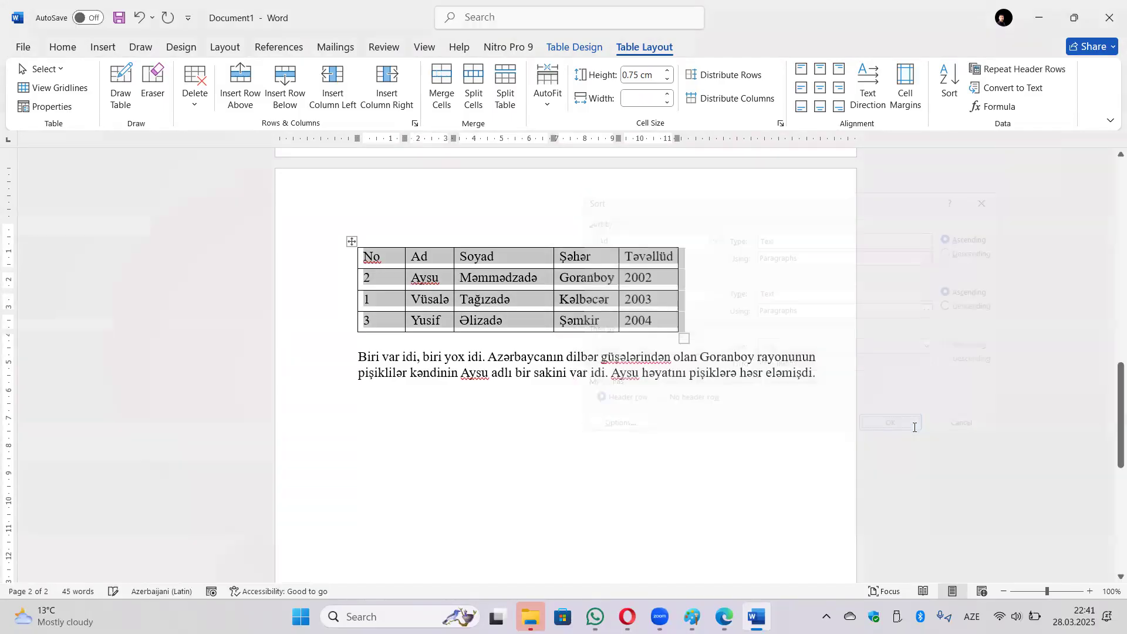
# Re-sort the table by Soyad ascending, keeping the header row at the top.
pyautogui.click(428, 300)
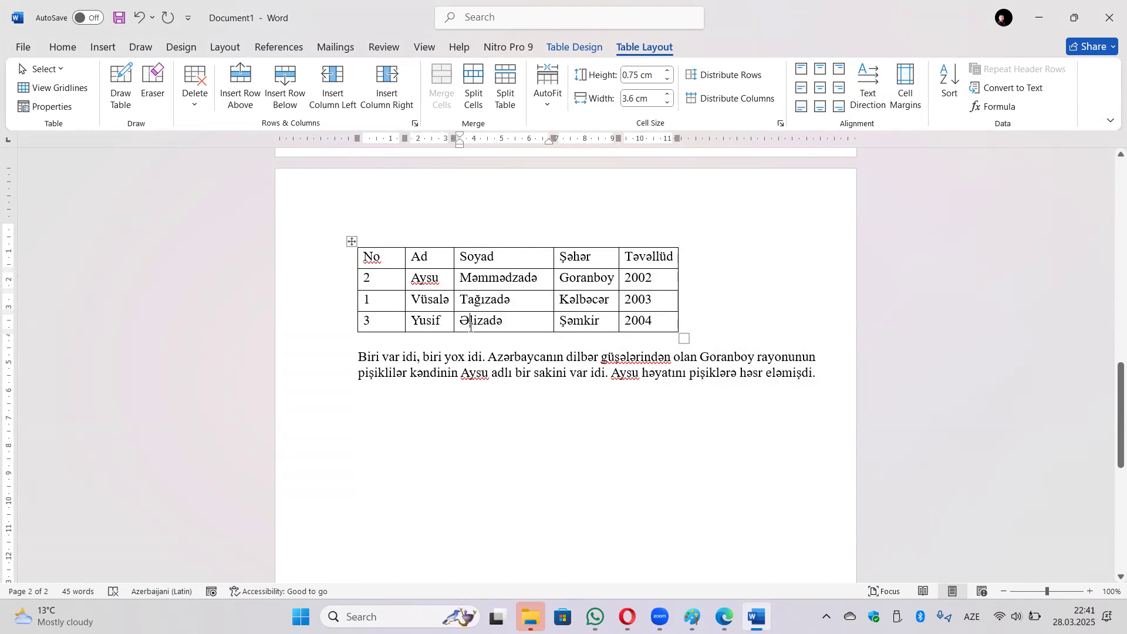
pyautogui.click(949, 82)
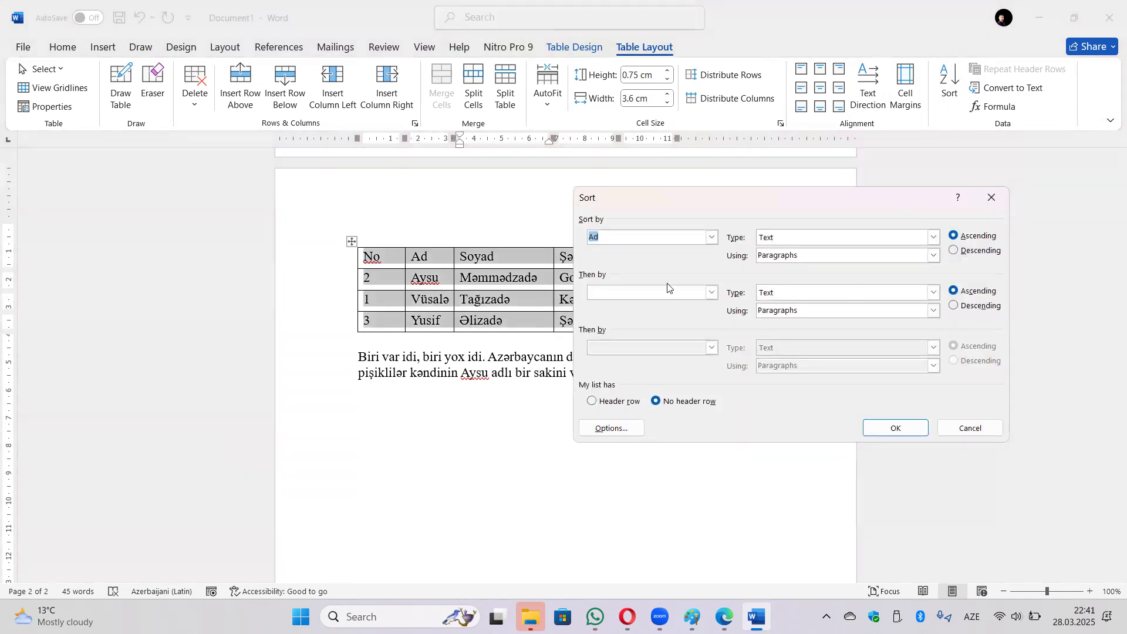
pyautogui.click(711, 236)
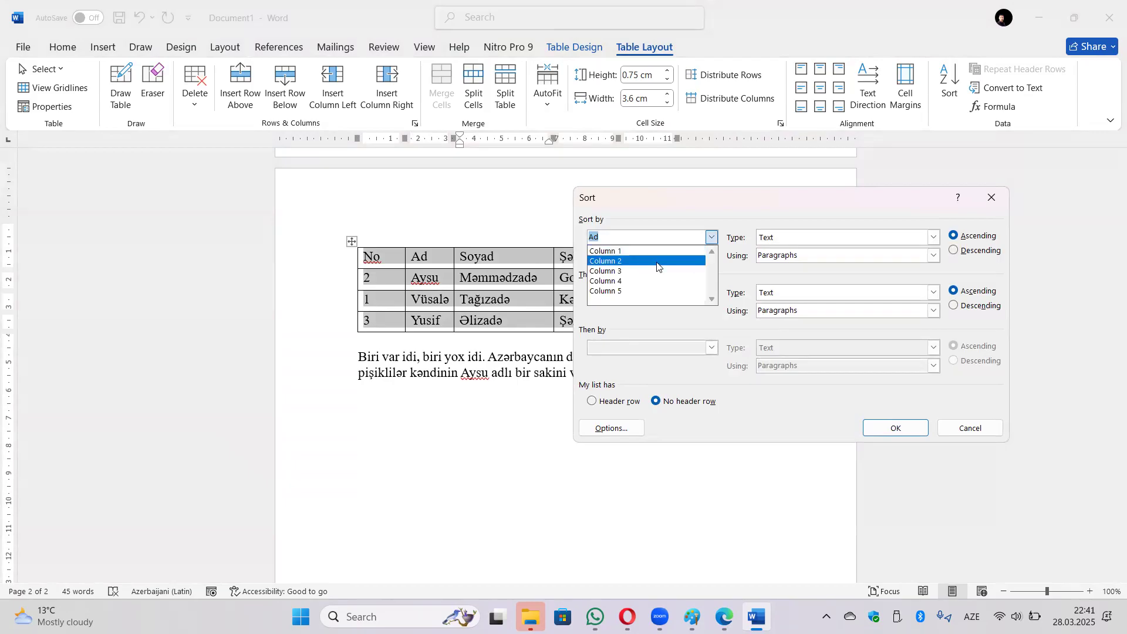
pyautogui.click(681, 235)
pyautogui.click(597, 403)
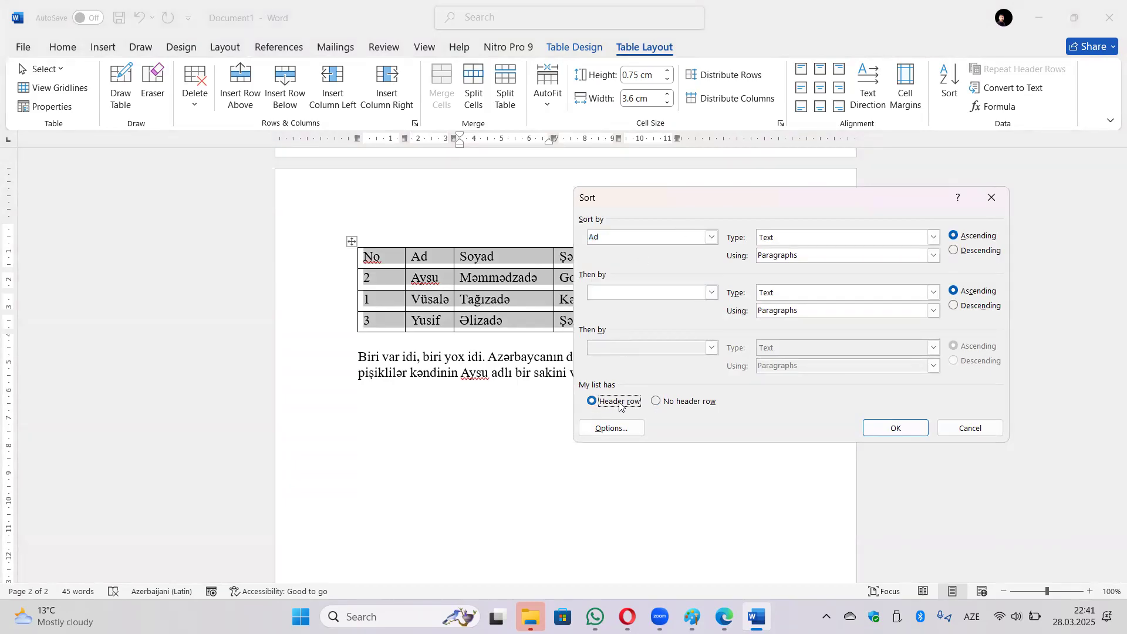
pyautogui.click(712, 237)
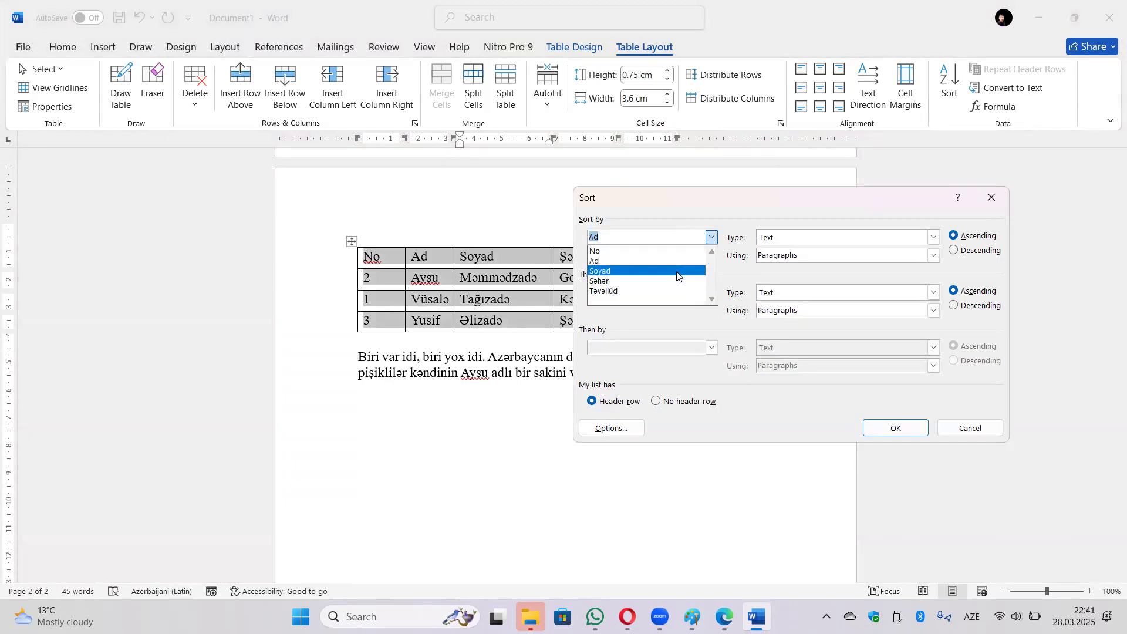
pyautogui.click(676, 278)
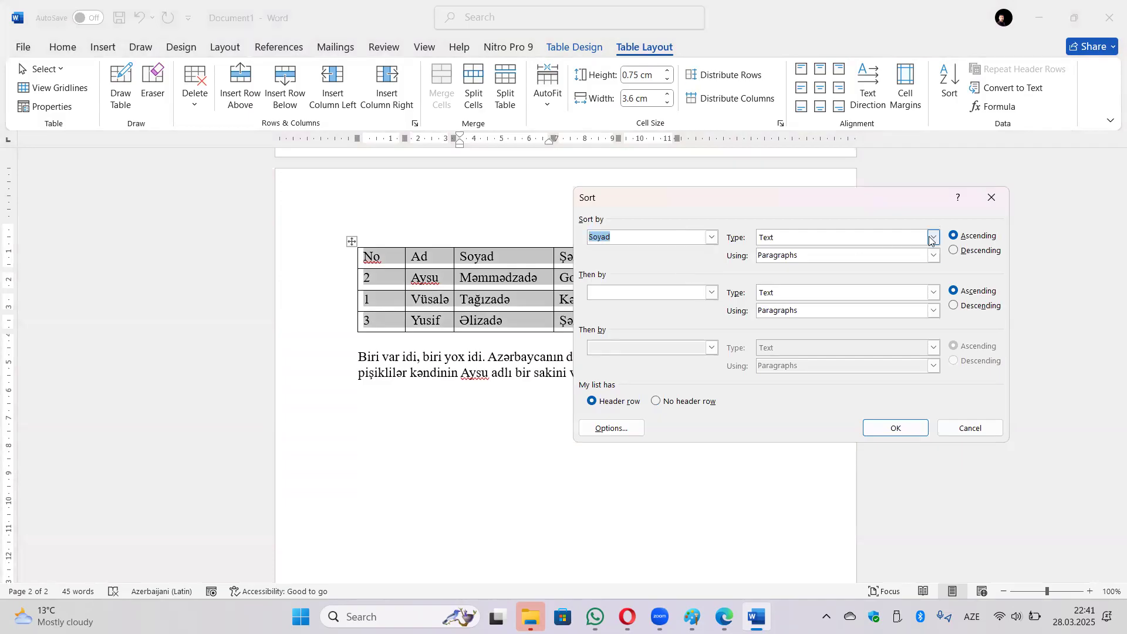
pyautogui.click(895, 428)
pyautogui.click(464, 283)
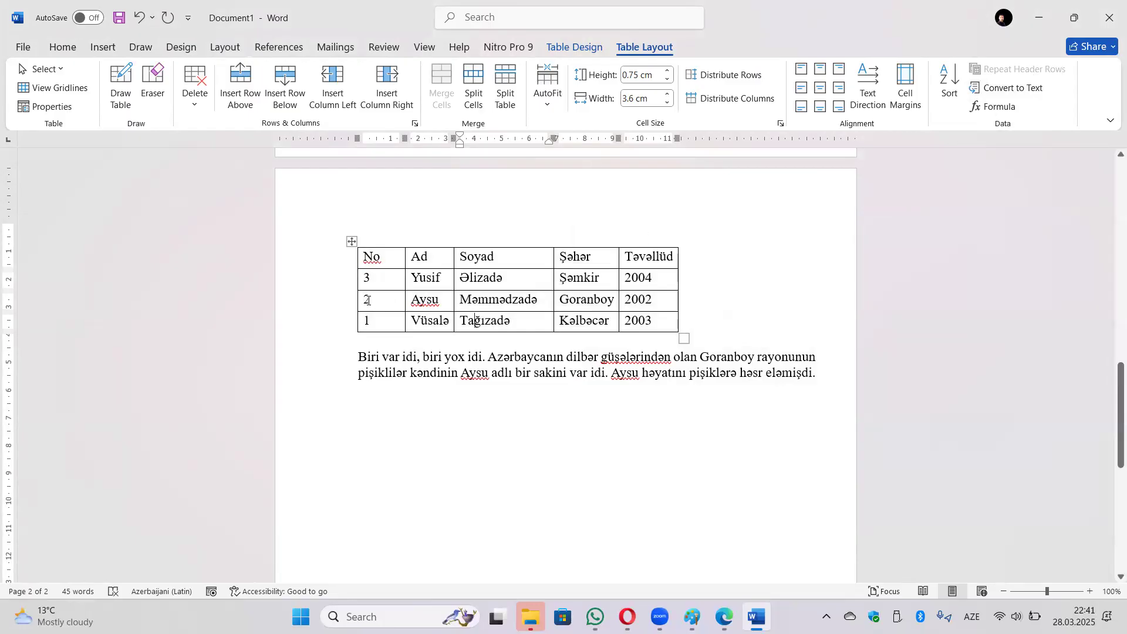
pyautogui.click(351, 268)
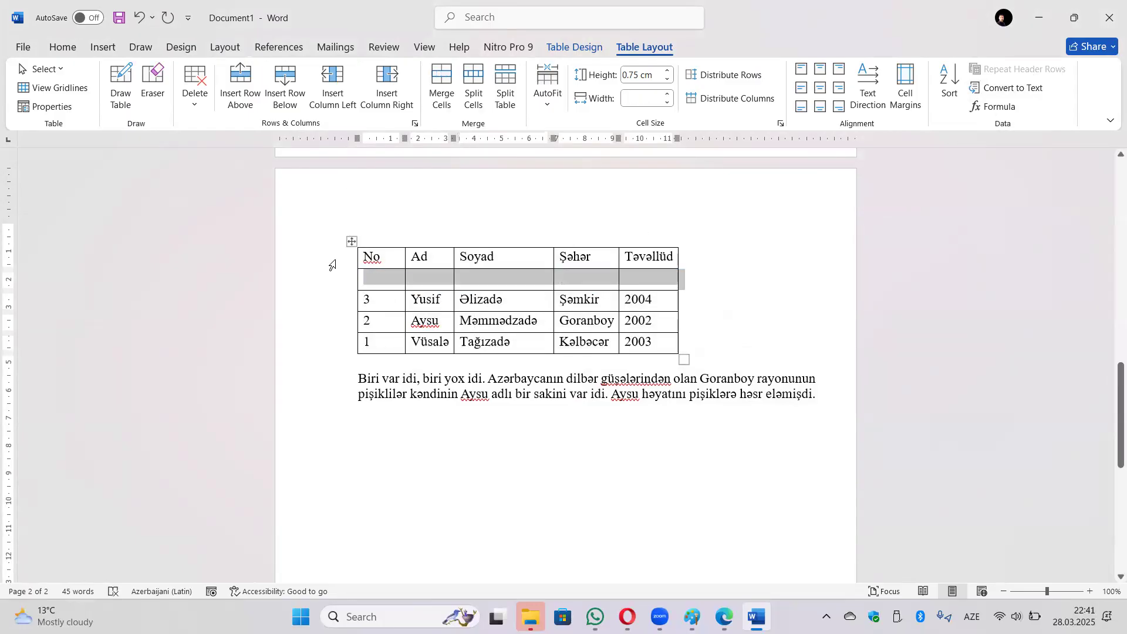
pyautogui.press('BackSpace')
pyautogui.click(331, 257)
pyautogui.click(71, 113)
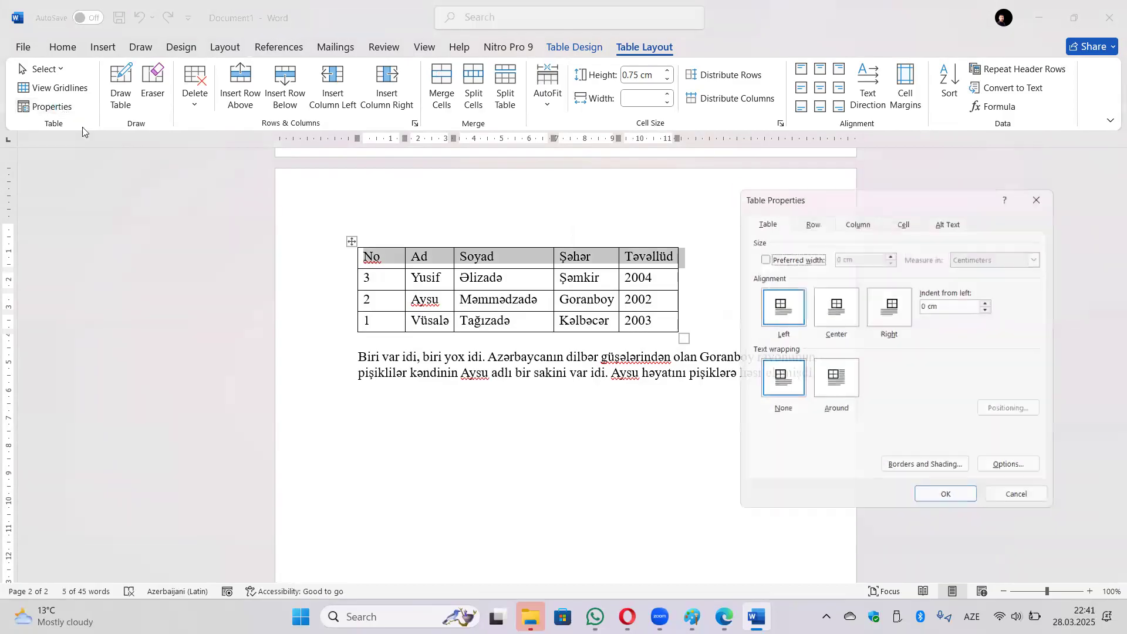
pyautogui.click(810, 218)
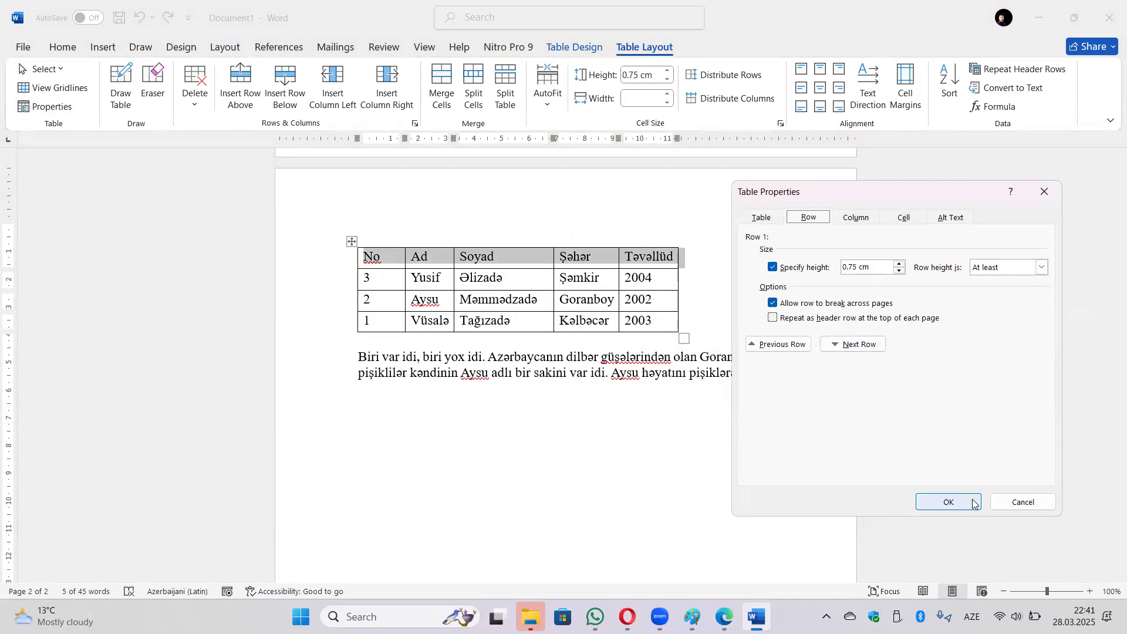
pyautogui.click(1020, 503)
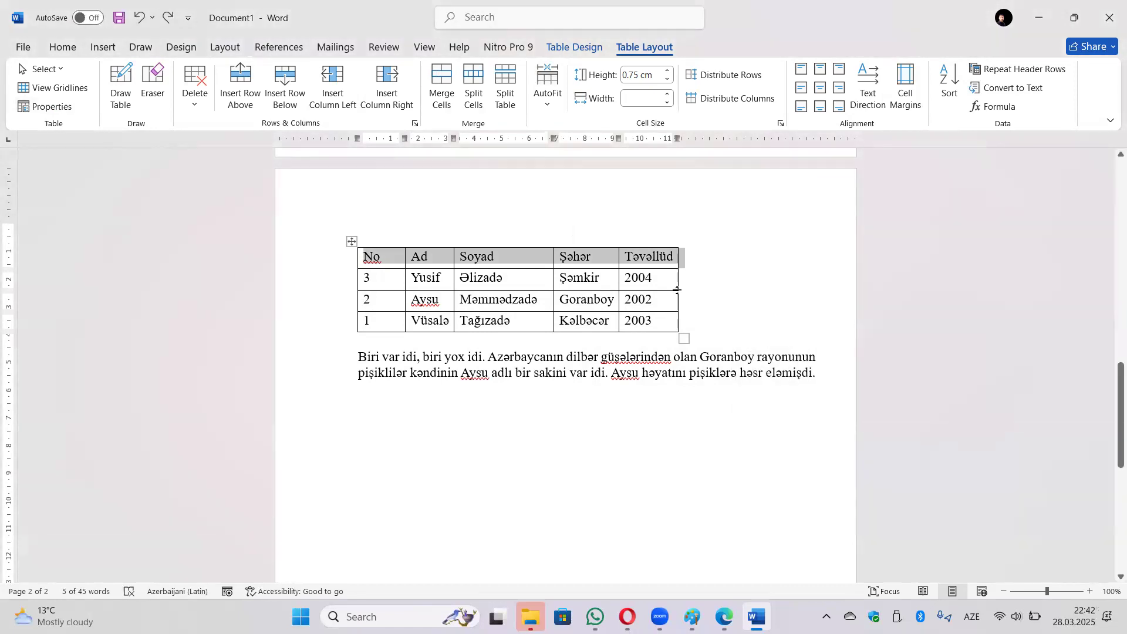
pyautogui.click(1005, 70)
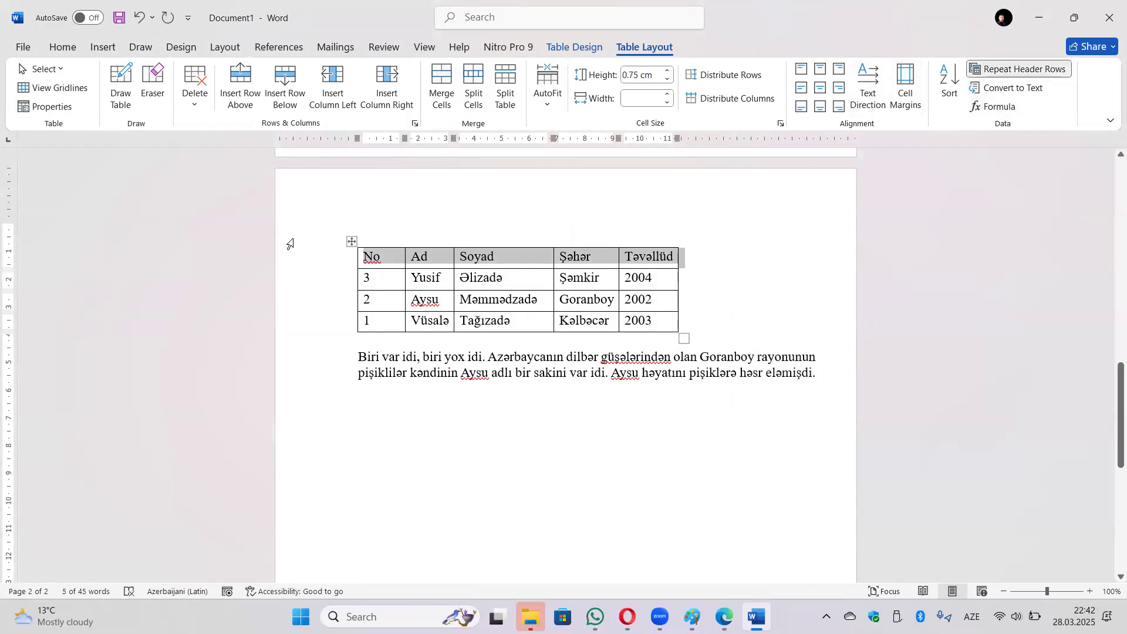
pyautogui.click(730, 236)
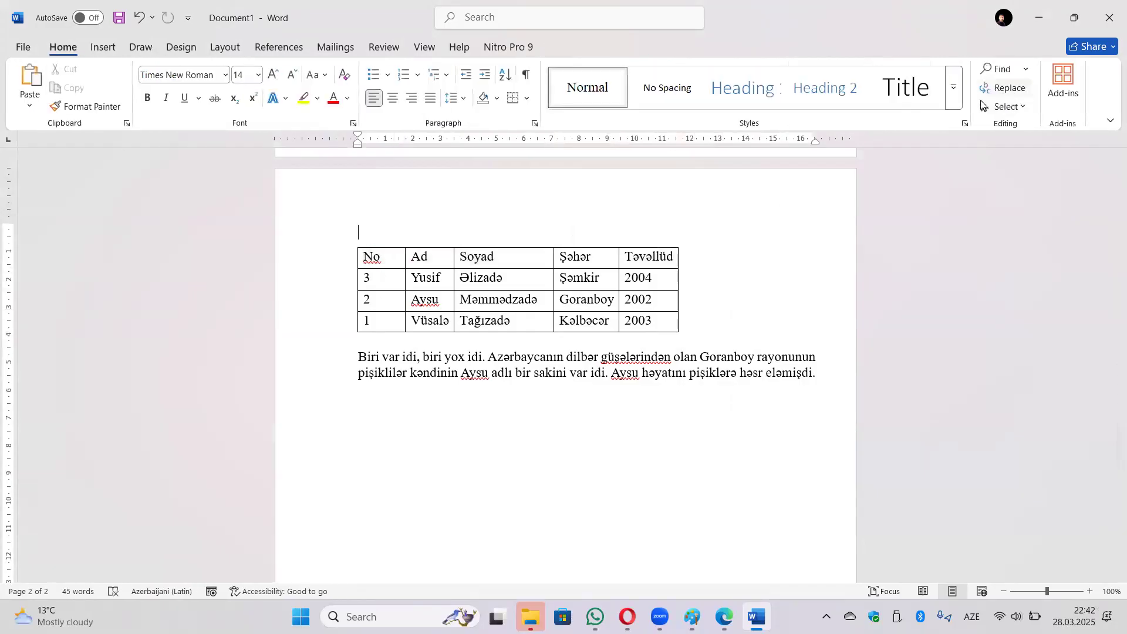
pyautogui.click(604, 280)
pyautogui.press('Up')
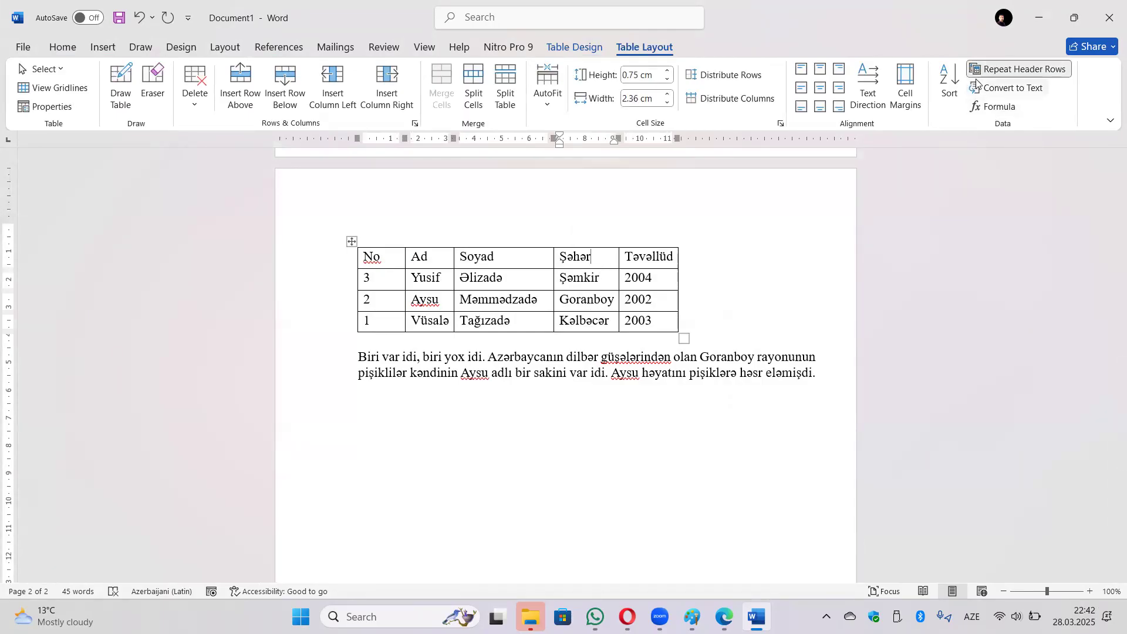
pyautogui.click(47, 106)
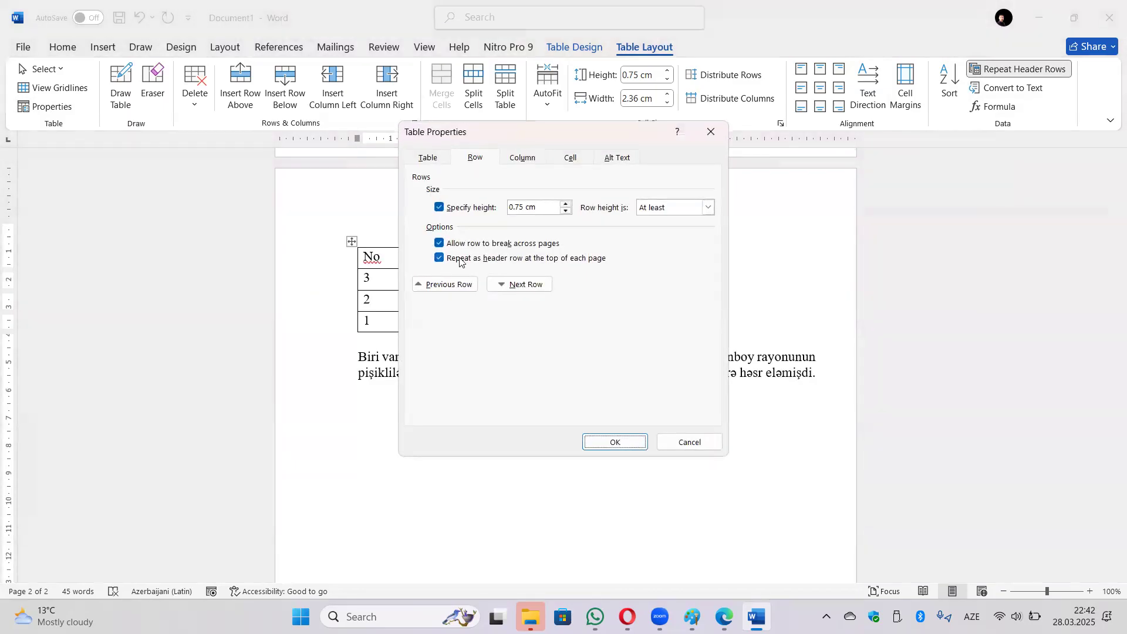
pyautogui.click(440, 257)
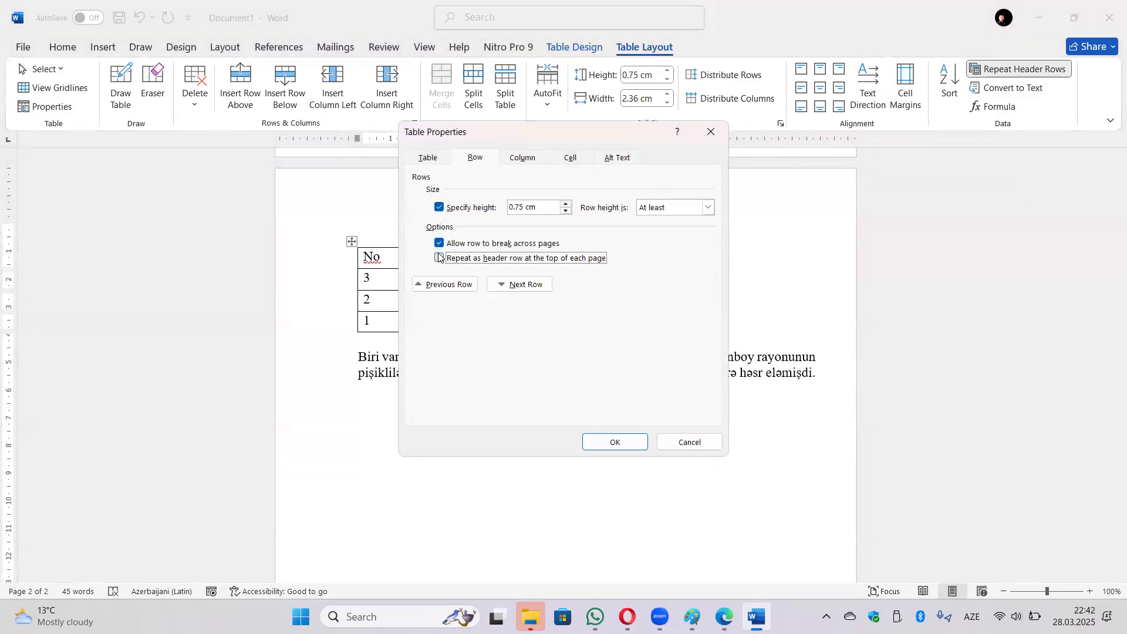
pyautogui.click(602, 442)
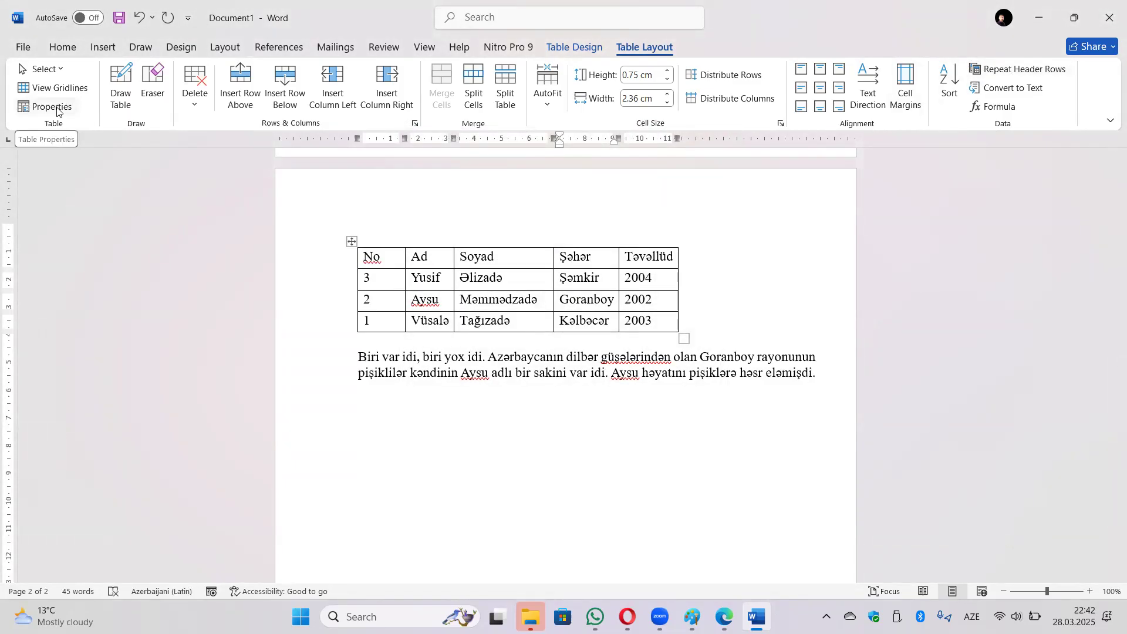
# Convert the whole student table to text separated by '+', then select the four resulting lines.
pyautogui.click(351, 241)
pyautogui.click(1021, 91)
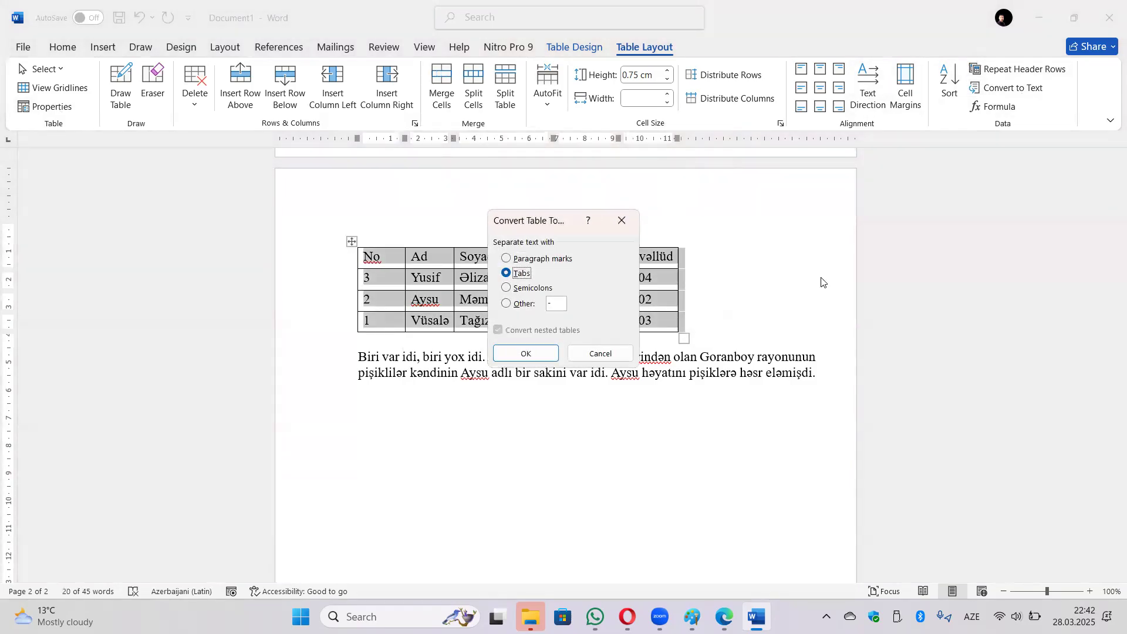
pyautogui.click(525, 308)
pyautogui.write('+')
pyautogui.click(525, 354)
pyautogui.click(496, 366)
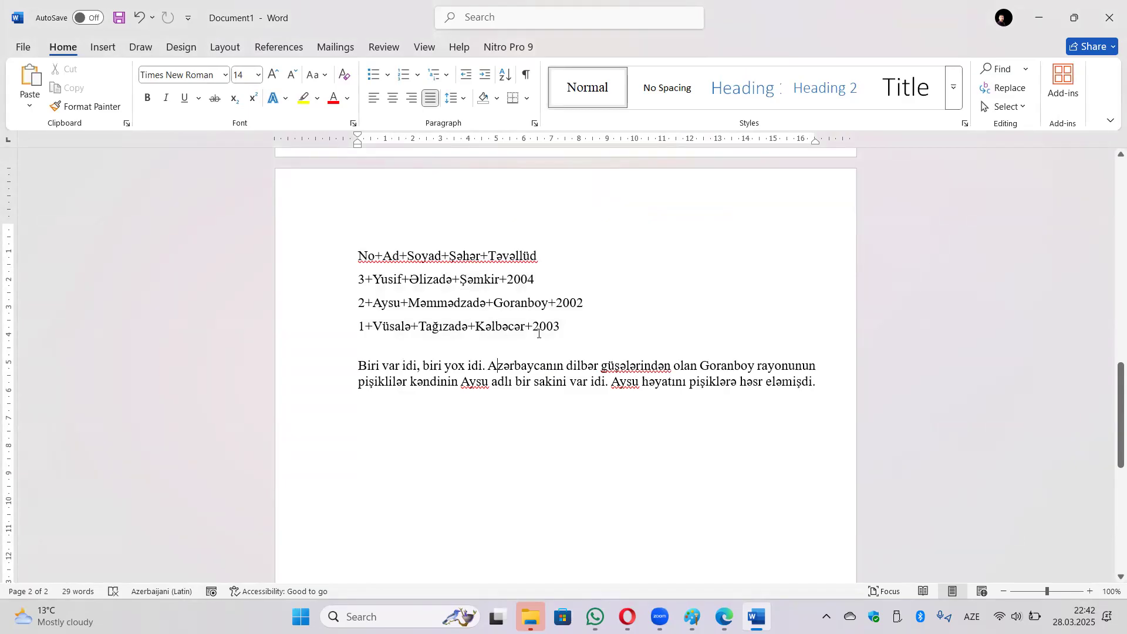
pyautogui.moveTo(564, 330); pyautogui.dragTo(361, 262)
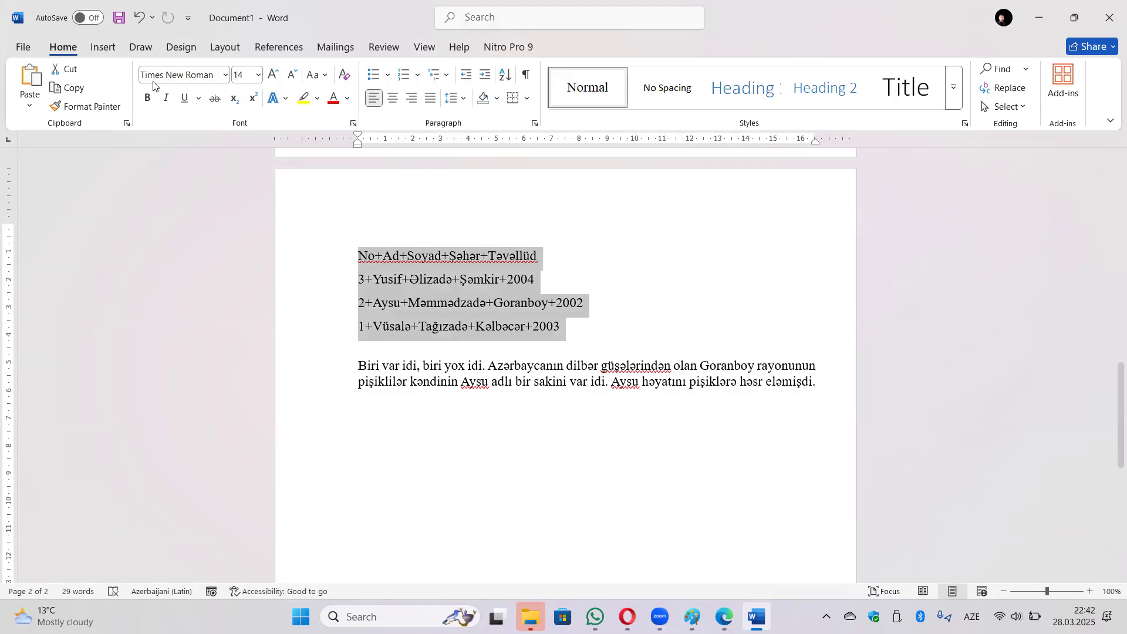
# Convert the selected plus-separated lines back into a 5-column table.
pyautogui.click(105, 48)
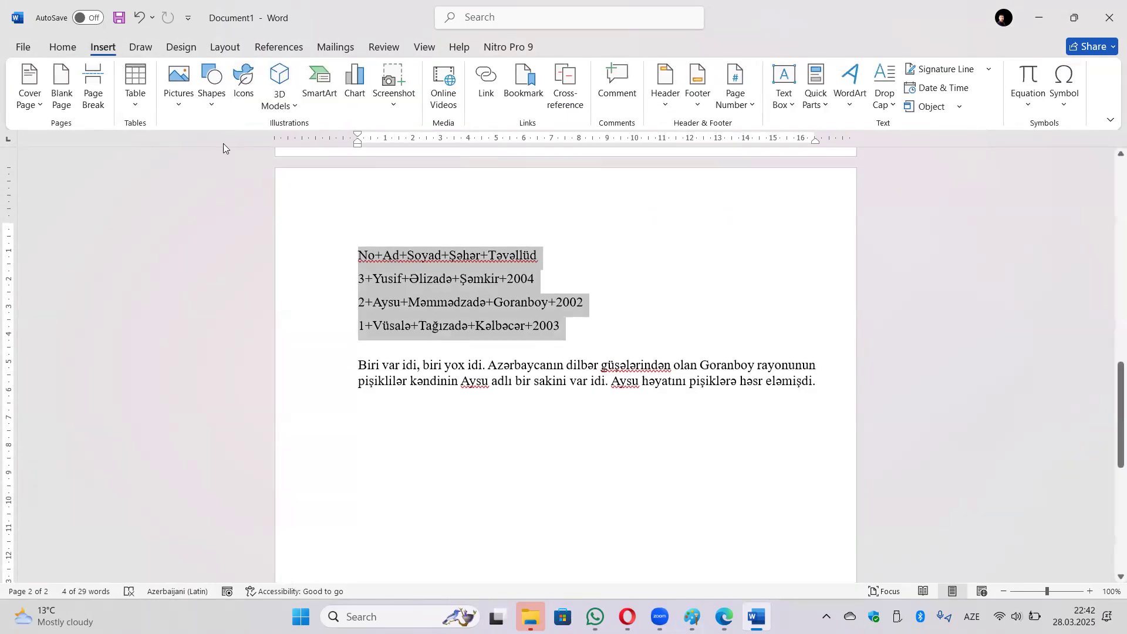
pyautogui.click(137, 101)
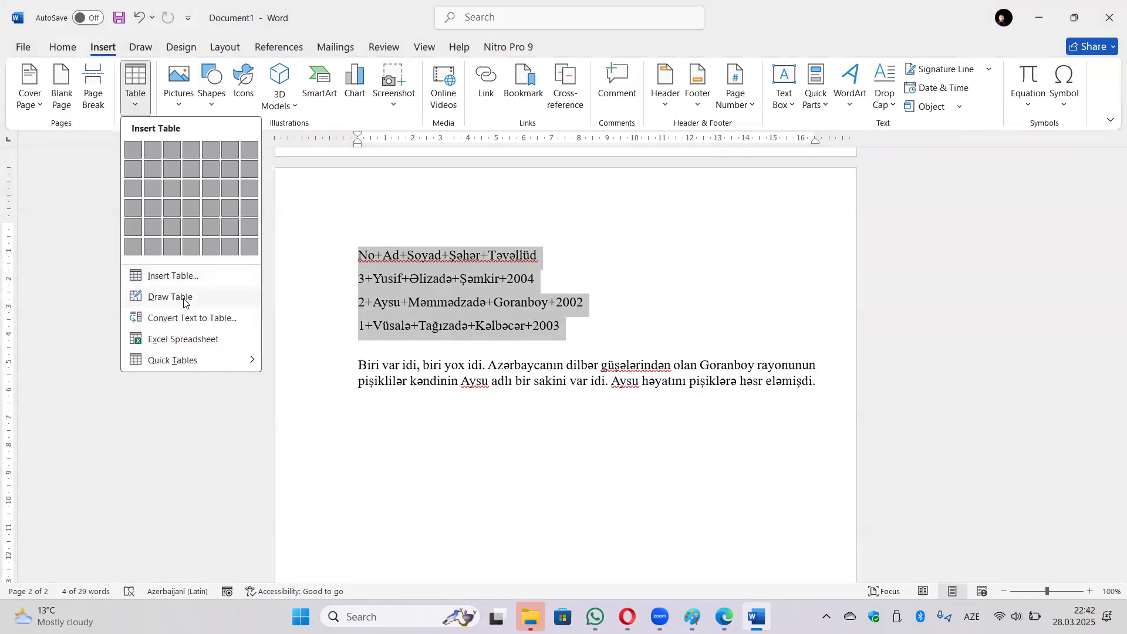
pyautogui.click(189, 317)
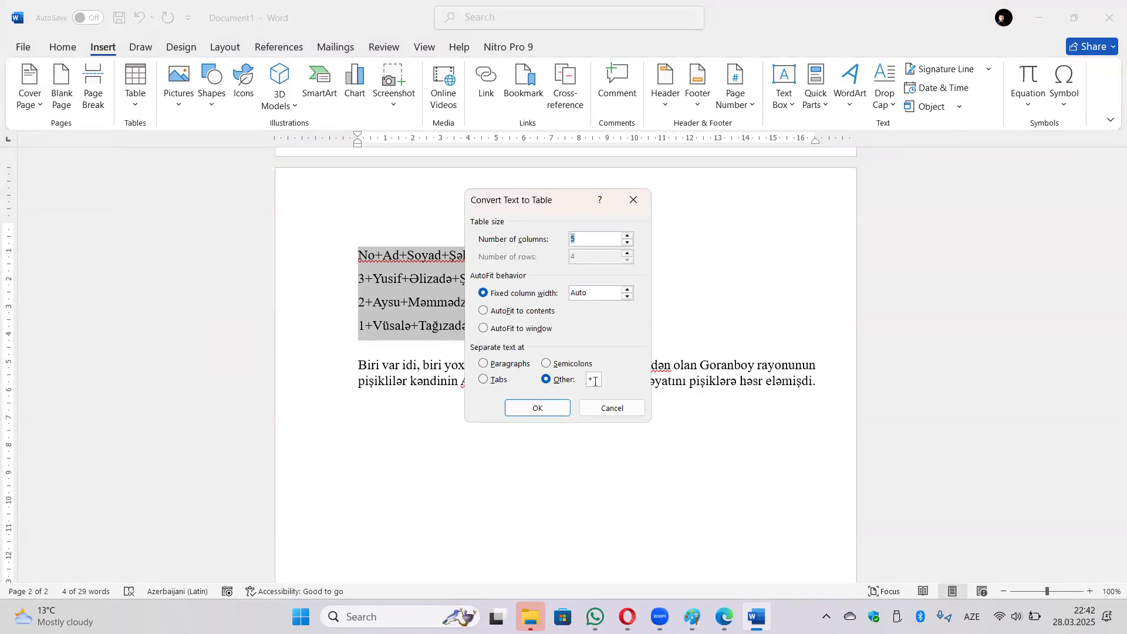
pyautogui.click(536, 407)
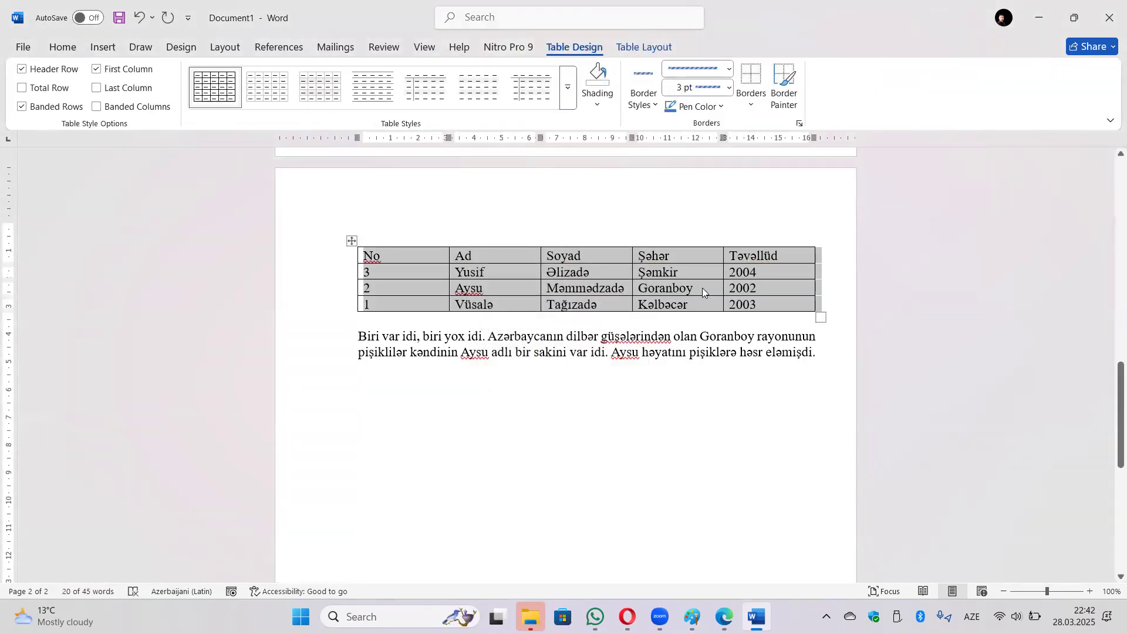
pyautogui.click(658, 46)
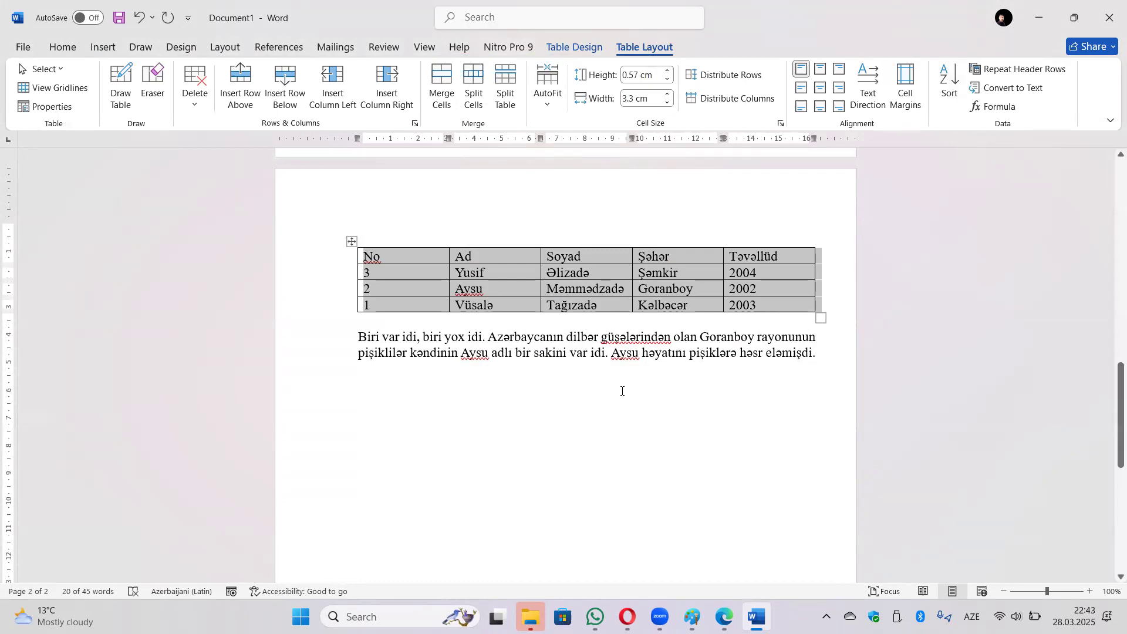
# Append a new row to the table, try a SUM(ABOVE) formula in its last cell, then undo it.
pyautogui.click(747, 318)
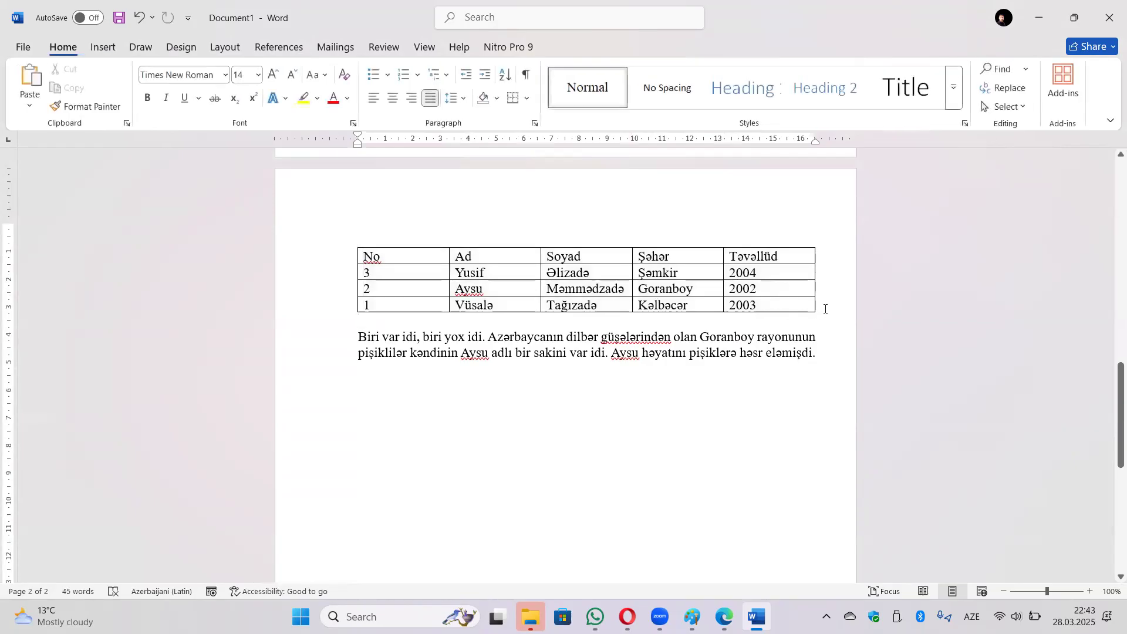
pyautogui.click(825, 308)
pyautogui.press('Return')
pyautogui.click(733, 322)
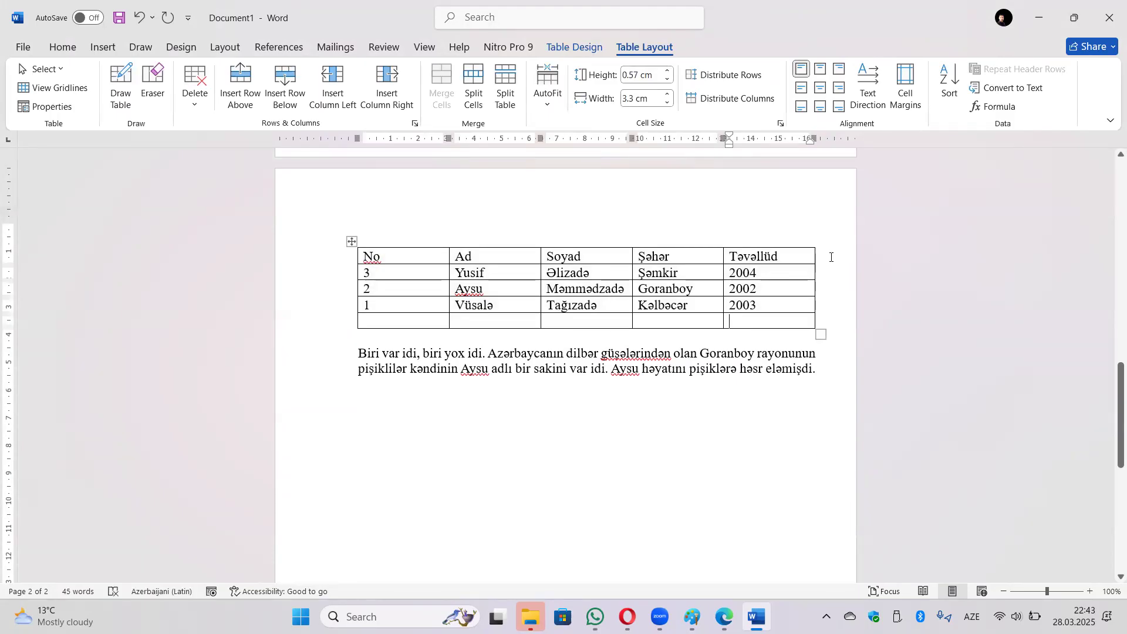
pyautogui.click(993, 106)
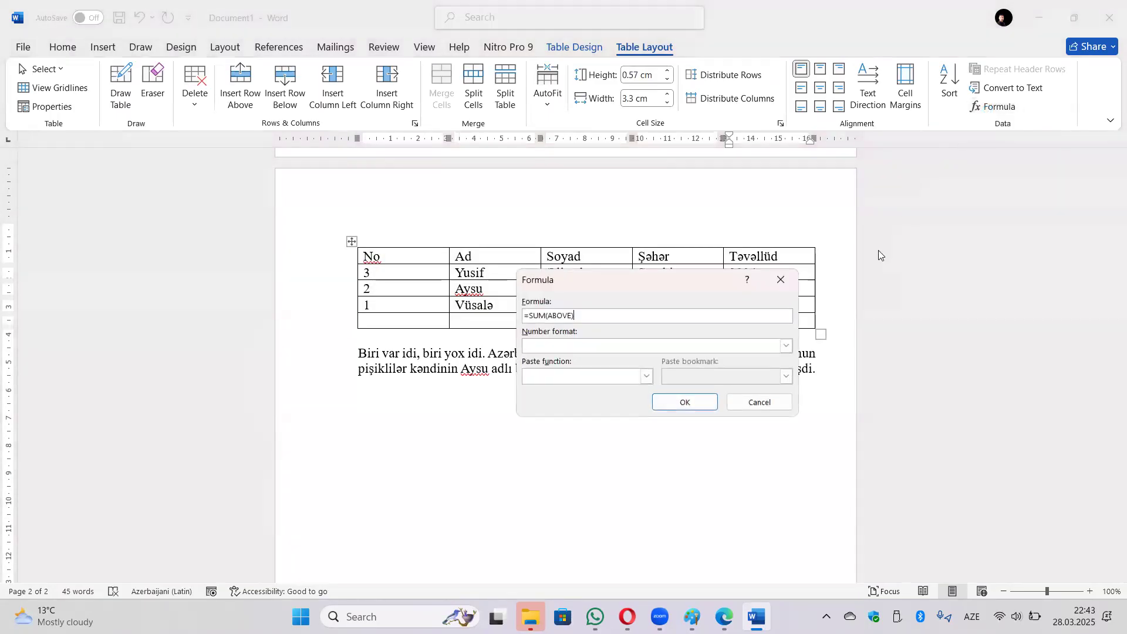
pyautogui.click(685, 403)
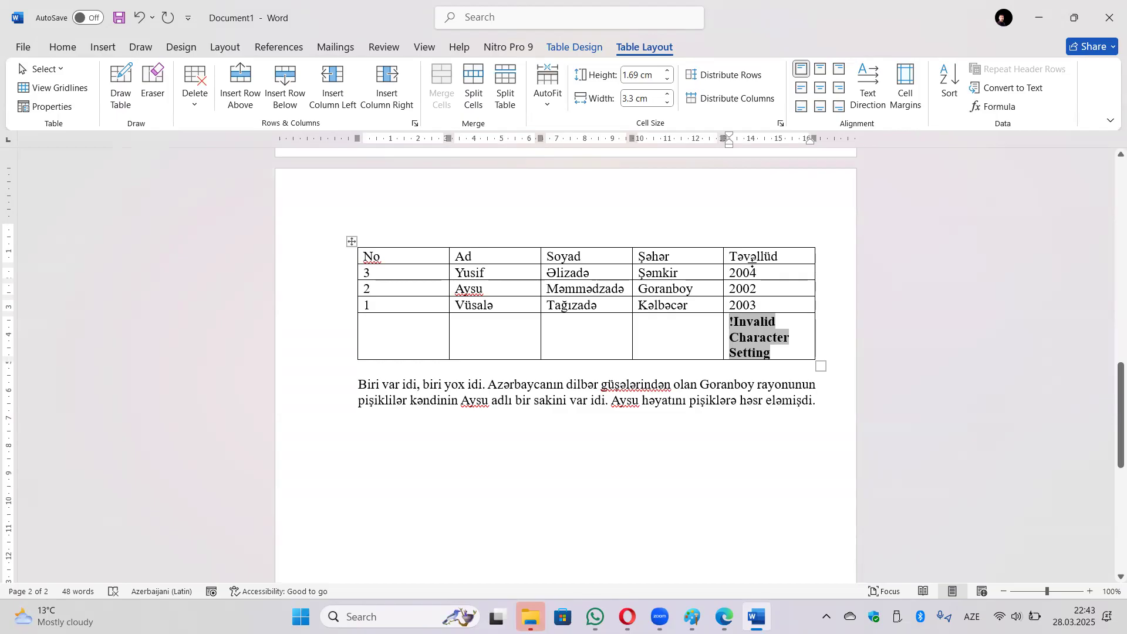
pyautogui.moveTo(786, 259); pyautogui.dragTo(728, 257)
pyautogui.hotkey('ctrl', 'z')
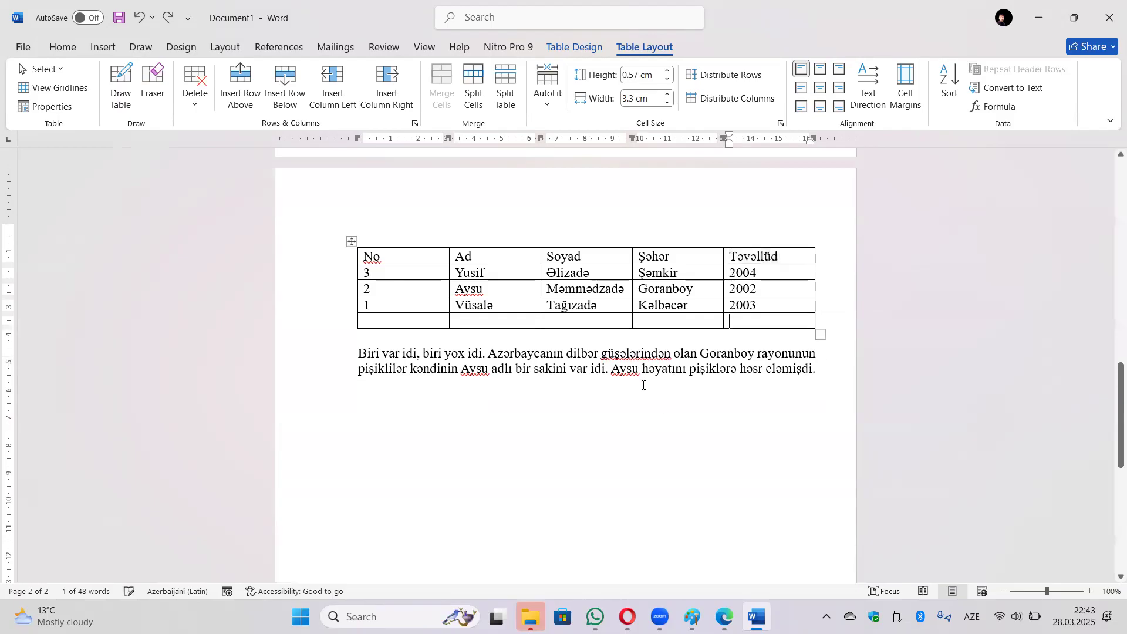
# Fill the new row with 5, 4 and 7 and put =SUM(LEFT) in its Təvəllüd cell.
pyautogui.click(507, 324)
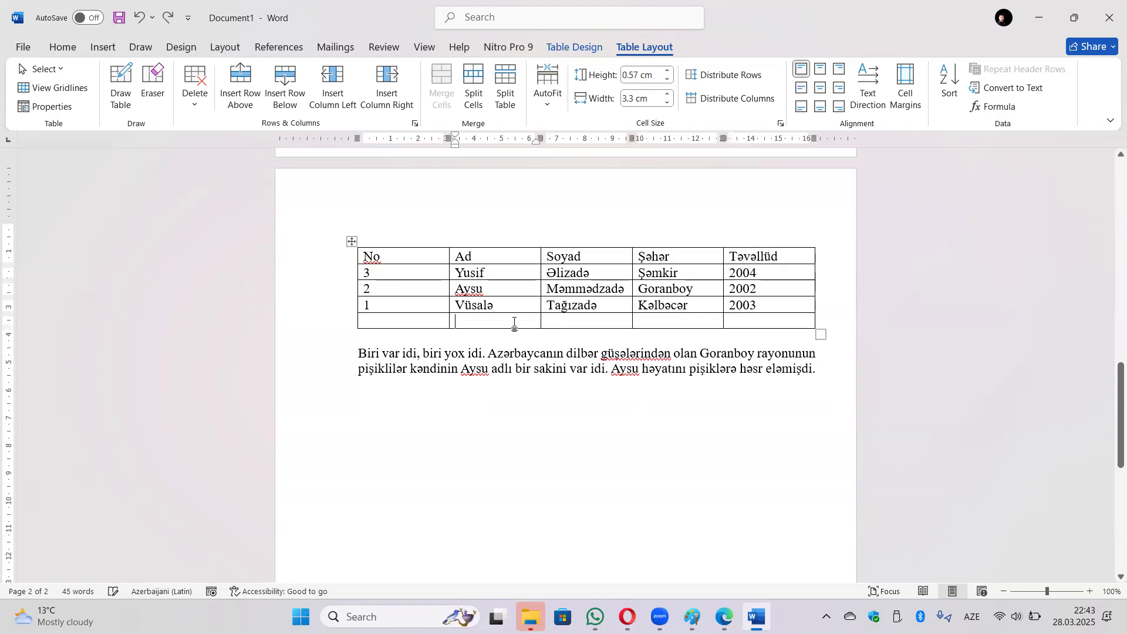
pyautogui.write('5')
pyautogui.press('Tab')
pyautogui.write('4')
pyautogui.press('Tab')
pyautogui.write('7')
pyautogui.press('Tab')
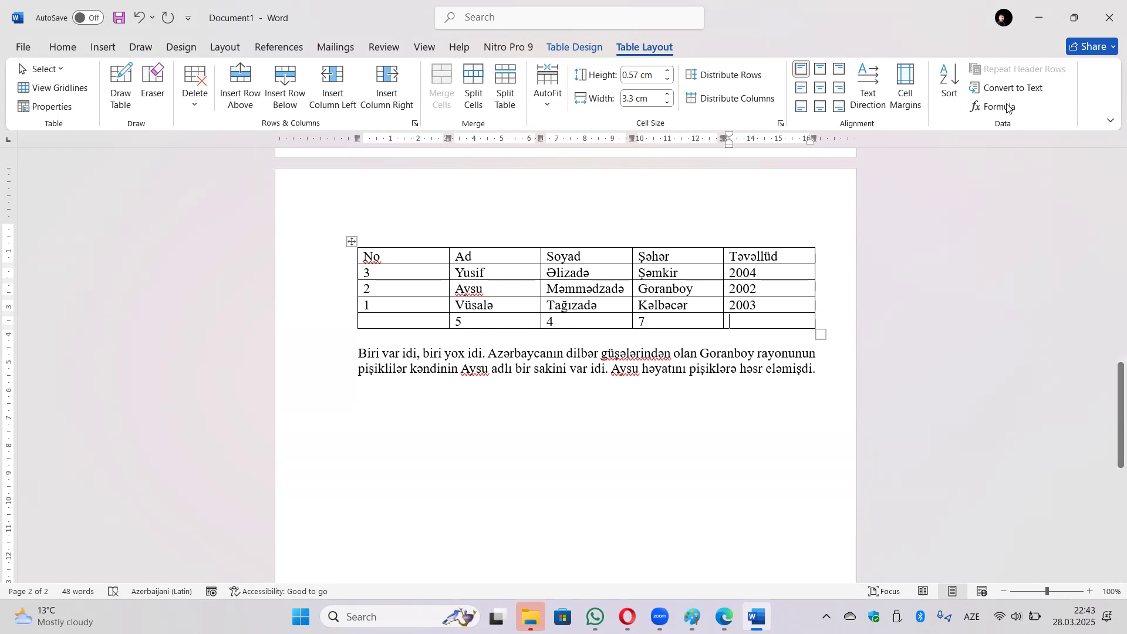
pyautogui.click(999, 107)
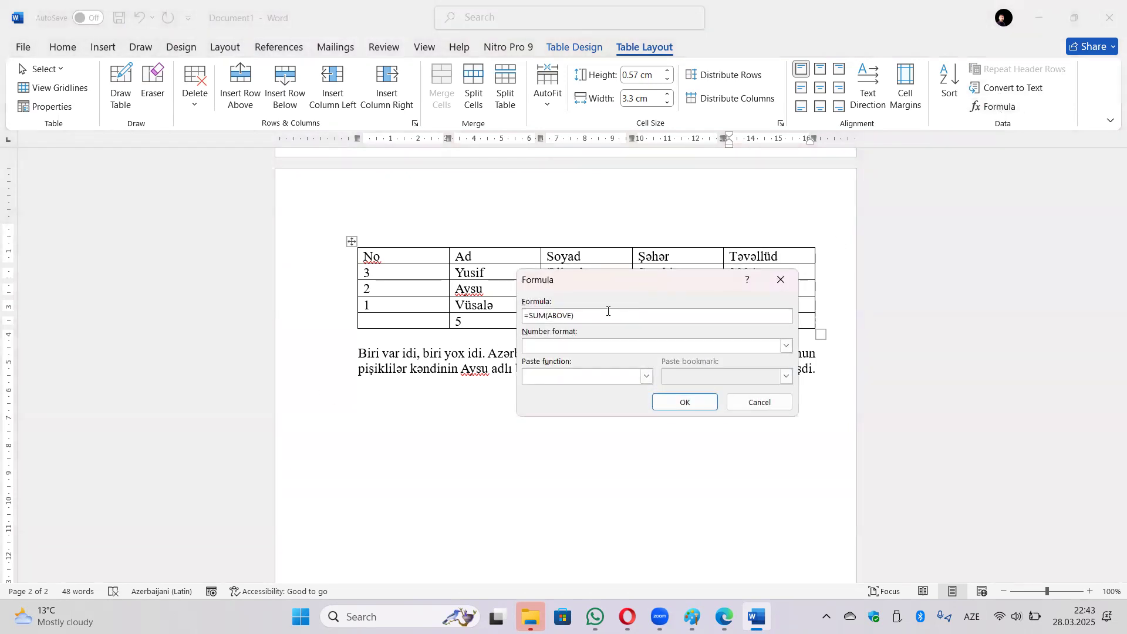
pyautogui.moveTo(573, 315); pyautogui.dragTo(548, 316)
pyautogui.write('LEFT')
pyautogui.click(685, 403)
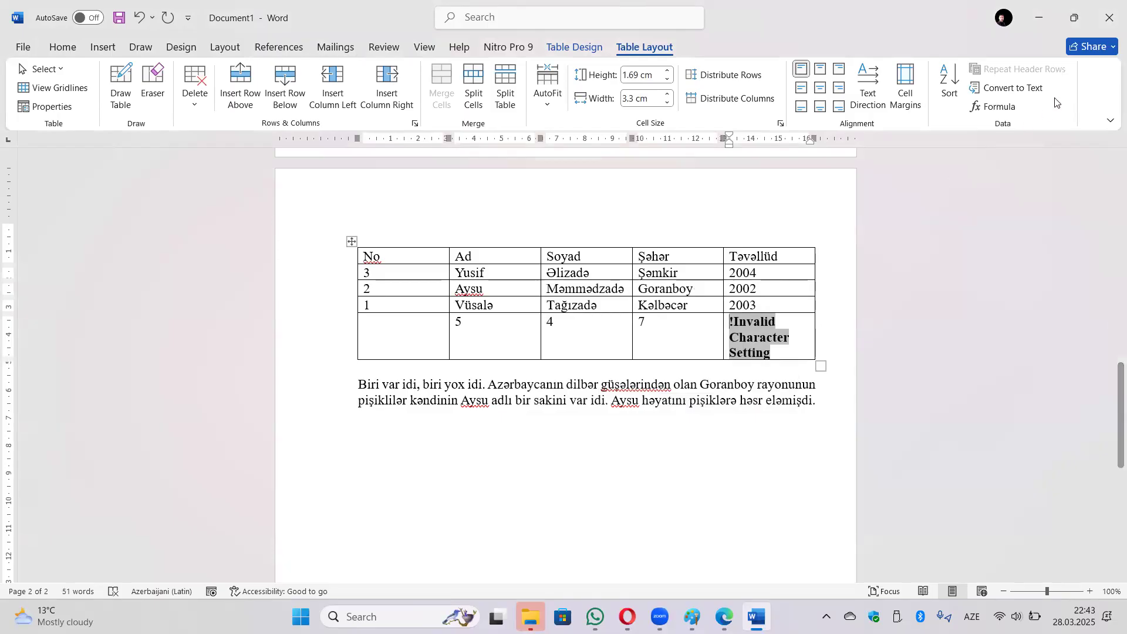
pyautogui.click(498, 430)
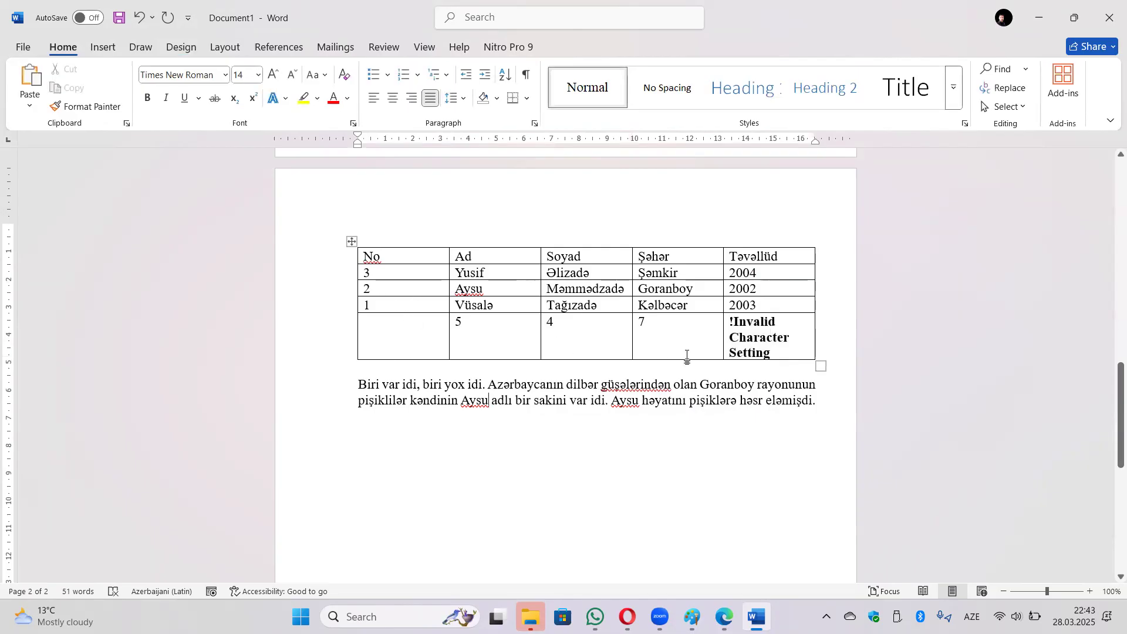
pyautogui.tripleClick(739, 336)
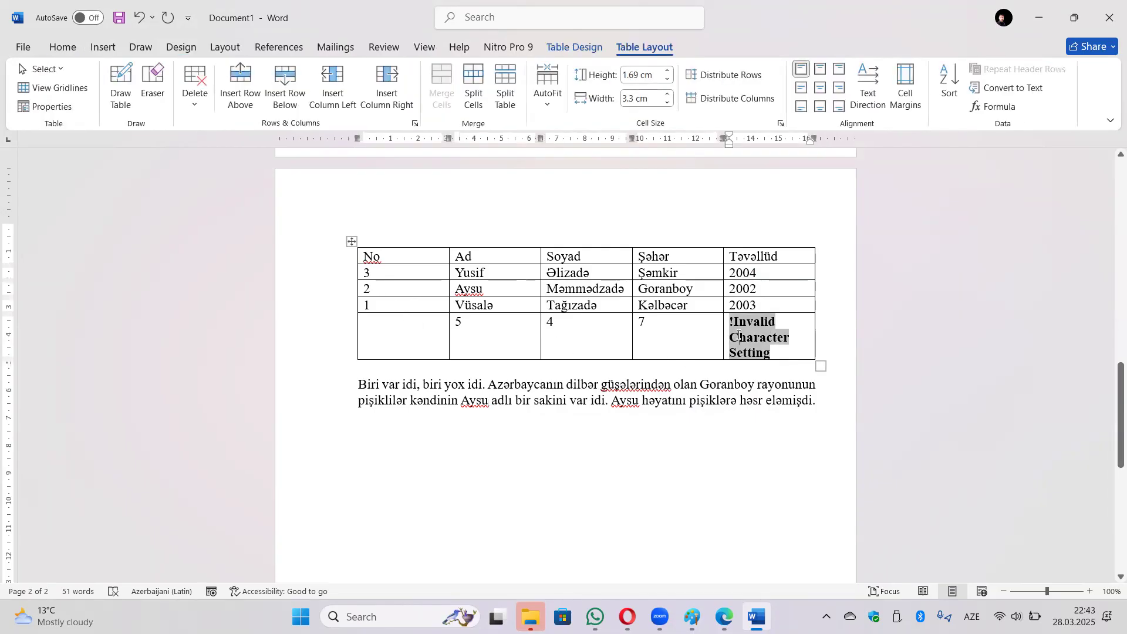
# Insert a 4×3 table in a new paragraph below the story text.
pyautogui.click(493, 427)
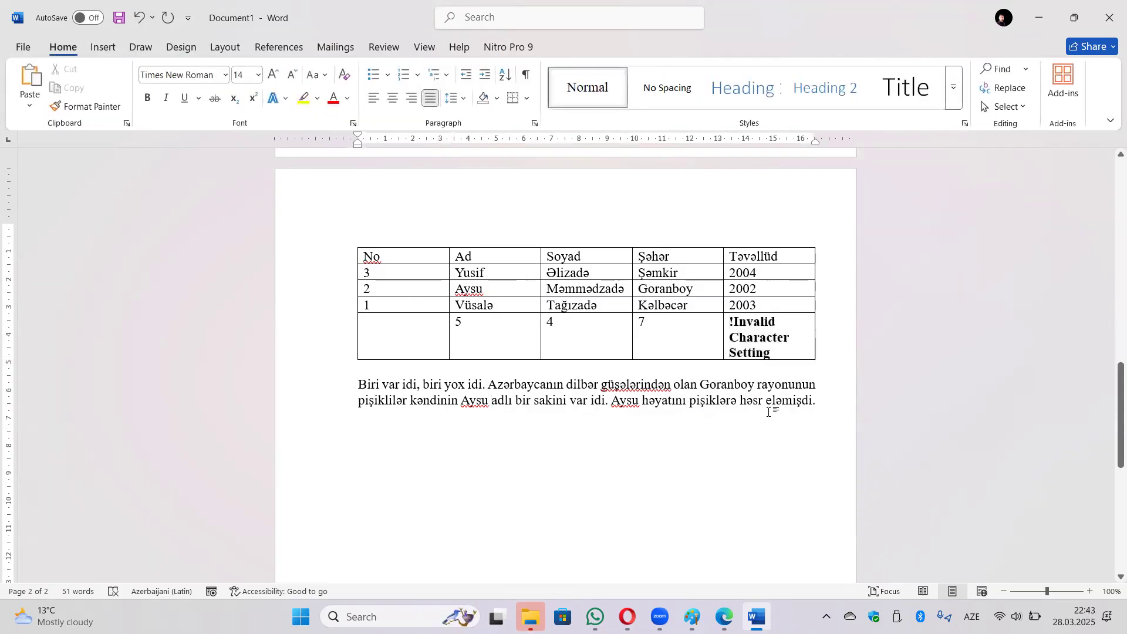
pyautogui.press('Return')
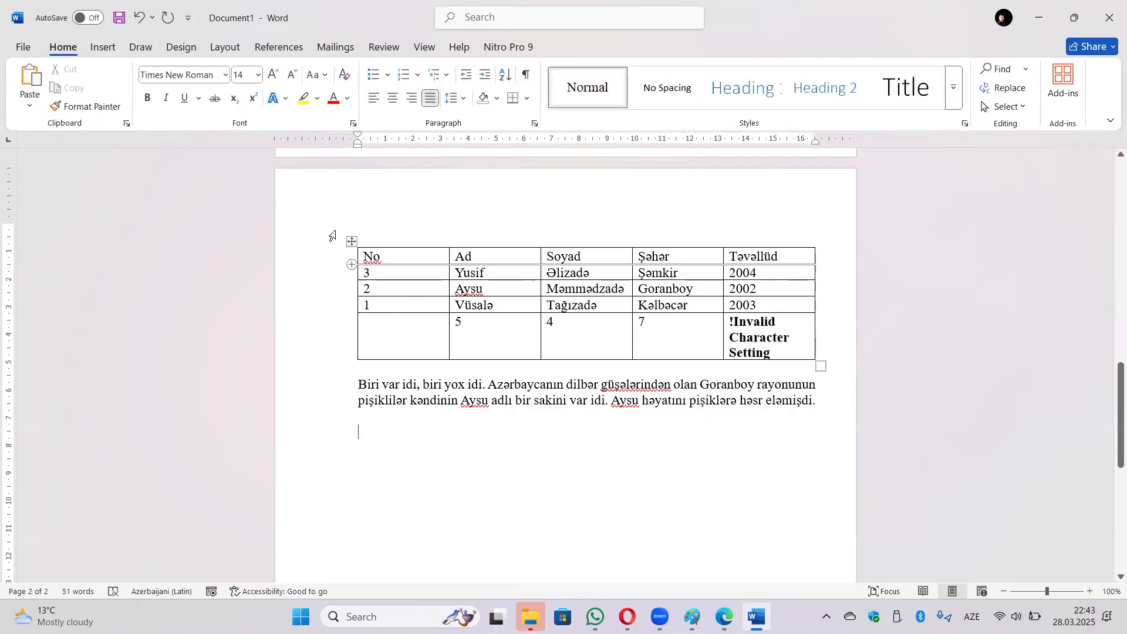
pyautogui.click(103, 47)
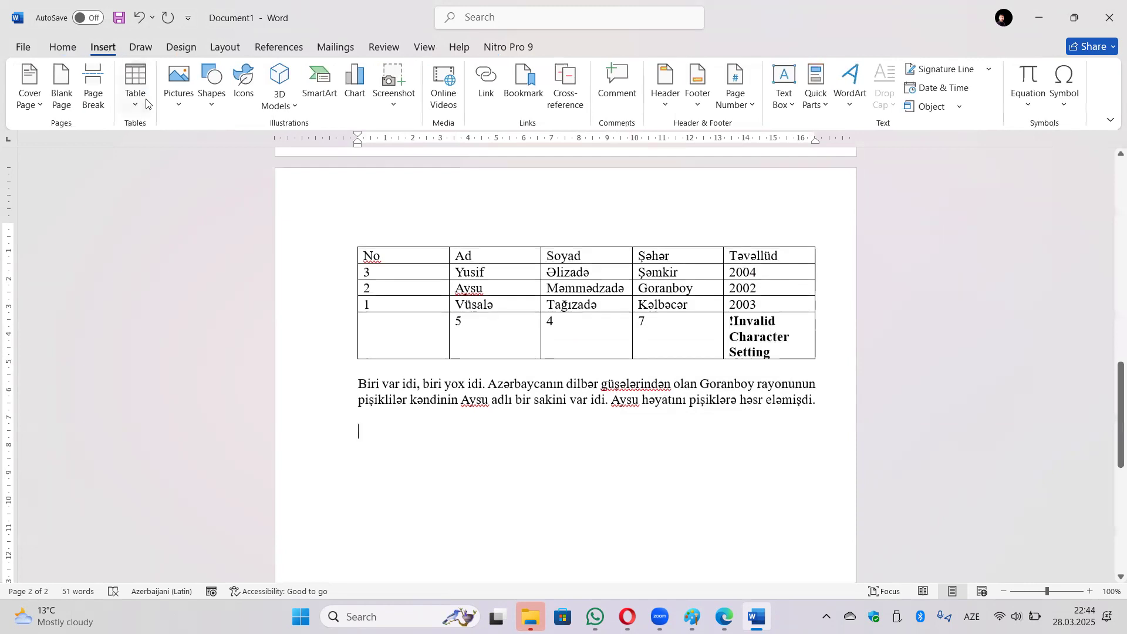
pyautogui.click(135, 85)
pyautogui.click(184, 194)
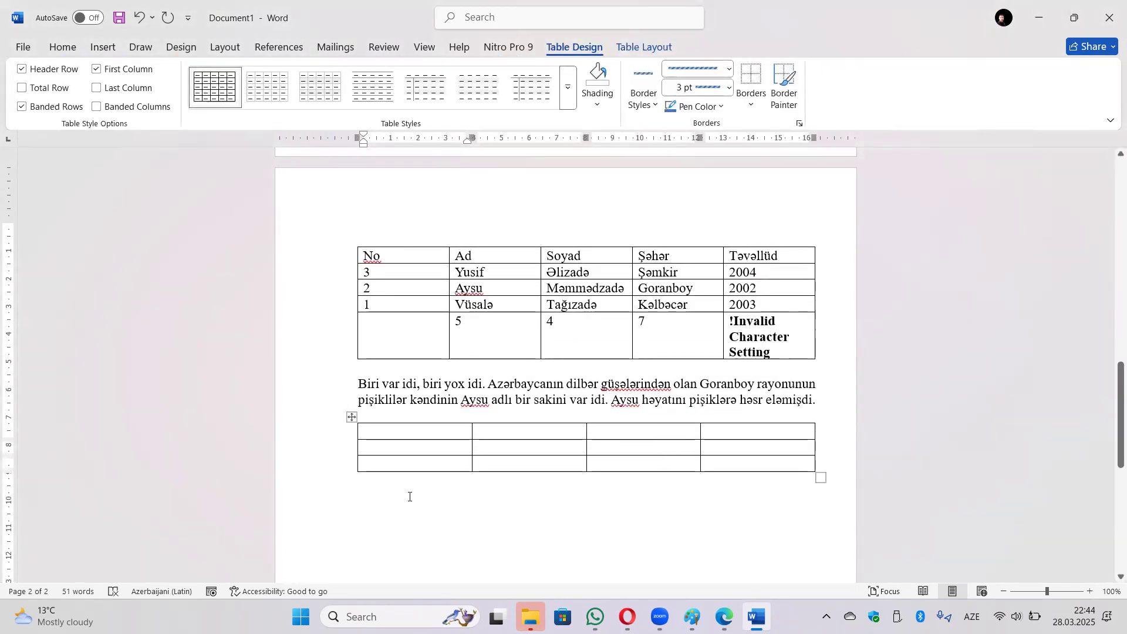
# Type 4, 5 and 6 into the table's first three top-row cells.
pyautogui.write('4')
pyautogui.press('Tab')
pyautogui.write('5')
pyautogui.press('Tab')
pyautogui.write('6')
pyautogui.press('Tab')
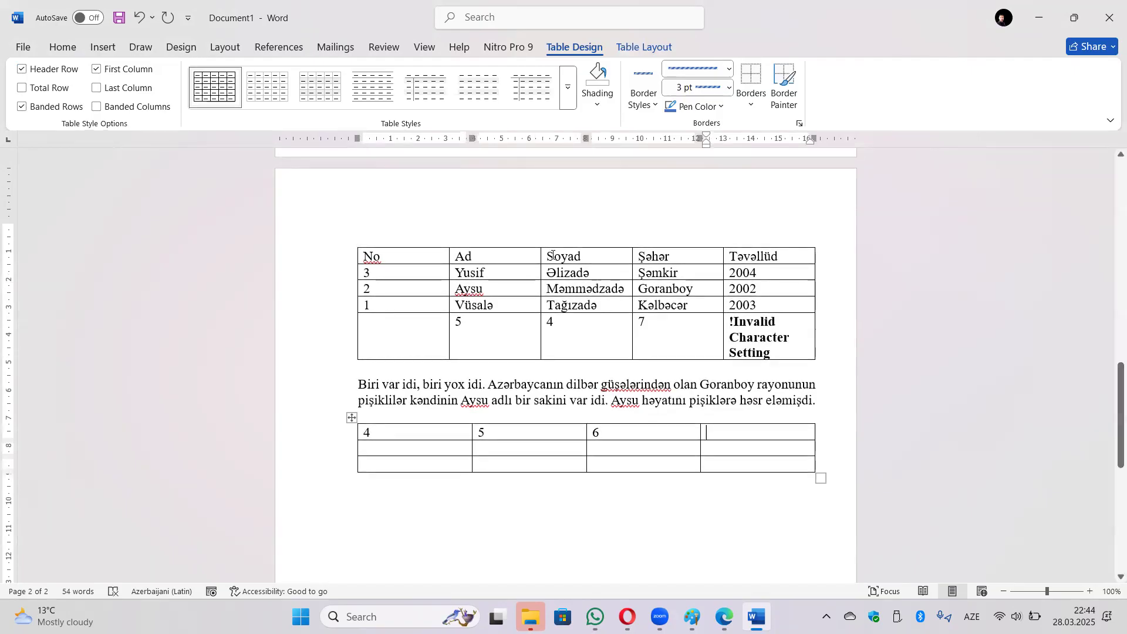
pyautogui.click(103, 48)
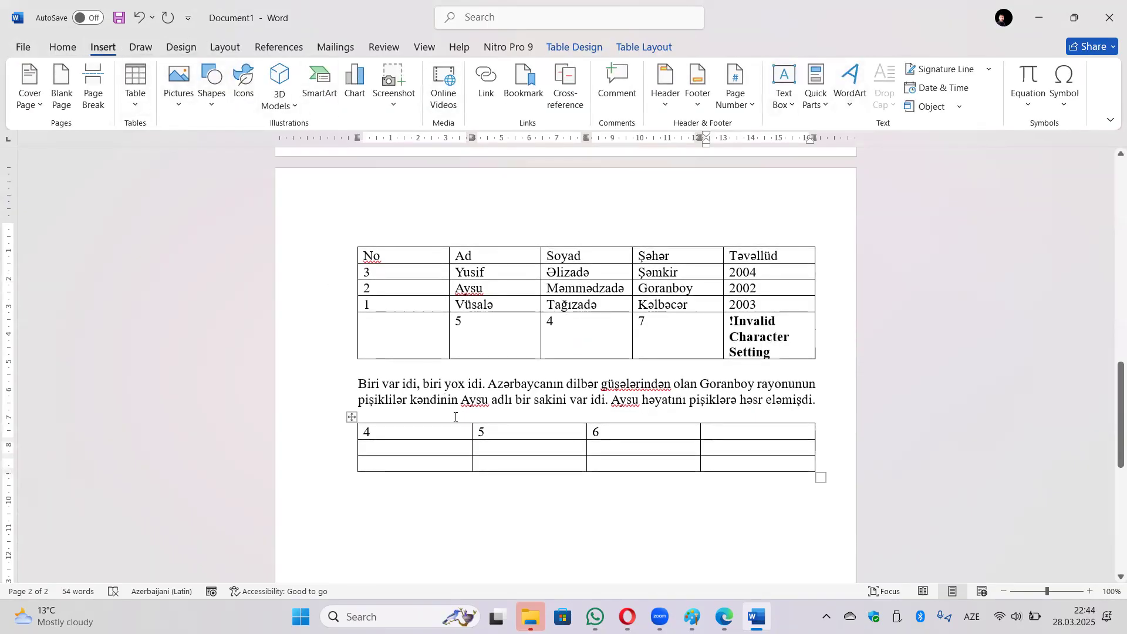
# Enter =SUM(LEFT) for the fourth top-row cell, trying the Paste function list, and confirm it.
pyautogui.click(645, 47)
pyautogui.click(1000, 106)
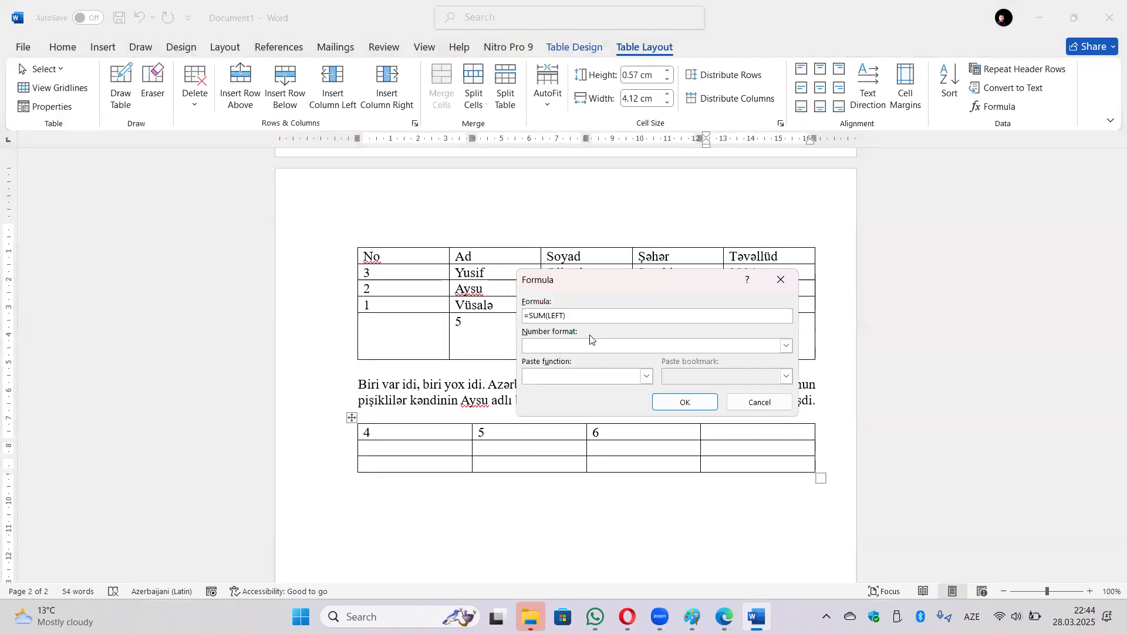
pyautogui.hotkey('alt', 'shift')
pyautogui.doubleClick(561, 317)
pyautogui.write('LEFT')
pyautogui.click(787, 347)
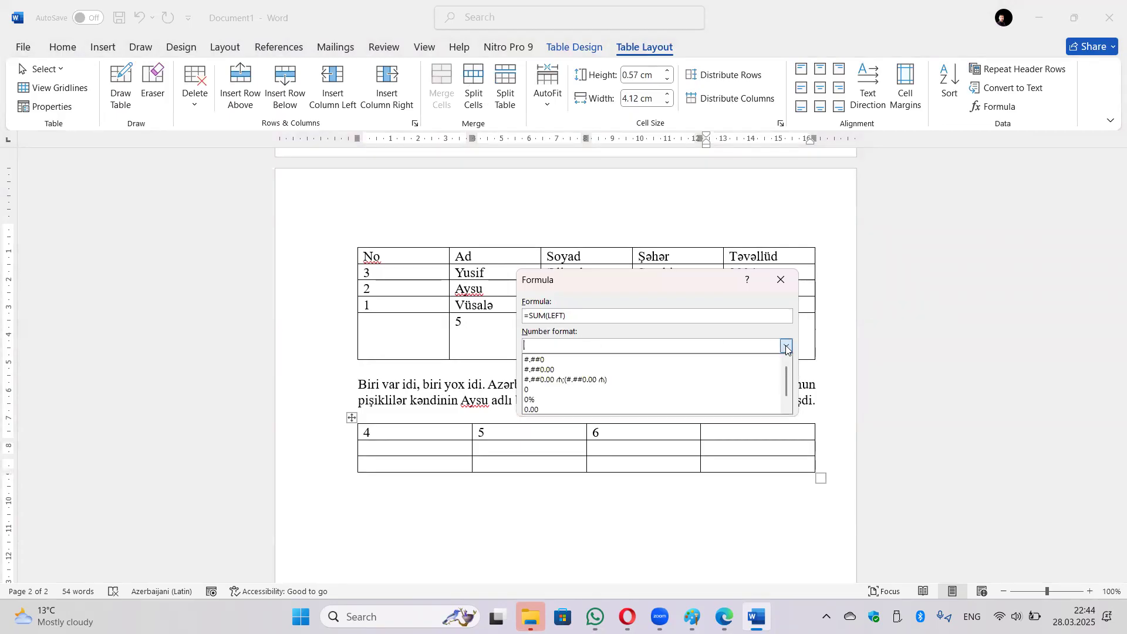
pyautogui.click(787, 347)
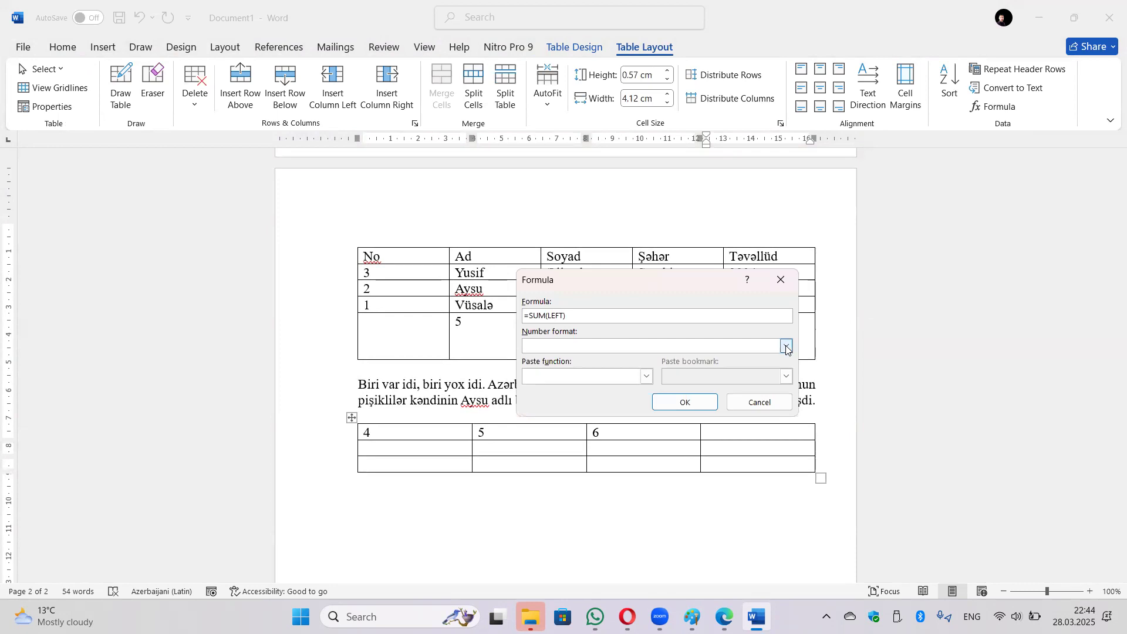
pyautogui.click(649, 378)
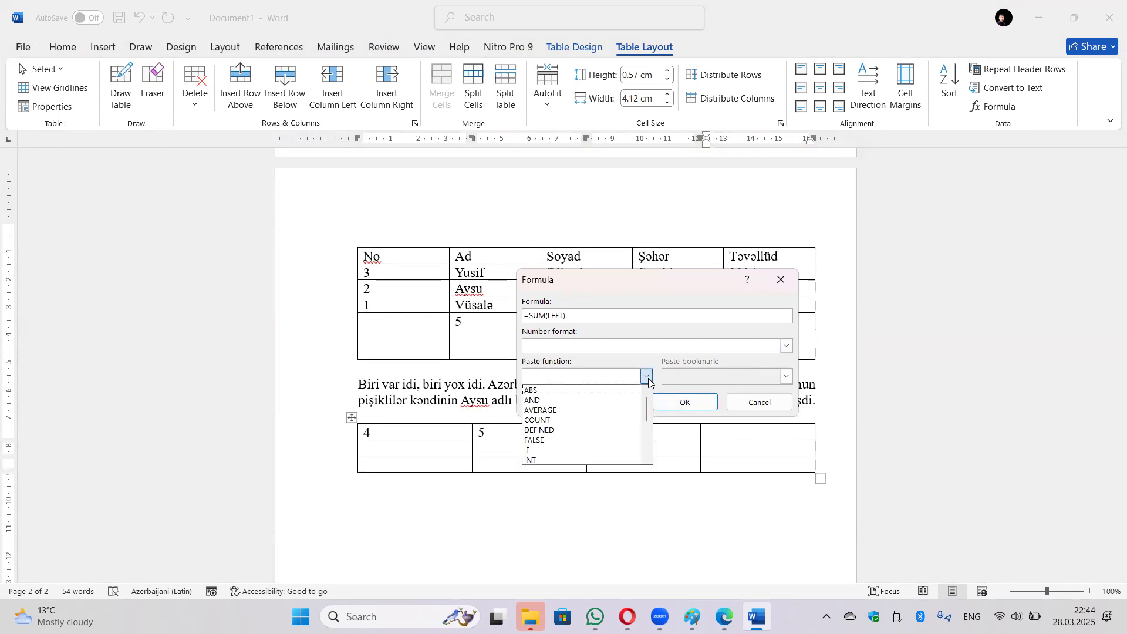
pyautogui.scroll(-1, 564, 441)
pyautogui.scroll(-3, 560, 448)
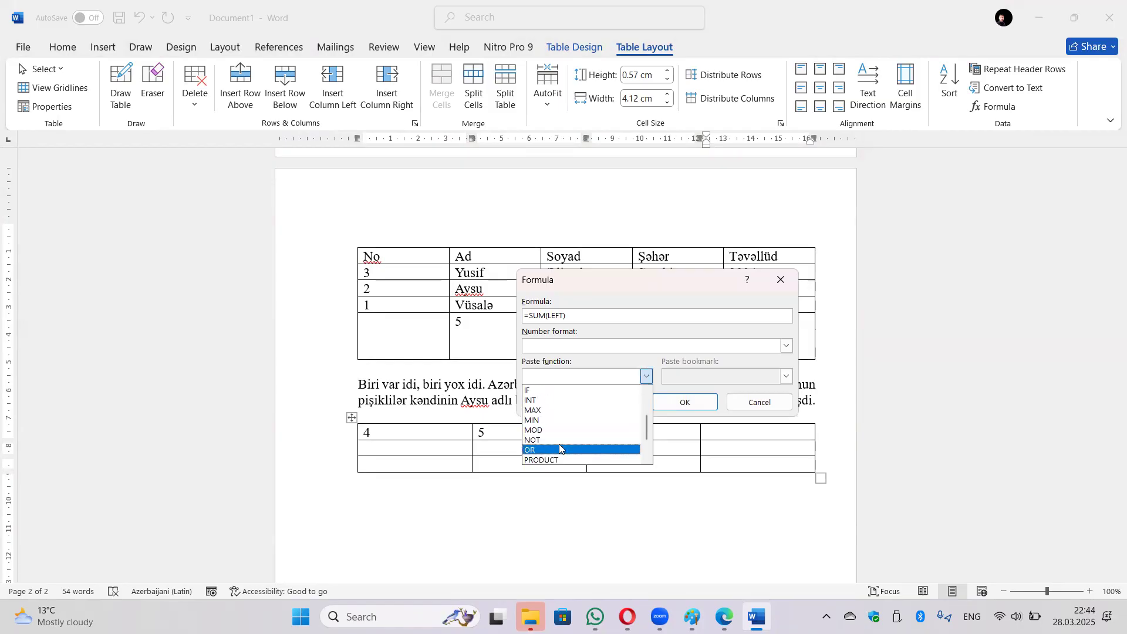
pyautogui.click(557, 451)
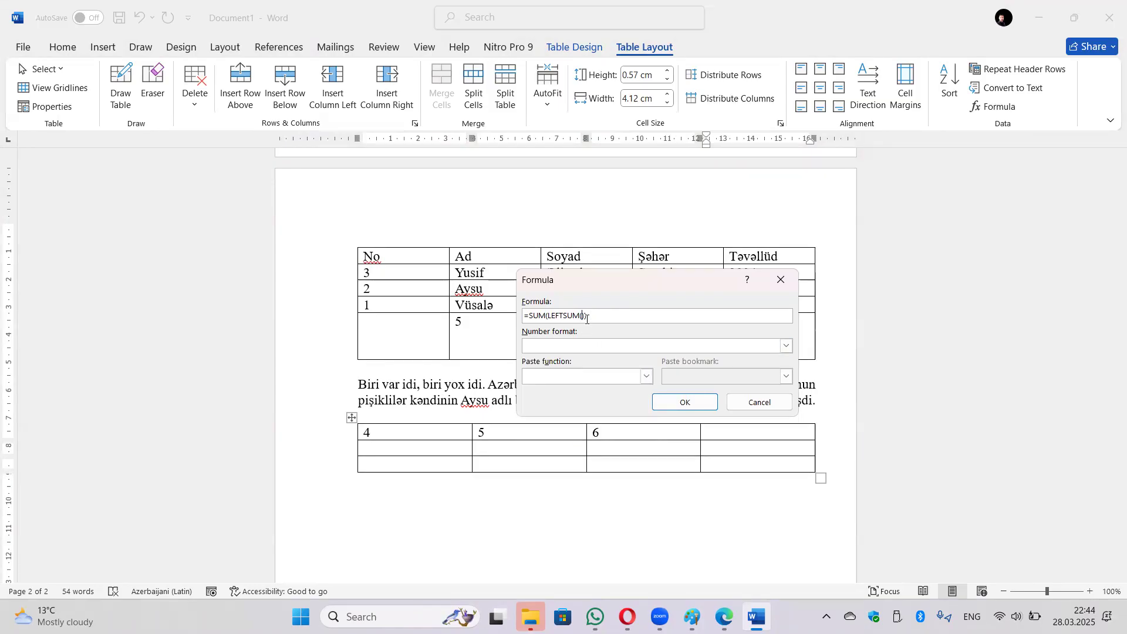
pyautogui.press('BackSpace')
pyautogui.press('BackSpace')
pyautogui.press('BackSpace')
pyautogui.press('BackSpace')
pyautogui.press('BackSpace')
pyautogui.click(701, 404)
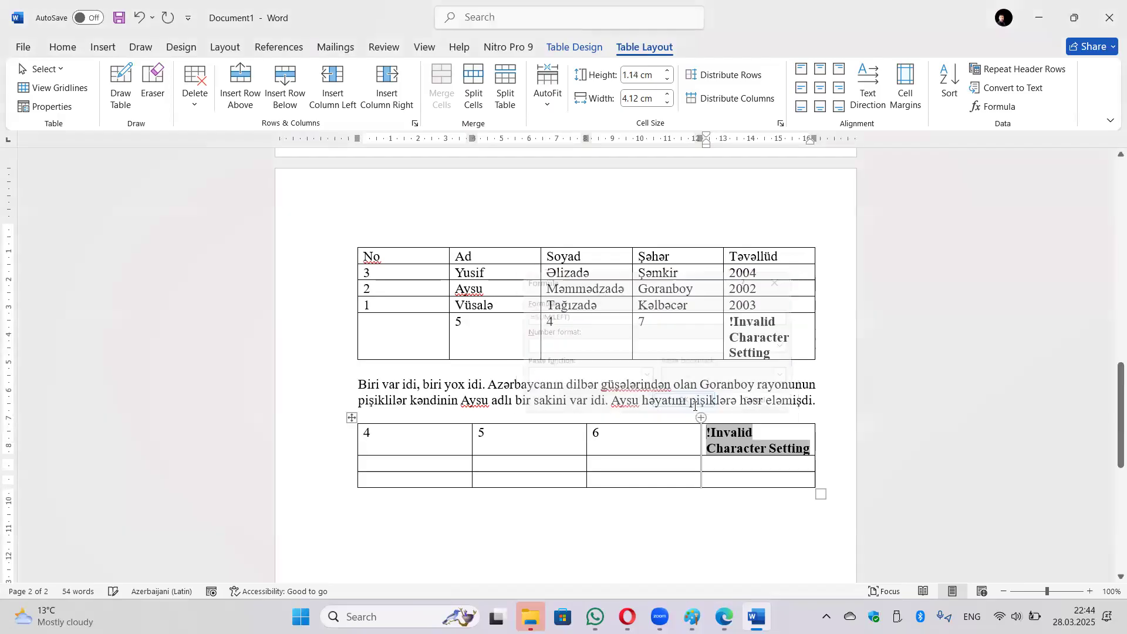
# Update the formula field and re-confirm its unchanged =SUM(LEFT) formula.
pyautogui.rightClick(752, 446)
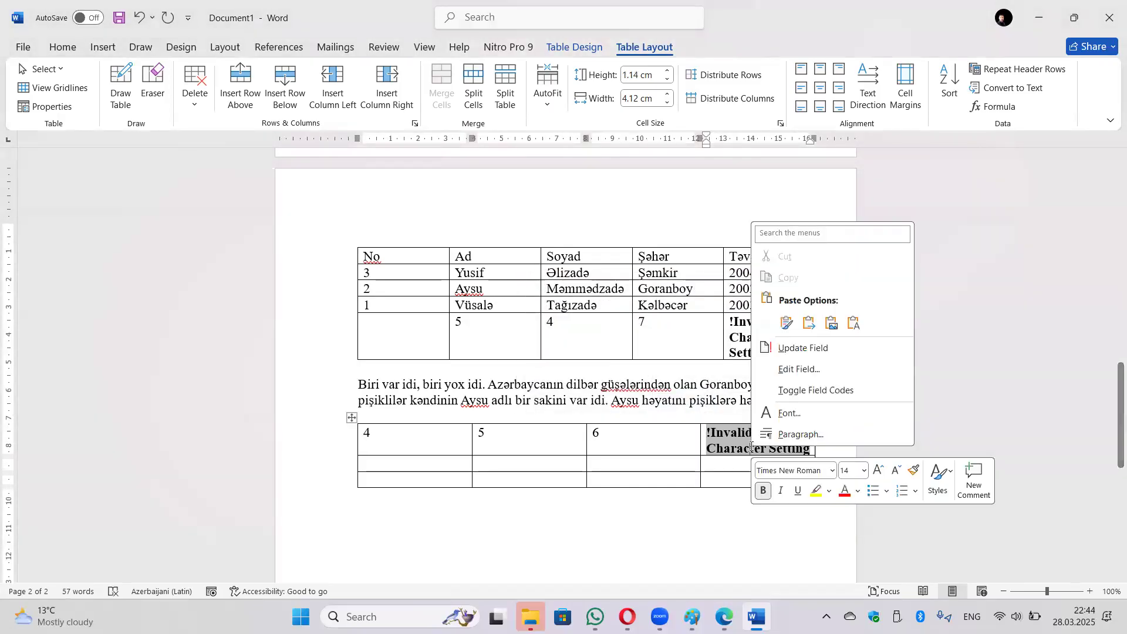
pyautogui.click(793, 351)
pyautogui.rightClick(752, 450)
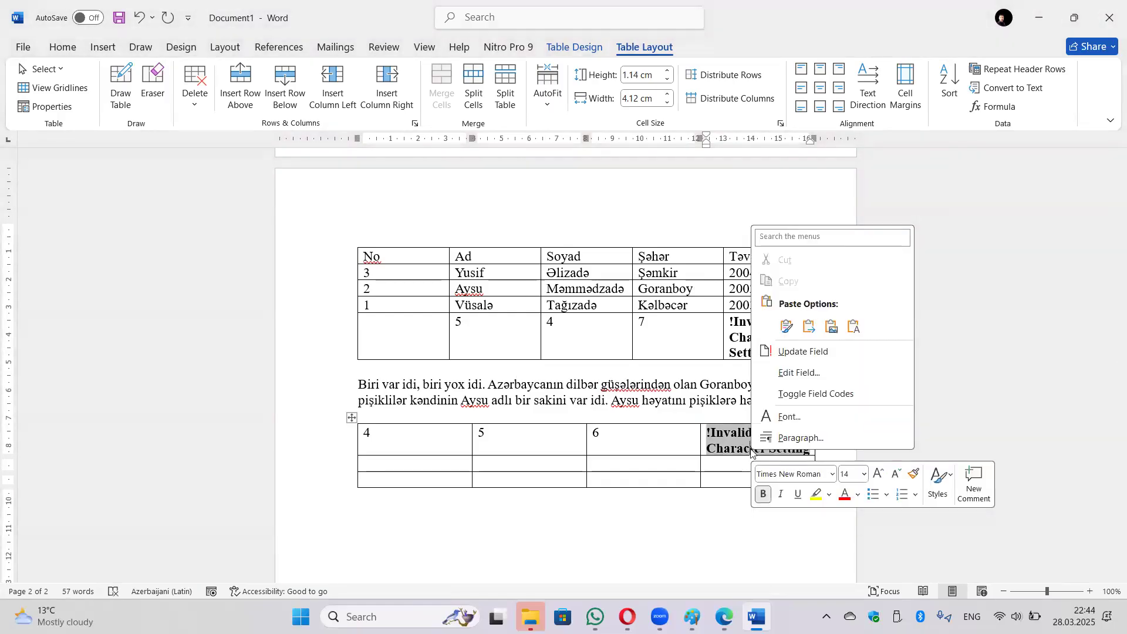
pyautogui.click(818, 377)
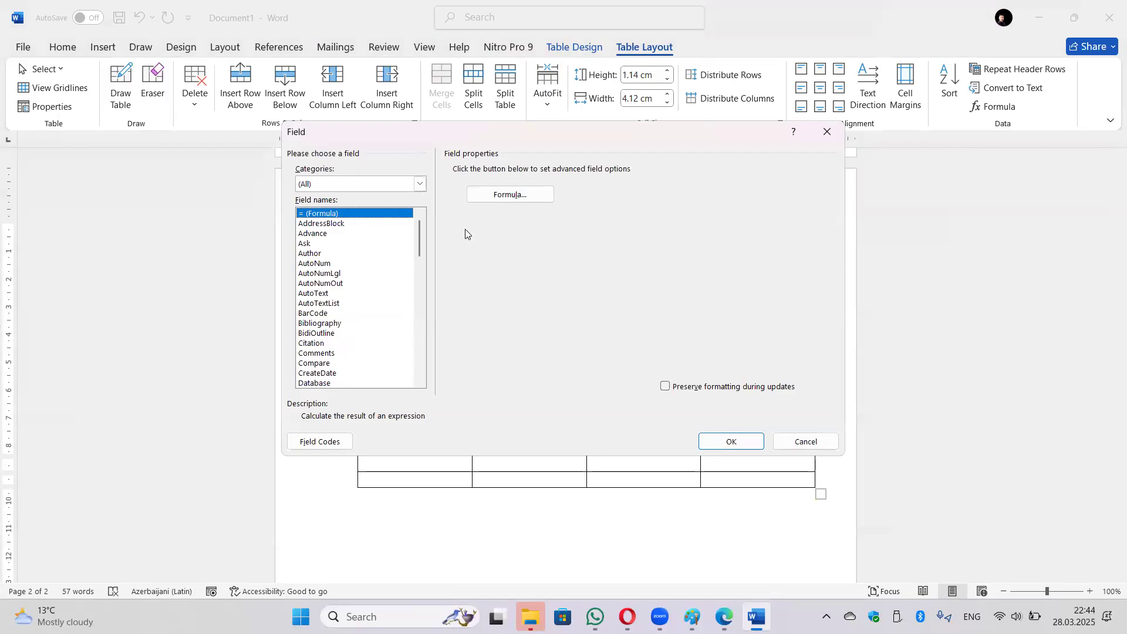
pyautogui.click(519, 196)
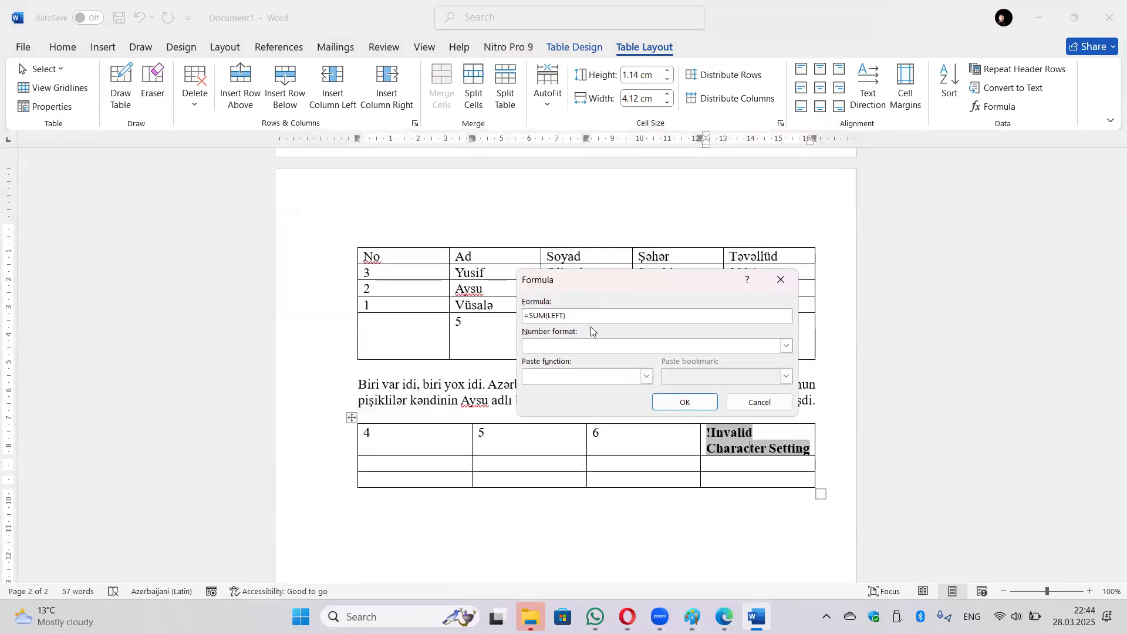
pyautogui.click(685, 402)
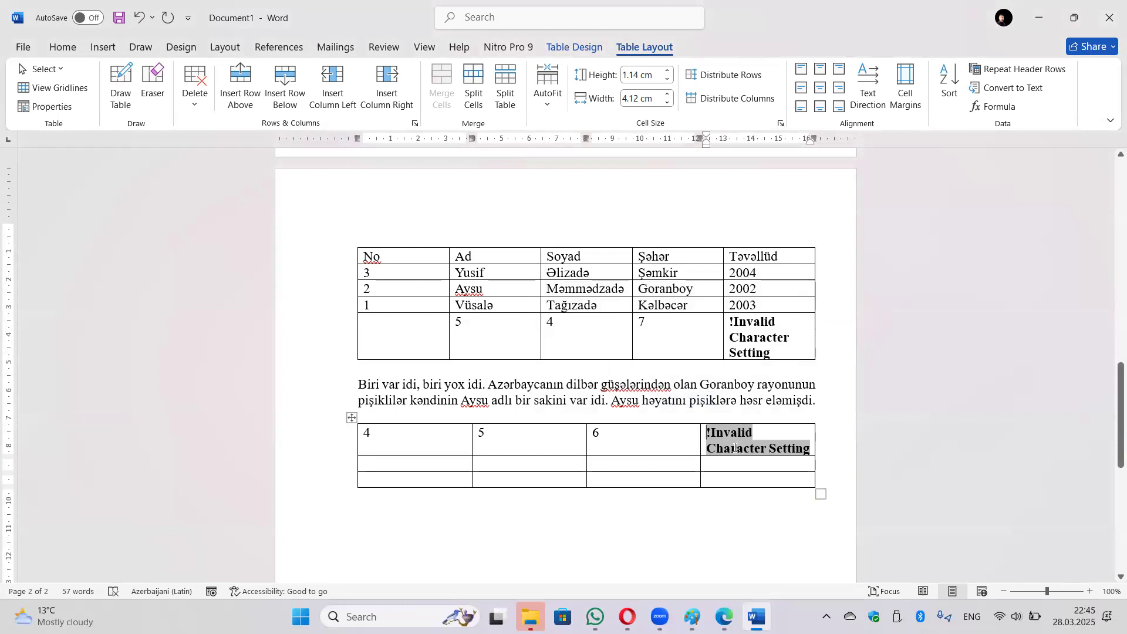
# Re-apply the lower table's left-sum formula with the 0 number format.
pyautogui.click(736, 445)
pyautogui.click(999, 106)
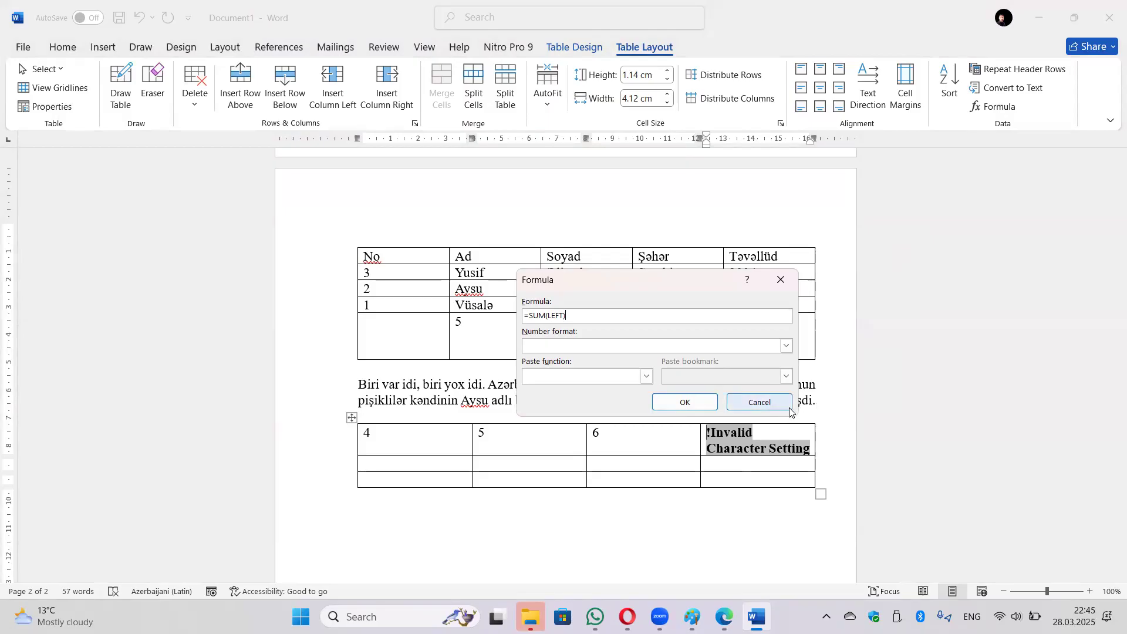
pyautogui.click(786, 345)
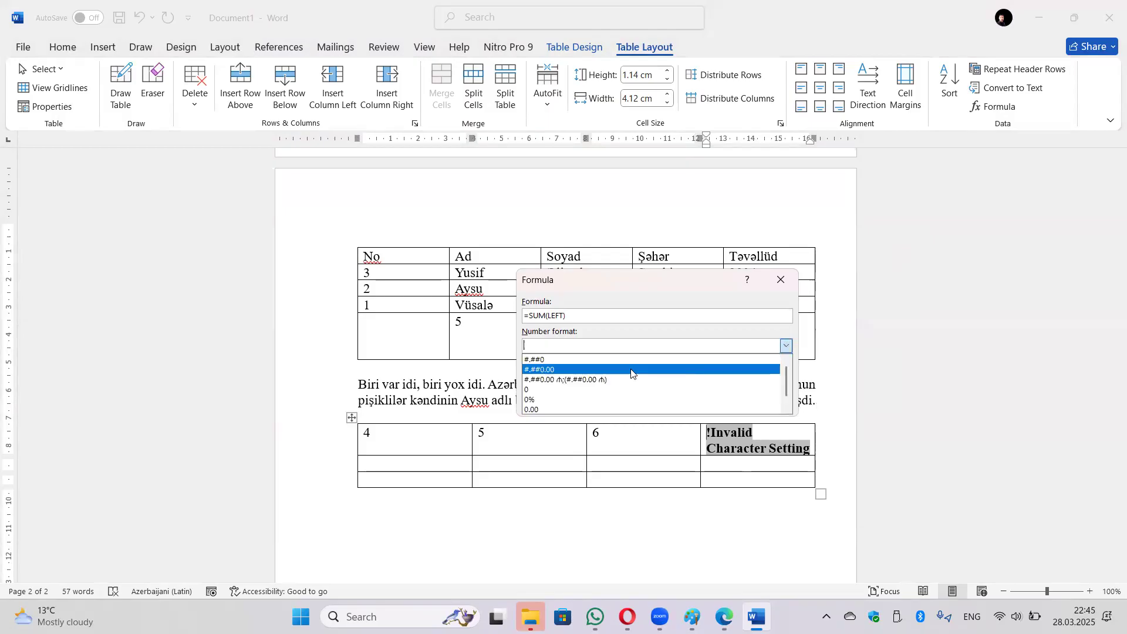
pyautogui.click(583, 391)
pyautogui.click(657, 398)
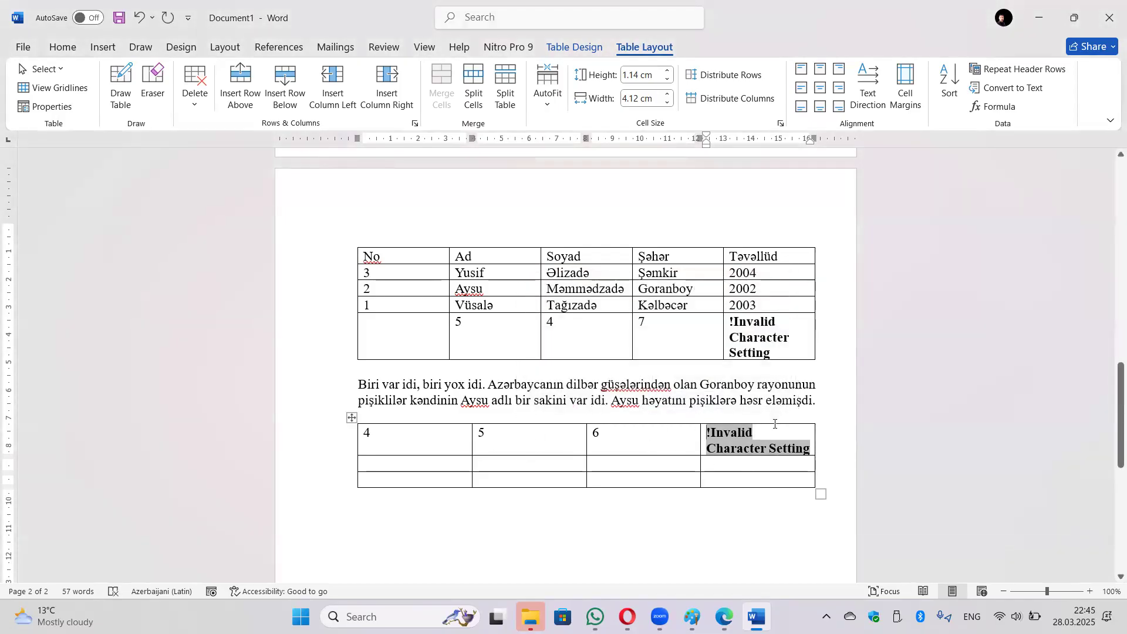
pyautogui.scroll(-2, 769, 425)
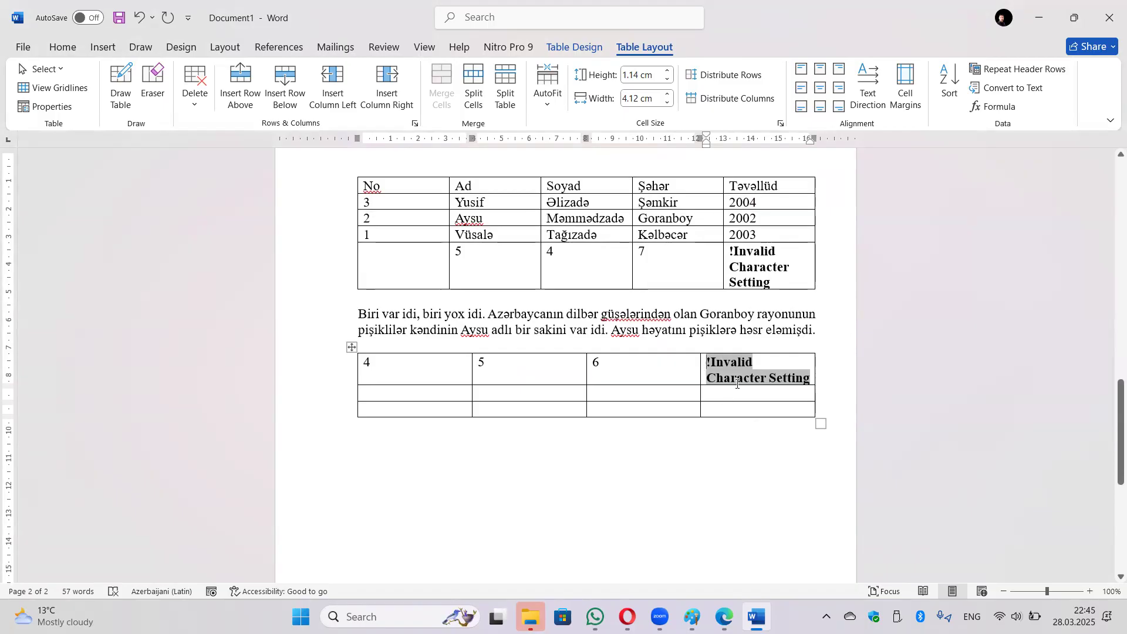
# Enter 5 in the lower table's second-row first cell, below the 4.
pyautogui.click(717, 399)
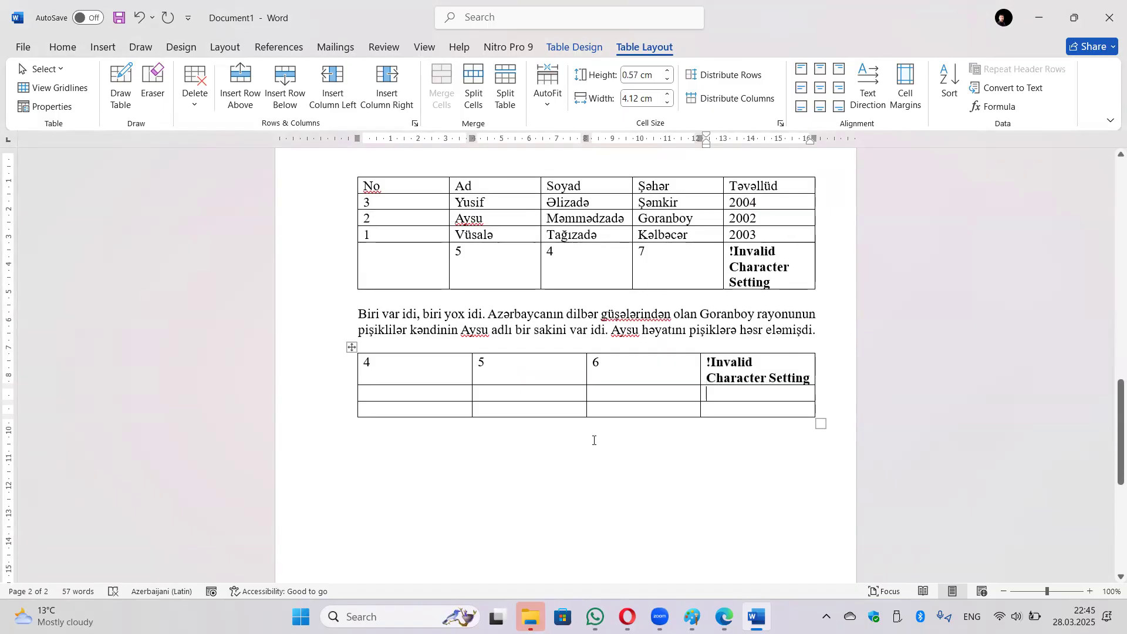
pyautogui.click(487, 438)
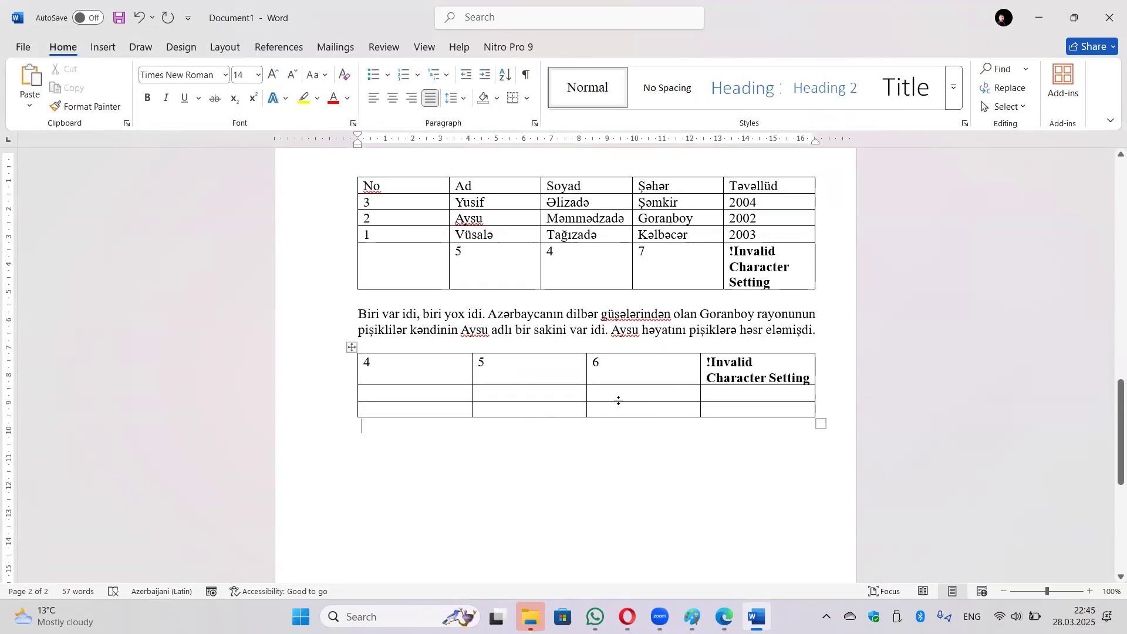
pyautogui.click(395, 395)
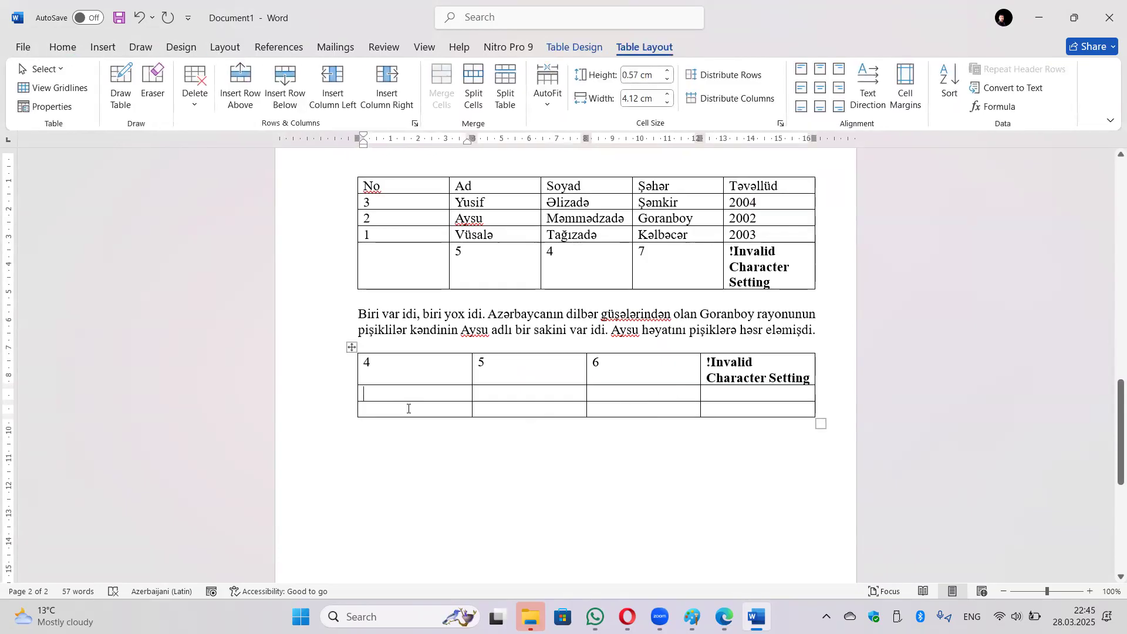
pyautogui.write('5')
pyautogui.press('Return')
pyautogui.press('BackSpace')
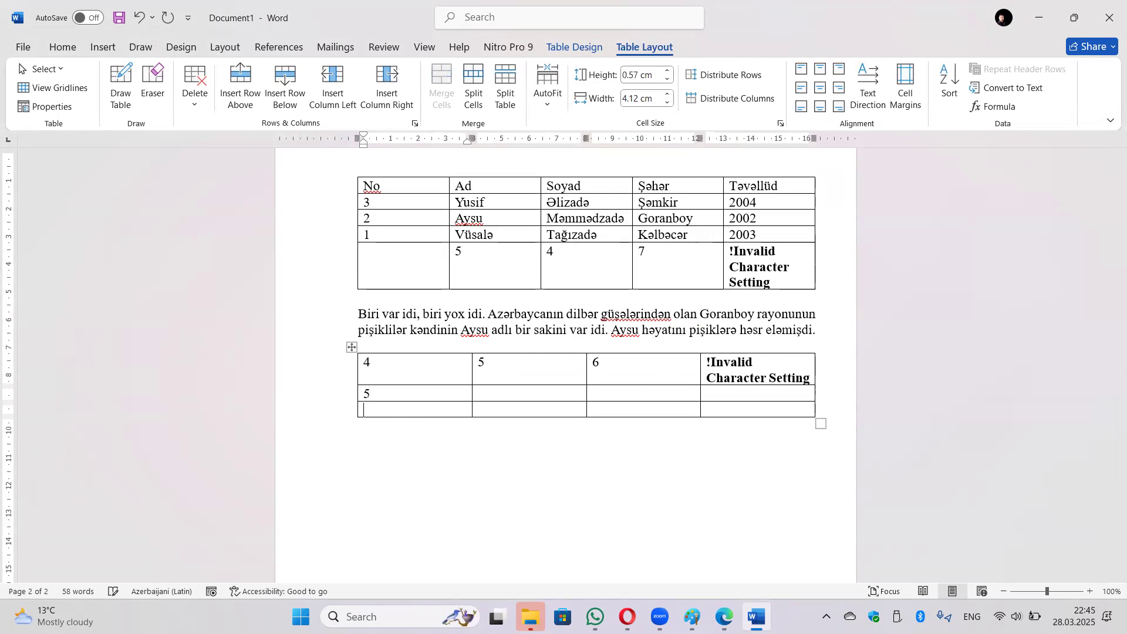
# Add a =SUM(ABOVE) formula in the cell below 5 and start saving the document.
pyautogui.click(996, 106)
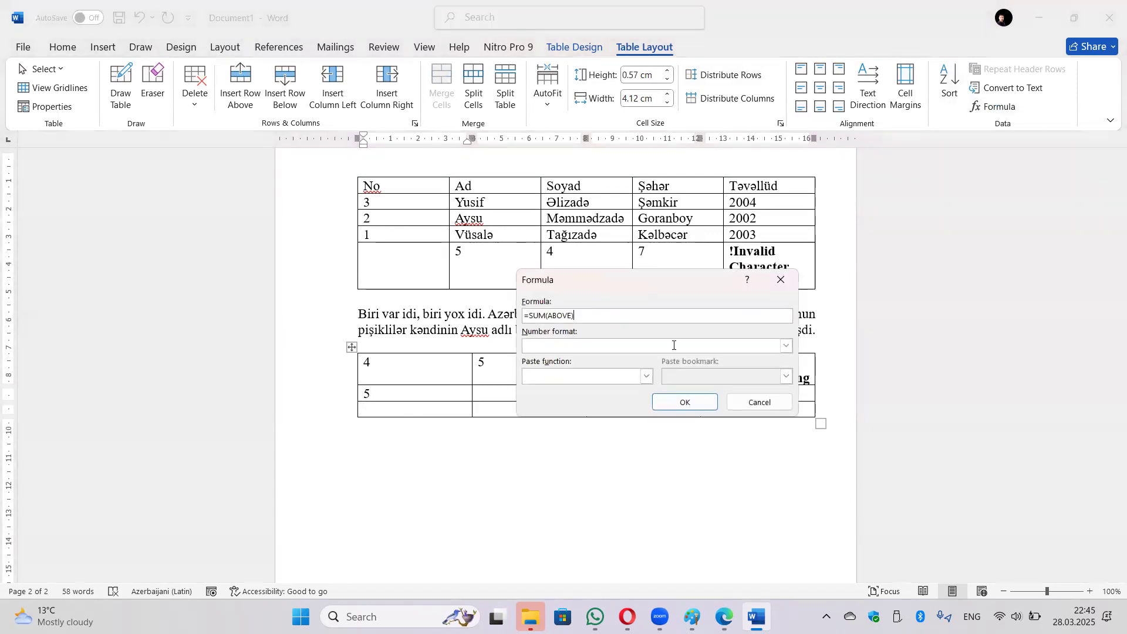
pyautogui.click(684, 402)
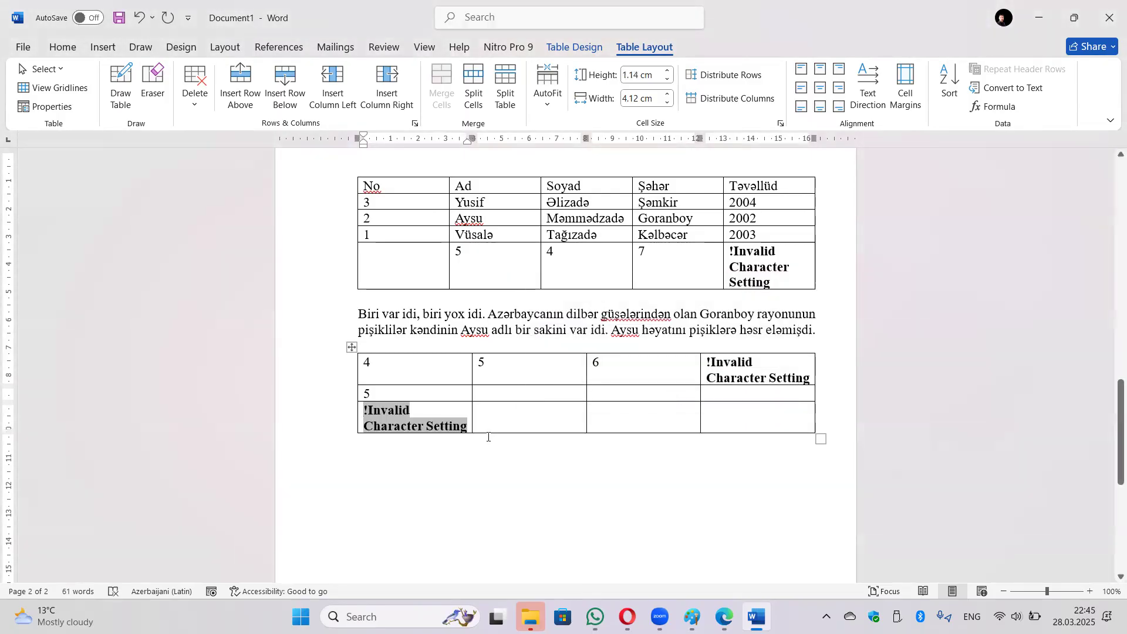
pyautogui.click(119, 21)
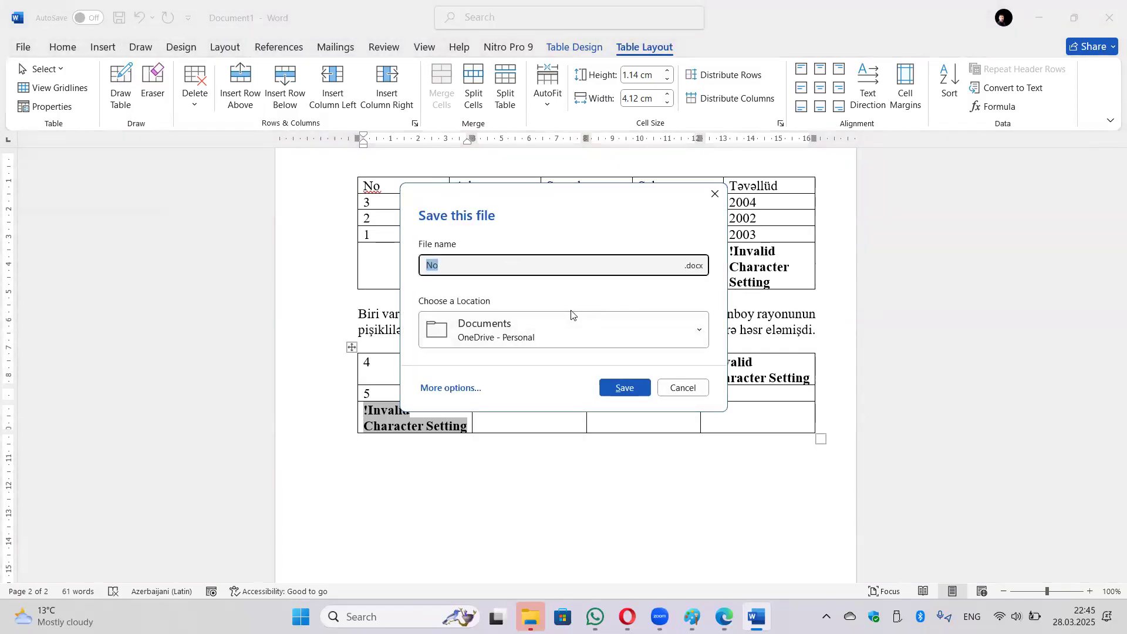
# Save as 'No' in Documents, close the document, and reopen 'No' from Recent files.
pyautogui.click(529, 270)
pyautogui.click(609, 392)
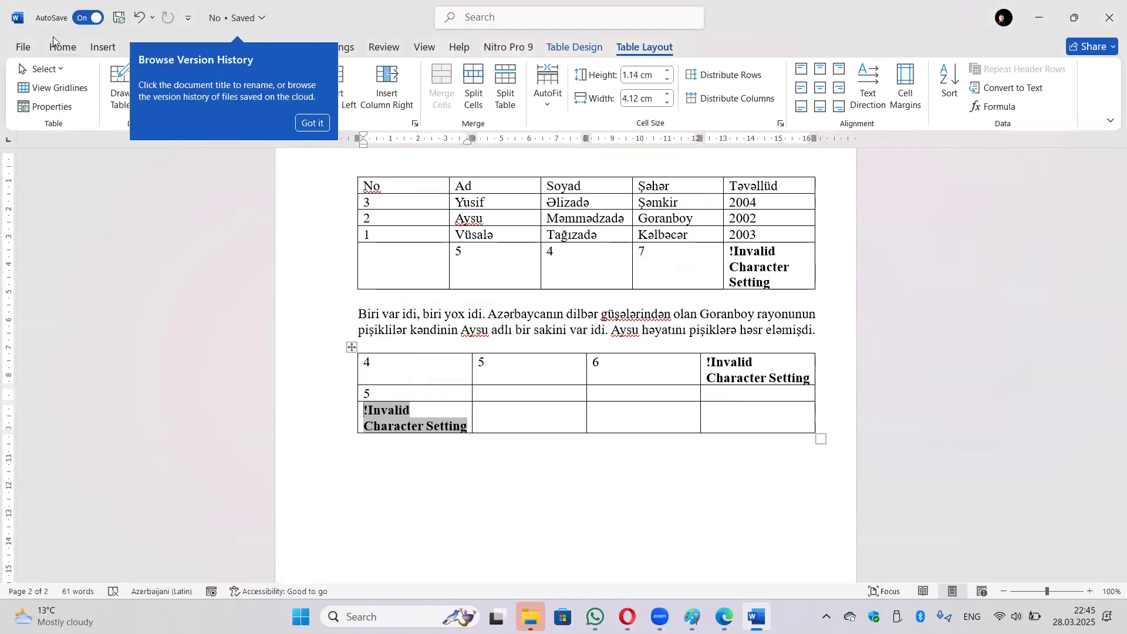
pyautogui.click(24, 47)
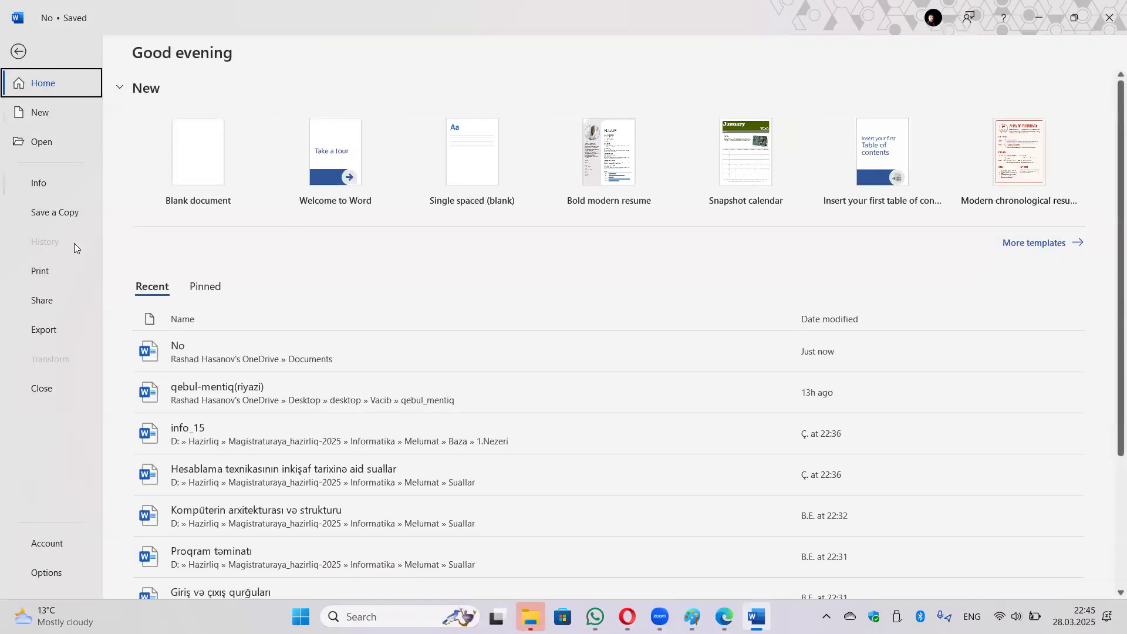
pyautogui.click(36, 387)
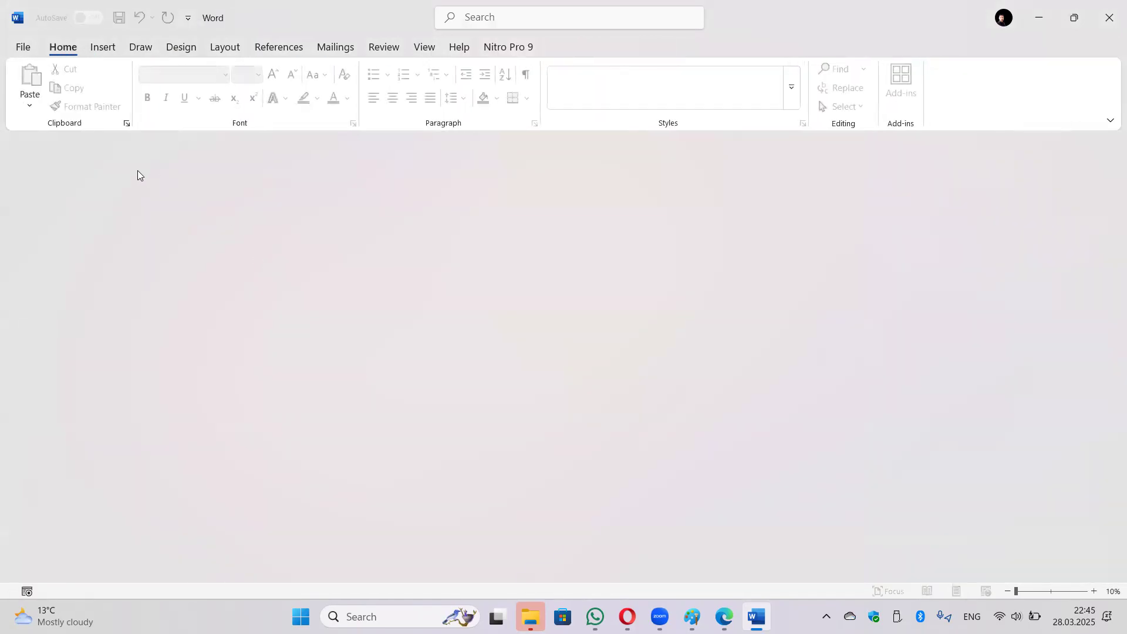
pyautogui.click(23, 47)
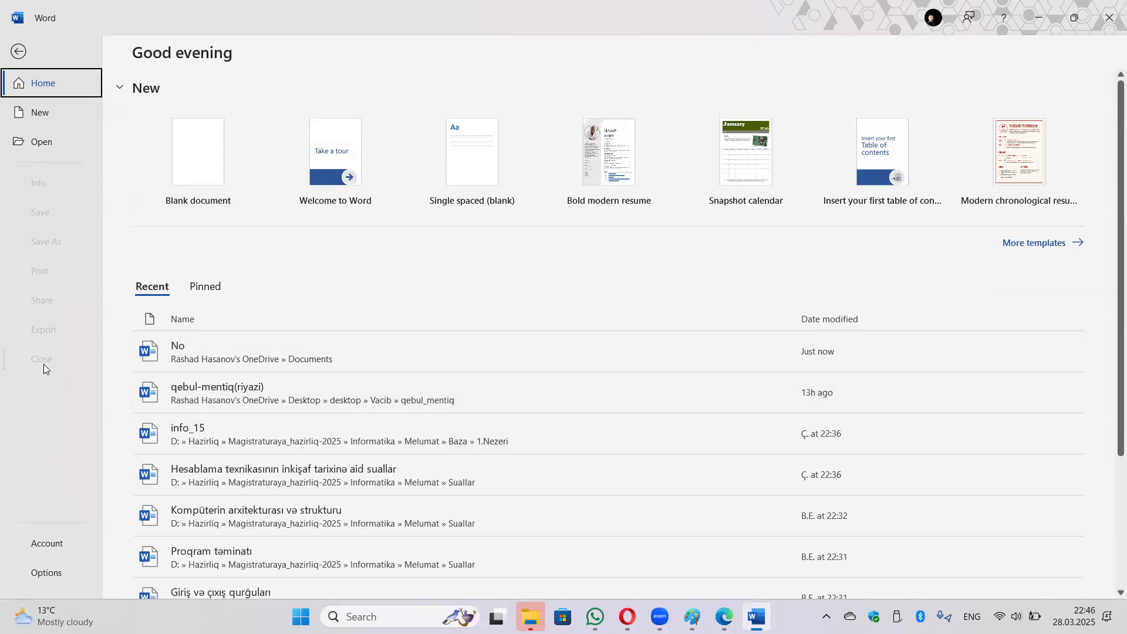
pyautogui.click(188, 355)
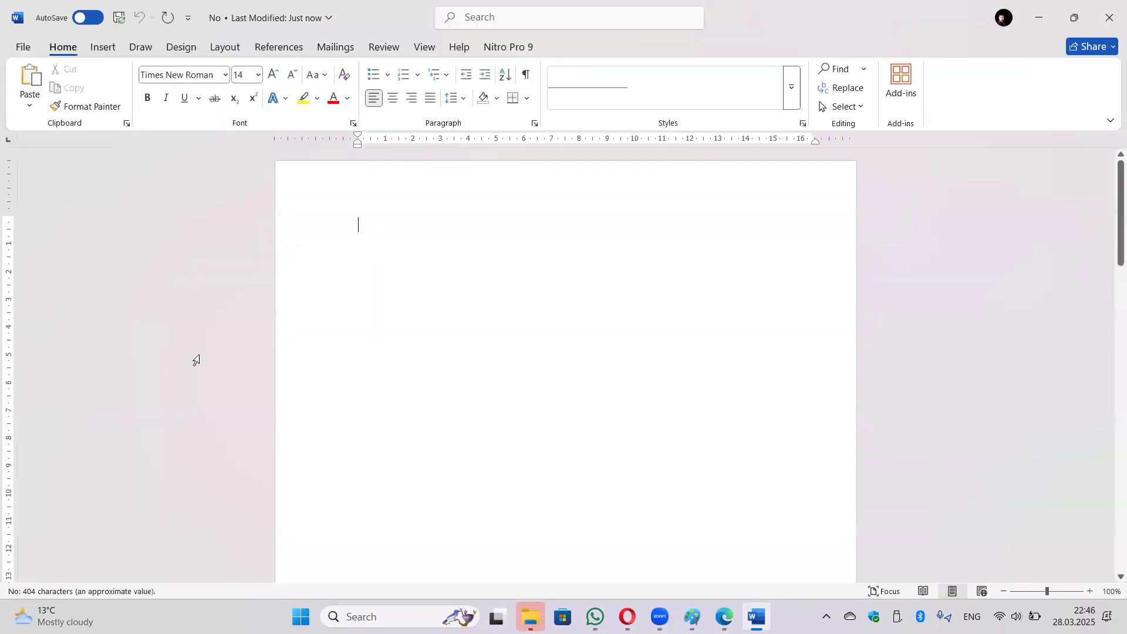
# Update the first table's left-sum error field.
pyautogui.scroll(-10, 641, 370)
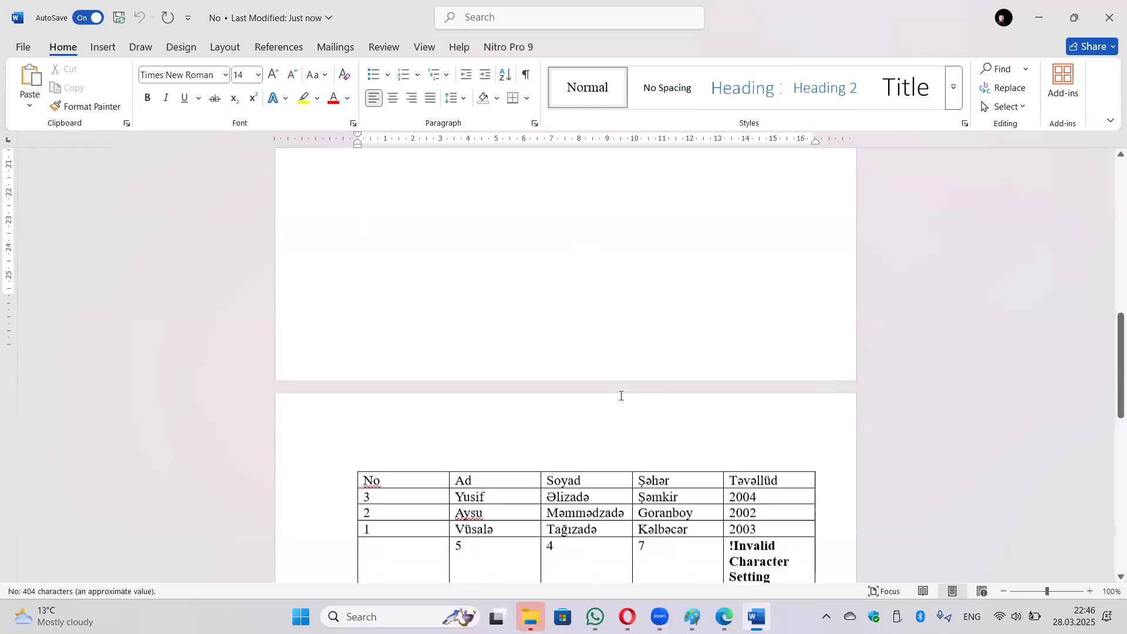
pyautogui.scroll(-3, 601, 399)
pyautogui.click(758, 239)
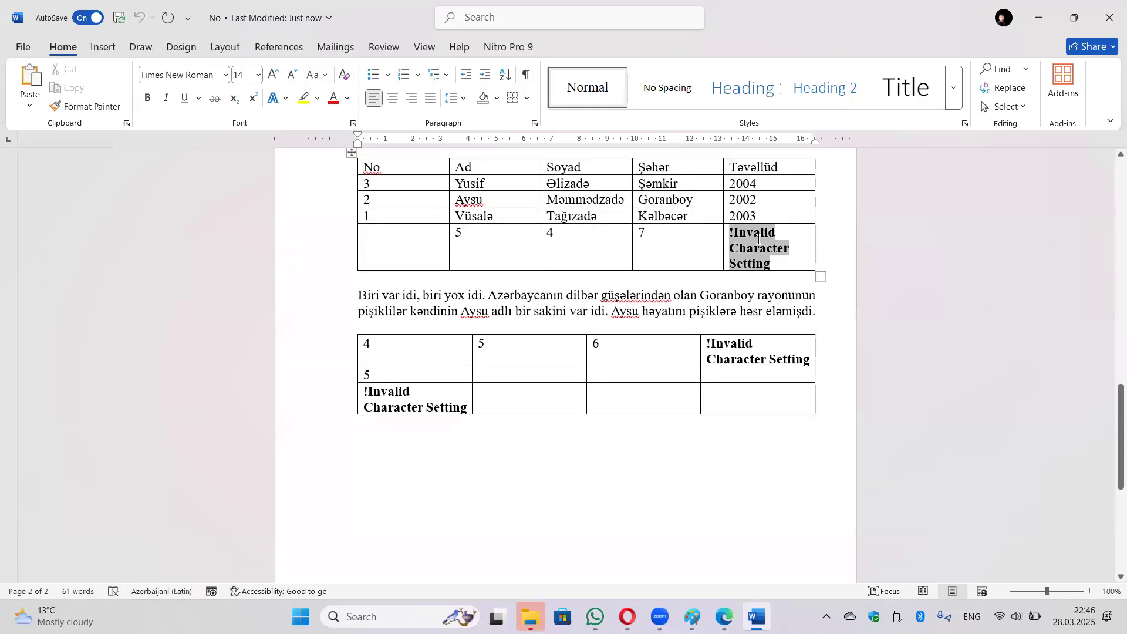
pyautogui.rightClick(758, 239)
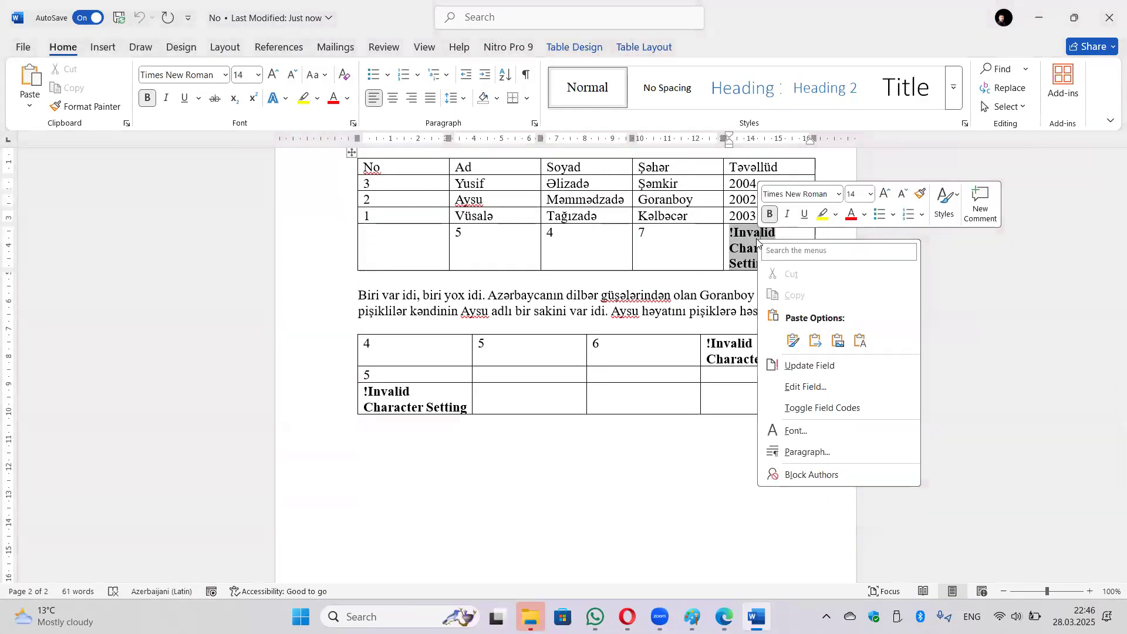
pyautogui.click(798, 366)
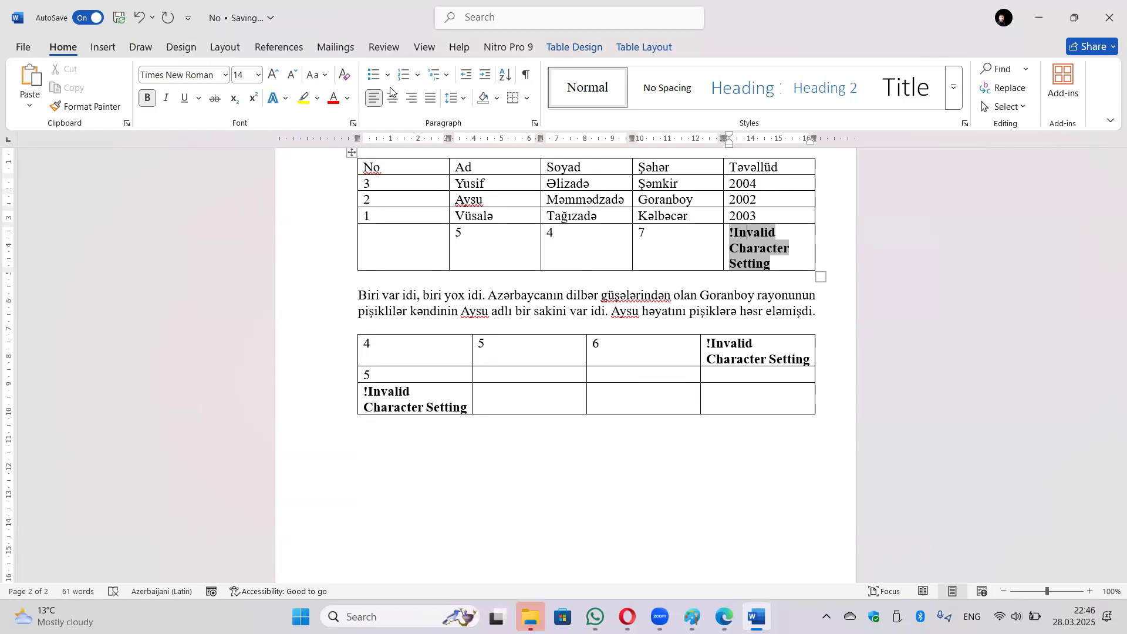
# Reapply the field's formula with 0.00 number format, then create a new blank document.
pyautogui.click(654, 49)
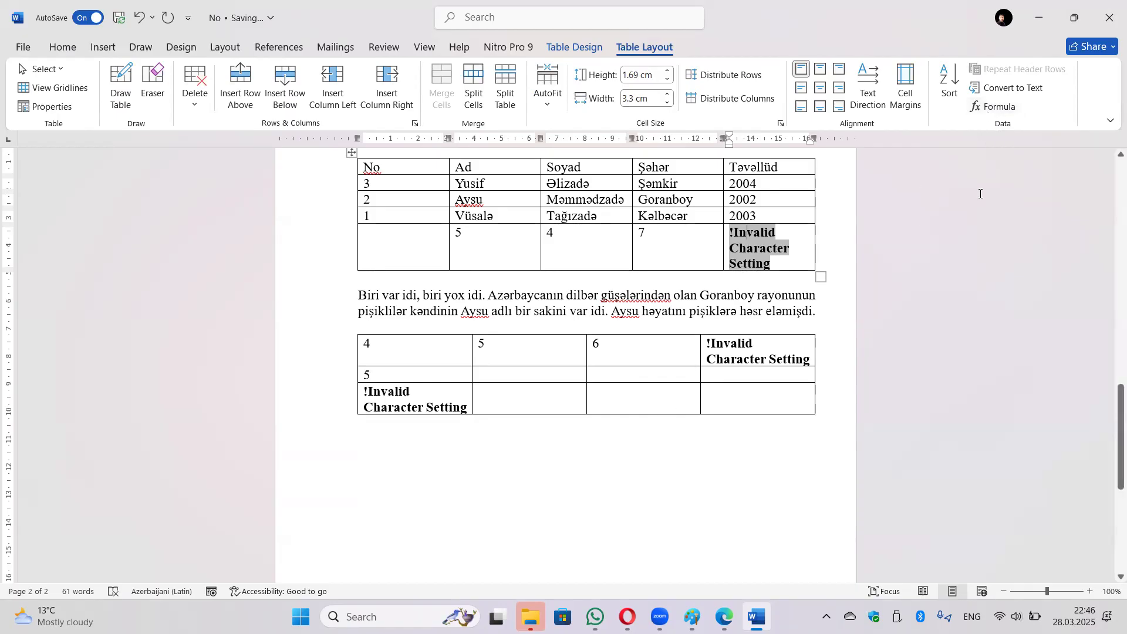
pyautogui.click(997, 108)
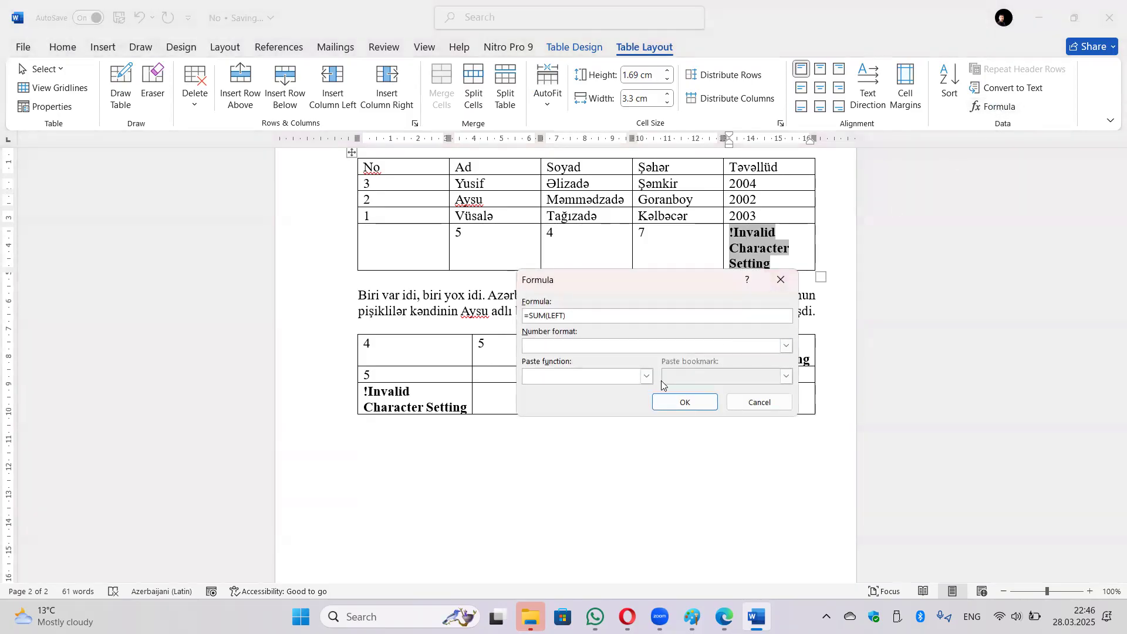
pyautogui.click(787, 346)
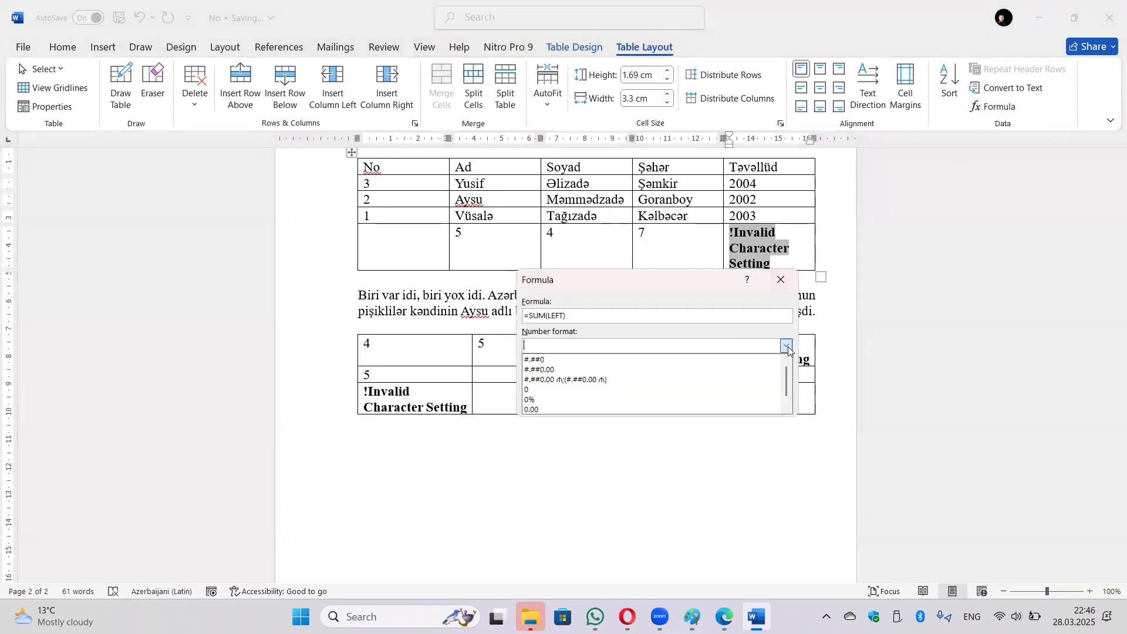
pyautogui.click(624, 399)
pyautogui.click(684, 403)
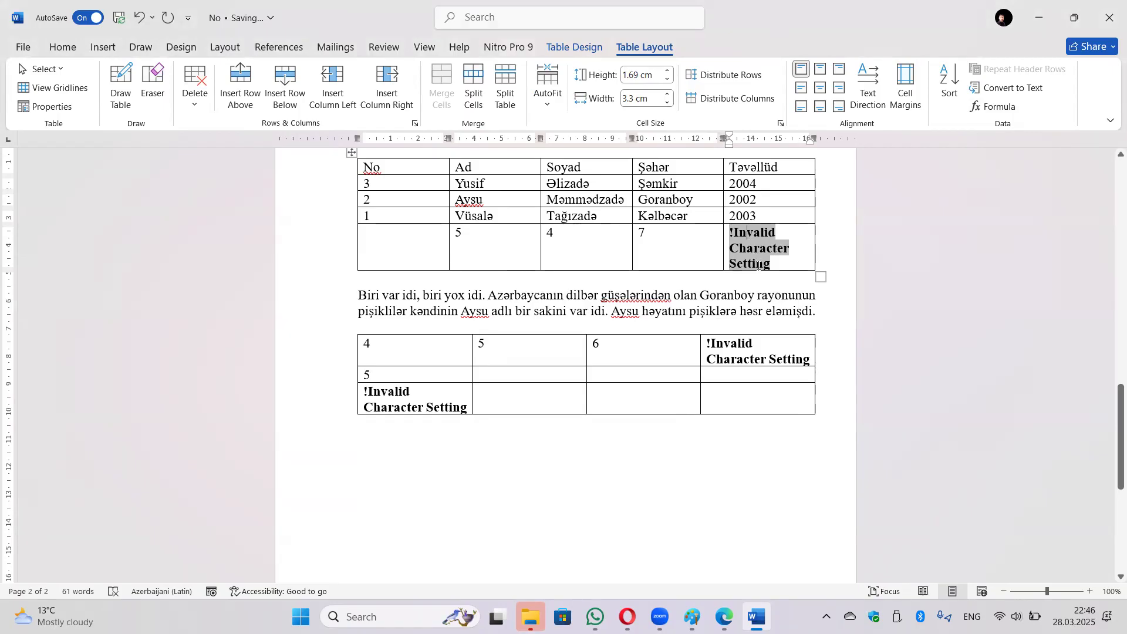
pyautogui.click(784, 260)
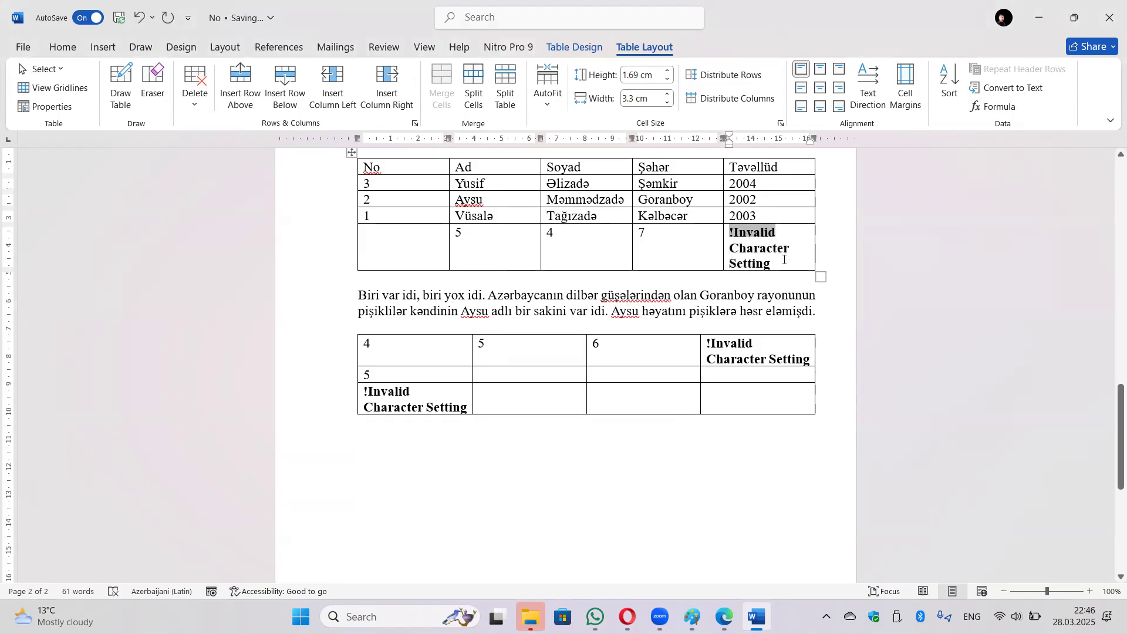
pyautogui.click(25, 47)
pyautogui.click(188, 161)
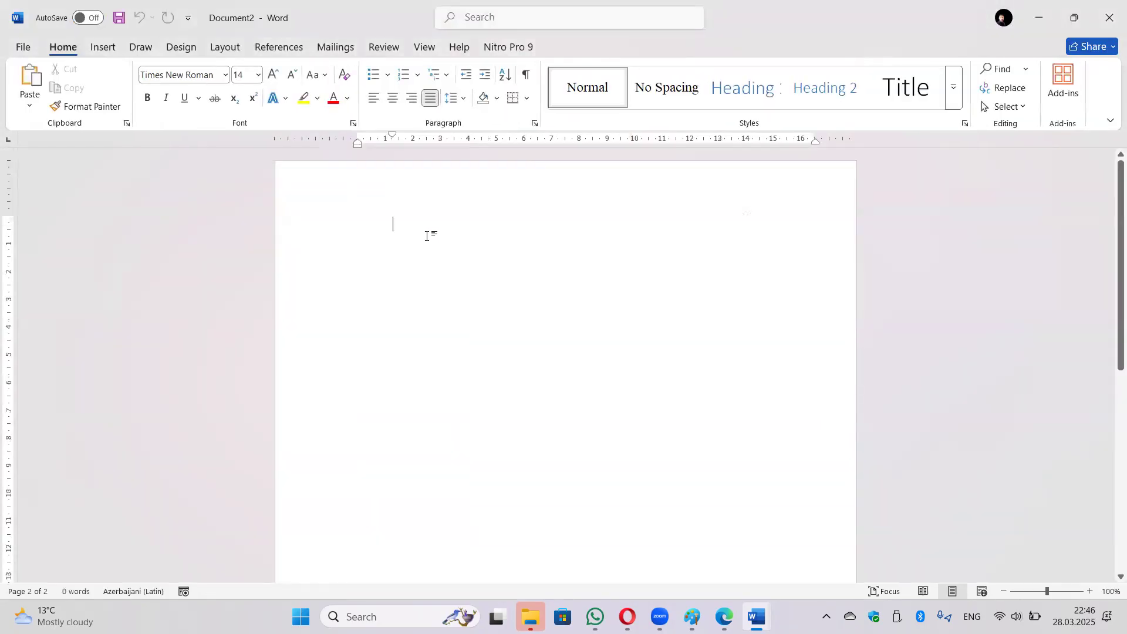
# Insert a 3×3 table and type 8 and 5 in its first two top-row cells.
pyautogui.click(100, 50)
pyautogui.click(134, 91)
pyautogui.click(171, 177)
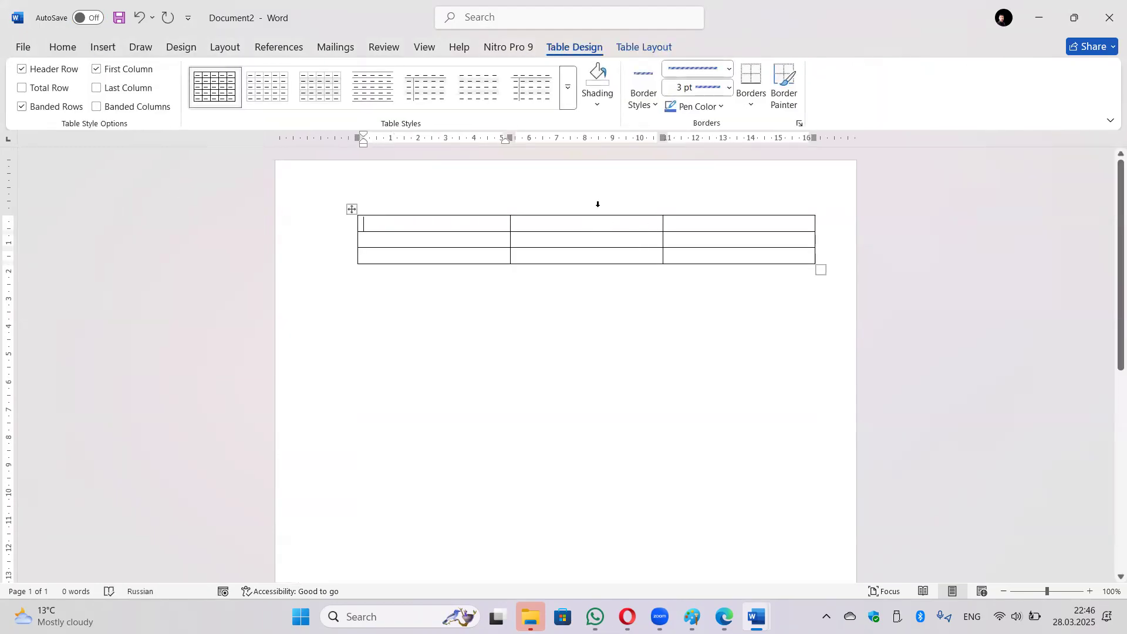
pyautogui.write('8')
pyautogui.press('Tab')
pyautogui.write('5')
pyautogui.press('Tab')
# Add a =SUM(LEFT) formula in the third top-row cell.
pyautogui.click(644, 47)
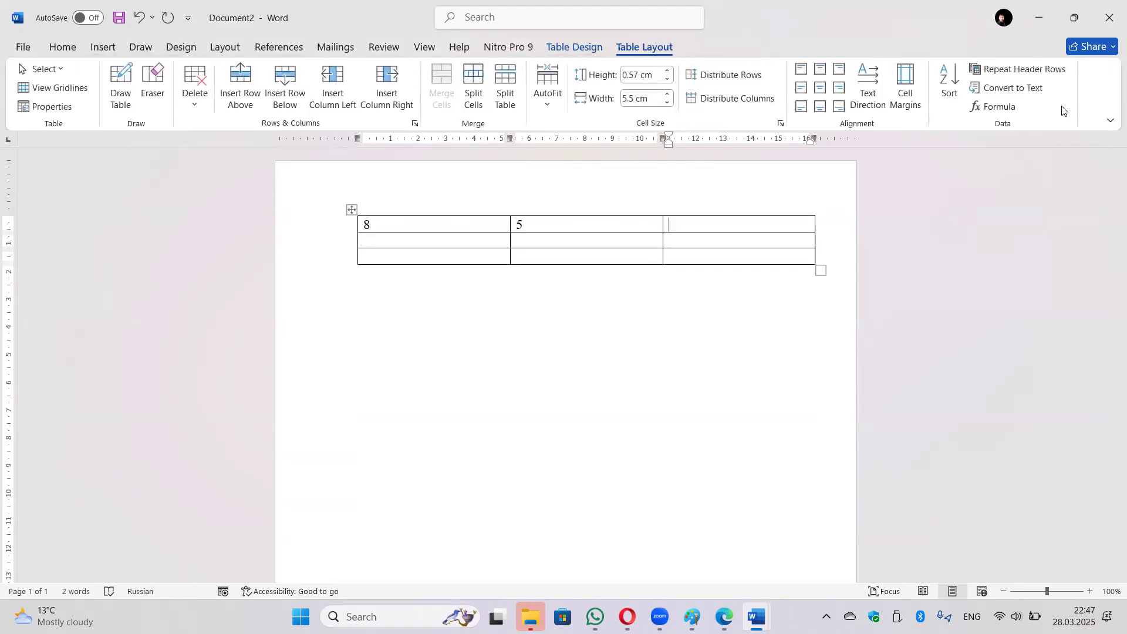
pyautogui.click(993, 106)
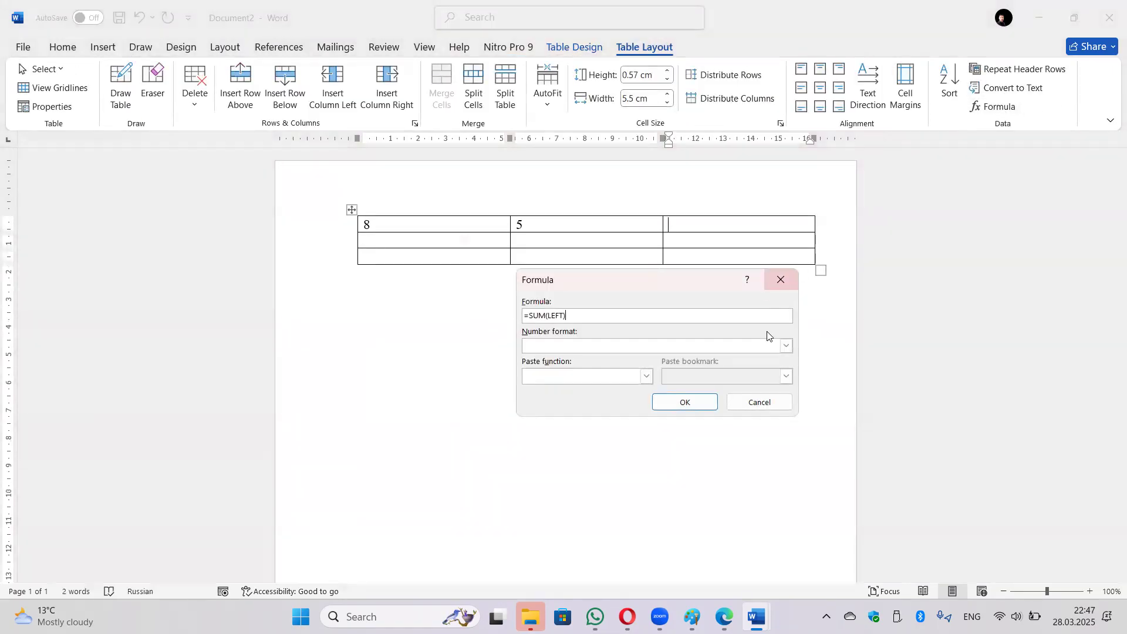
pyautogui.click(660, 401)
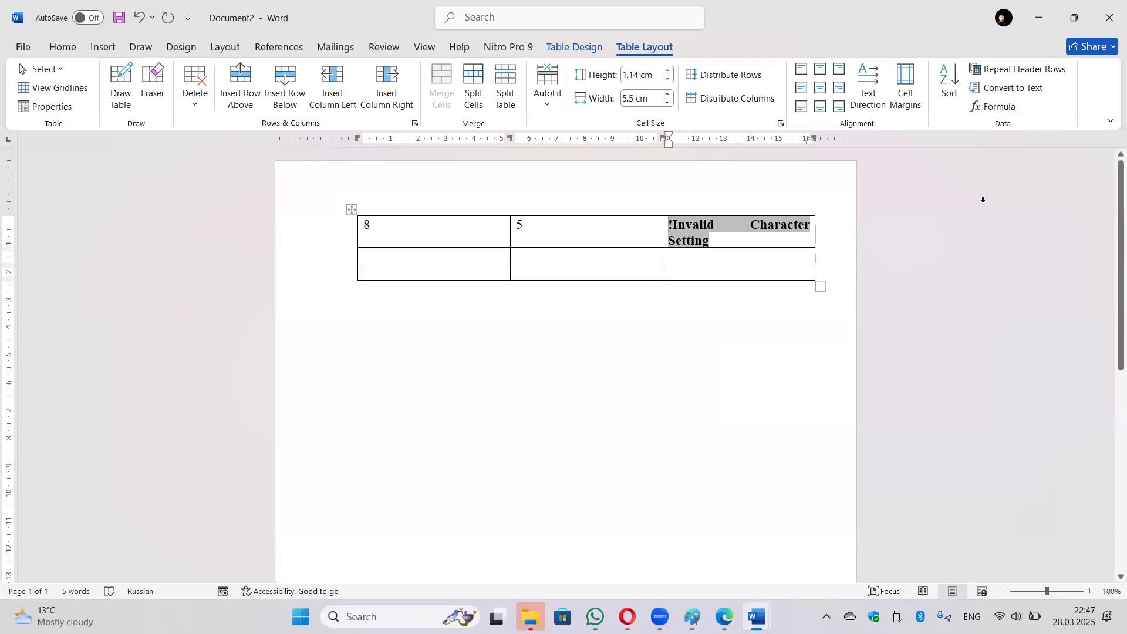
# Close Document2 without saving, then delete the second table from the No document.
pyautogui.click(1109, 10)
pyautogui.click(622, 388)
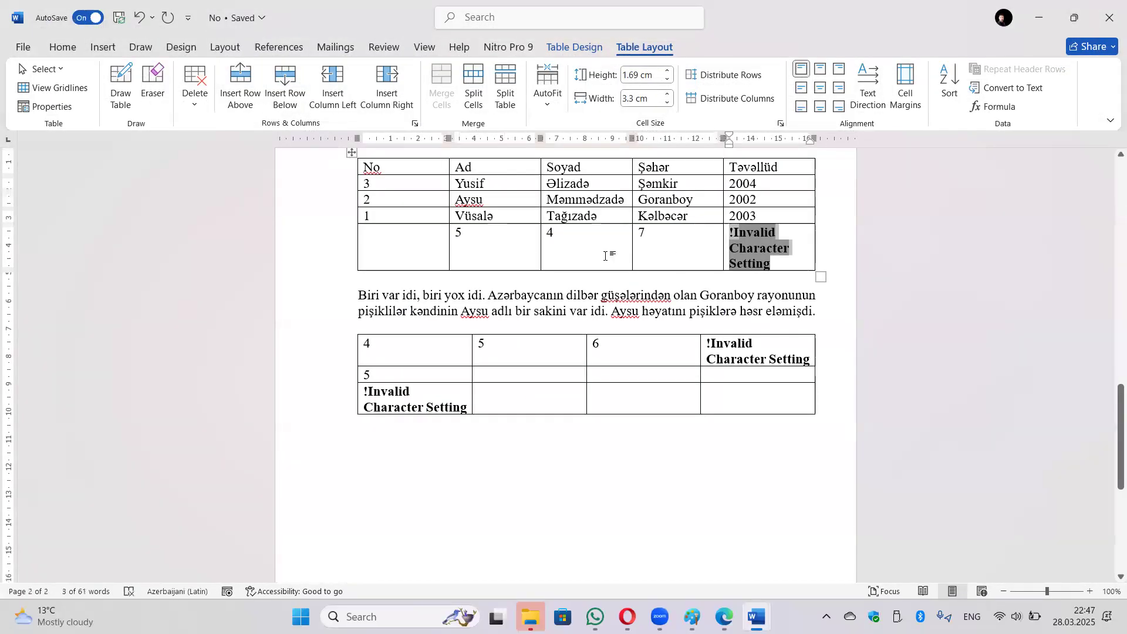
pyautogui.click(397, 426)
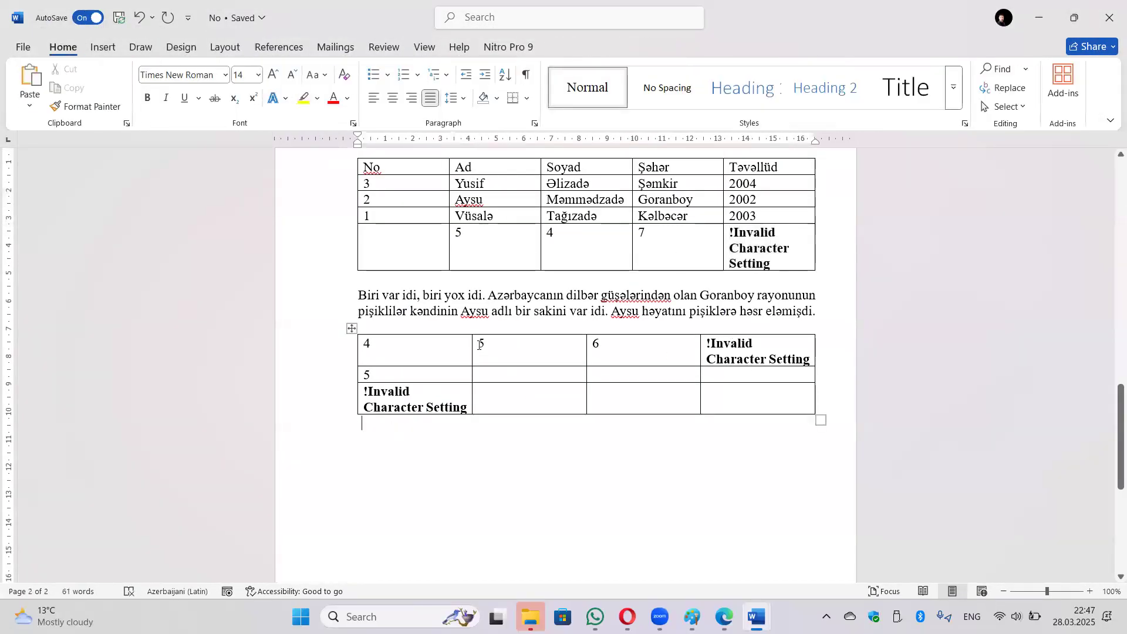
pyautogui.click(350, 327)
pyautogui.press('BackSpace')
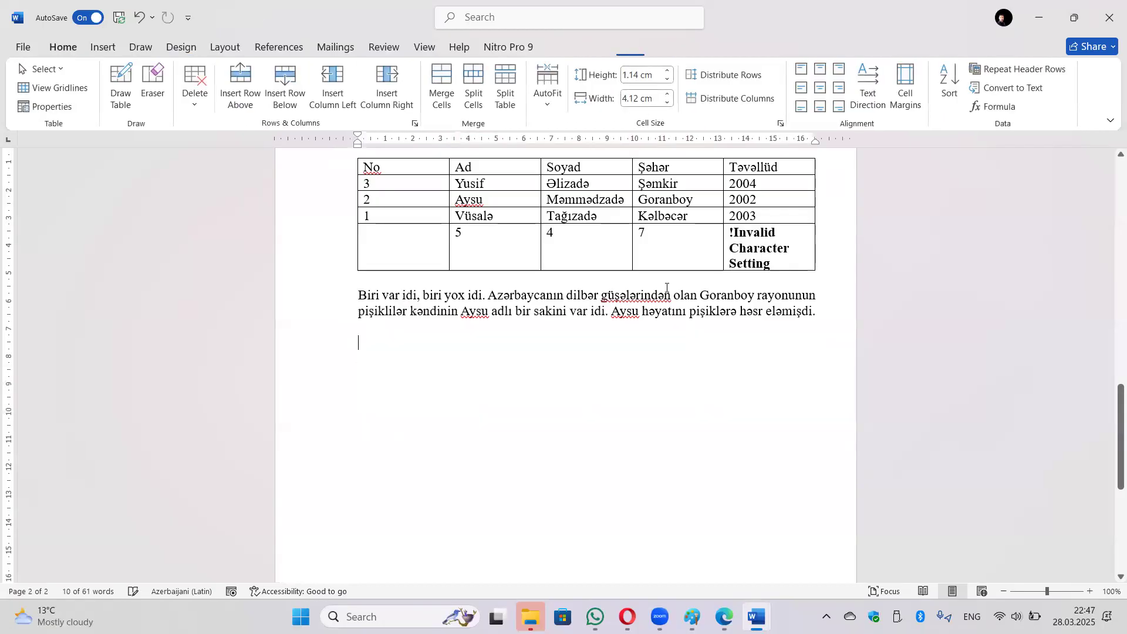
# Clear the invalid text from the last cell and delete the stray last row.
pyautogui.moveTo(774, 267); pyautogui.dragTo(733, 229)
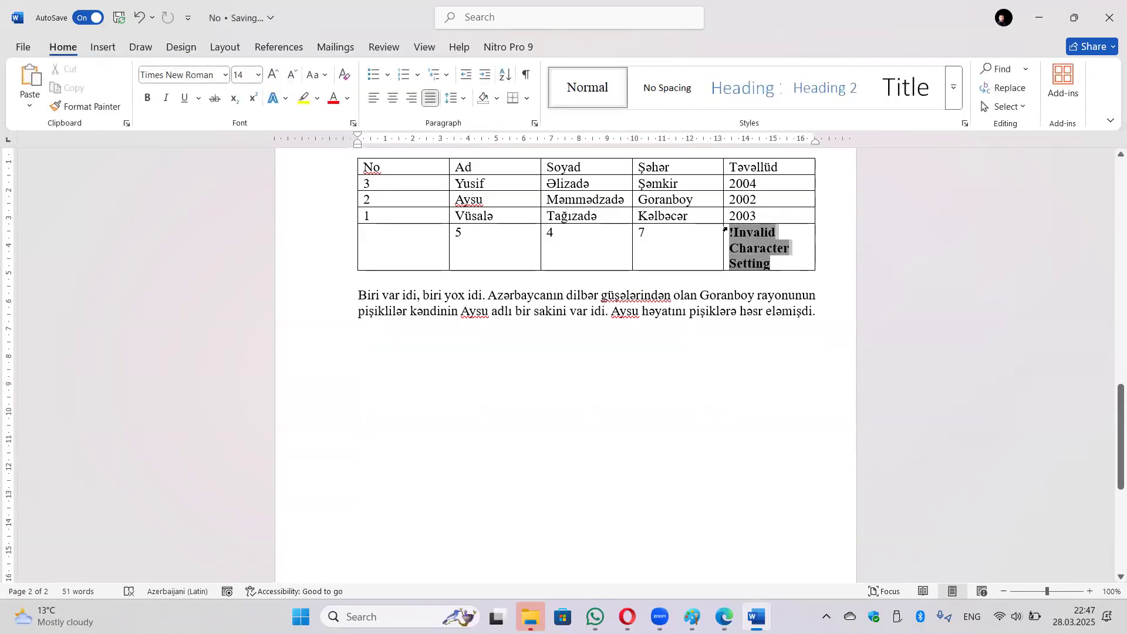
pyautogui.press('BackSpace')
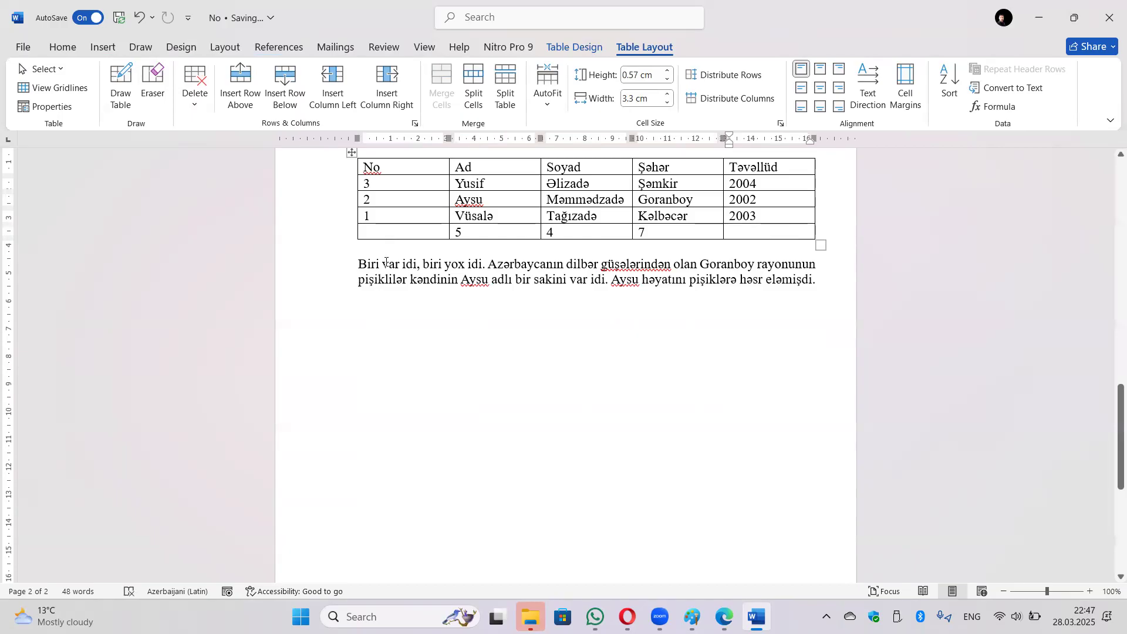
pyautogui.click(322, 241)
pyautogui.press('BackSpace')
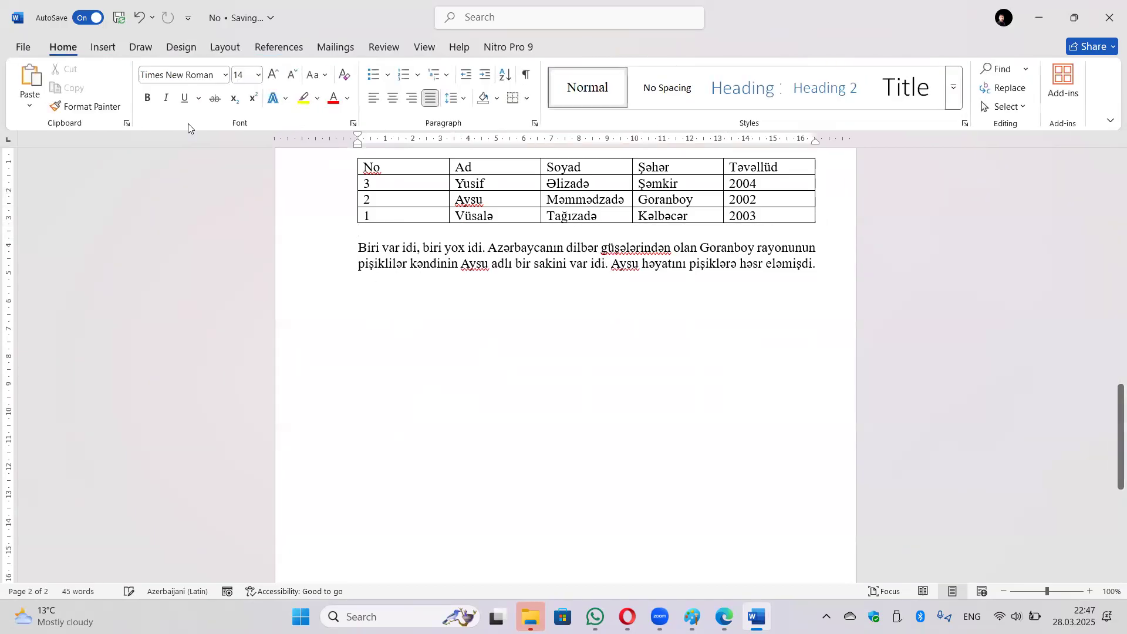
# Insert the dominoes stock photo below the student table, then delete it again.
pyautogui.click(104, 48)
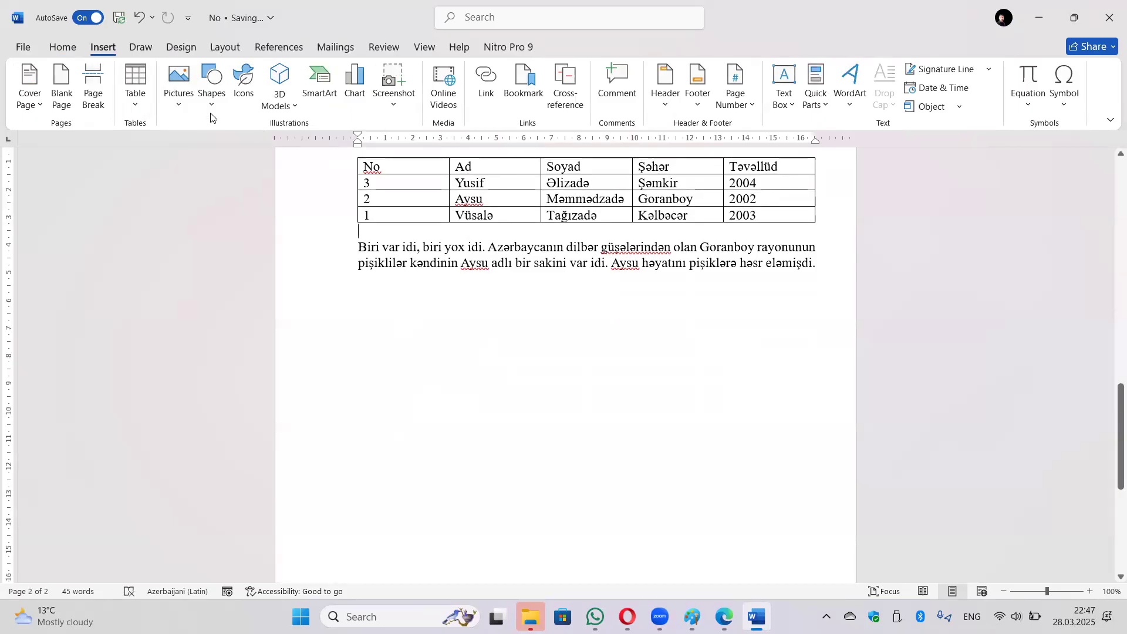
pyautogui.click(180, 106)
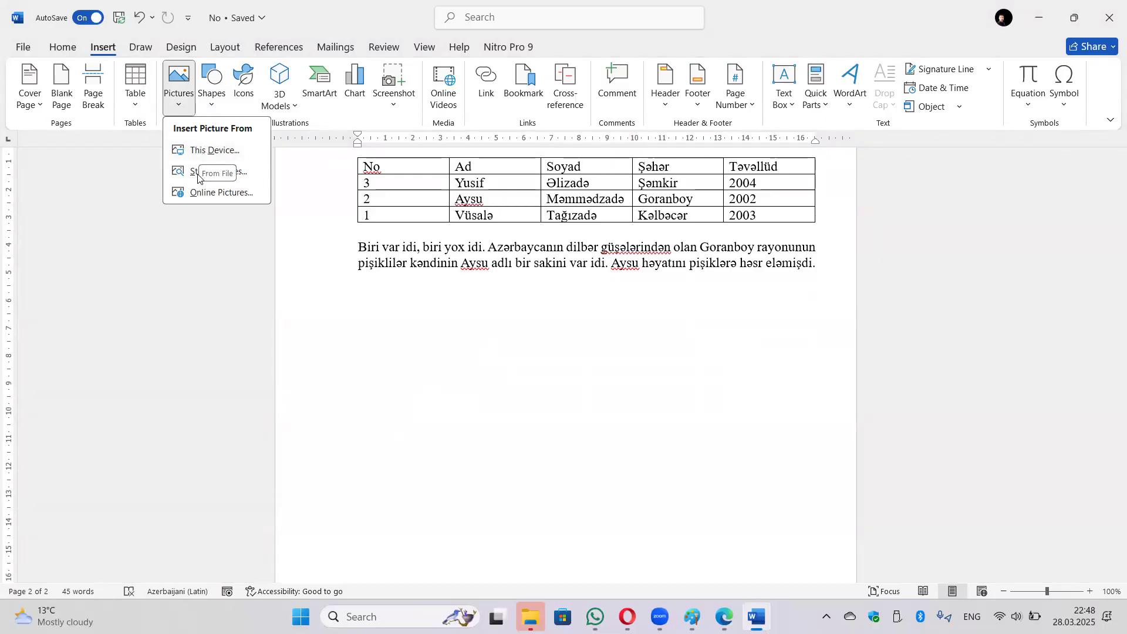
pyautogui.click(232, 179)
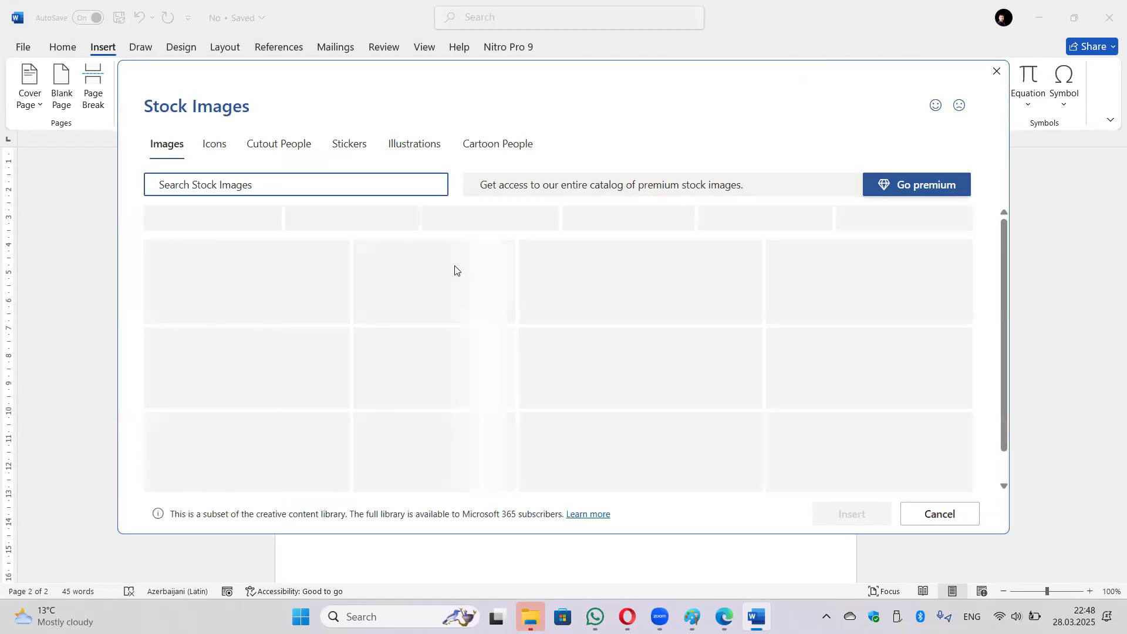
pyautogui.scroll(-5, 586, 327)
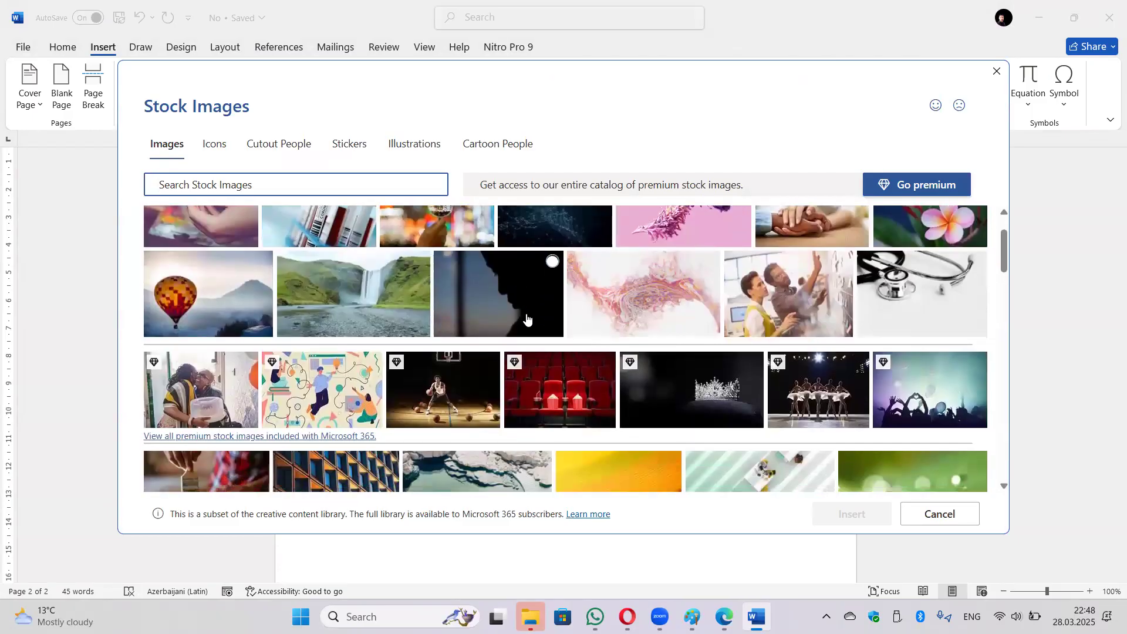
pyautogui.scroll(-8, 586, 328)
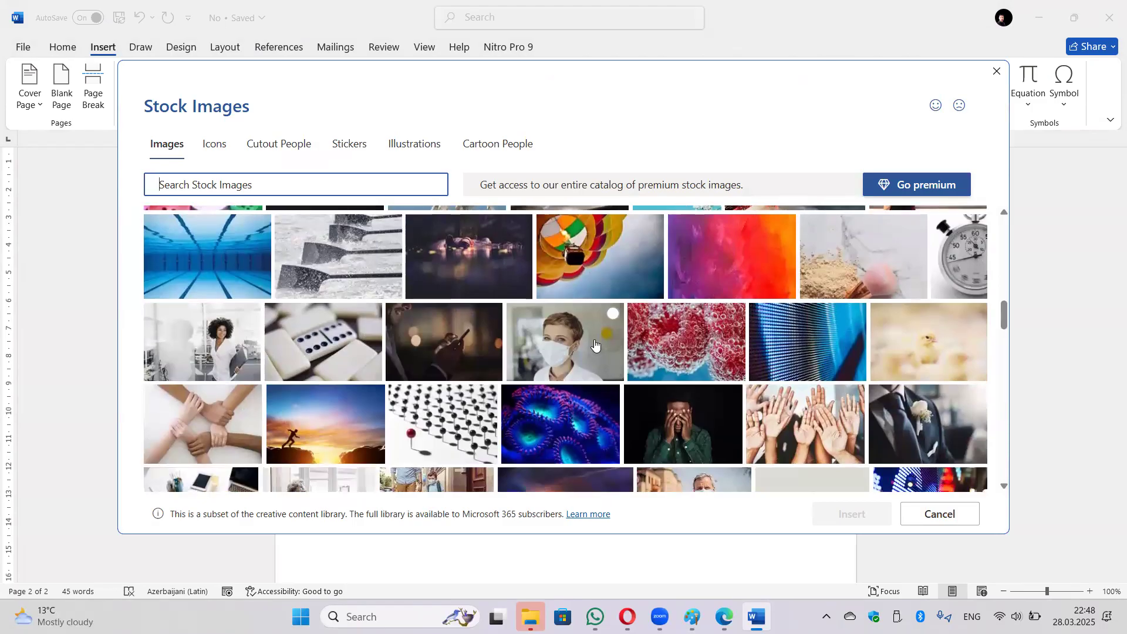
pyautogui.scroll(-3, 595, 345)
pyautogui.scroll(1, 591, 341)
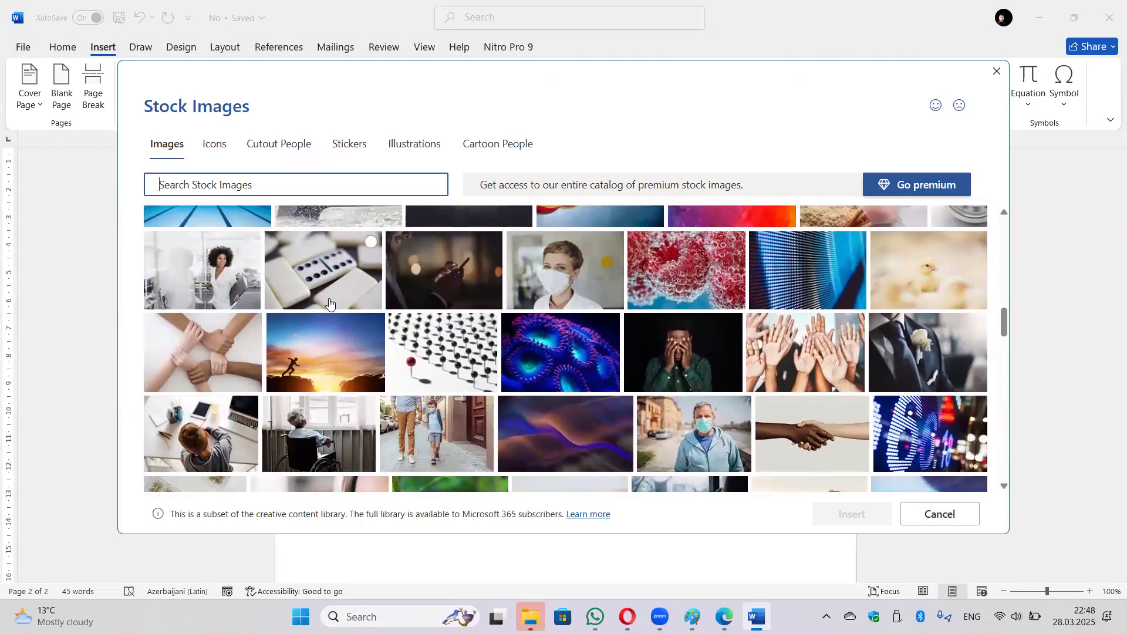
pyautogui.click(371, 242)
pyautogui.click(818, 512)
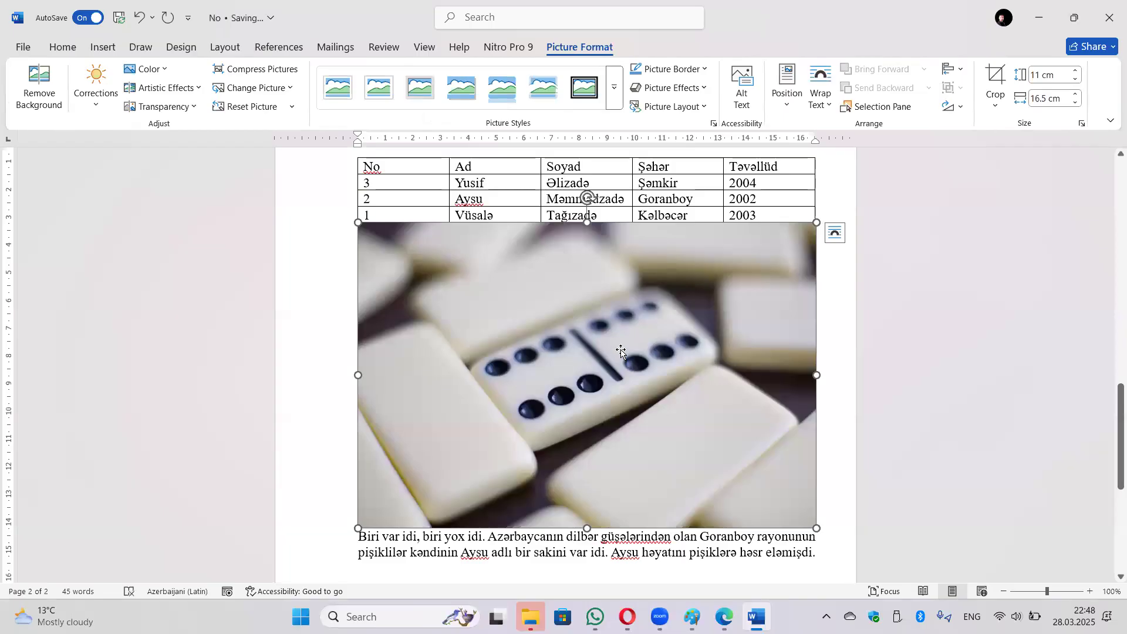
pyautogui.press('Delete')
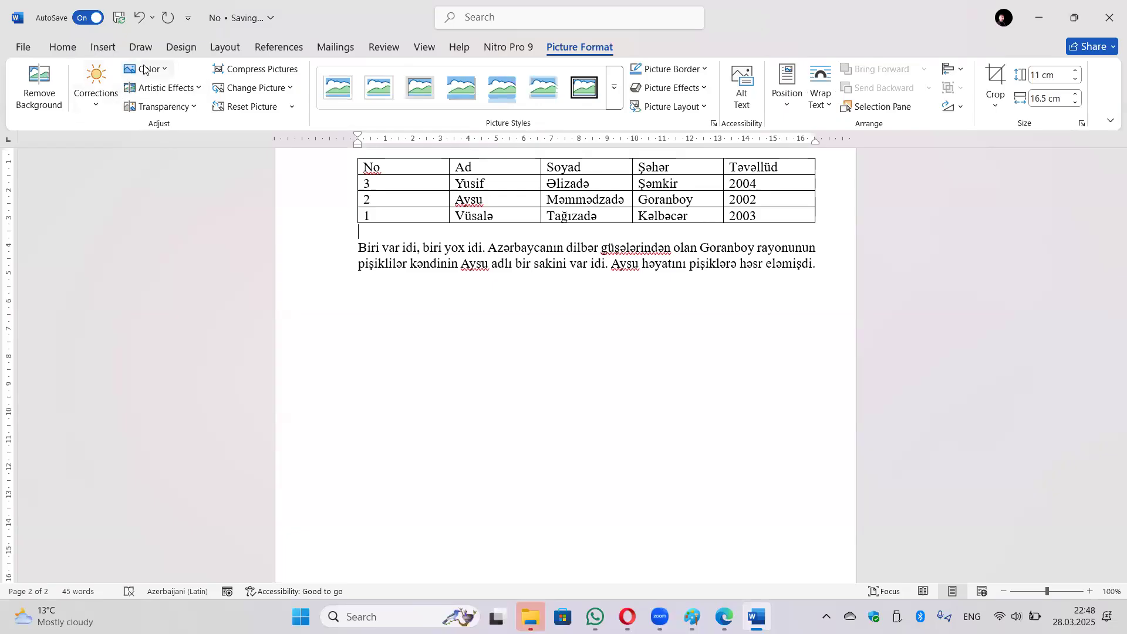
pyautogui.click(103, 47)
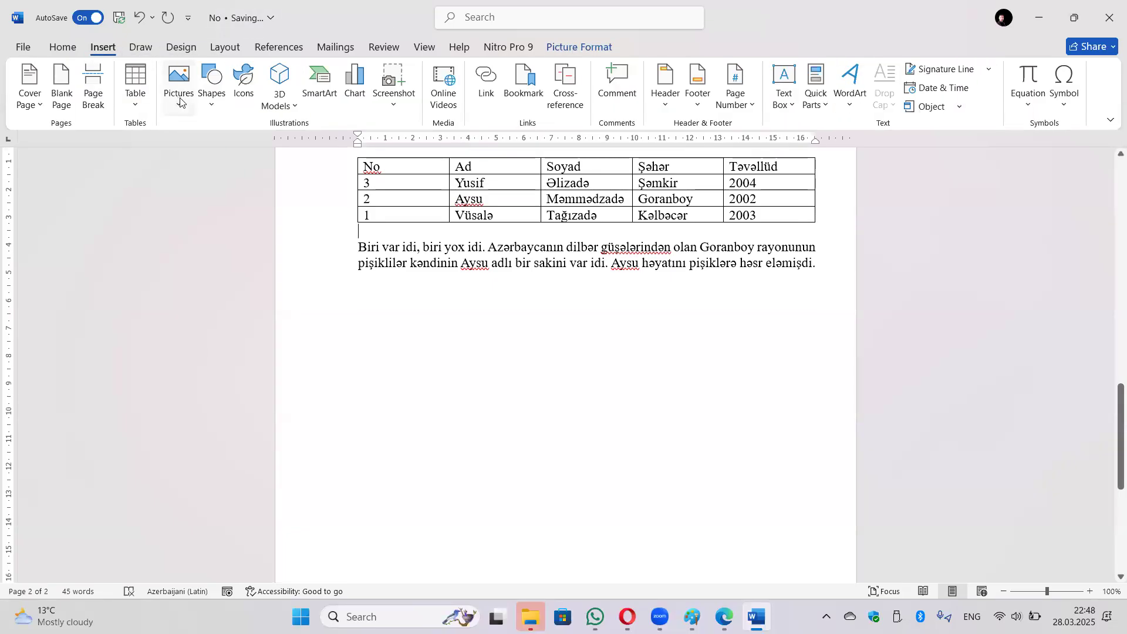
# Browse the Online Pictures categories and close the dialog without inserting anything.
pyautogui.click(179, 85)
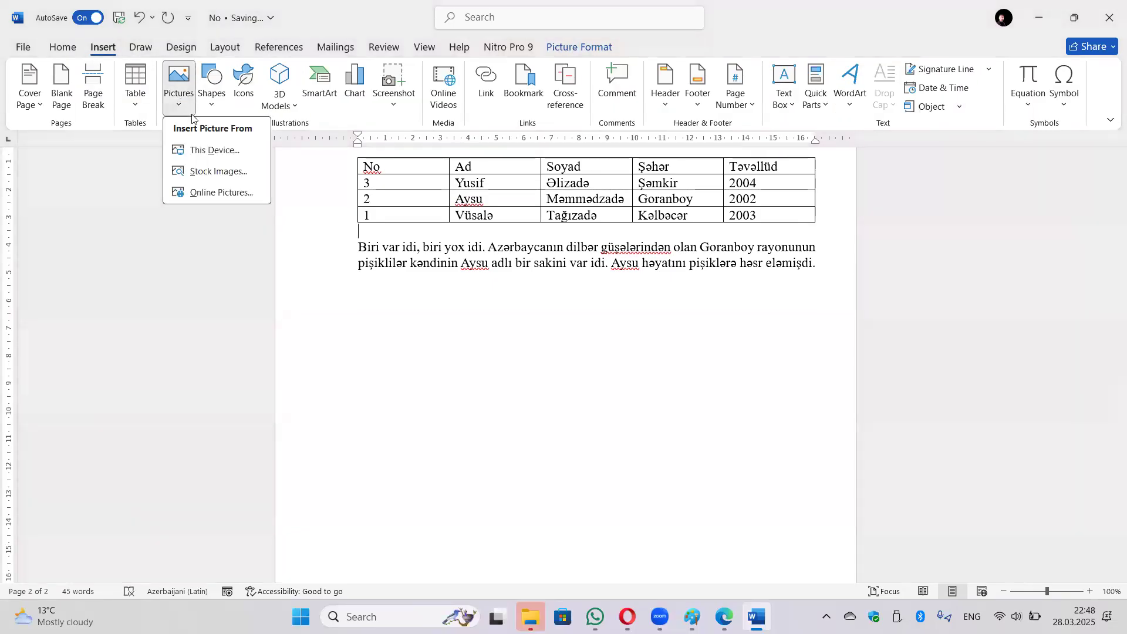
pyautogui.click(237, 194)
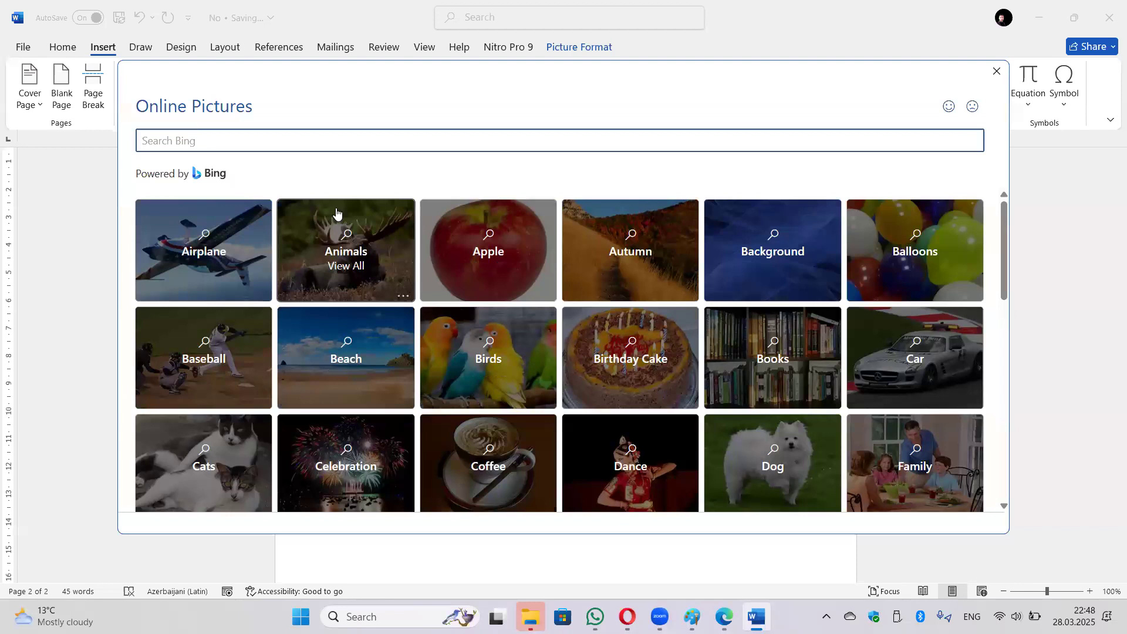
pyautogui.scroll(-15, 628, 329)
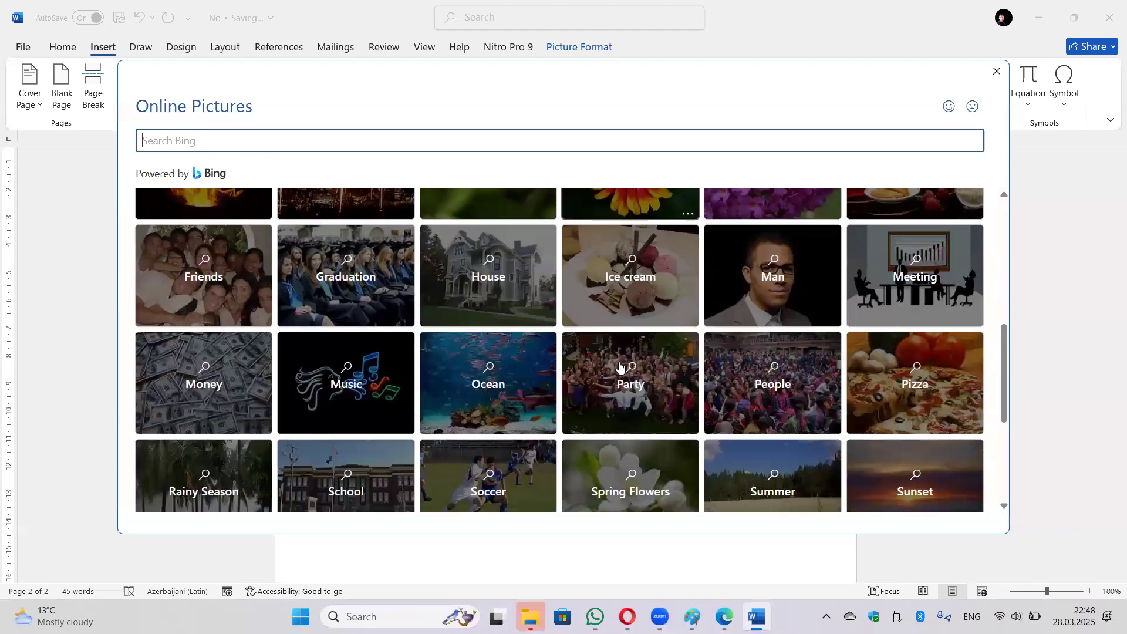
pyautogui.click(997, 71)
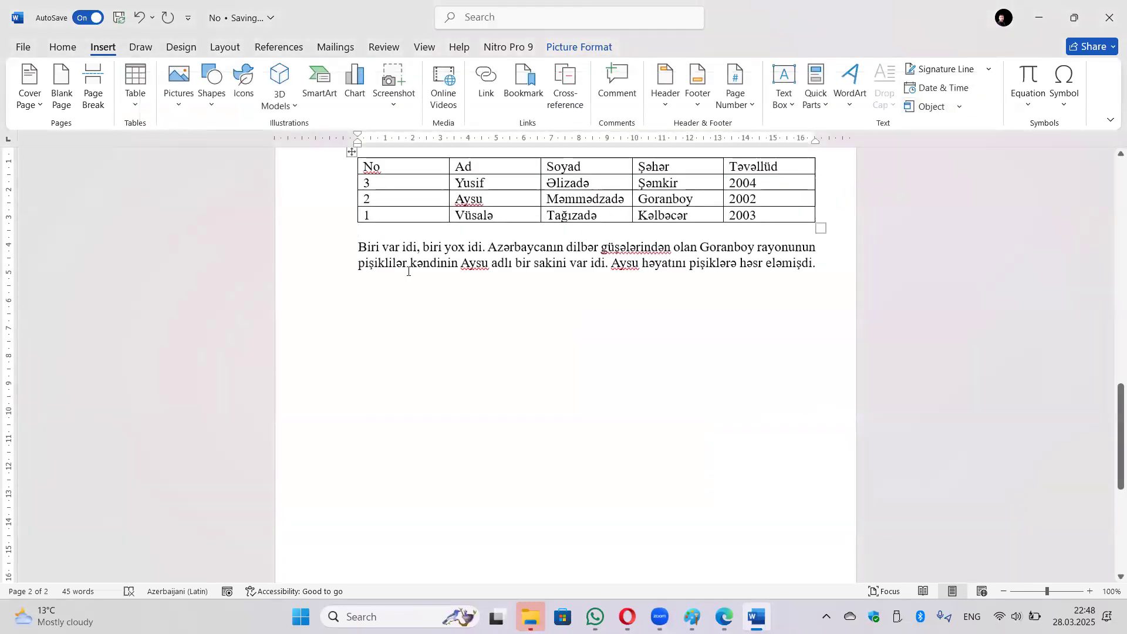
# Pick the Sun shape from the Basic Shapes gallery to place in the document.
pyautogui.click(214, 105)
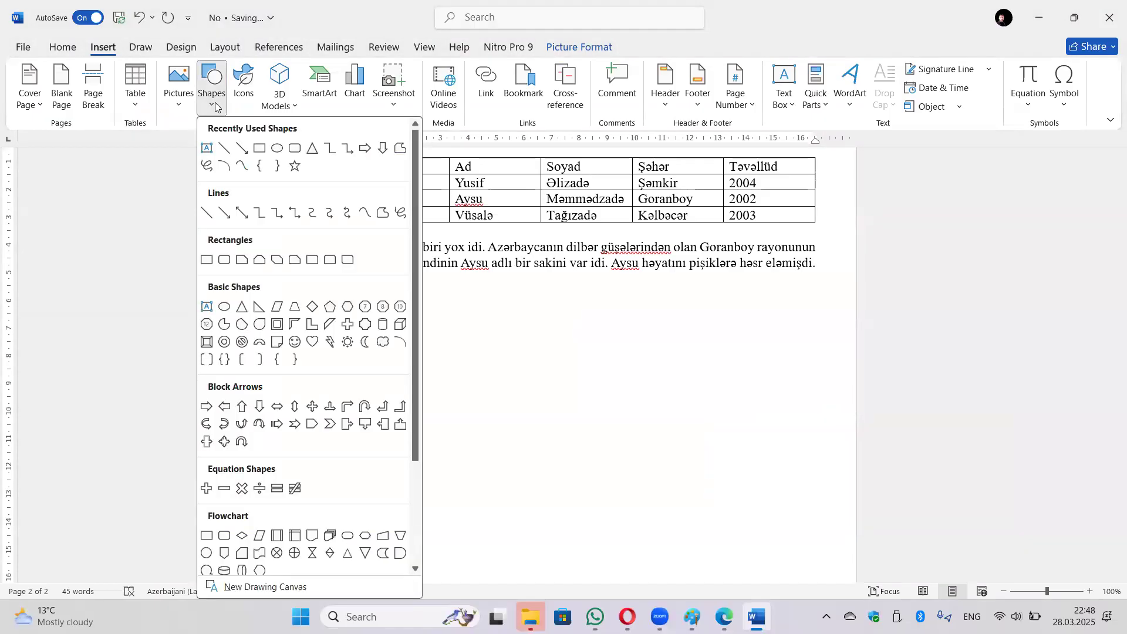
pyautogui.scroll(-2, 364, 355)
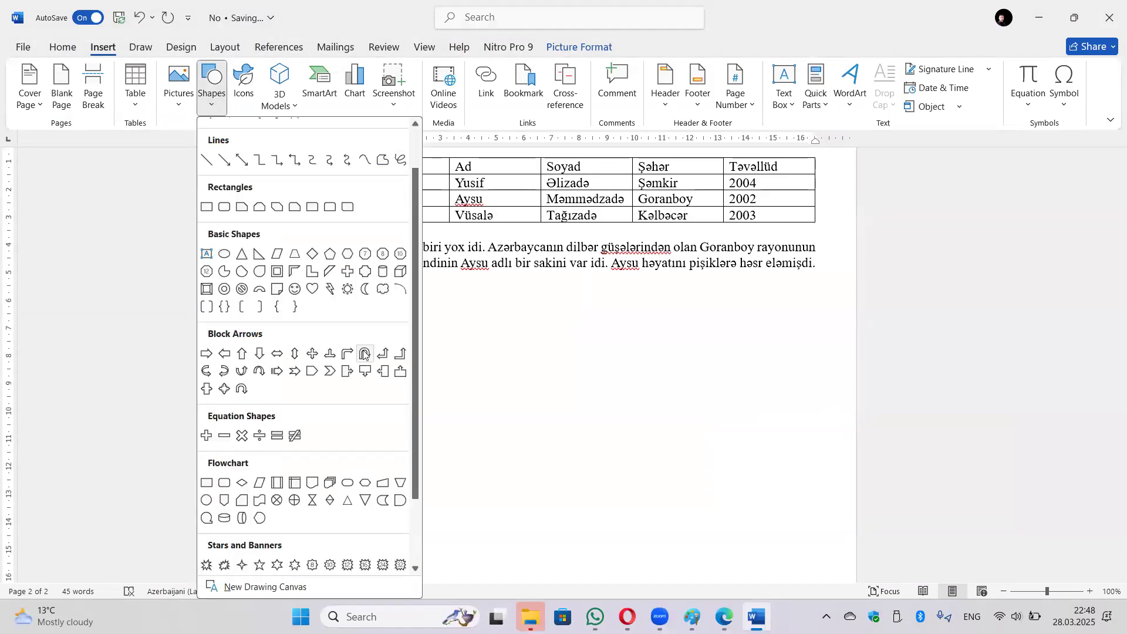
pyautogui.click(347, 289)
pyautogui.click(340, 289)
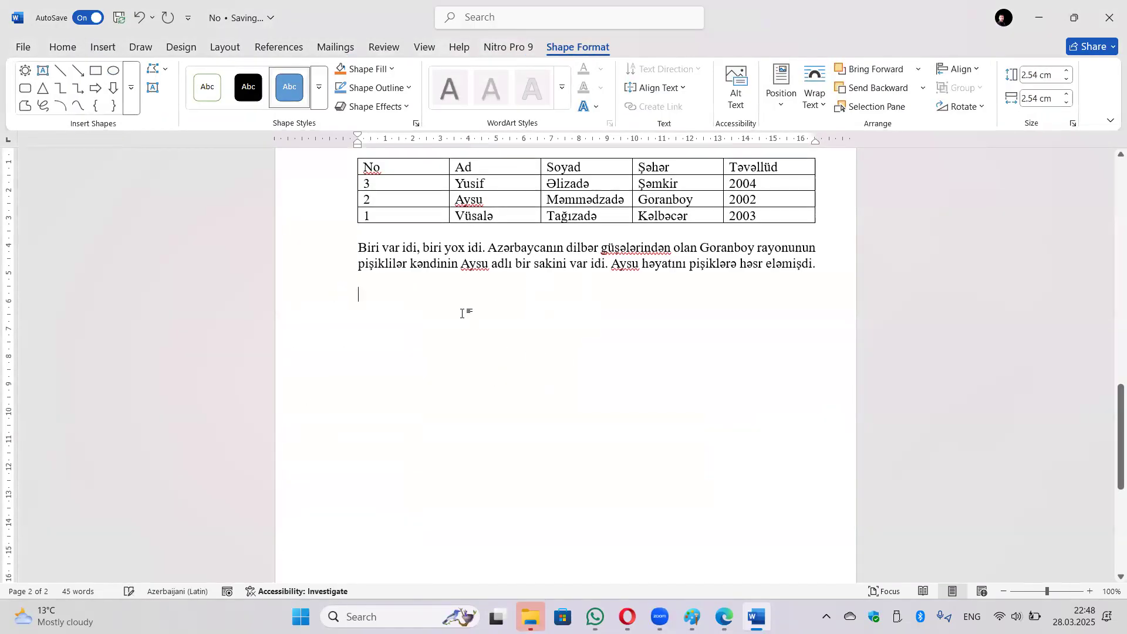
# Insert the apple icon from the icon library, then delete it.
pyautogui.click(102, 47)
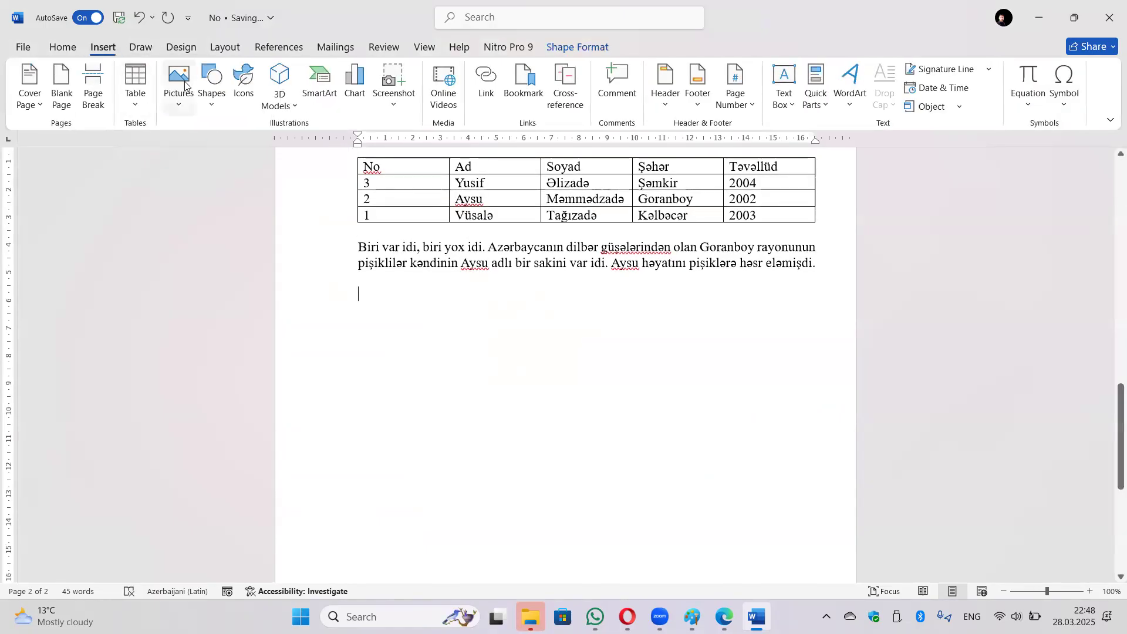
pyautogui.click(245, 88)
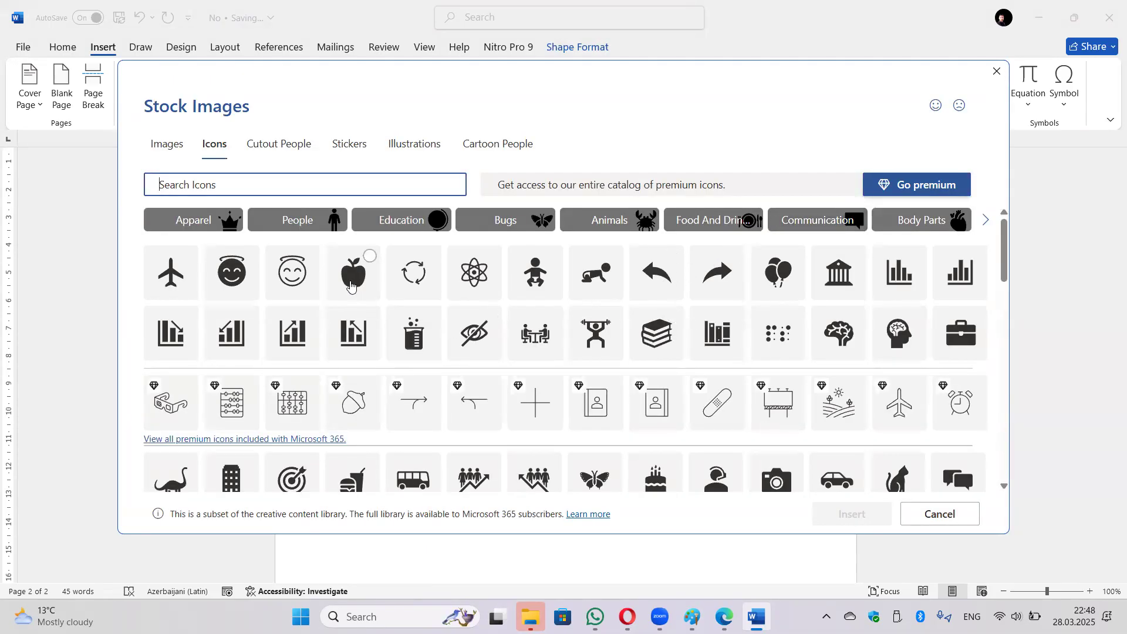
pyautogui.click(351, 286)
pyautogui.click(843, 515)
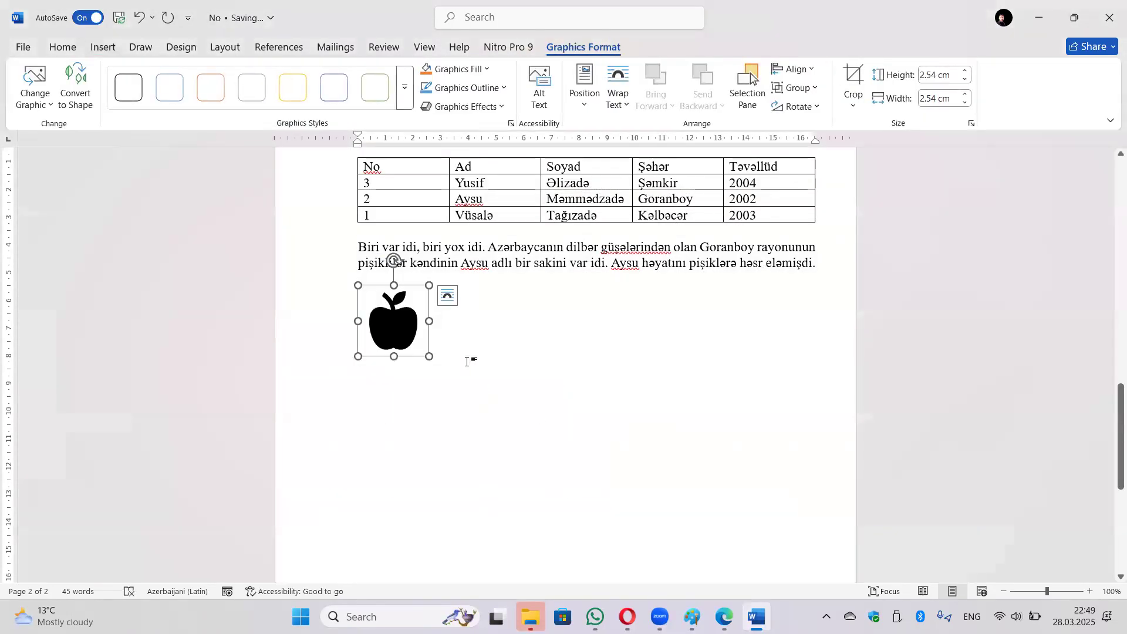
pyautogui.press('Delete')
pyautogui.click(102, 48)
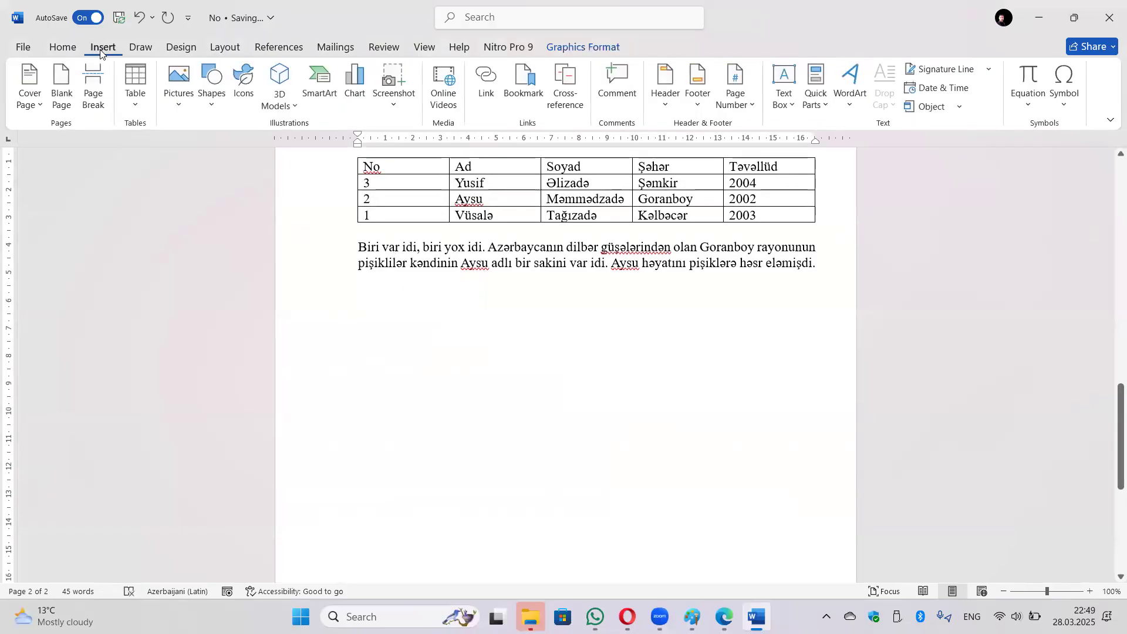
pyautogui.click(287, 104)
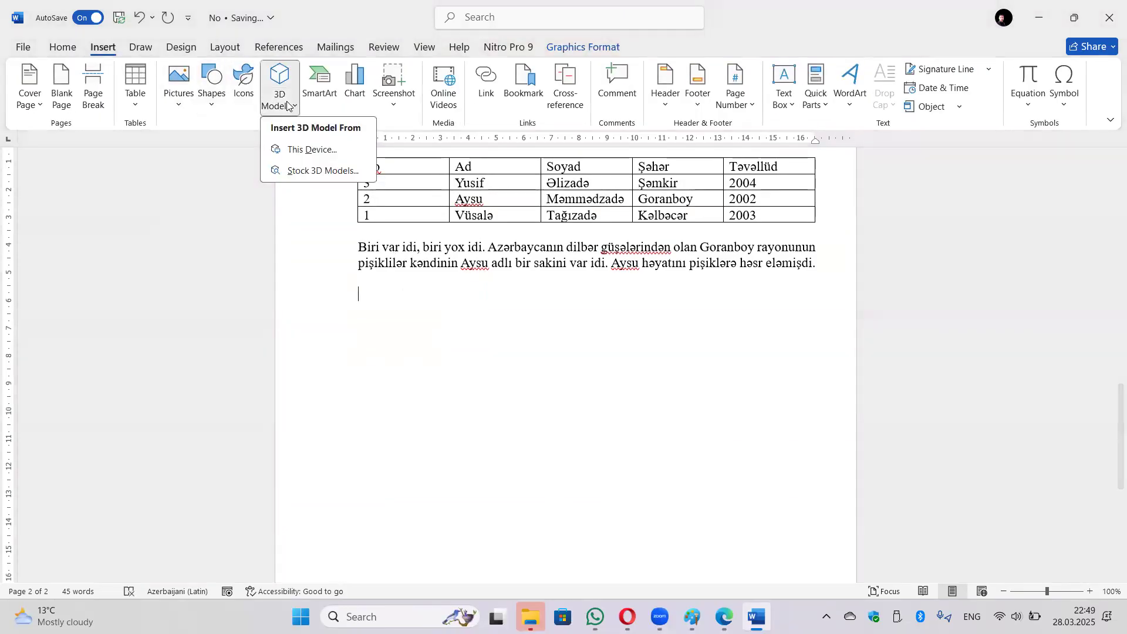
pyautogui.click(314, 171)
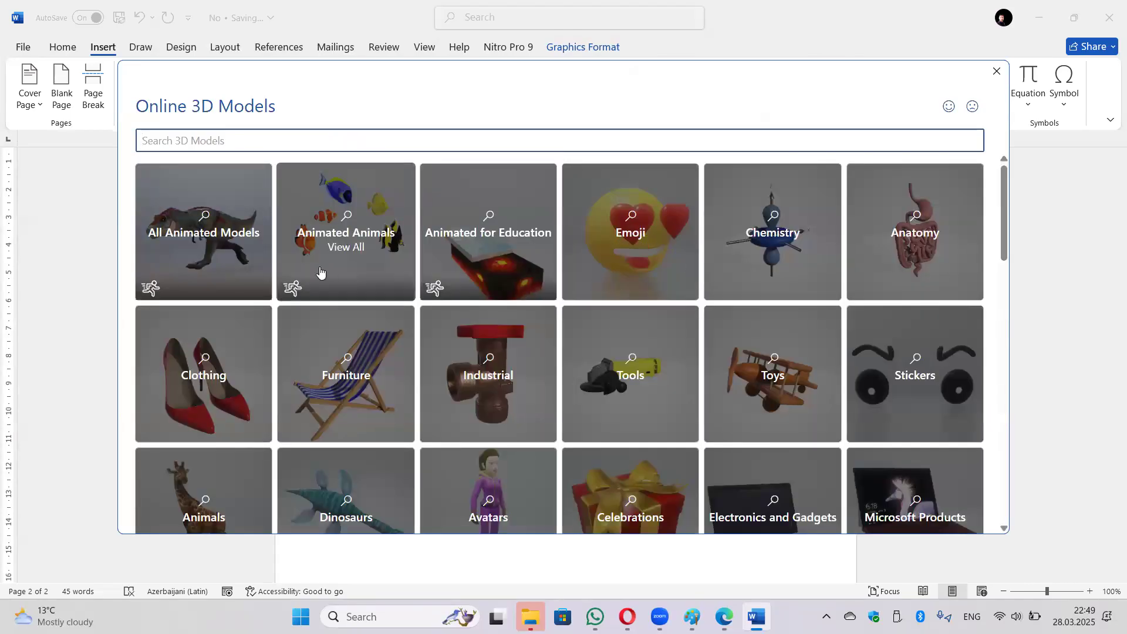
pyautogui.click(227, 274)
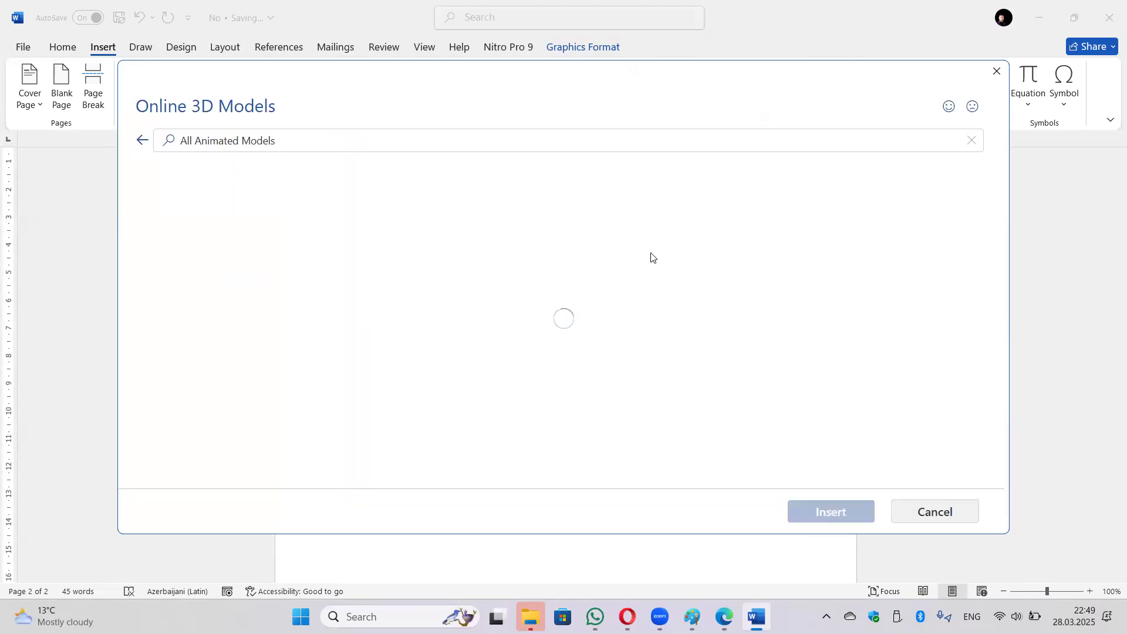
pyautogui.scroll(-1, 643, 264)
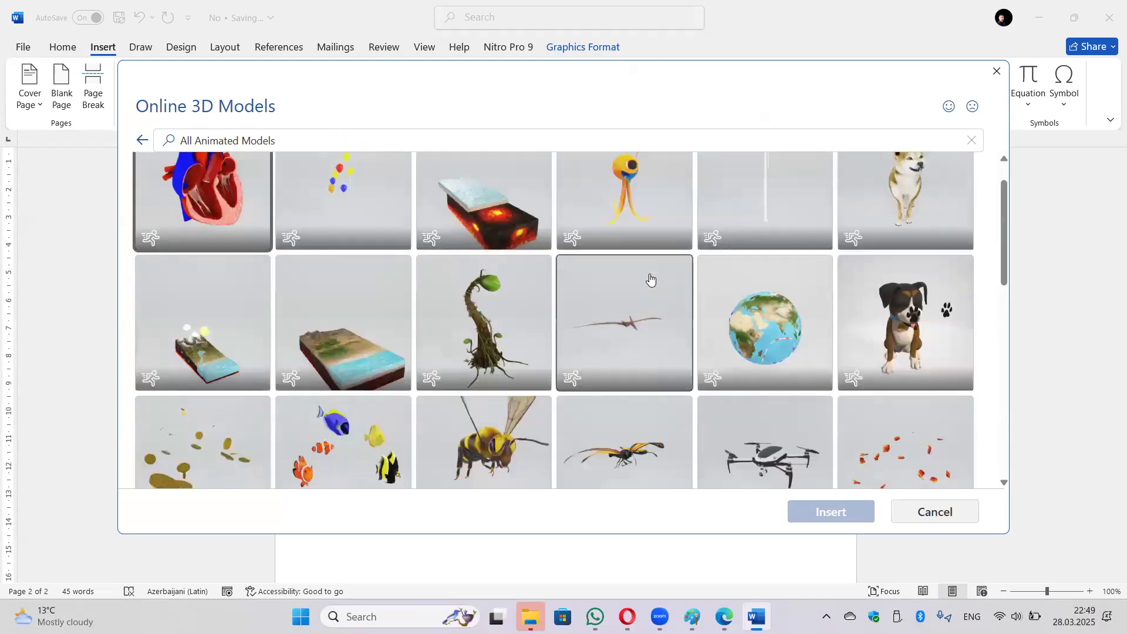
pyautogui.scroll(-5, 646, 282)
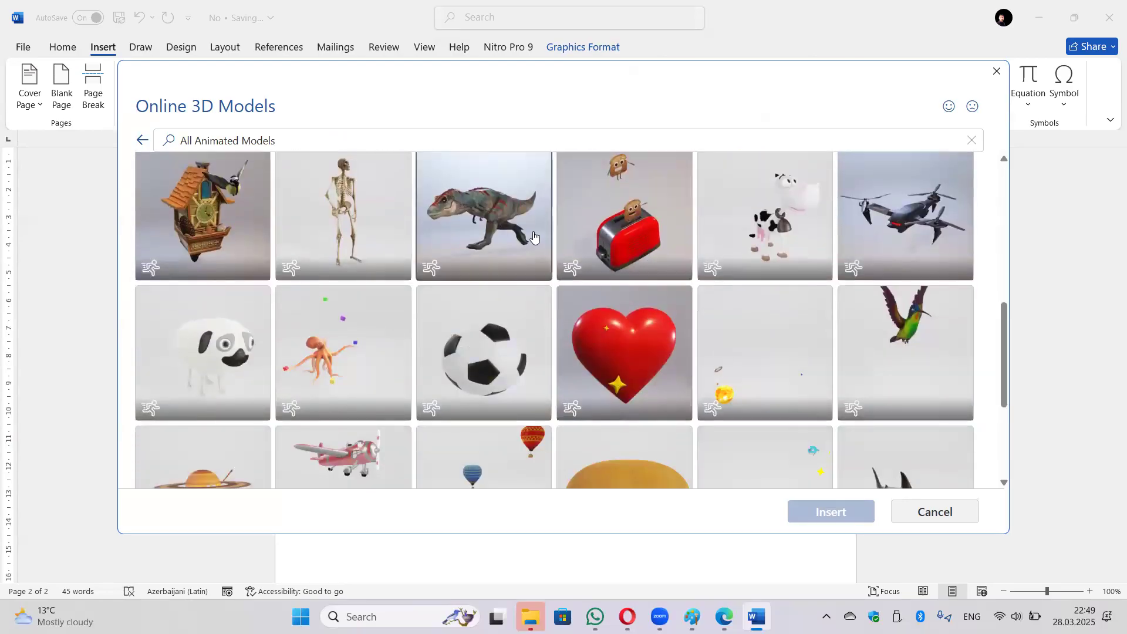
pyautogui.click(534, 236)
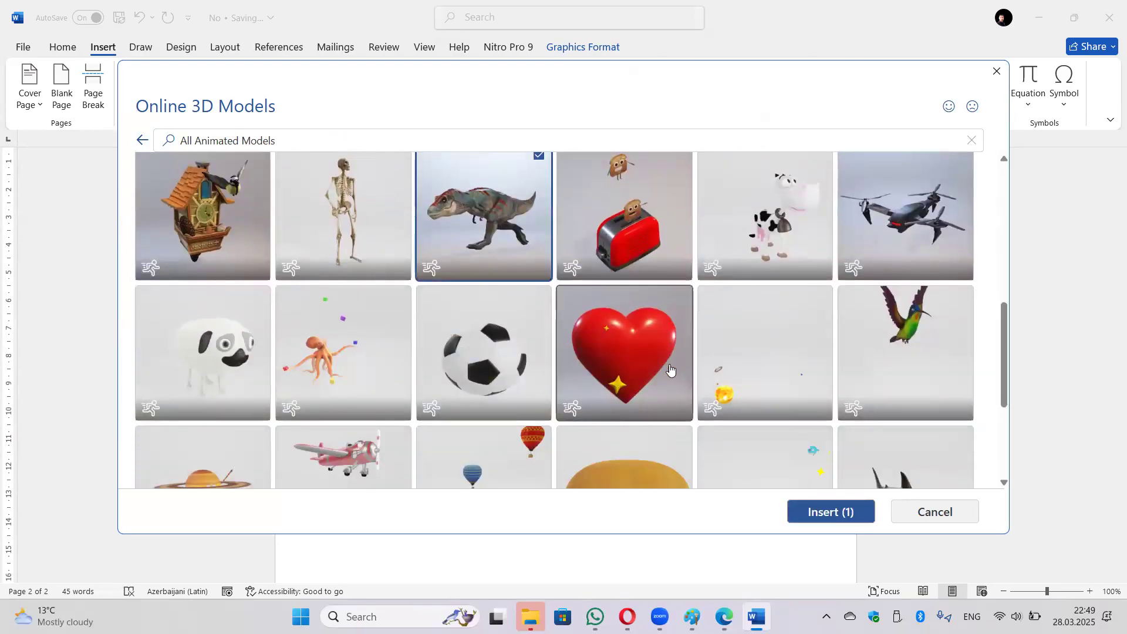
pyautogui.click(834, 520)
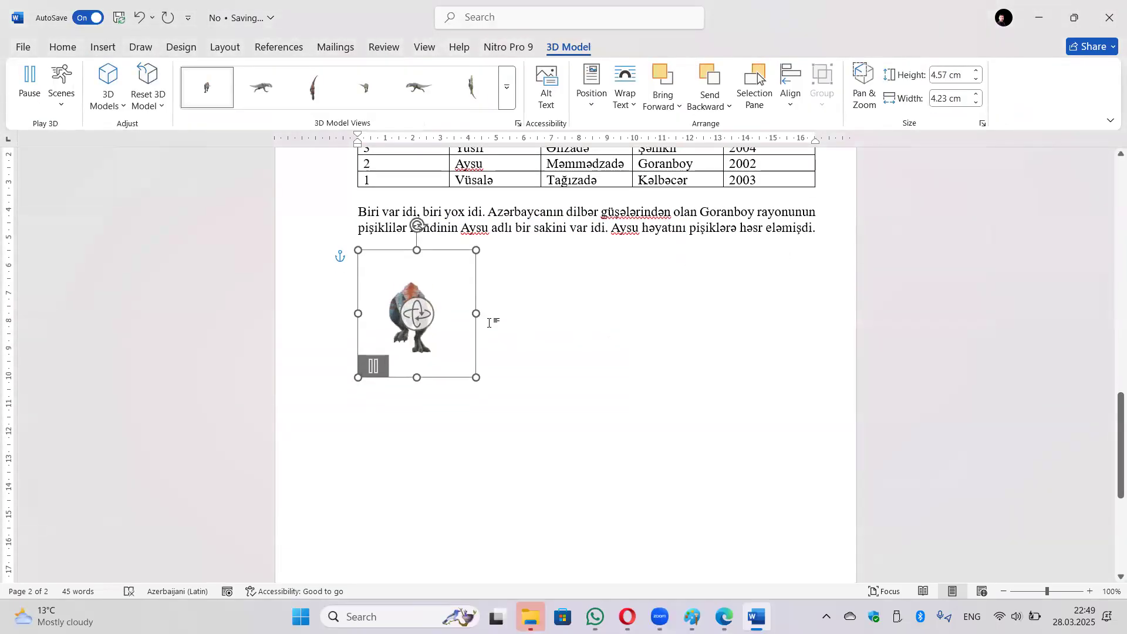
pyautogui.moveTo(476, 377); pyautogui.dragTo(611, 480)
pyautogui.moveTo(484, 388); pyautogui.dragTo(520, 355)
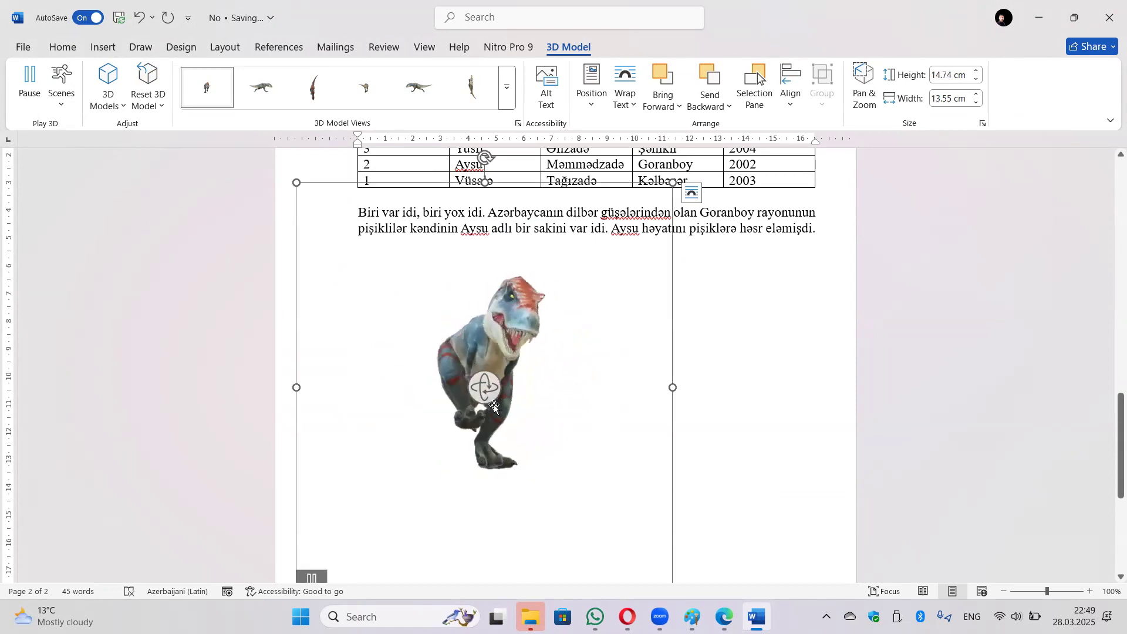
pyautogui.moveTo(492, 398); pyautogui.dragTo(350, 439)
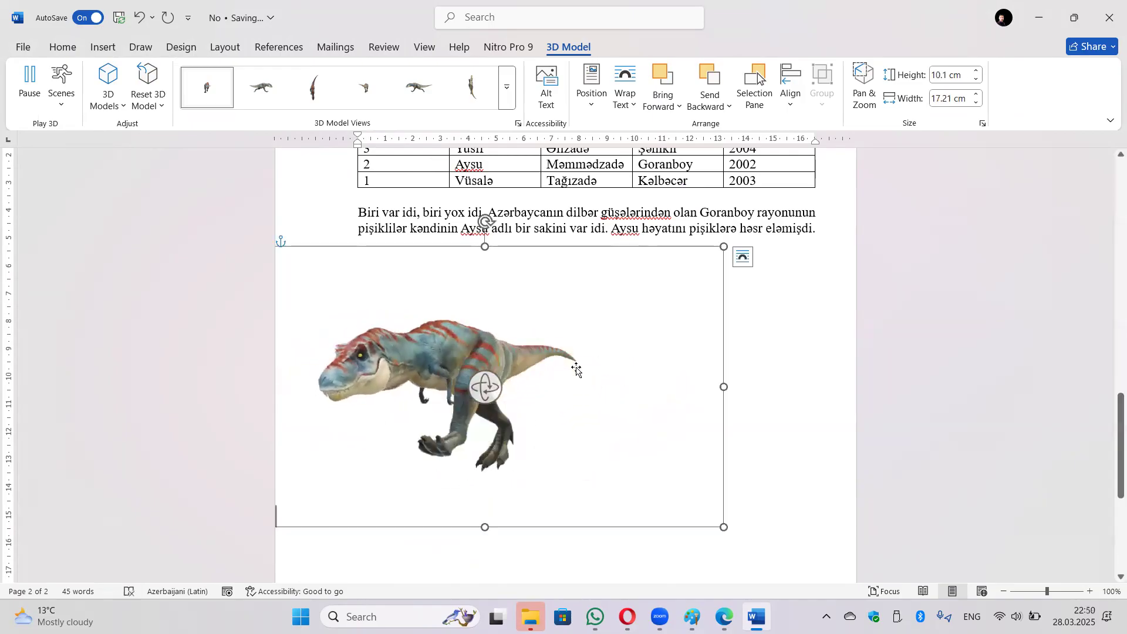
pyautogui.press('Delete')
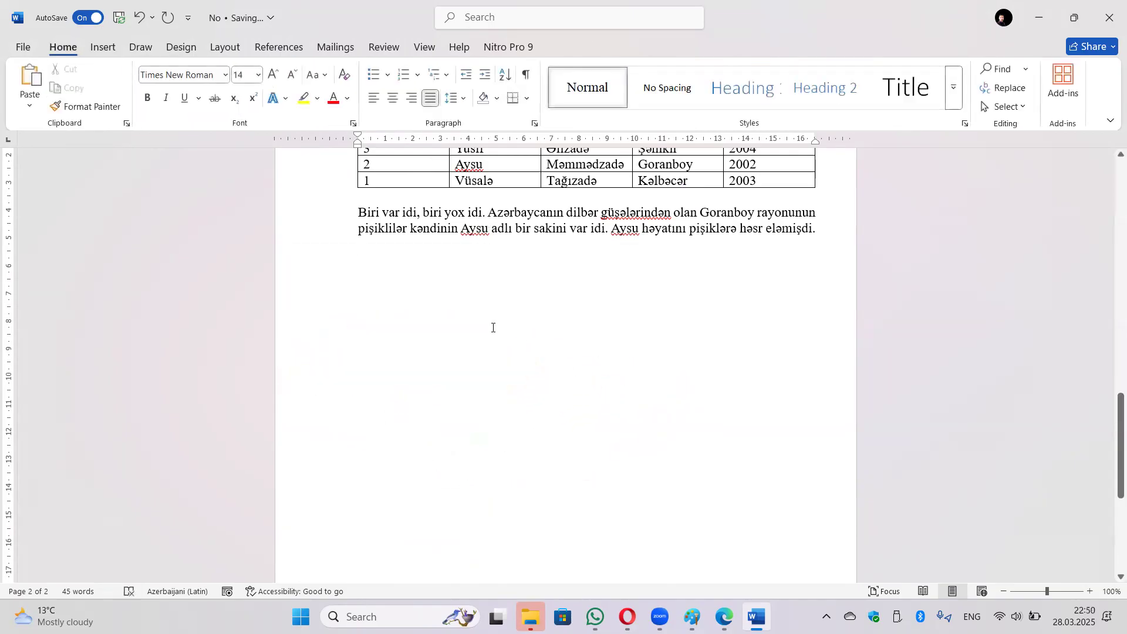
# Insert a Hierarchy > Organization Chart SmartArt graphic below the story paragraph.
pyautogui.click(103, 47)
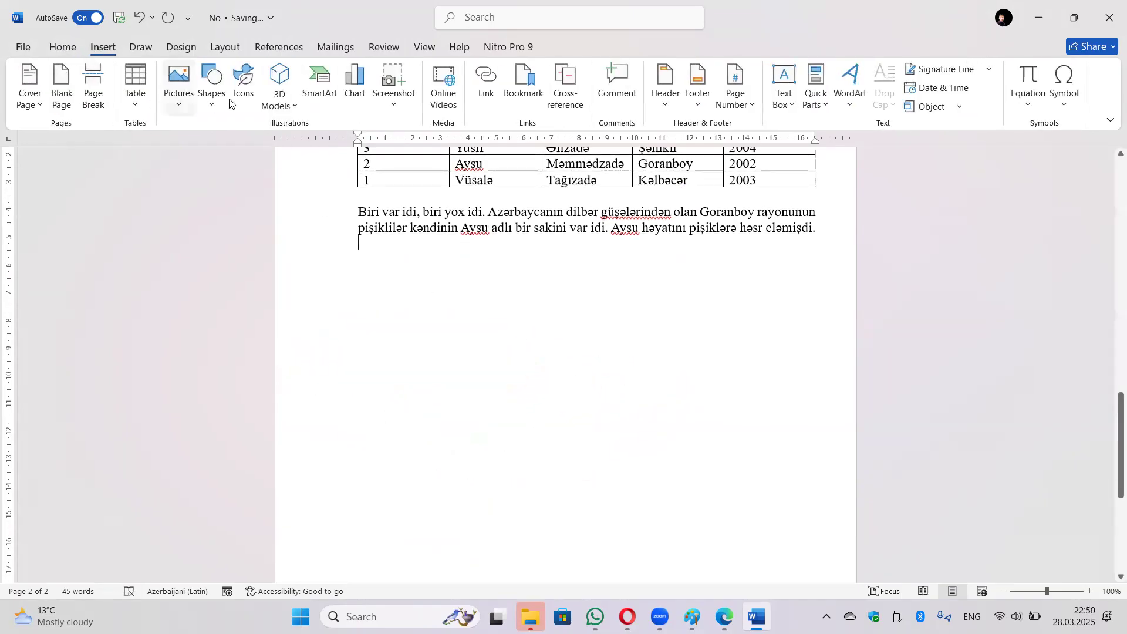
pyautogui.click(321, 88)
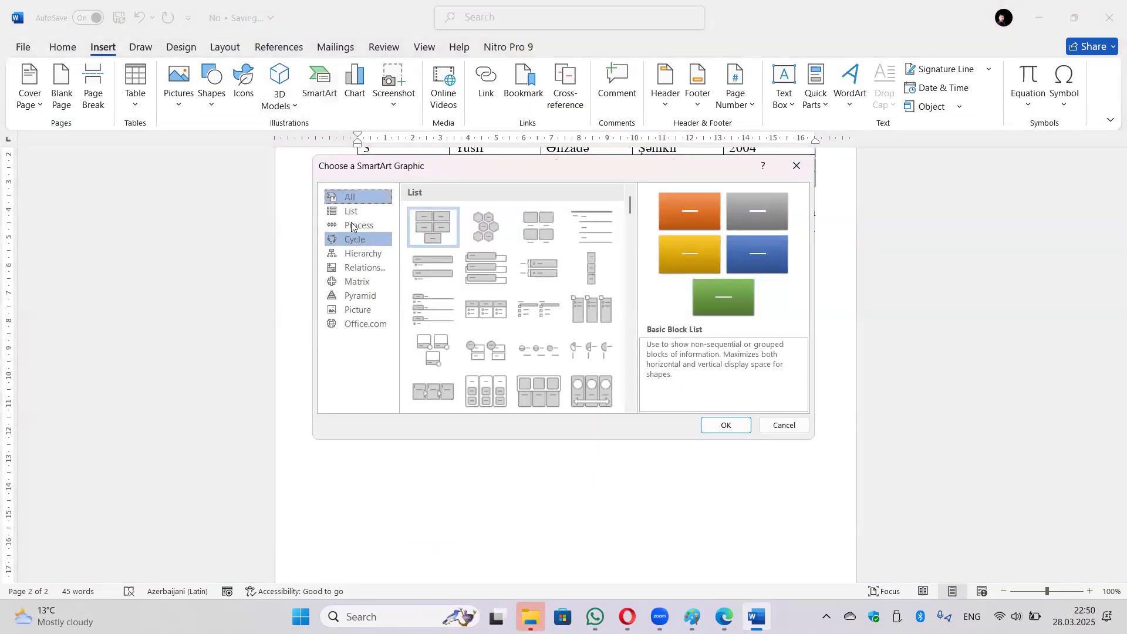
pyautogui.click(361, 254)
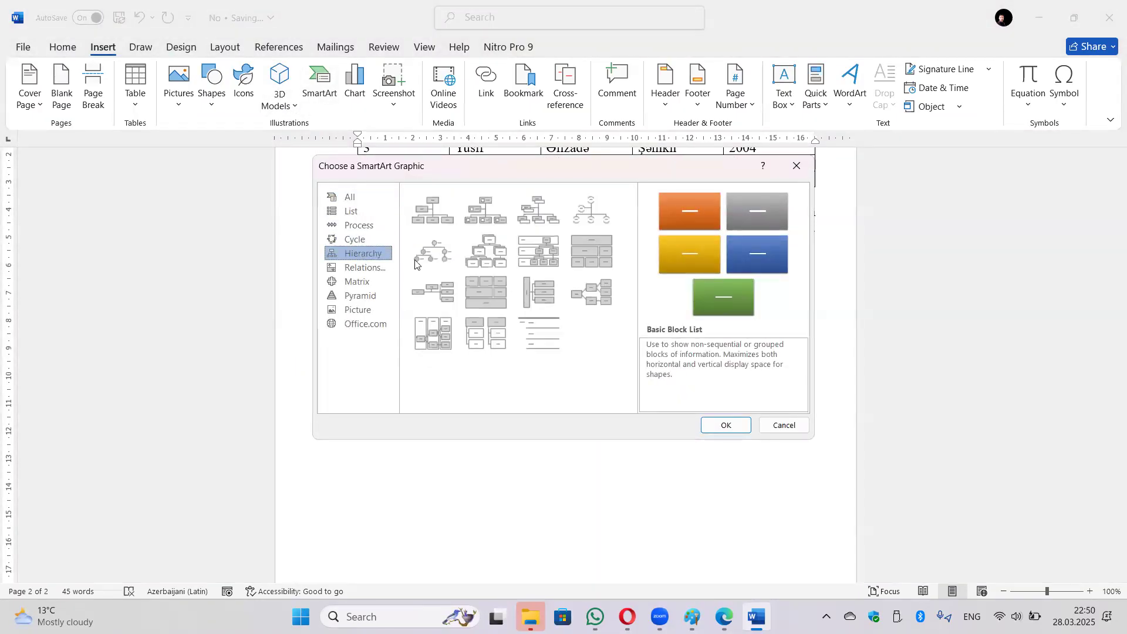
pyautogui.click(445, 221)
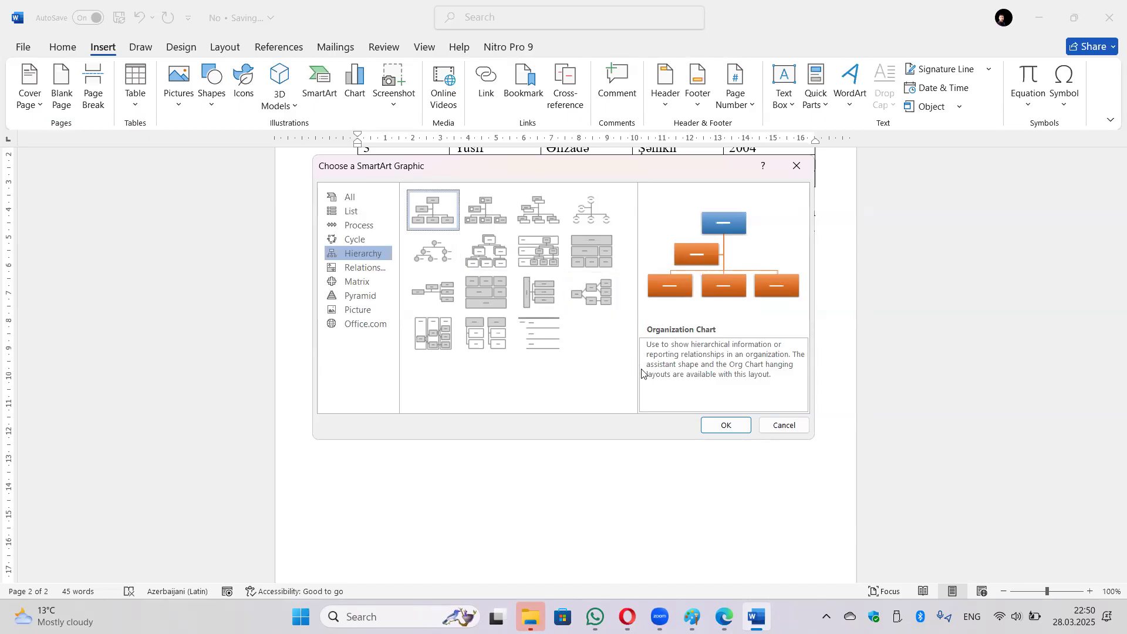
pyautogui.click(727, 426)
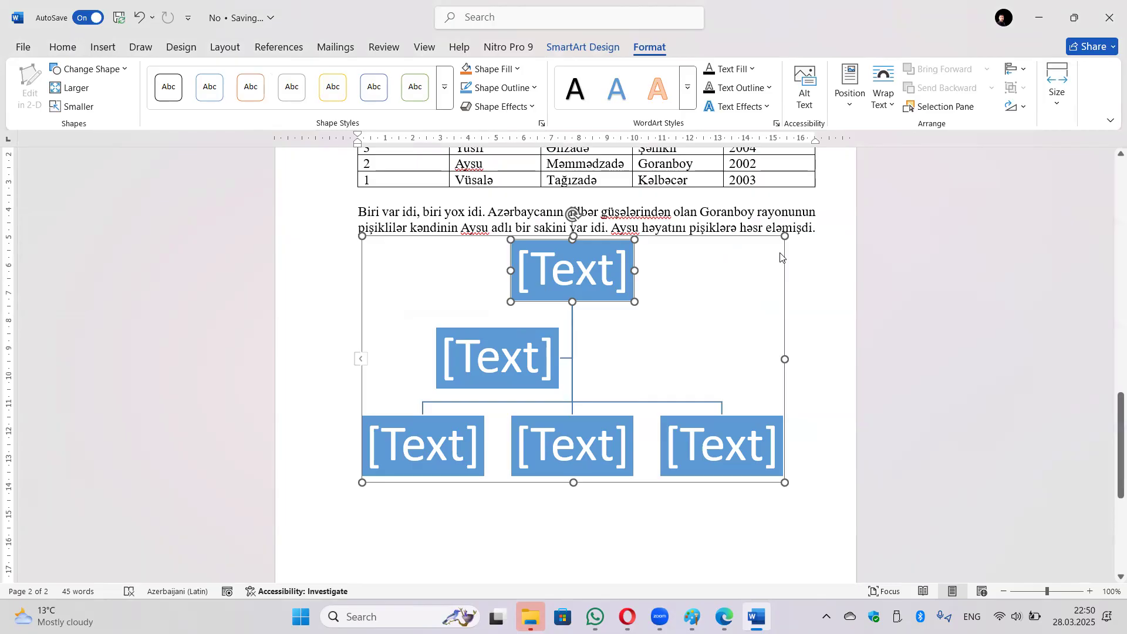
# Undo the assistant box, then delete the whole Organization Chart SmartArt.
pyautogui.hotkey('ctrl', 'z')
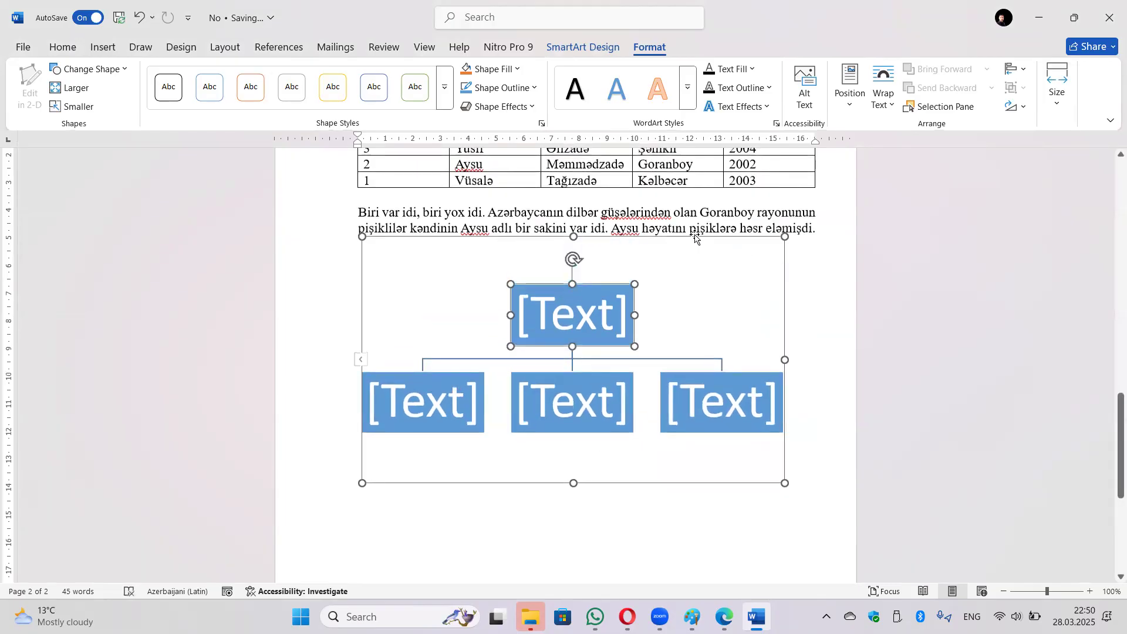
pyautogui.click(696, 237)
pyautogui.press('Delete')
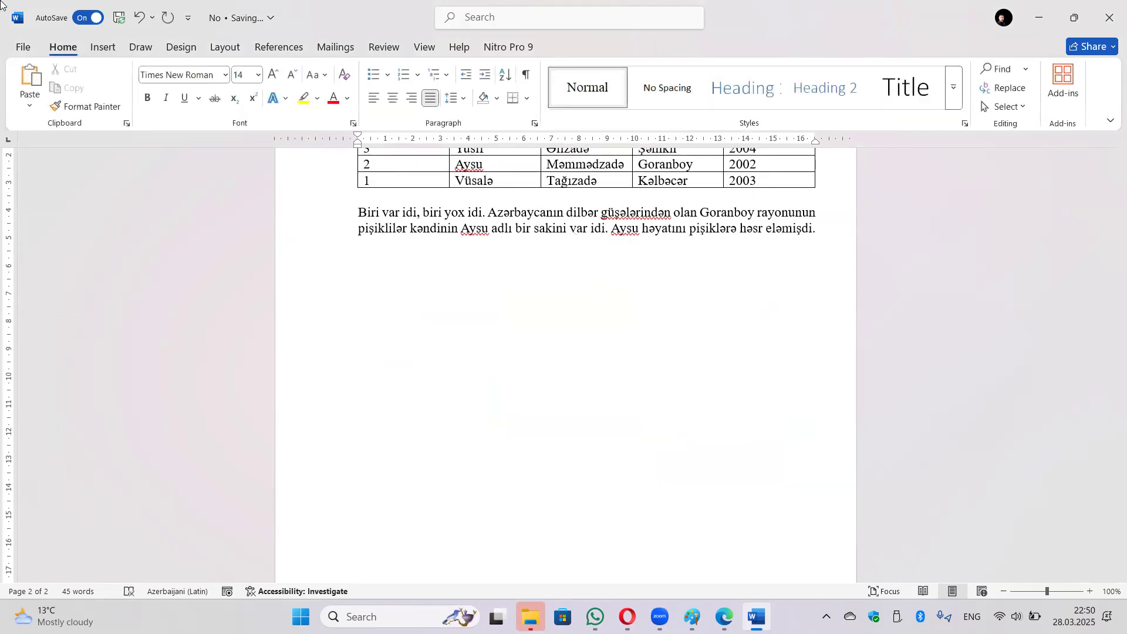
pyautogui.click(96, 51)
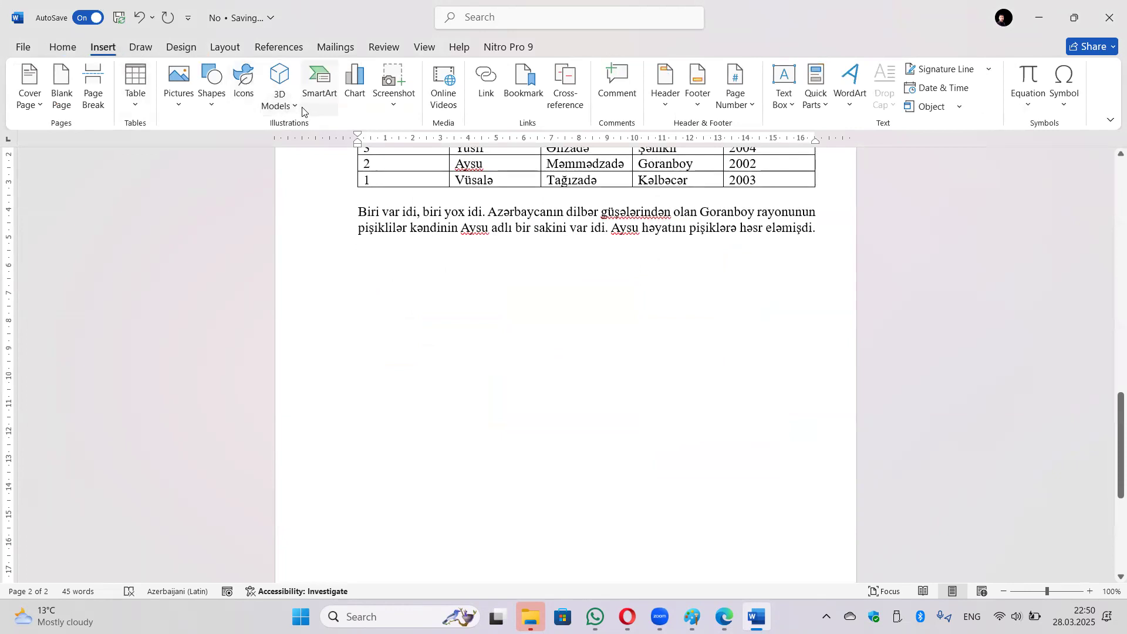
# Insert a three-picture SmartArt layout from the Picture category.
pyautogui.click(324, 90)
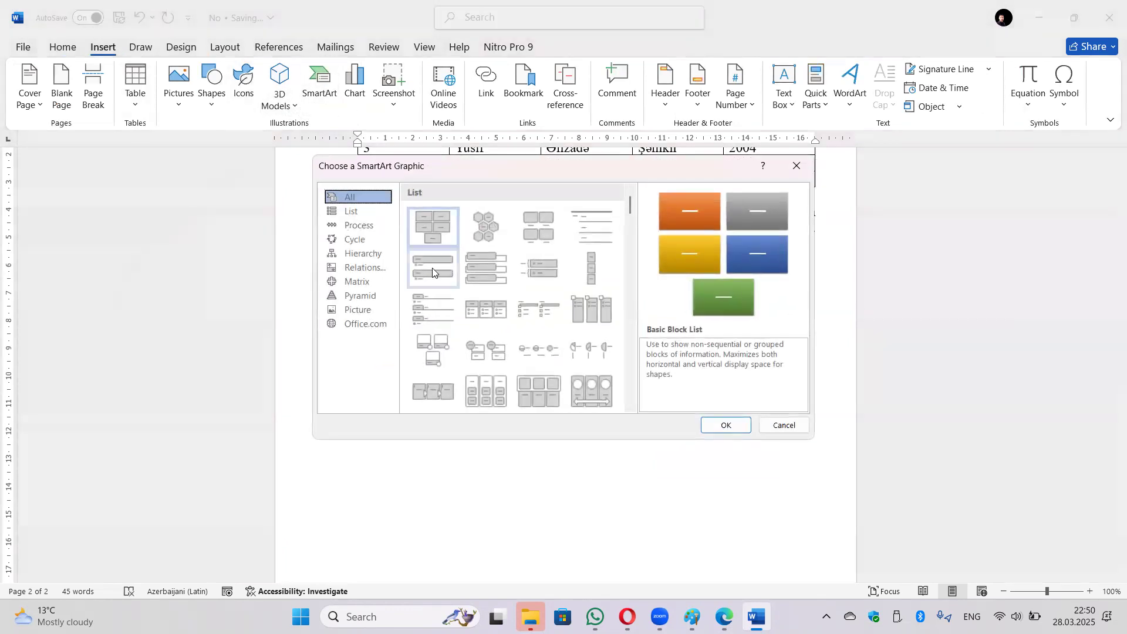
pyautogui.click(378, 310)
pyautogui.scroll(-1, 467, 352)
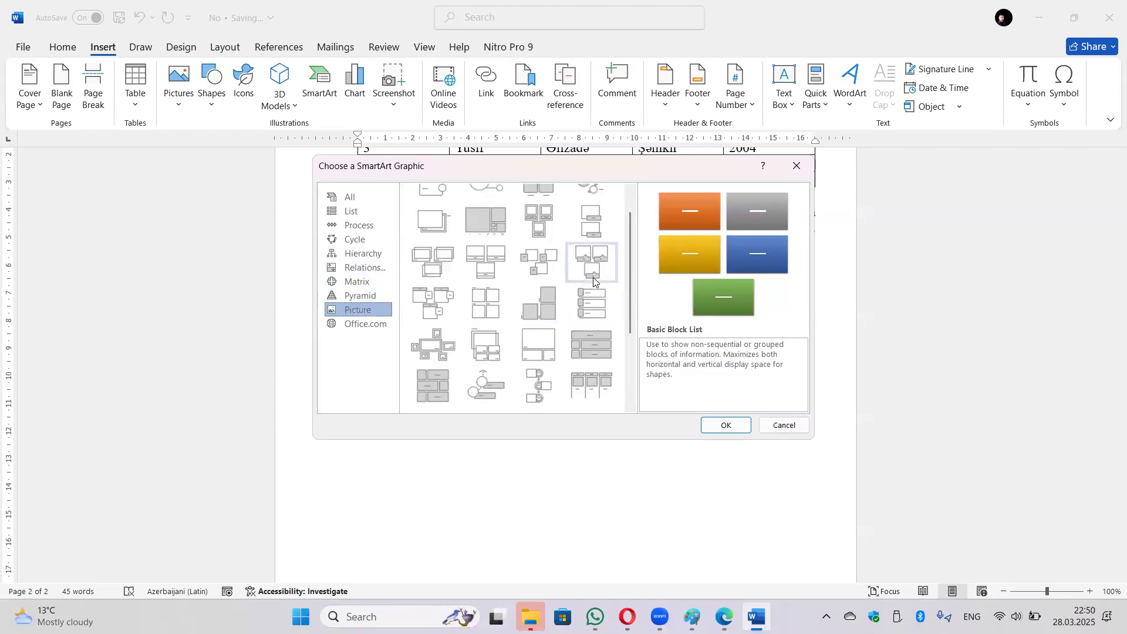
pyautogui.click(594, 276)
pyautogui.click(727, 425)
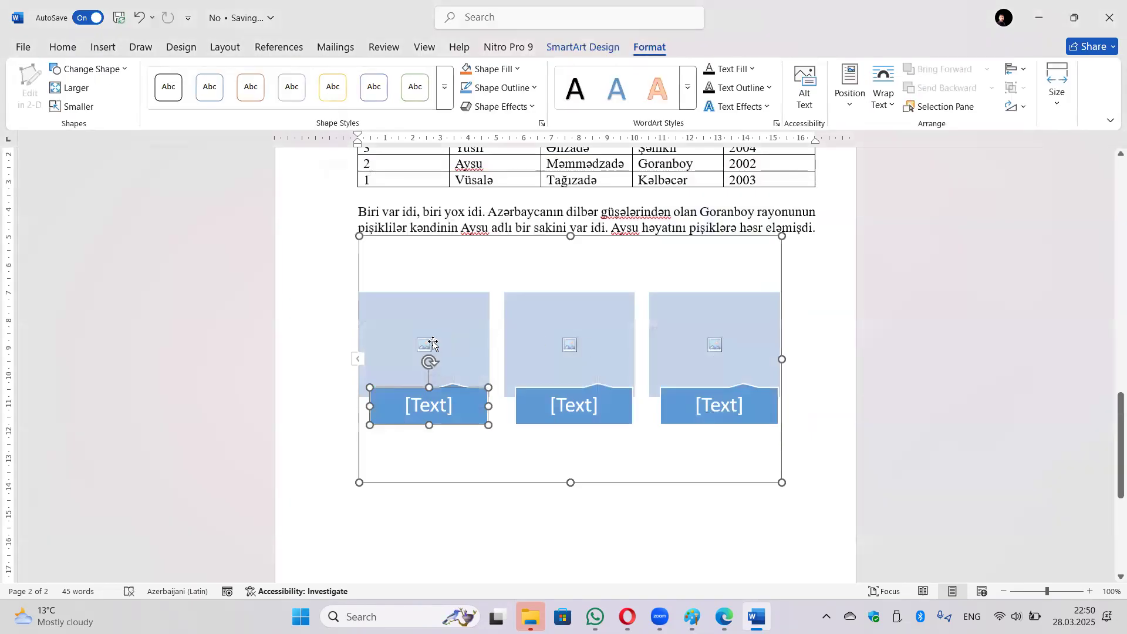
# Fill the first SmartArt shape with the 3001764 person picture from Downloads.
pyautogui.click(431, 346)
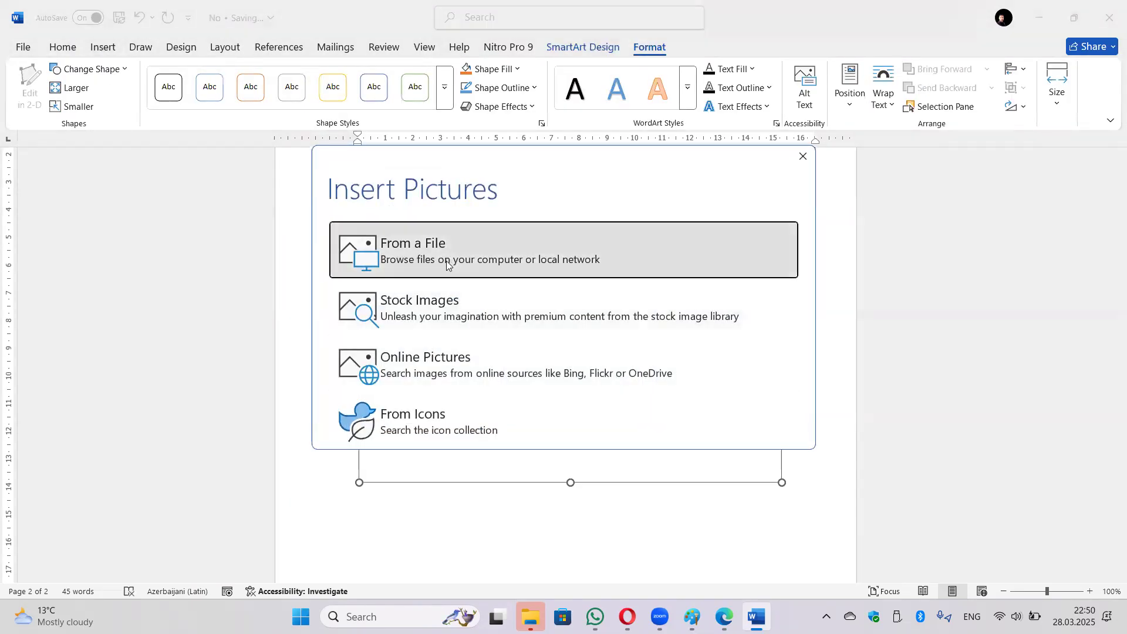
pyautogui.click(571, 236)
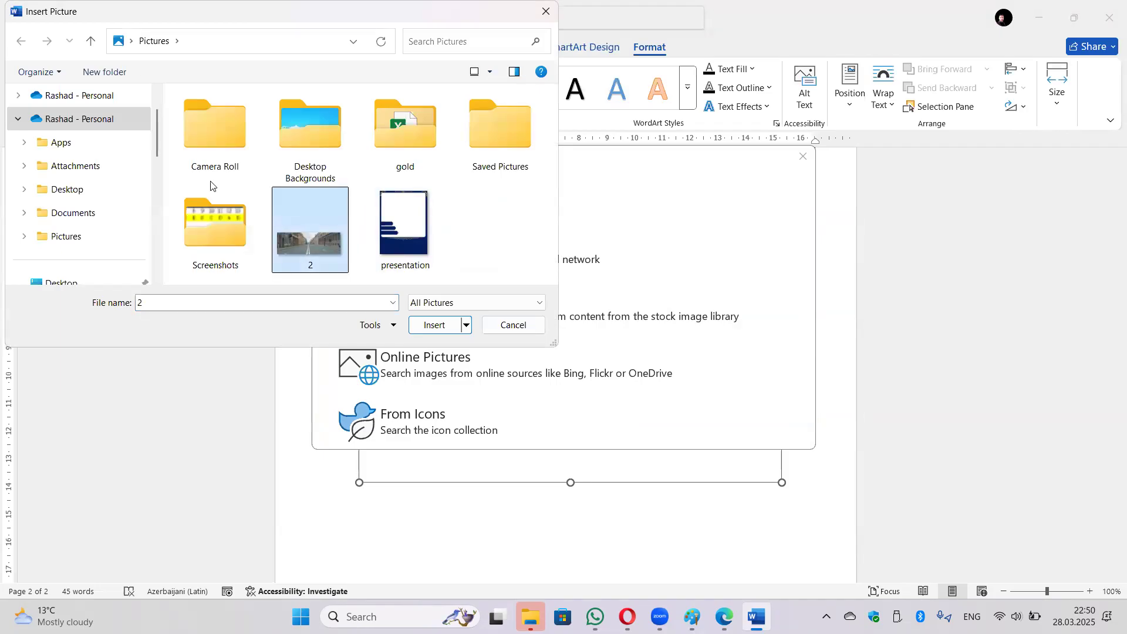
pyautogui.scroll(-1, 81, 188)
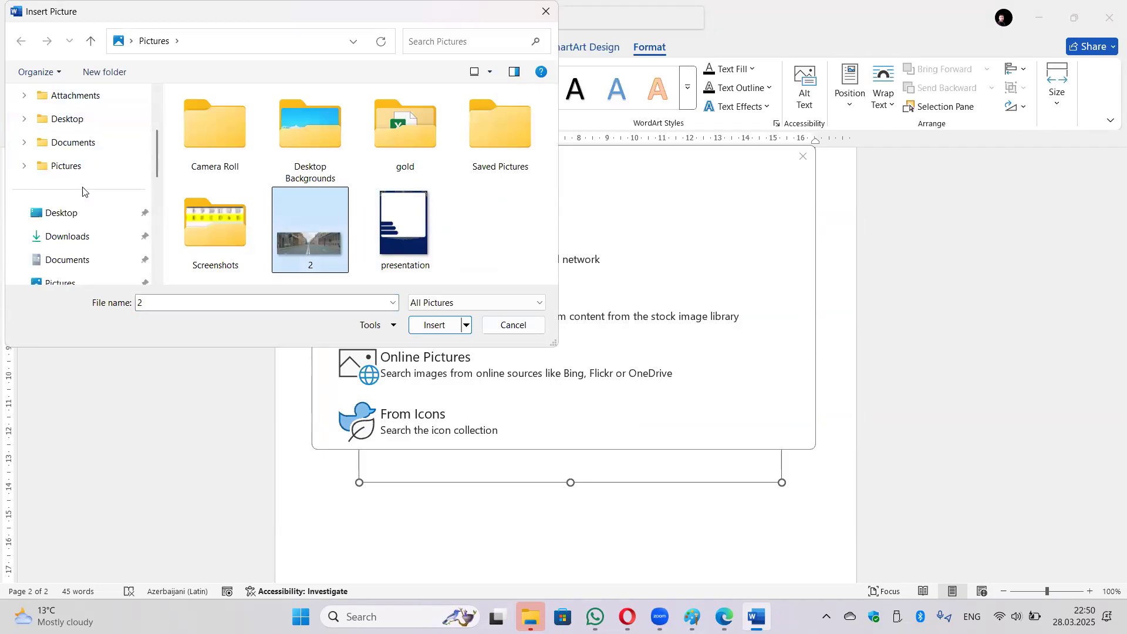
pyautogui.click(74, 235)
pyautogui.scroll(-5, 312, 170)
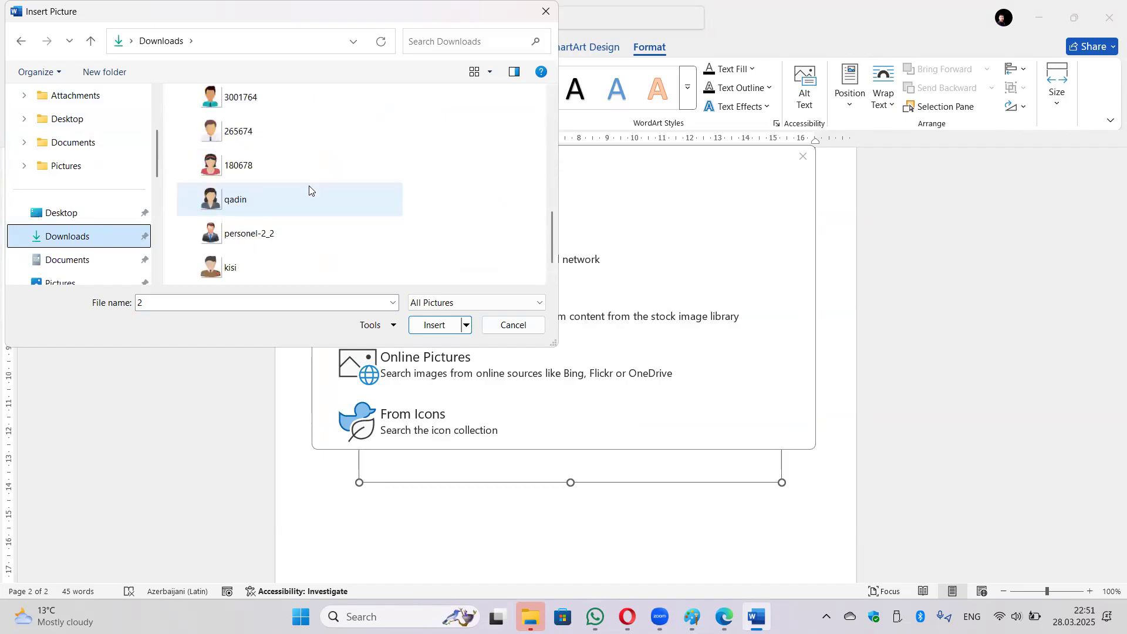
pyautogui.click(276, 99)
pyautogui.click(430, 325)
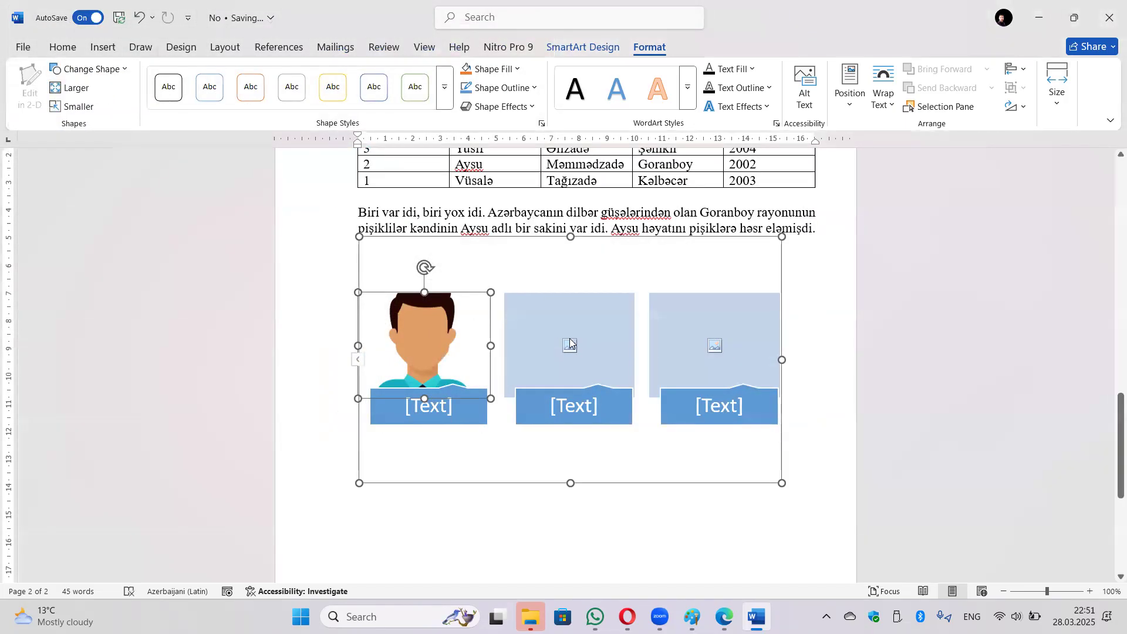
# Fill the second SmartArt shape with the qadin picture.
pyautogui.click(570, 344)
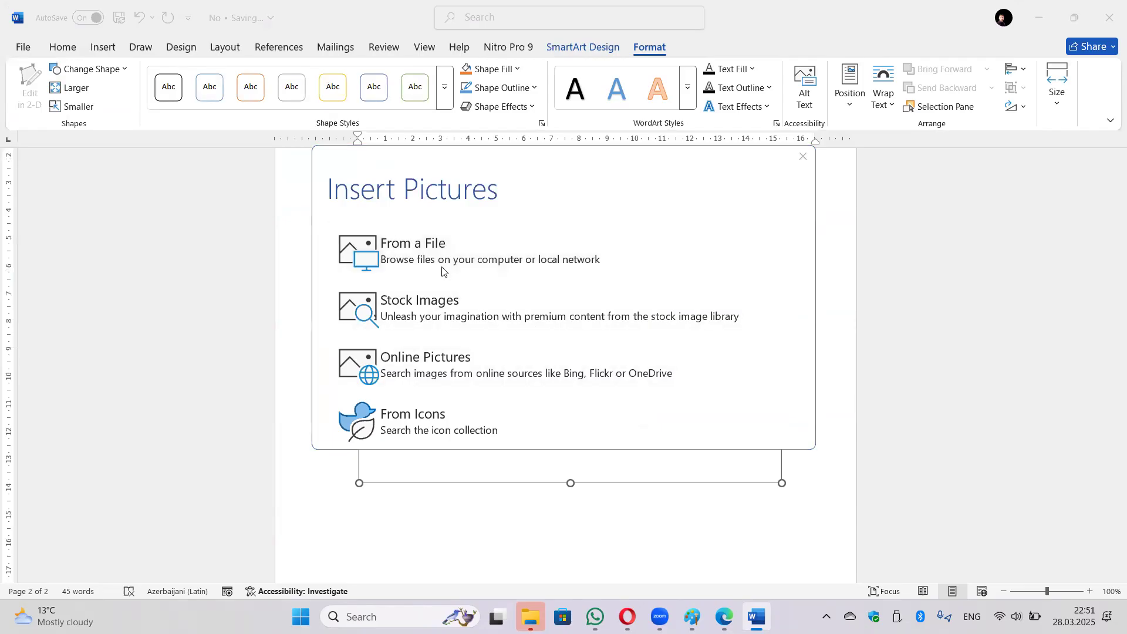
pyautogui.click(442, 271)
pyautogui.click(484, 158)
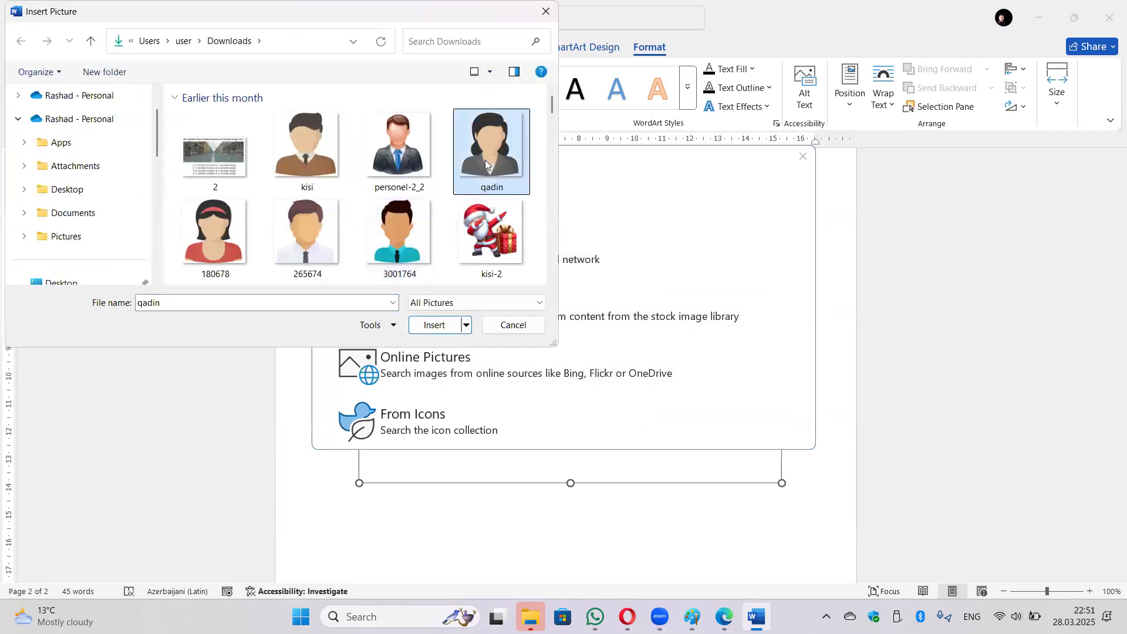
pyautogui.click(437, 326)
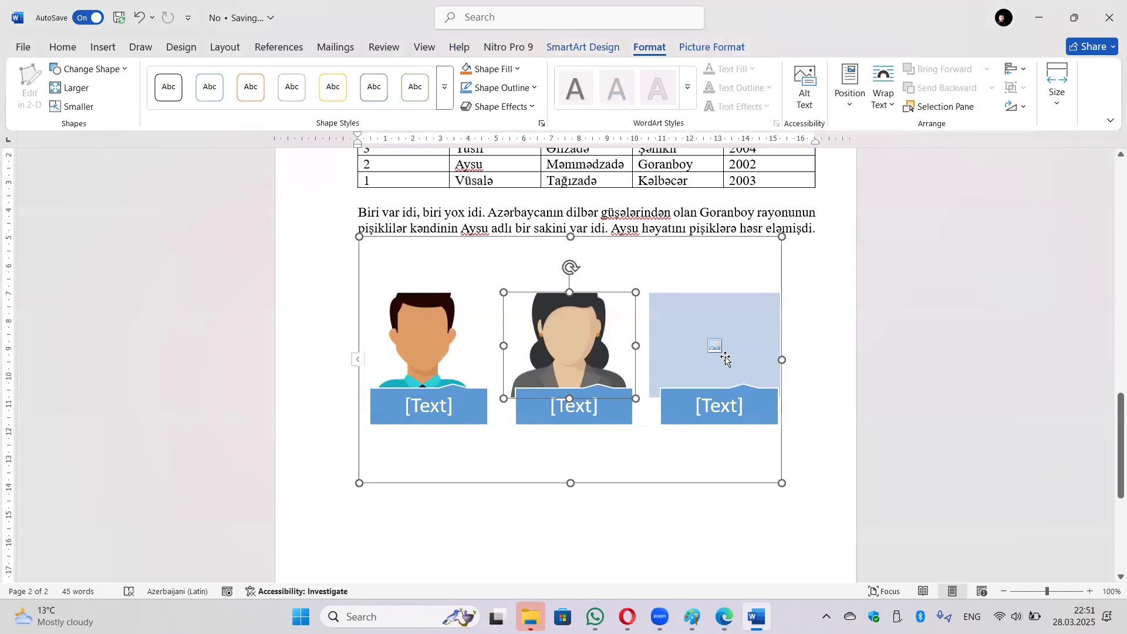
# Fill the third SmartArt placeholder with the kisi-2 Santa image.
pyautogui.click(726, 359)
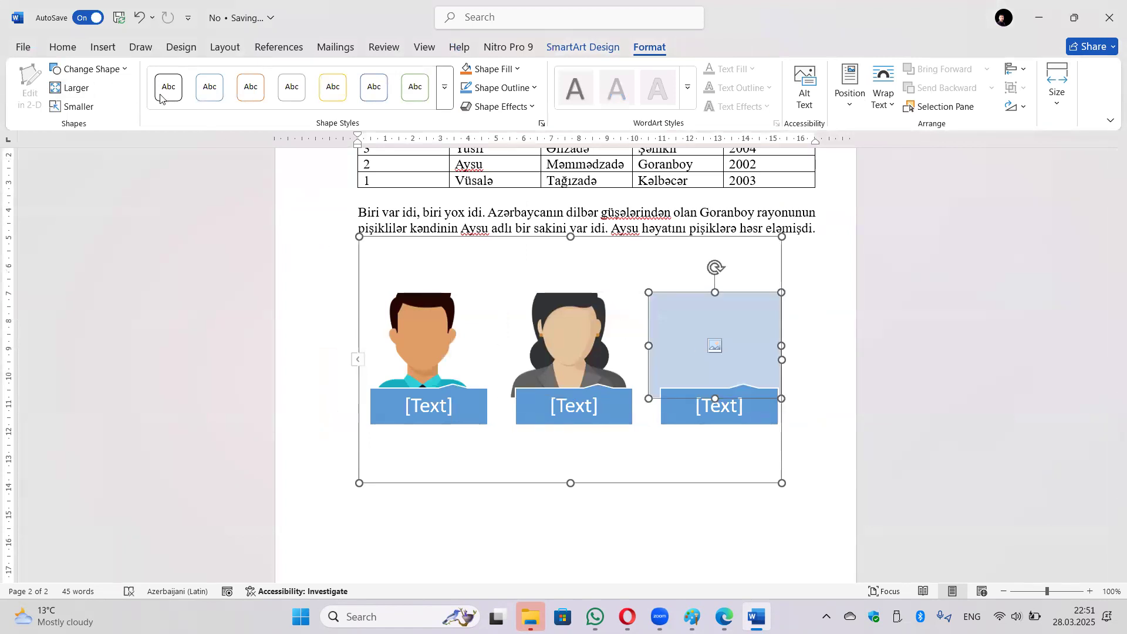
pyautogui.click(713, 349)
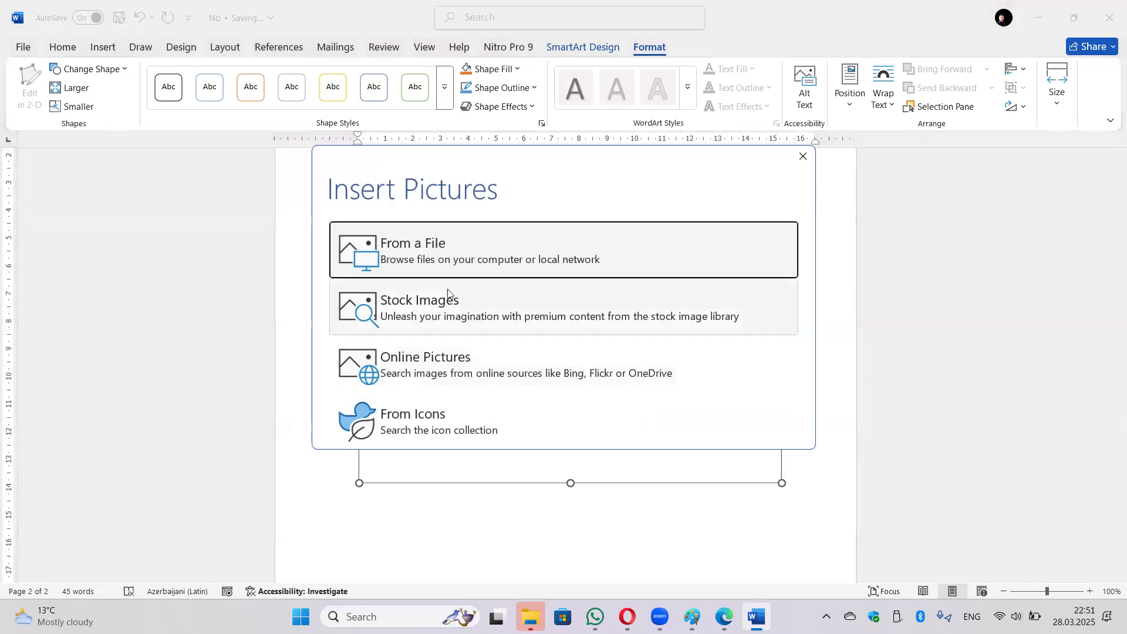
pyautogui.click(379, 262)
pyautogui.scroll(-5, 427, 227)
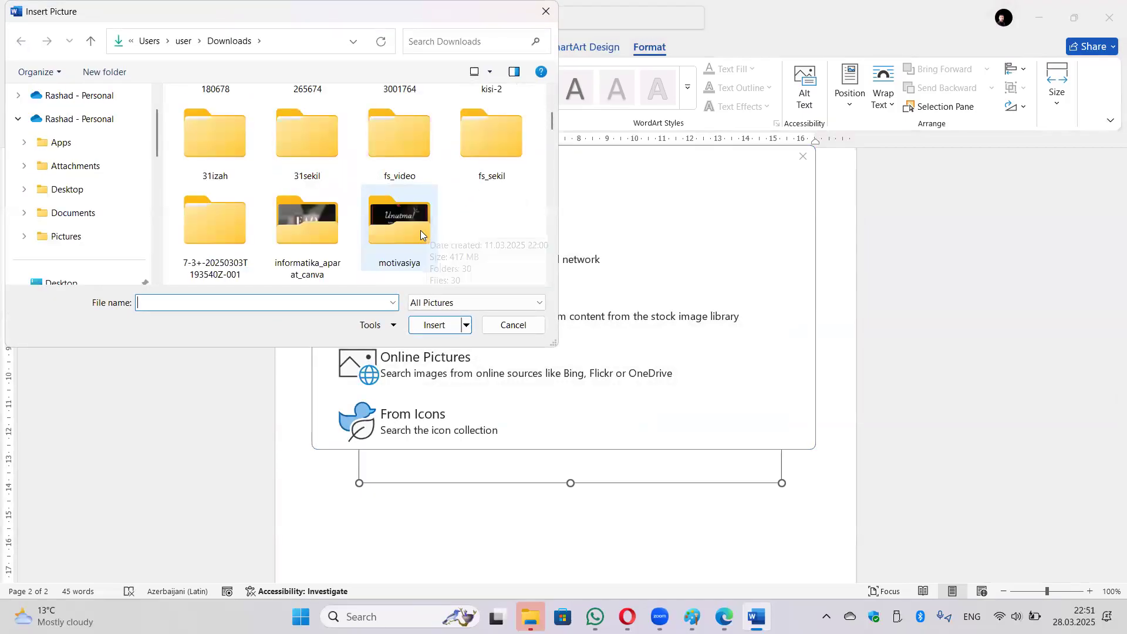
pyautogui.scroll(5, 420, 231)
pyautogui.click(484, 240)
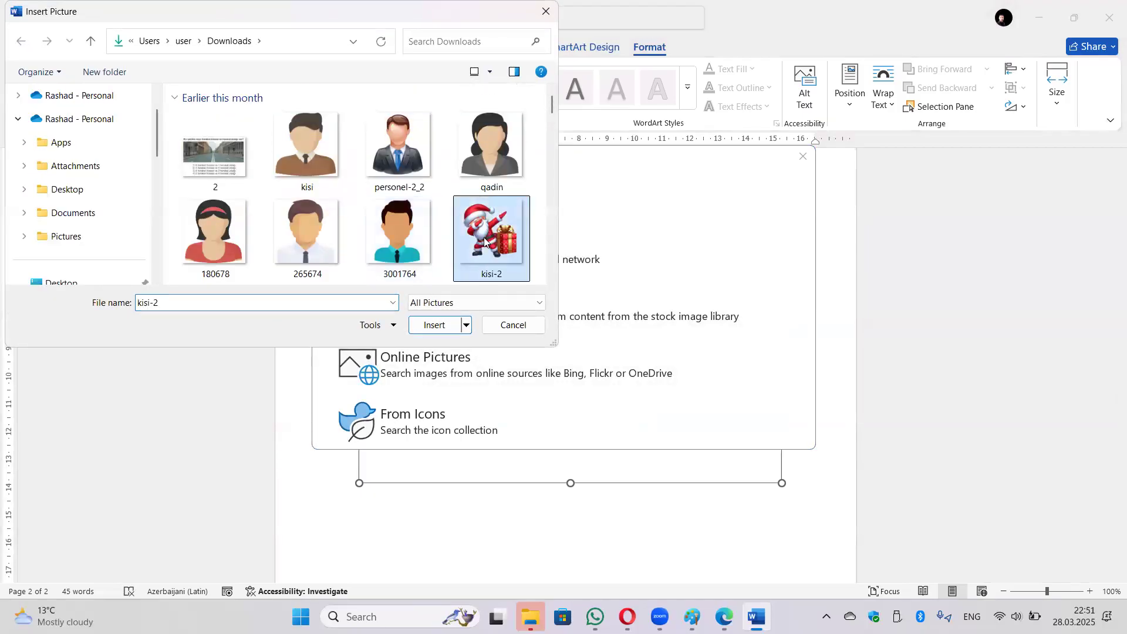
pyautogui.click(434, 324)
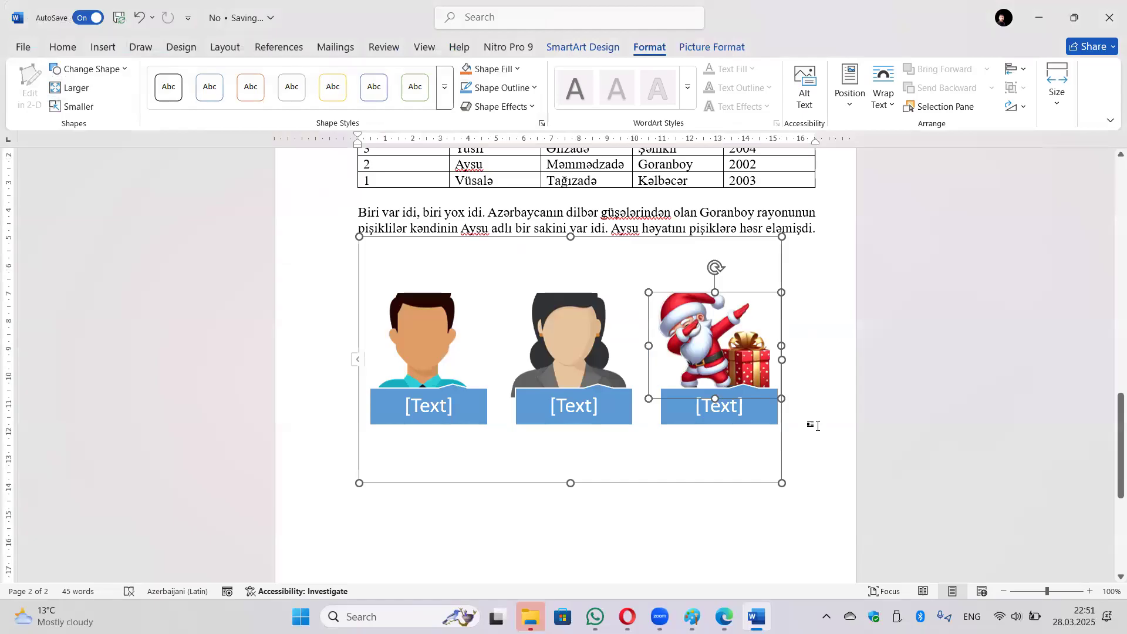
pyautogui.click(818, 427)
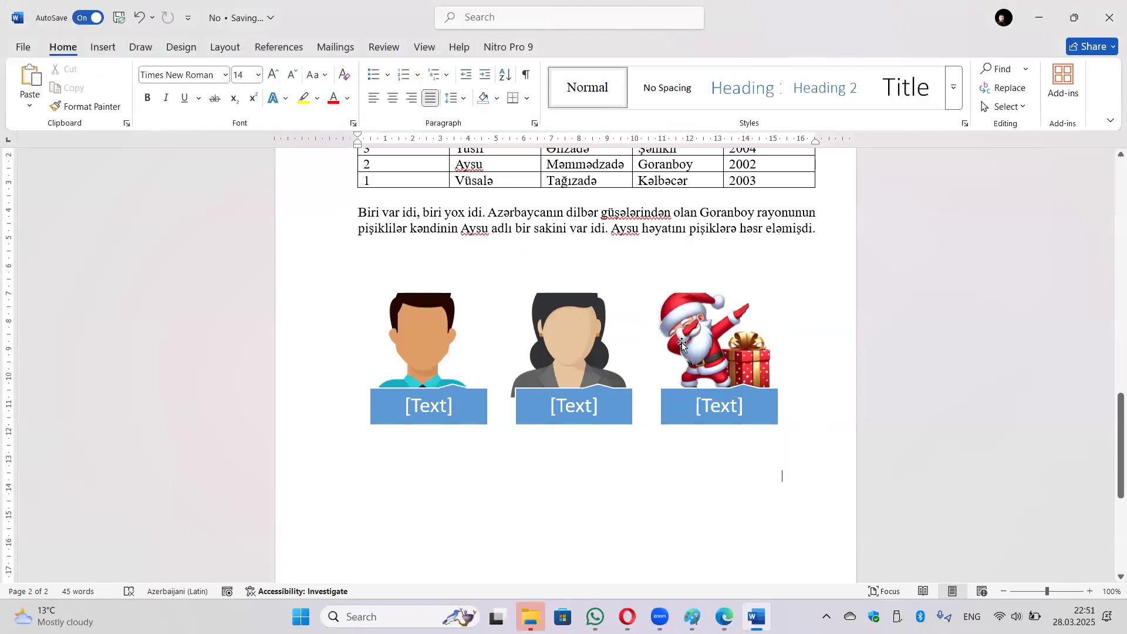
# Type the captions Oğlan, Qız and Santa into the three SmartArt [Text] boxes.
pyautogui.click(442, 405)
pyautogui.write('O]')
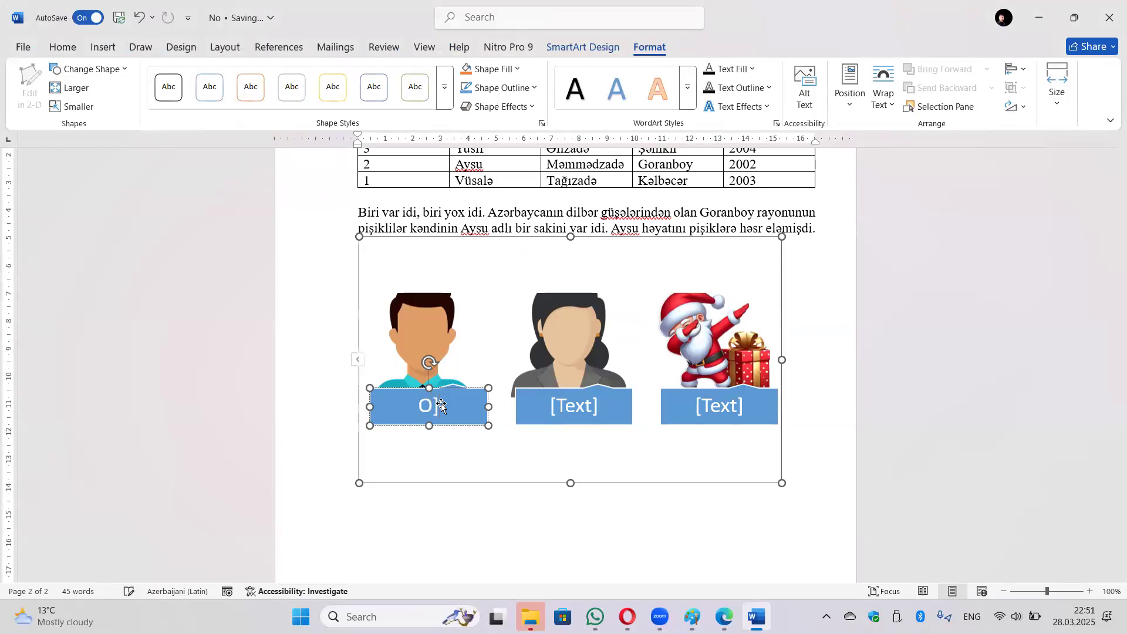
pyautogui.write('ğlan')
pyautogui.press('BackSpace')
pyautogui.click(564, 416)
pyautogui.write('Qız')
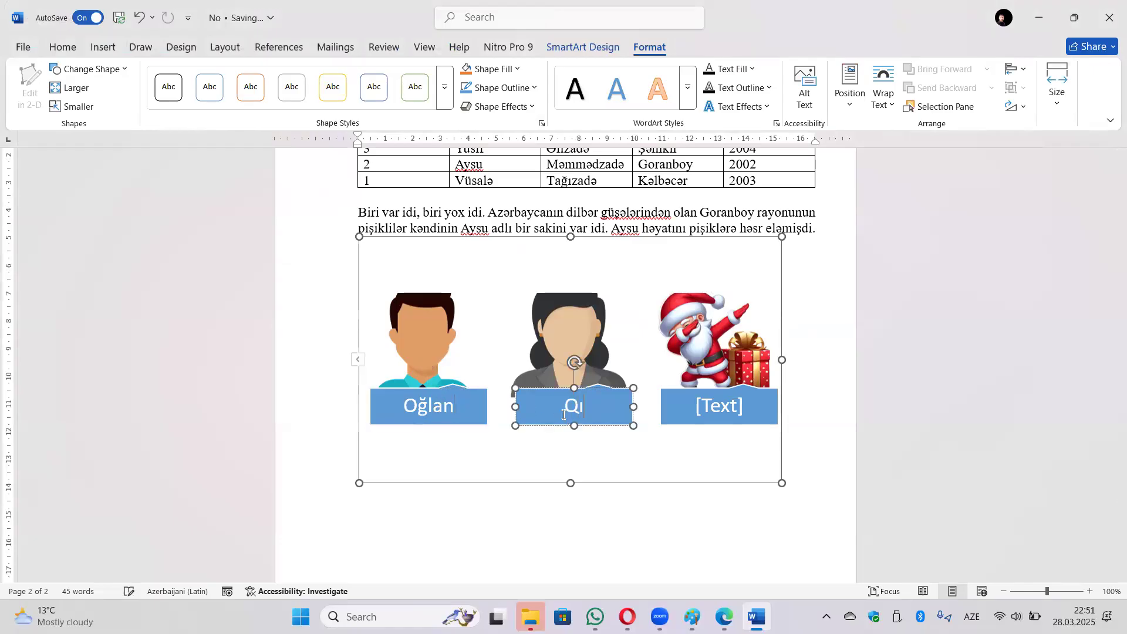
pyautogui.click(711, 413)
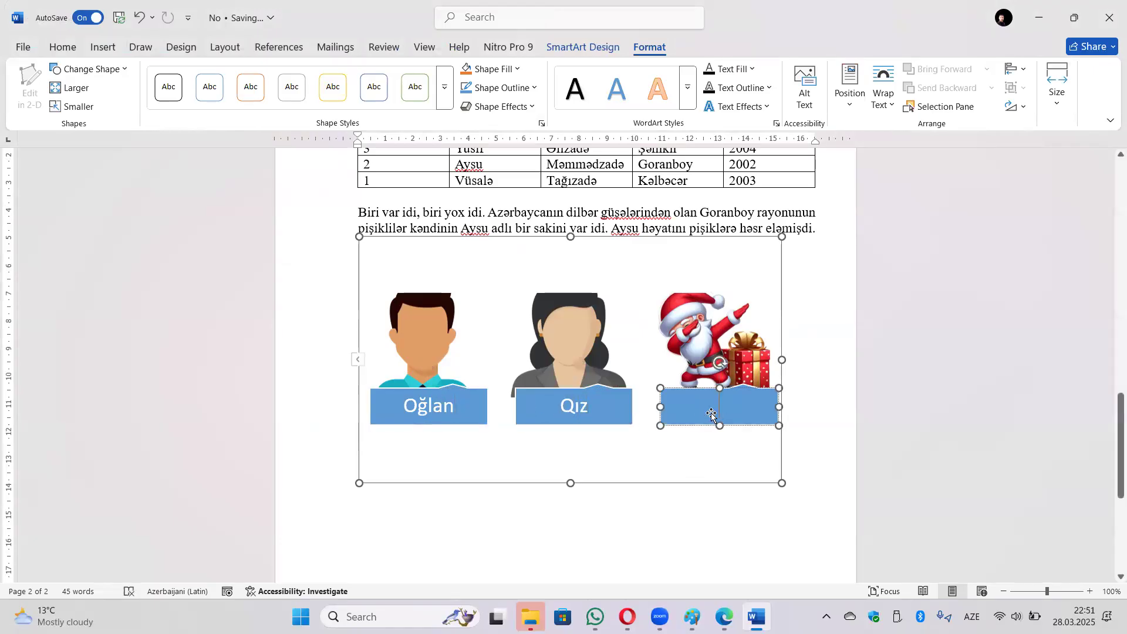
pyautogui.write('Santa')
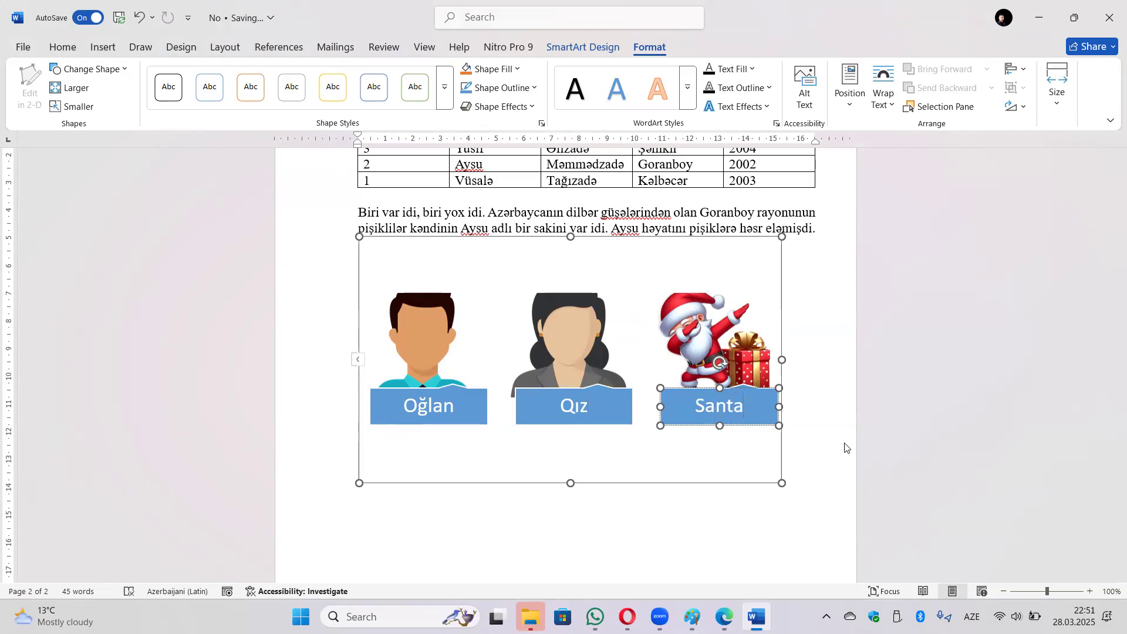
pyautogui.click(853, 426)
pyautogui.scroll(-1, 555, 395)
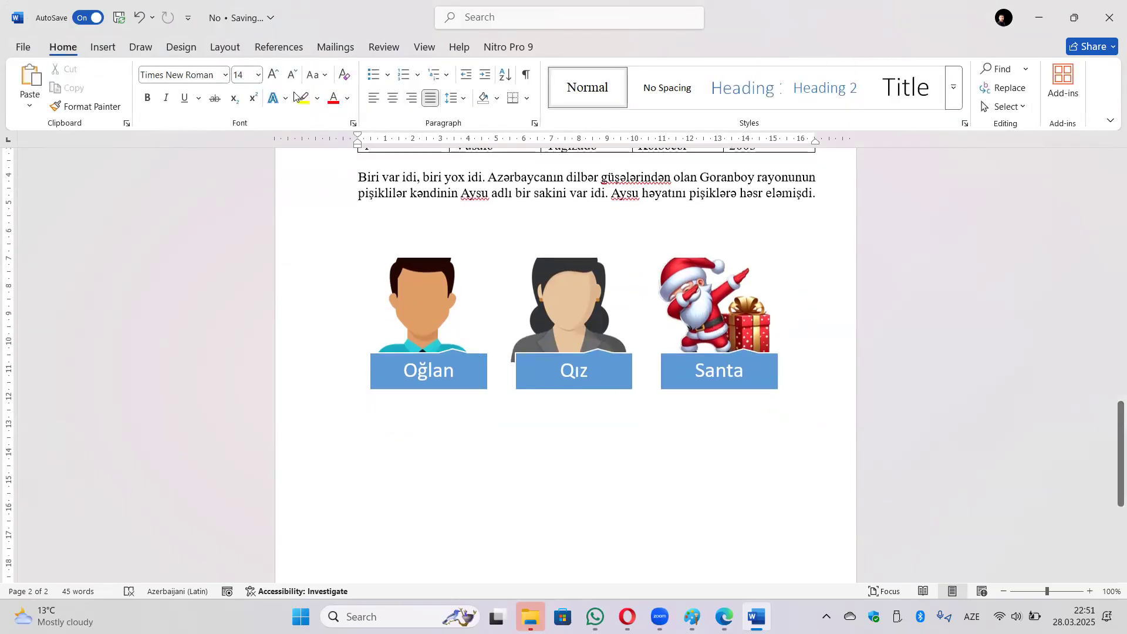
pyautogui.click(101, 49)
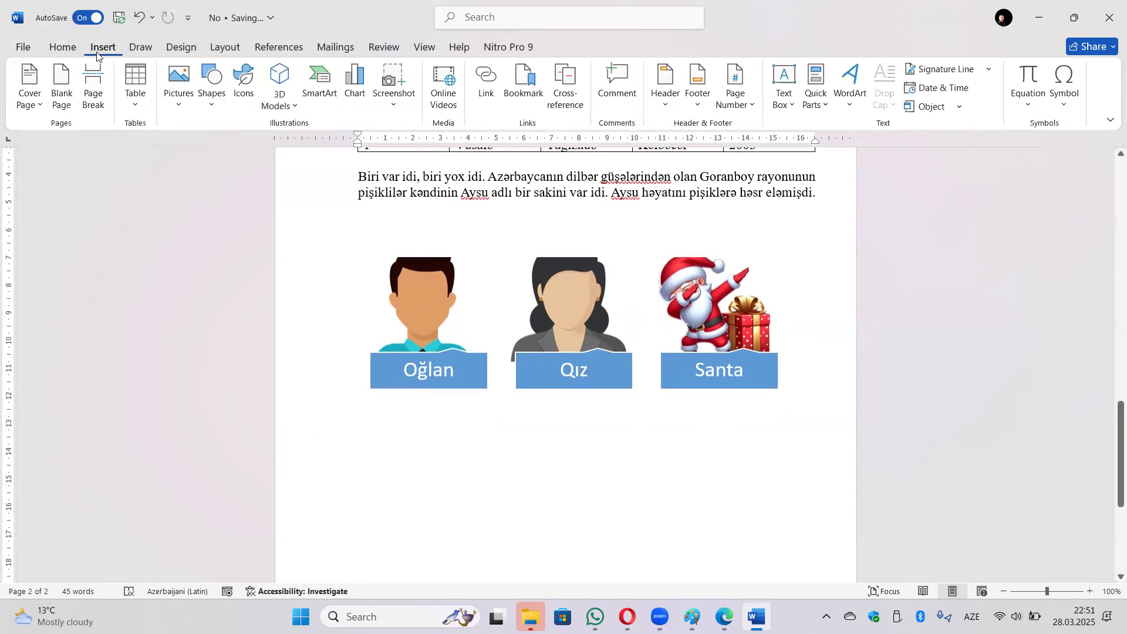
pyautogui.click(354, 94)
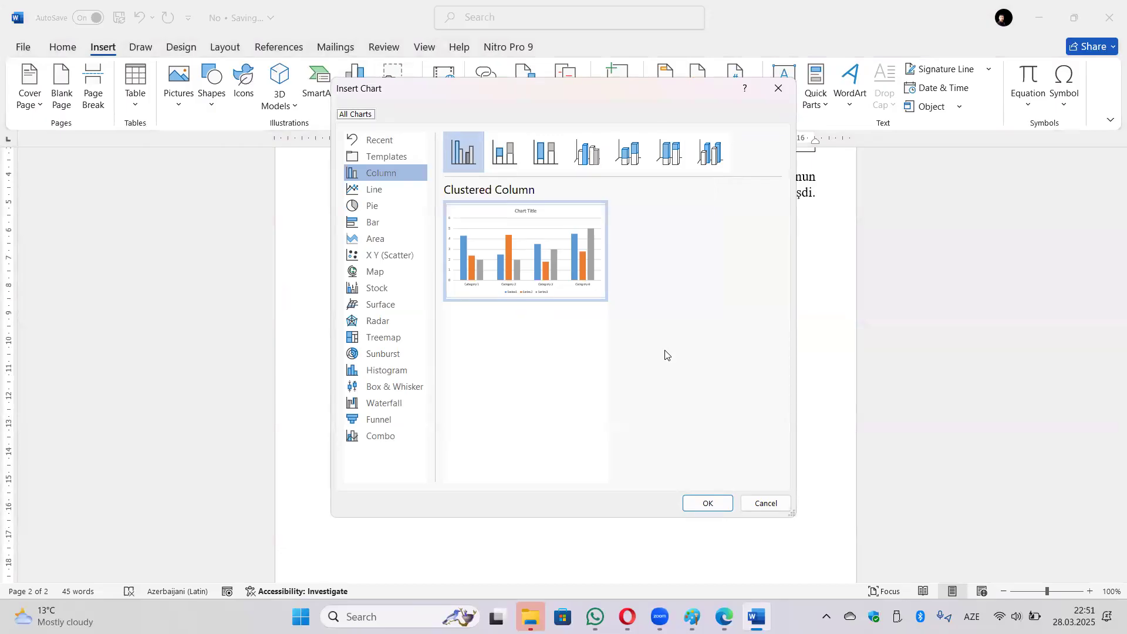
pyautogui.click(518, 166)
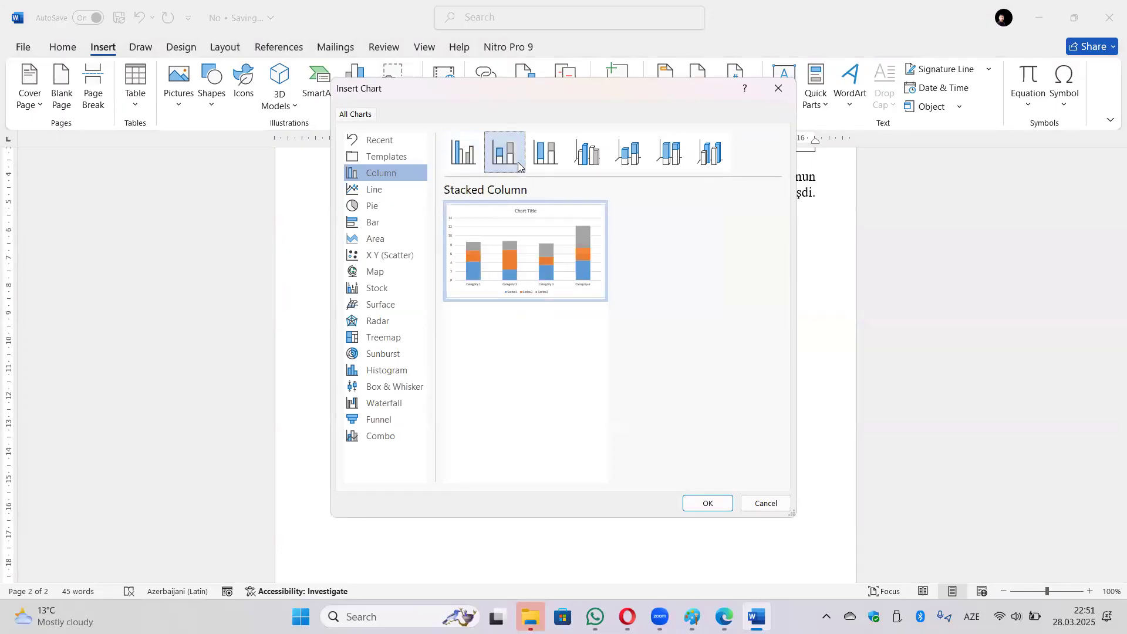
pyautogui.click(553, 166)
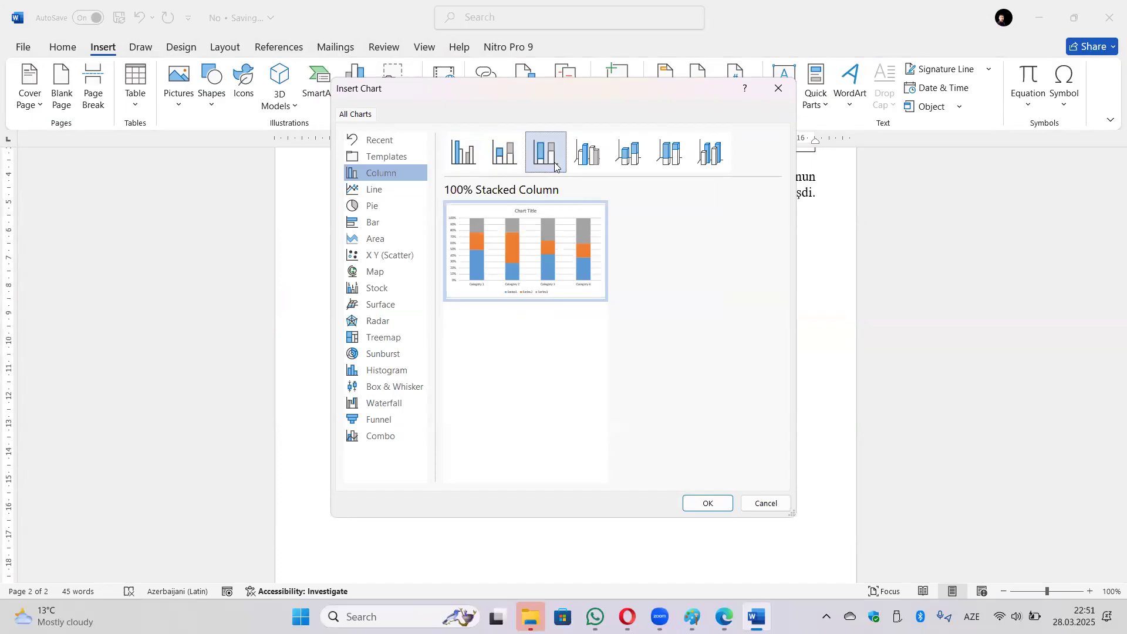
pyautogui.click(595, 162)
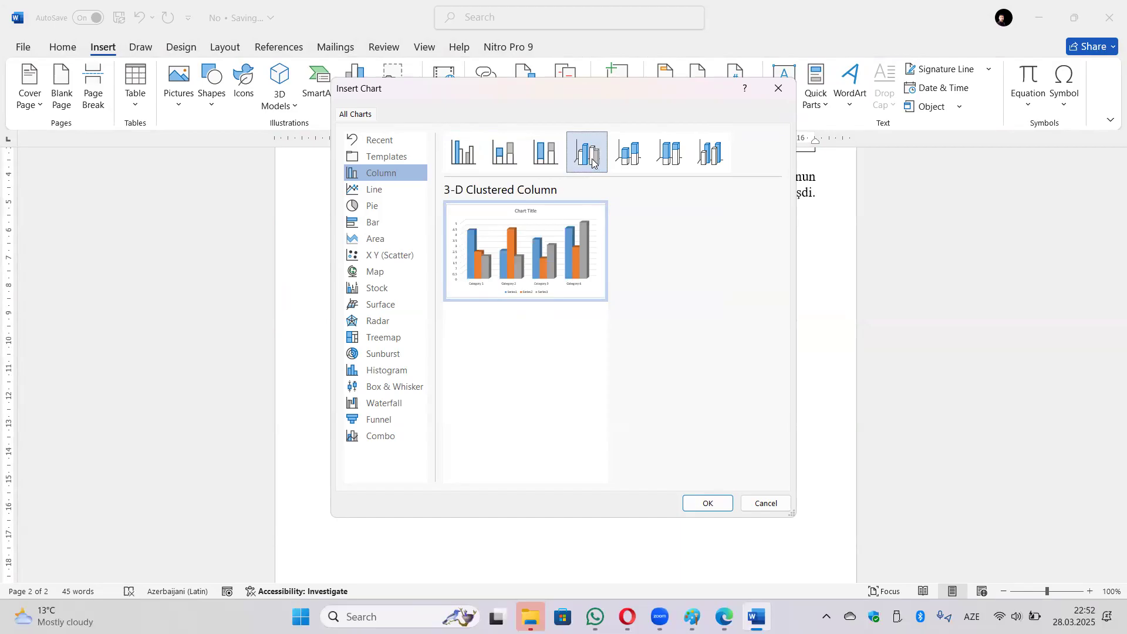
pyautogui.click(625, 166)
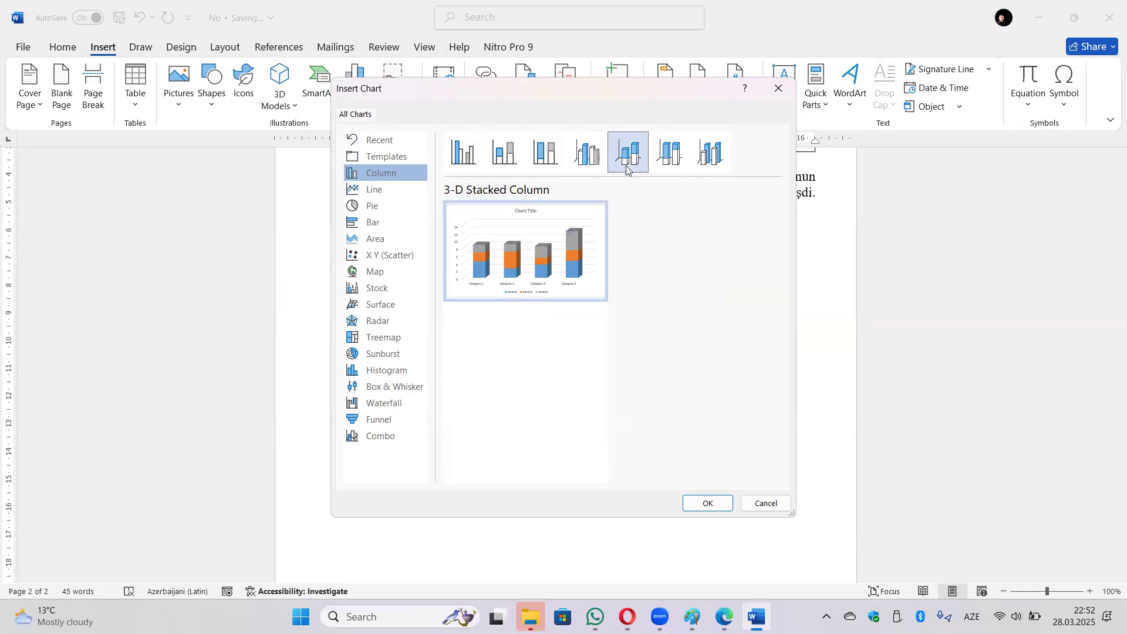
pyautogui.click(376, 190)
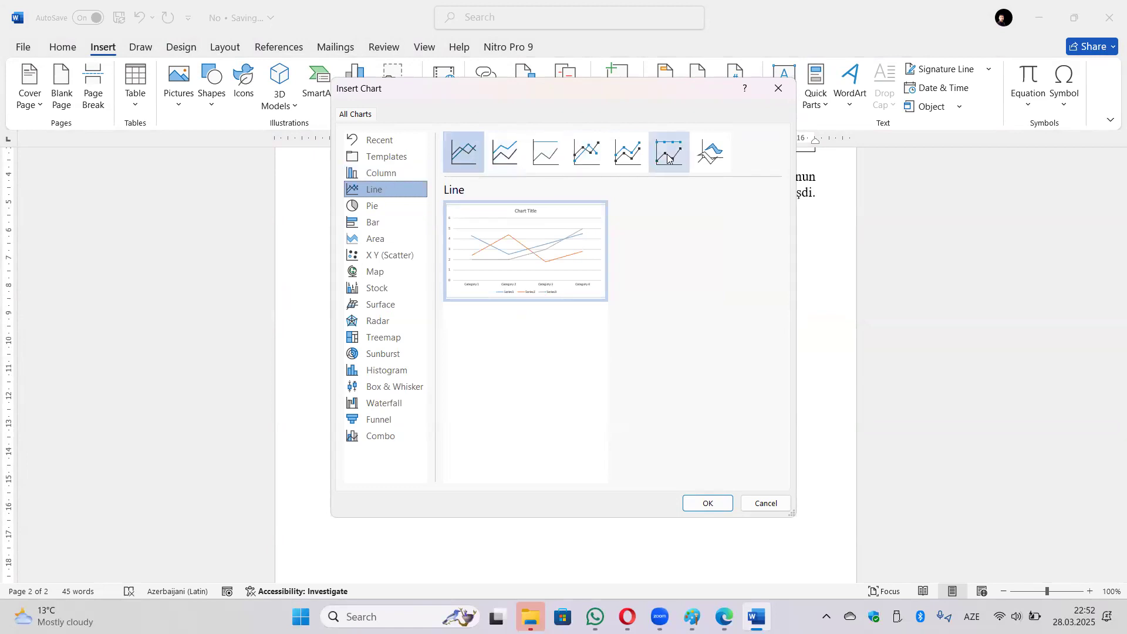
pyautogui.click(350, 207)
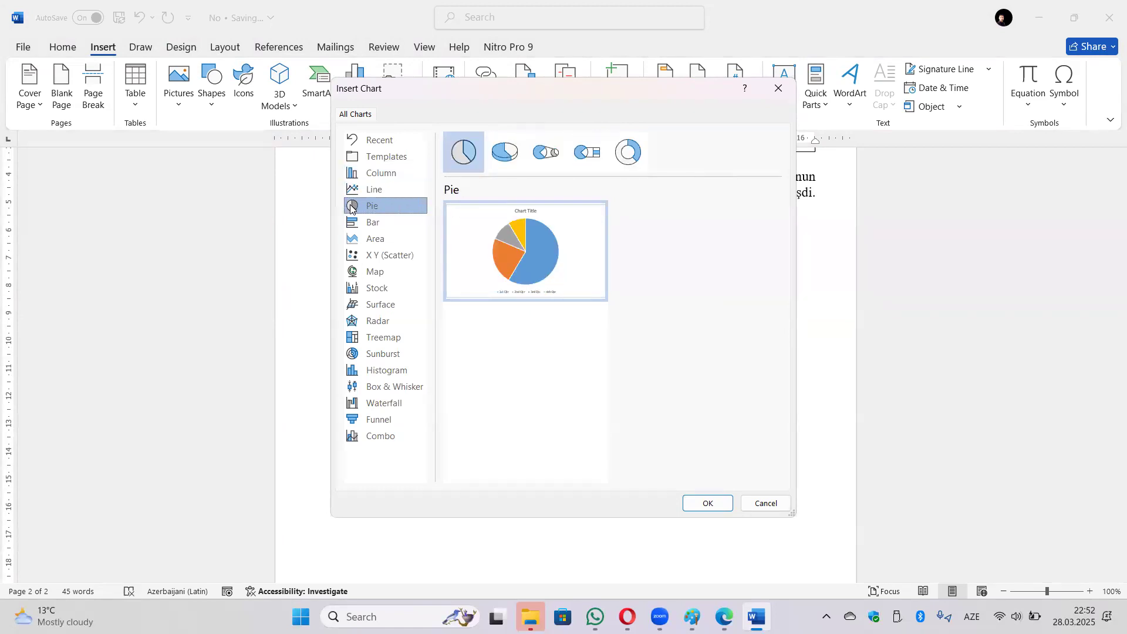
pyautogui.click(382, 223)
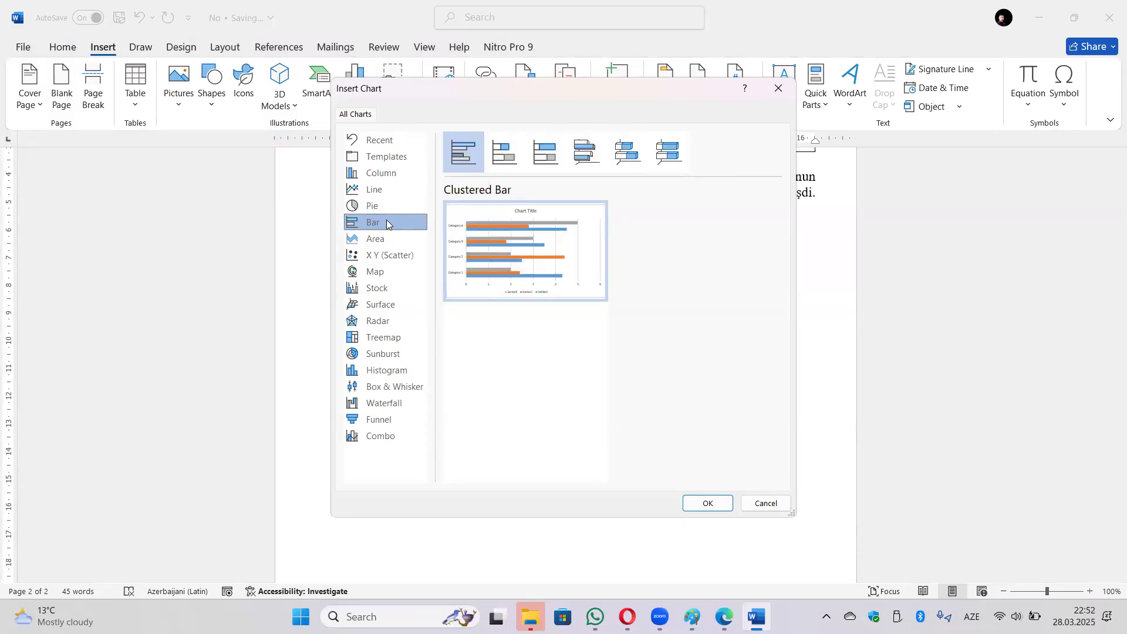
pyautogui.click(385, 240)
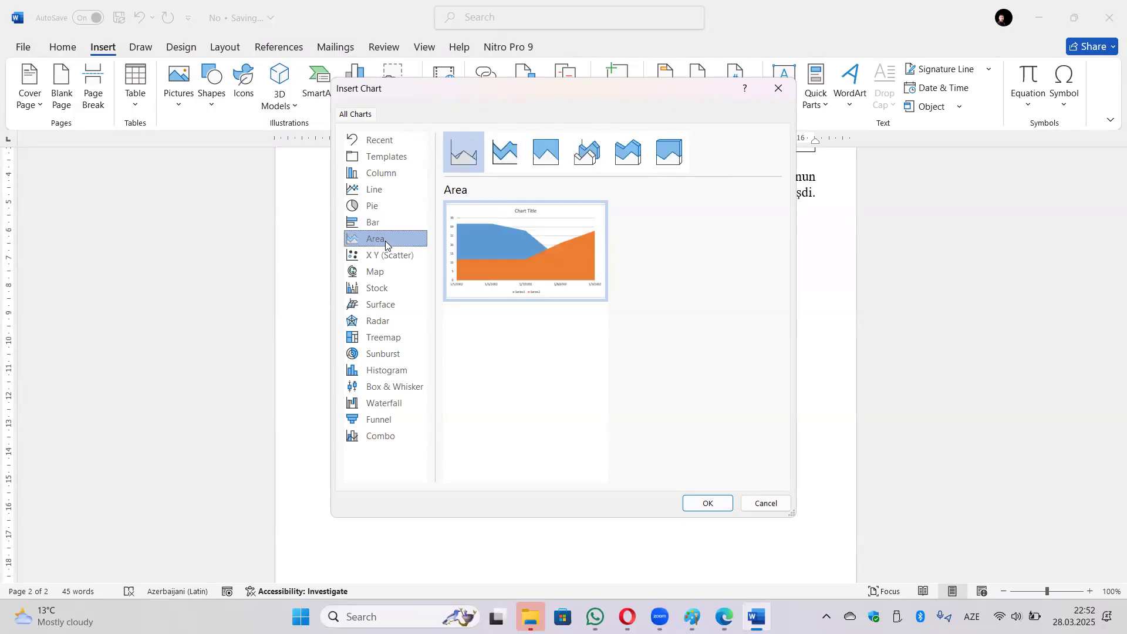
pyautogui.click(394, 256)
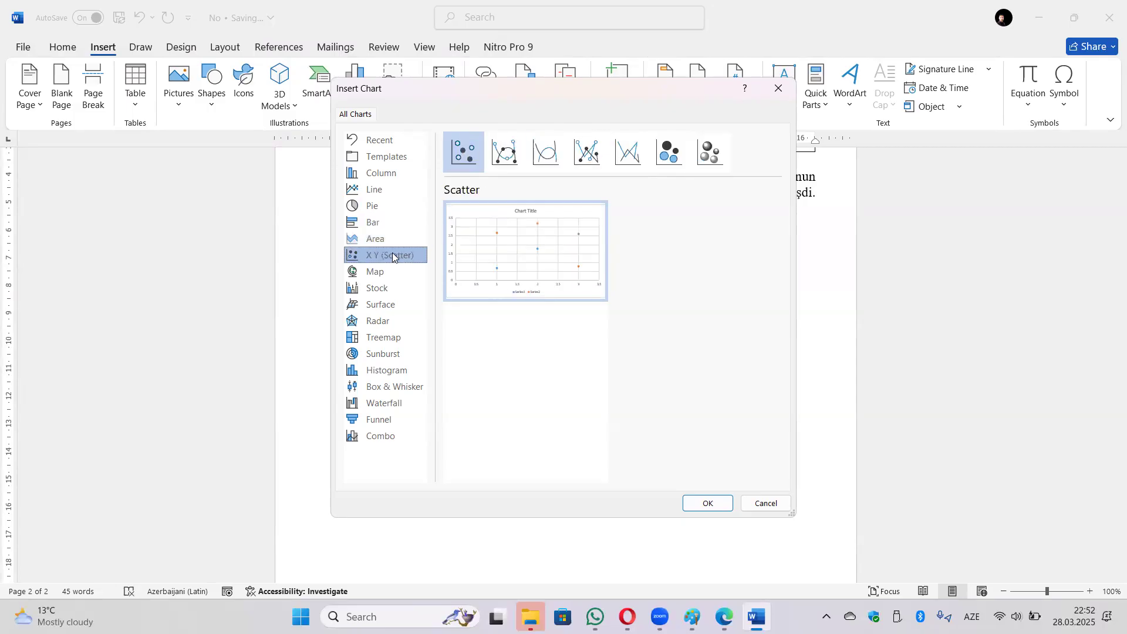
pyautogui.click(387, 277)
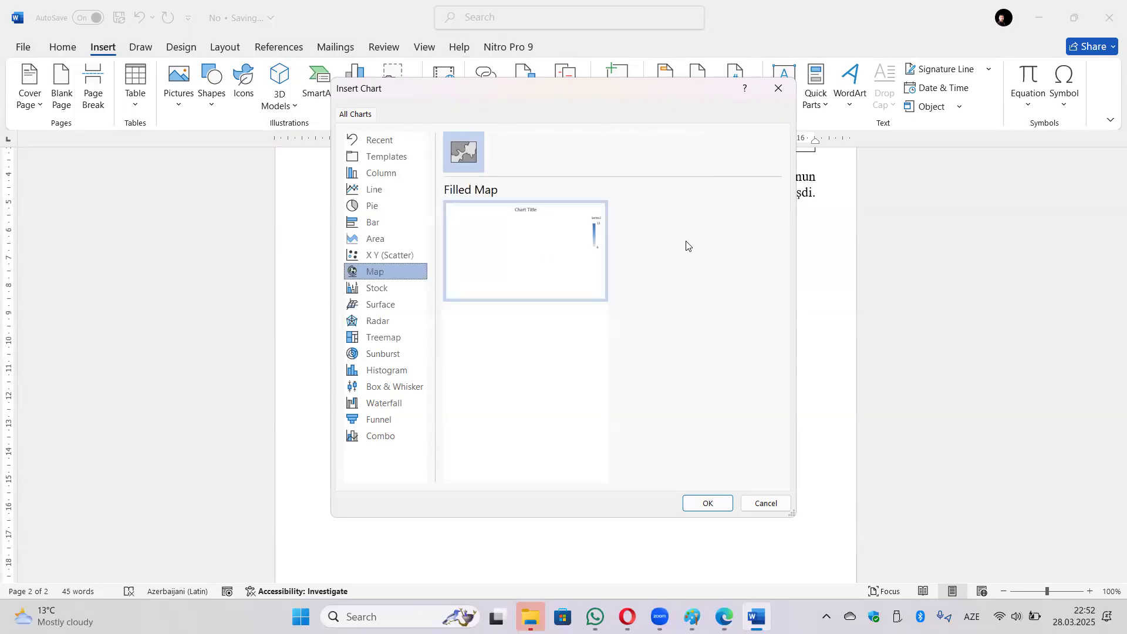
pyautogui.moveTo(505, 245)
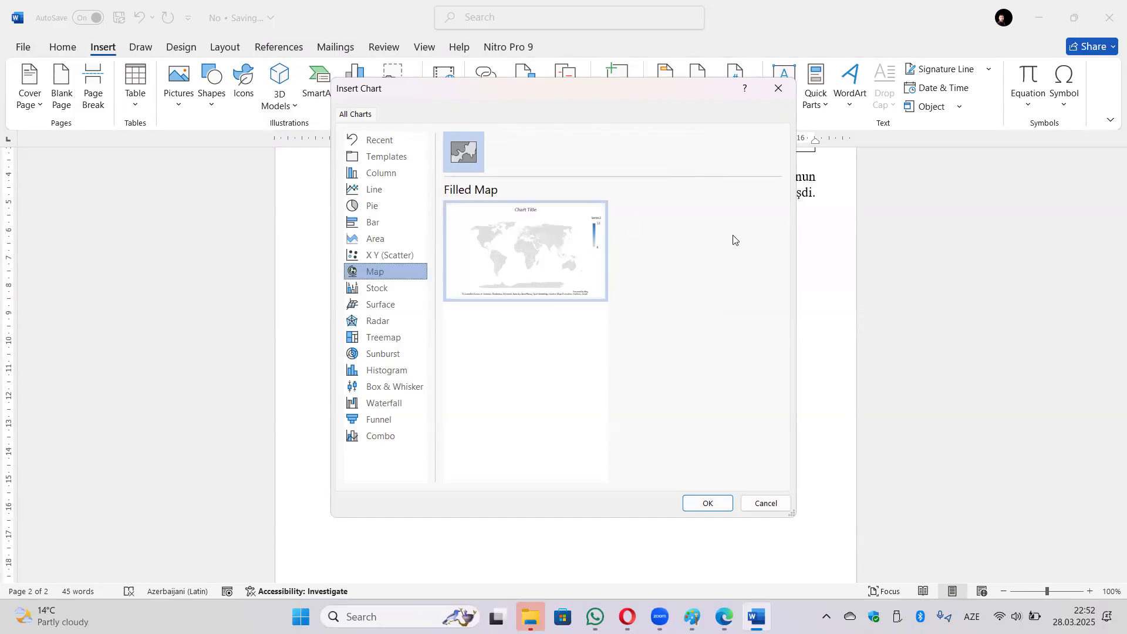
pyautogui.click(375, 291)
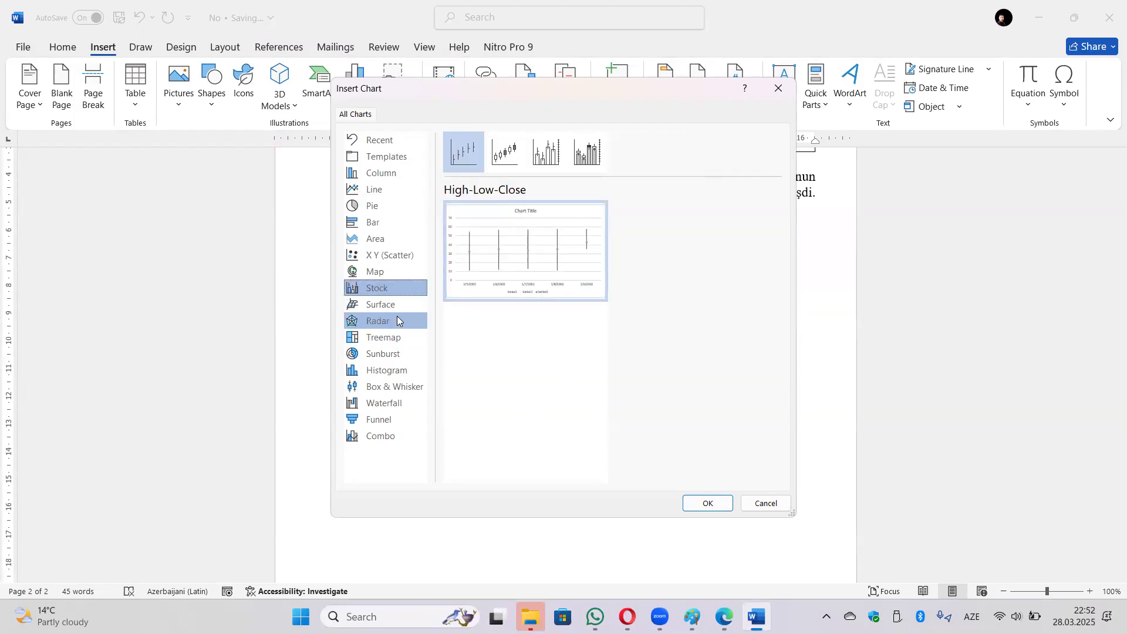
pyautogui.click(394, 306)
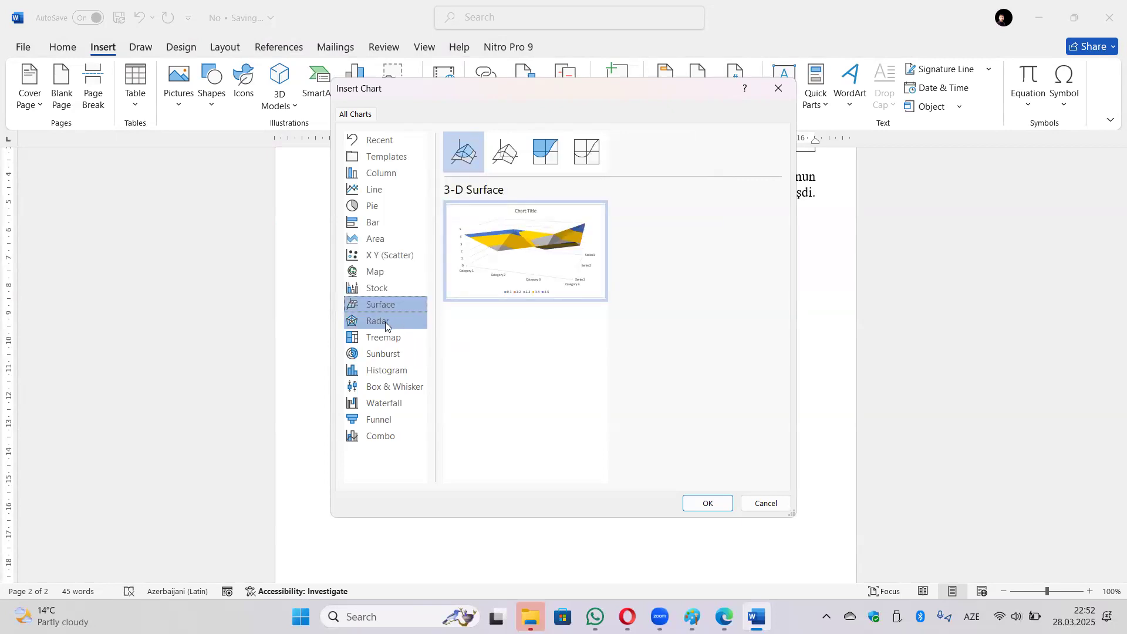
pyautogui.click(385, 321)
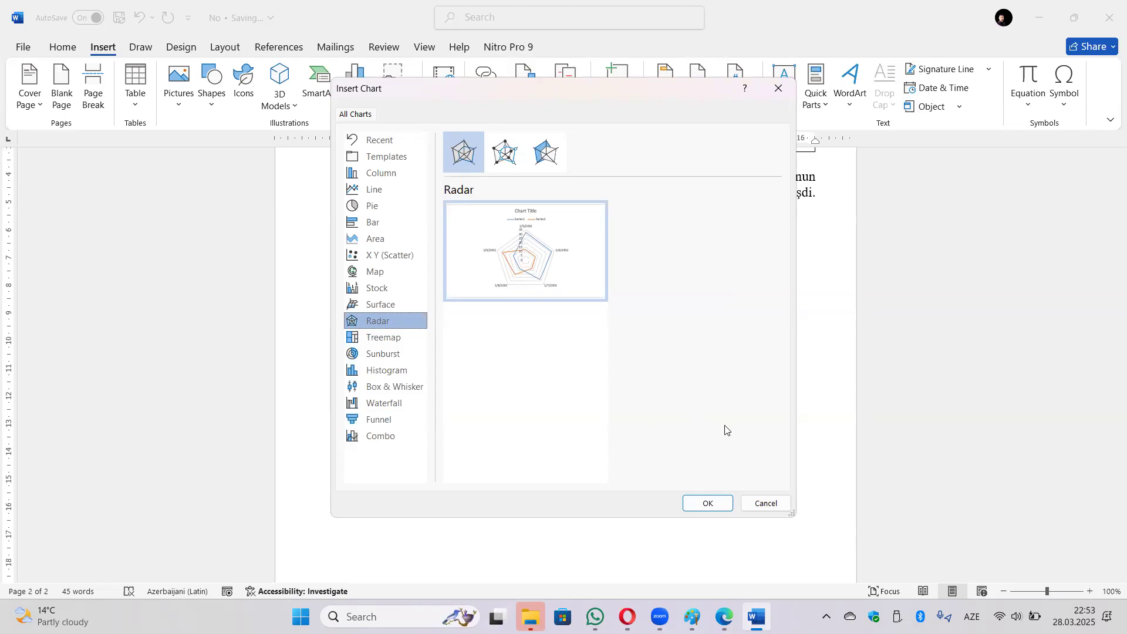
pyautogui.click(766, 503)
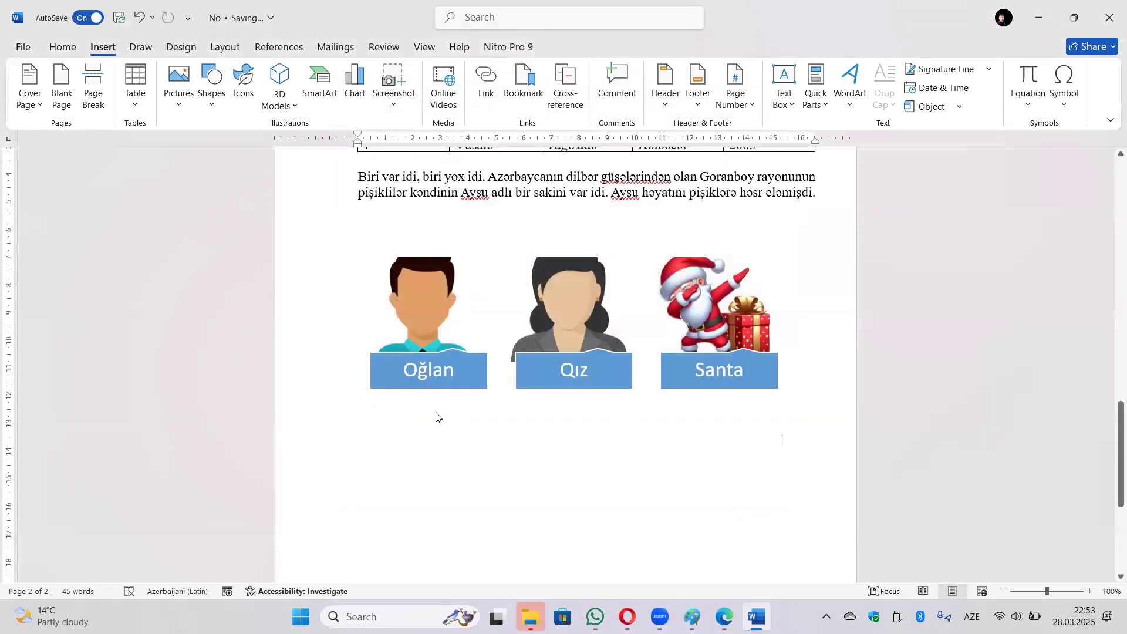
pyautogui.click(435, 414)
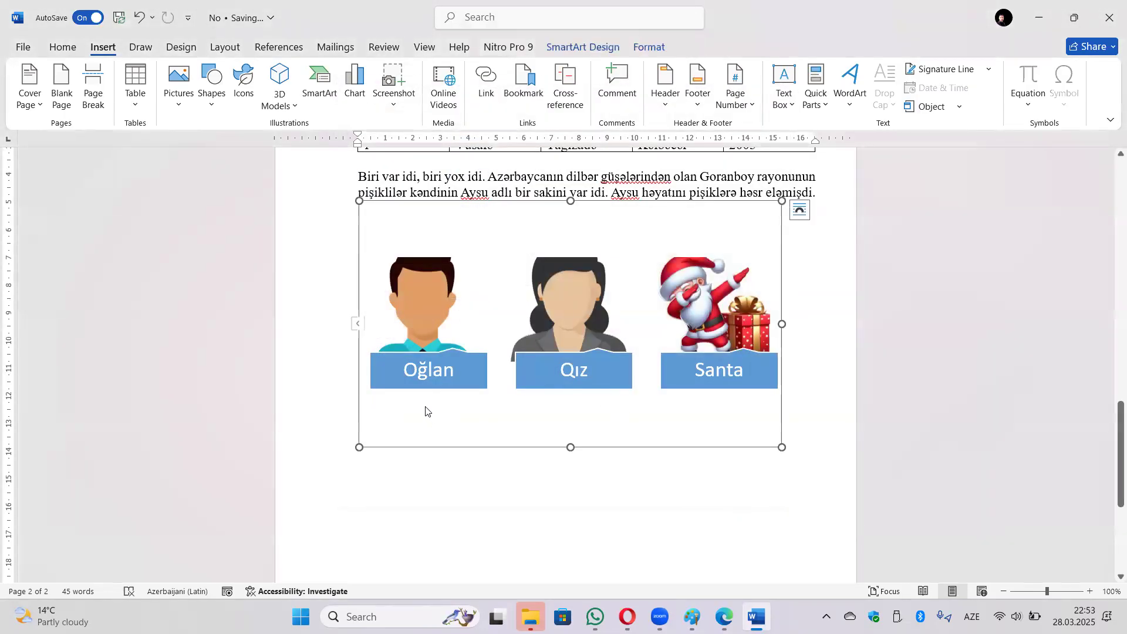
pyautogui.click(389, 112)
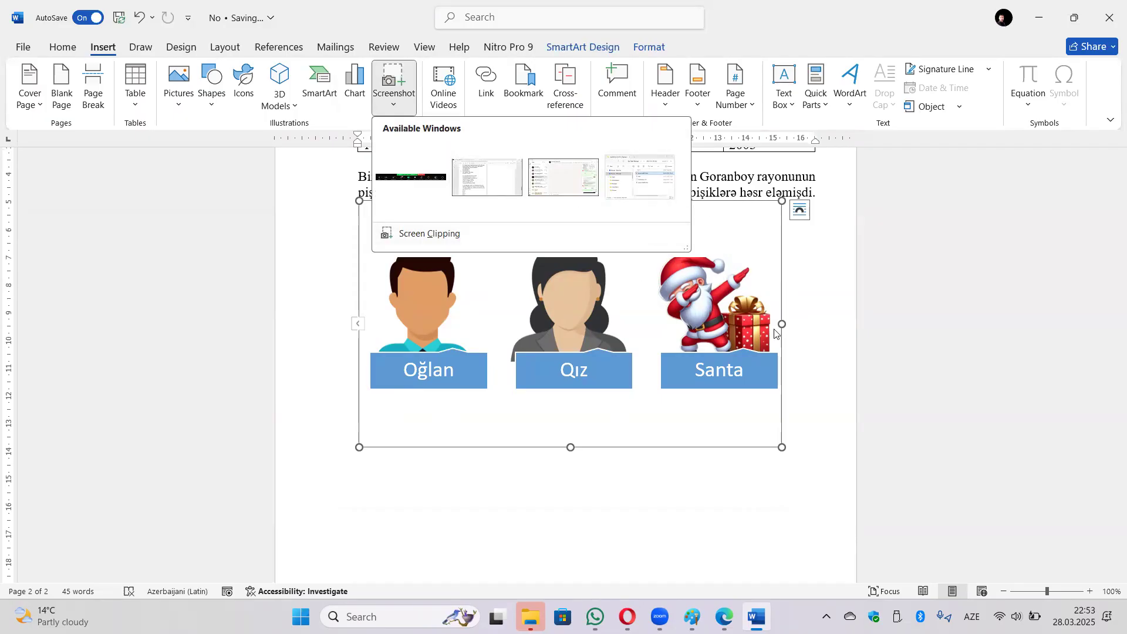
pyautogui.click(834, 351)
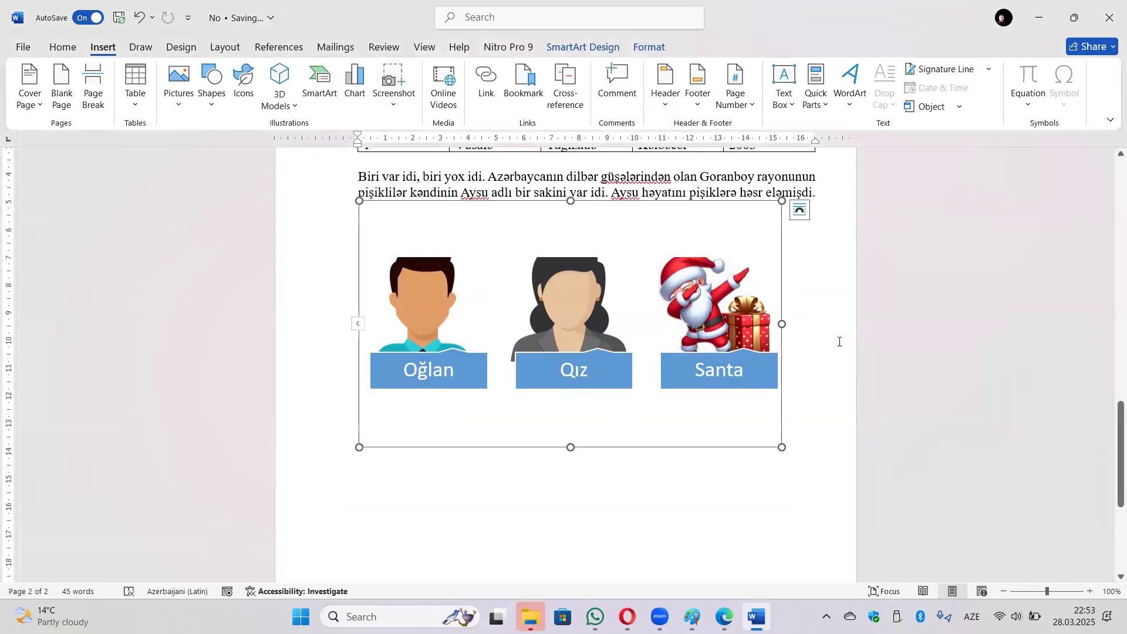
pyautogui.click(614, 485)
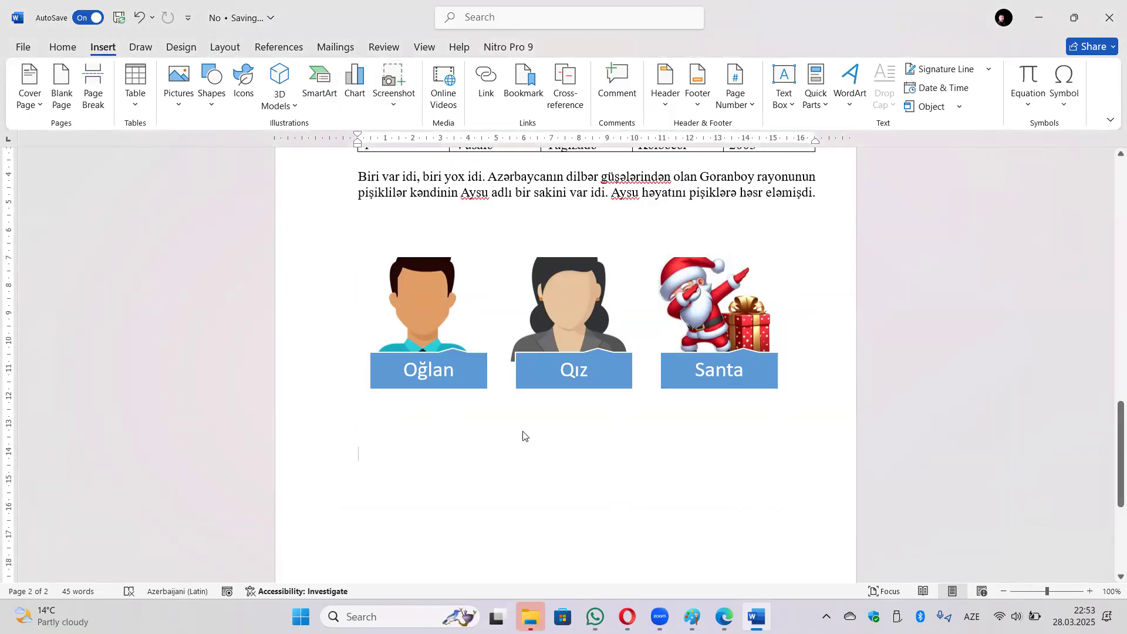
# Open Online Videos and fill in the saved Mortal Kombat II YouTube link to preview it.
pyautogui.click(452, 114)
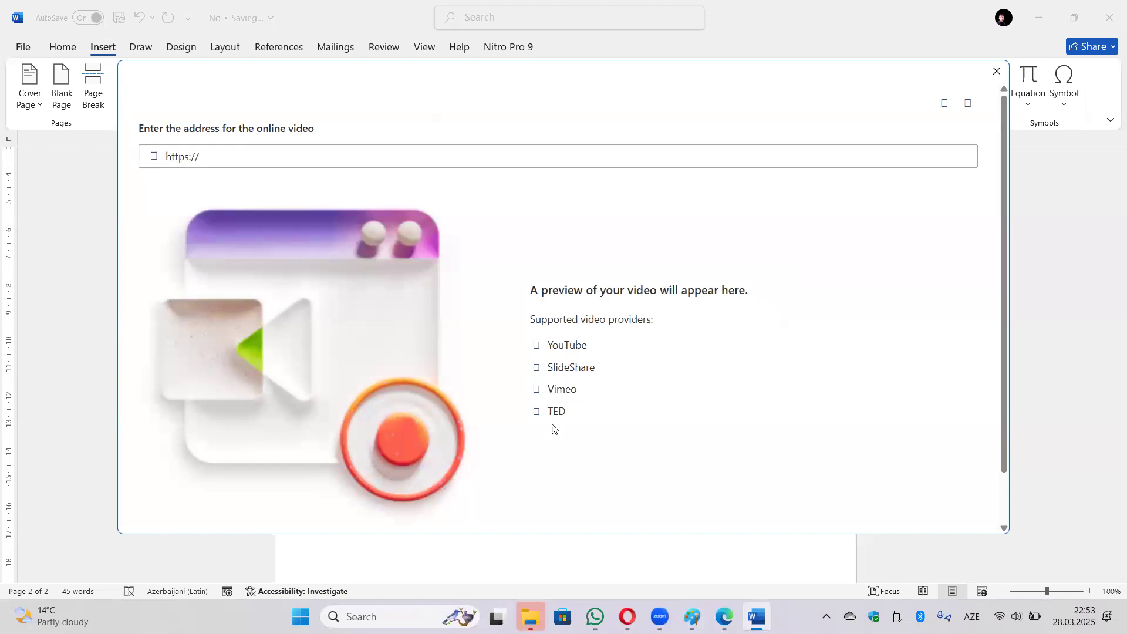
pyautogui.scroll(-1, 567, 405)
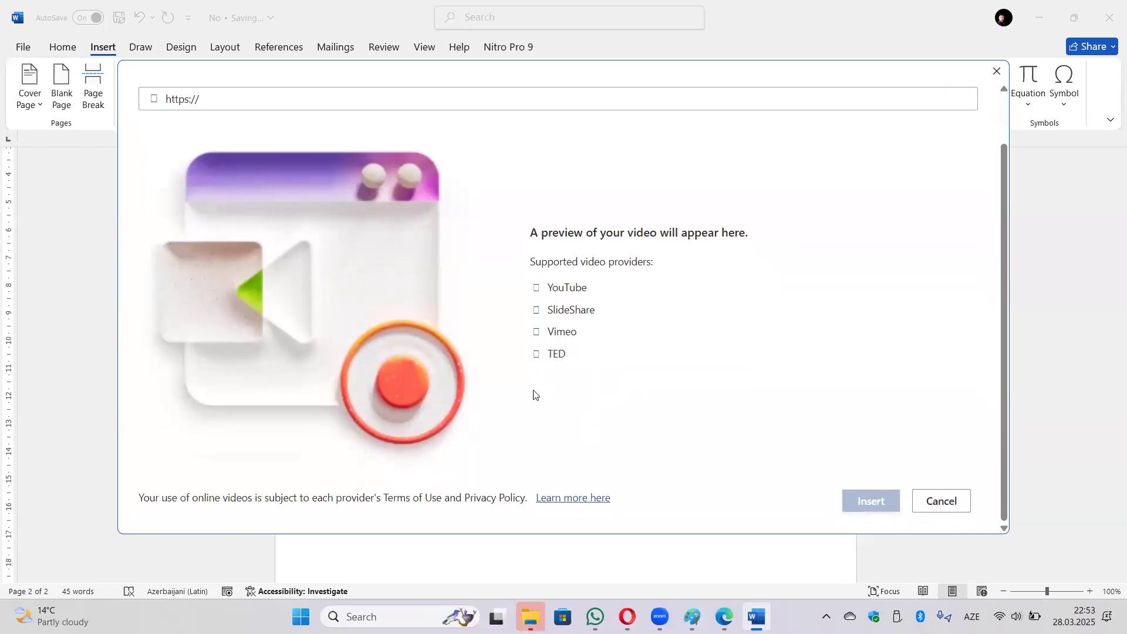
pyautogui.scroll(1, 379, 255)
pyautogui.click(241, 156)
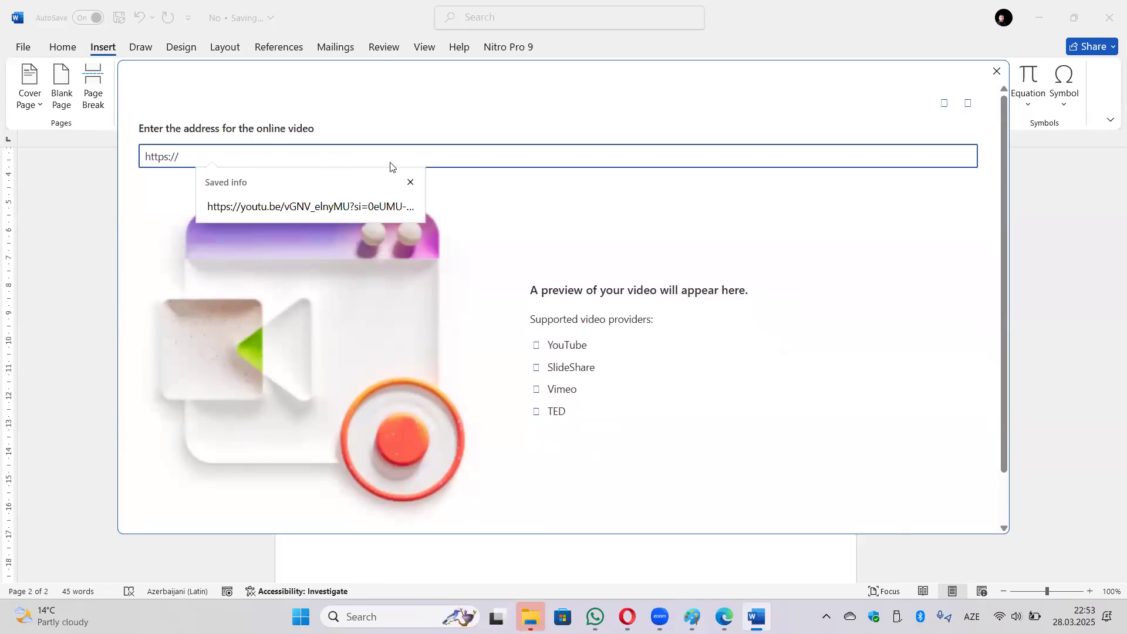
pyautogui.click(354, 209)
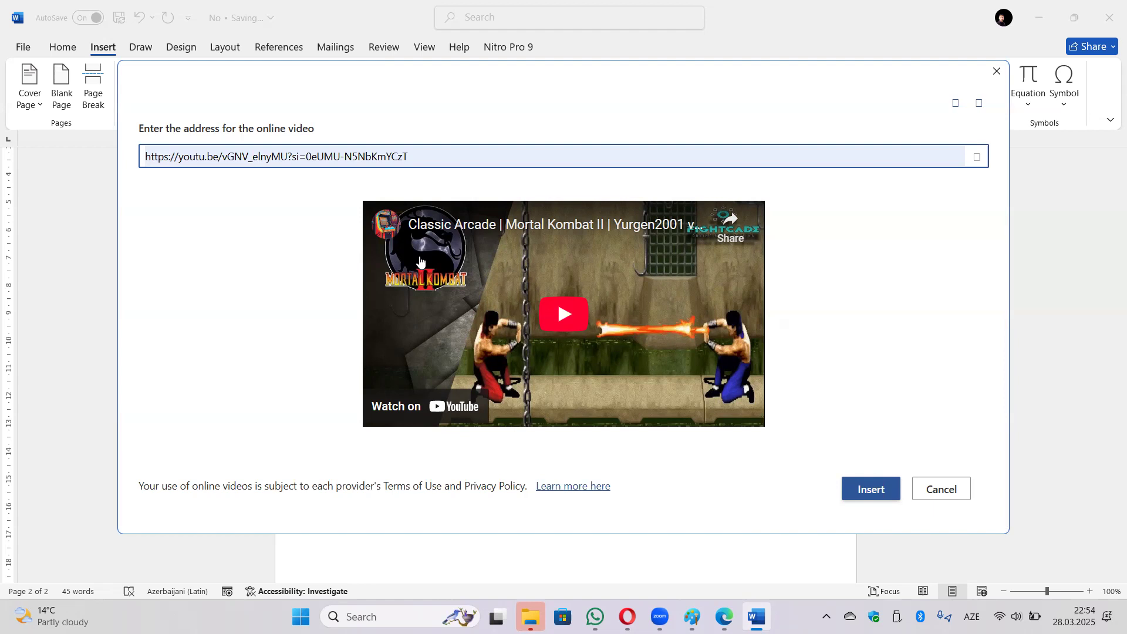
# Insert the Mortal Kombat II video, play and pause it, then delete it.
pyautogui.click(868, 493)
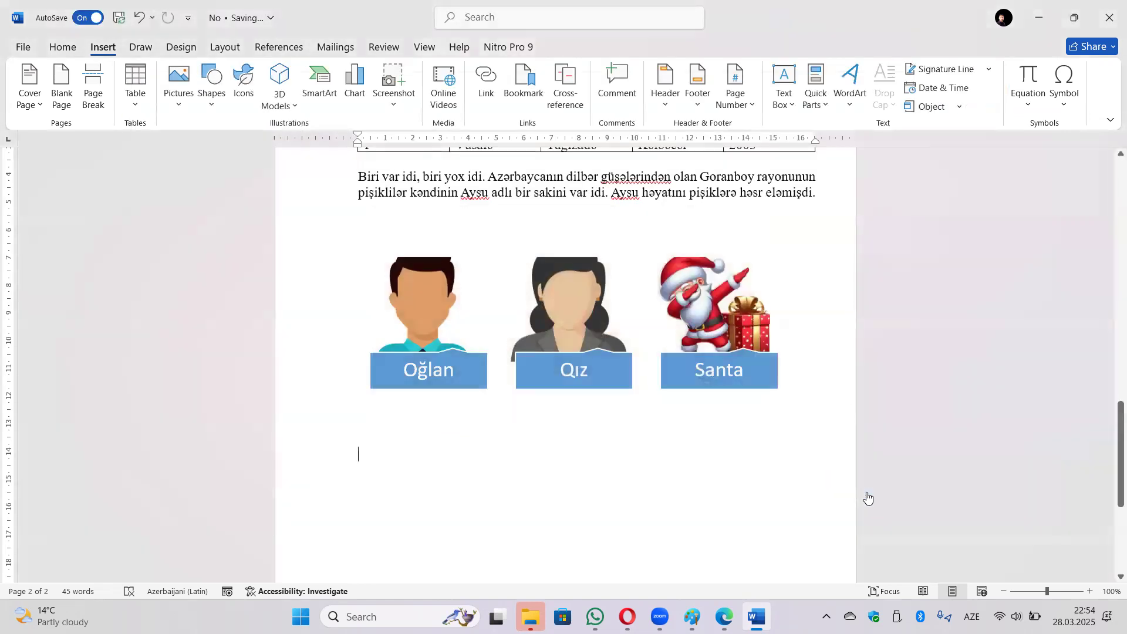
pyautogui.scroll(-3, 566, 414)
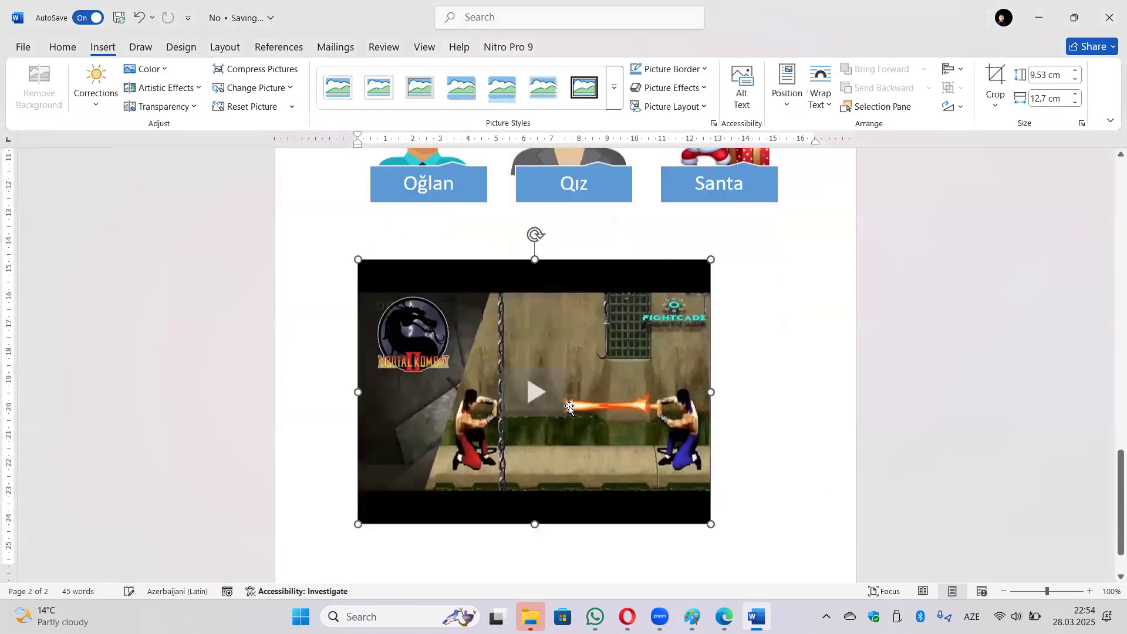
pyautogui.click(536, 370)
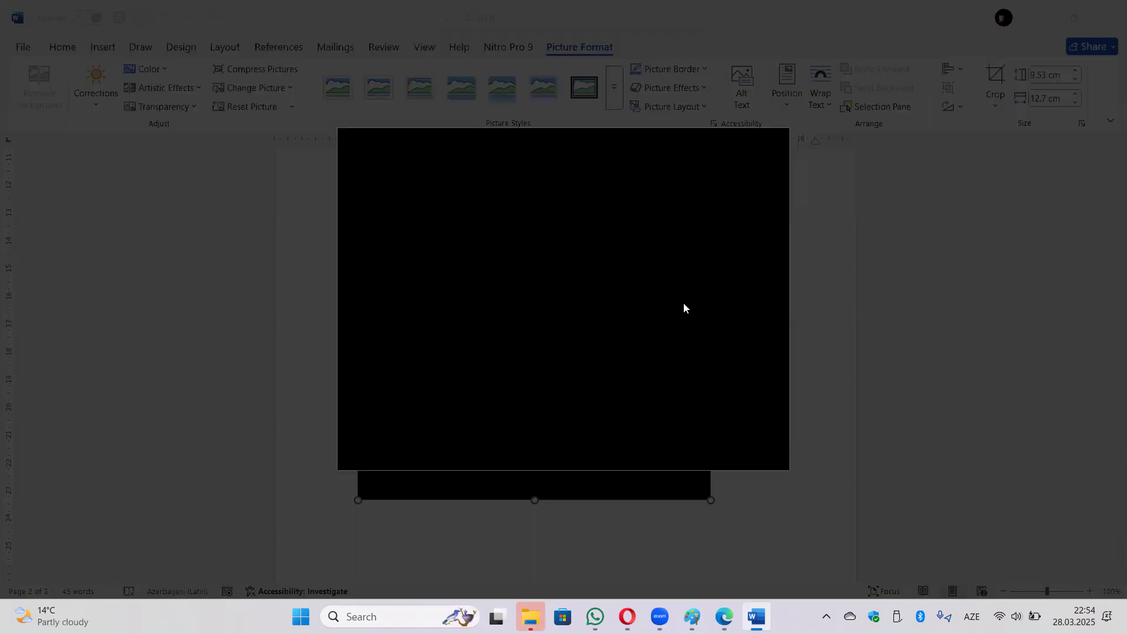
pyautogui.click(576, 303)
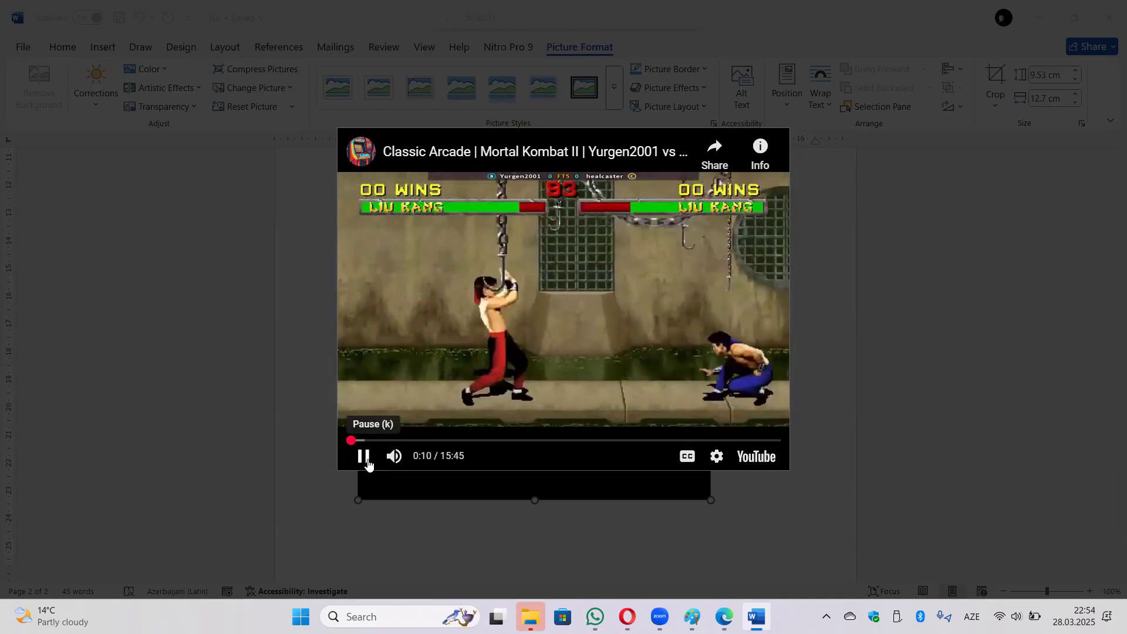
pyautogui.click(368, 463)
pyautogui.click(803, 222)
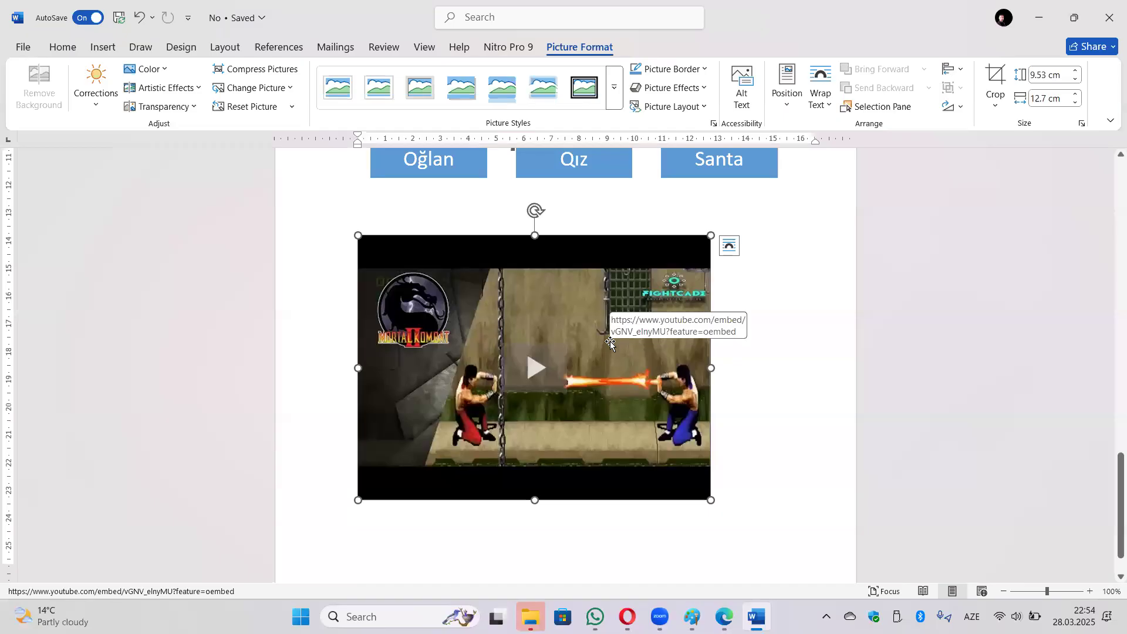
pyautogui.press('Delete')
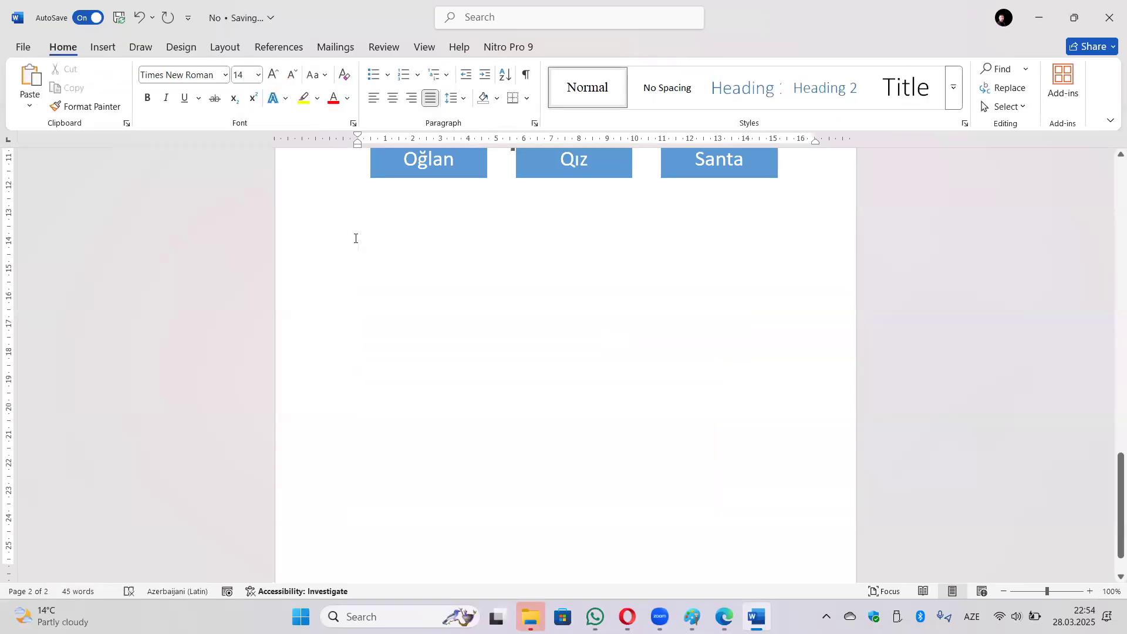
pyautogui.click(103, 47)
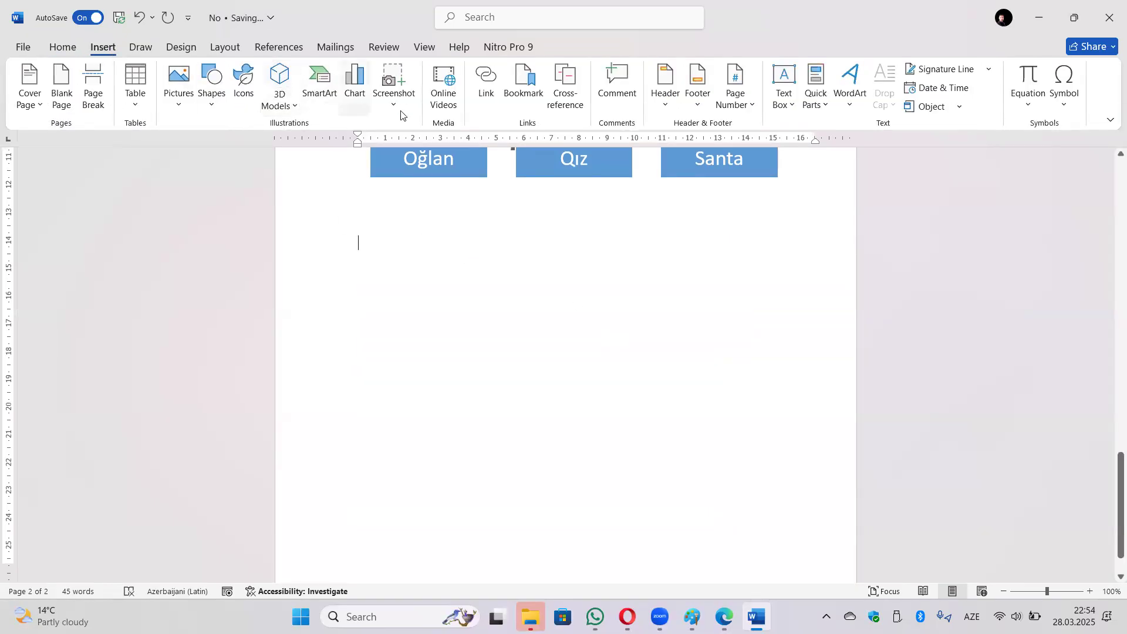
pyautogui.click(487, 98)
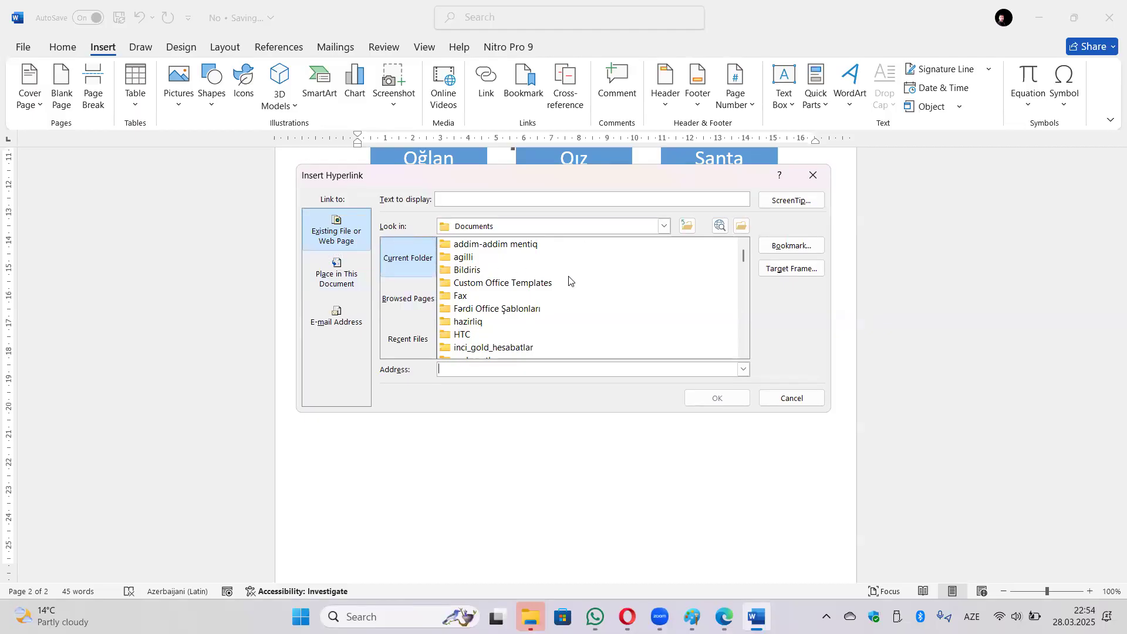
pyautogui.scroll(-2, 539, 281)
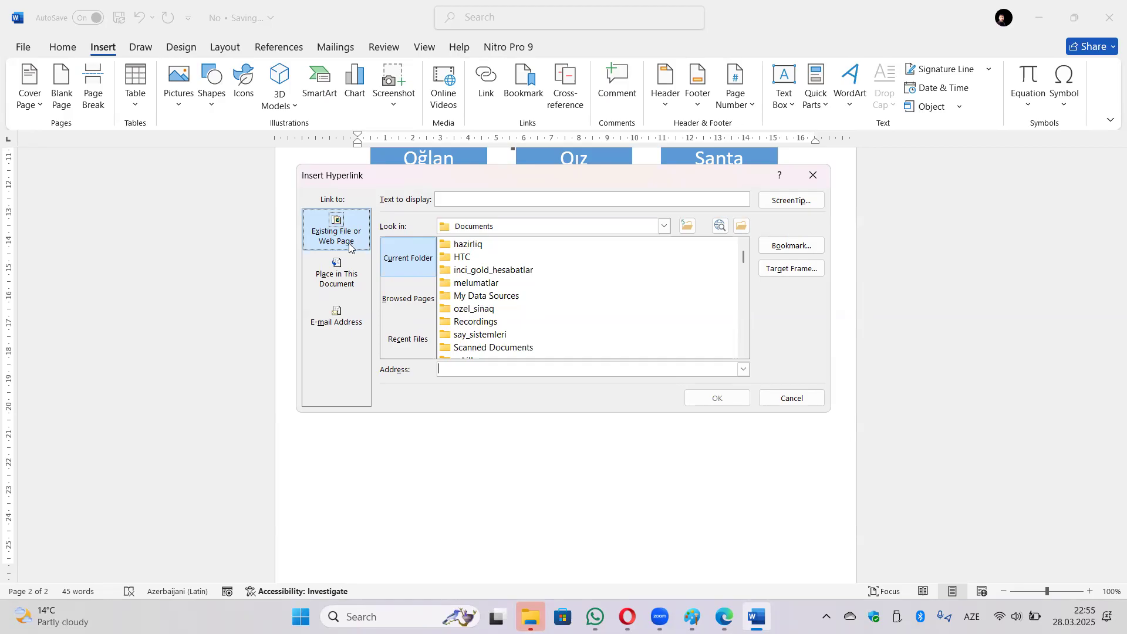
pyautogui.scroll(-6, 500, 304)
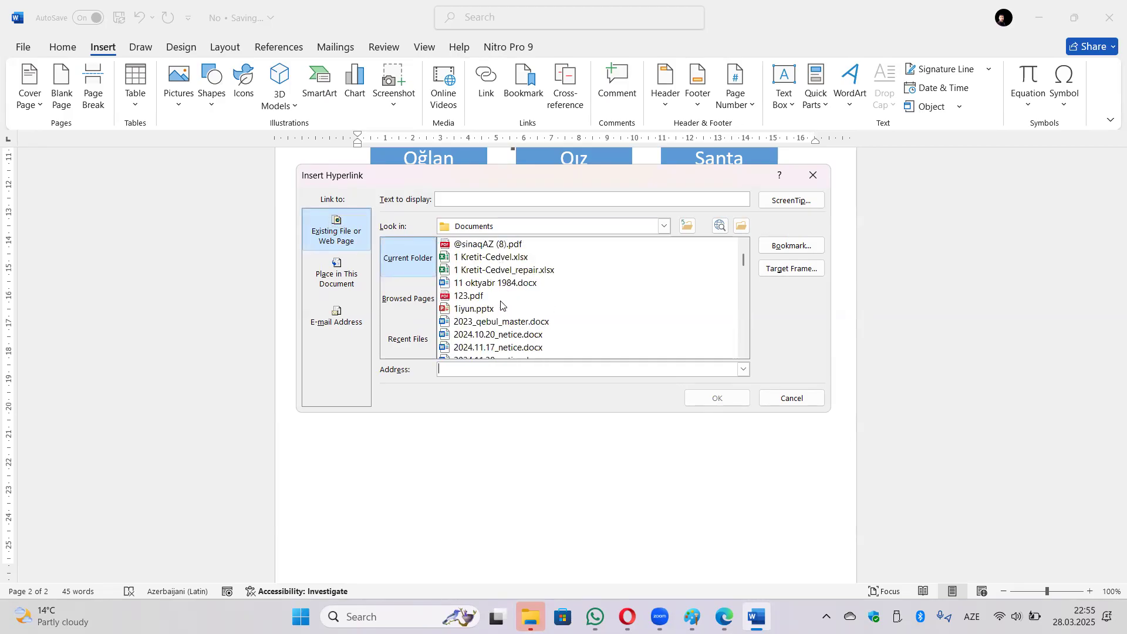
pyautogui.click(319, 288)
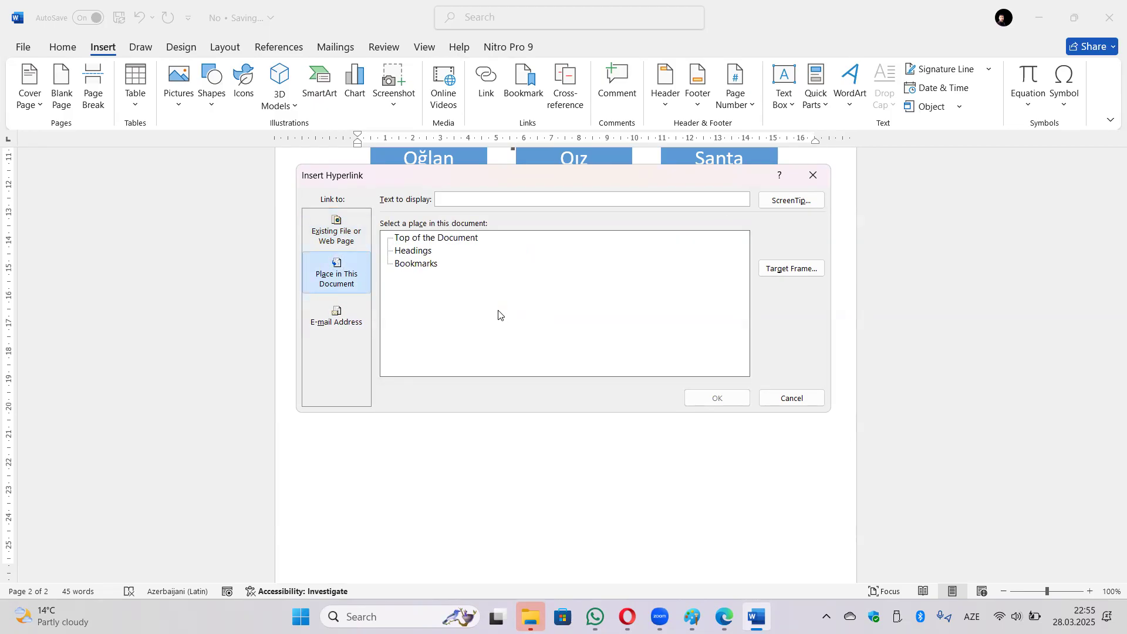
pyautogui.click(792, 398)
pyautogui.click(528, 98)
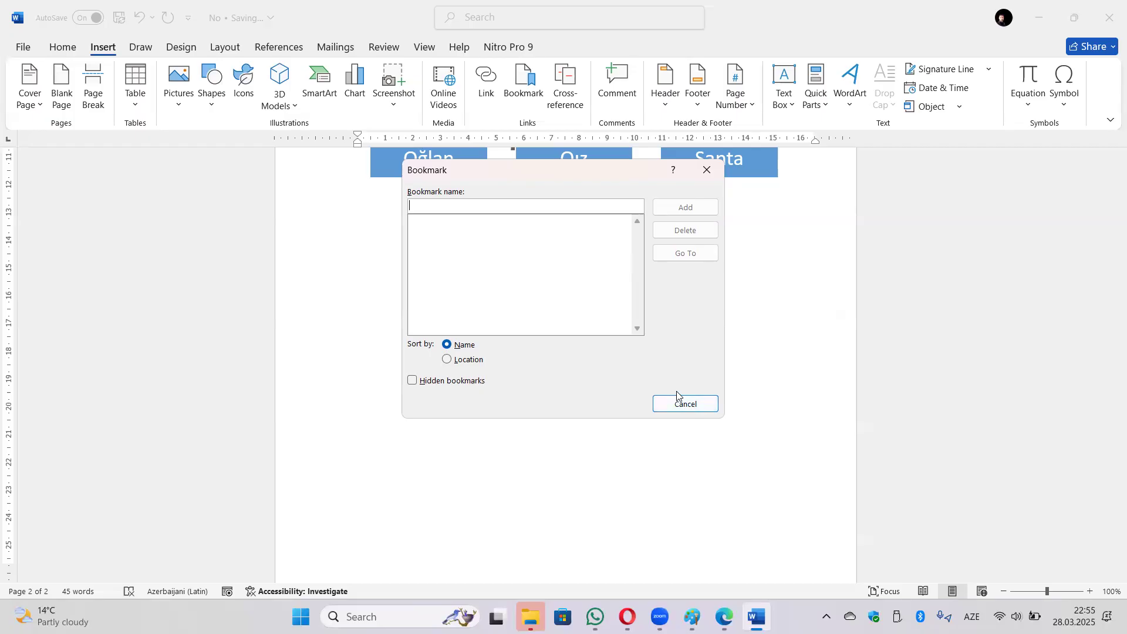
pyautogui.click(707, 171)
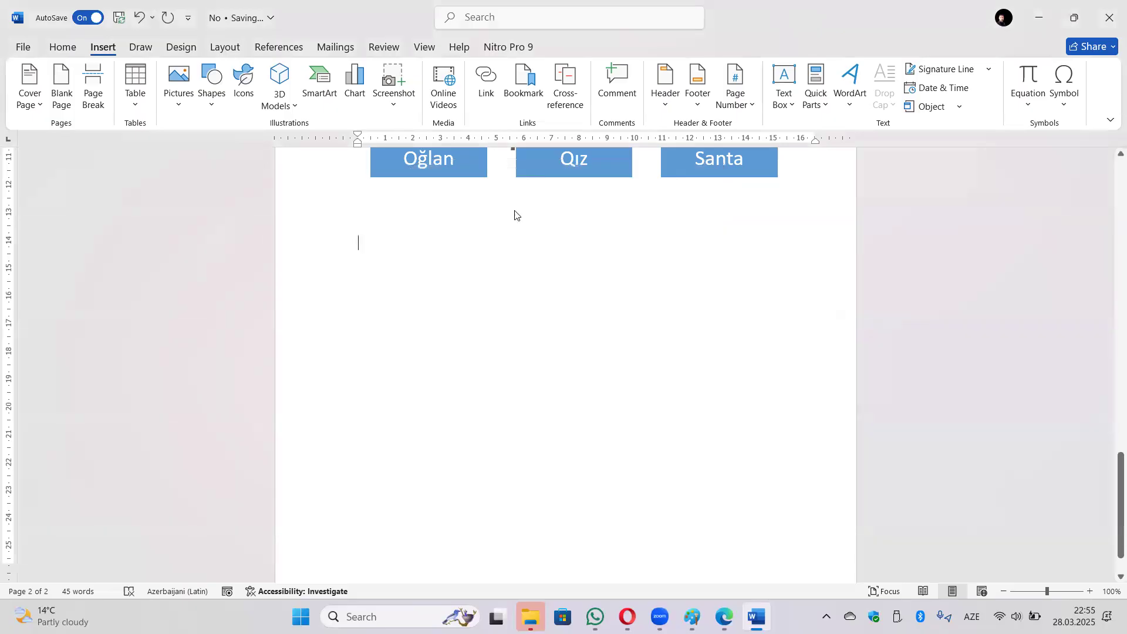
pyautogui.click(562, 113)
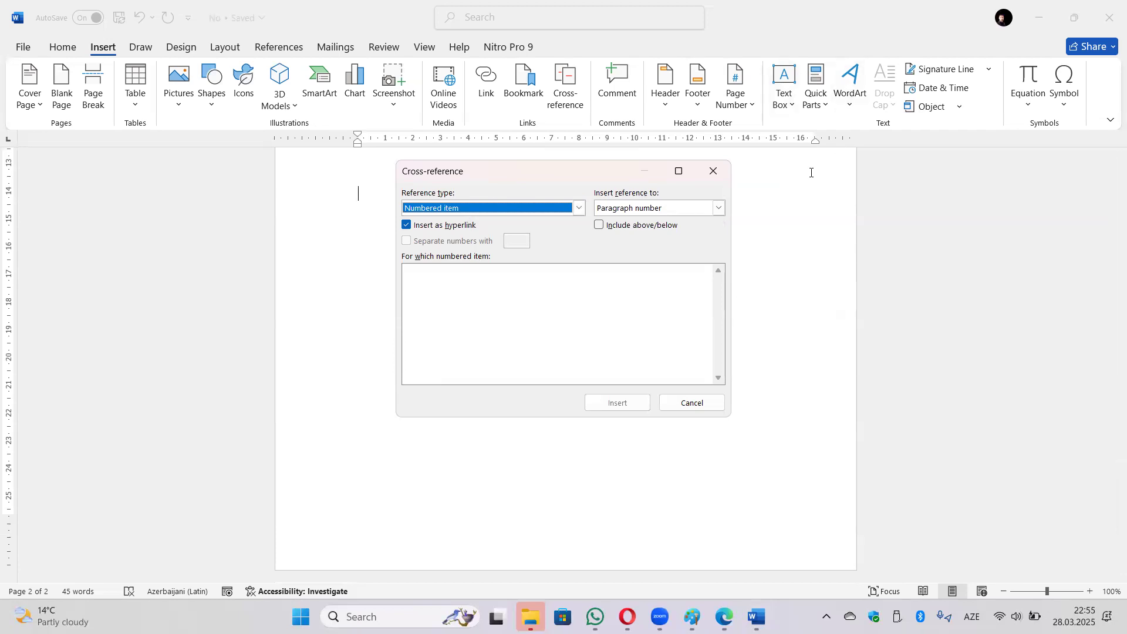
pyautogui.click(714, 171)
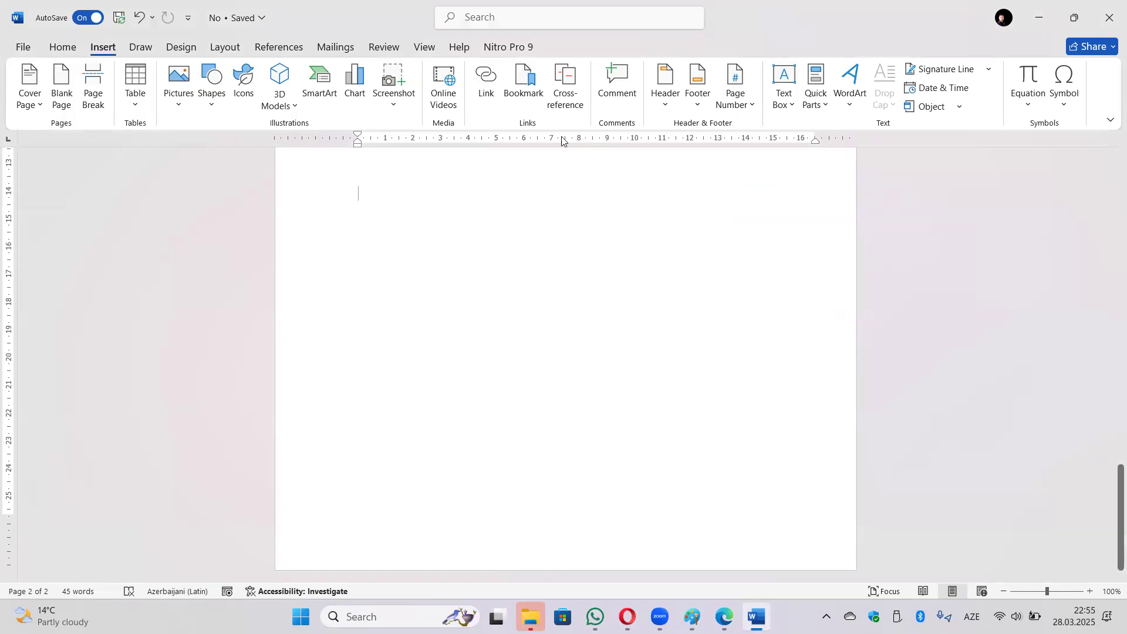
# Add a comment on the word 'eləmişdi', then delete it again.
pyautogui.click(624, 109)
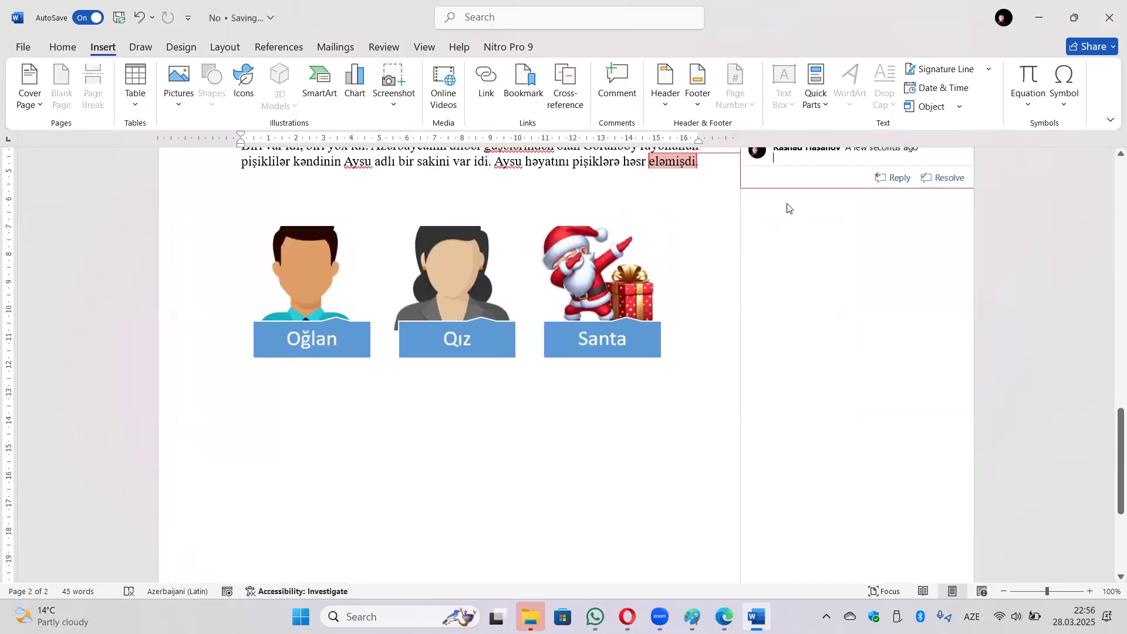
pyautogui.scroll(3, 787, 208)
pyautogui.hotkey('alt', 'shift')
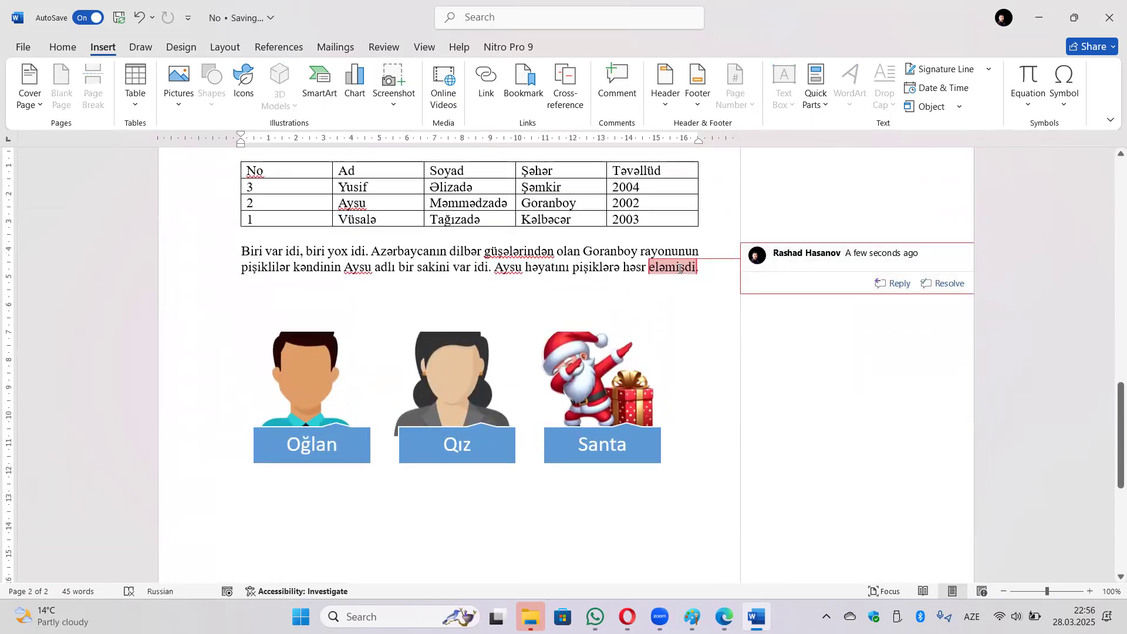
pyautogui.click(643, 266)
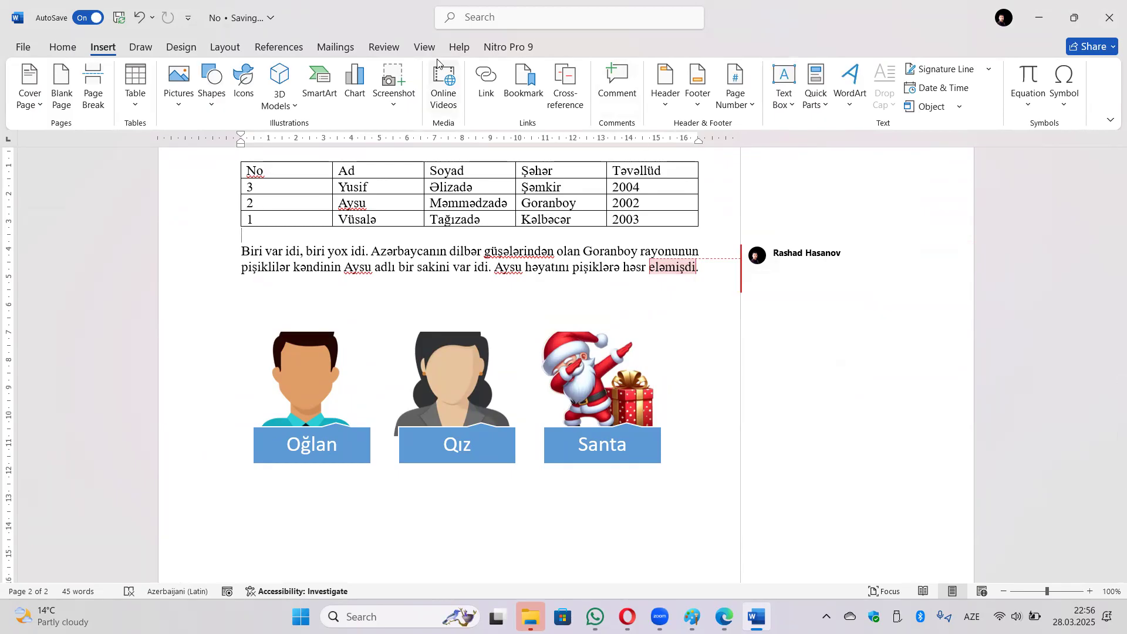
pyautogui.click(387, 48)
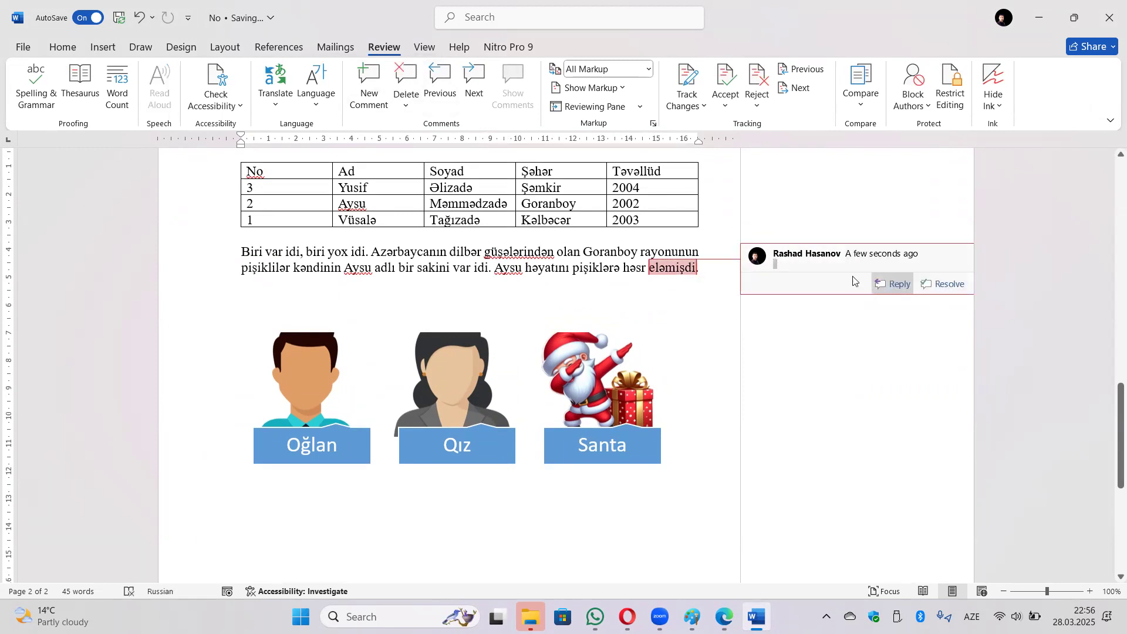
pyautogui.click(406, 82)
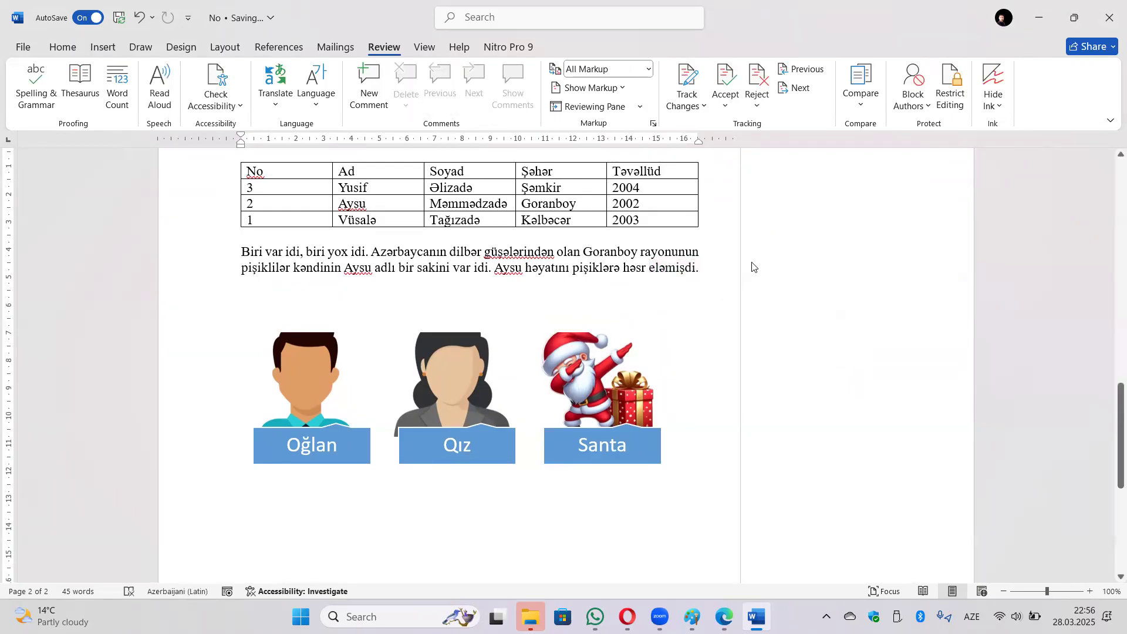
# Set the Review markup display to No Markup.
pyautogui.click(630, 70)
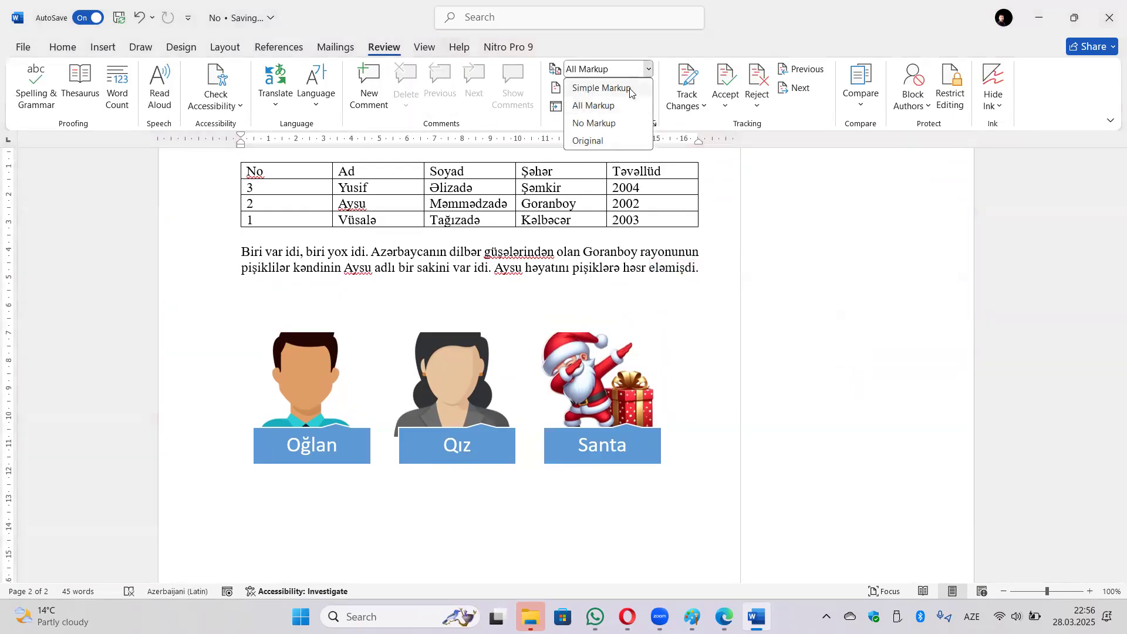
pyautogui.click(594, 123)
pyautogui.click(782, 515)
pyautogui.click(100, 50)
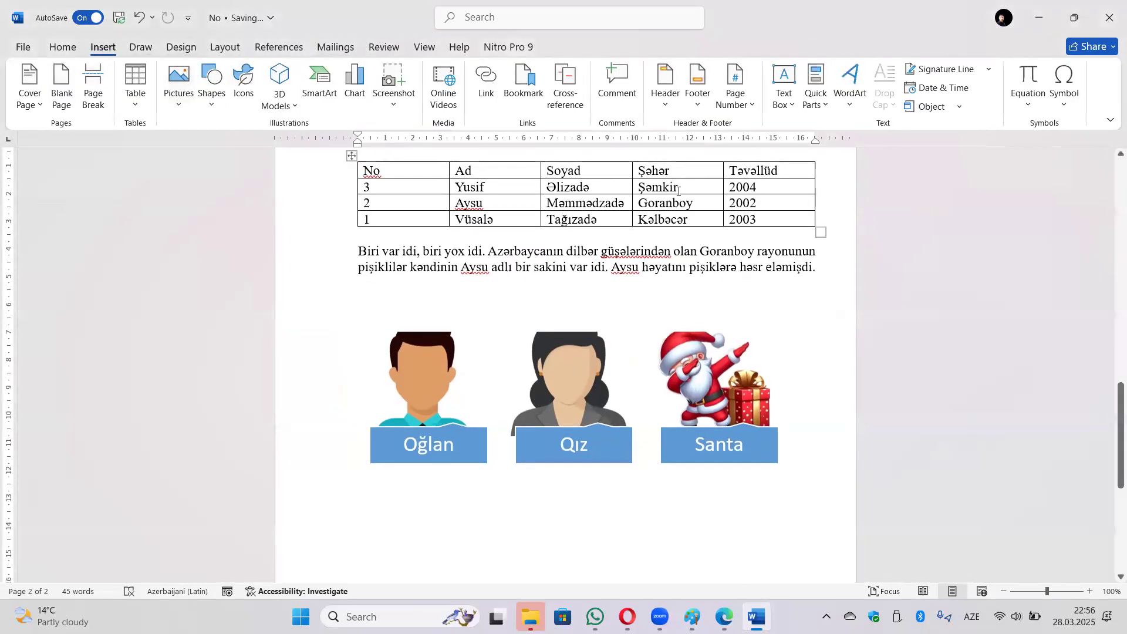
# Browse the header gallery, then add the Ion (Dark) footer with its document title placeholder.
pyautogui.click(675, 106)
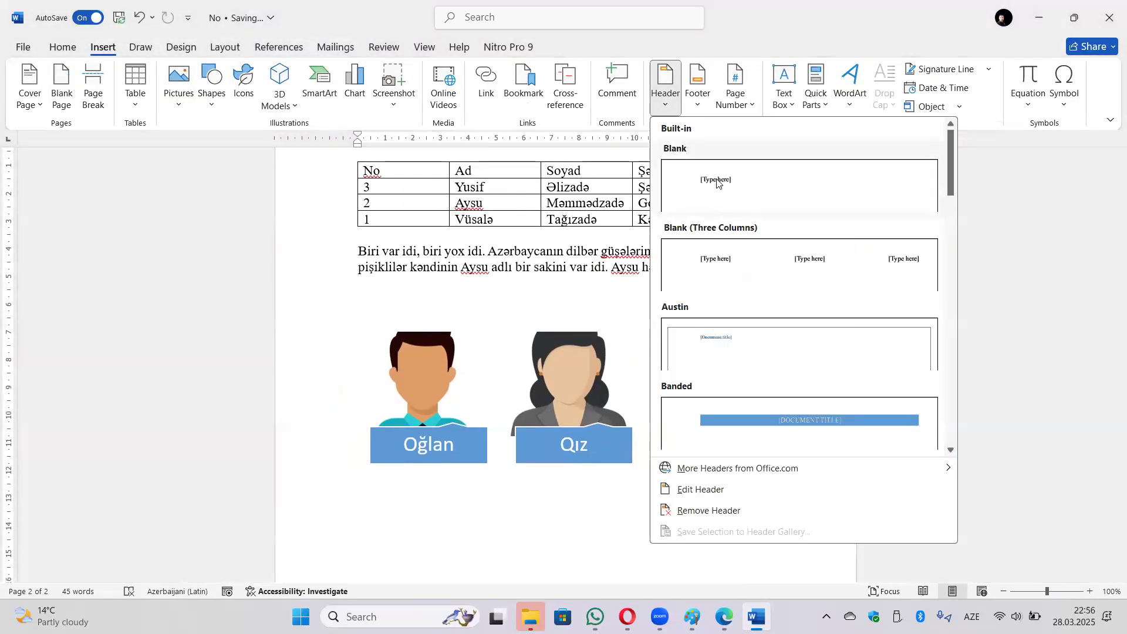
pyautogui.scroll(2, 554, 220)
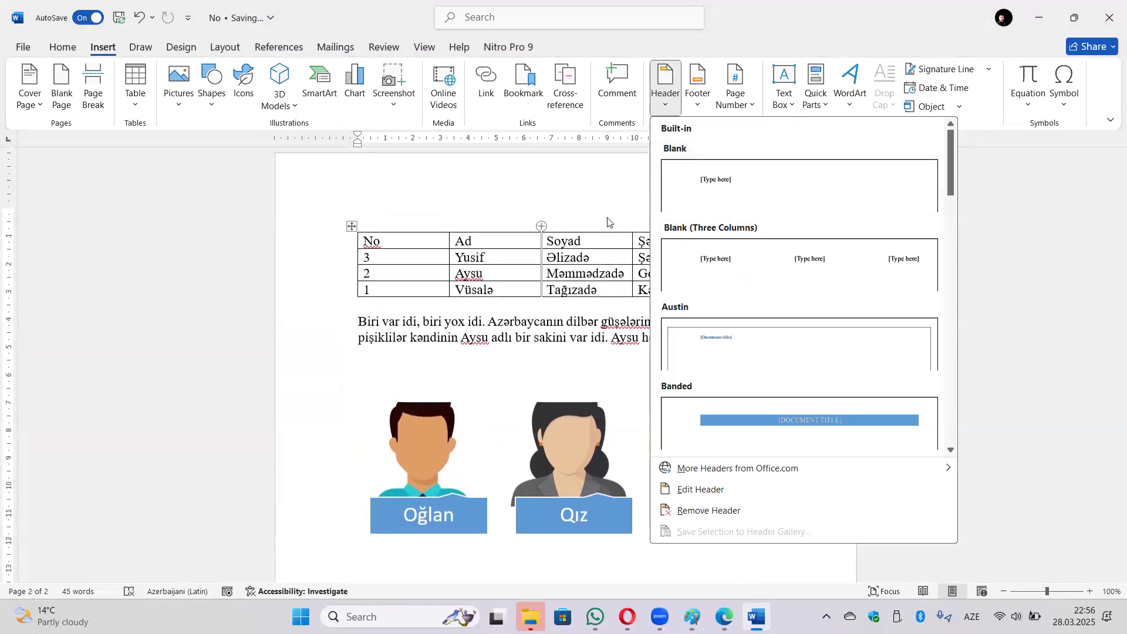
pyautogui.click(705, 106)
pyautogui.scroll(-10, 800, 285)
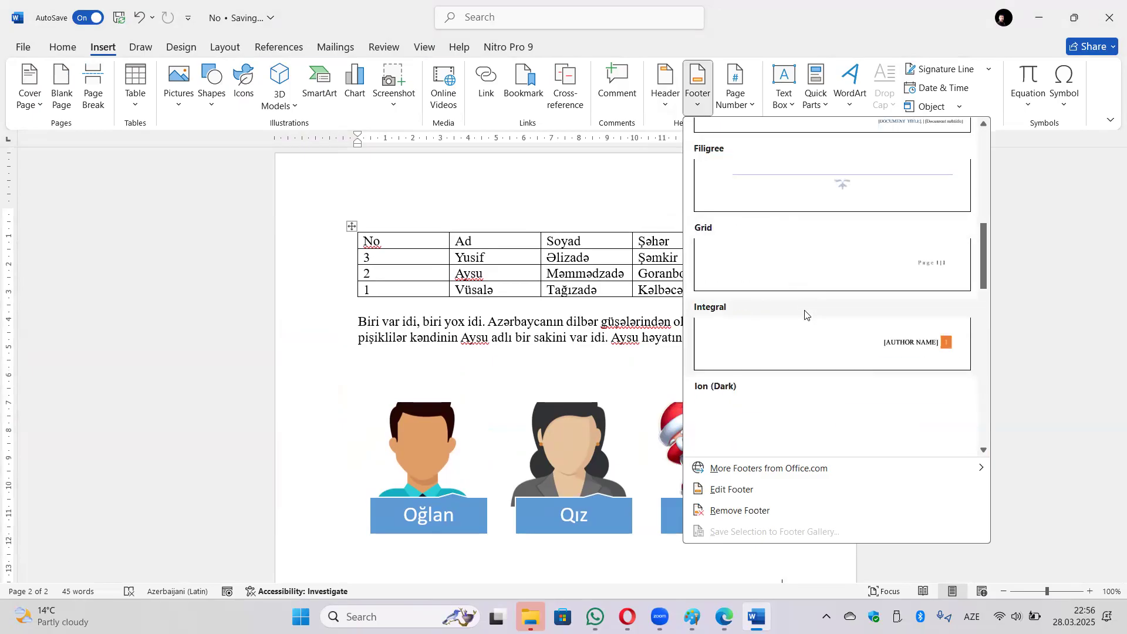
pyautogui.click(800, 185)
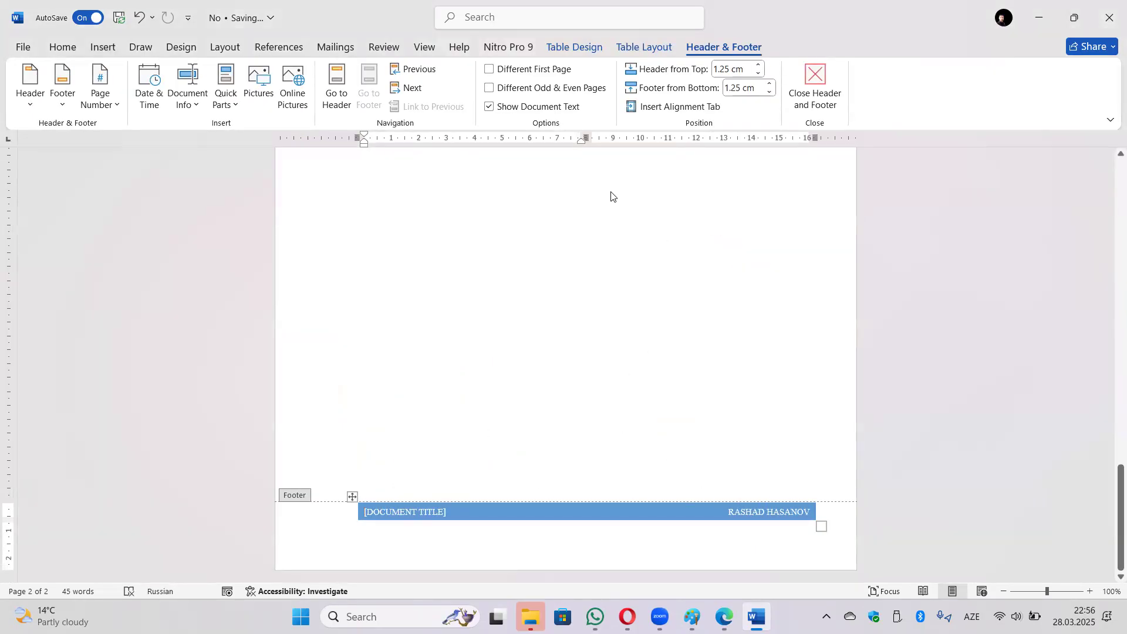
# Close the footer and look over the Page Number placements: Top of Page, Bottom of Page, Page Margins.
pyautogui.click(814, 94)
pyautogui.click(111, 47)
pyautogui.click(736, 91)
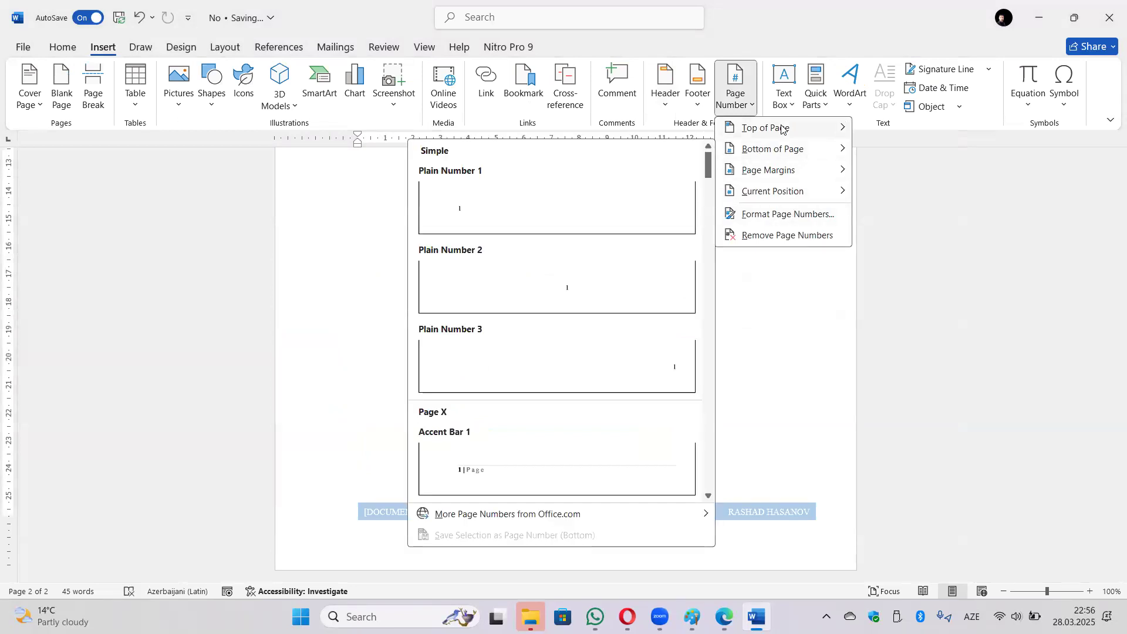
pyautogui.moveTo(782, 127)
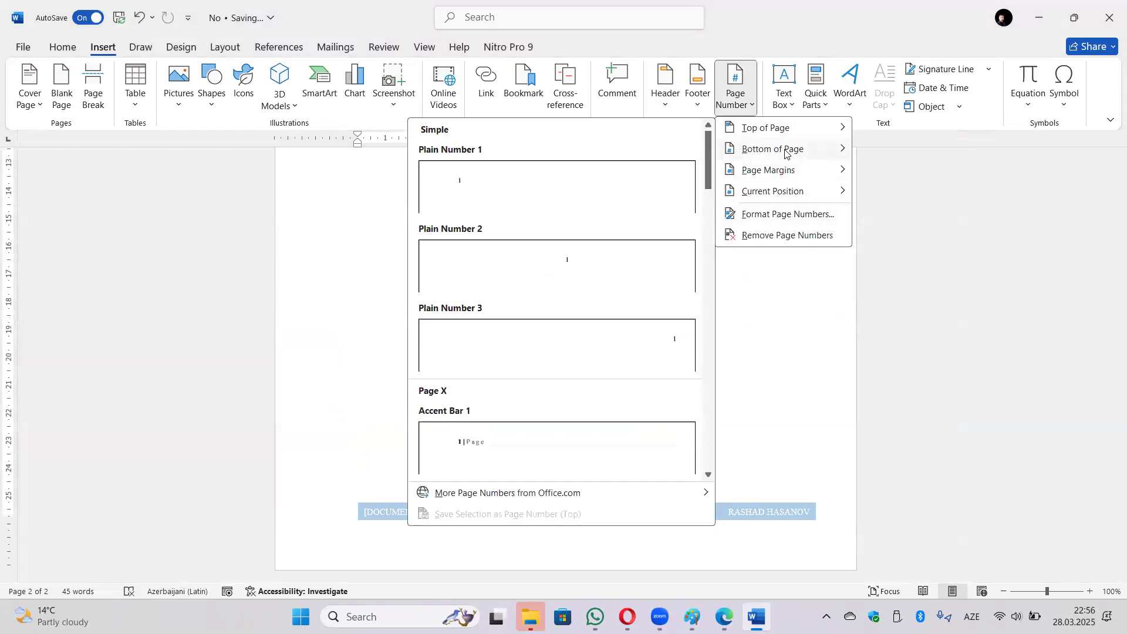
pyautogui.moveTo(781, 170)
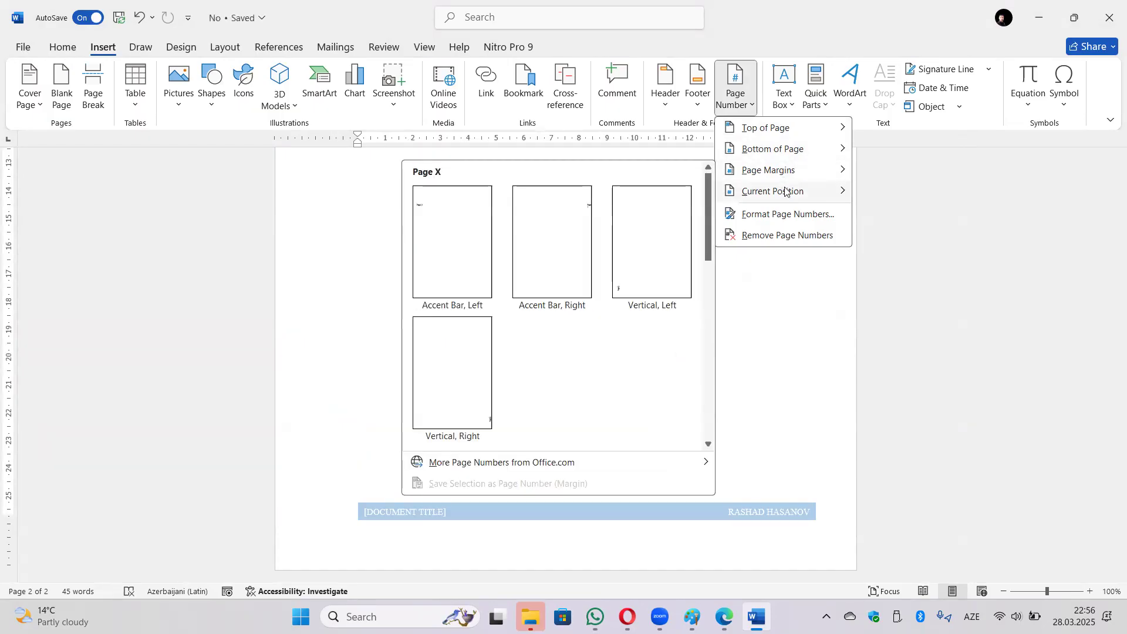
pyautogui.moveTo(790, 190)
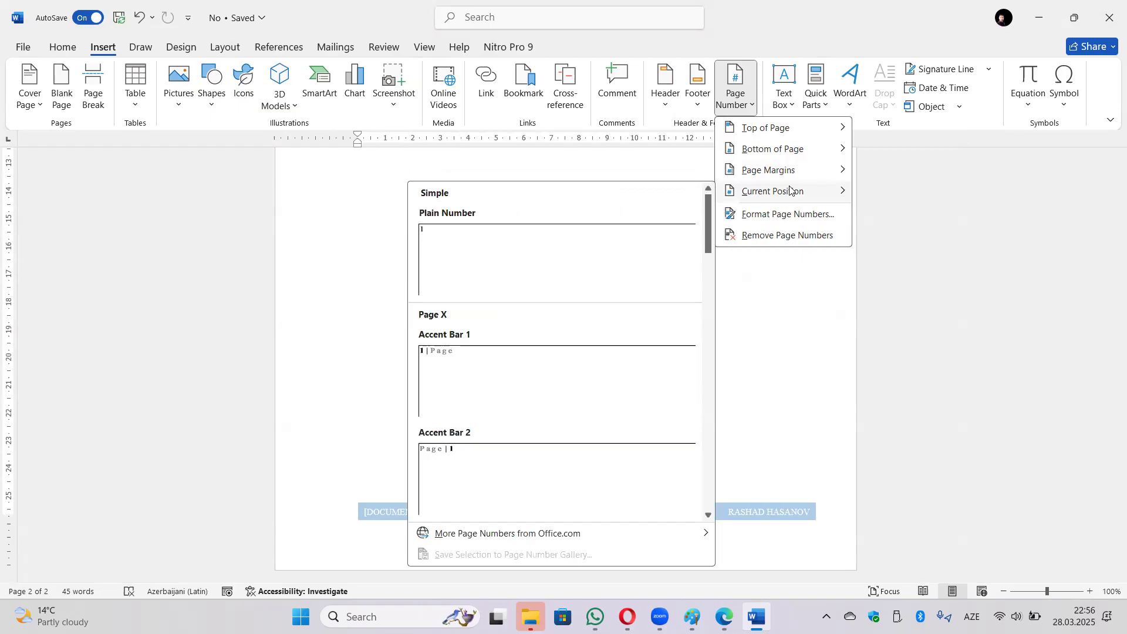
pyautogui.click(803, 216)
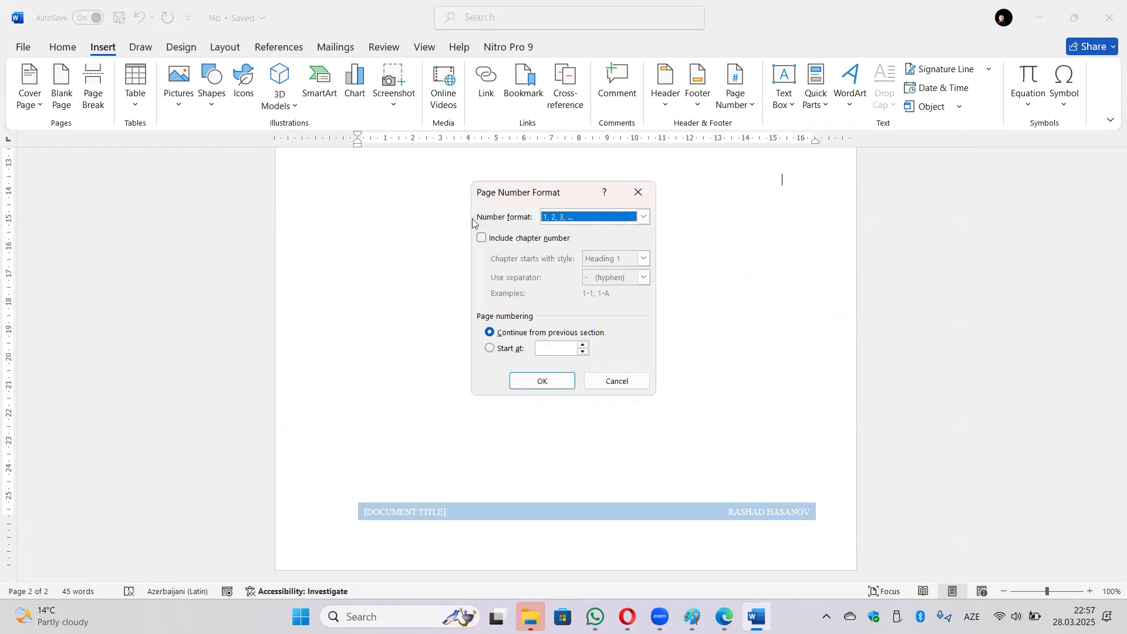
pyautogui.click(643, 218)
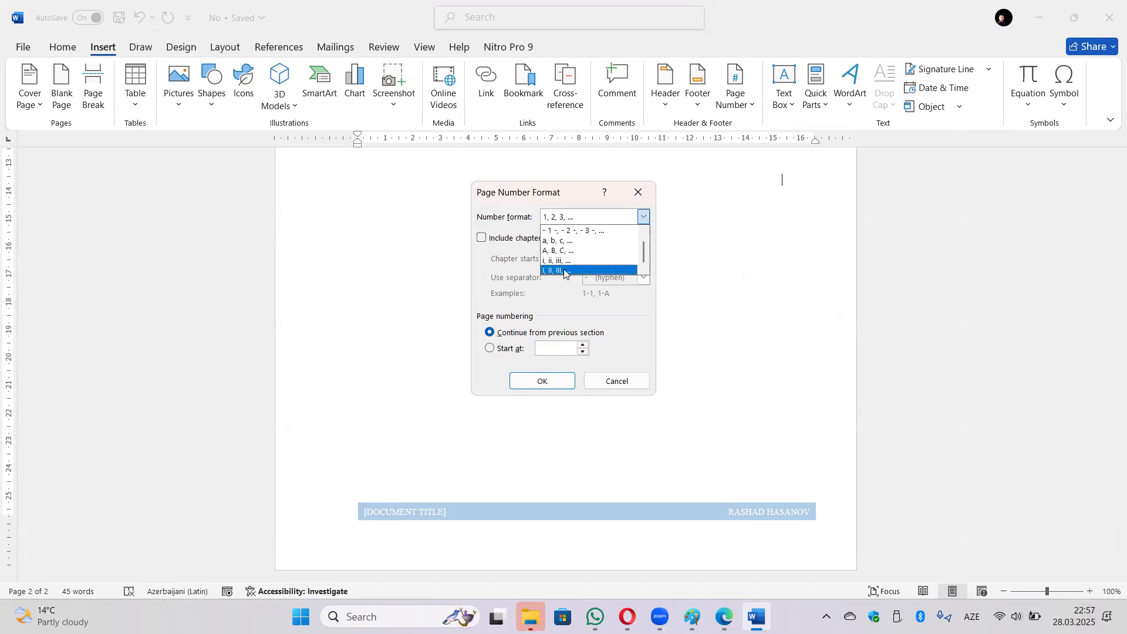
pyautogui.click(629, 317)
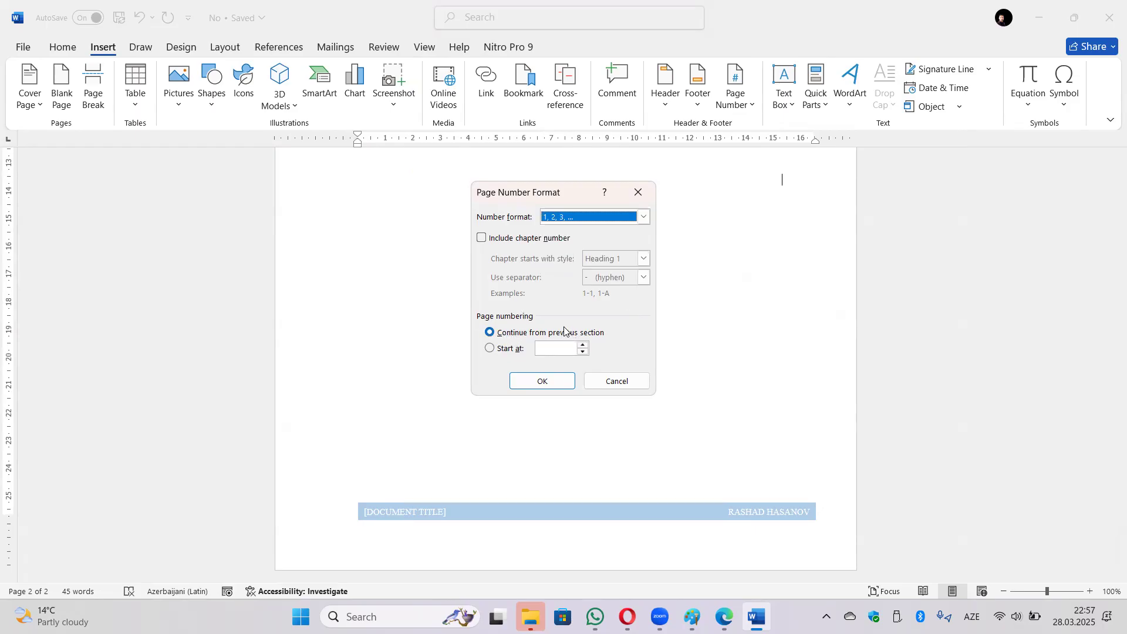
pyautogui.click(540, 351)
pyautogui.write('2')
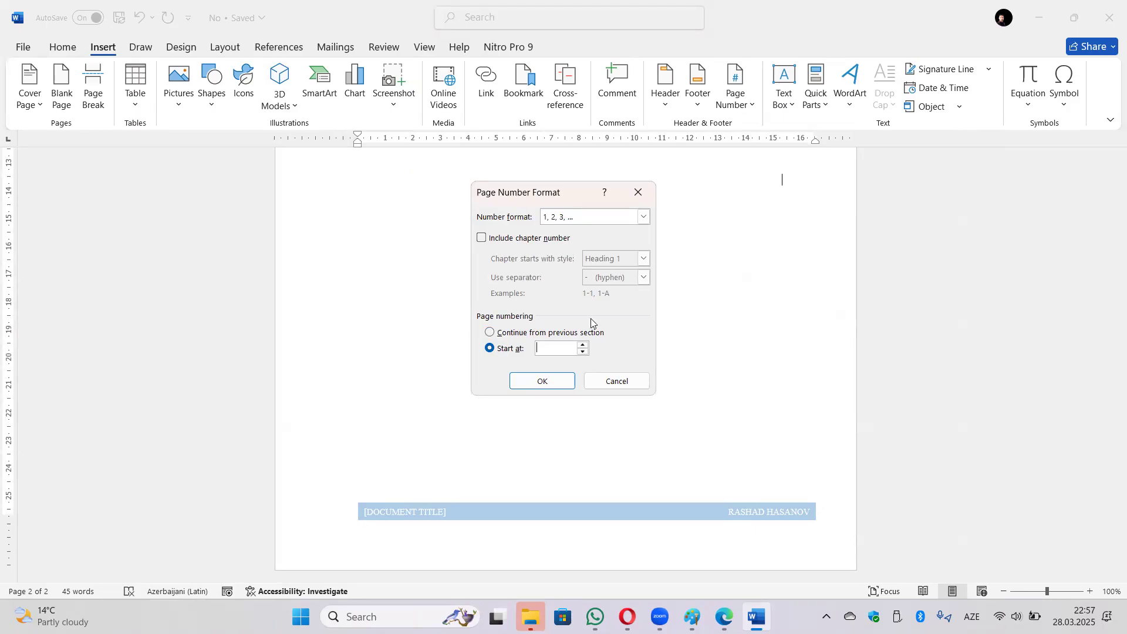
pyautogui.click(615, 383)
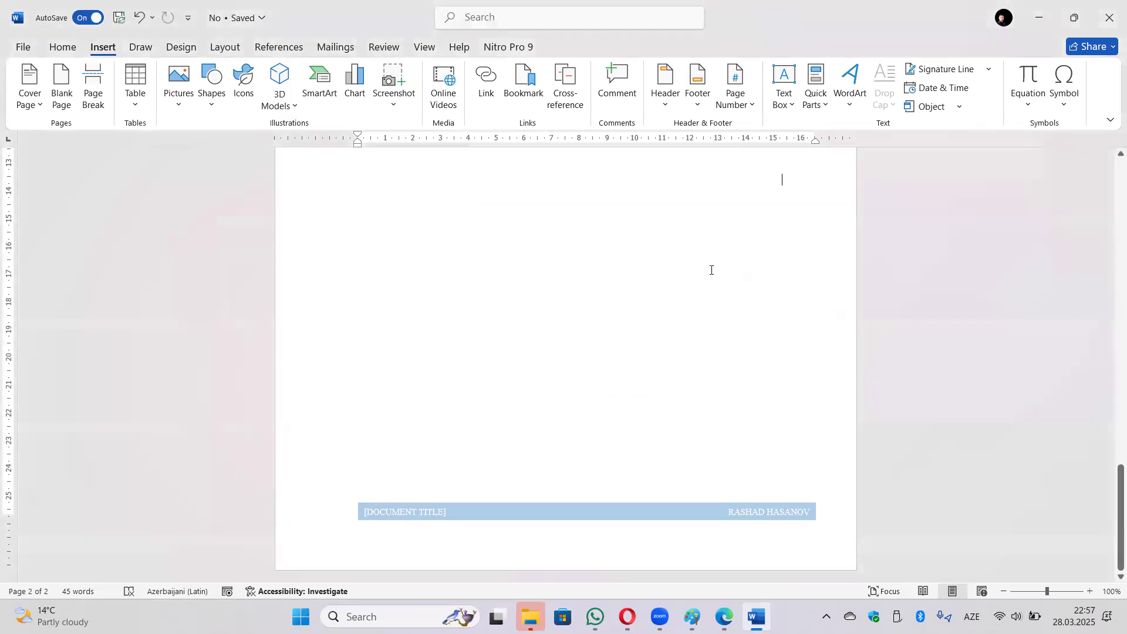
pyautogui.click(735, 94)
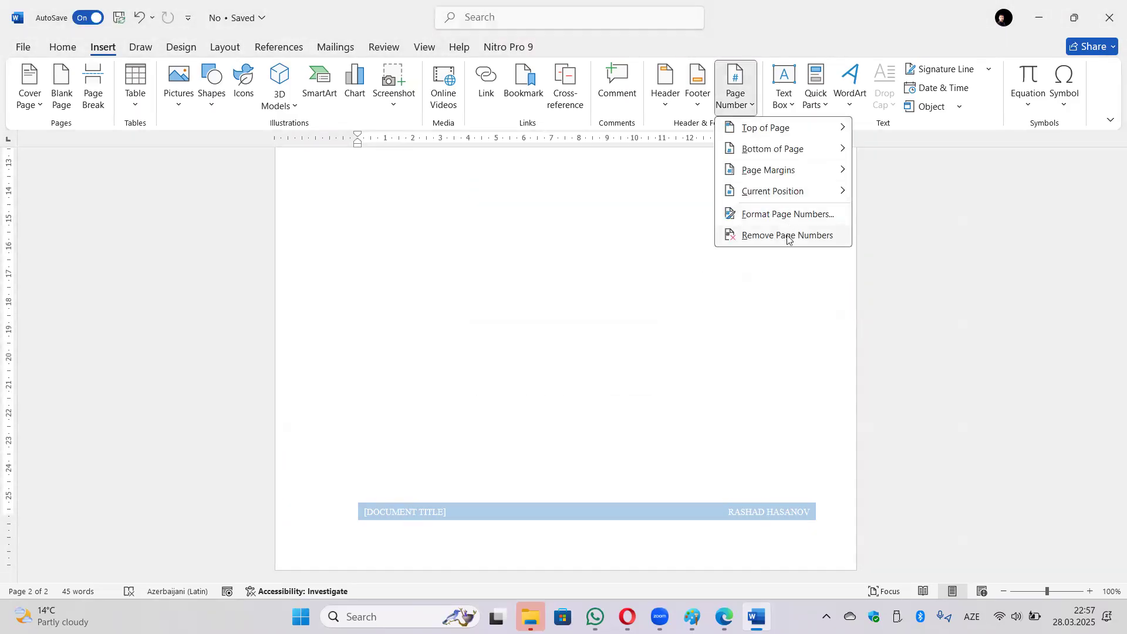
pyautogui.click(660, 254)
pyautogui.click(796, 109)
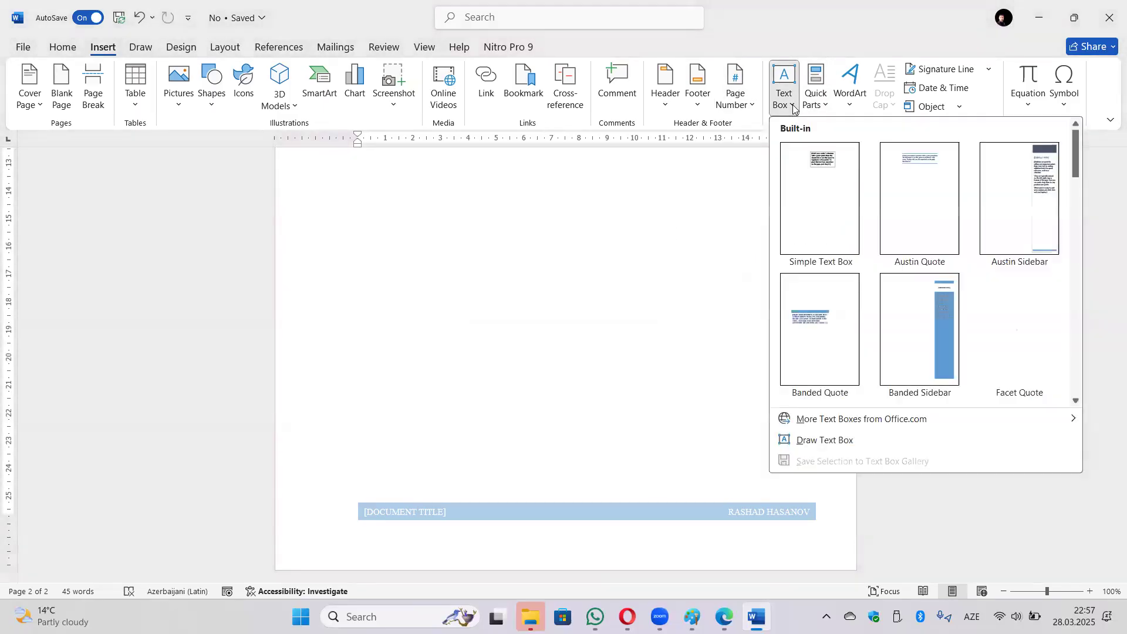
pyautogui.click(843, 187)
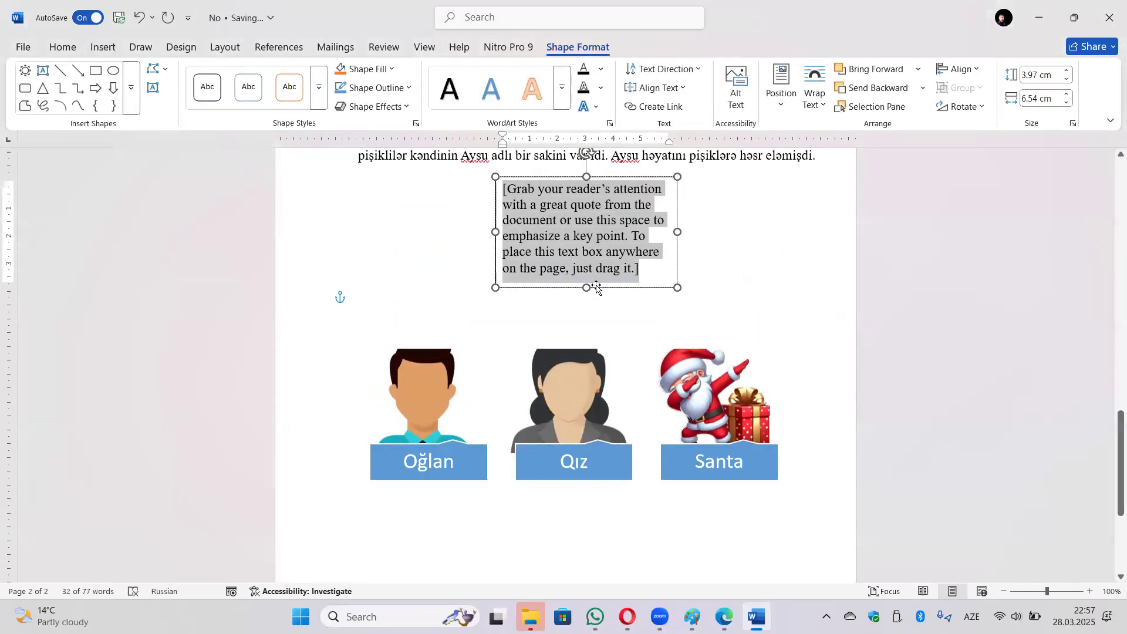
pyautogui.moveTo(615, 286); pyautogui.dragTo(631, 340)
pyautogui.click(753, 307)
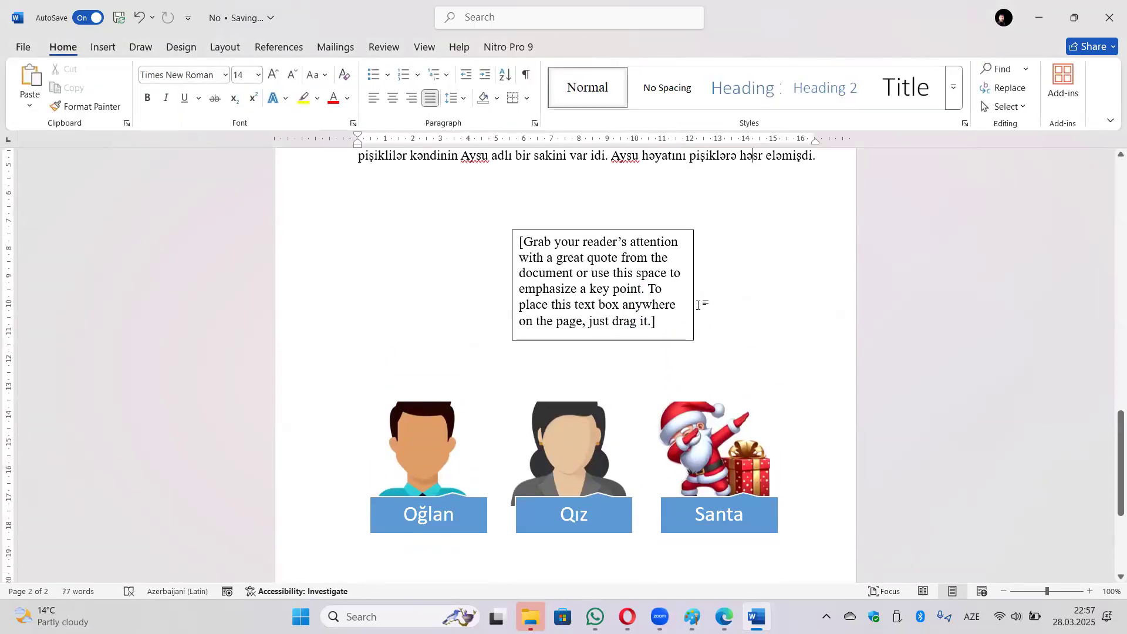
pyautogui.moveTo(694, 306); pyautogui.dragTo(681, 276)
pyautogui.click(662, 312)
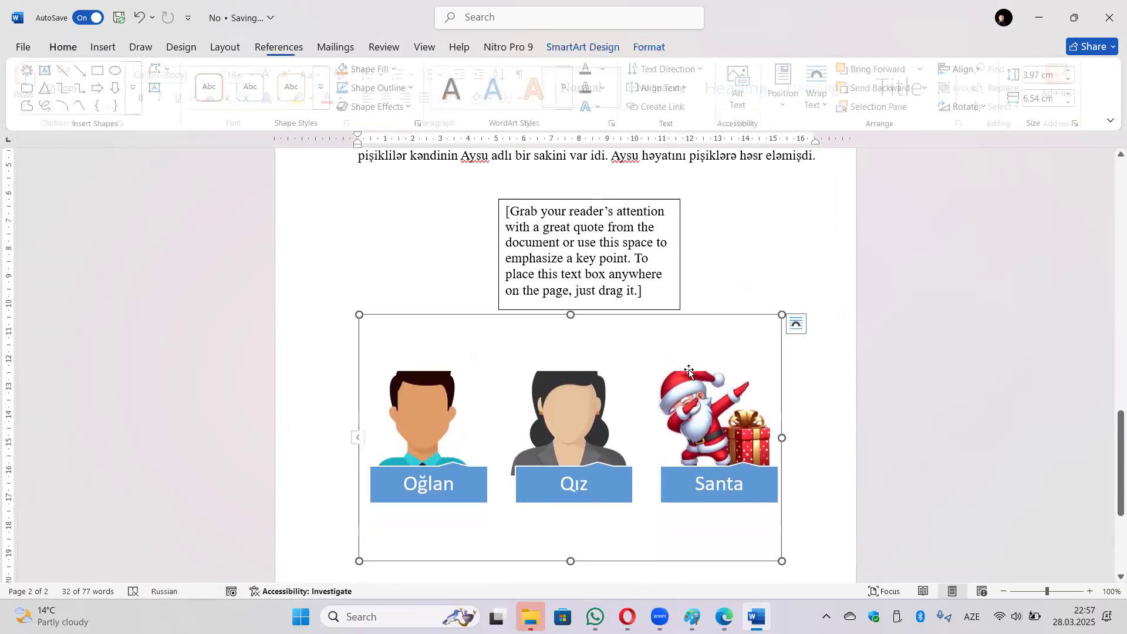
pyautogui.click(680, 276)
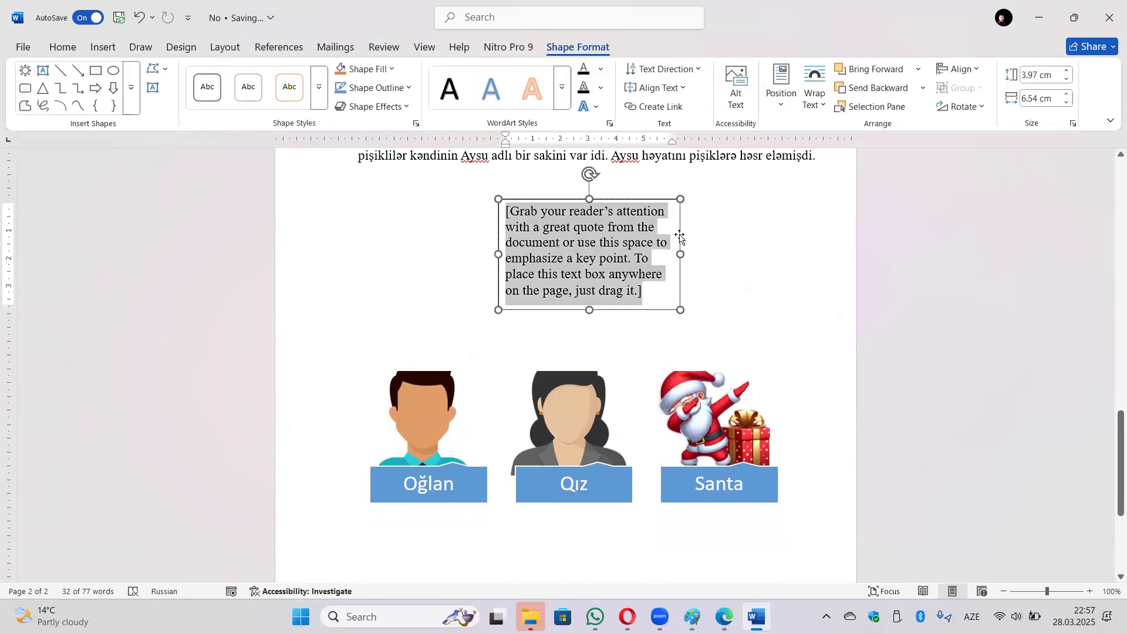
pyautogui.click(790, 101)
pyautogui.click(807, 107)
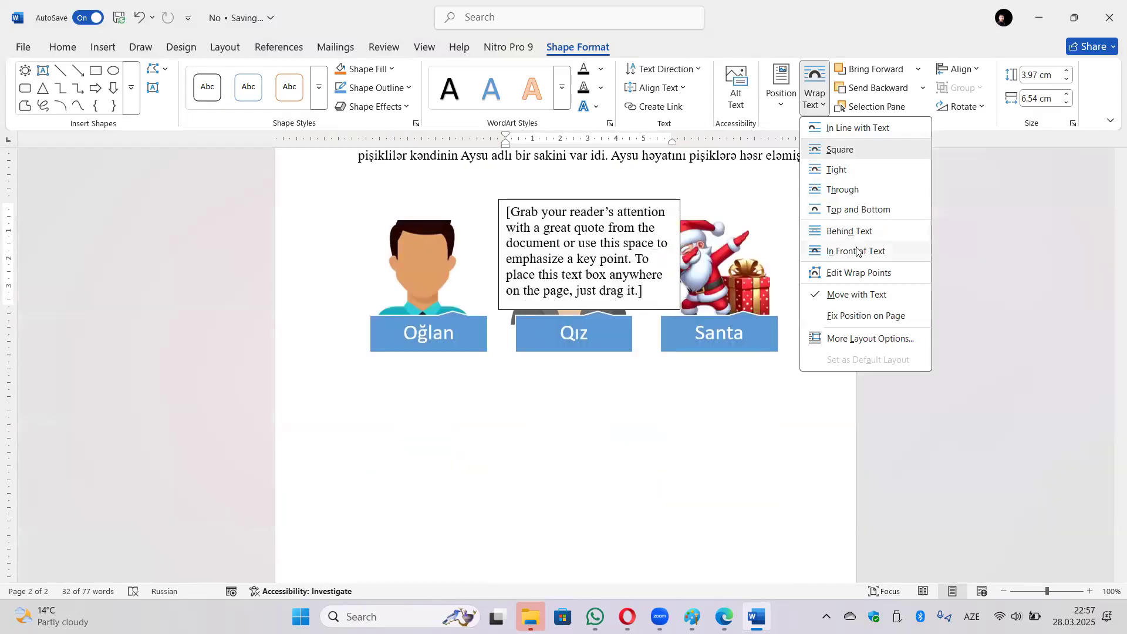
pyautogui.click(856, 251)
pyautogui.moveTo(658, 200); pyautogui.dragTo(690, 227)
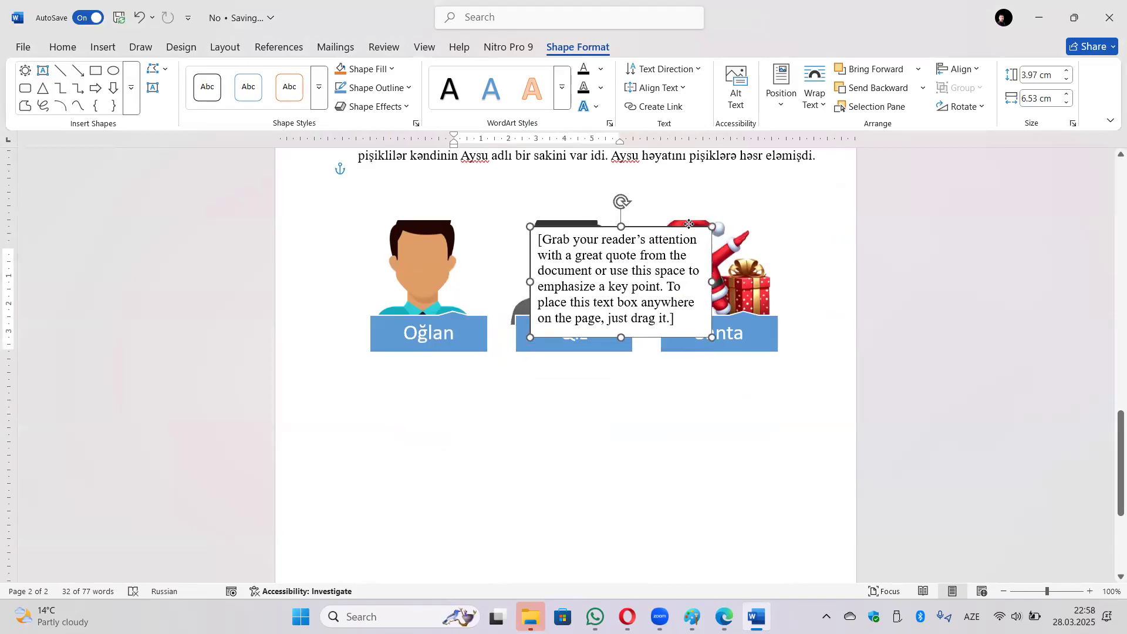
pyautogui.moveTo(622, 198); pyautogui.dragTo(587, 206)
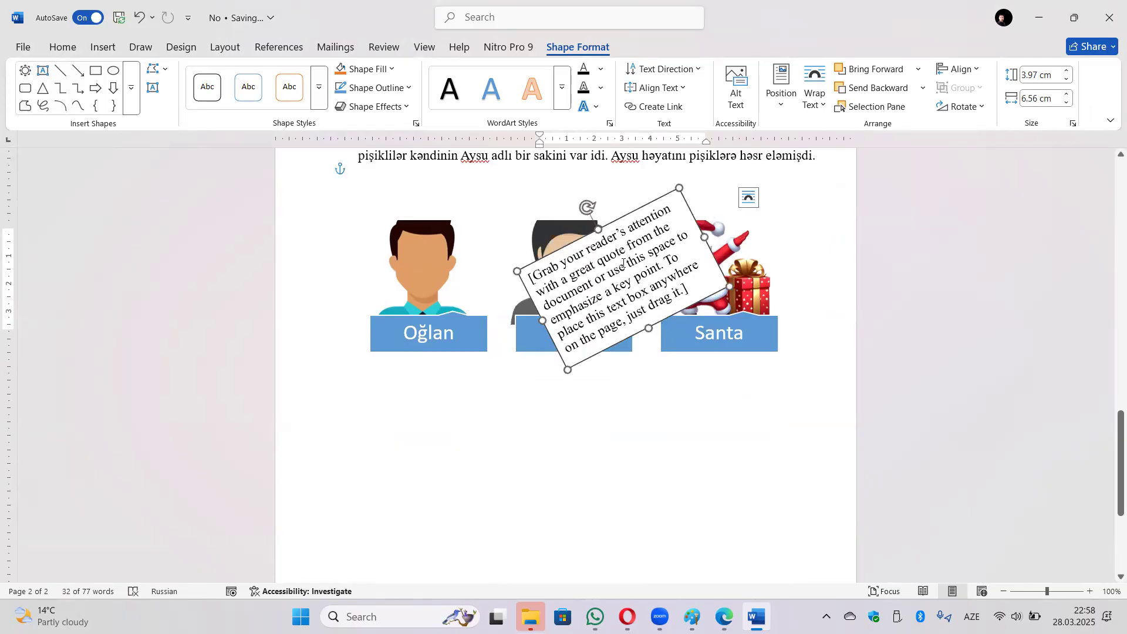
pyautogui.press('Delete')
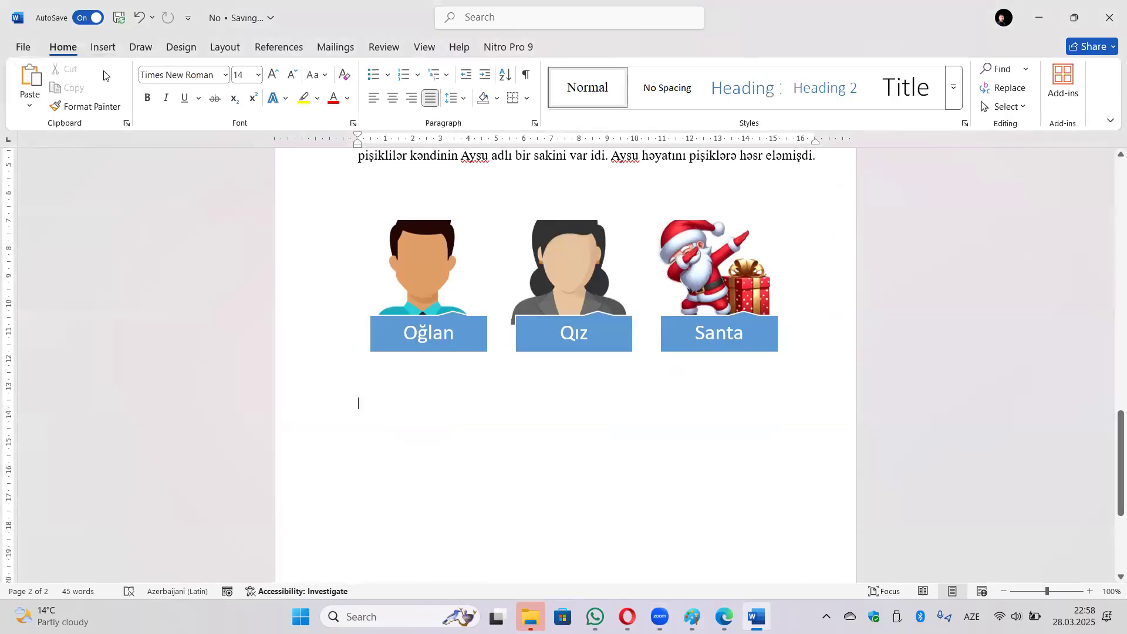
# Insert the 'Aysu' AutoText name list from Quick Parts below the story, then undo it.
pyautogui.click(104, 48)
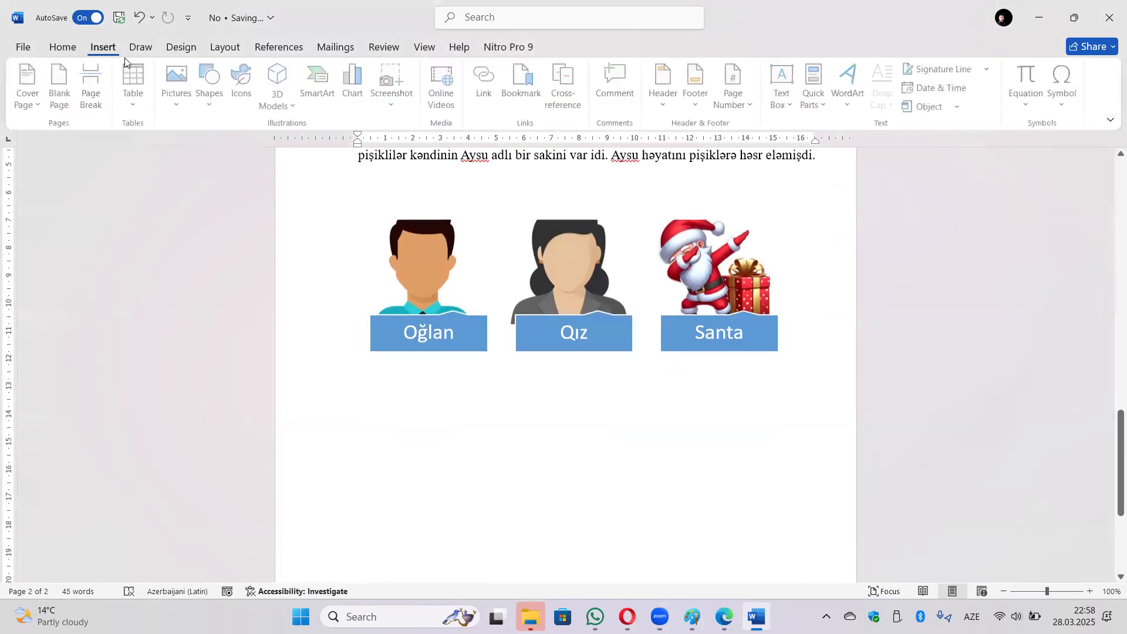
pyautogui.click(816, 85)
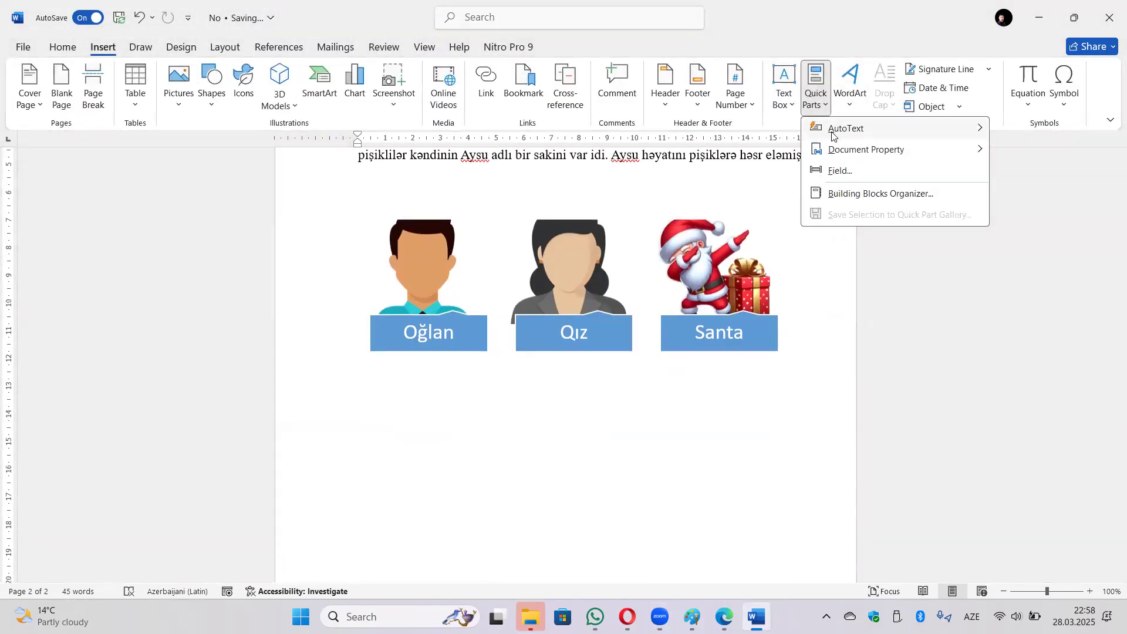
pyautogui.moveTo(851, 155)
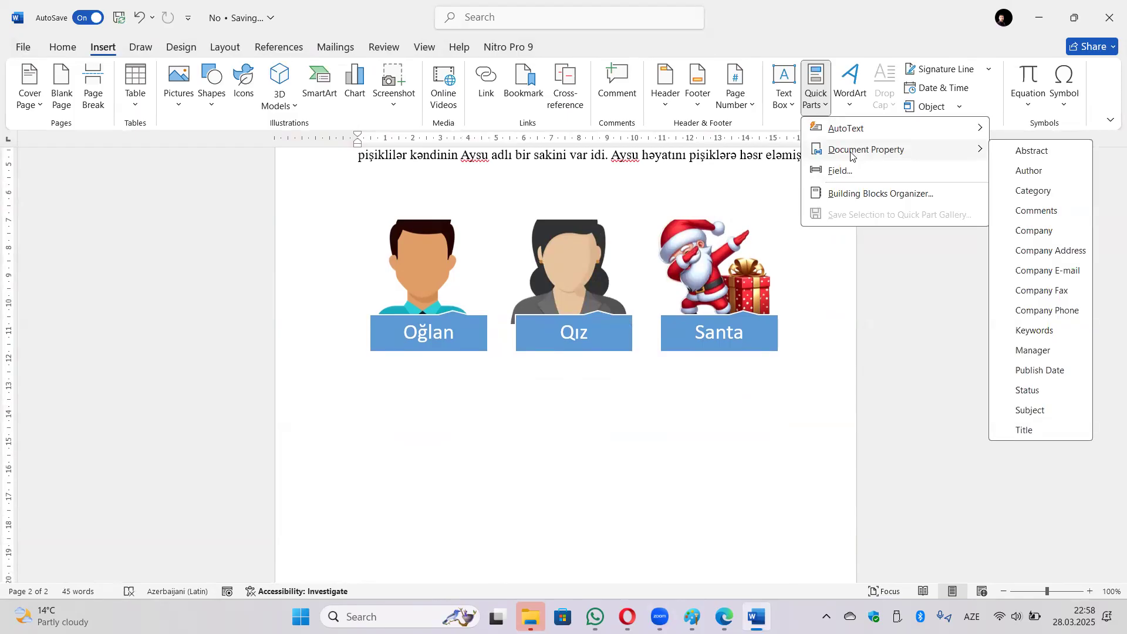
pyautogui.moveTo(867, 138)
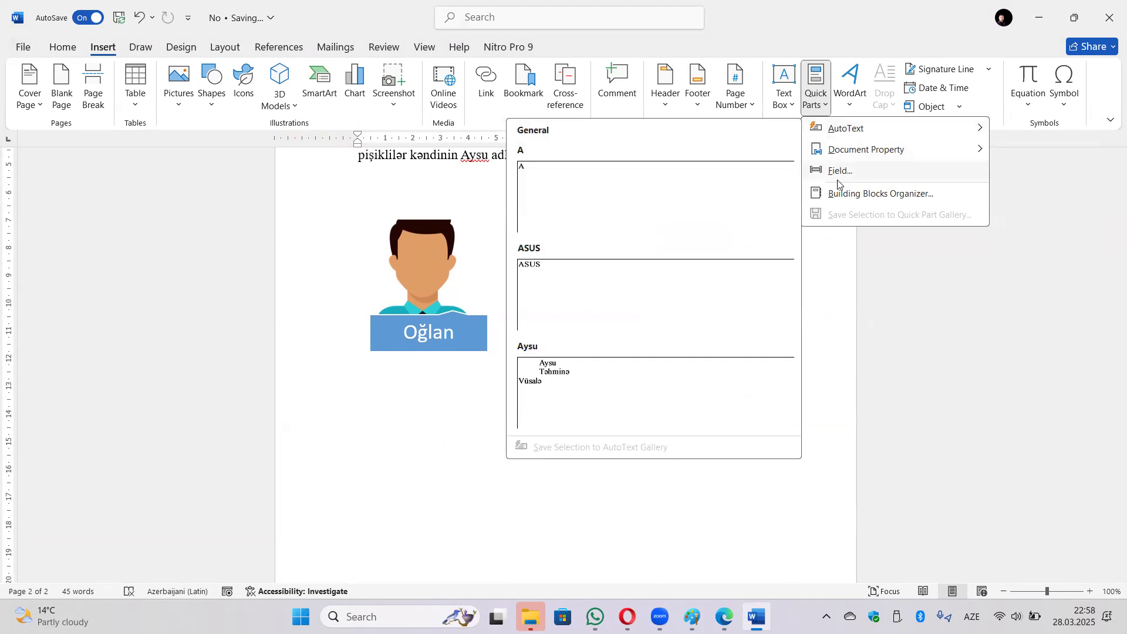
pyautogui.click(598, 371)
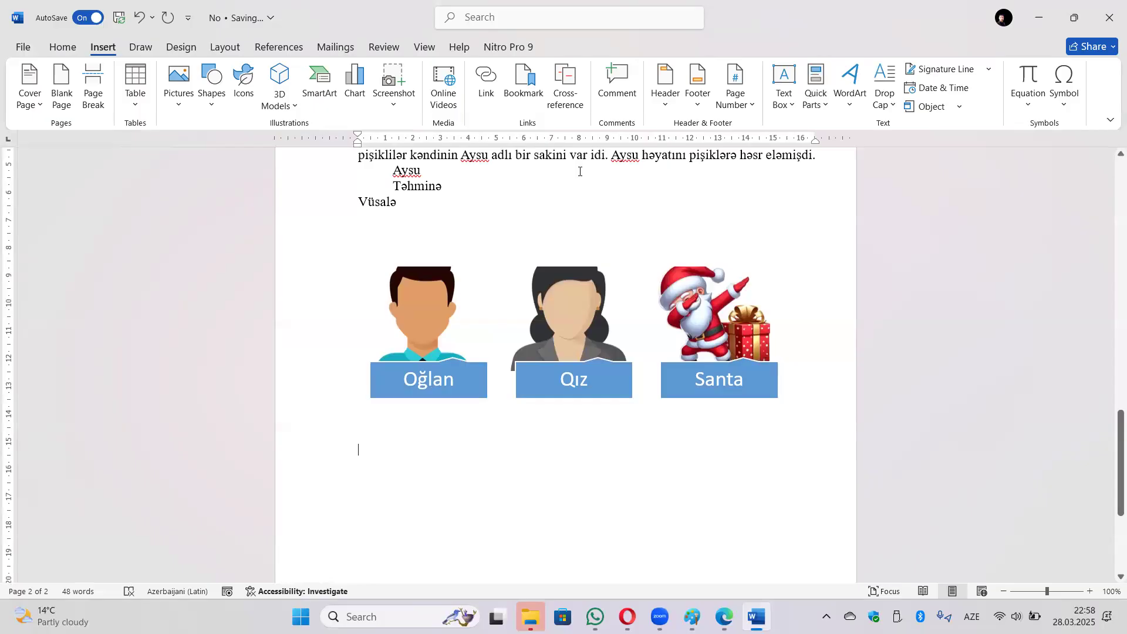
pyautogui.hotkey('ctrl', 'z')
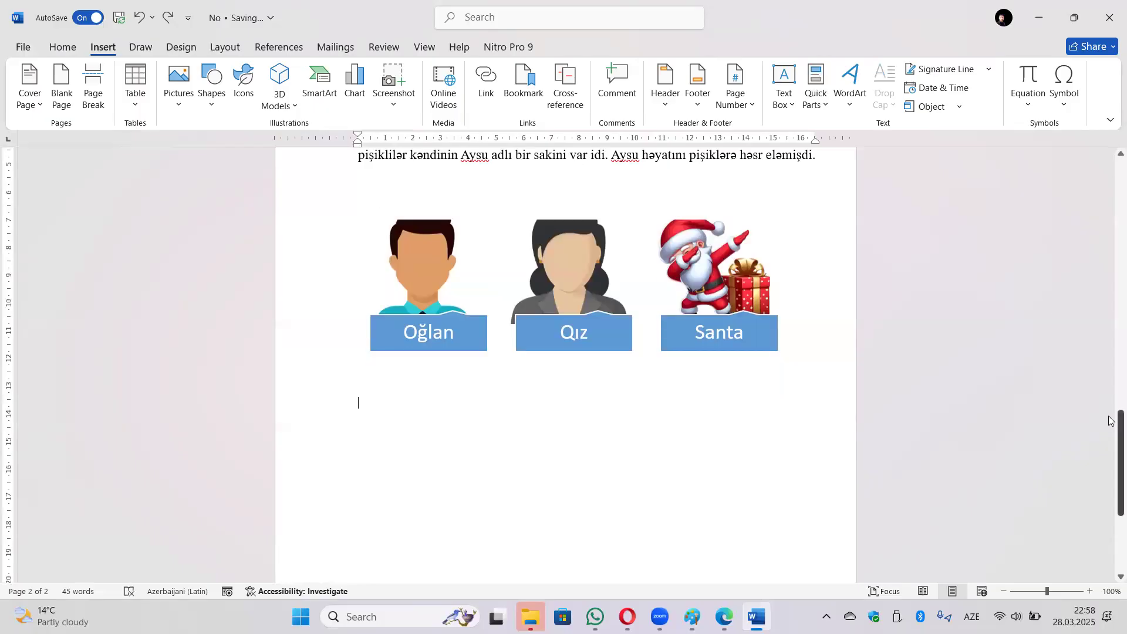
pyautogui.click(849, 107)
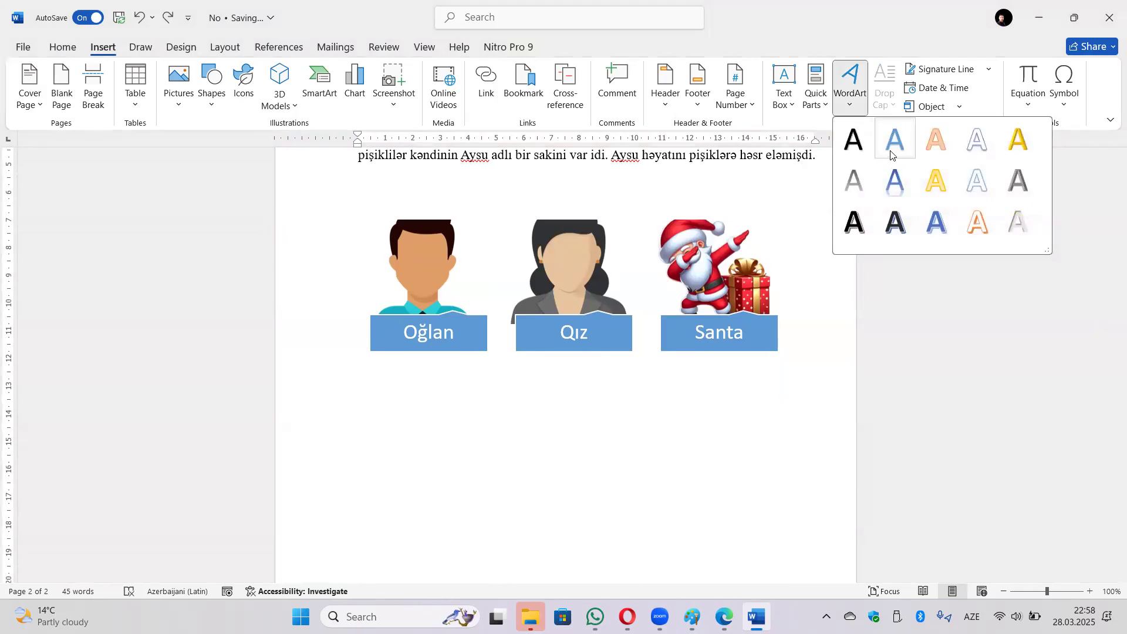
# Add gold-style WordArt and delete its 'Your text here' placeholder so the box stays empty.
pyautogui.click(1019, 139)
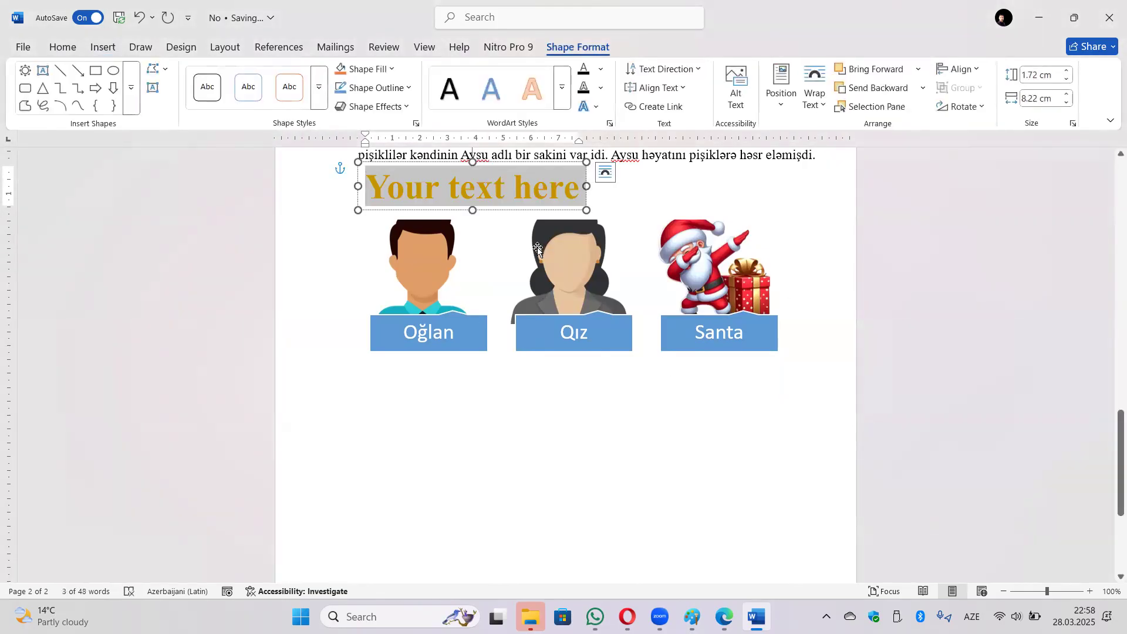
pyautogui.press('BackSpace')
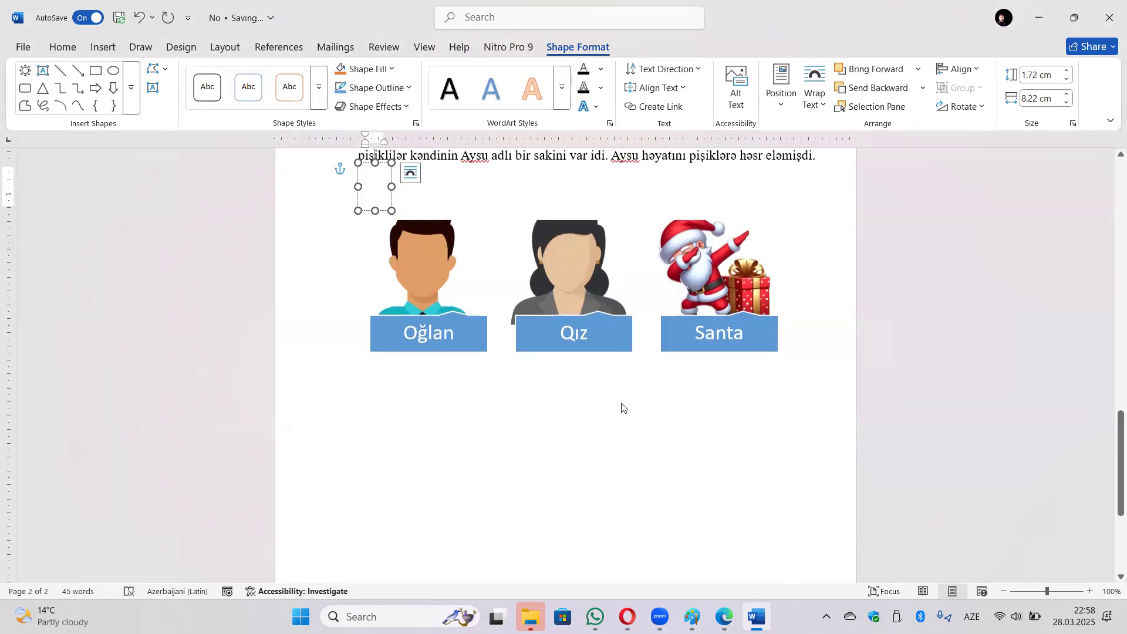
pyautogui.click(622, 404)
pyautogui.click(808, 234)
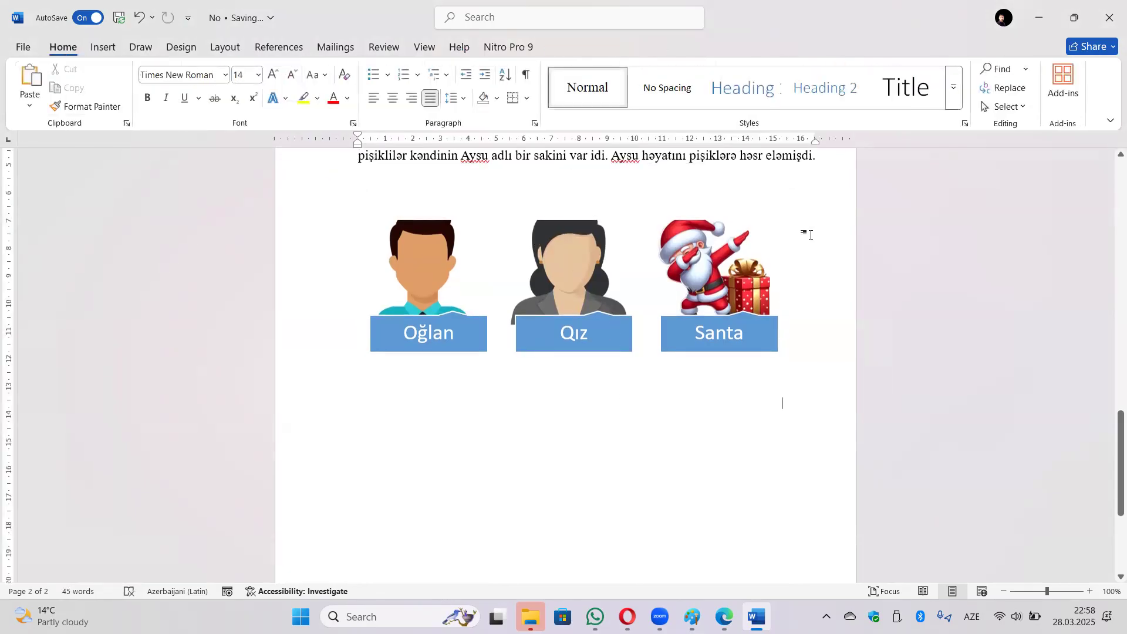
pyautogui.click(106, 49)
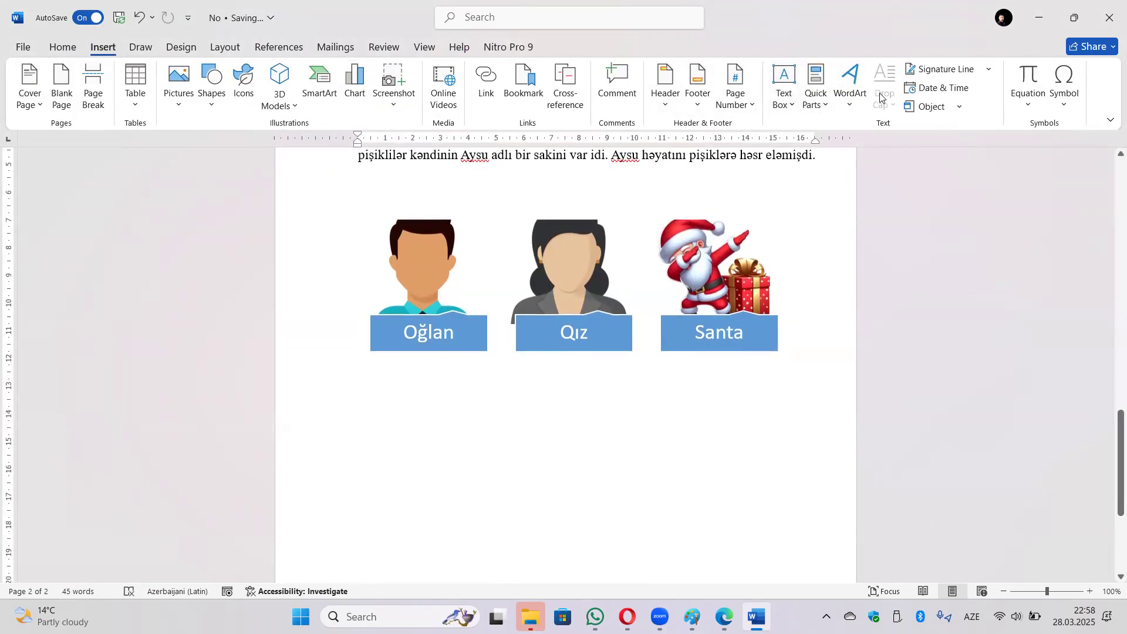
pyautogui.scroll(2, 503, 244)
# Give the 'Biri var idi' paragraph a Dropped capital B, then briefly check the Signature Line list.
pyautogui.click(371, 210)
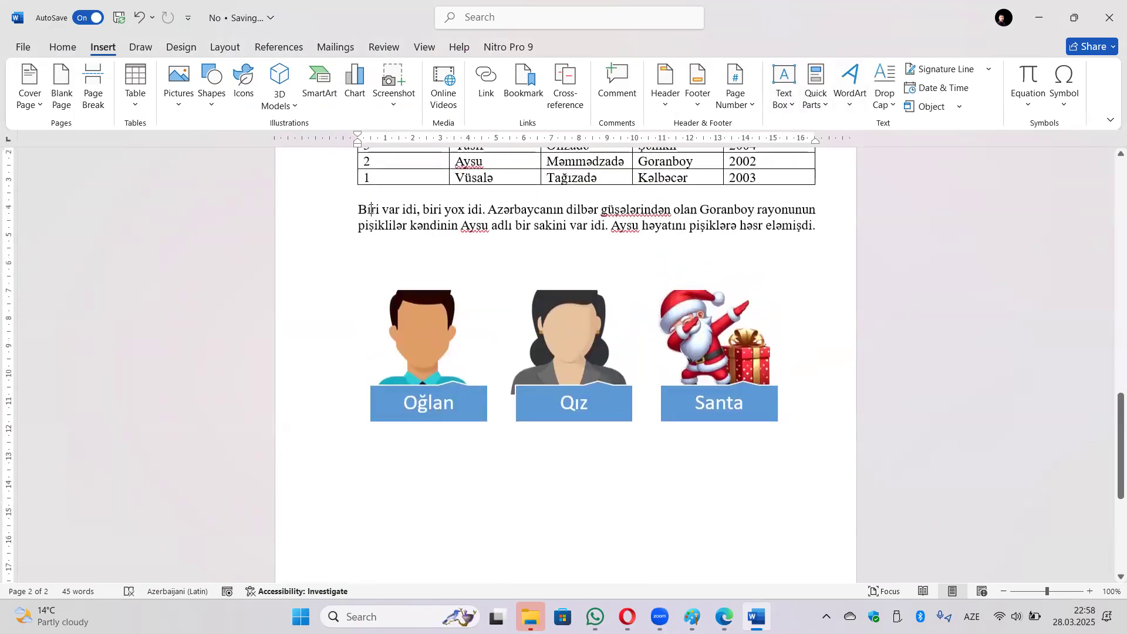
pyautogui.click(885, 94)
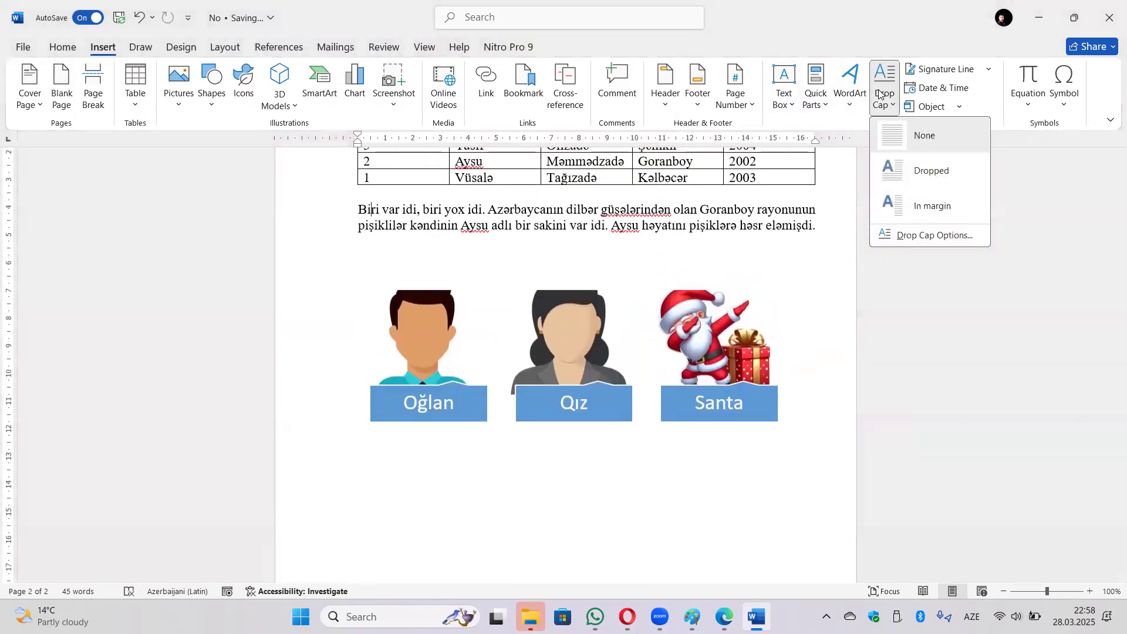
pyautogui.click(916, 171)
pyautogui.click(471, 221)
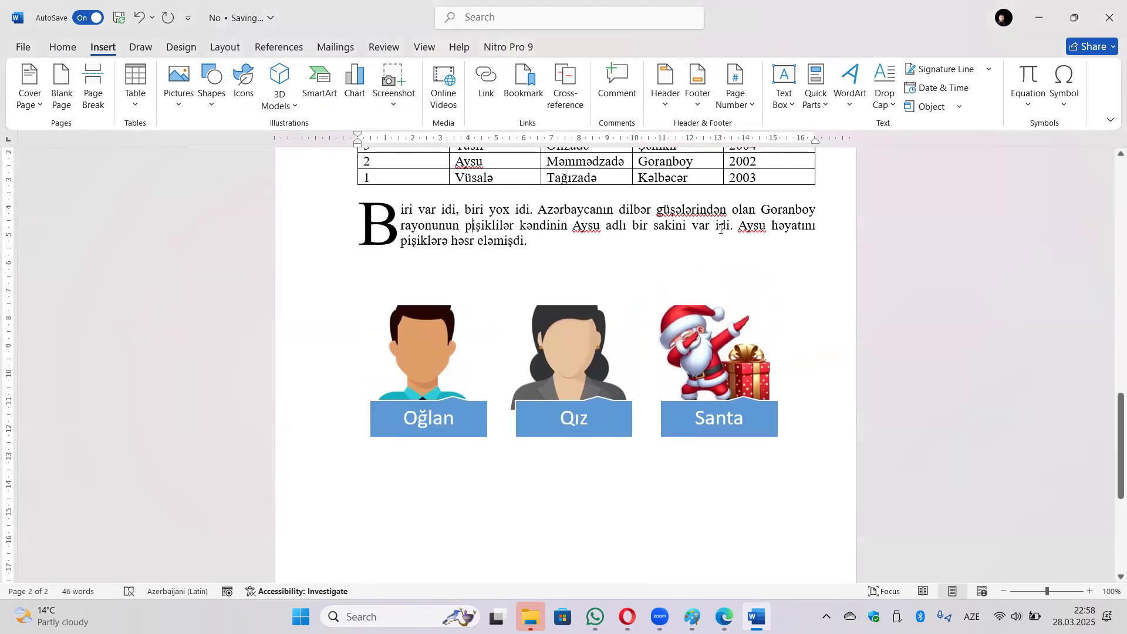
pyautogui.click(985, 76)
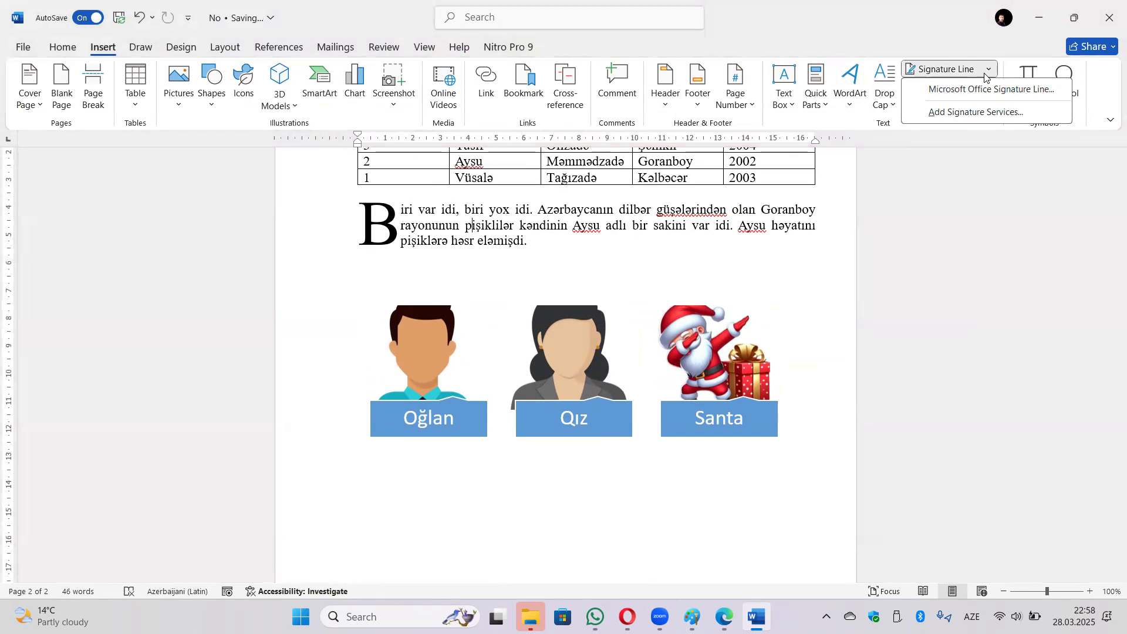
pyautogui.click(985, 76)
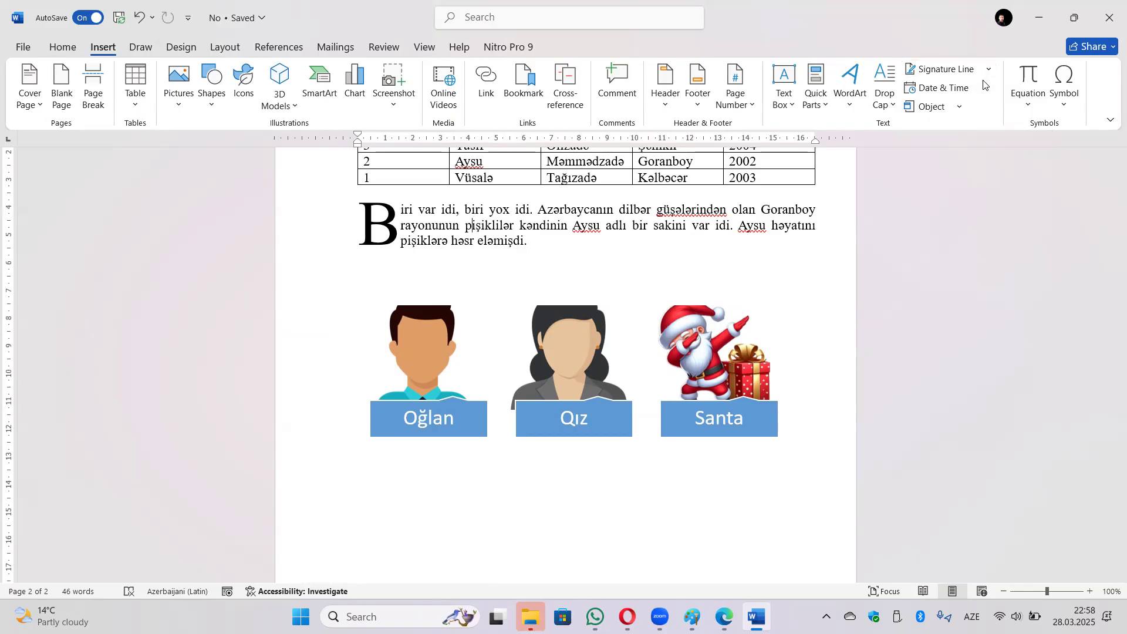
# Select the '28 mart 2025, cümə' date format in Date & Time, then cancel without inserting.
pyautogui.click(947, 90)
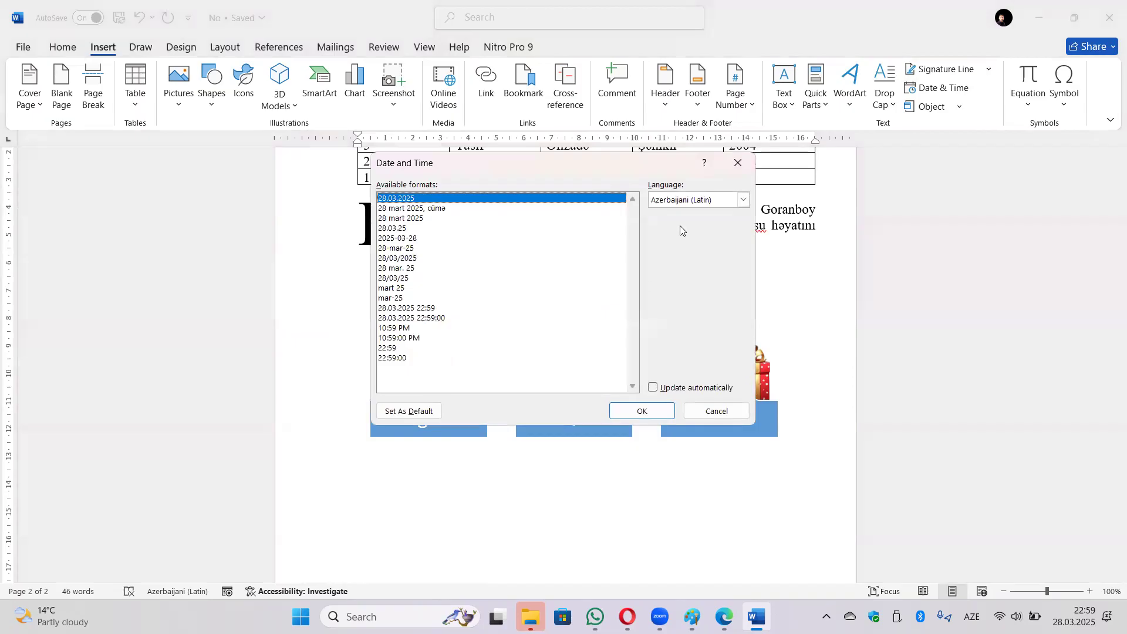
pyautogui.click(452, 209)
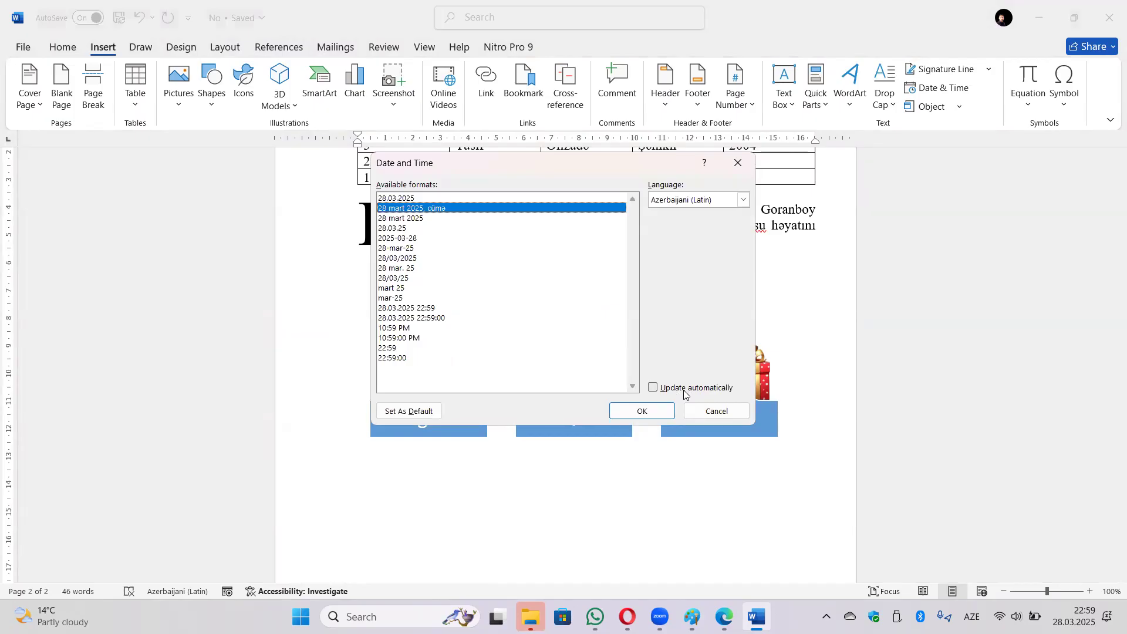
pyautogui.click(717, 411)
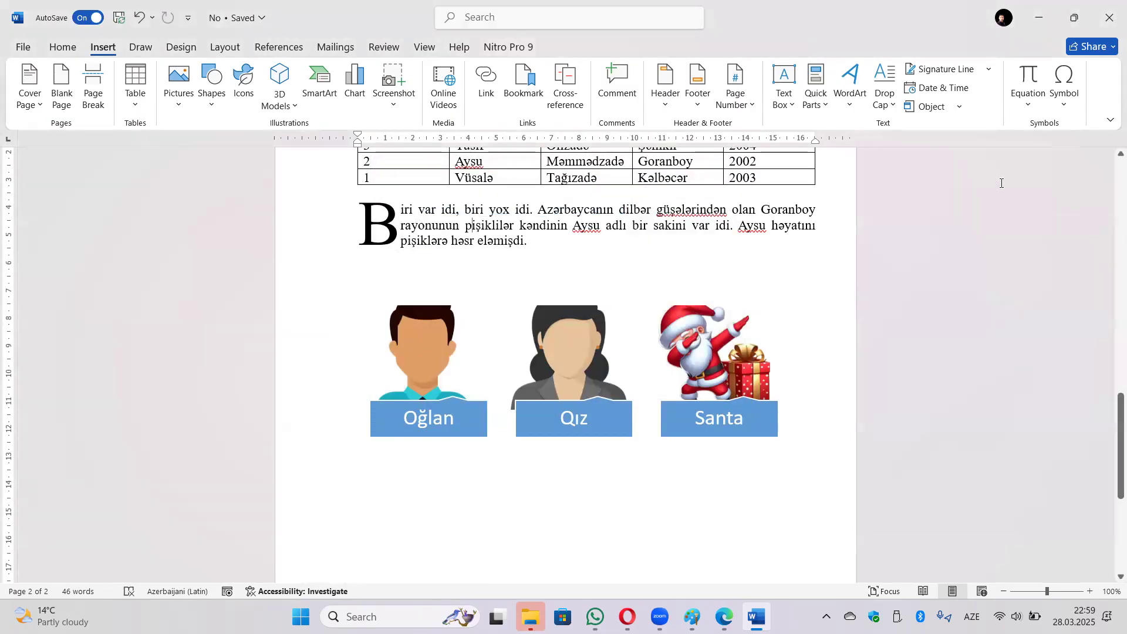
pyautogui.click(961, 106)
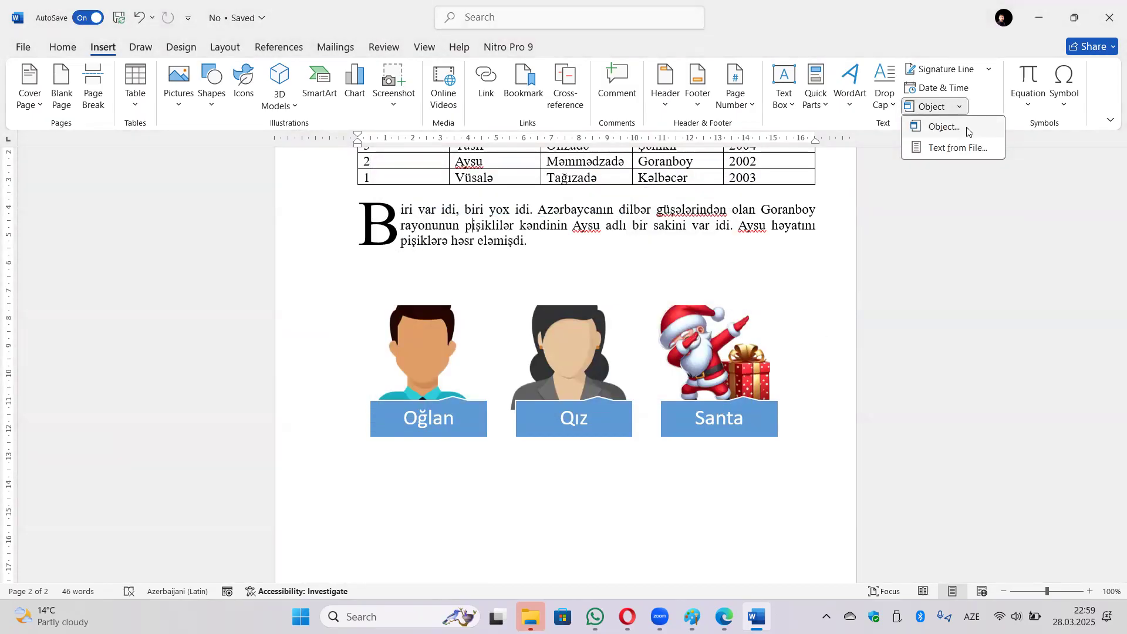
pyautogui.click(967, 129)
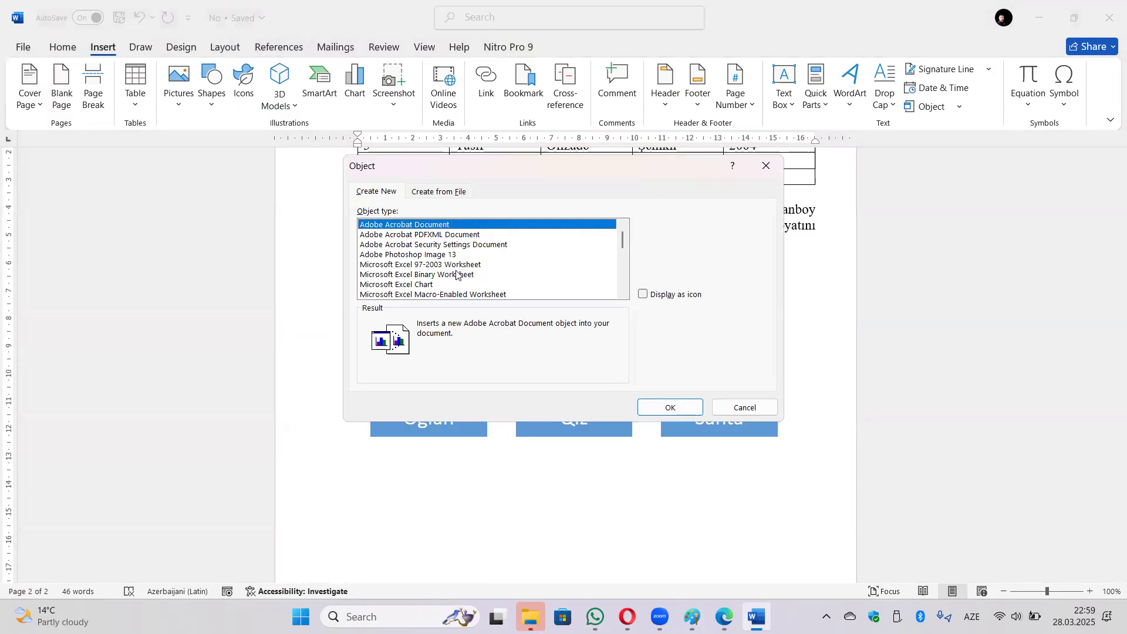
pyautogui.click(456, 274)
pyautogui.scroll(-1, 483, 283)
pyautogui.scroll(-1, 489, 283)
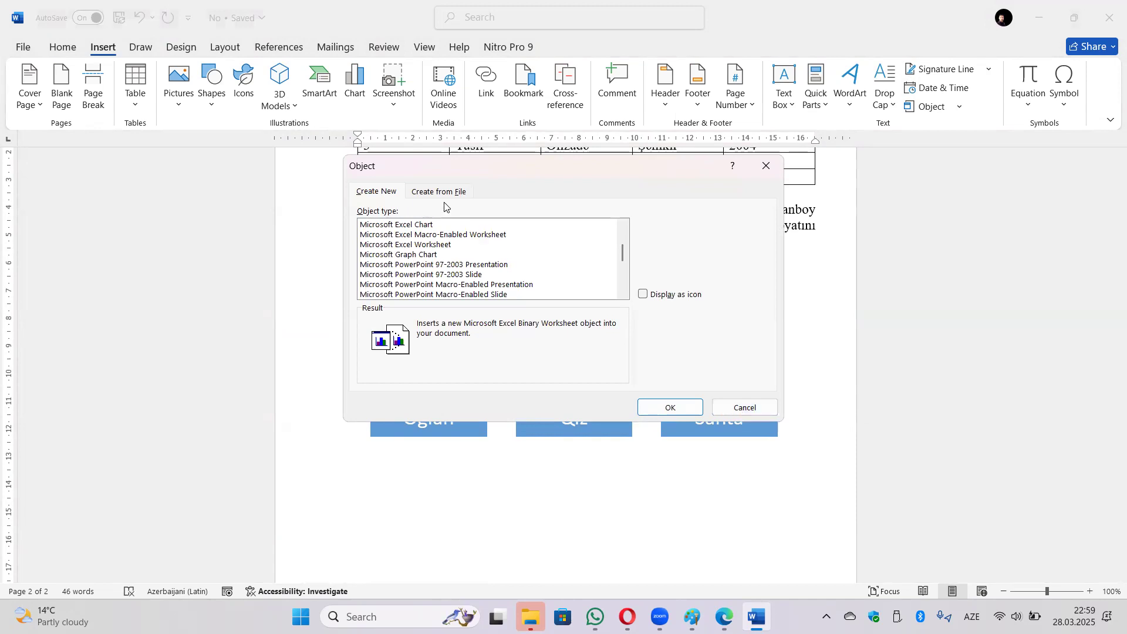
pyautogui.scroll(-2, 452, 266)
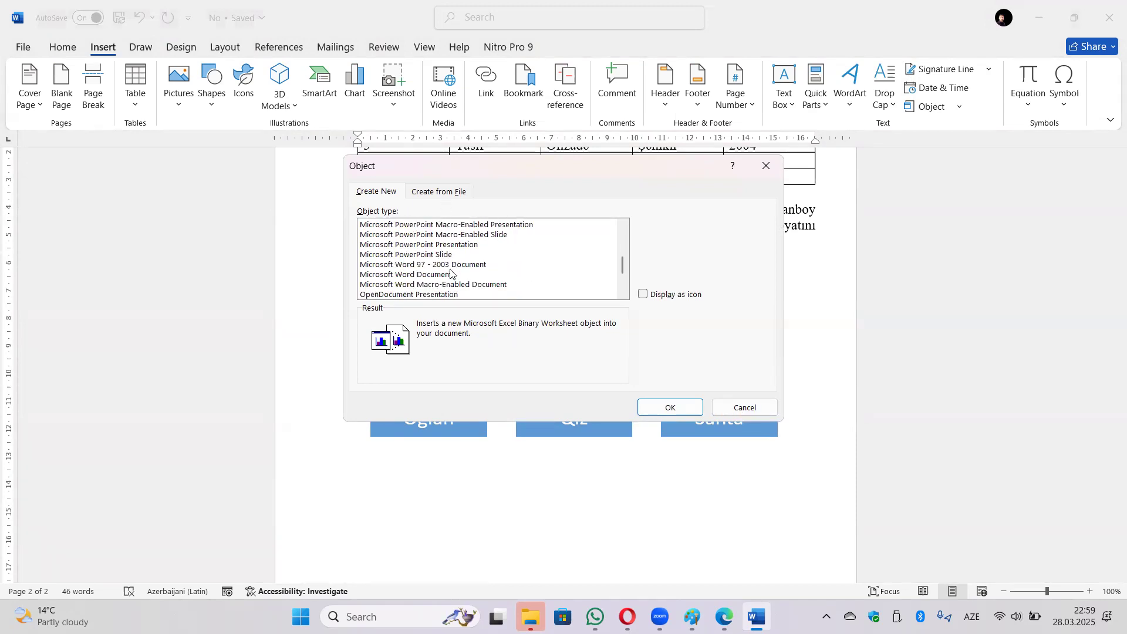
pyautogui.click(447, 255)
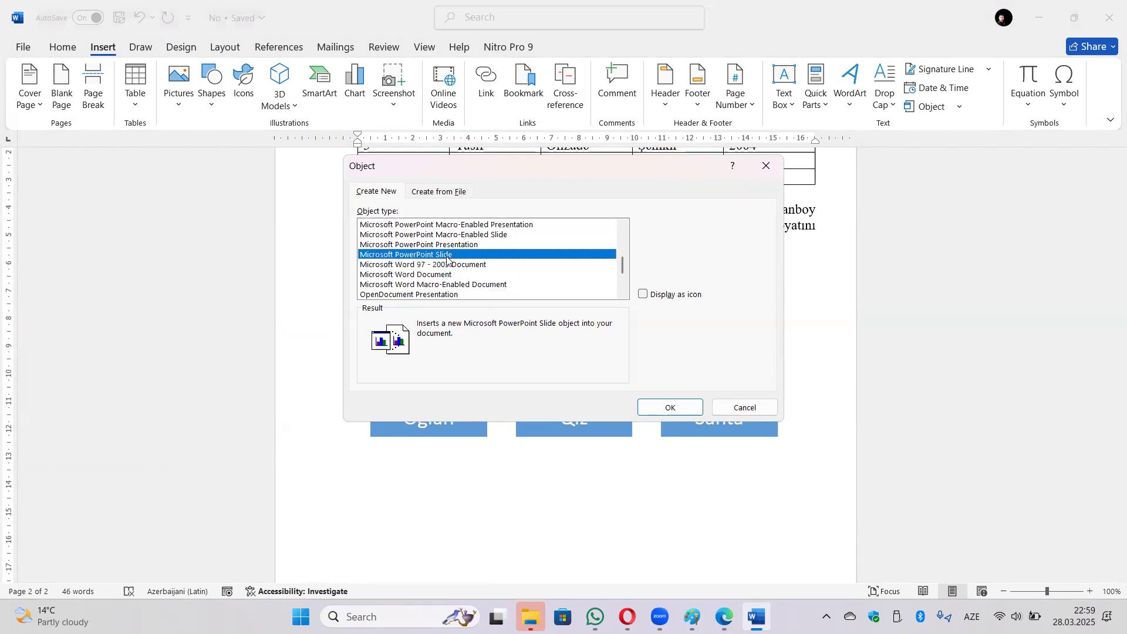
pyautogui.click(666, 407)
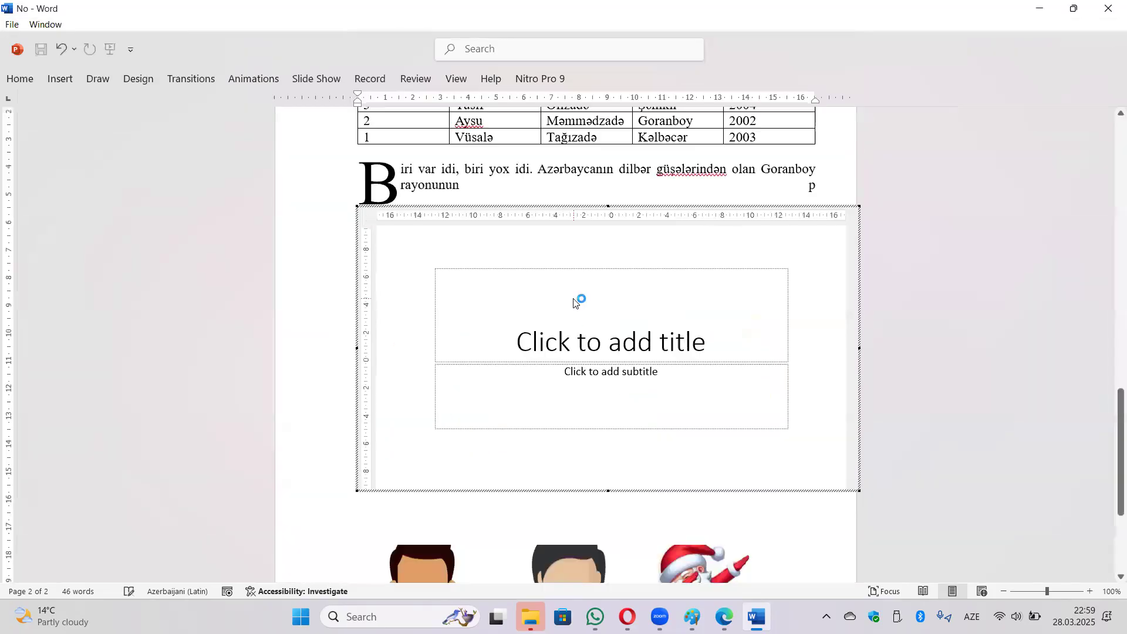
pyautogui.click(597, 315)
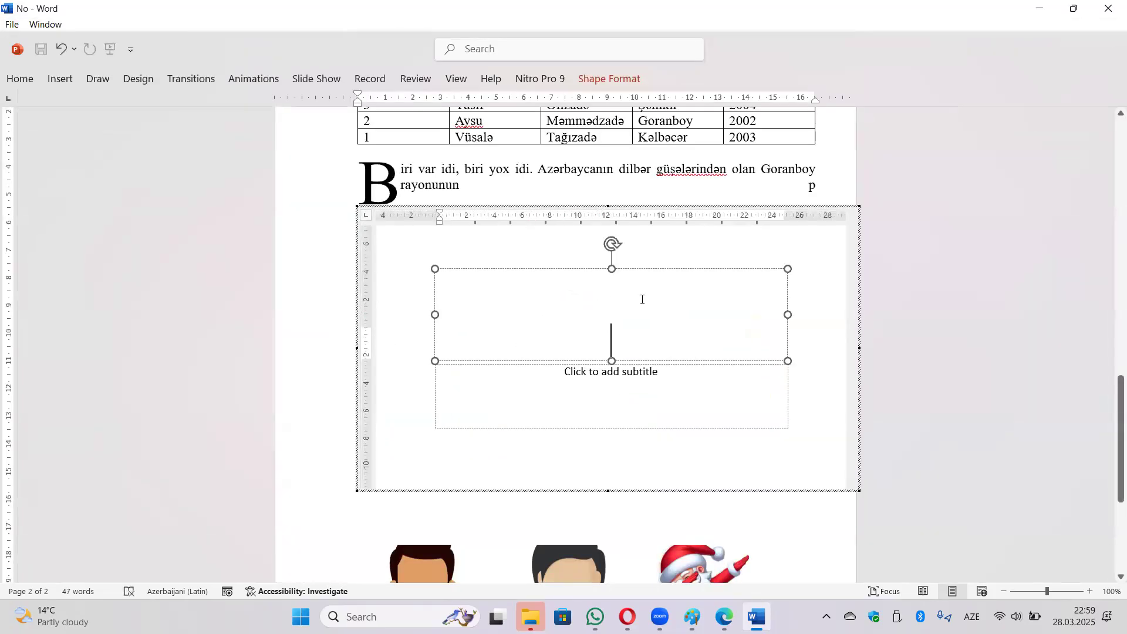
pyautogui.click(814, 282)
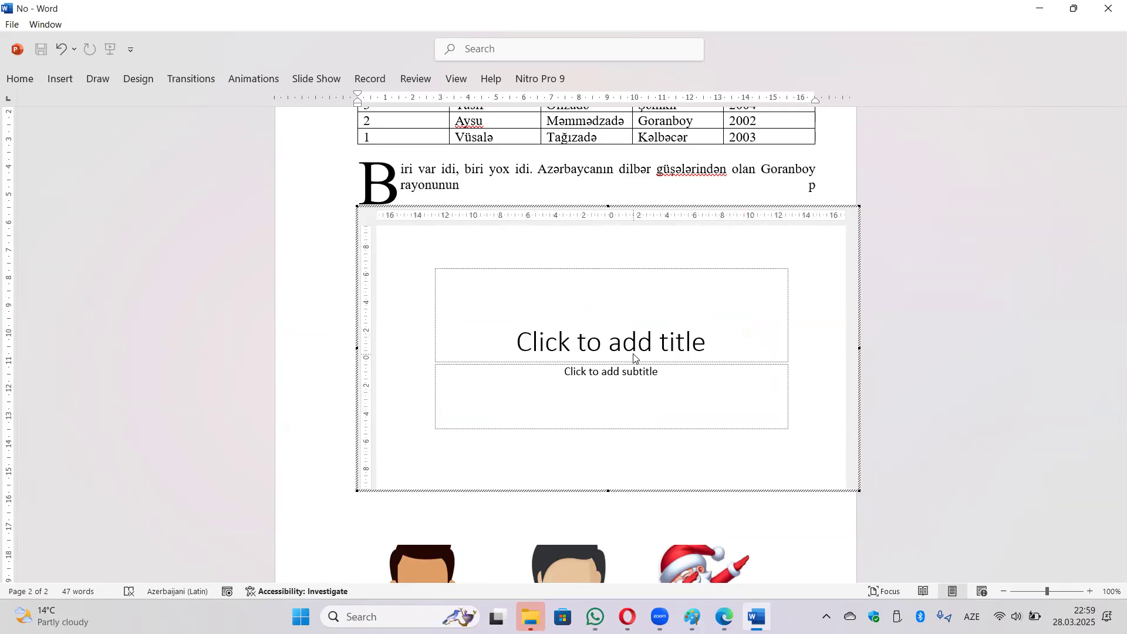
pyautogui.click(845, 188)
pyautogui.click(754, 285)
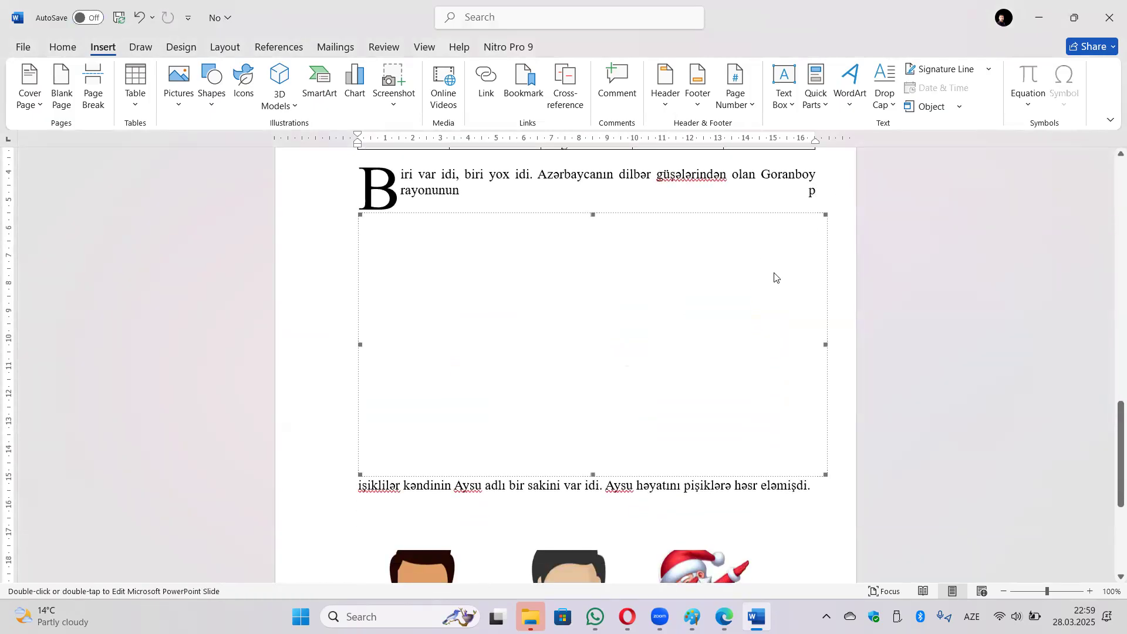
pyautogui.click(813, 279)
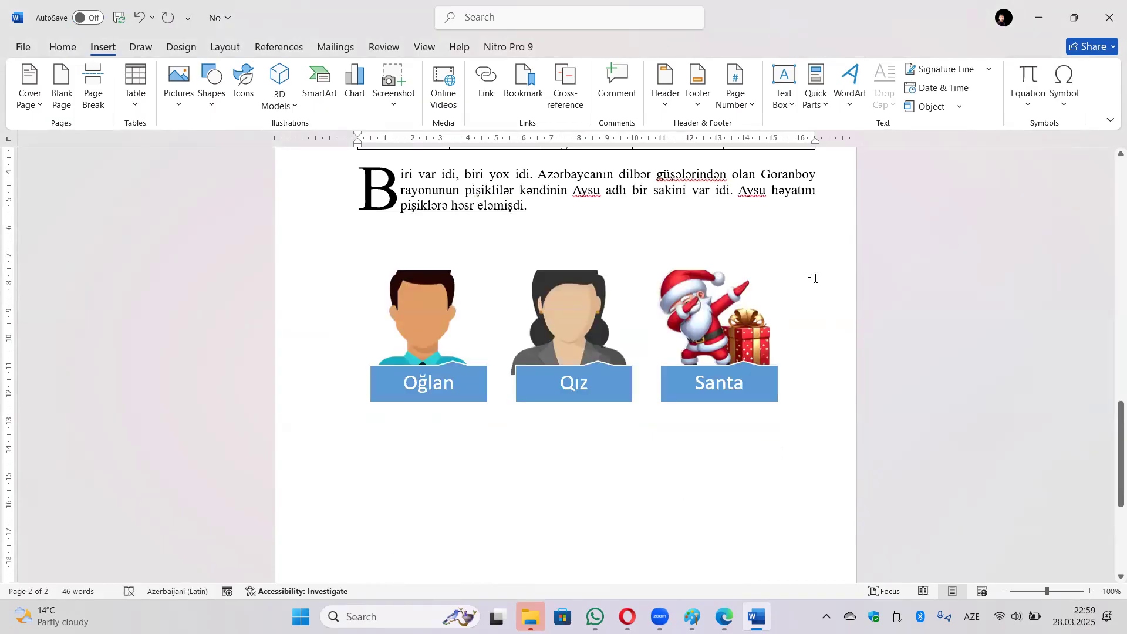
# Insert the text of the 'C qrupunun eseri' document using Object > Text from File.
pyautogui.click(959, 109)
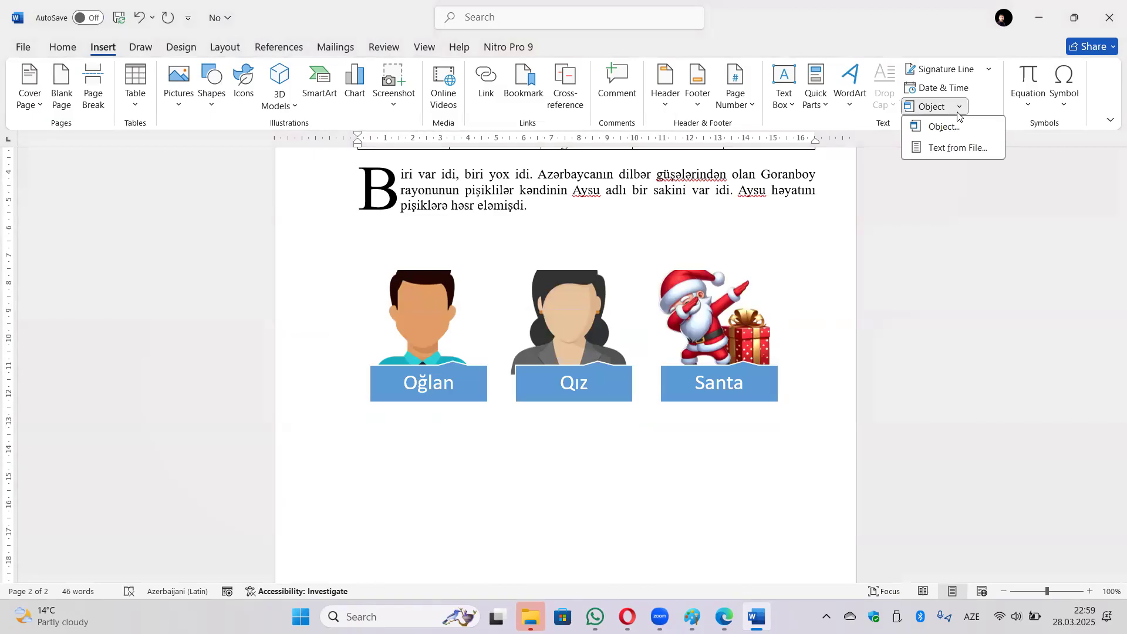
pyautogui.click(959, 148)
pyautogui.scroll(-10, 358, 176)
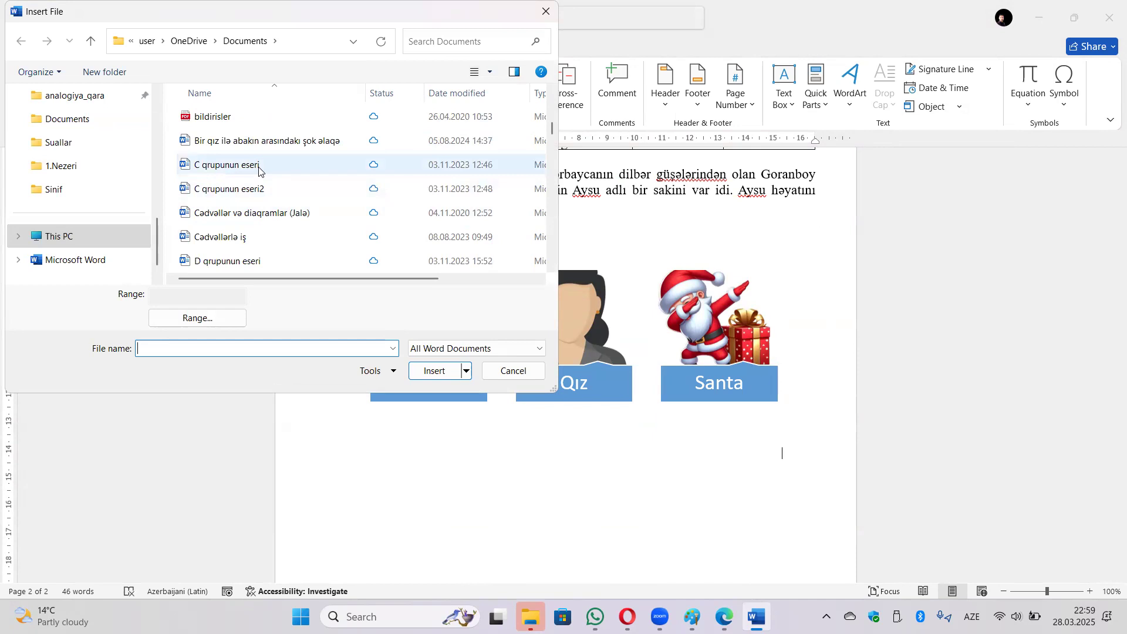
pyautogui.click(259, 171)
pyautogui.click(436, 371)
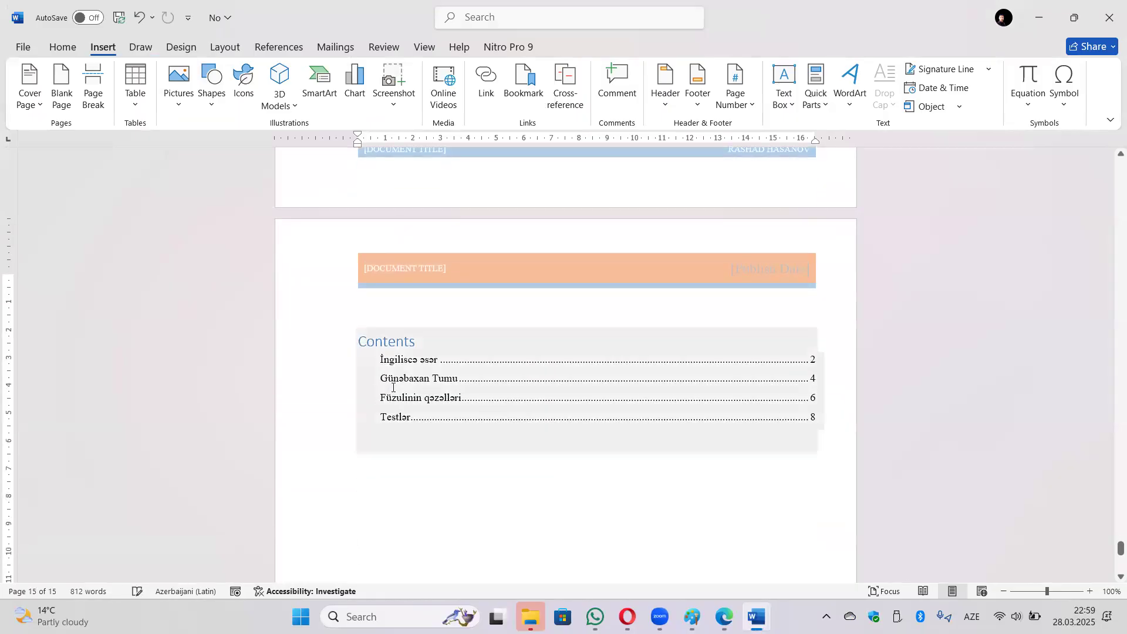
# Scroll through the inserted 15-page content, then undo the insertion.
pyautogui.scroll(-5, 464, 402)
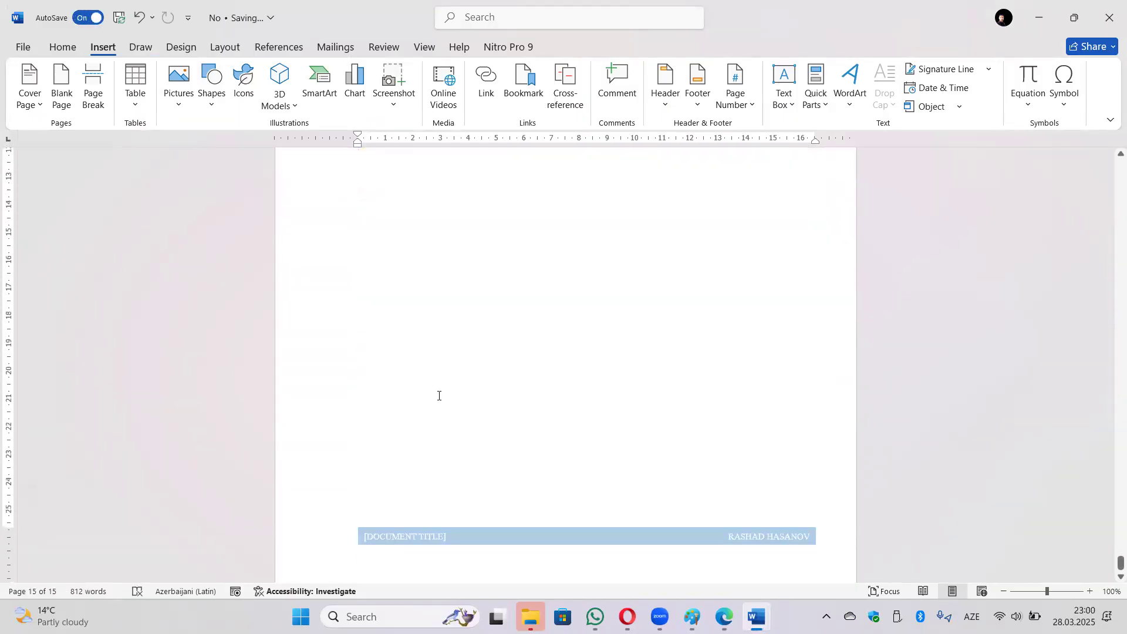
pyautogui.scroll(5, 528, 327)
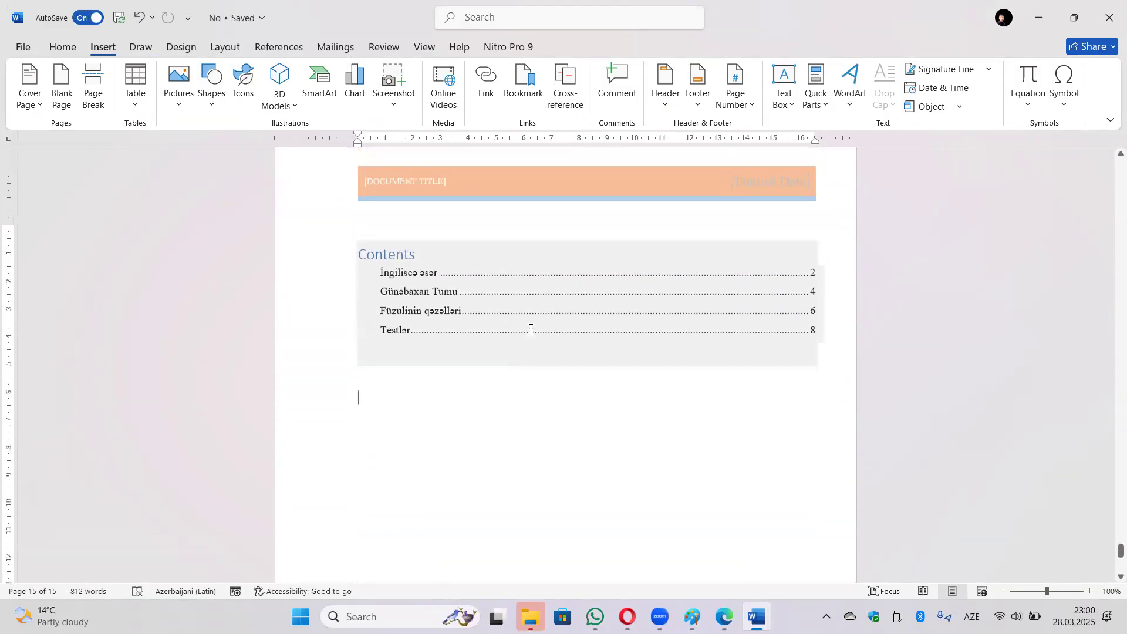
pyautogui.scroll(15, 530, 329)
pyautogui.scroll(15, 526, 339)
pyautogui.scroll(12, 526, 338)
pyautogui.scroll(15, 526, 341)
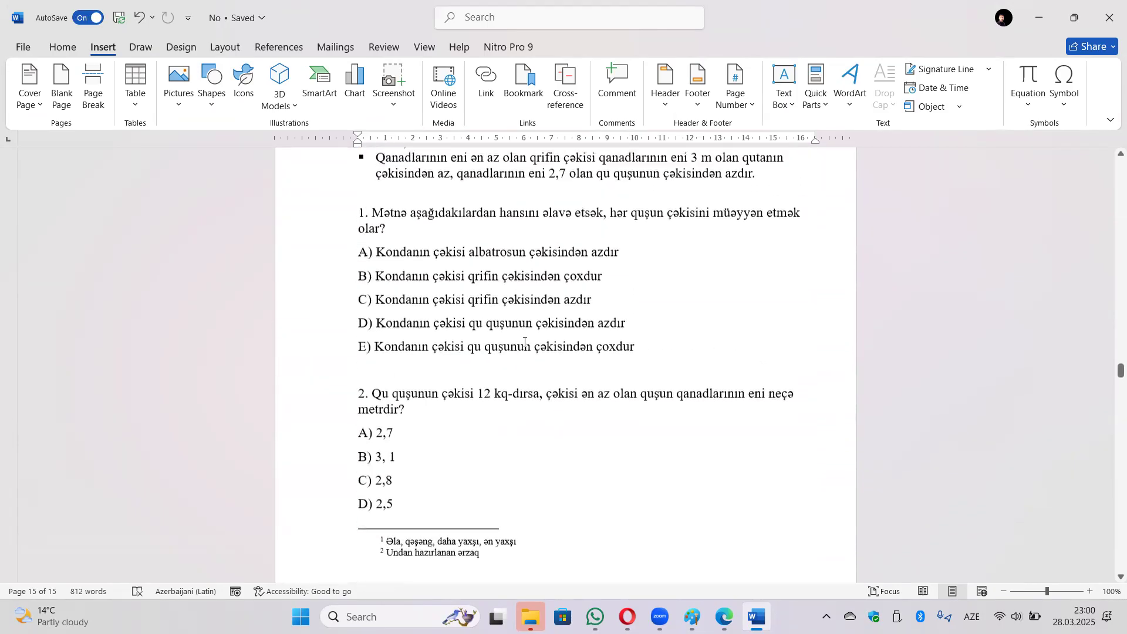
pyautogui.scroll(6, 525, 342)
pyautogui.hotkey('ctrl', 'z')
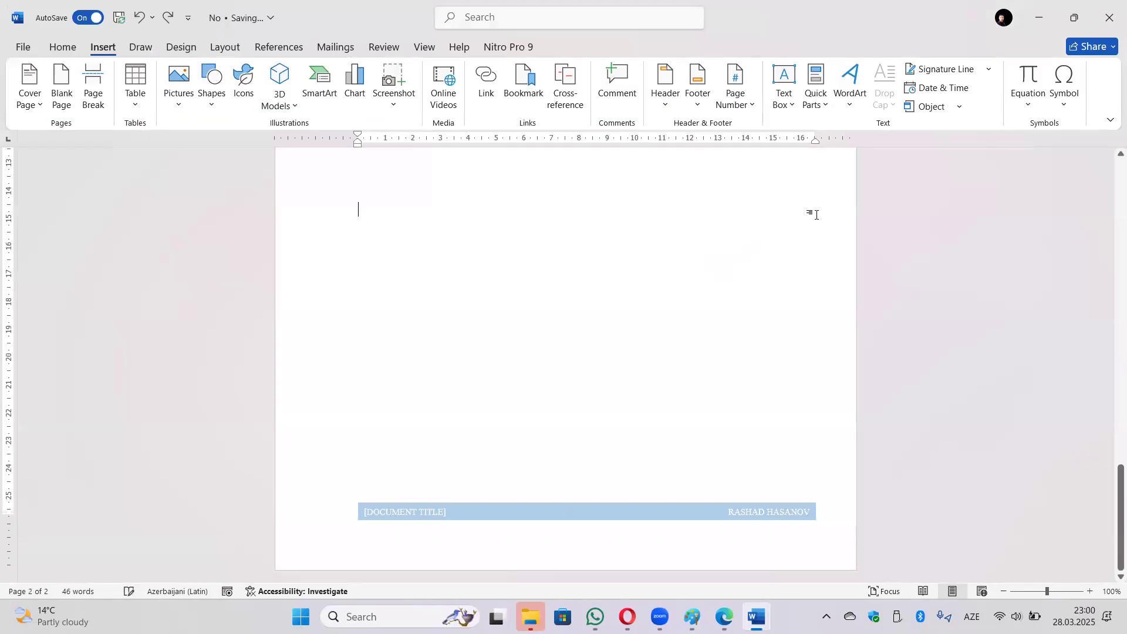
# Insert the built-in Binomial Theorem equation and start a new line below it.
pyautogui.click(1037, 108)
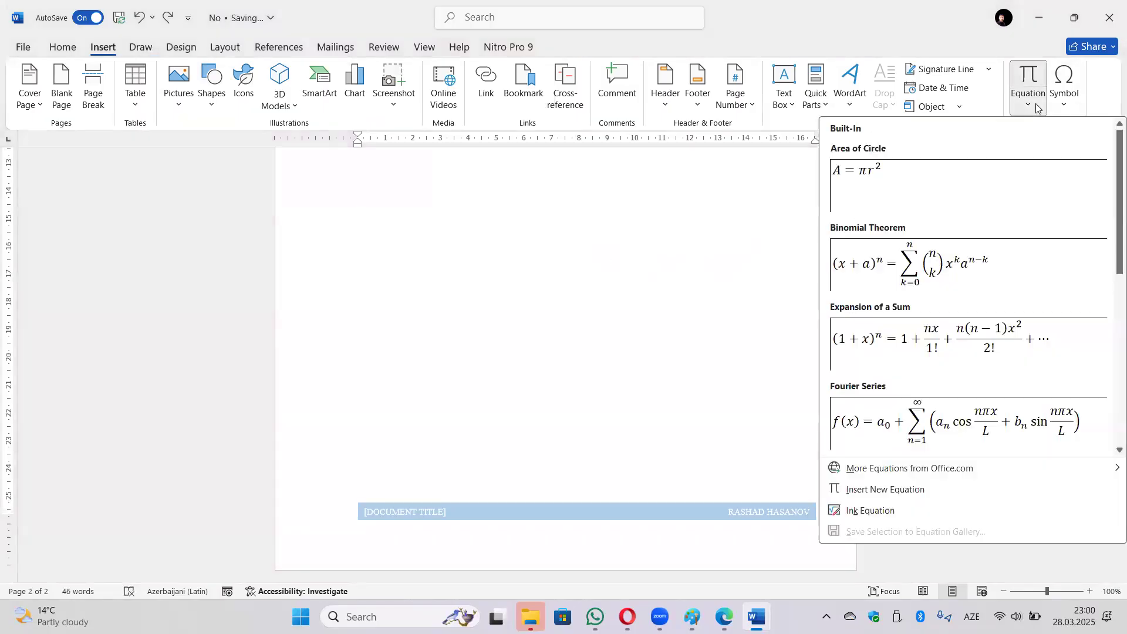
pyautogui.click(969, 263)
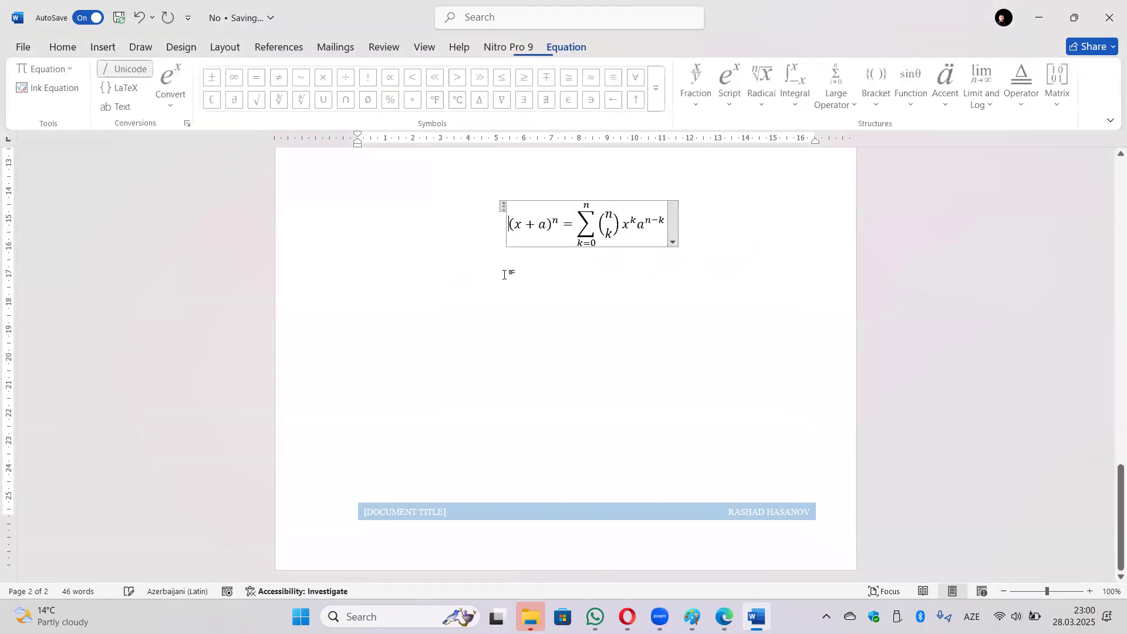
pyautogui.click(624, 274)
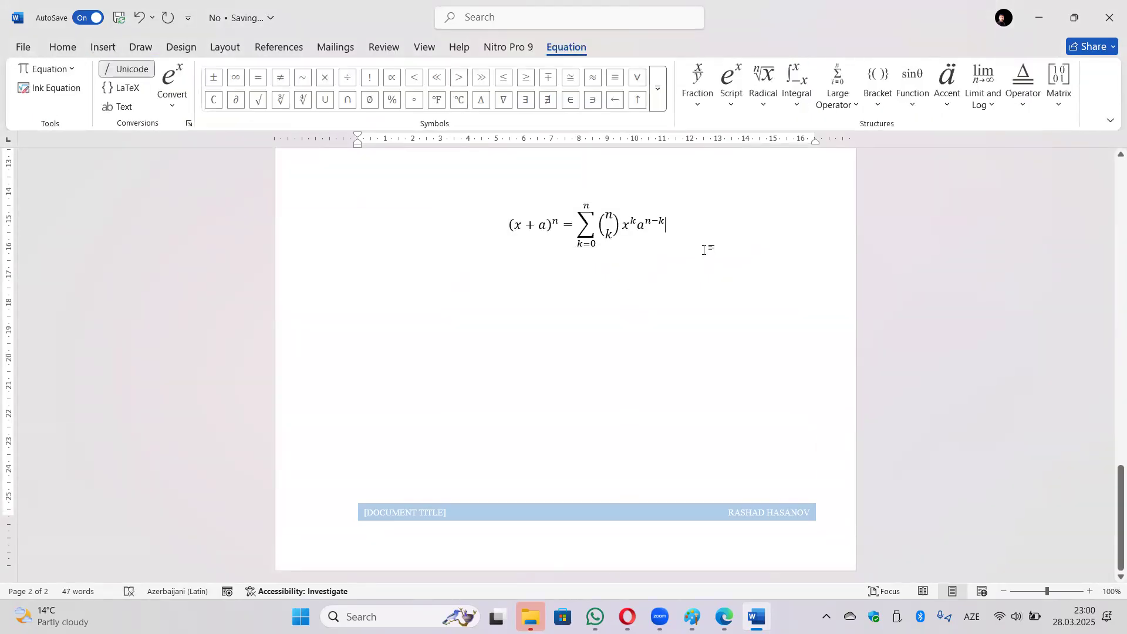
pyautogui.press('Return')
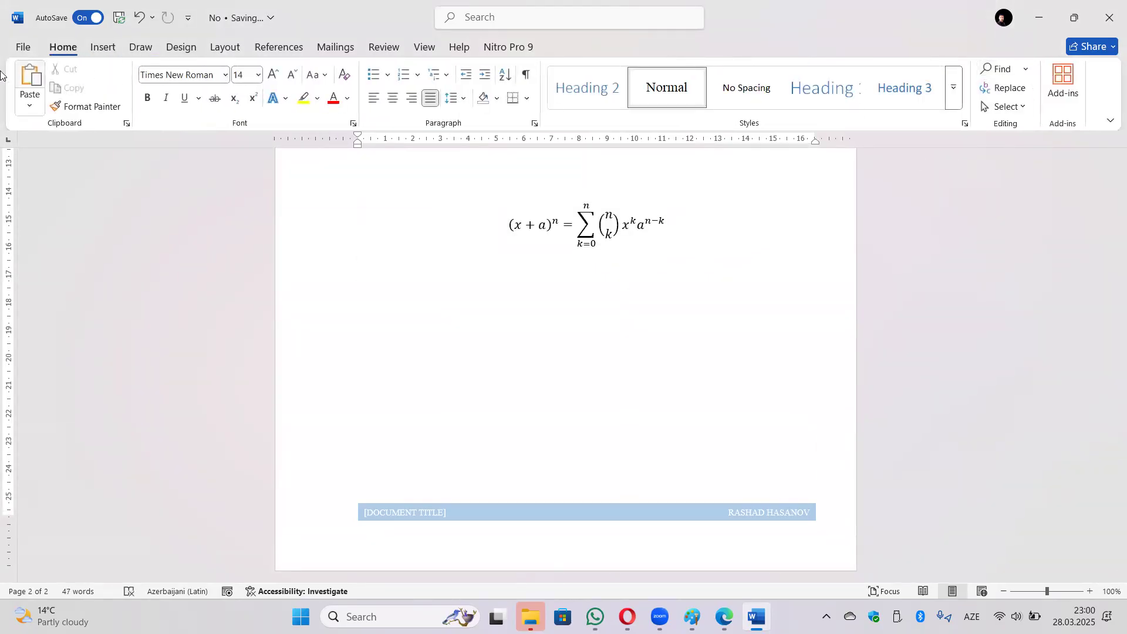
# Create a new equation E = mc², using a superscript template for the exponent 2.
pyautogui.click(99, 47)
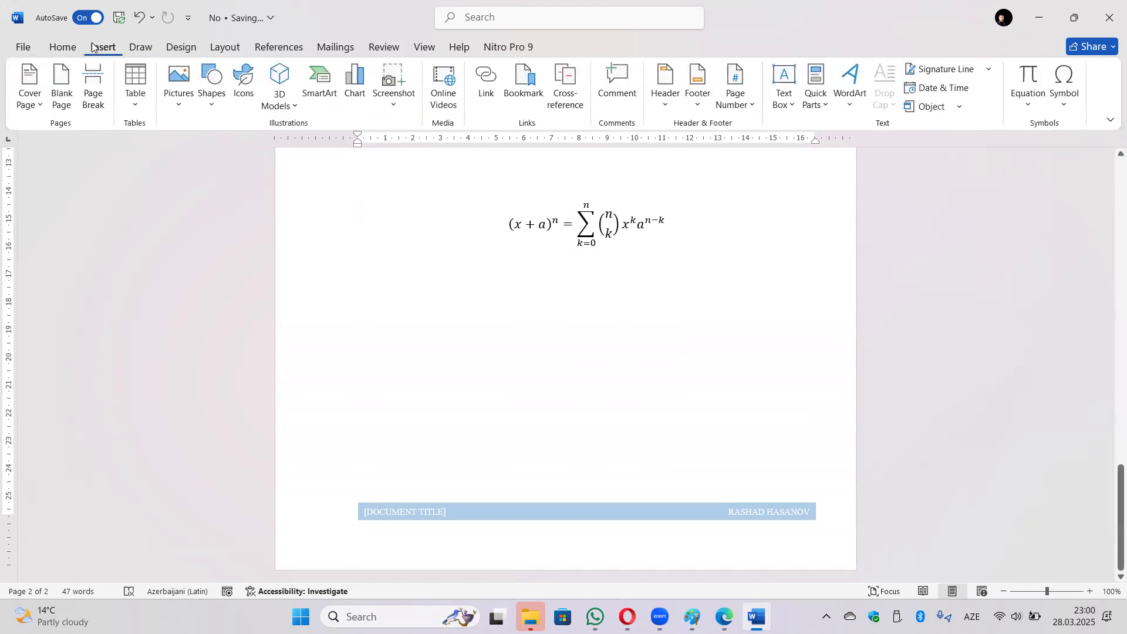
pyautogui.click(1017, 105)
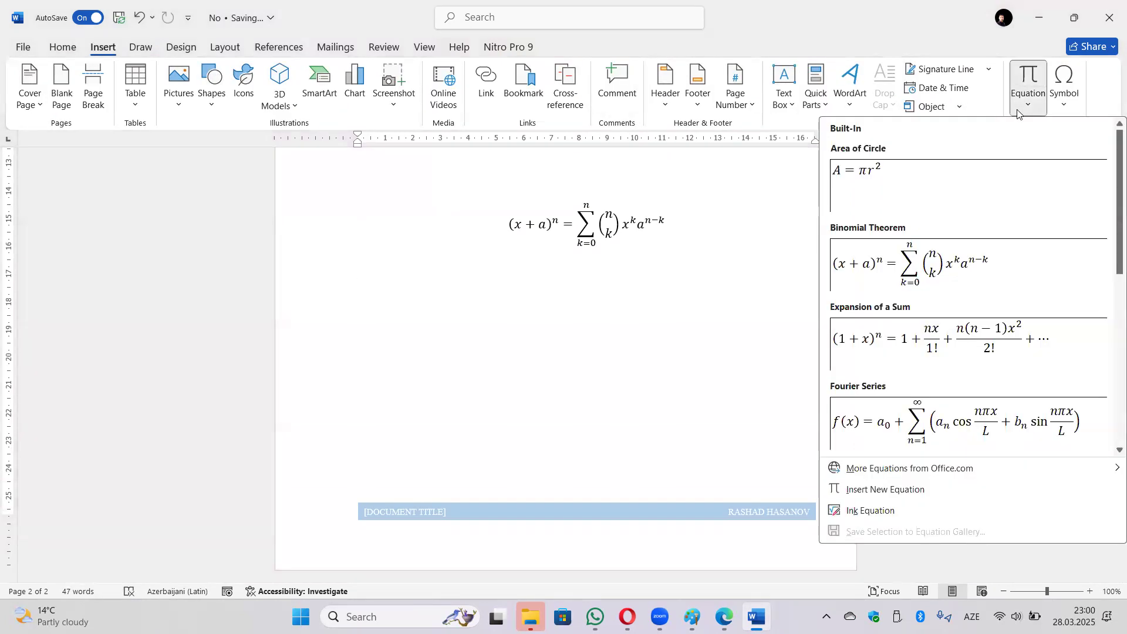
pyautogui.click(938, 495)
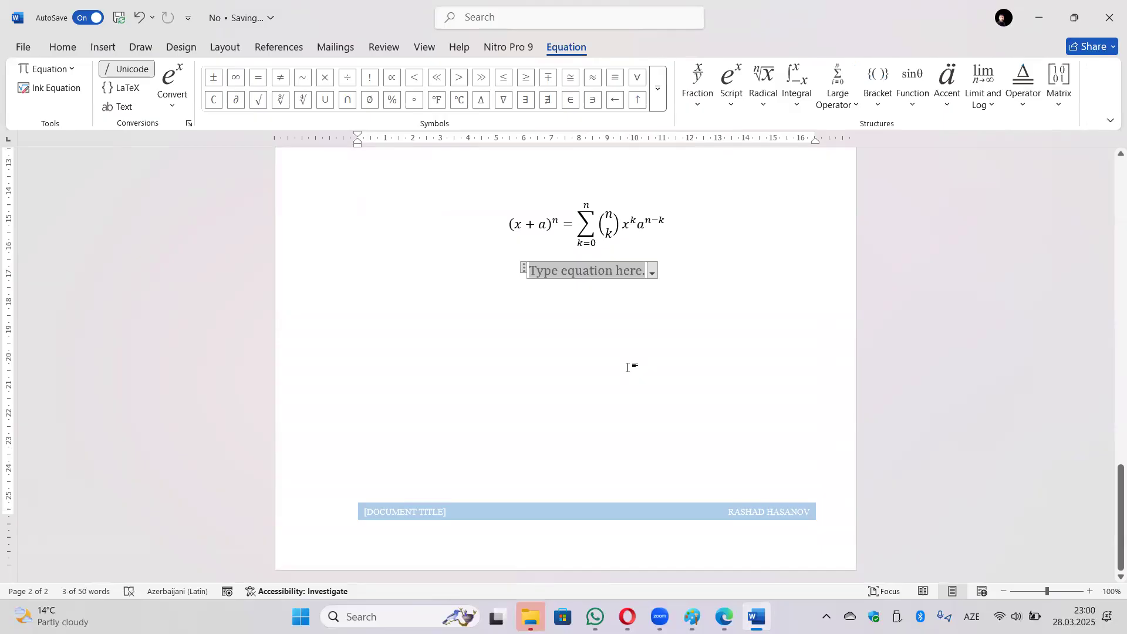
pyautogui.write('E')
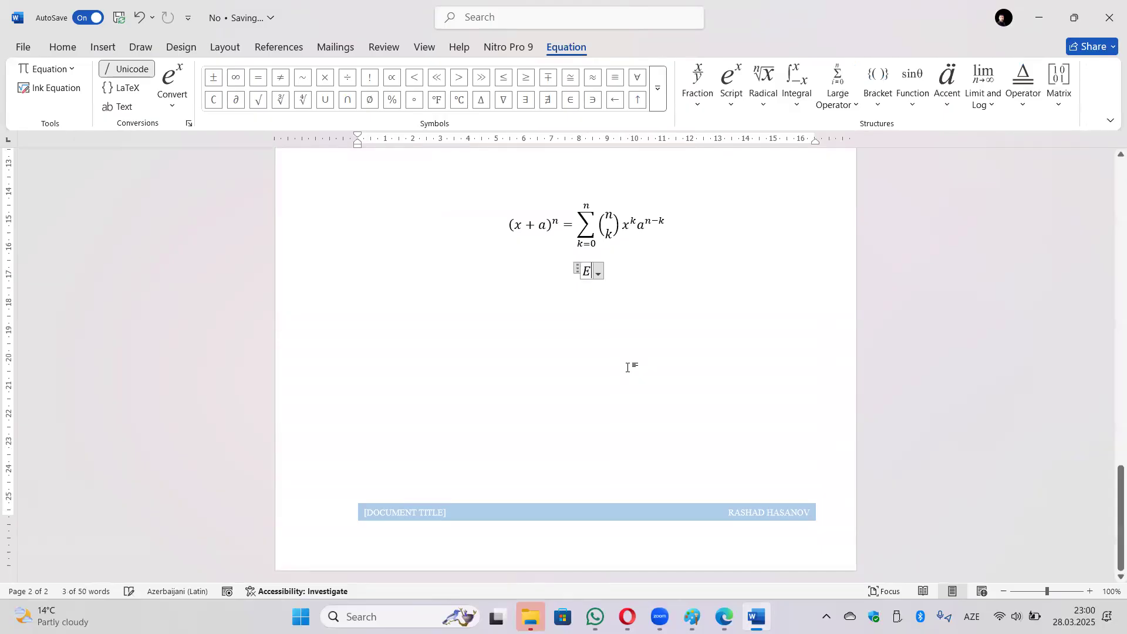
pyautogui.write(' = m')
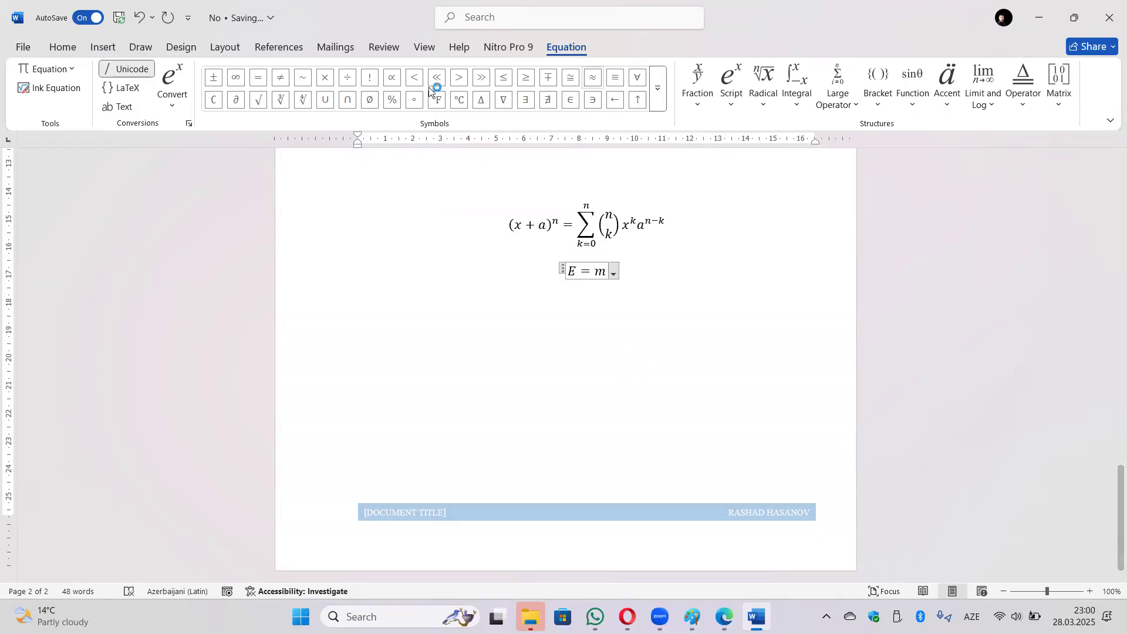
pyautogui.click(731, 82)
pyautogui.click(755, 186)
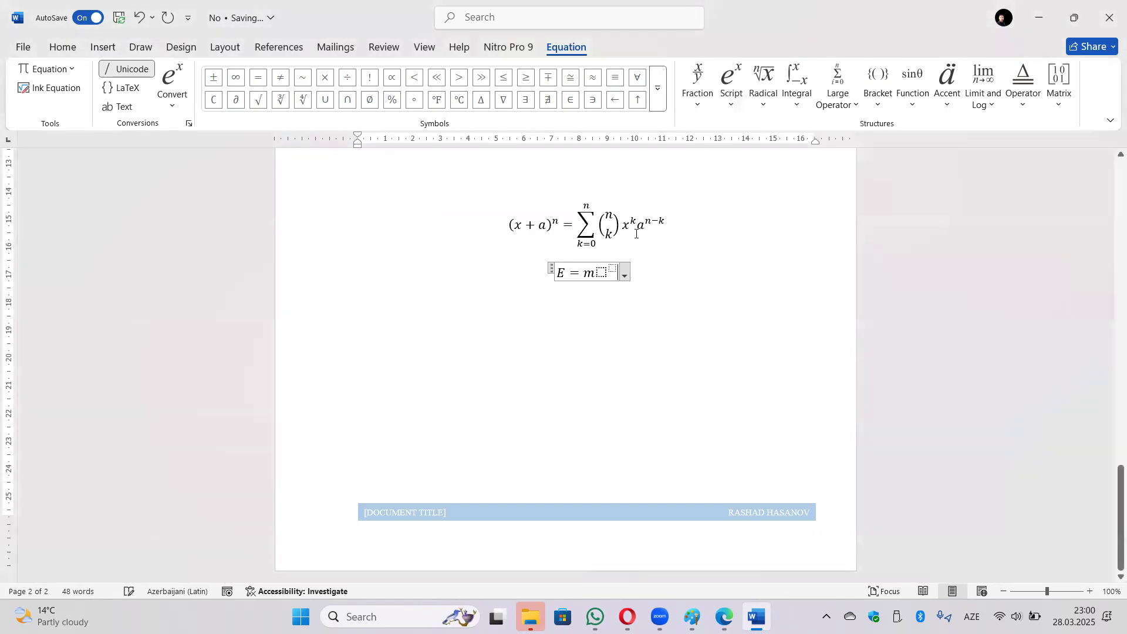
pyautogui.write('c')
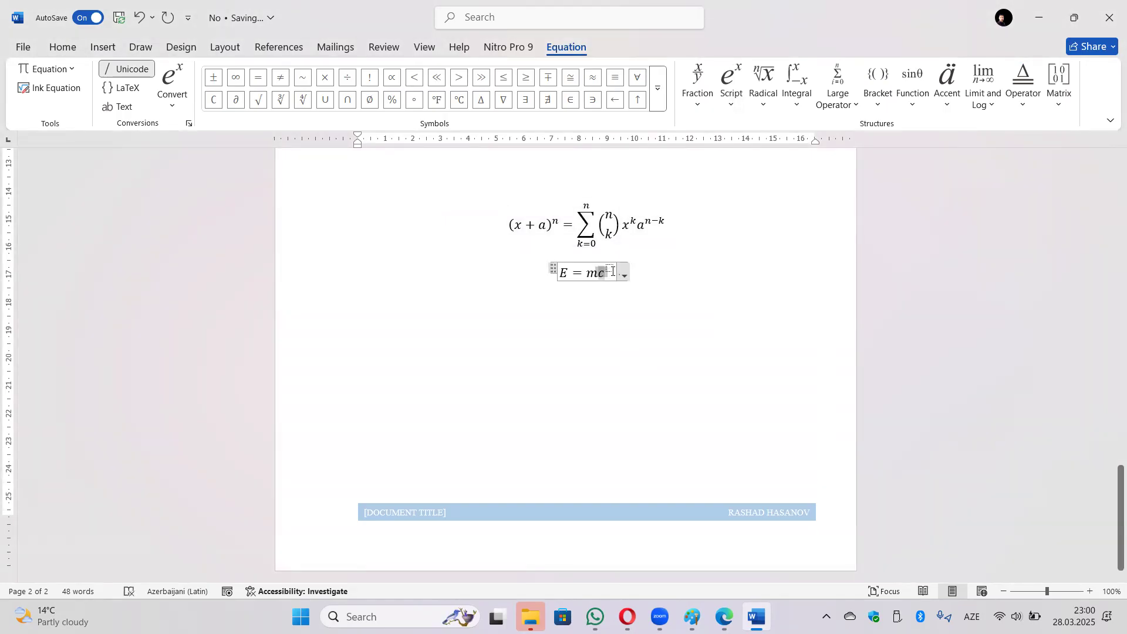
pyautogui.click(610, 266)
pyautogui.write('2')
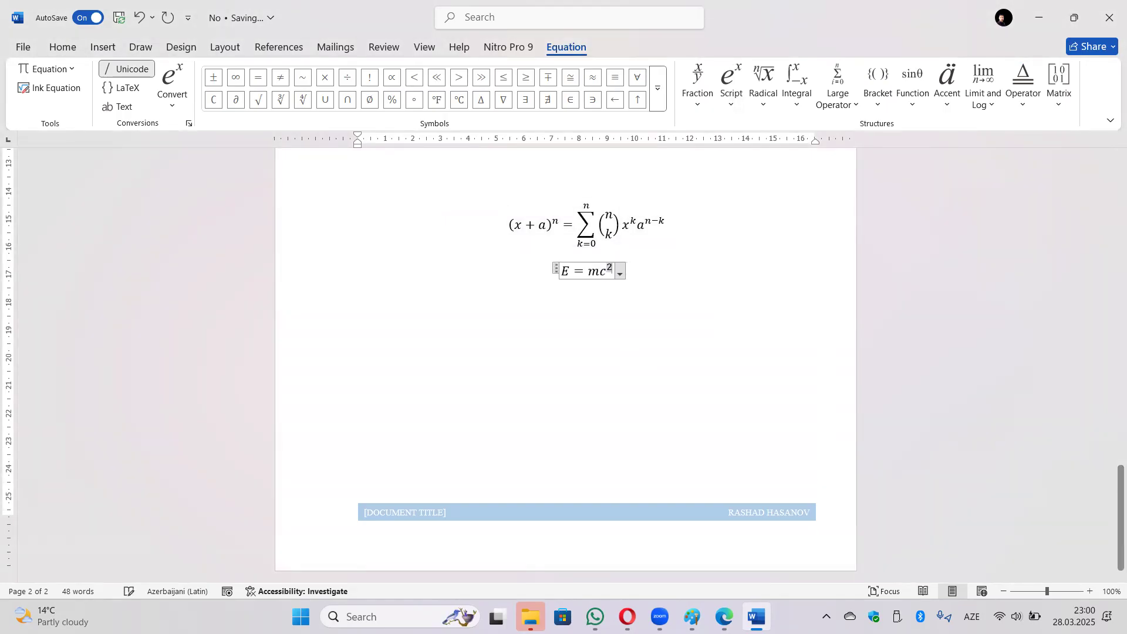
pyautogui.click(615, 326)
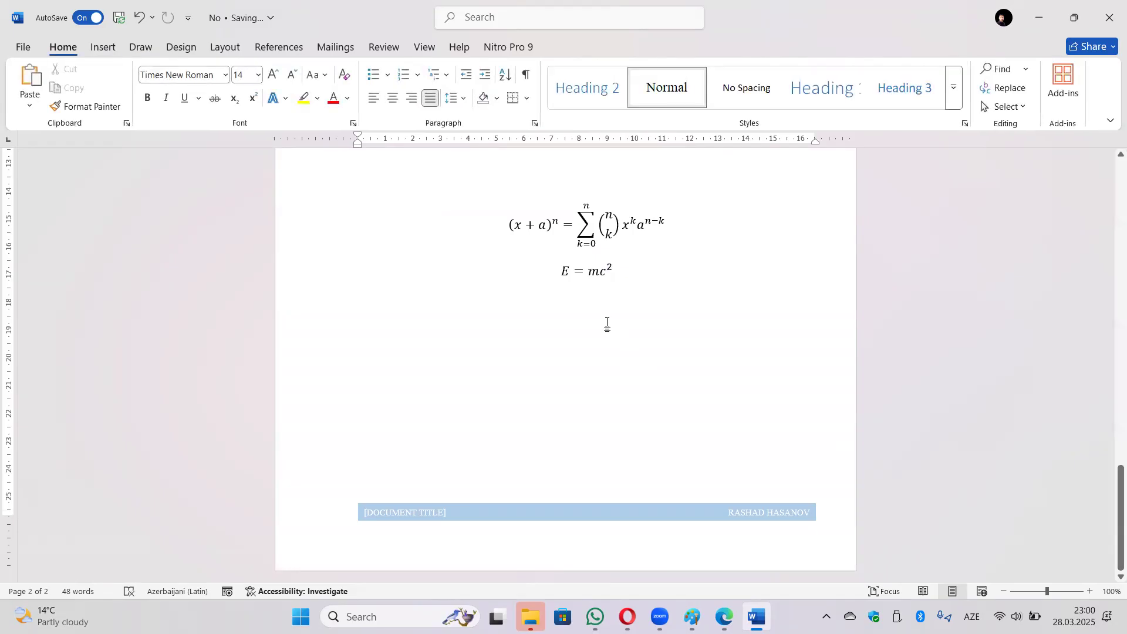
pyautogui.click(107, 48)
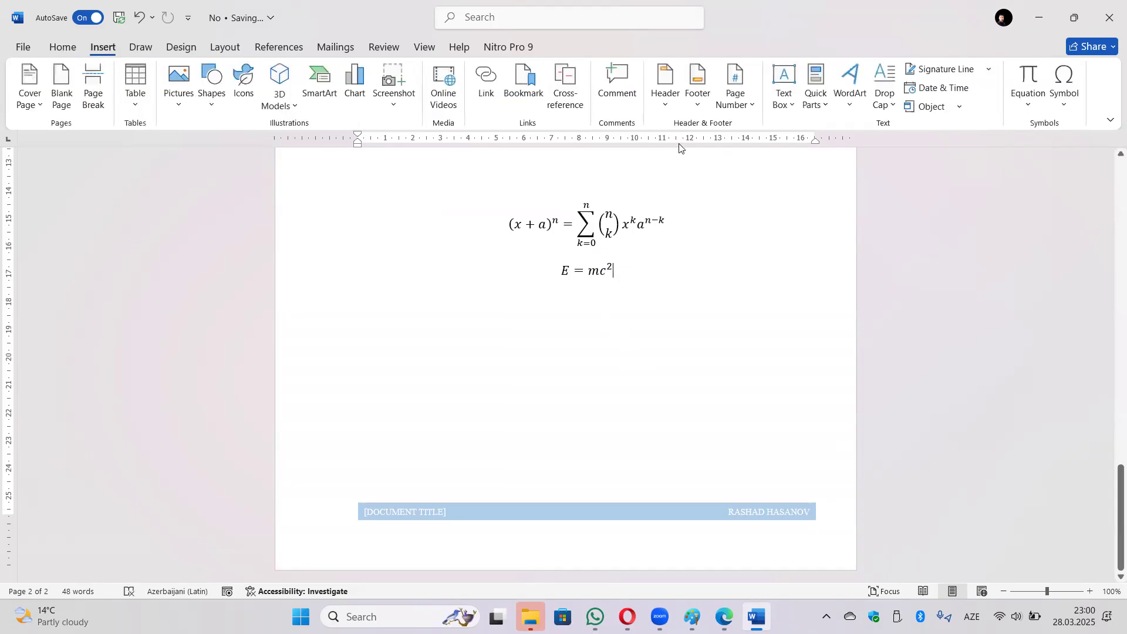
# Insert the pointing-hand symbol from the common Symbol list.
pyautogui.click(1070, 110)
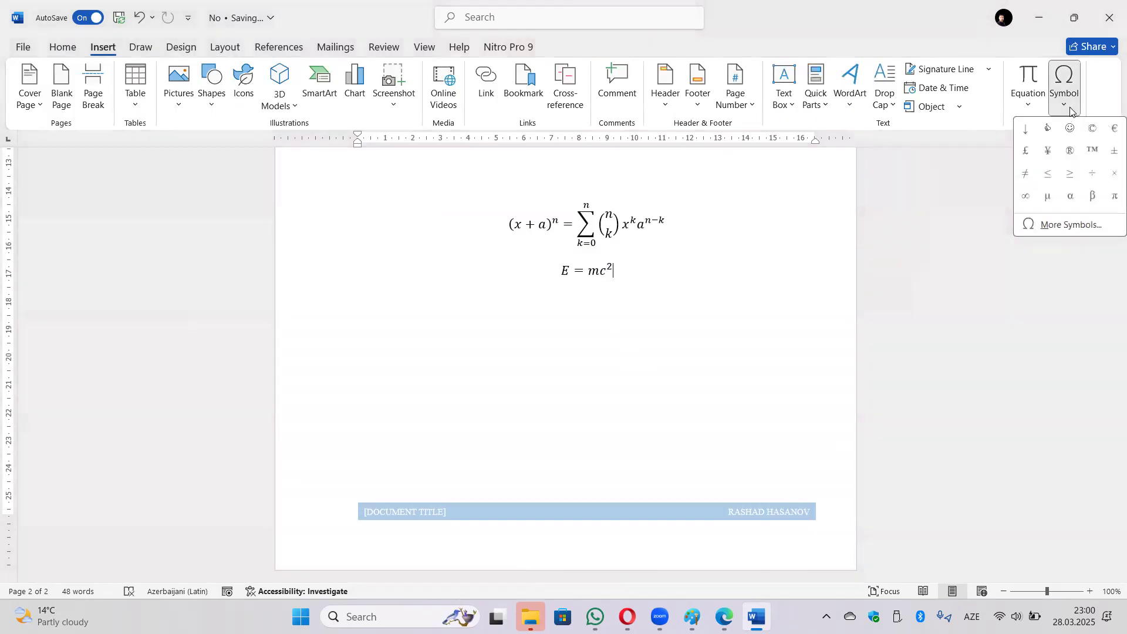
pyautogui.click(1048, 128)
pyautogui.click(399, 272)
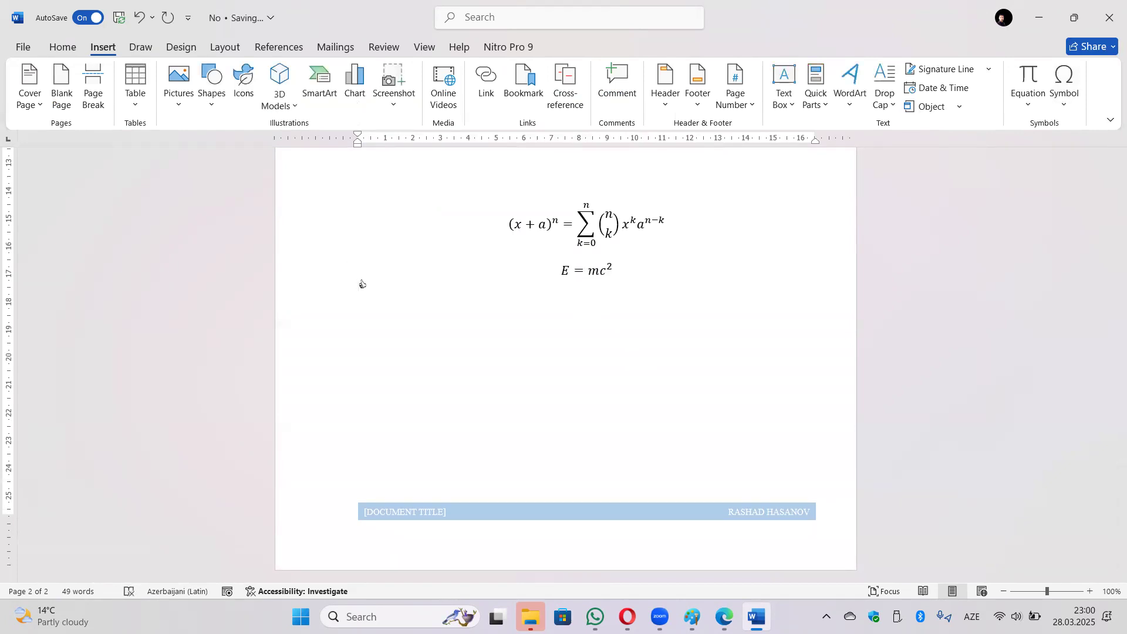
pyautogui.scroll(9, 302, 284)
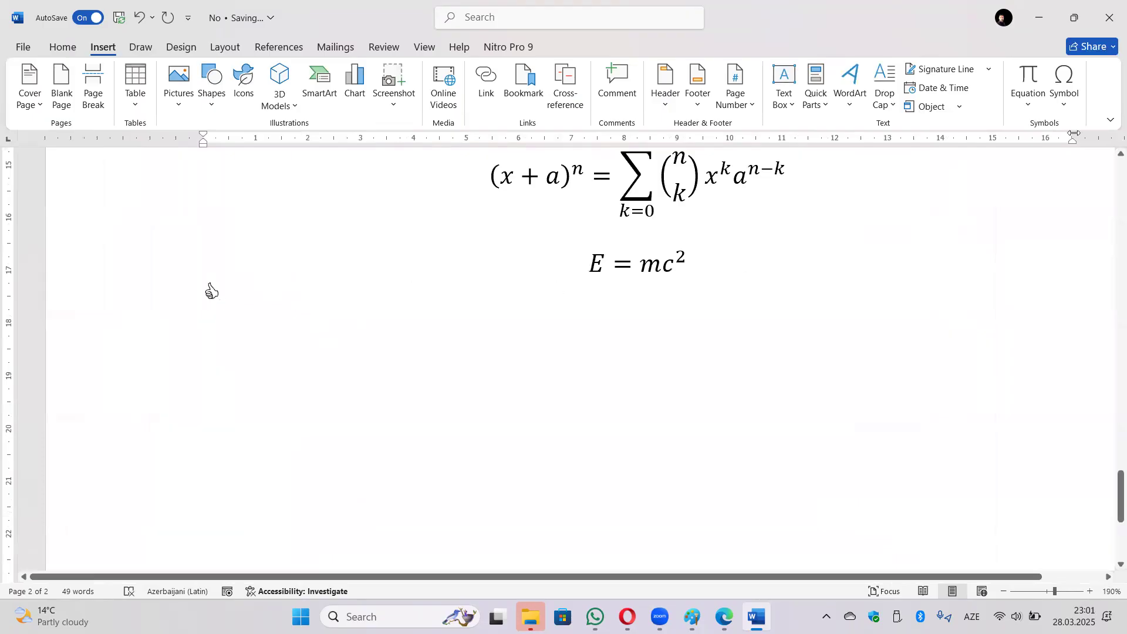
# Insert the Wingdings skull-and-crossbones symbol via More Symbols and close the dialog.
pyautogui.click(1065, 88)
pyautogui.click(1086, 225)
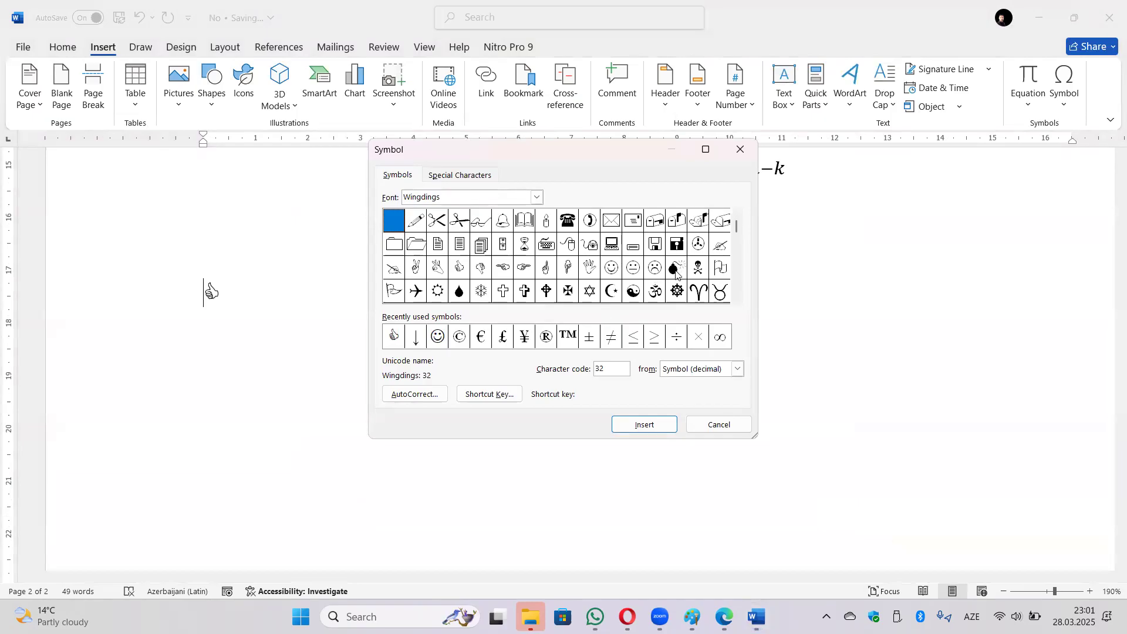
pyautogui.click(698, 267)
pyautogui.click(644, 424)
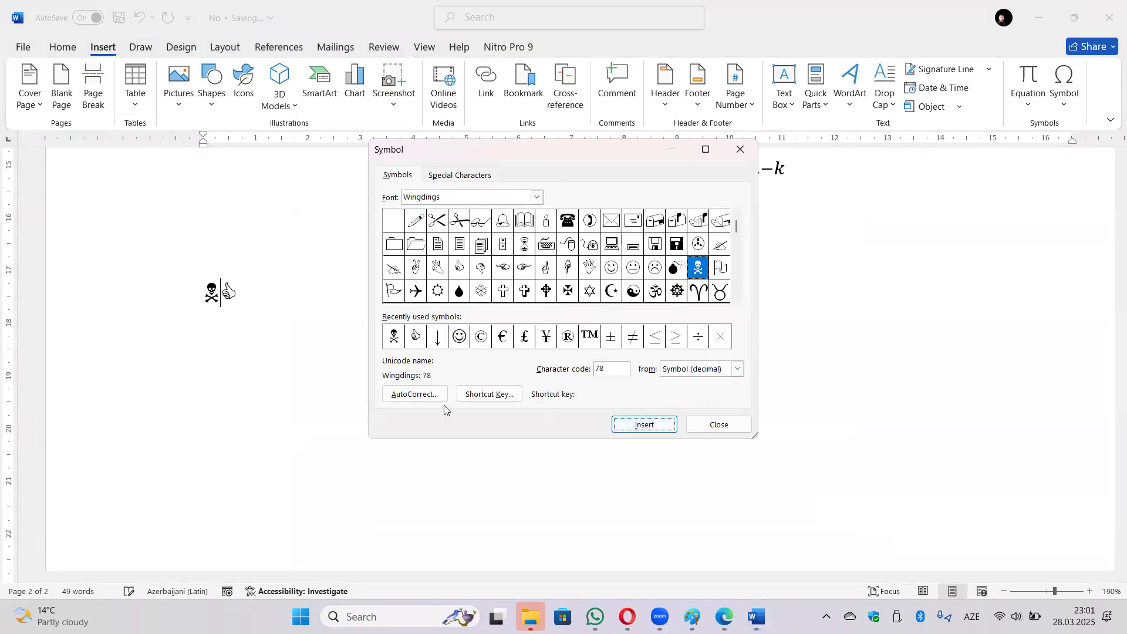
pyautogui.click(720, 424)
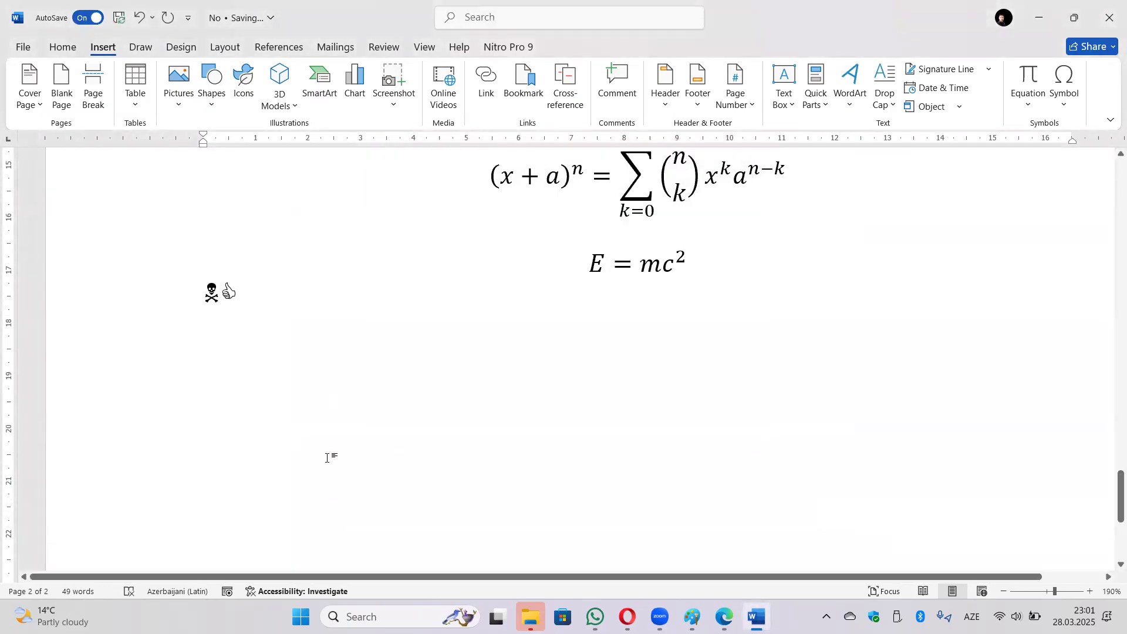